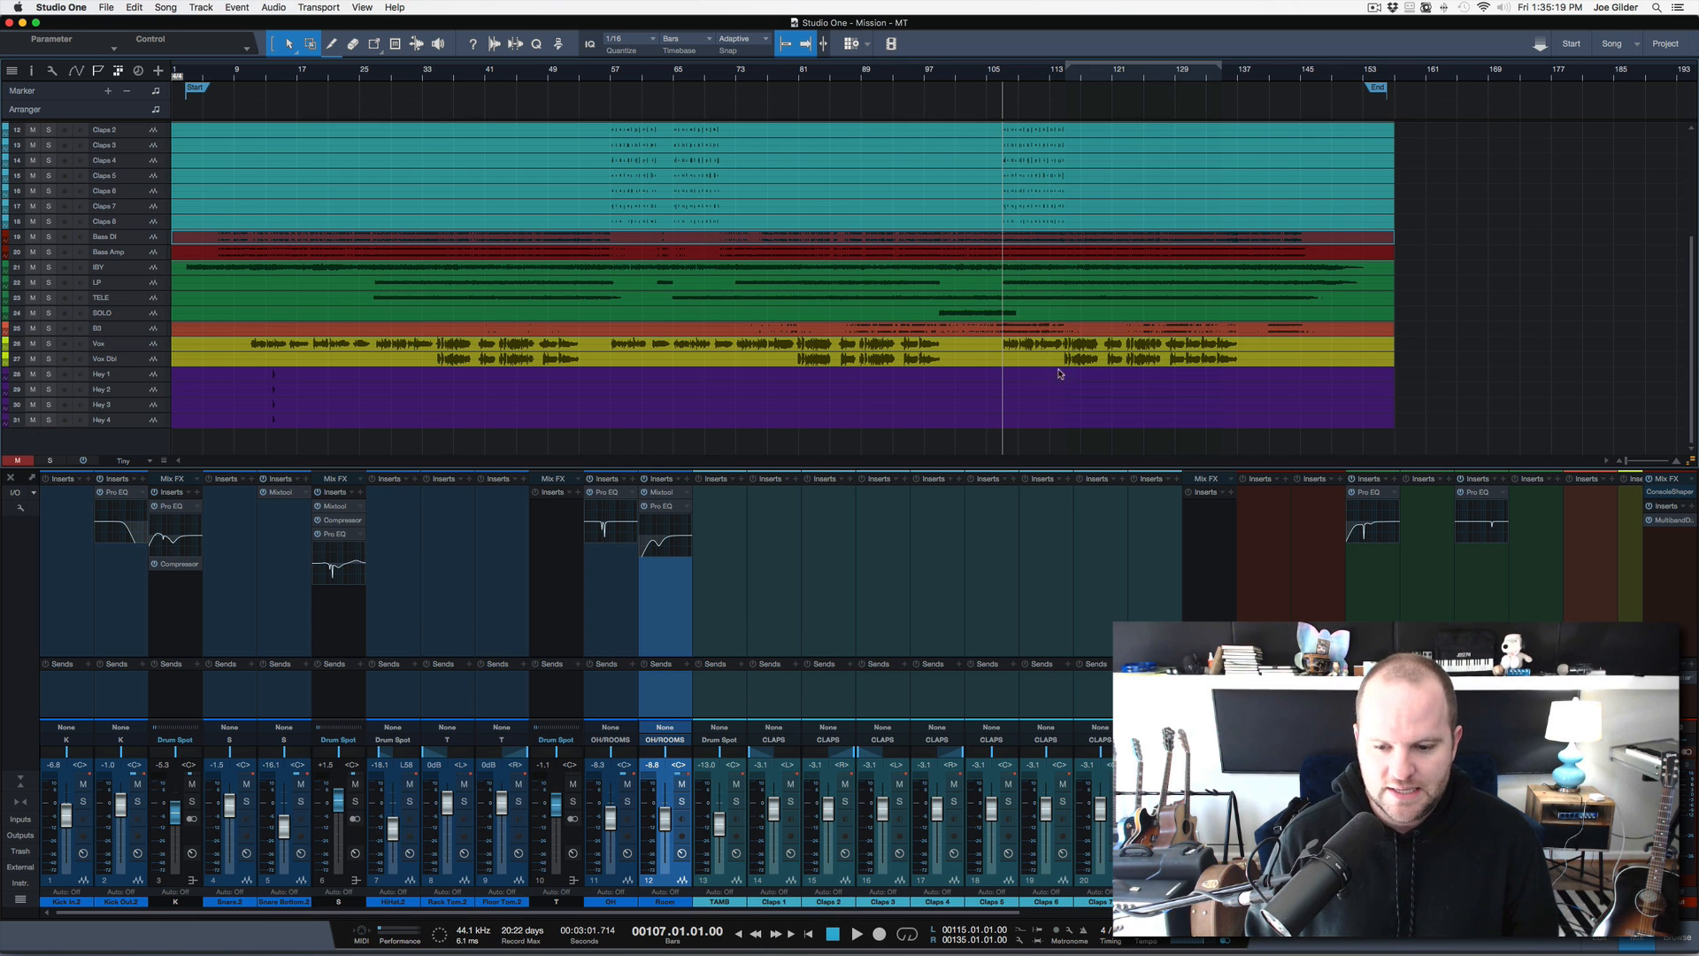
{"action": "scroll", "coordinate": [851, 292], "scroll_direction": "up", "scroll_amount": 5}
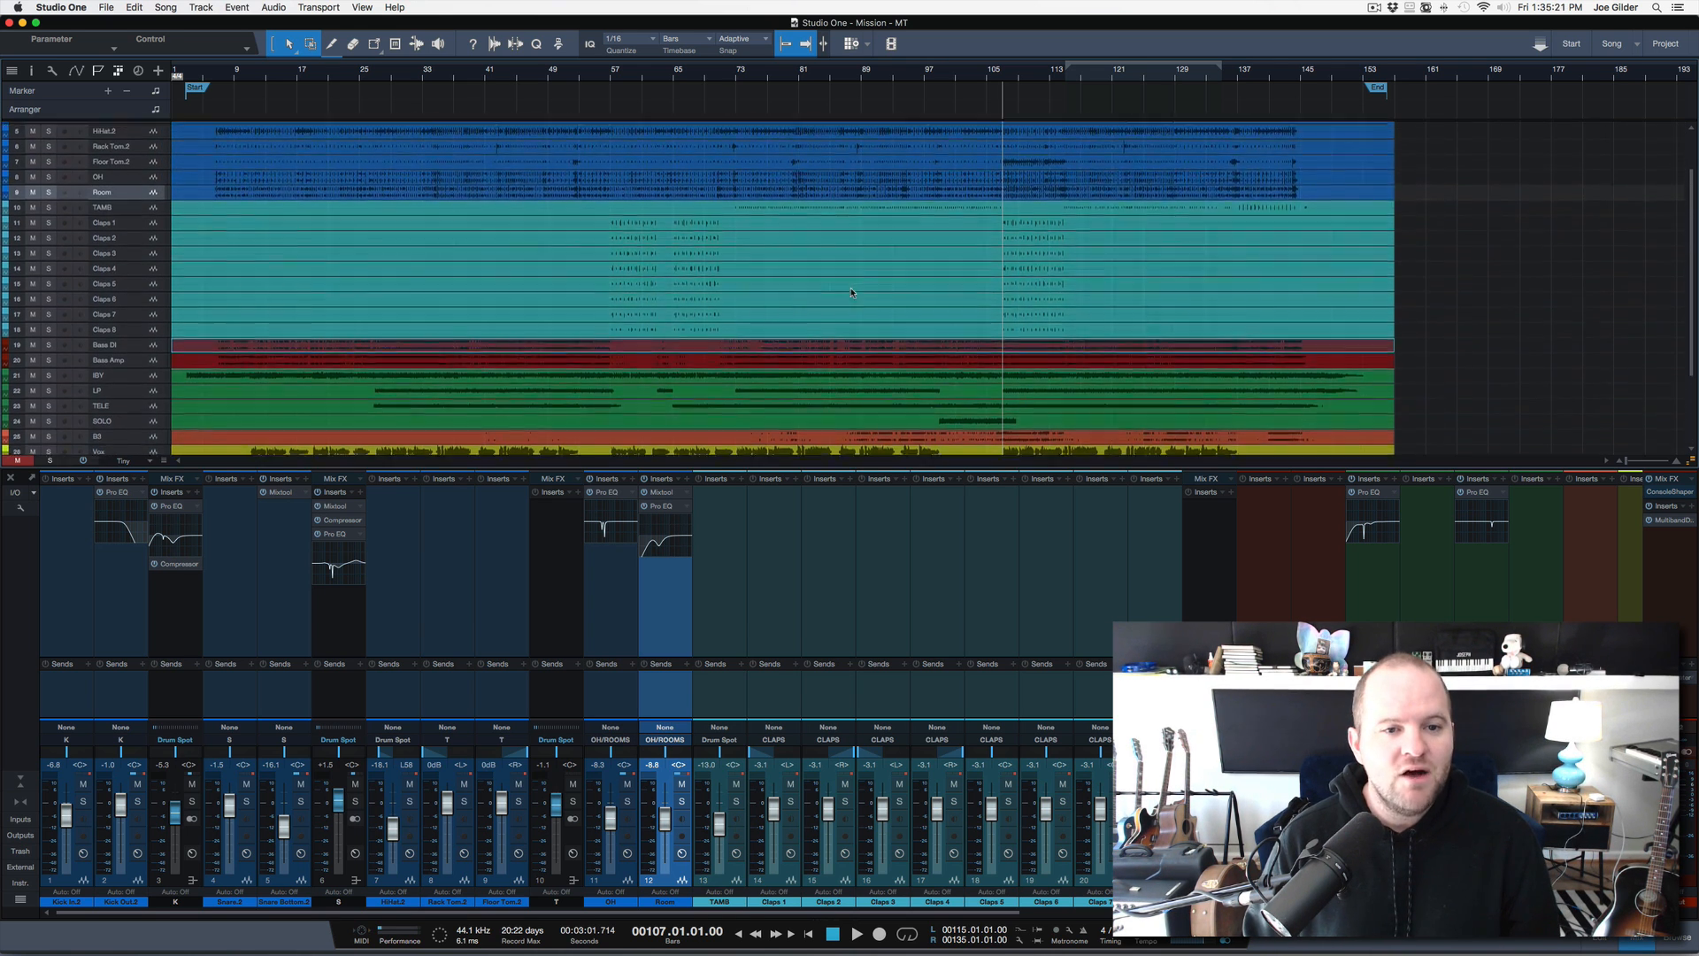
{"action": "left_click_drag", "start_coordinate": [208, 72], "coordinate": [216, 97]}
{"action": "scroll", "coordinate": [270, 122], "scroll_direction": "left", "scroll_amount": 3}
{"action": "scroll", "coordinate": [270, 122], "scroll_direction": "down", "scroll_amount": 2}
{"action": "scroll", "coordinate": [270, 125], "scroll_direction": "up", "scroll_amount": 2}
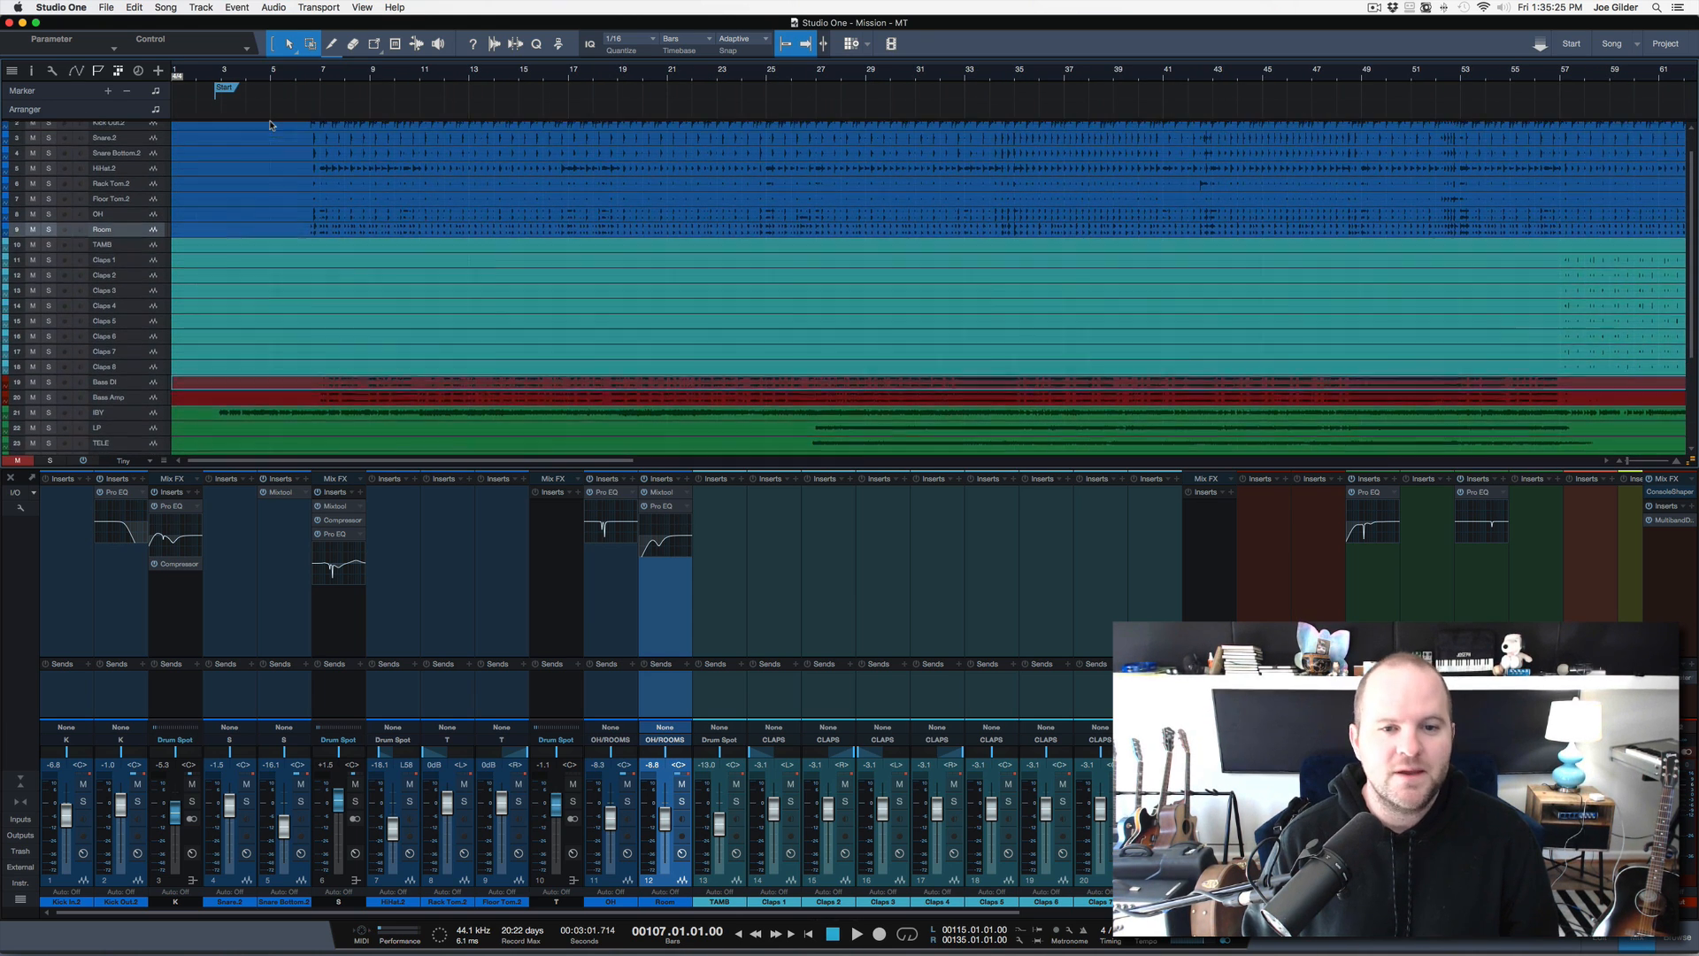
{"action": "left_click_drag", "start_coordinate": [731, 82], "coordinate": [717, 54]}
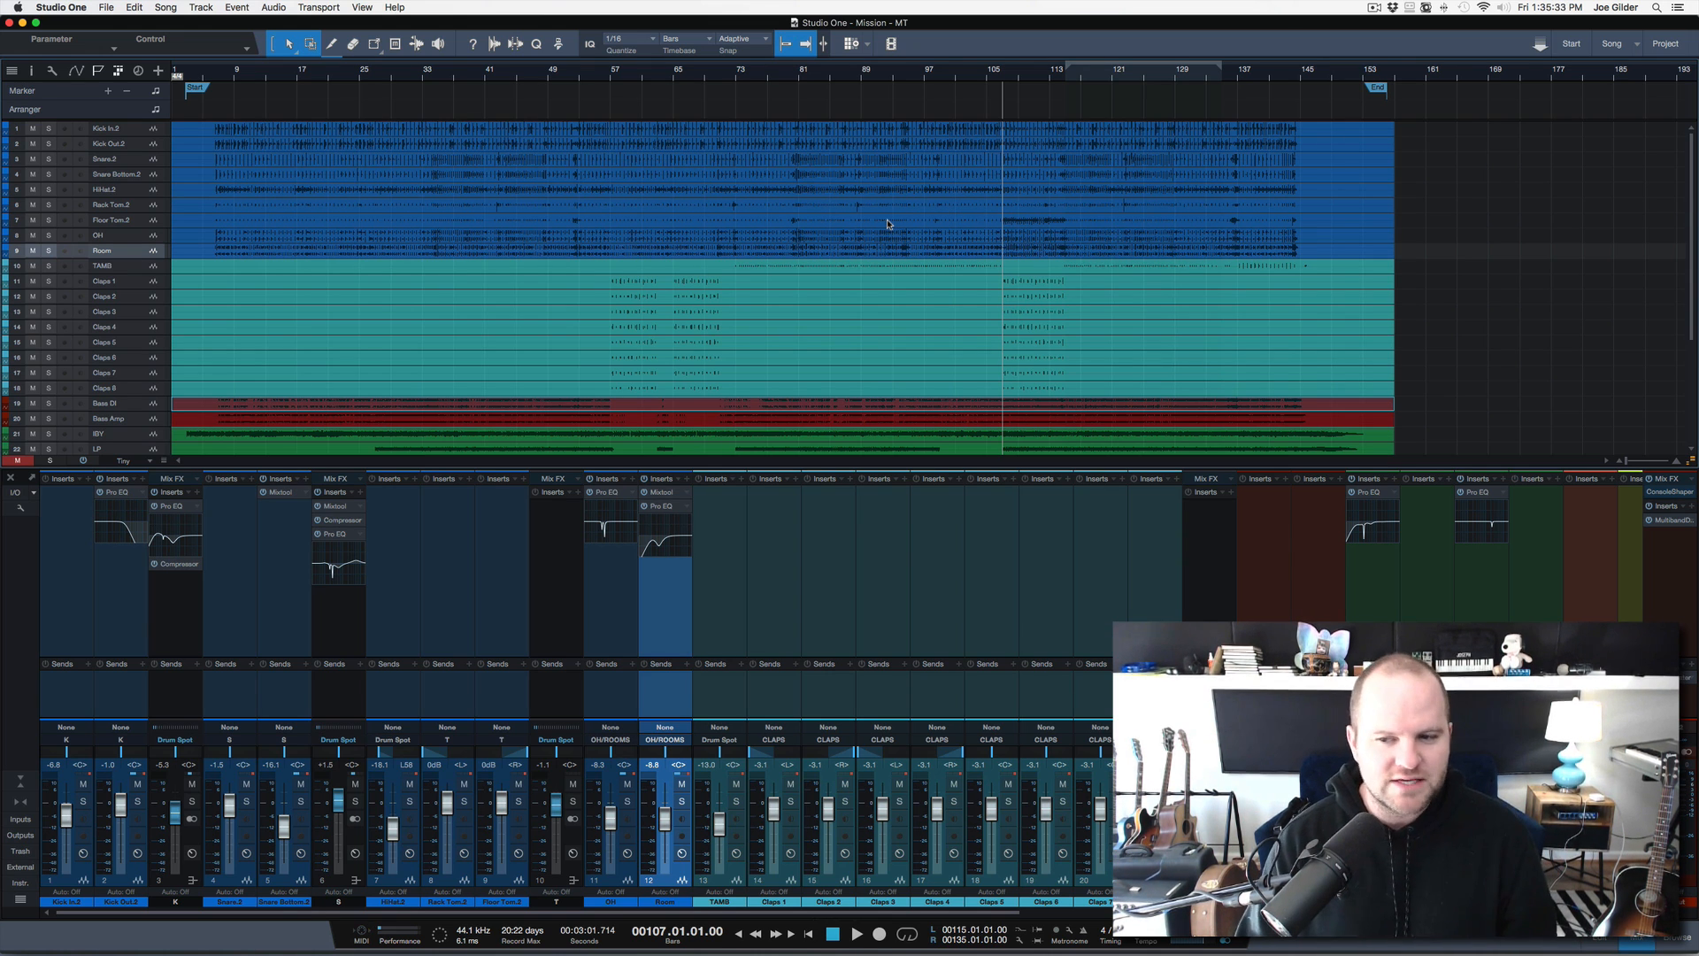
Play the mix from bar 107 and set the KEYS bus volume to -4.1 dB
{"action": "key", "text": "space"}
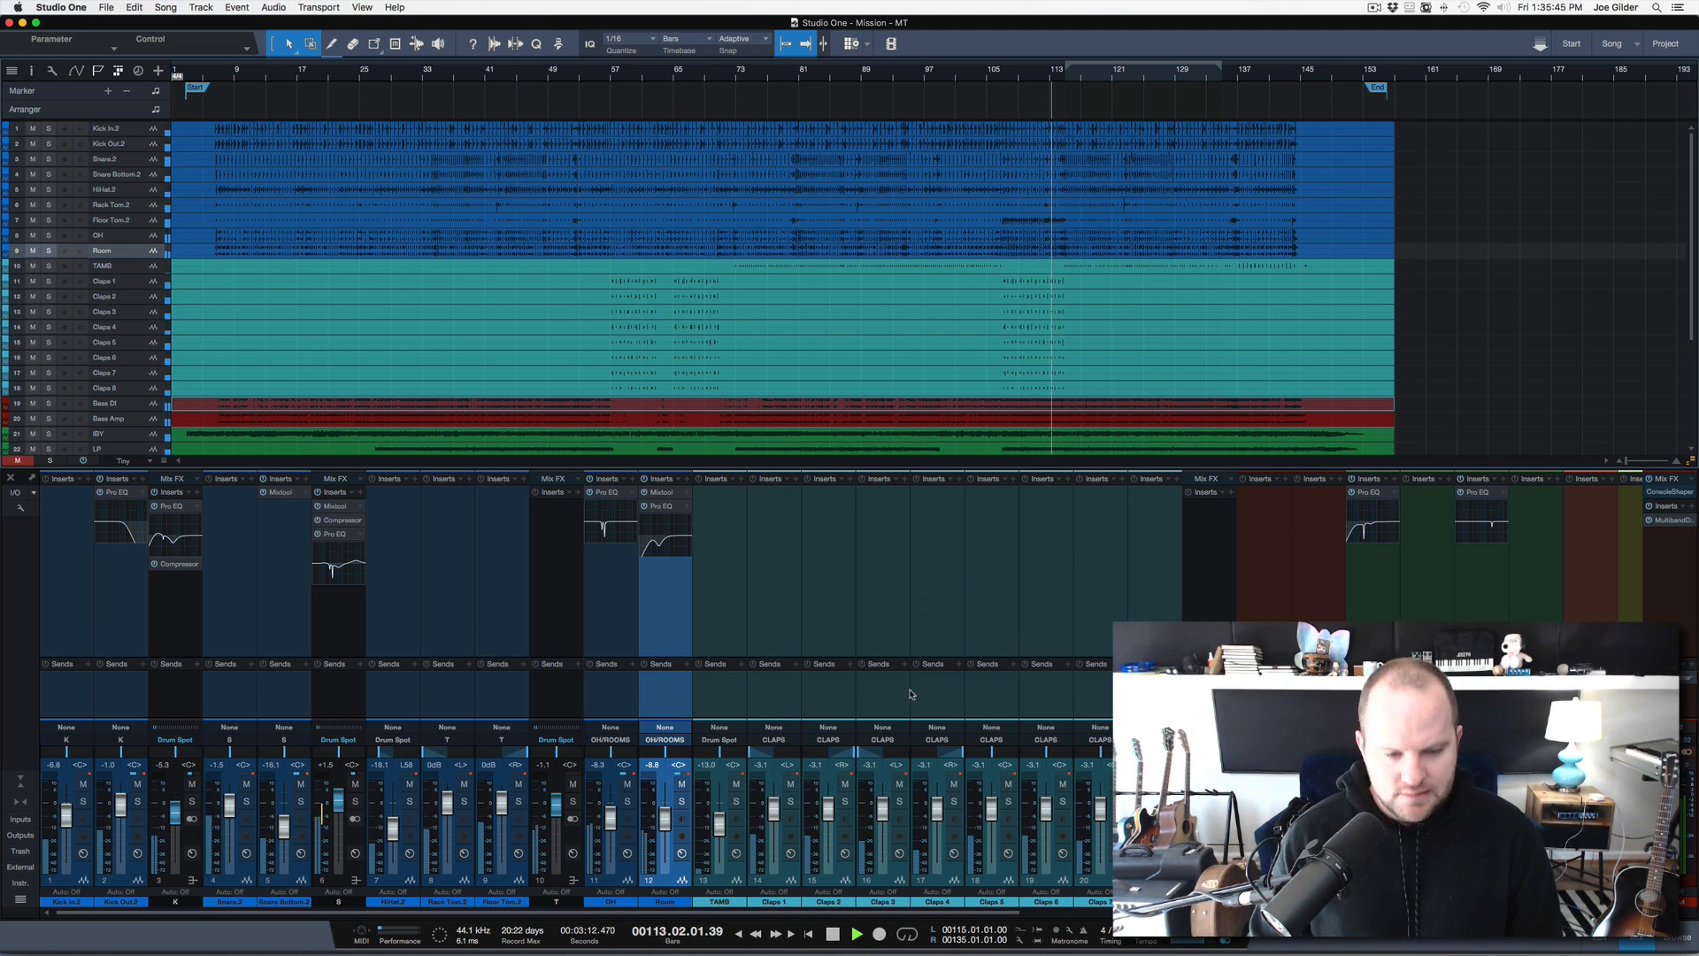
{"action": "scroll", "coordinate": [927, 572], "scroll_direction": "right", "scroll_amount": 15}
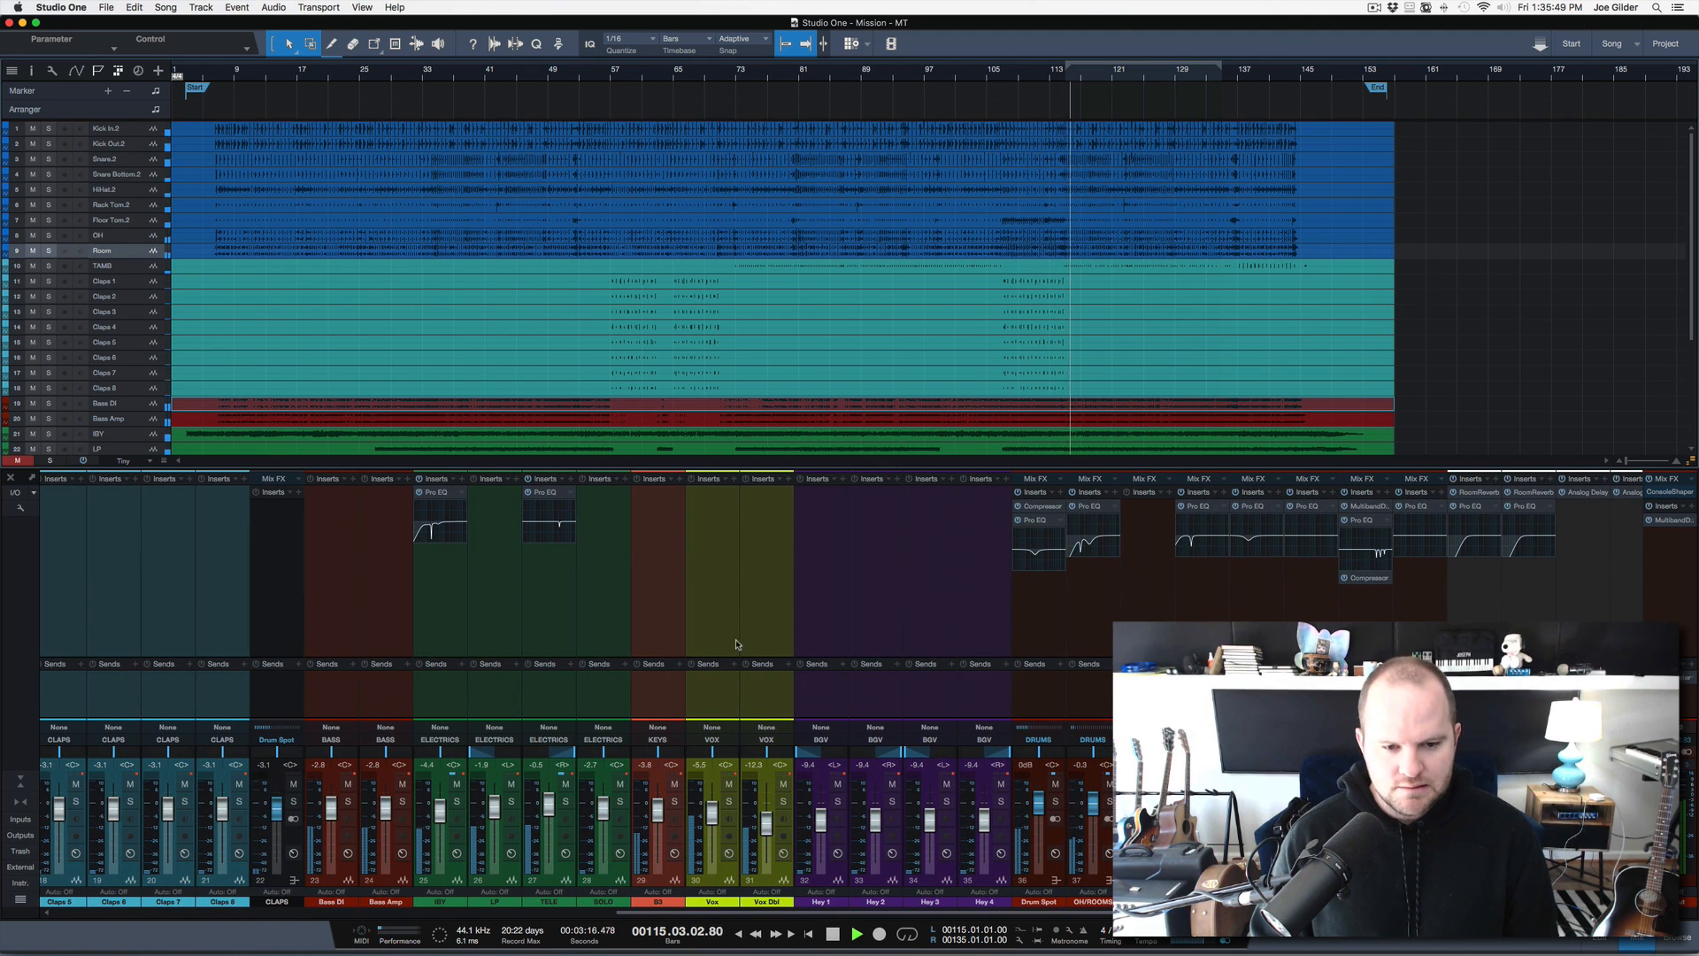
{"action": "left_click", "coordinate": [666, 633]}
{"action": "left_click", "coordinate": [1311, 630]}
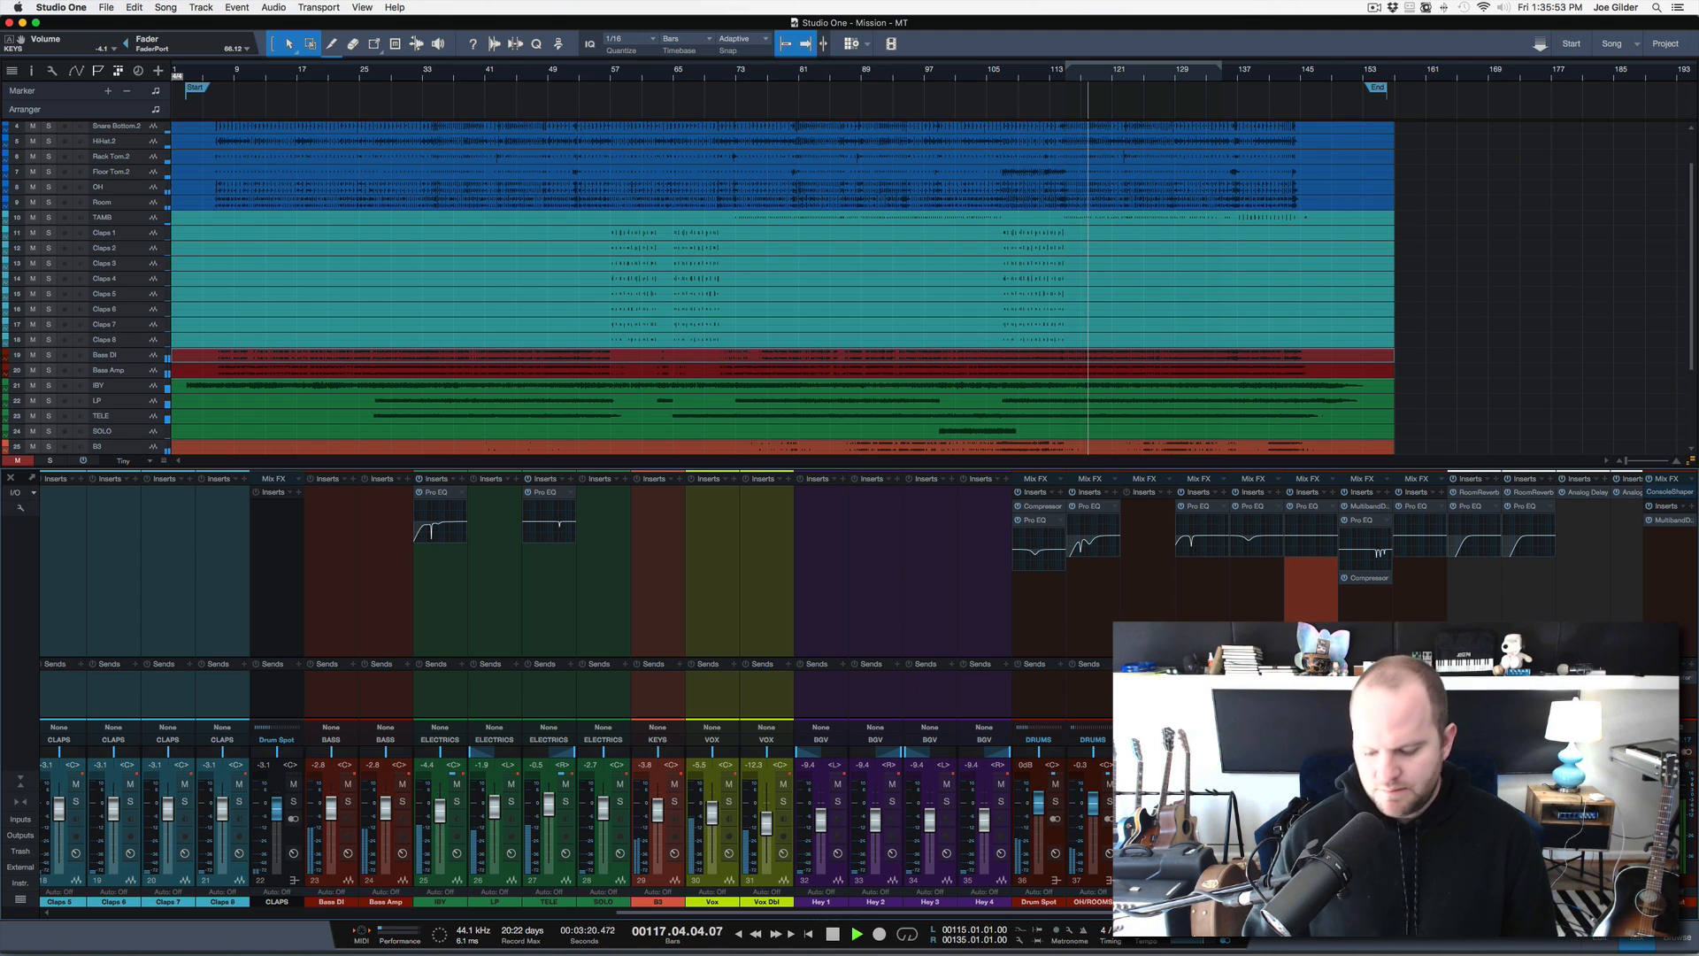
{"action": "key", "text": "space"}
Enlarge the arrangement tracks to the Normal track height
{"action": "left_click", "coordinate": [555, 132]}
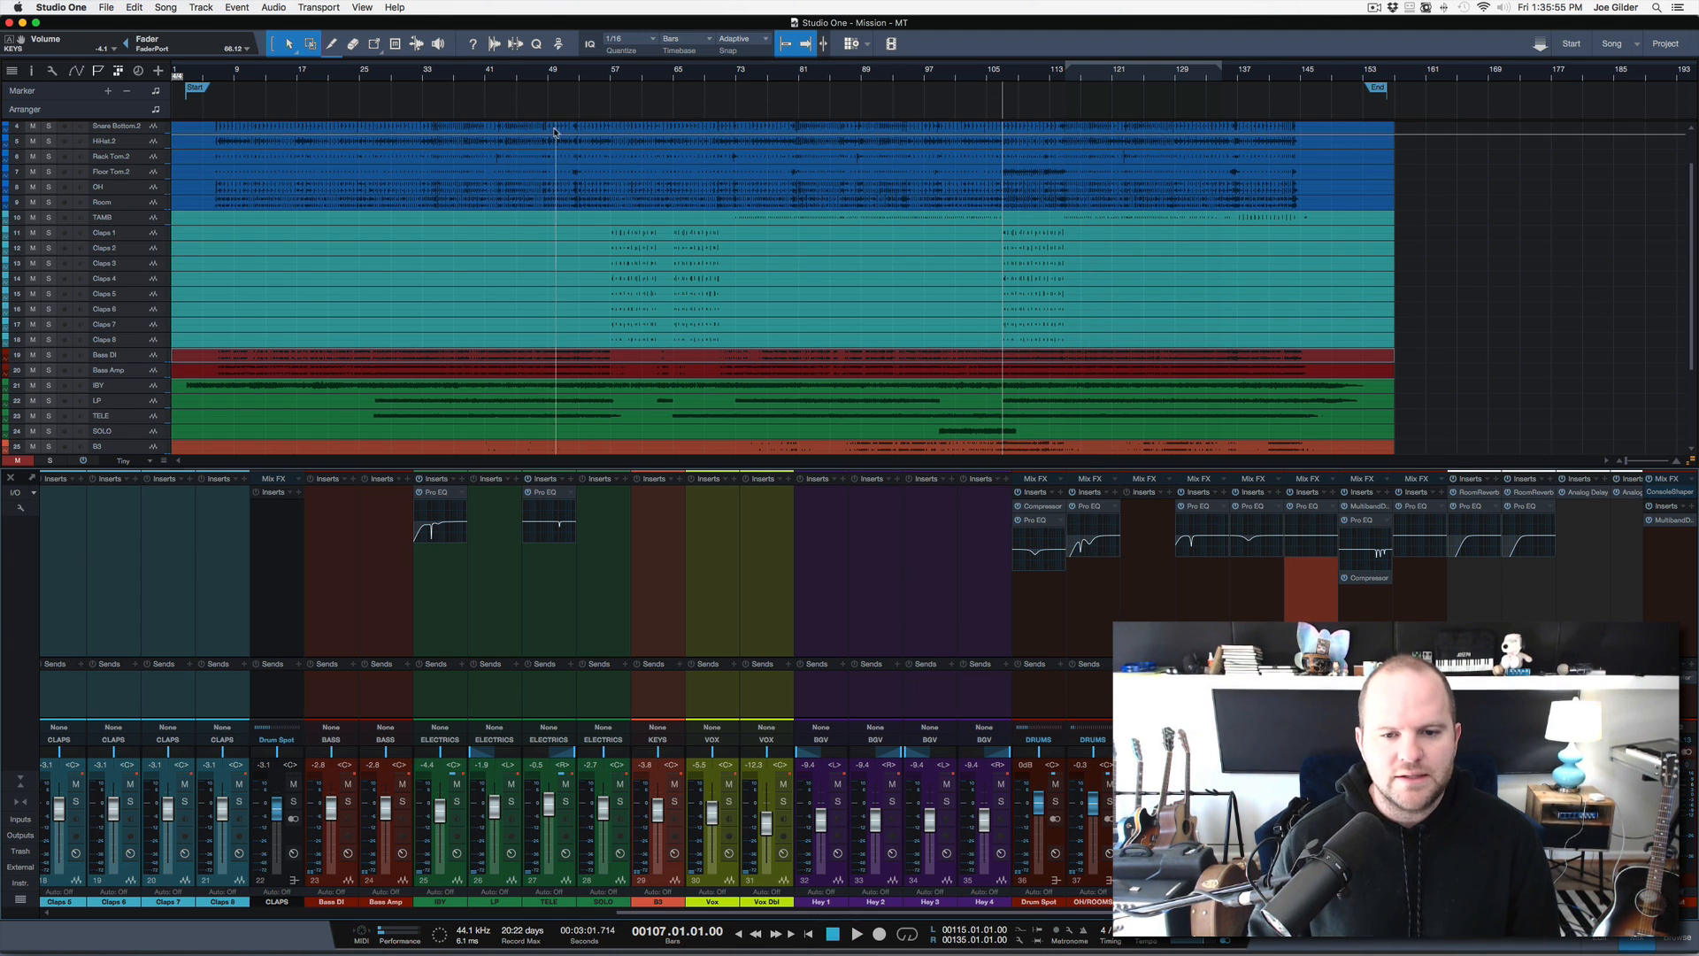
{"action": "scroll", "coordinate": [750, 228], "scroll_direction": "down", "scroll_amount": 5}
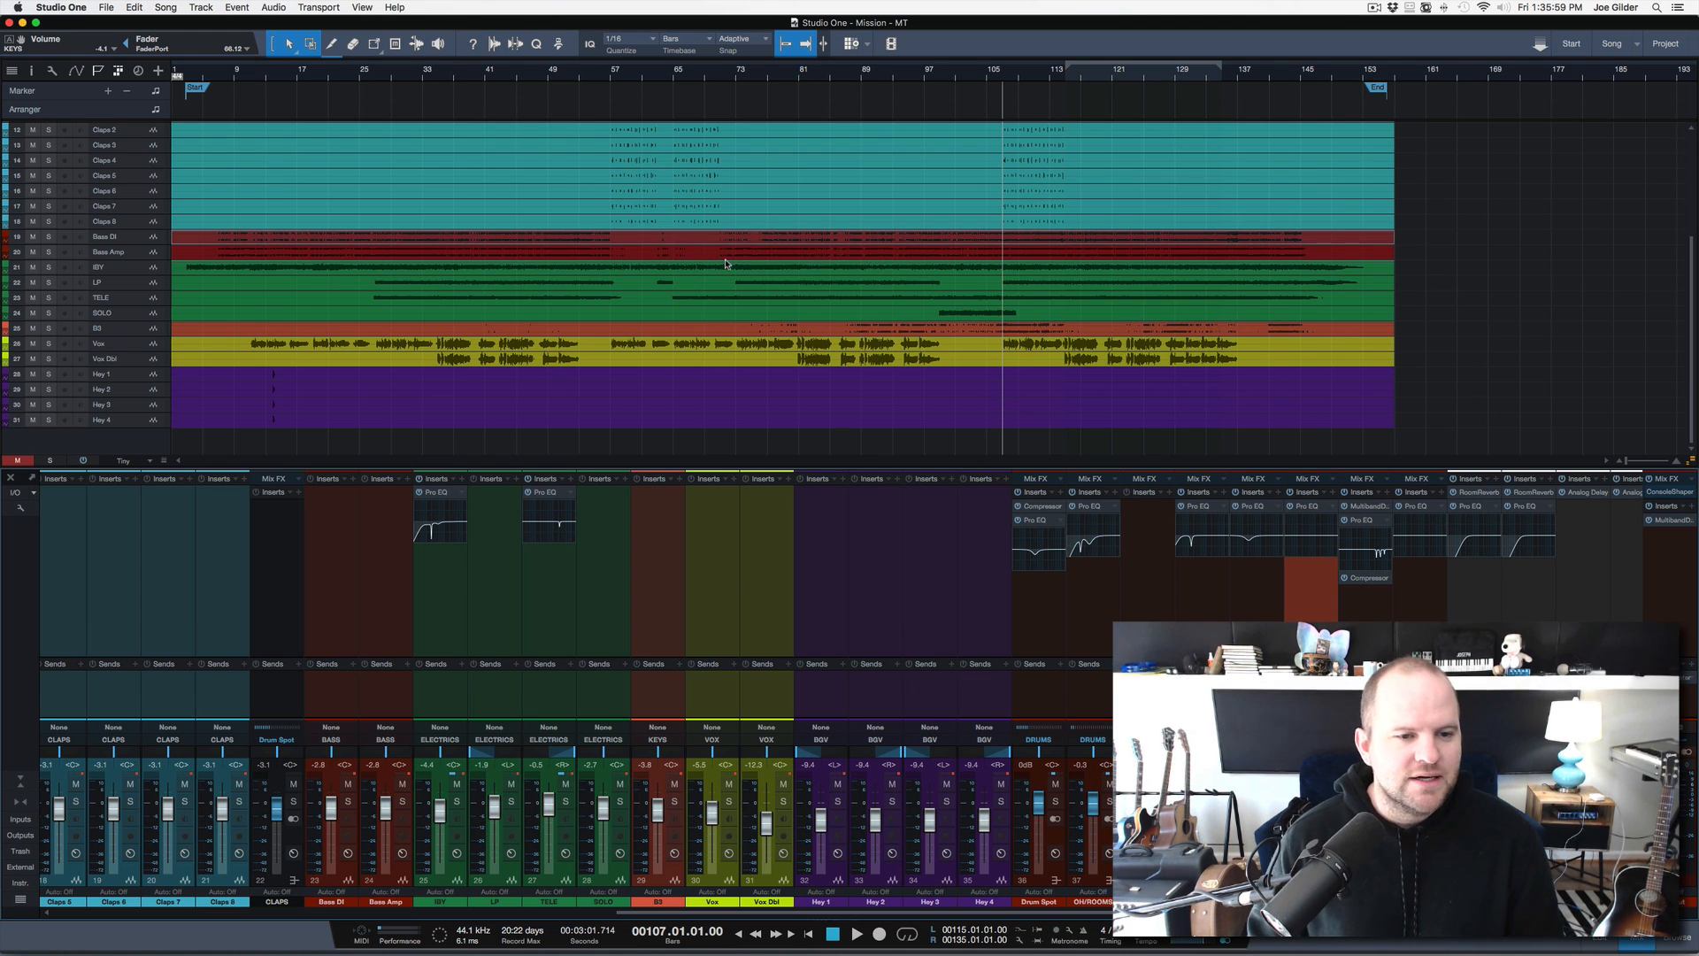
{"action": "scroll", "coordinate": [726, 263], "scroll_direction": "up", "scroll_amount": 6}
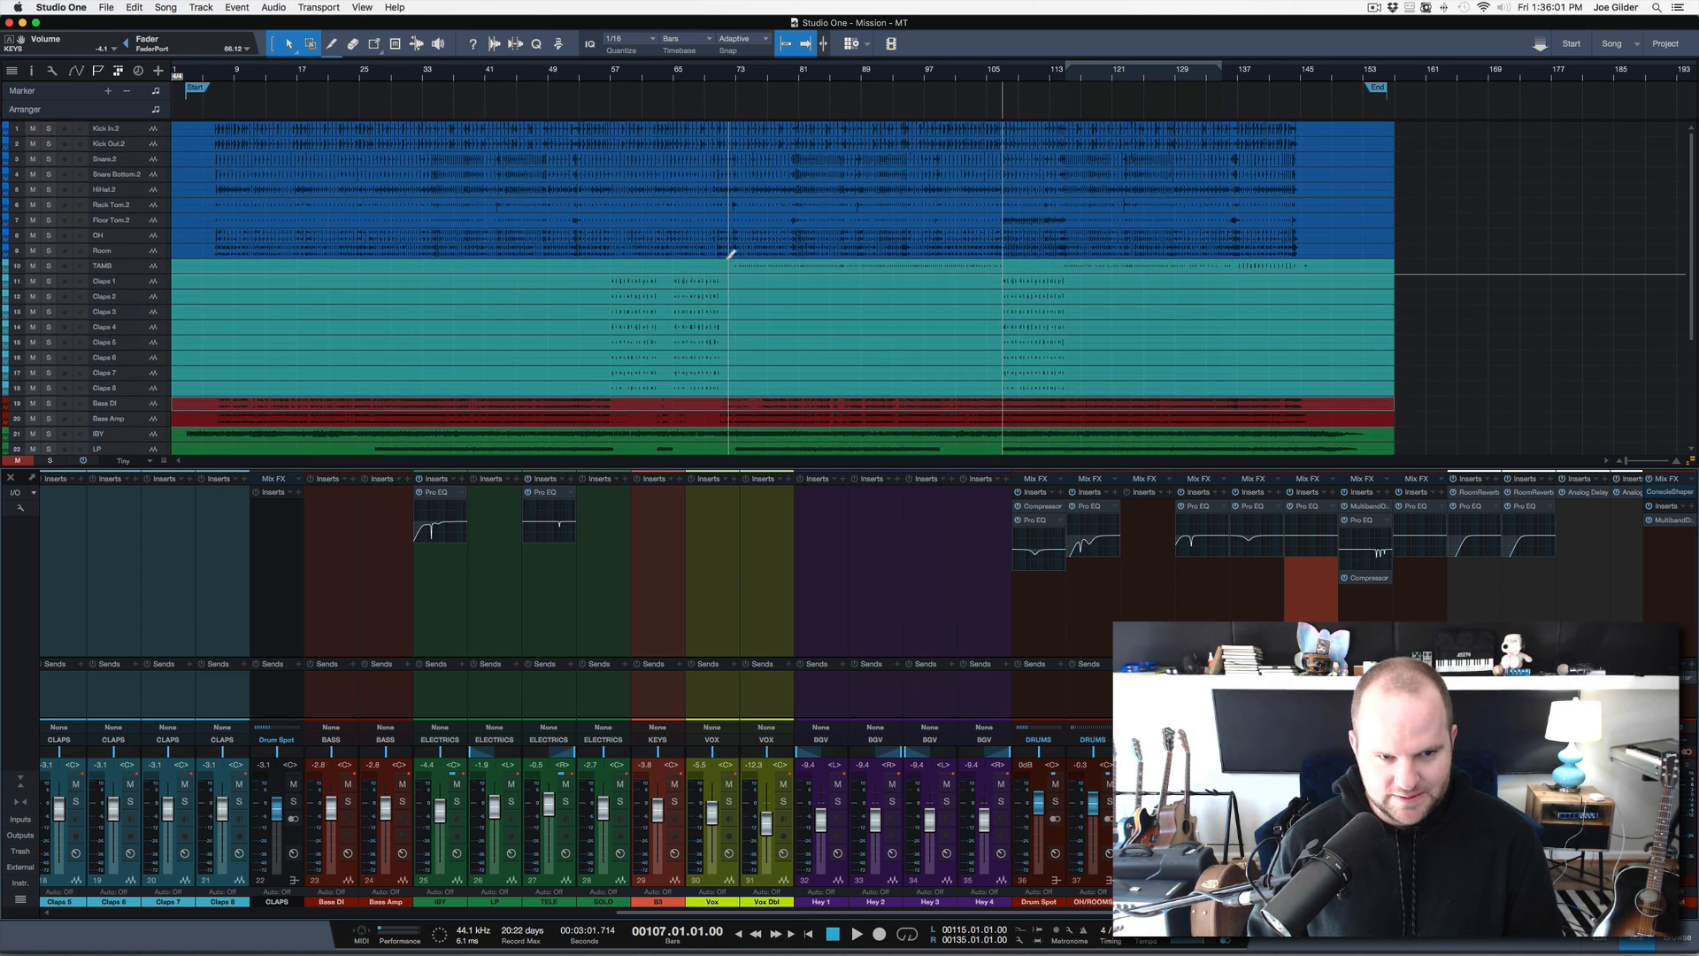
{"action": "scroll", "coordinate": [726, 264], "scroll_direction": "down", "scroll_amount": 3}
{"action": "scroll", "coordinate": [725, 264], "scroll_direction": "up", "scroll_amount": 5}
{"action": "scroll", "coordinate": [726, 263], "scroll_direction": "down", "scroll_amount": 6}
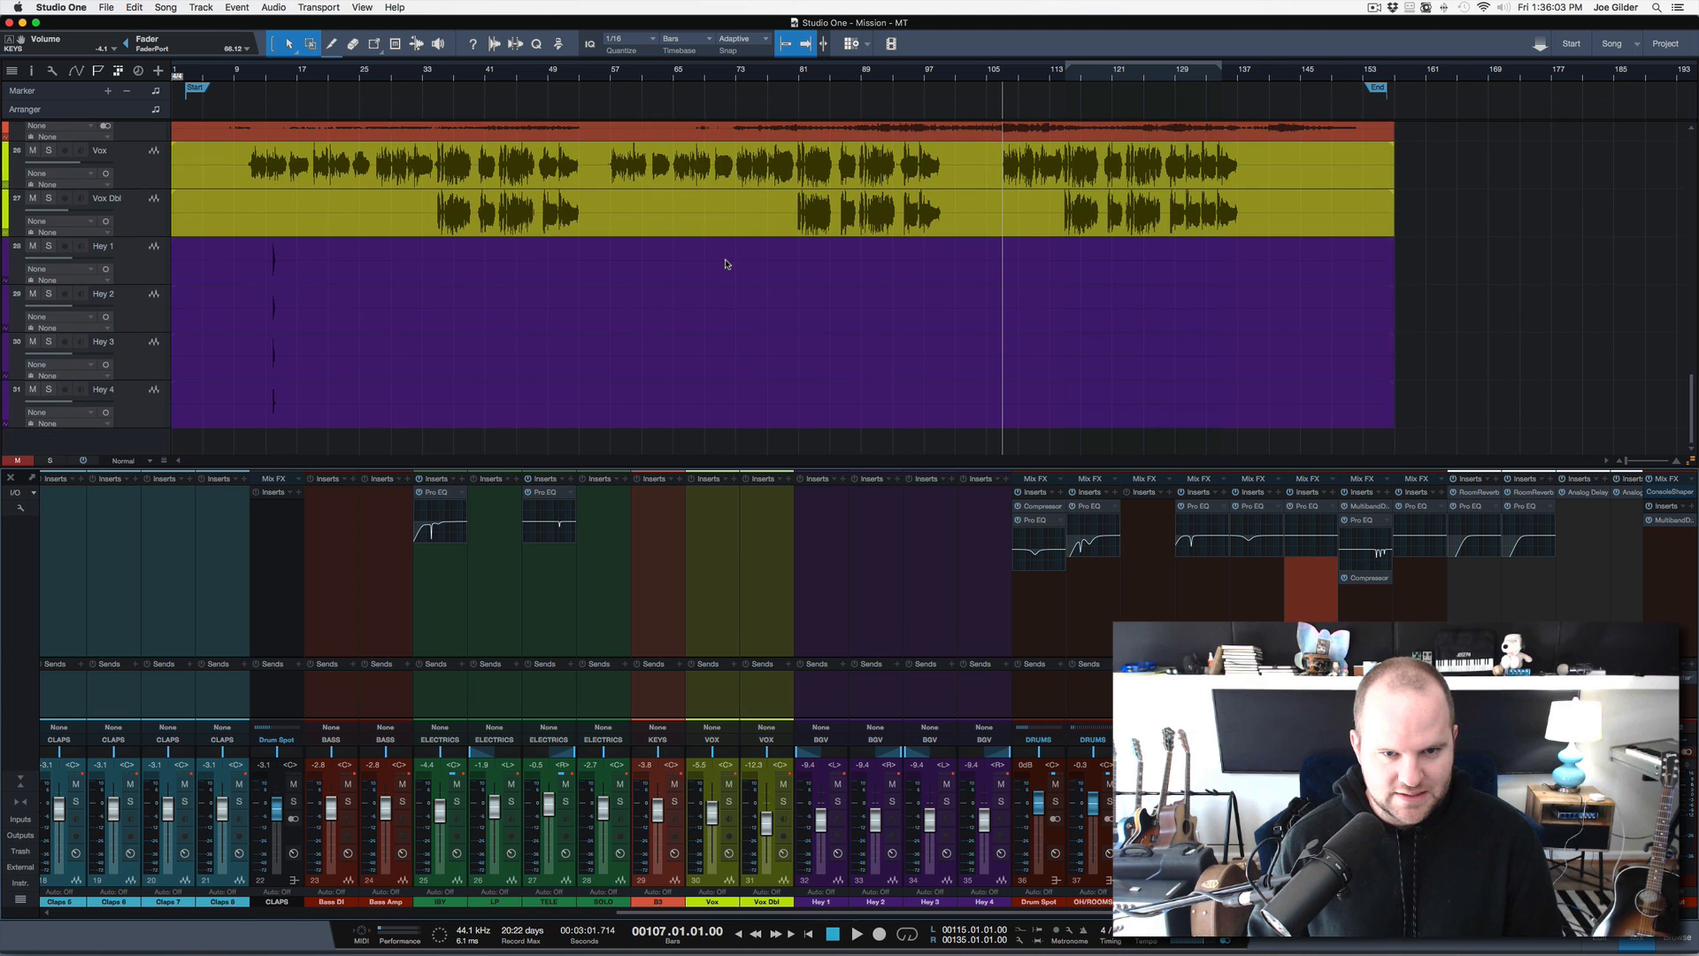
Look through the clap, bass, guitar, keys and vocal tracks in the arrangement
{"action": "scroll", "coordinate": [467, 237], "scroll_direction": "up", "scroll_amount": 8}
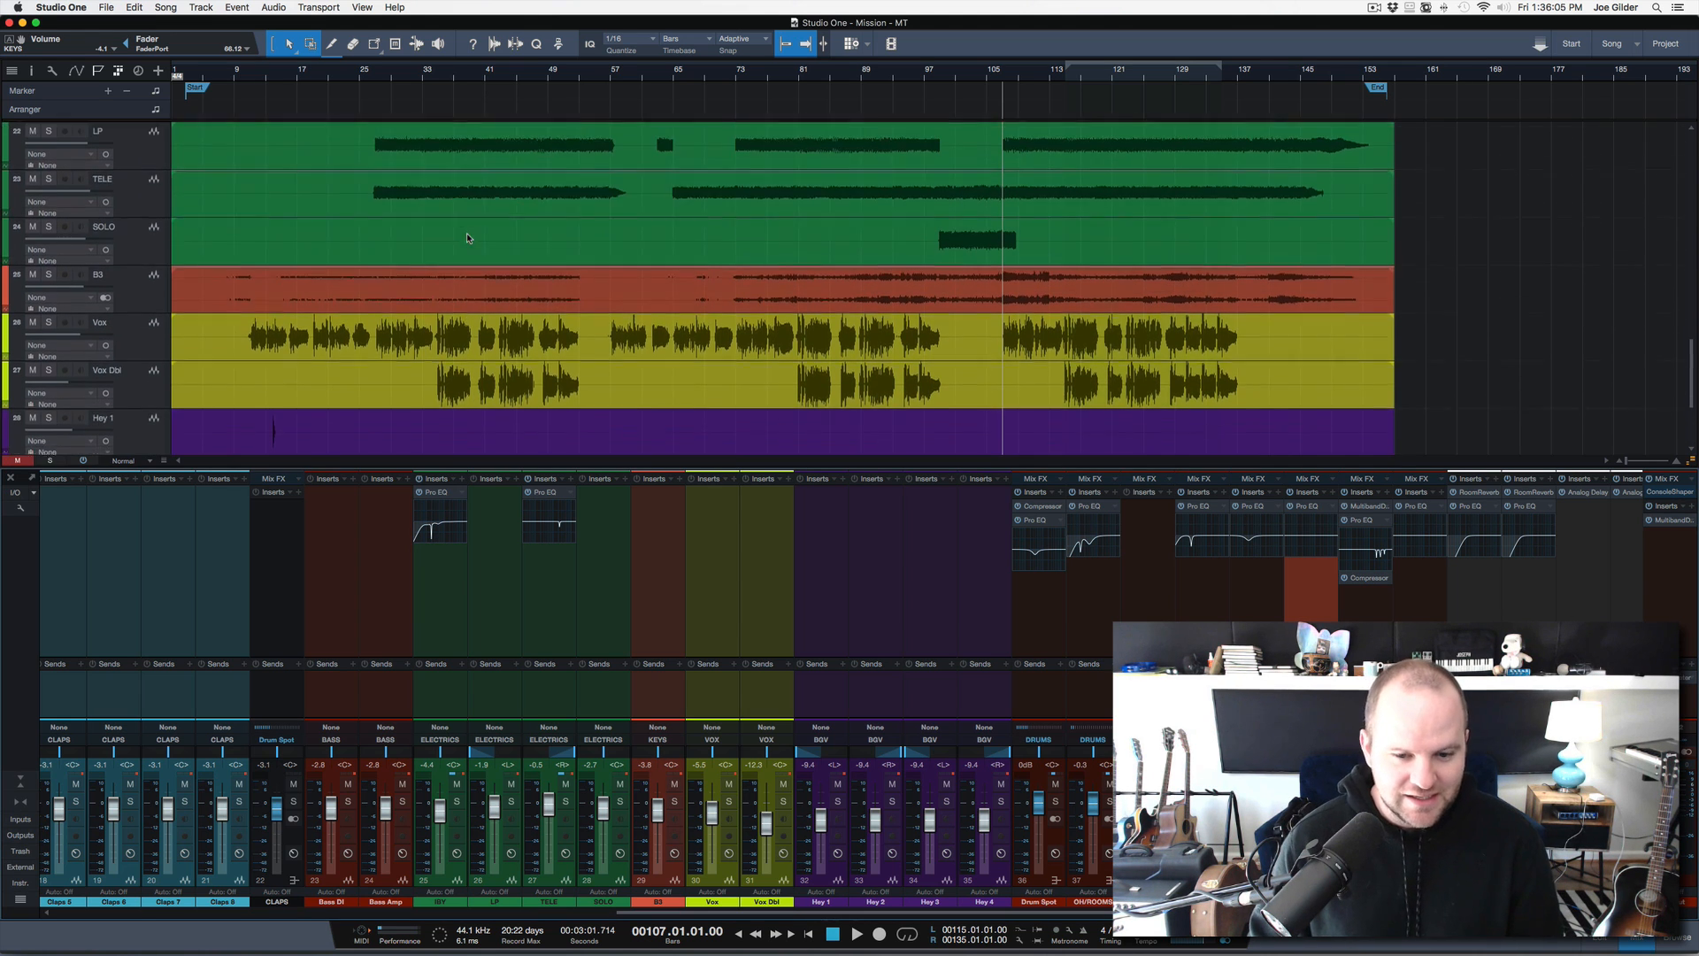
{"action": "scroll", "coordinate": [468, 237], "scroll_direction": "down", "scroll_amount": 4}
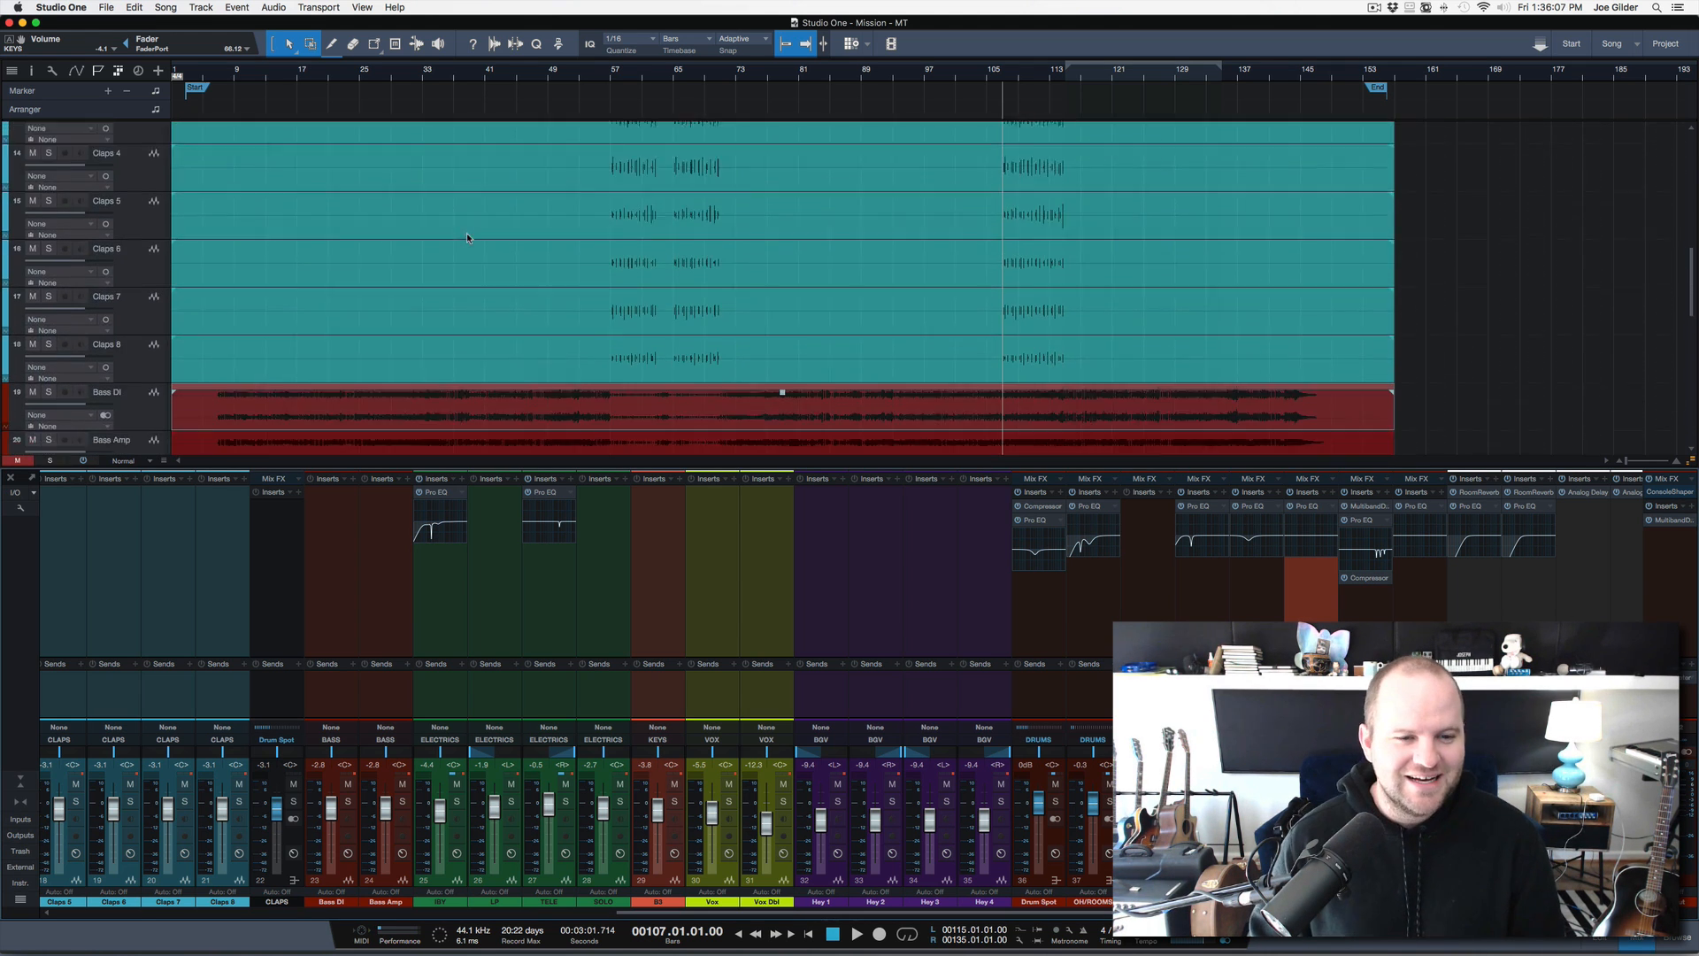
{"action": "scroll", "coordinate": [415, 196], "scroll_direction": "down", "scroll_amount": 4}
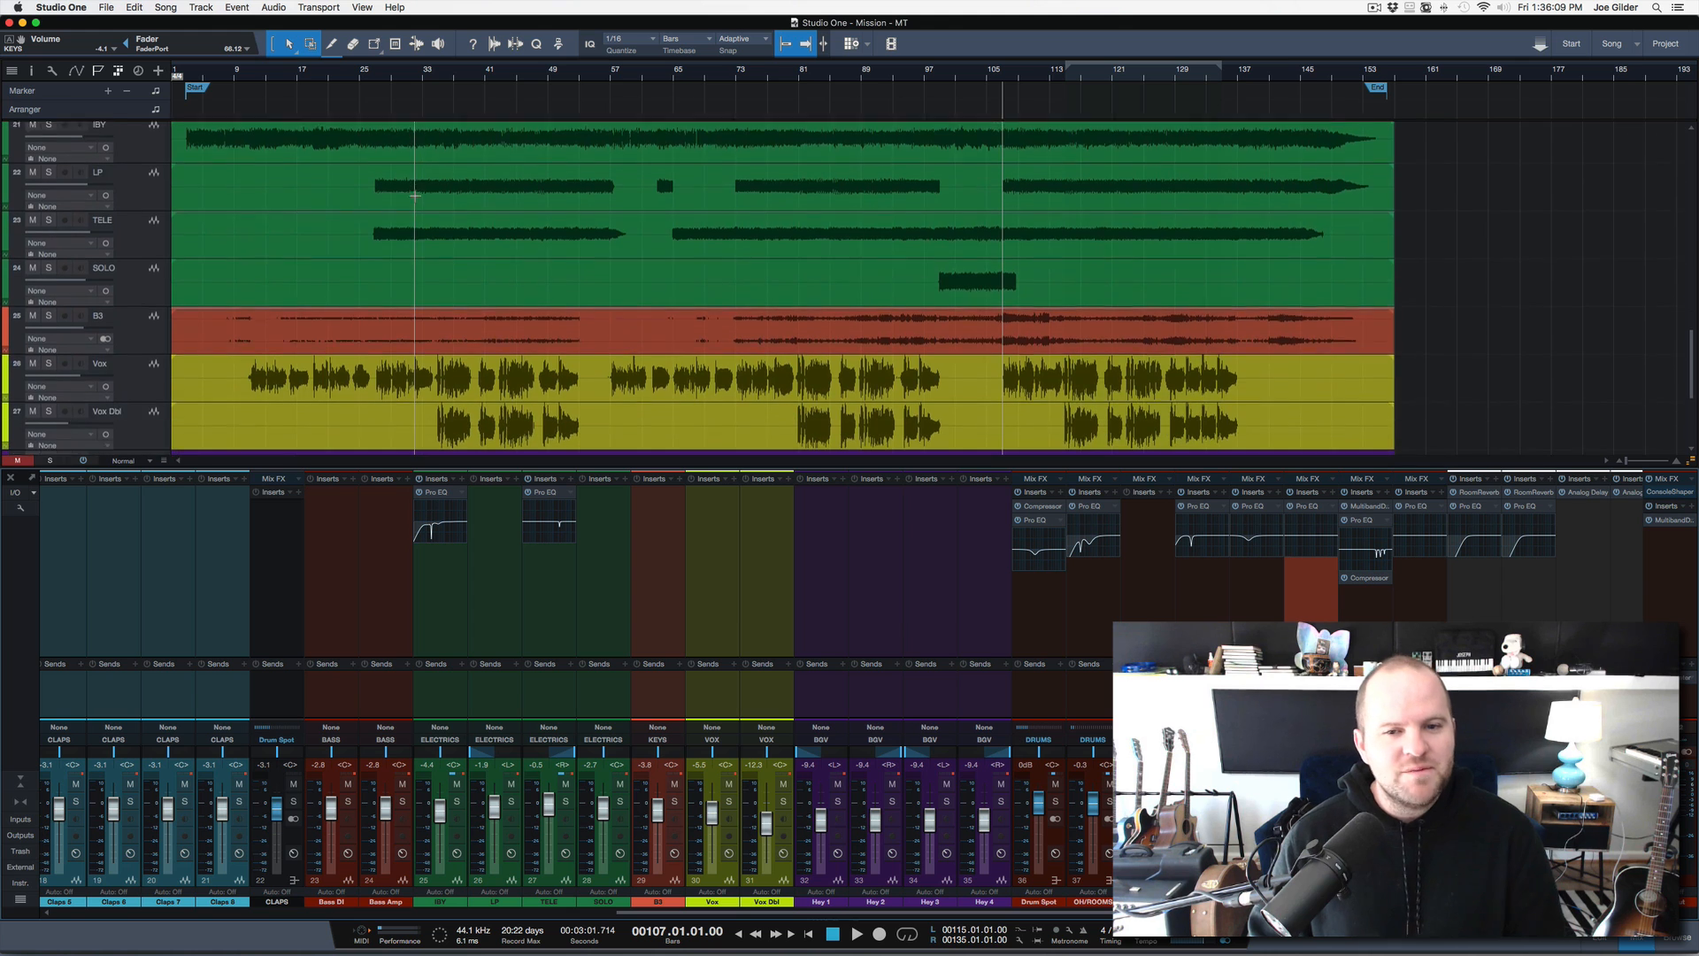
{"action": "scroll", "coordinate": [415, 196], "scroll_direction": "up", "scroll_amount": 7}
{"action": "scroll", "coordinate": [415, 196], "scroll_direction": "down", "scroll_amount": 2}
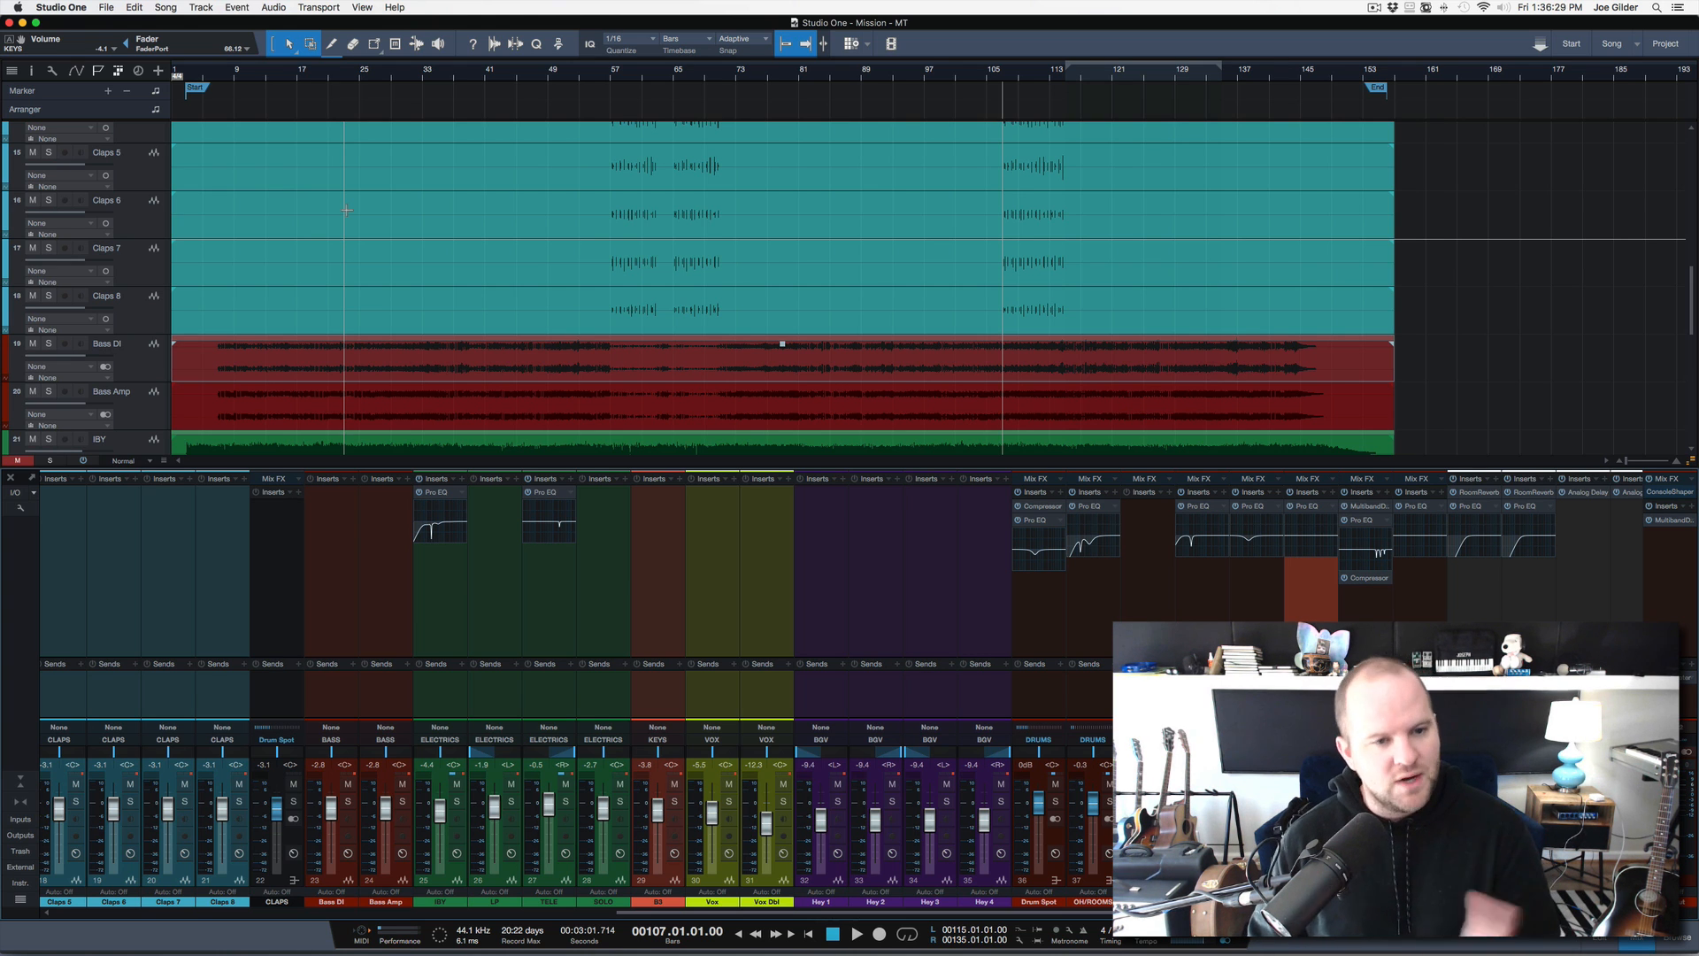
{"action": "scroll", "coordinate": [898, 246], "scroll_direction": "down", "scroll_amount": 3}
{"action": "scroll", "coordinate": [898, 246], "scroll_direction": "down", "scroll_amount": 3}
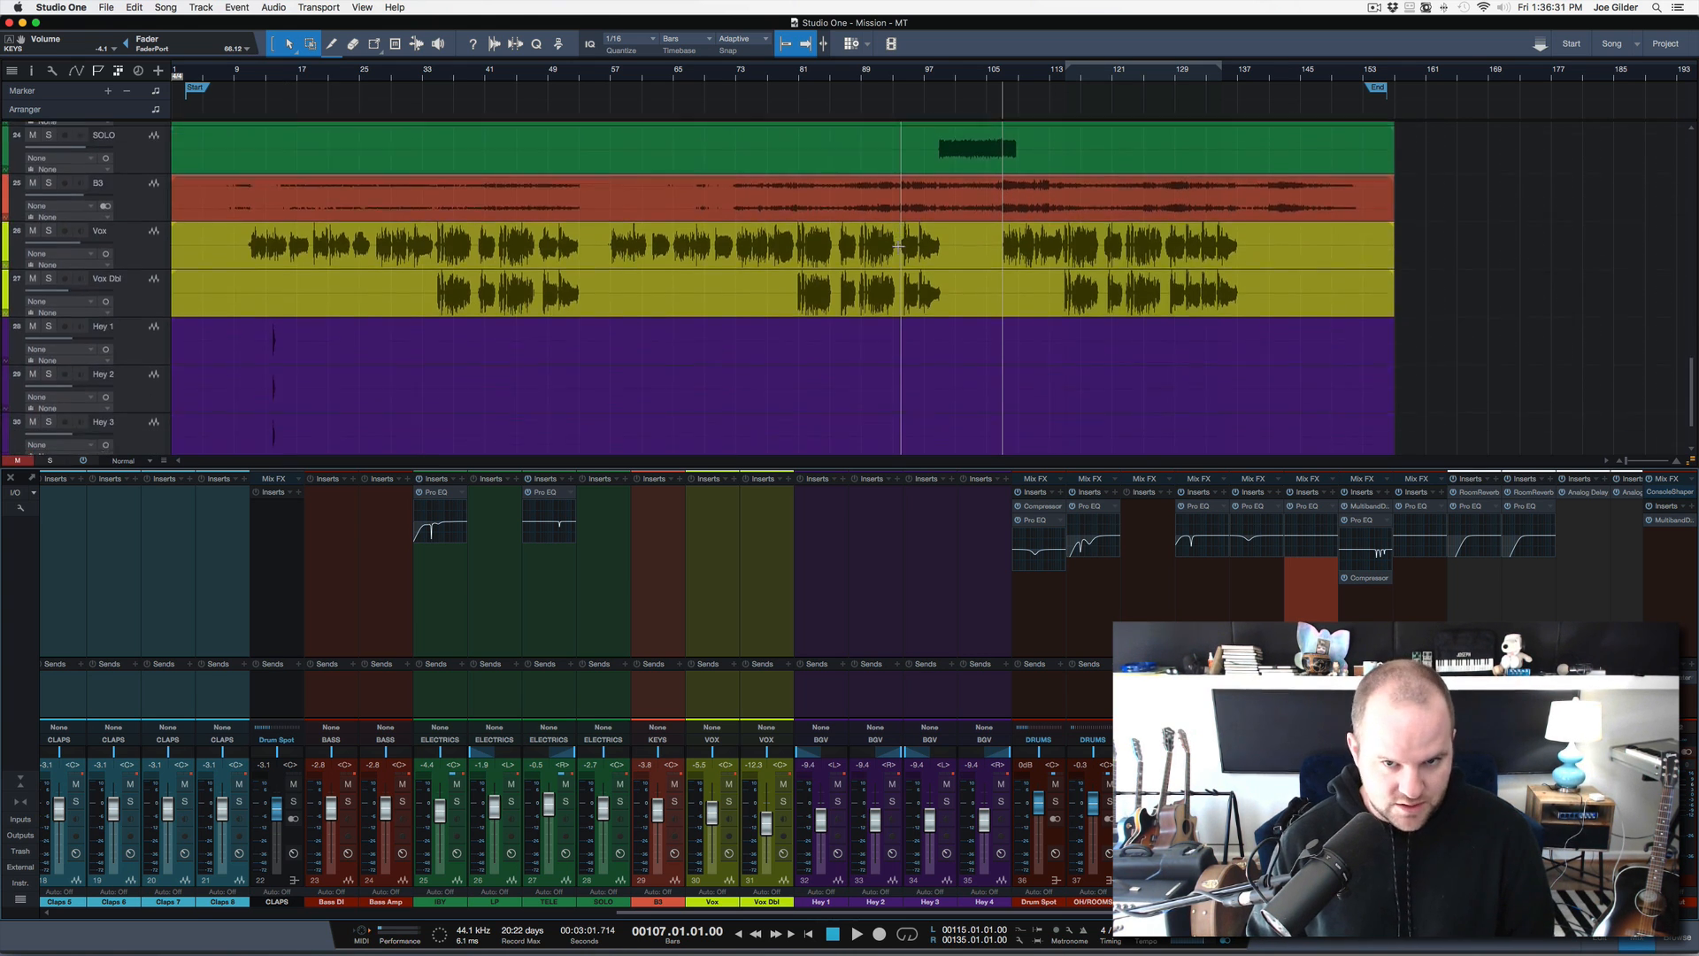
{"action": "scroll", "coordinate": [899, 246], "scroll_direction": "up", "scroll_amount": 4}
{"action": "scroll", "coordinate": [797, 240], "scroll_direction": "up", "scroll_amount": 1}
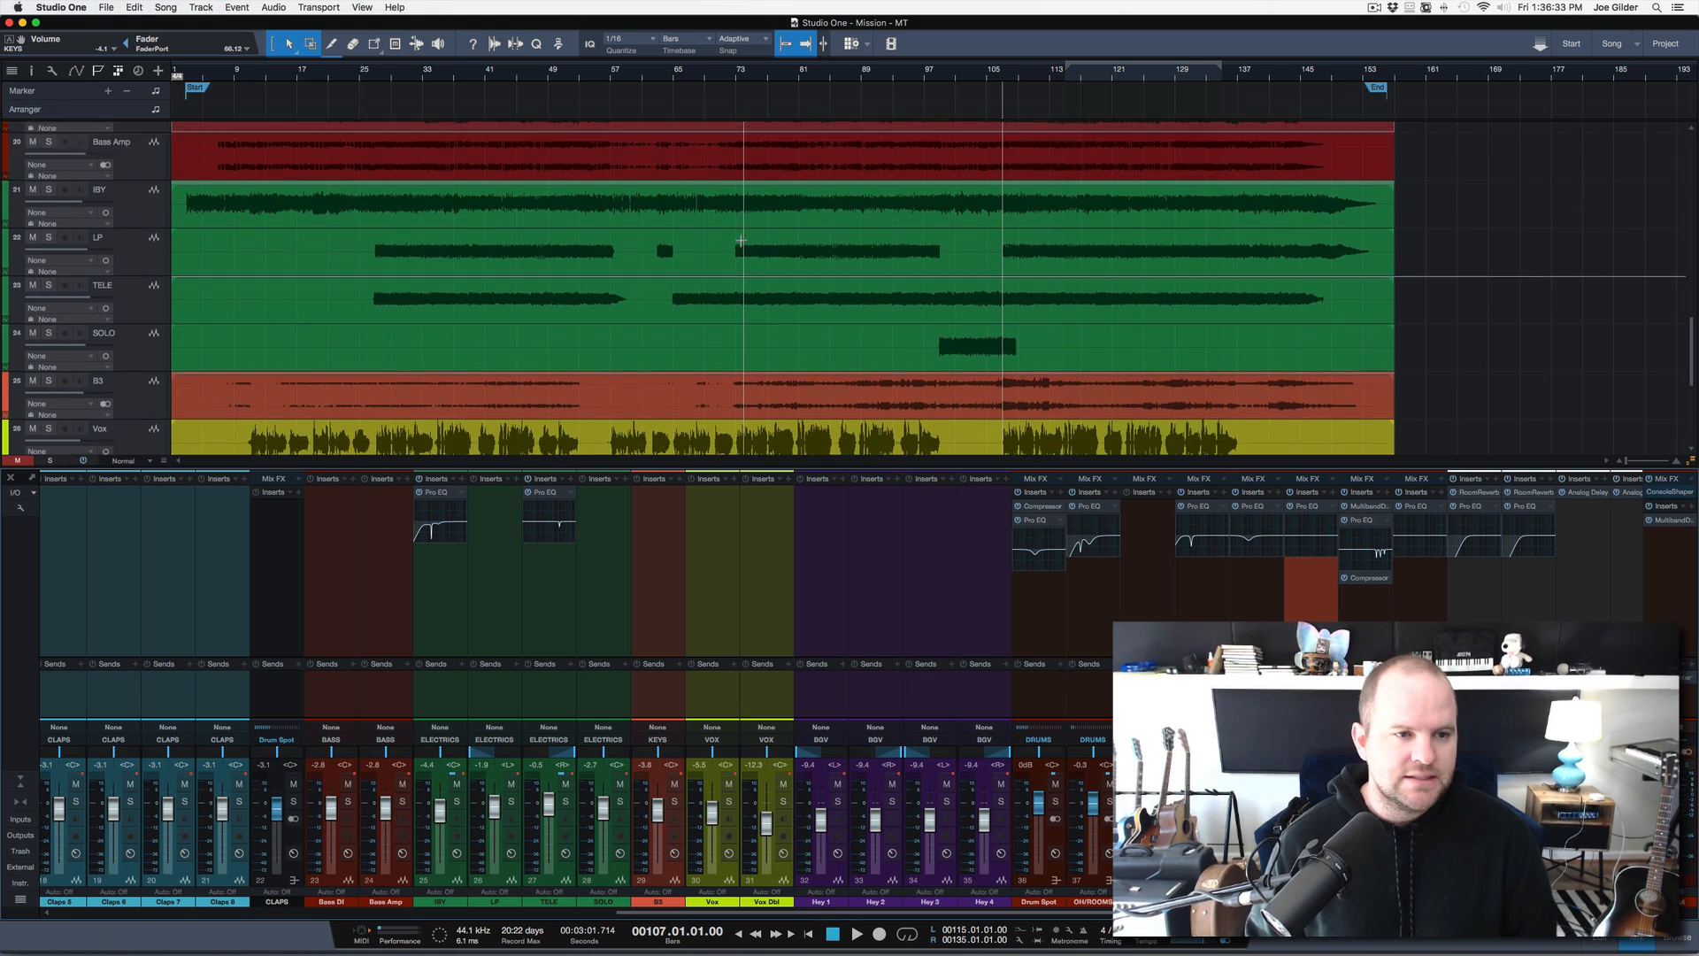
Play the song from bar 7 and briefly solo the IBY guitar track to check its sound
{"action": "left_click", "coordinate": [204, 76]}
{"action": "left_click", "coordinate": [221, 76]}
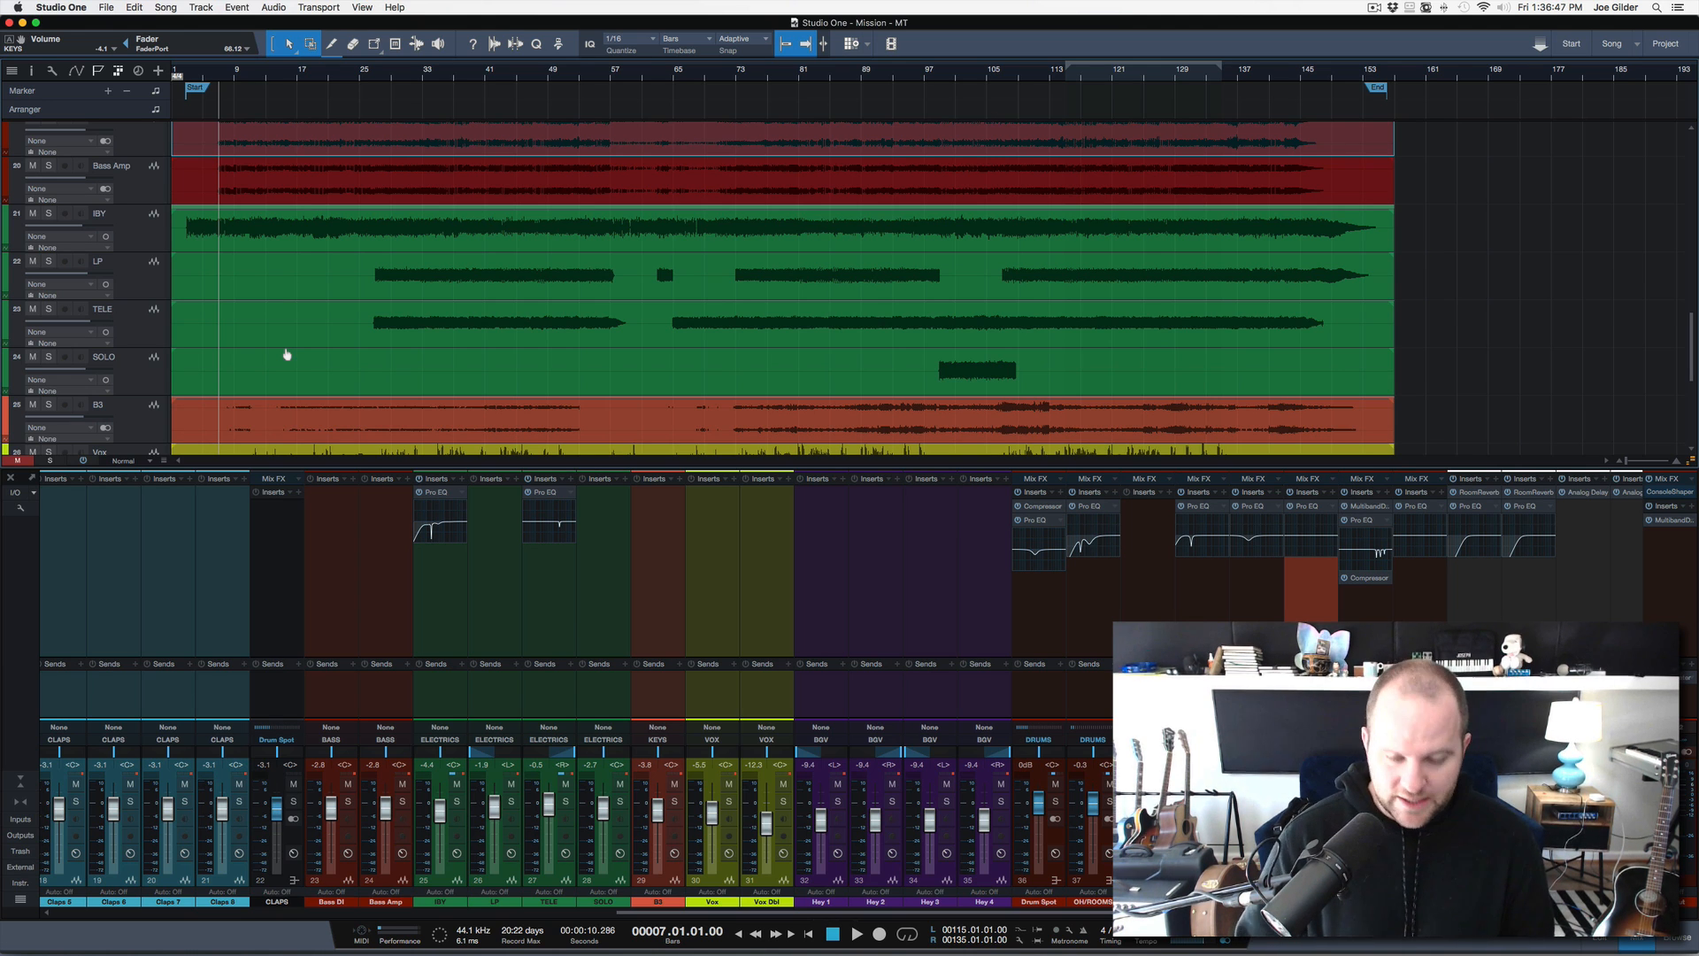
{"action": "key", "text": "space"}
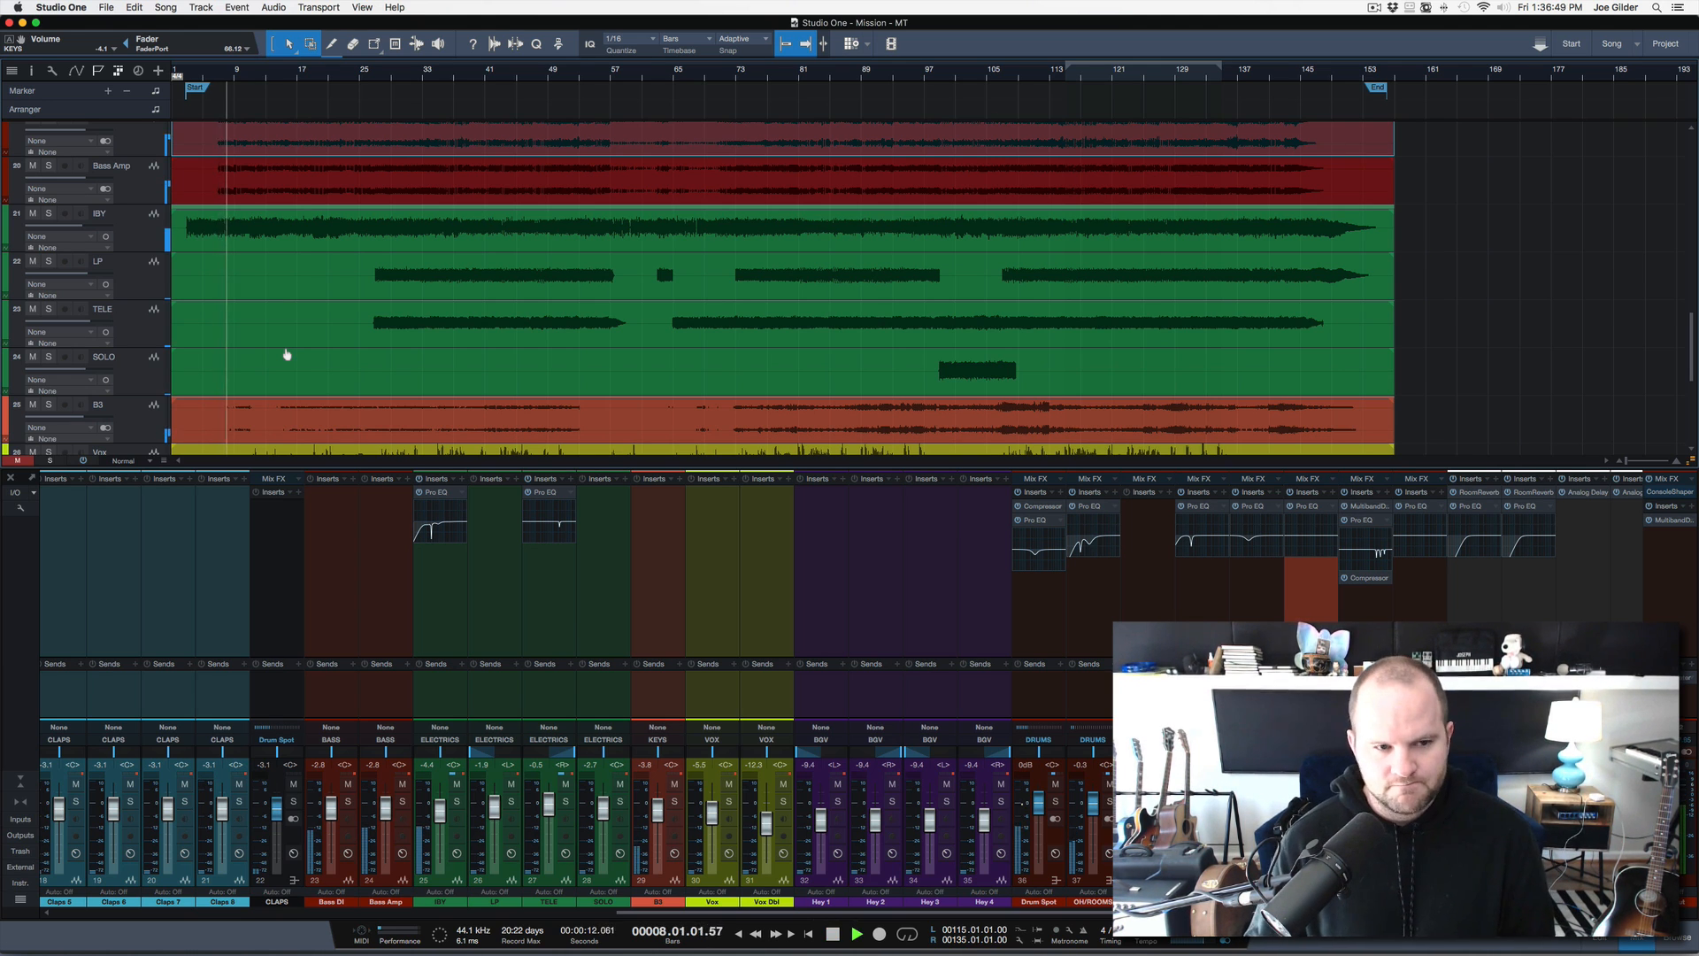
{"action": "scroll", "coordinate": [323, 349], "scroll_direction": "up", "scroll_amount": 1}
{"action": "scroll", "coordinate": [323, 349], "scroll_direction": "up", "scroll_amount": 2}
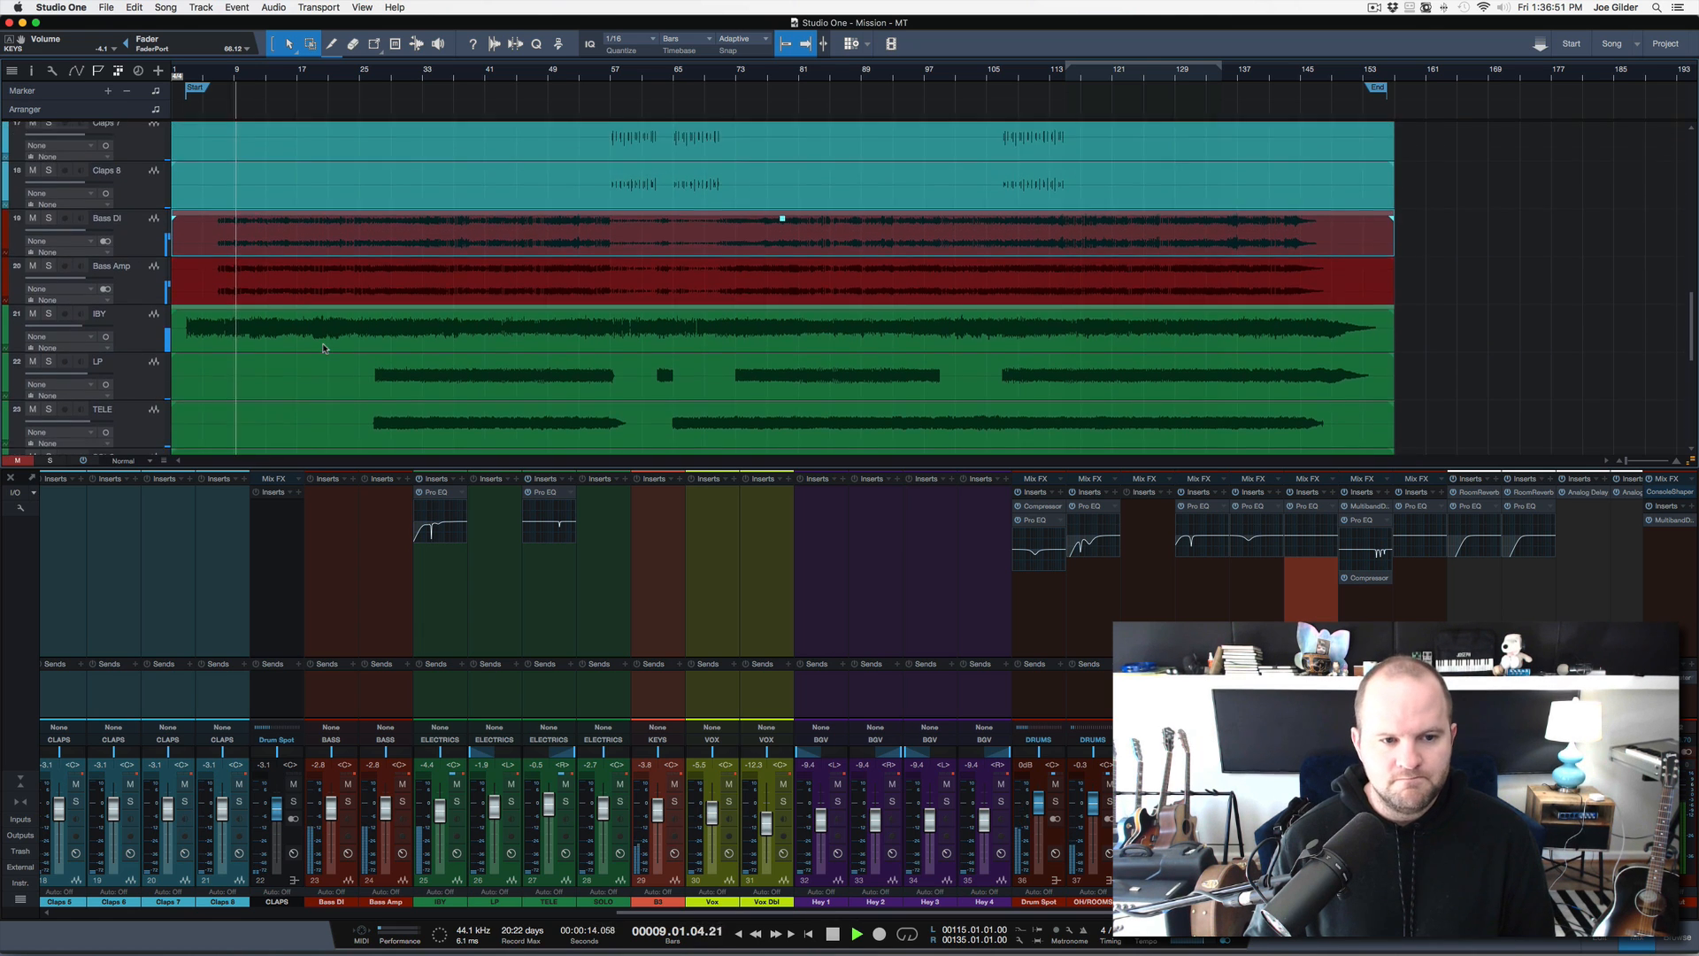
{"action": "scroll", "coordinate": [323, 349], "scroll_direction": "down", "scroll_amount": 3}
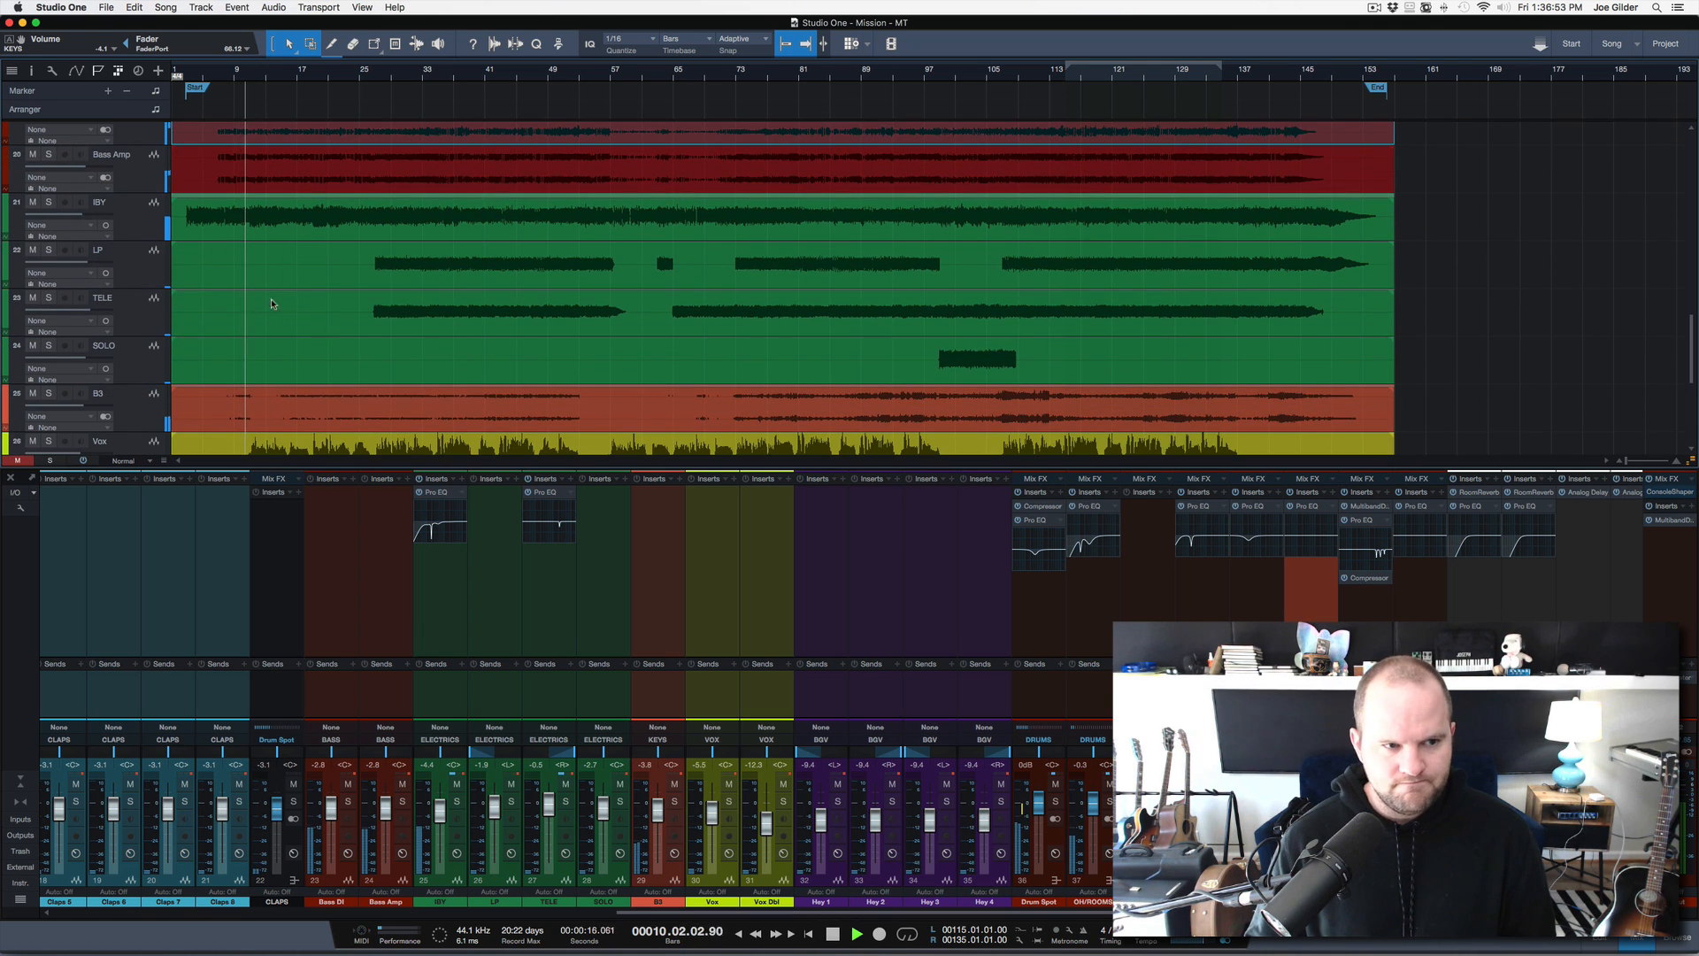
{"action": "left_click", "coordinate": [140, 212]}
{"action": "key", "text": "s"}
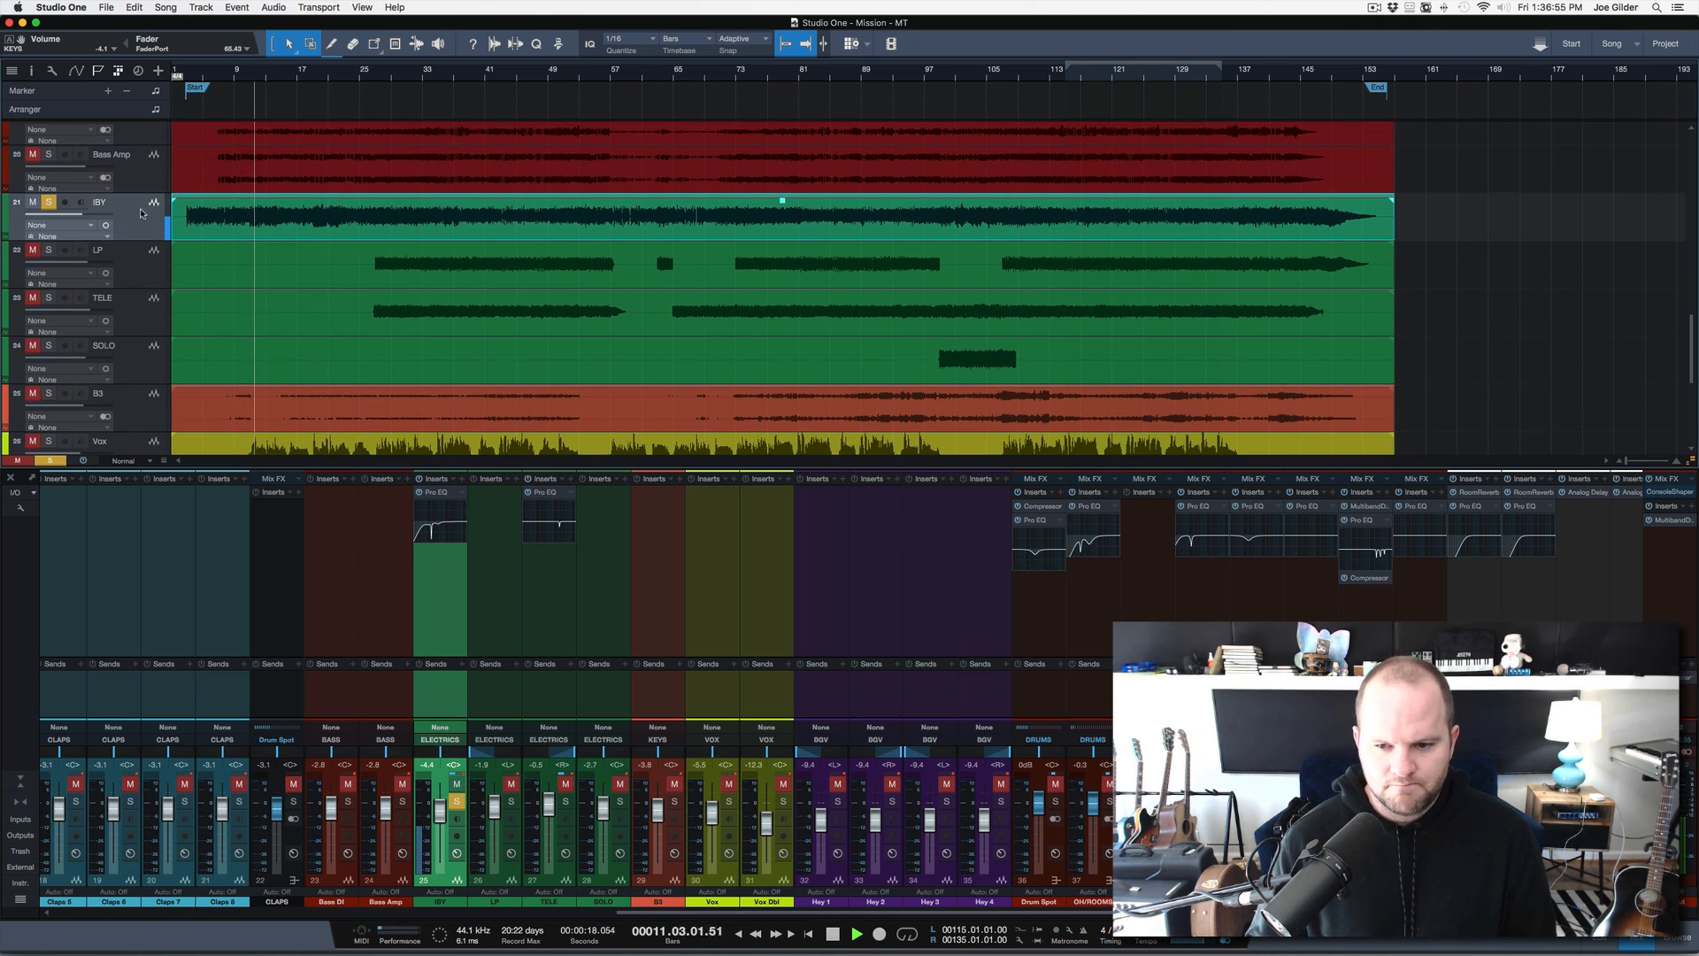
{"action": "key", "text": "s"}
Enlarge the tracks to Medium height, set the IBY guitar track's volume to -1.1 dB, and save the song
{"action": "key", "text": "shift+e"}
{"action": "key", "text": "shift+e"}
{"action": "key", "text": "shift+e"}
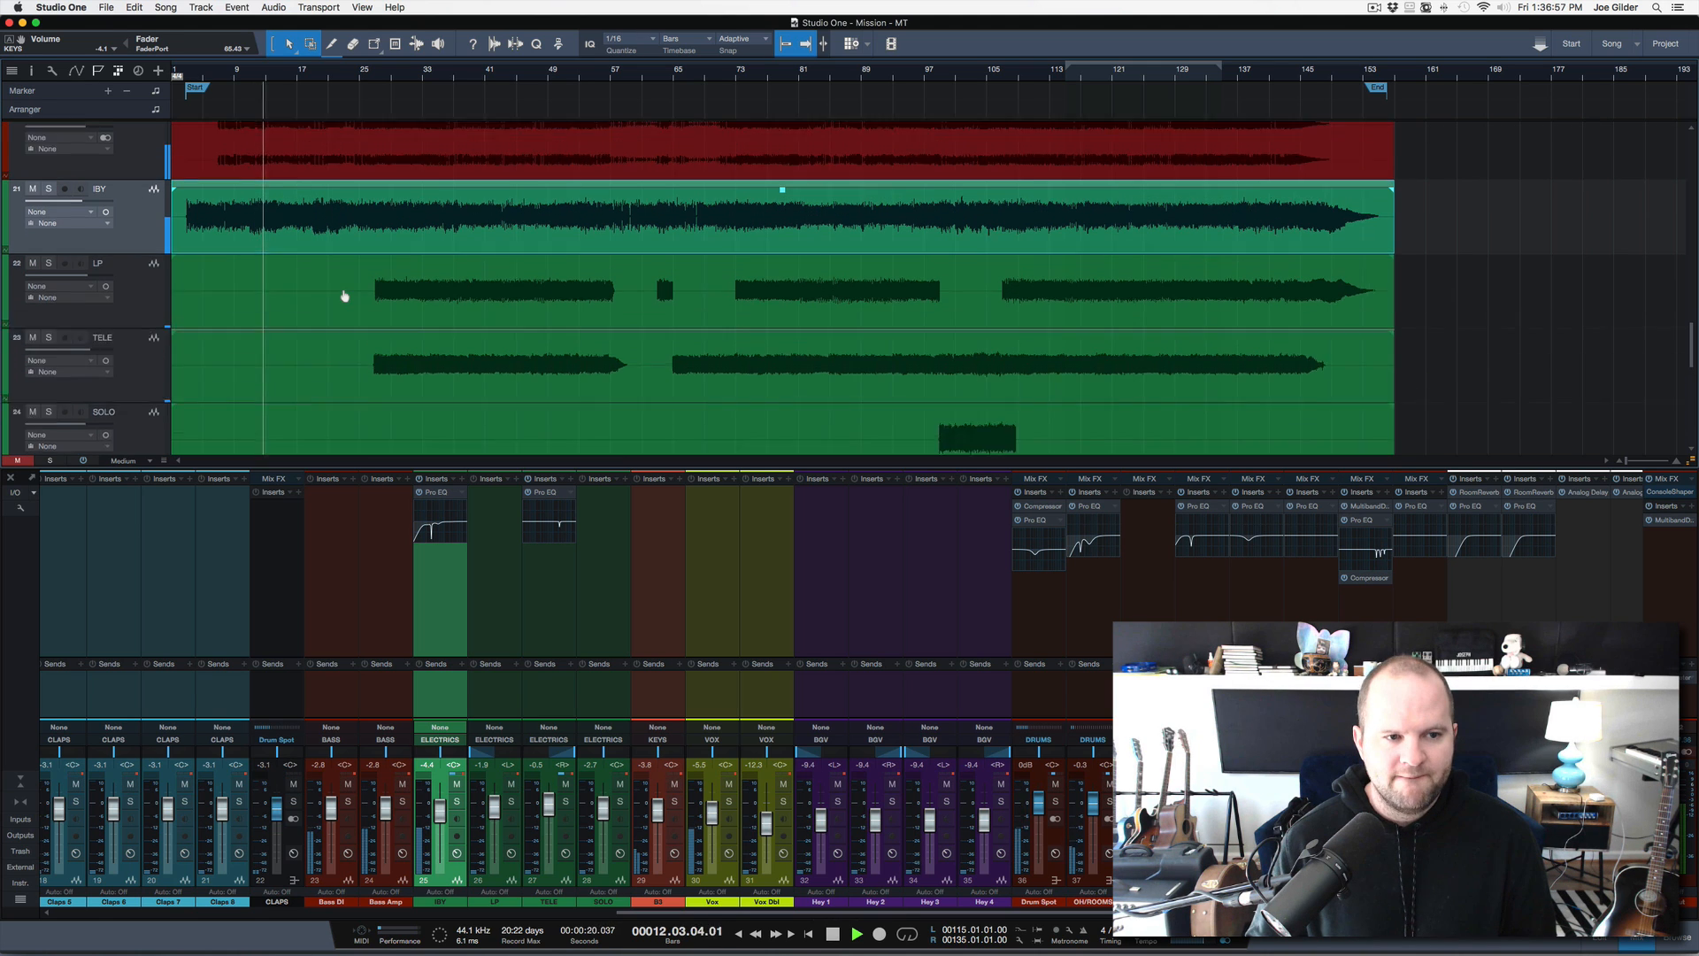
{"action": "scroll", "coordinate": [343, 290], "scroll_direction": "down", "scroll_amount": 3}
{"action": "scroll", "coordinate": [343, 290], "scroll_direction": "up", "scroll_amount": 1}
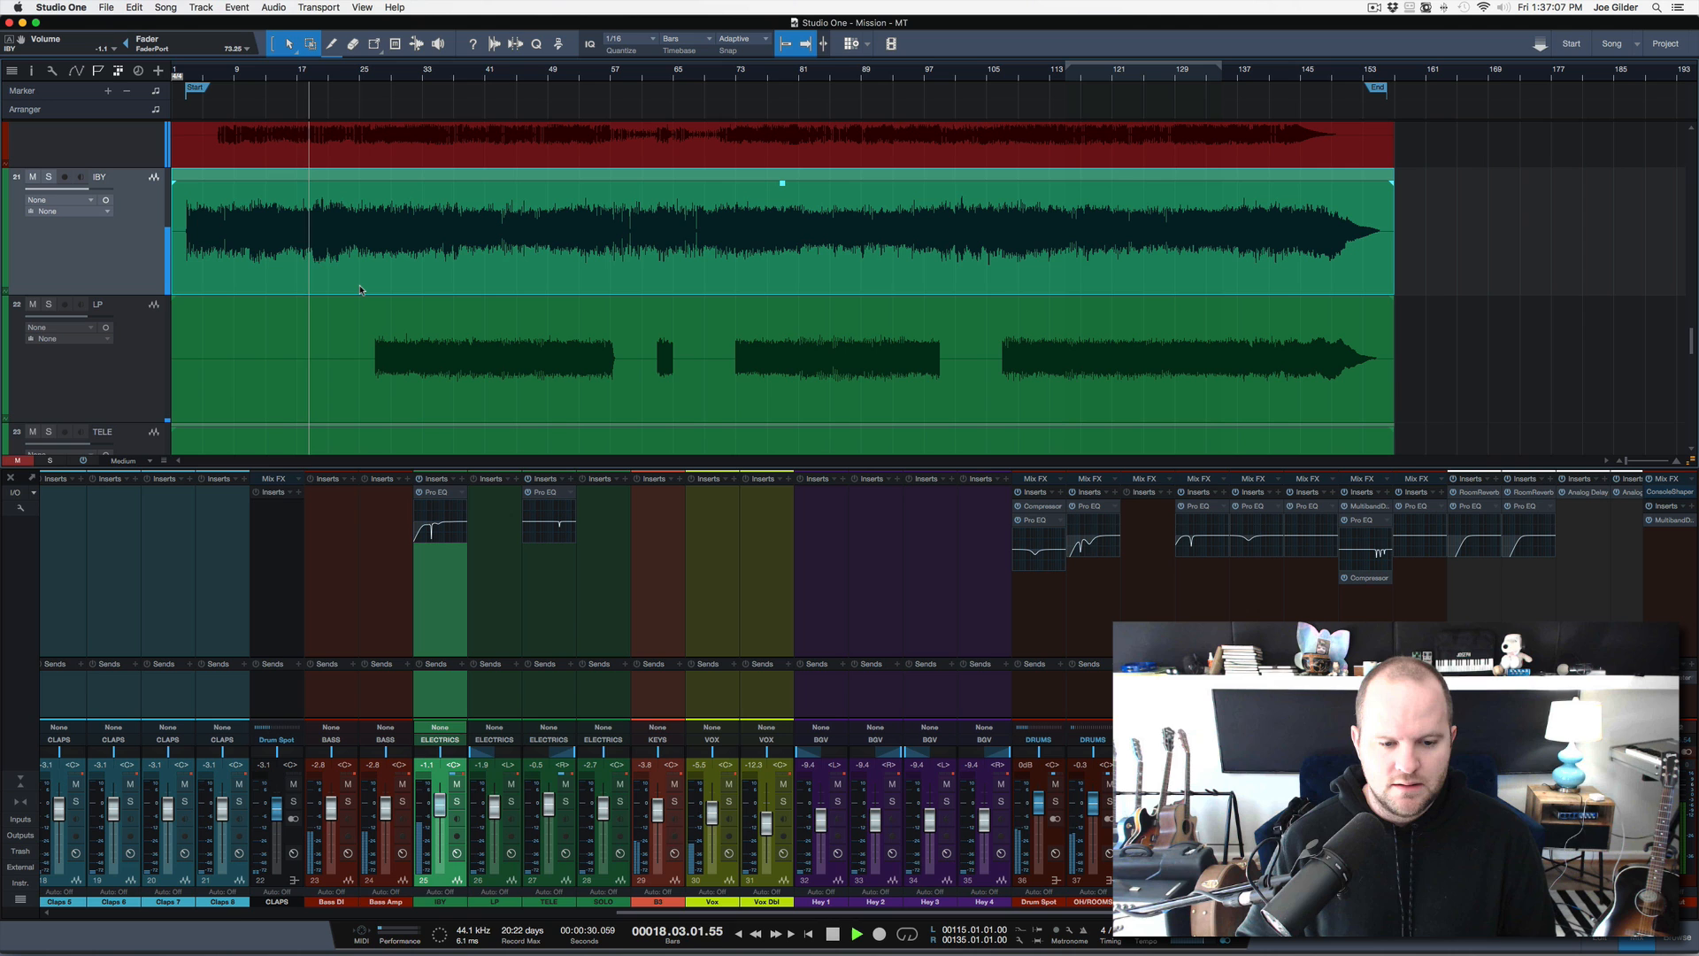
{"action": "key", "text": "space"}
{"action": "key", "text": "super+s"}
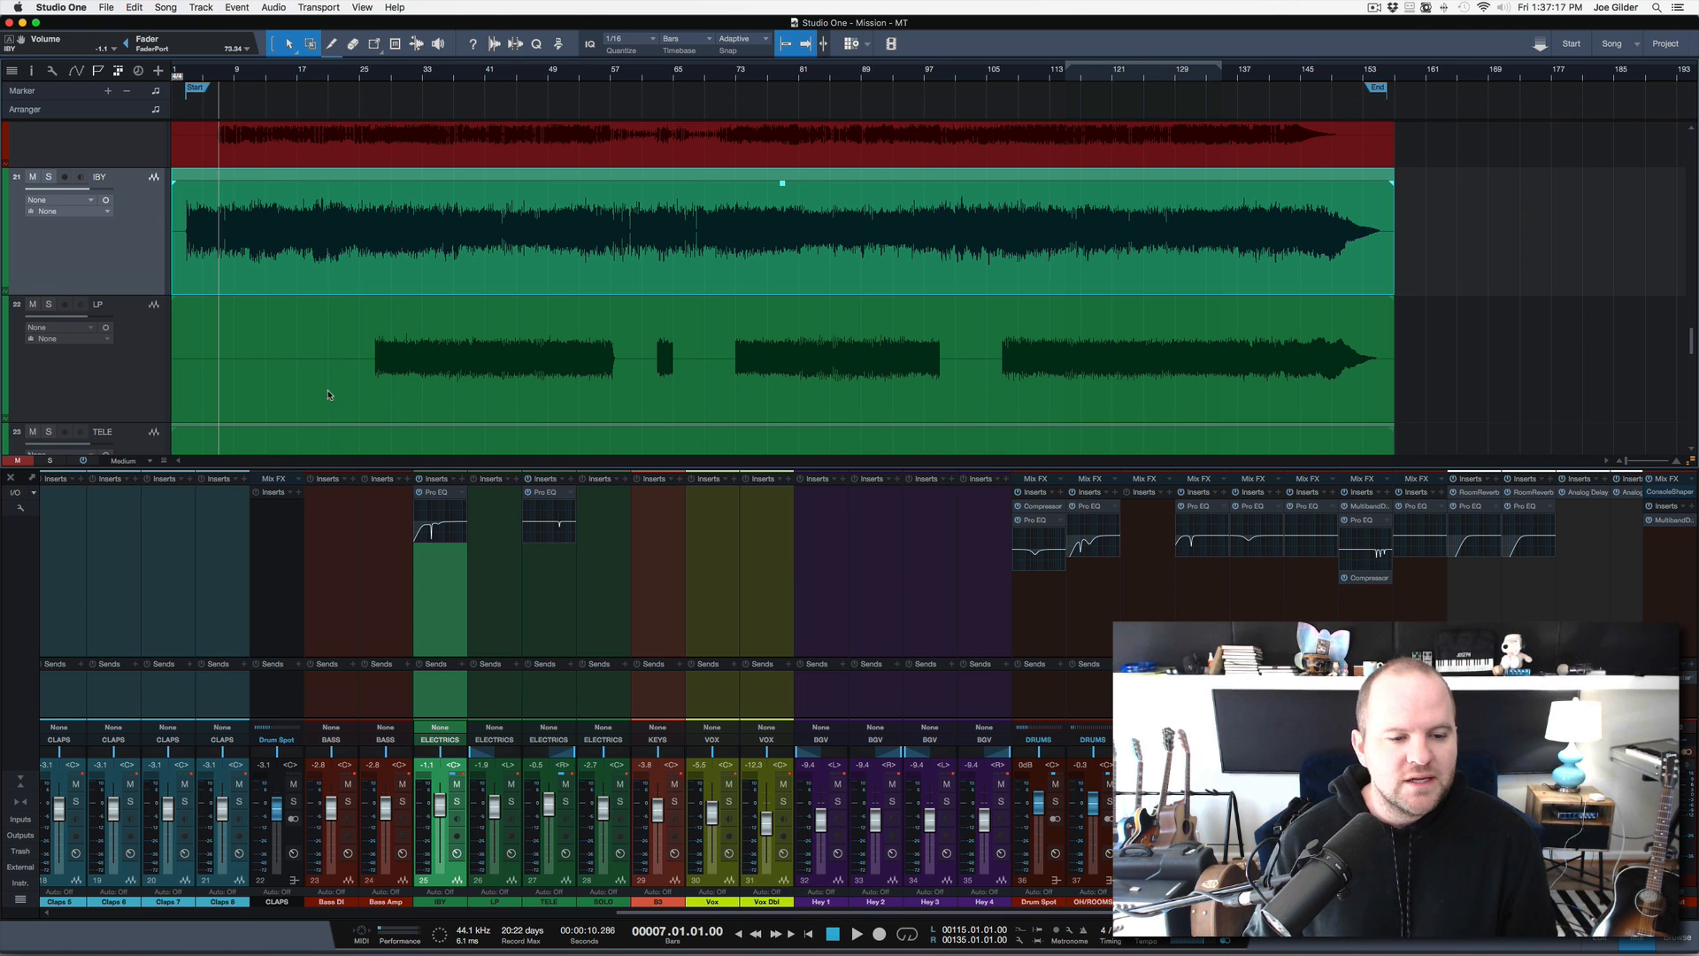
Solo the DRUMS bus and listen to it from bar 7
{"action": "scroll", "coordinate": [374, 686], "scroll_direction": "left", "scroll_amount": 10}
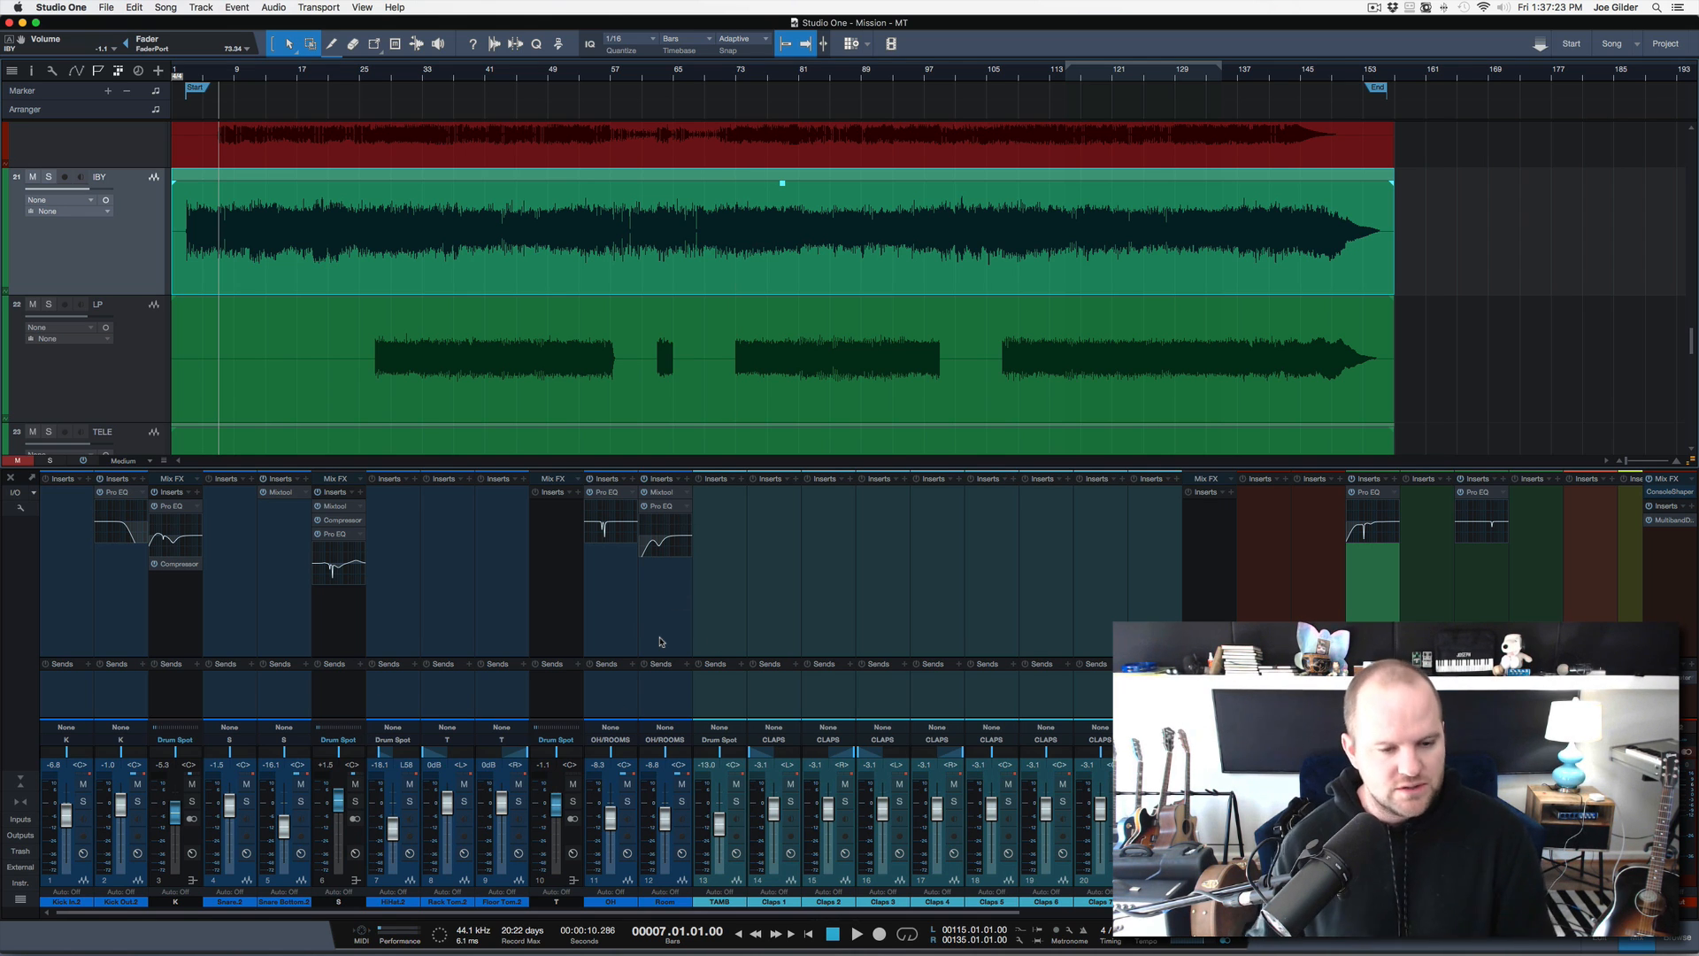
{"action": "scroll", "coordinate": [1055, 763], "scroll_direction": "right", "scroll_amount": 10}
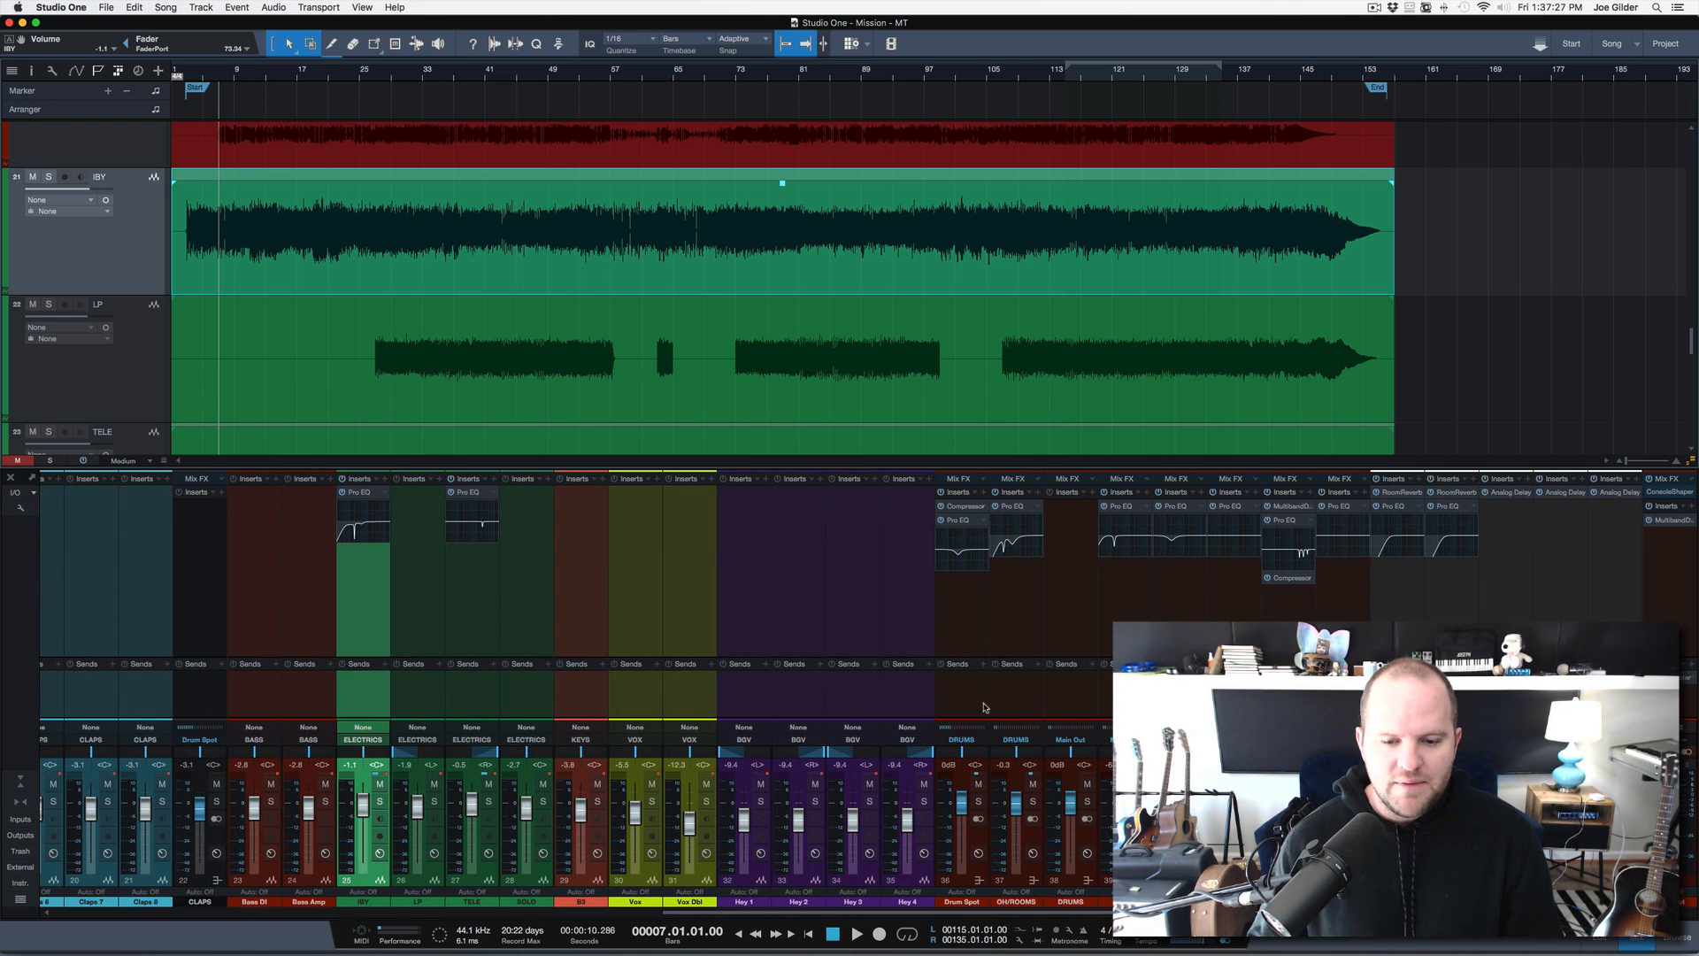
{"action": "left_click_drag", "start_coordinate": [984, 707], "coordinate": [1081, 699]}
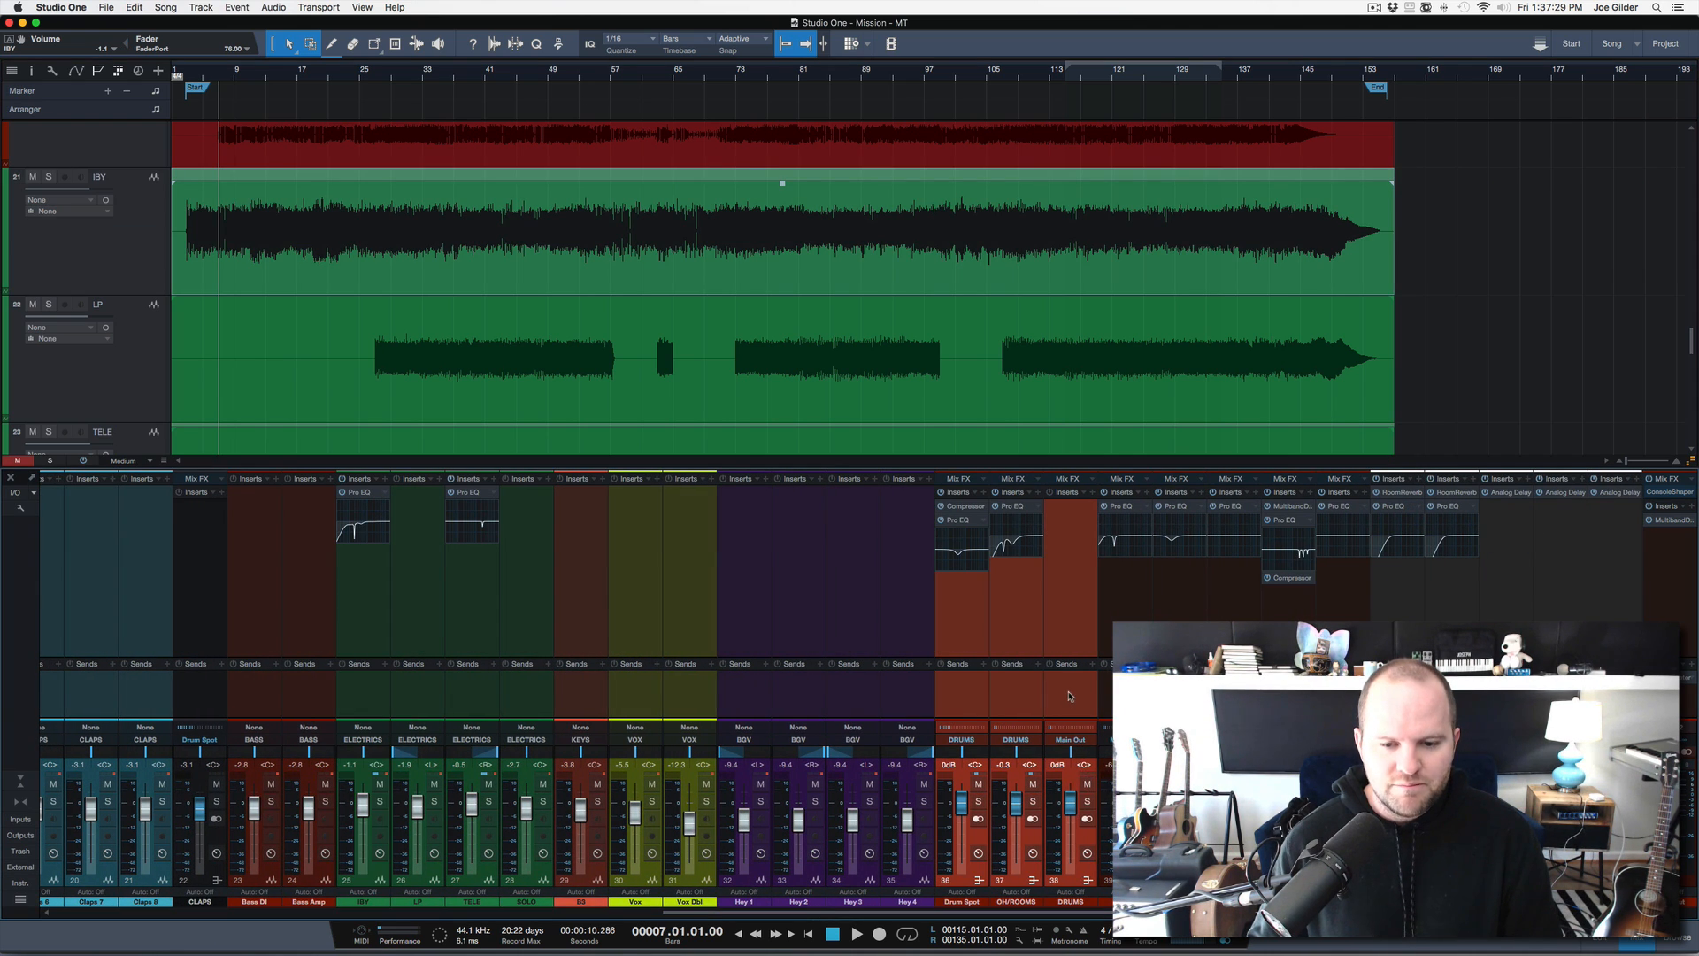
{"action": "left_click", "coordinate": [1069, 696]}
{"action": "left_click", "coordinate": [1089, 801]}
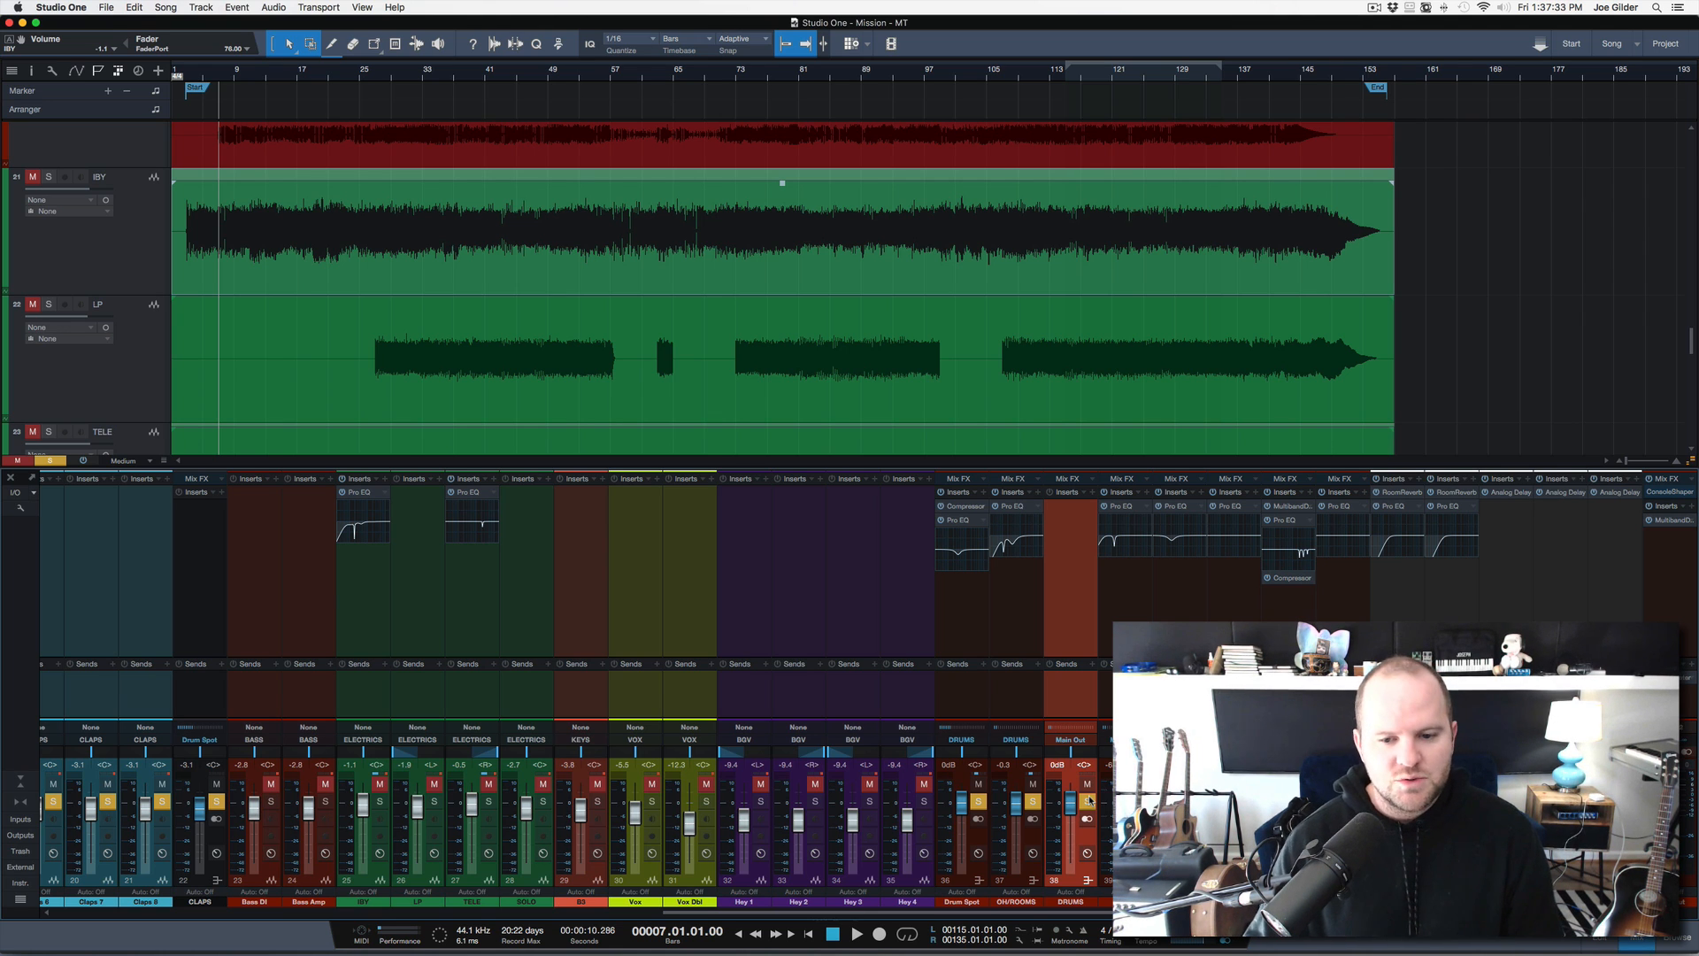
{"action": "key", "text": "space"}
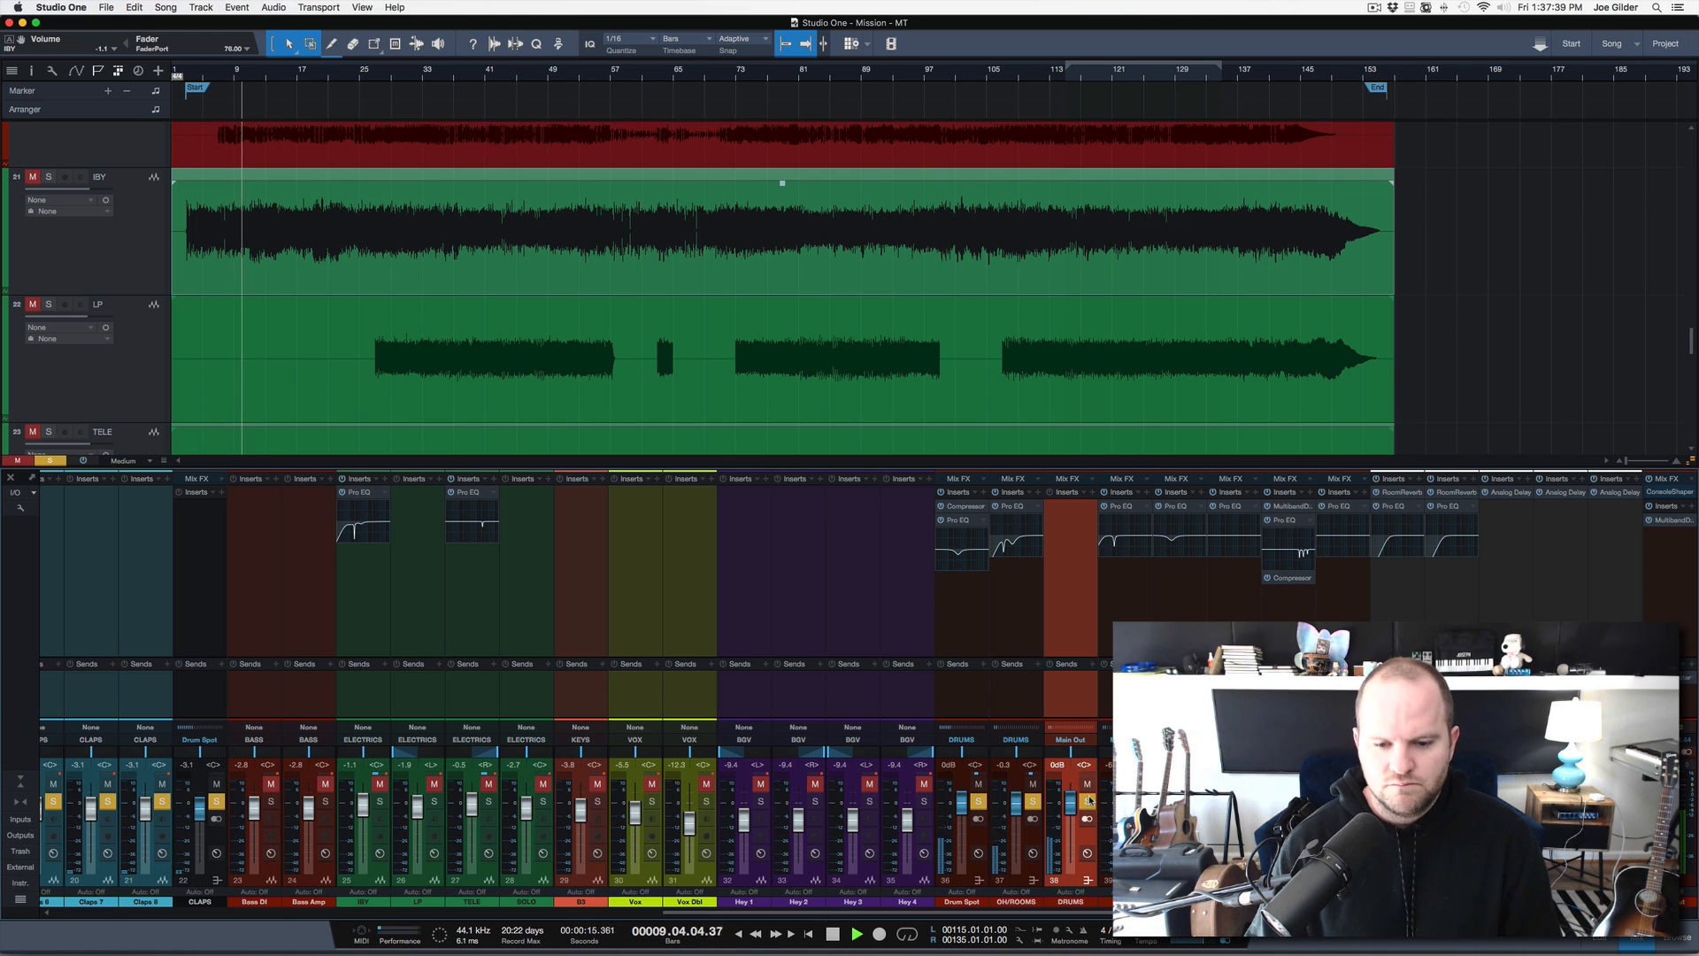
{"action": "key", "text": "space"}
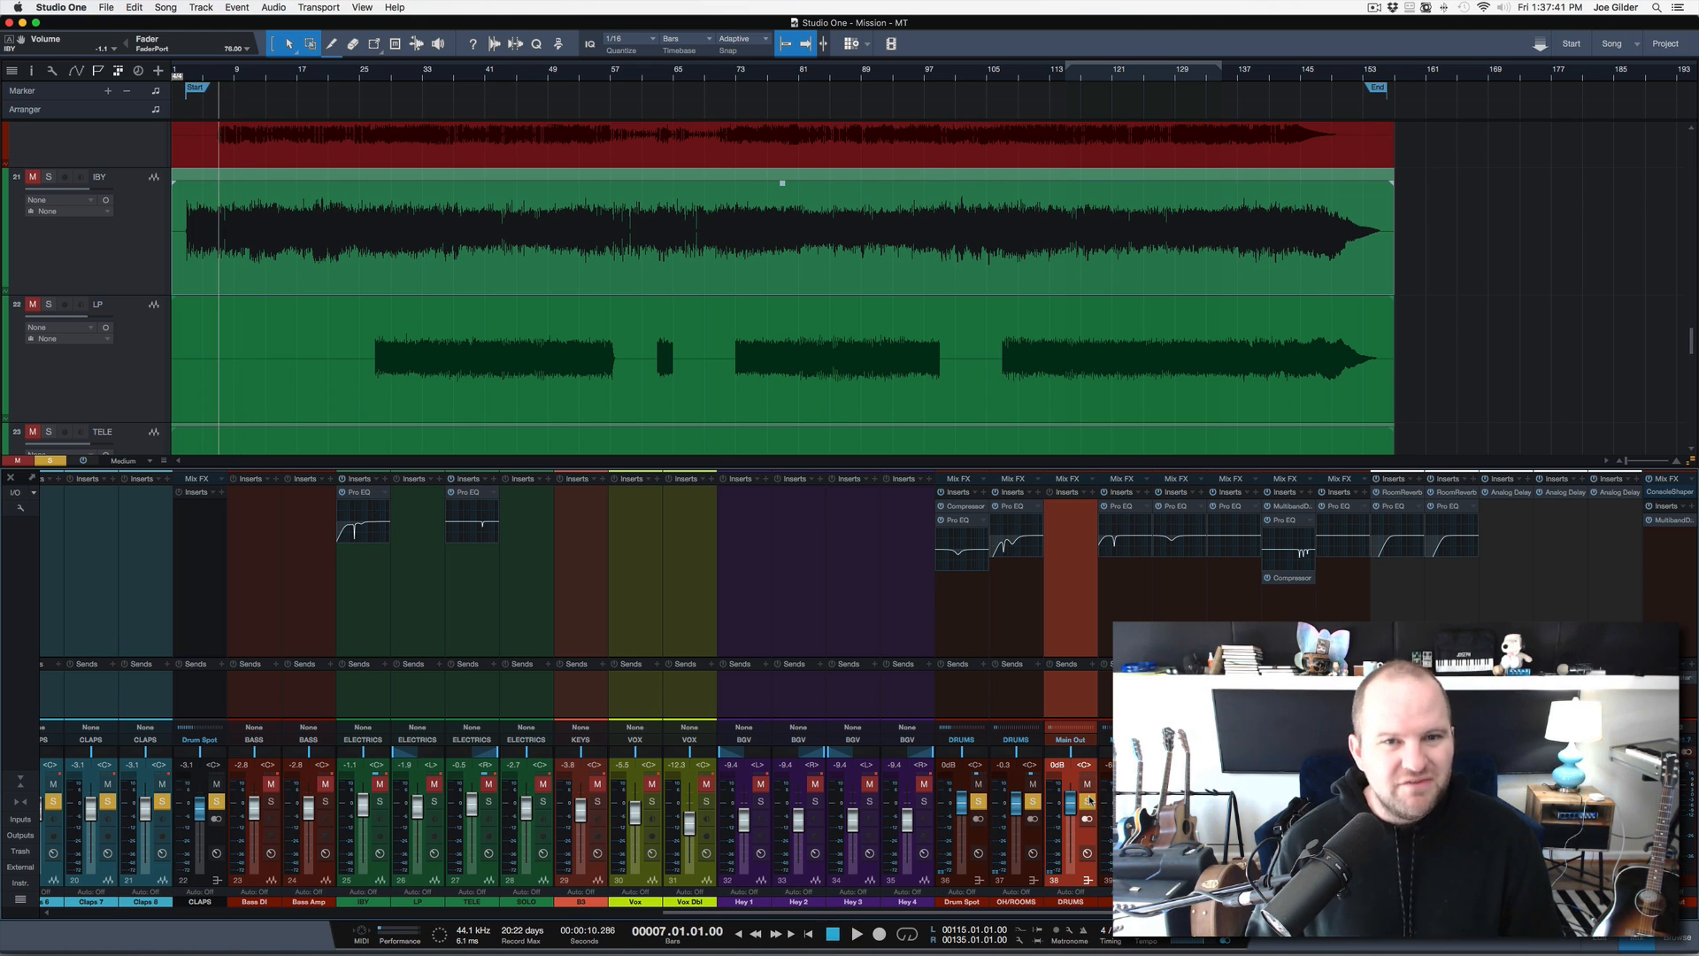
Solo only the Room drum track, clearing the solo on all other channels
{"action": "scroll", "coordinate": [308, 790], "scroll_direction": "left", "scroll_amount": 10}
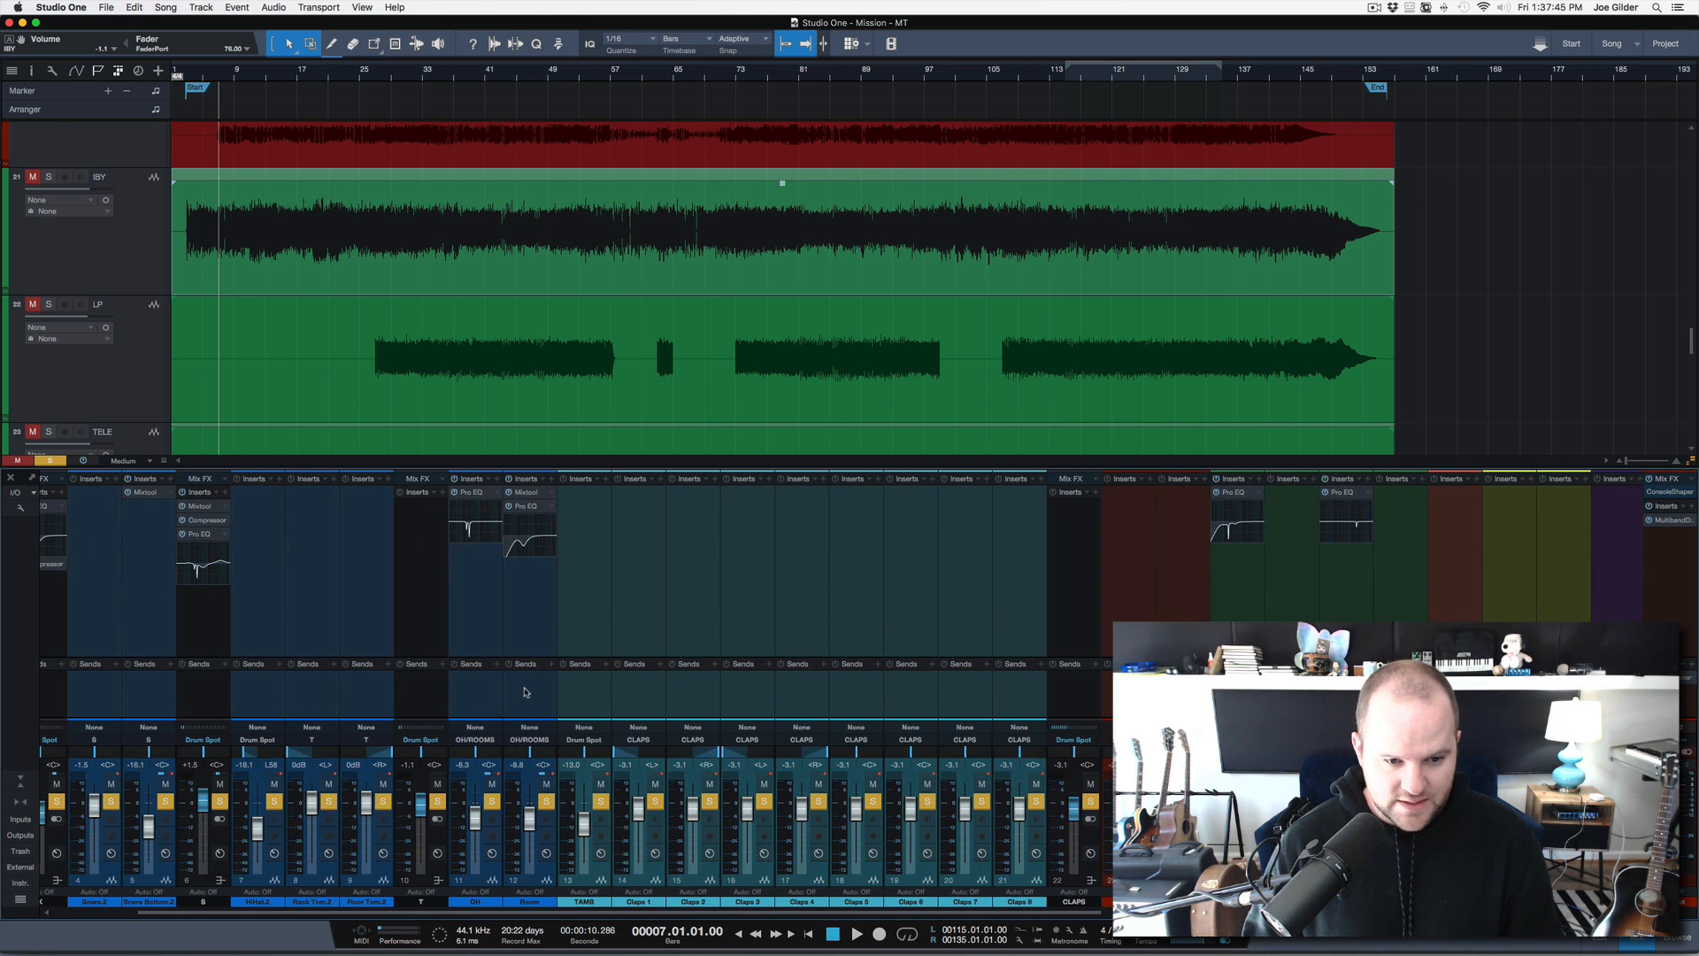
{"action": "left_click", "coordinate": [525, 692]}
{"action": "left_click", "coordinate": [547, 800], "text": "alt"}
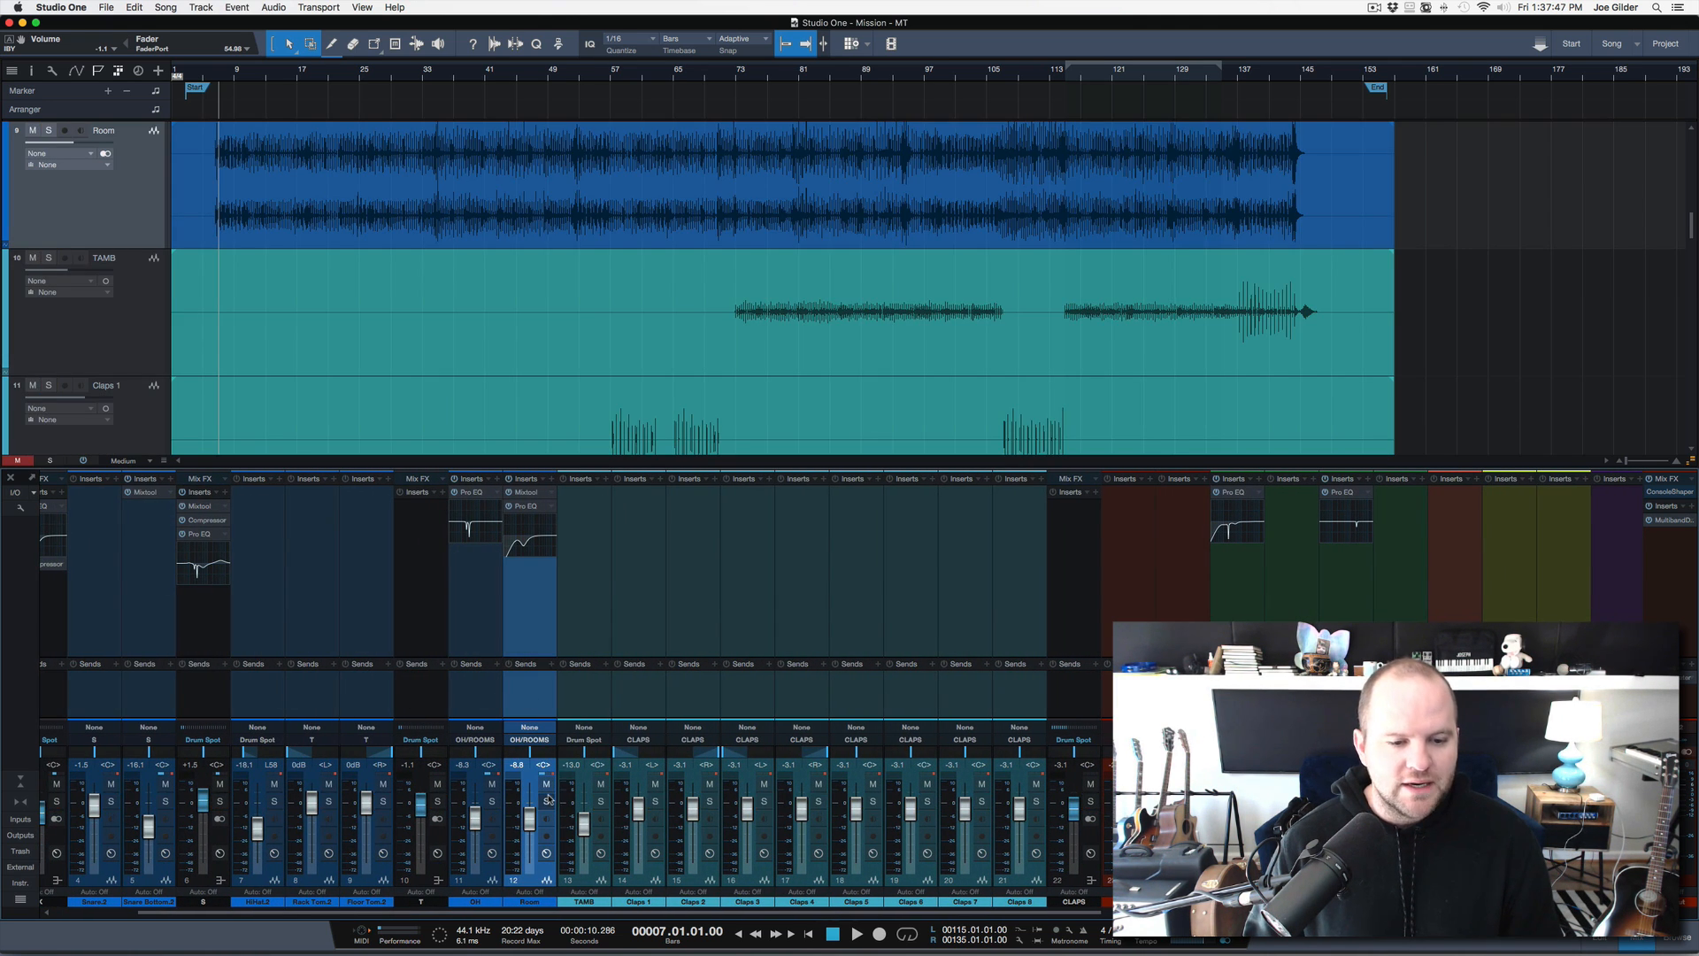
{"action": "left_click", "coordinate": [547, 800], "text": "alt"}
Play the soloed Room track from just before bar 7, comparing it with and without its Pro EQ
{"action": "scroll", "coordinate": [380, 259], "scroll_direction": "up", "scroll_amount": 2}
{"action": "scroll", "coordinate": [384, 255], "scroll_direction": "up", "scroll_amount": 3}
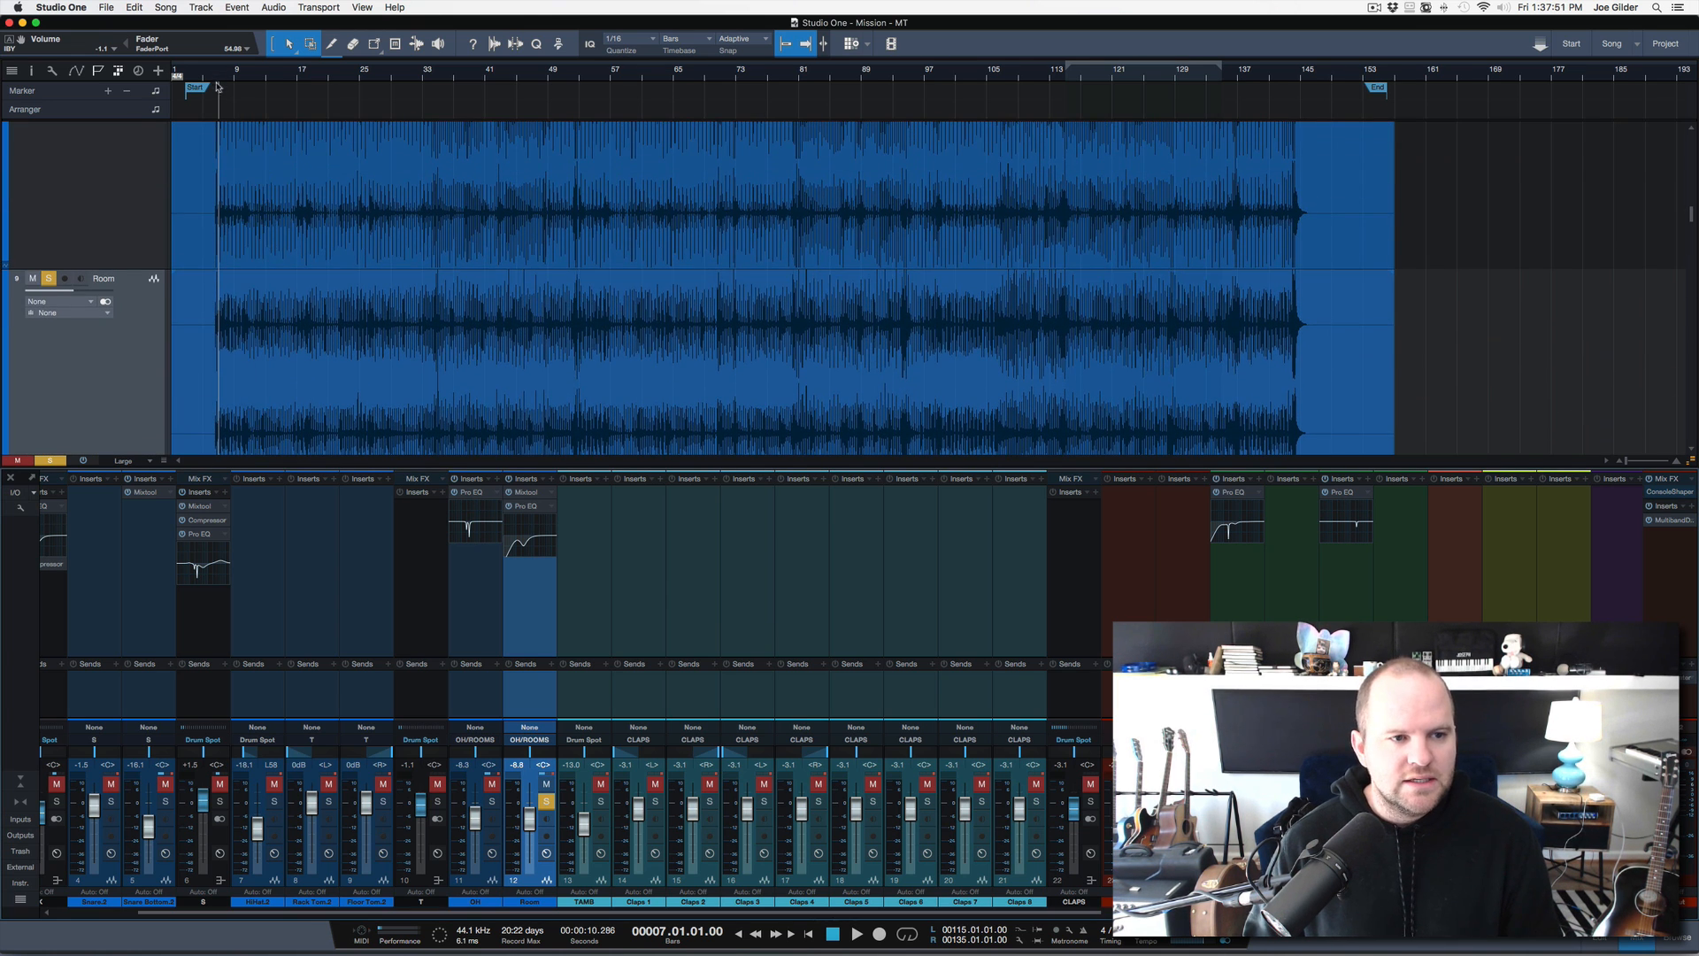
{"action": "scroll", "coordinate": [217, 86], "scroll_direction": "up", "scroll_amount": 4}
{"action": "key", "text": "space"}
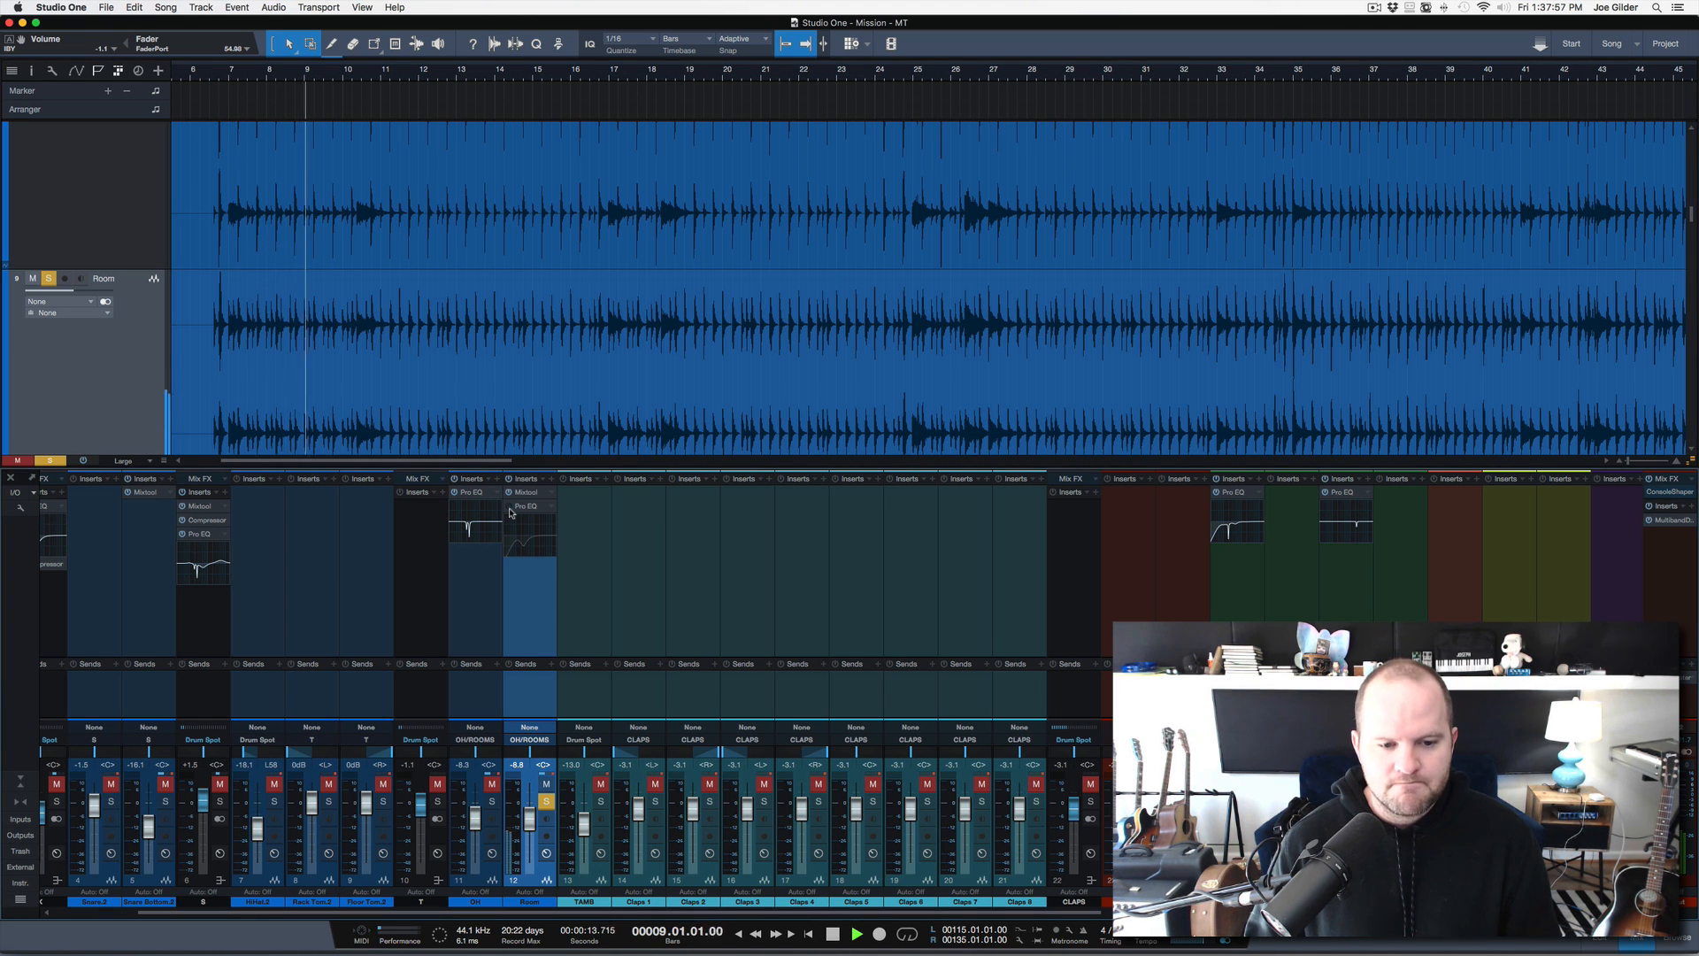
{"action": "key", "text": "space"}
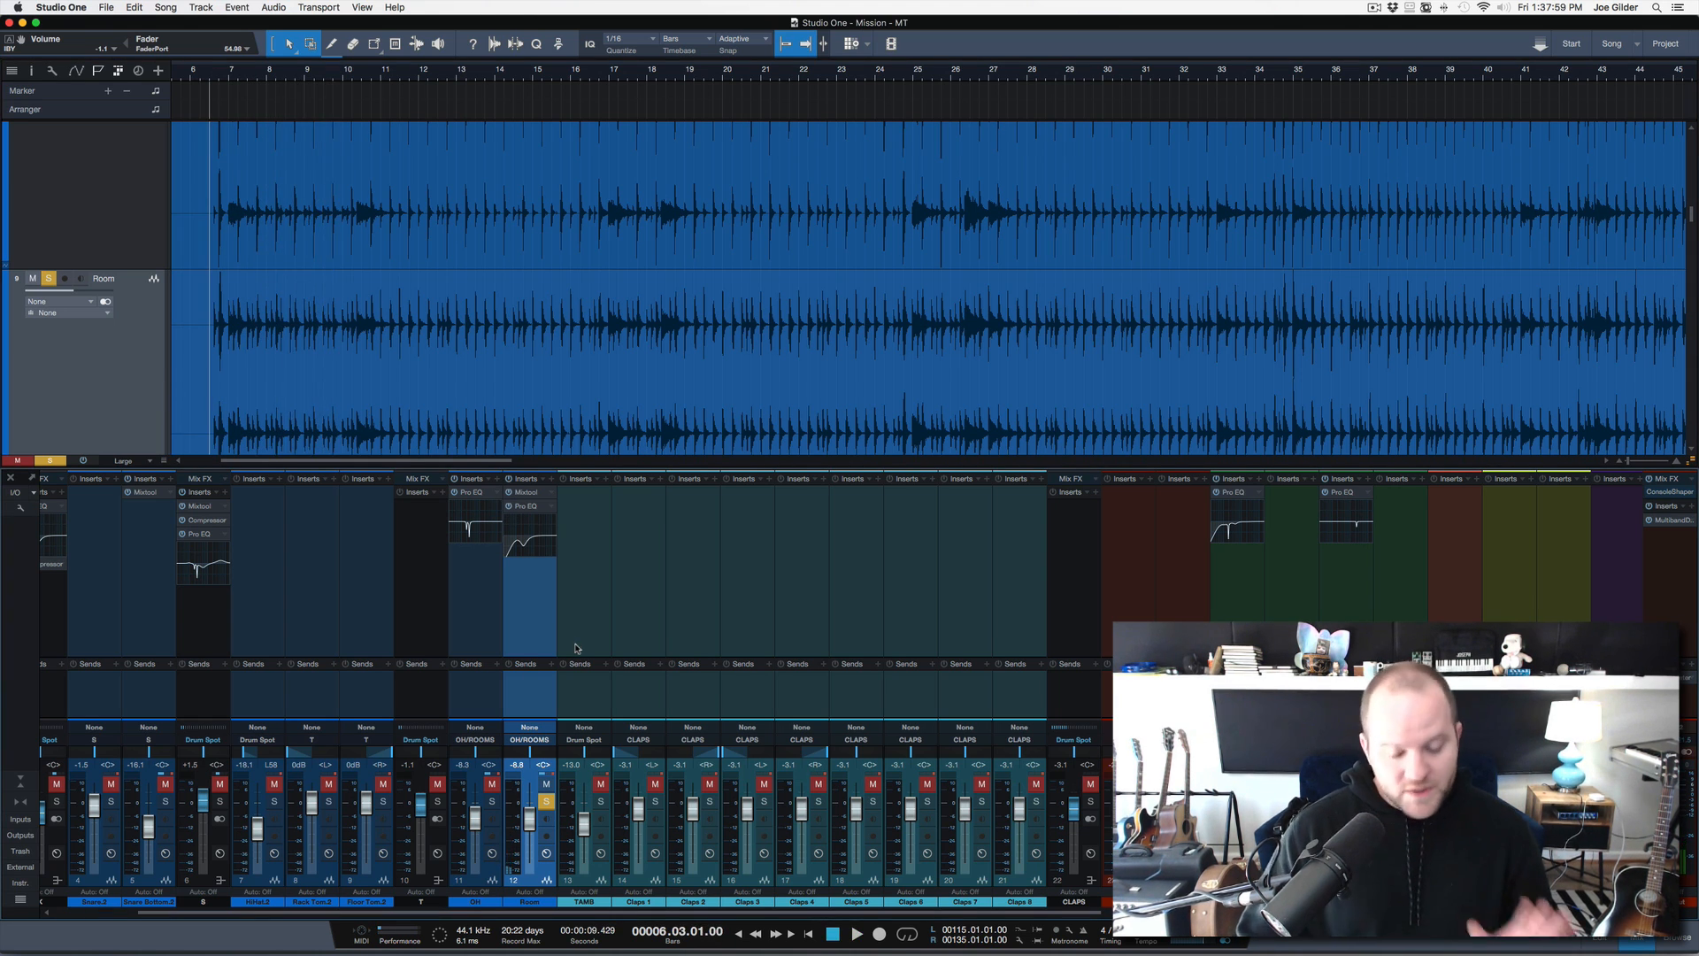
Bypass the Room track's Pro EQ and add RedlightDist as the third insert on that track
{"action": "left_click", "coordinate": [531, 504]}
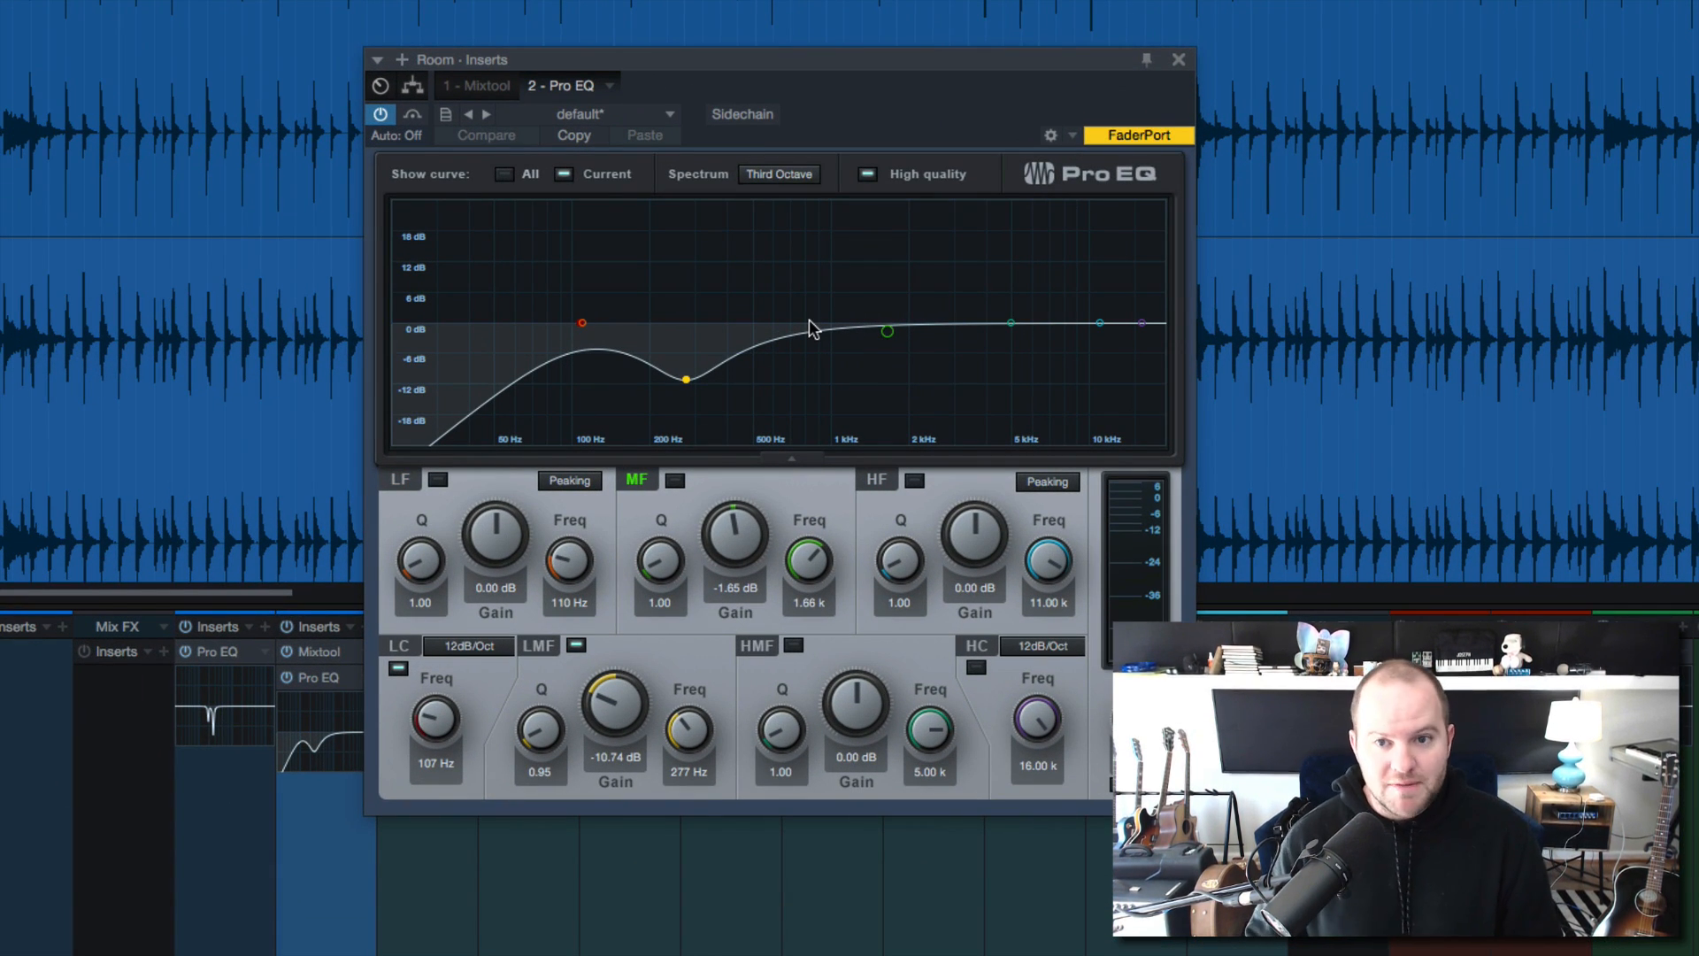
{"action": "left_click", "coordinate": [1179, 71]}
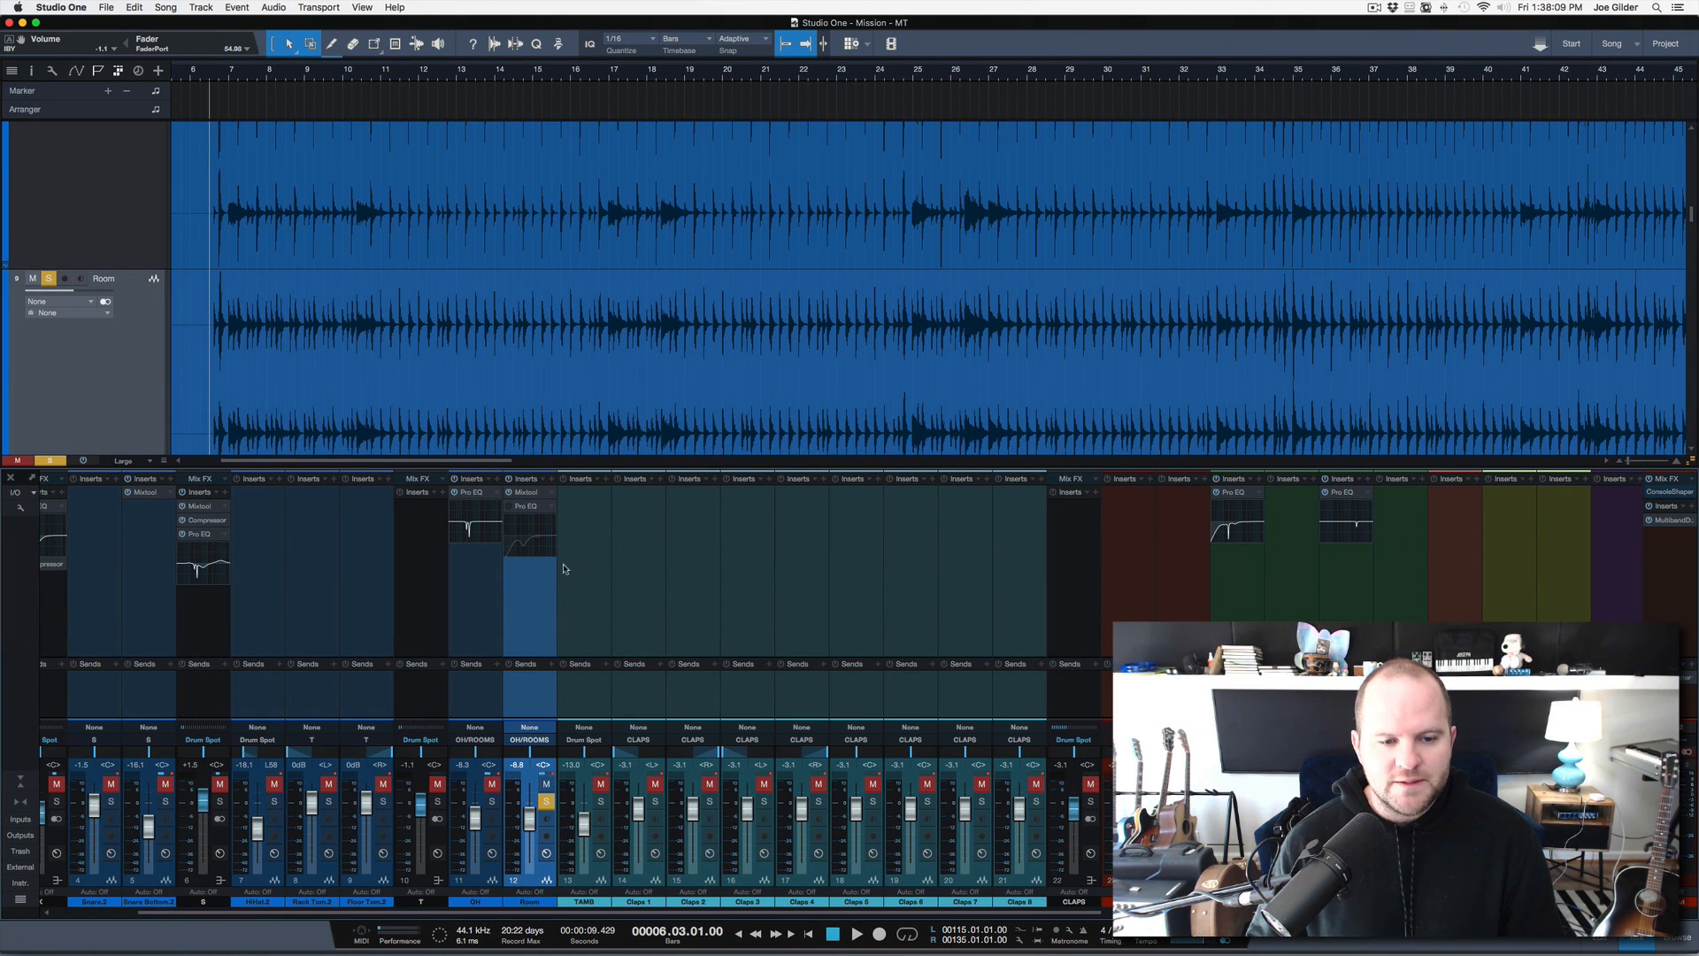
{"action": "key", "text": "F5"}
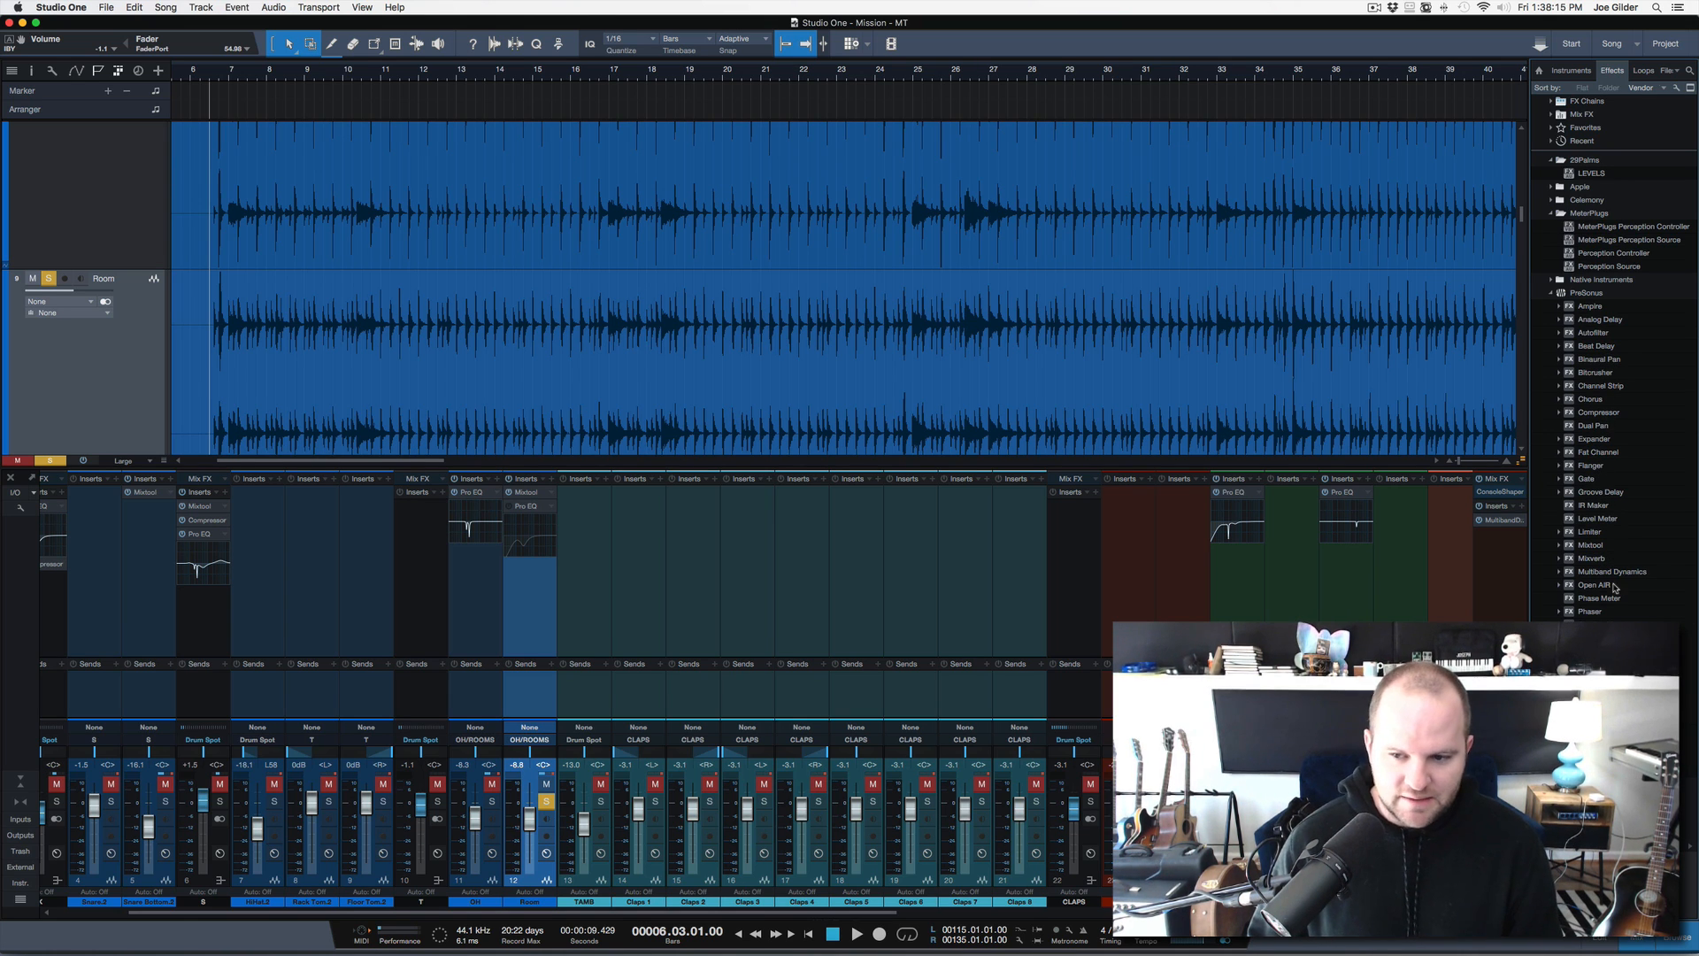
{"action": "left_click_drag", "start_coordinate": [654, 625], "coordinate": [534, 582]}
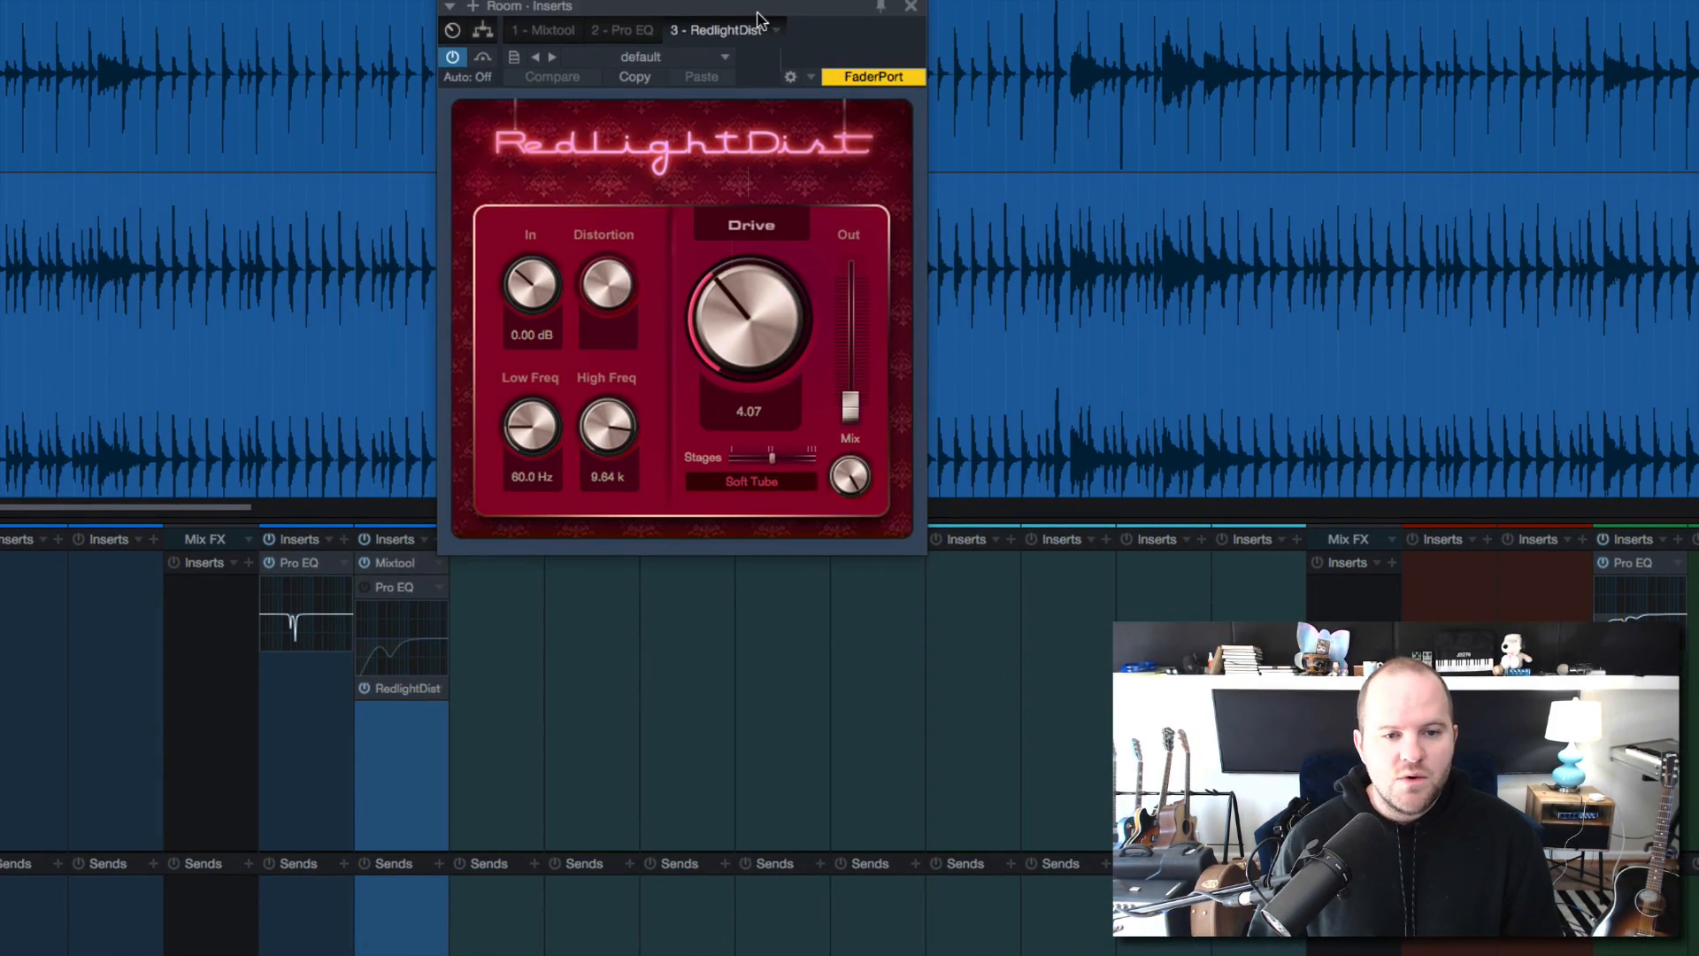
{"action": "left_click_drag", "start_coordinate": [757, 12], "coordinate": [619, 272]}
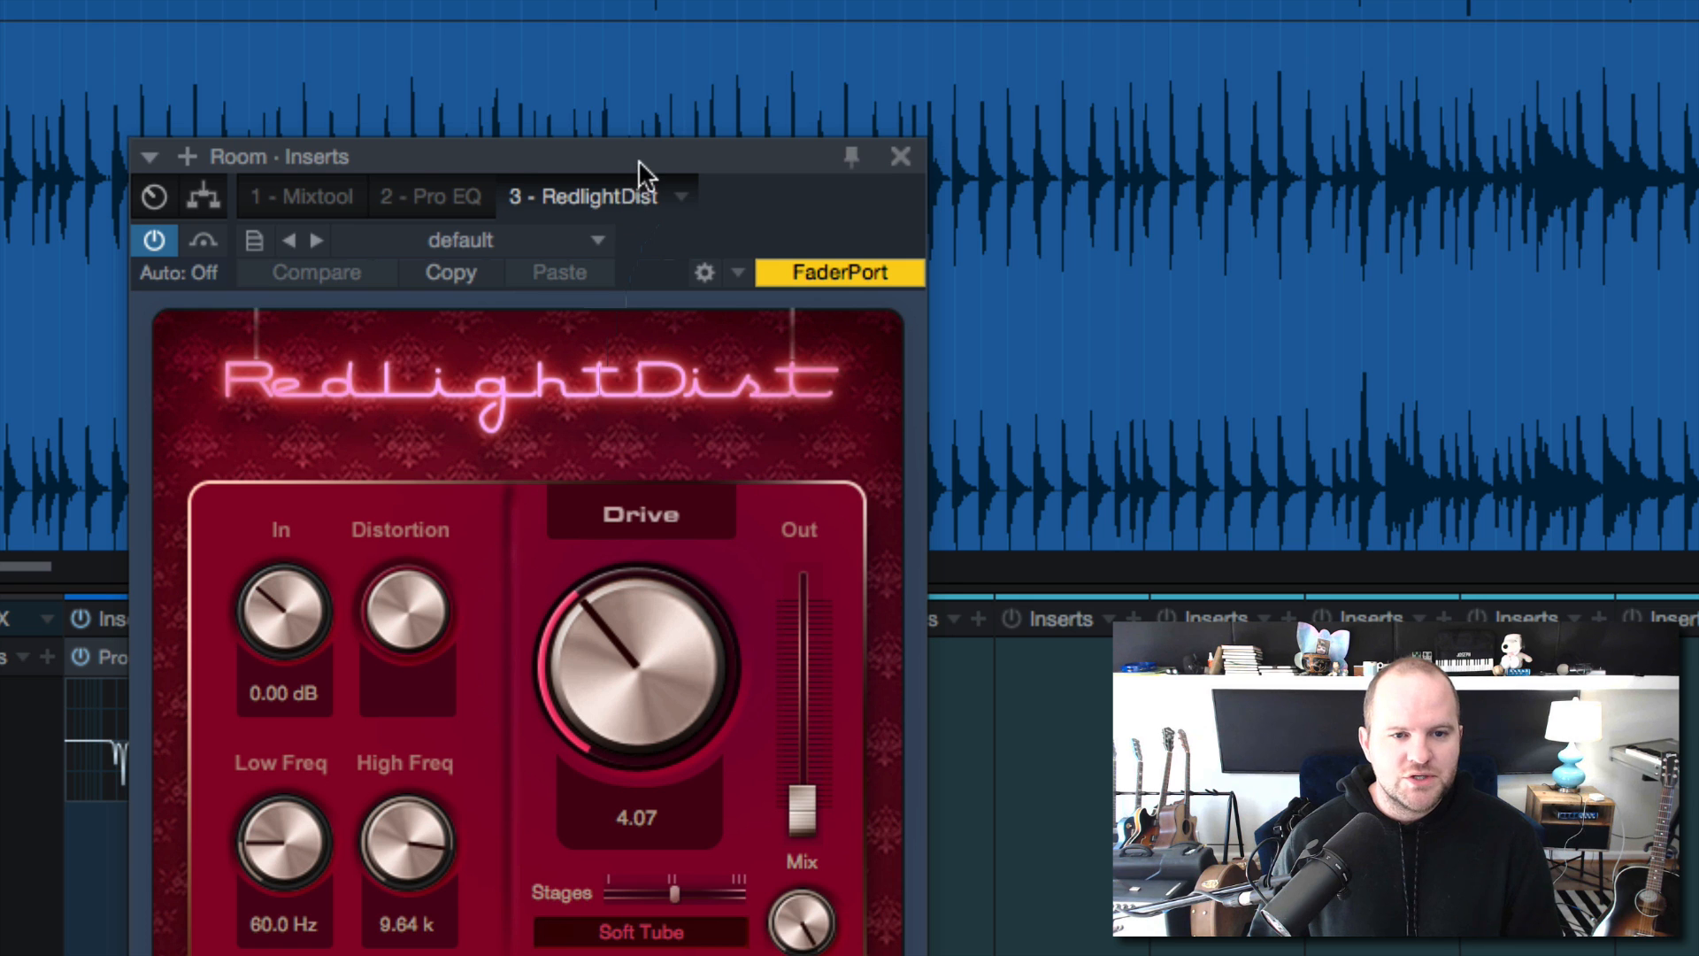
{"action": "left_click_drag", "start_coordinate": [639, 159], "coordinate": [646, 62]}
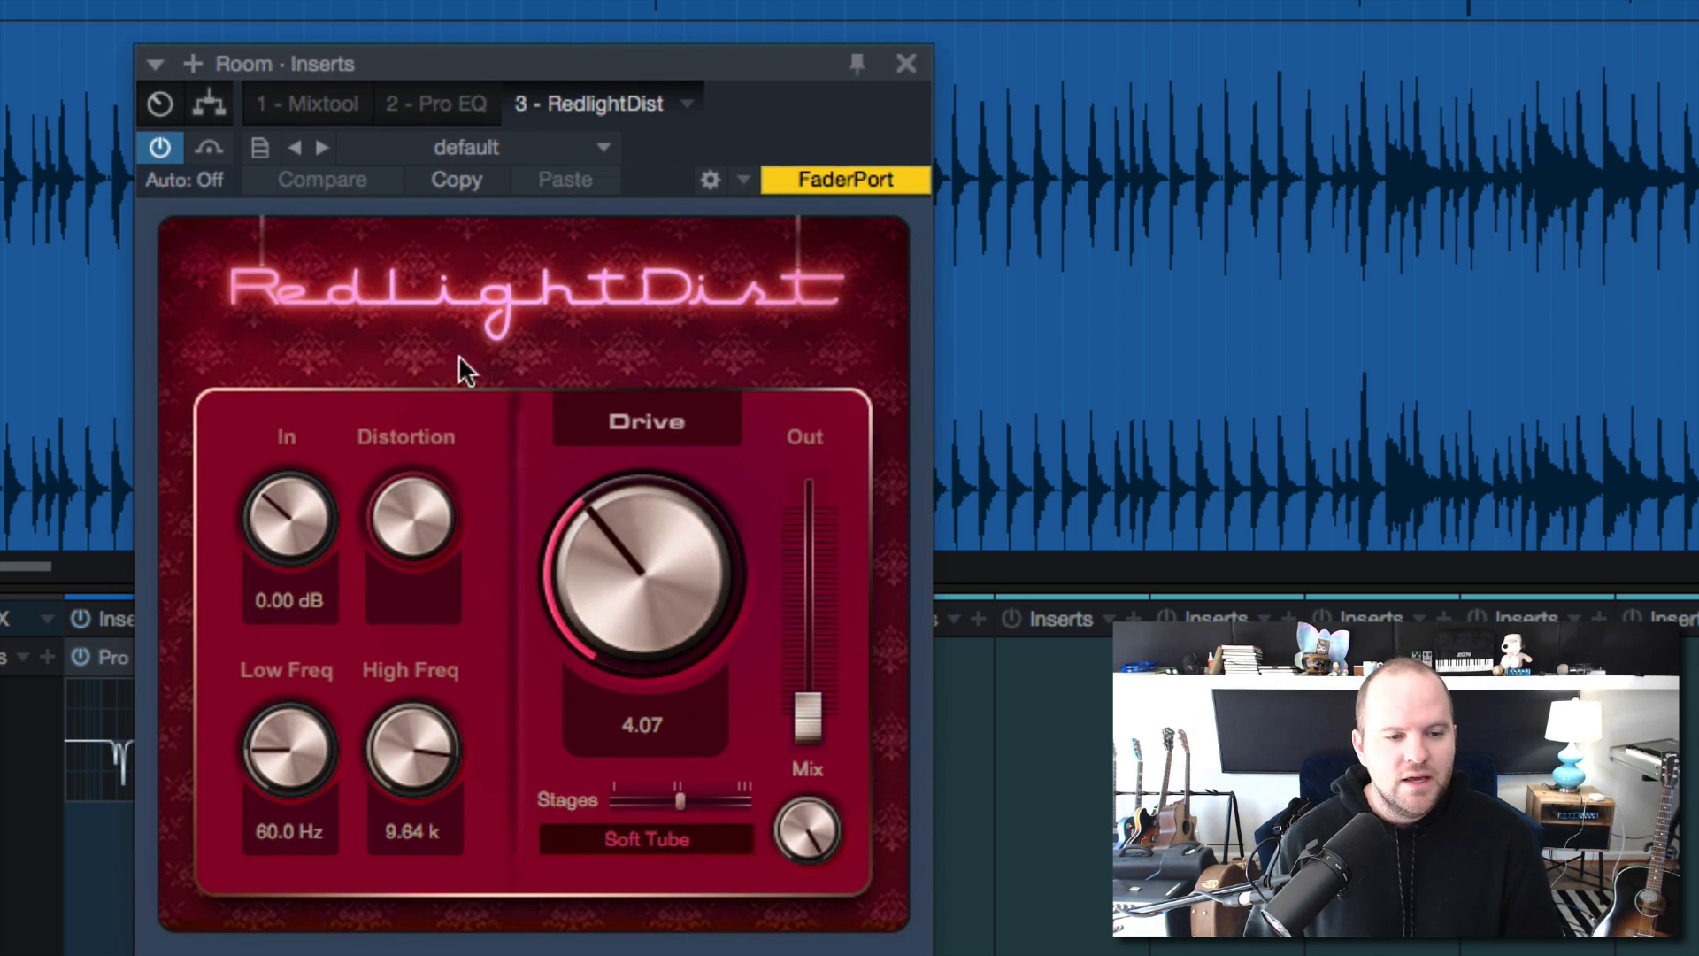
Lower RedlightDist's Drive to 2.53 and browse its distortion types, keeping Soft Tube
{"action": "left_click_drag", "start_coordinate": [704, 577], "coordinate": [672, 754]}
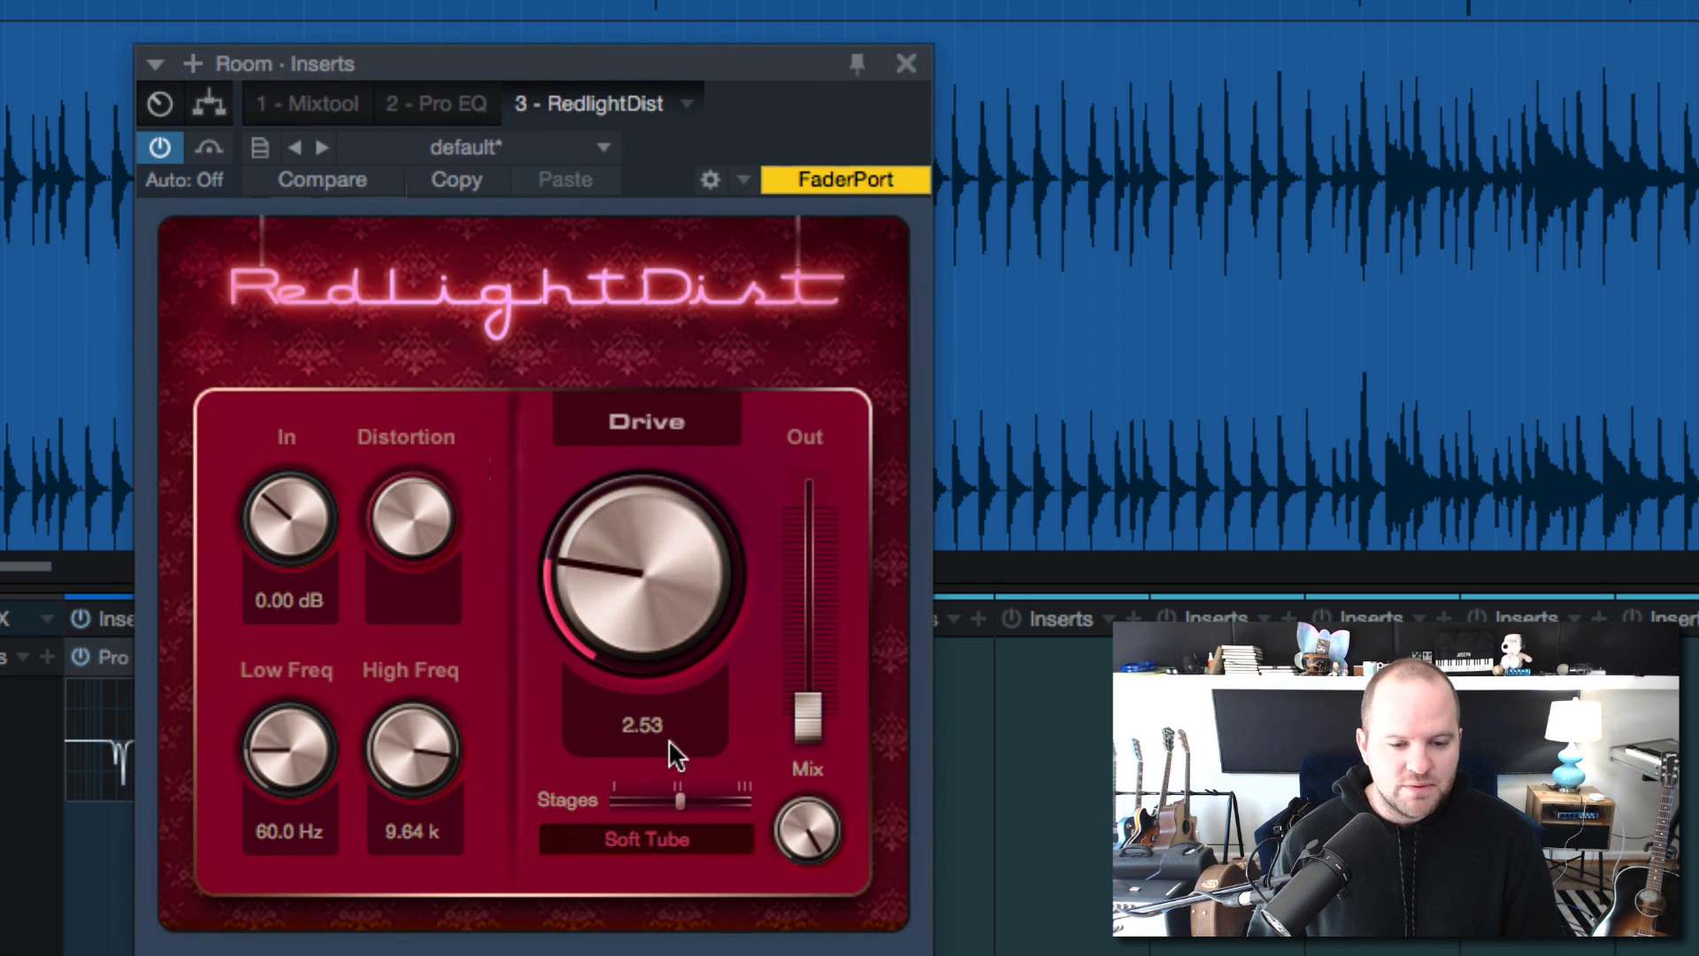
{"action": "left_click", "coordinate": [654, 838]}
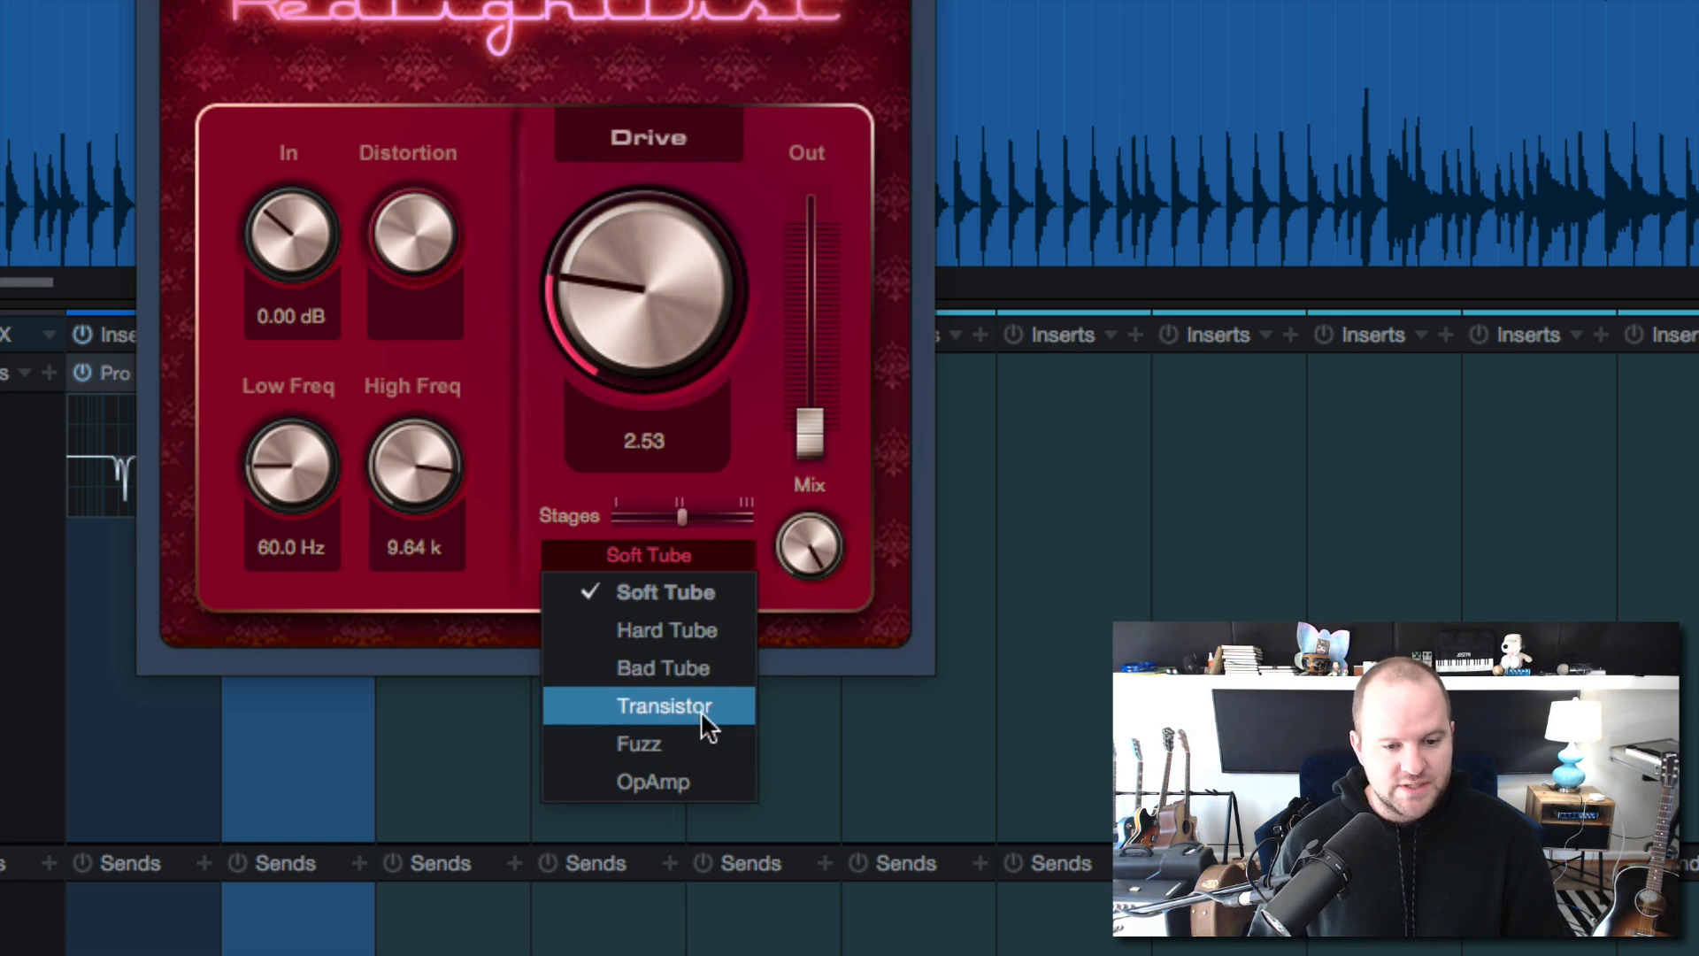
{"action": "left_click", "coordinate": [757, 394]}
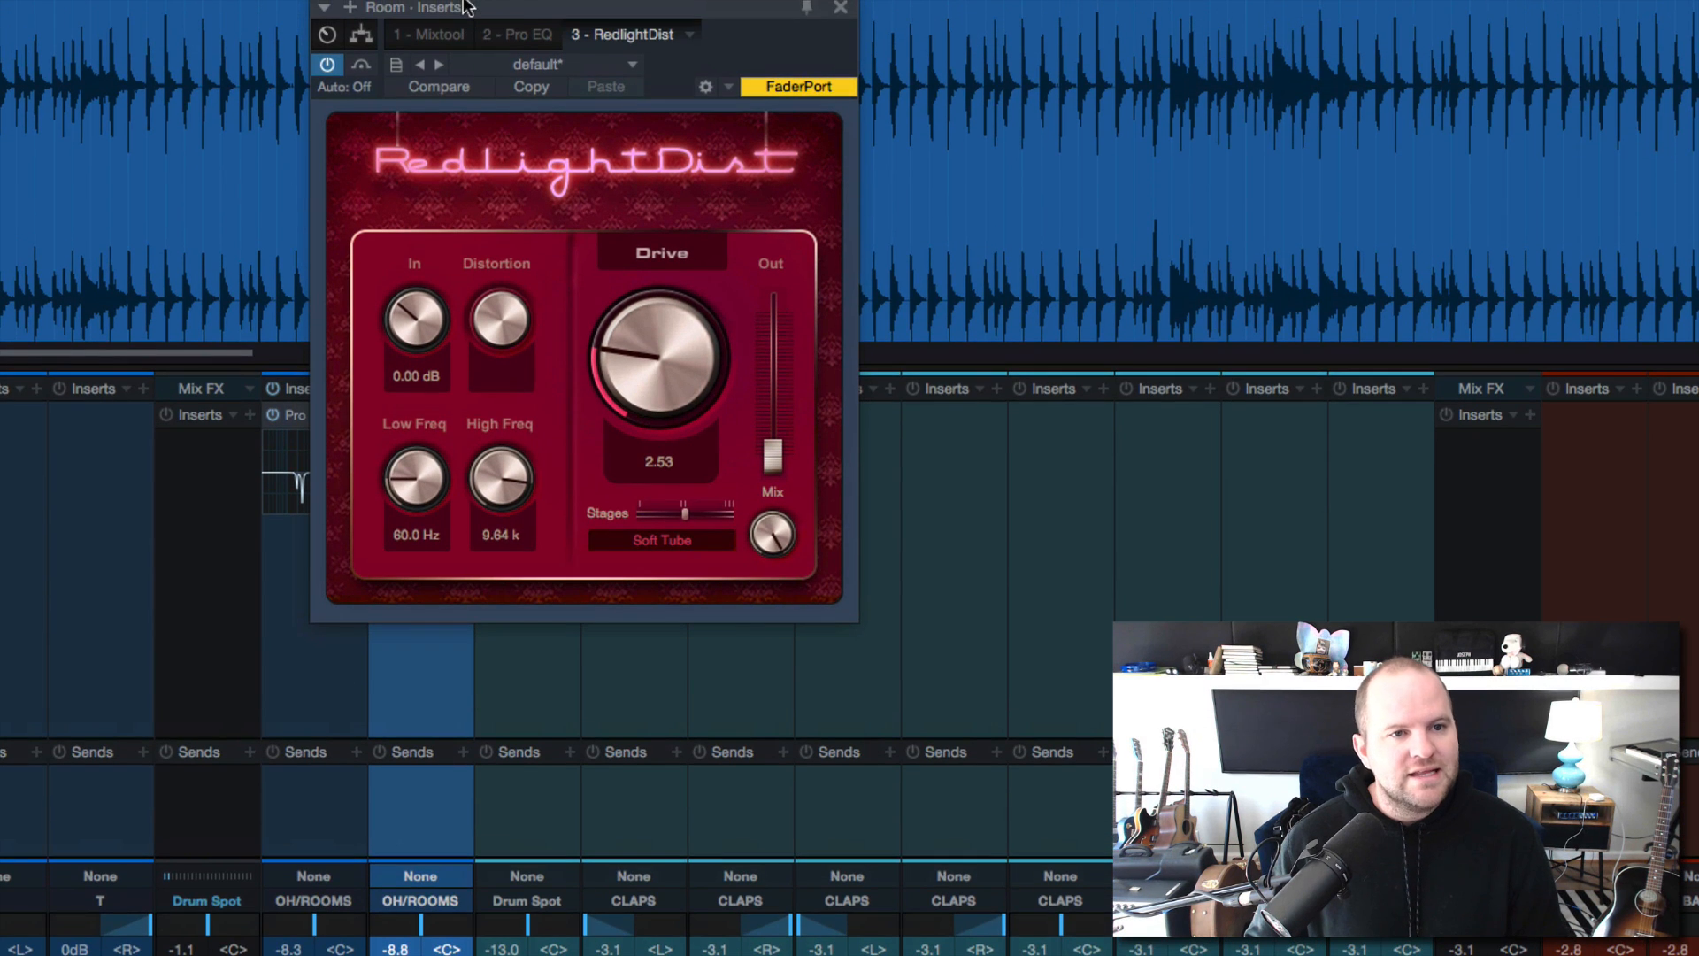
Open RedlightDist's filters fully by setting Low Freq to 20.0 Hz and High Freq to 16.00 k
{"action": "left_click_drag", "start_coordinate": [463, 9], "coordinate": [646, 343]}
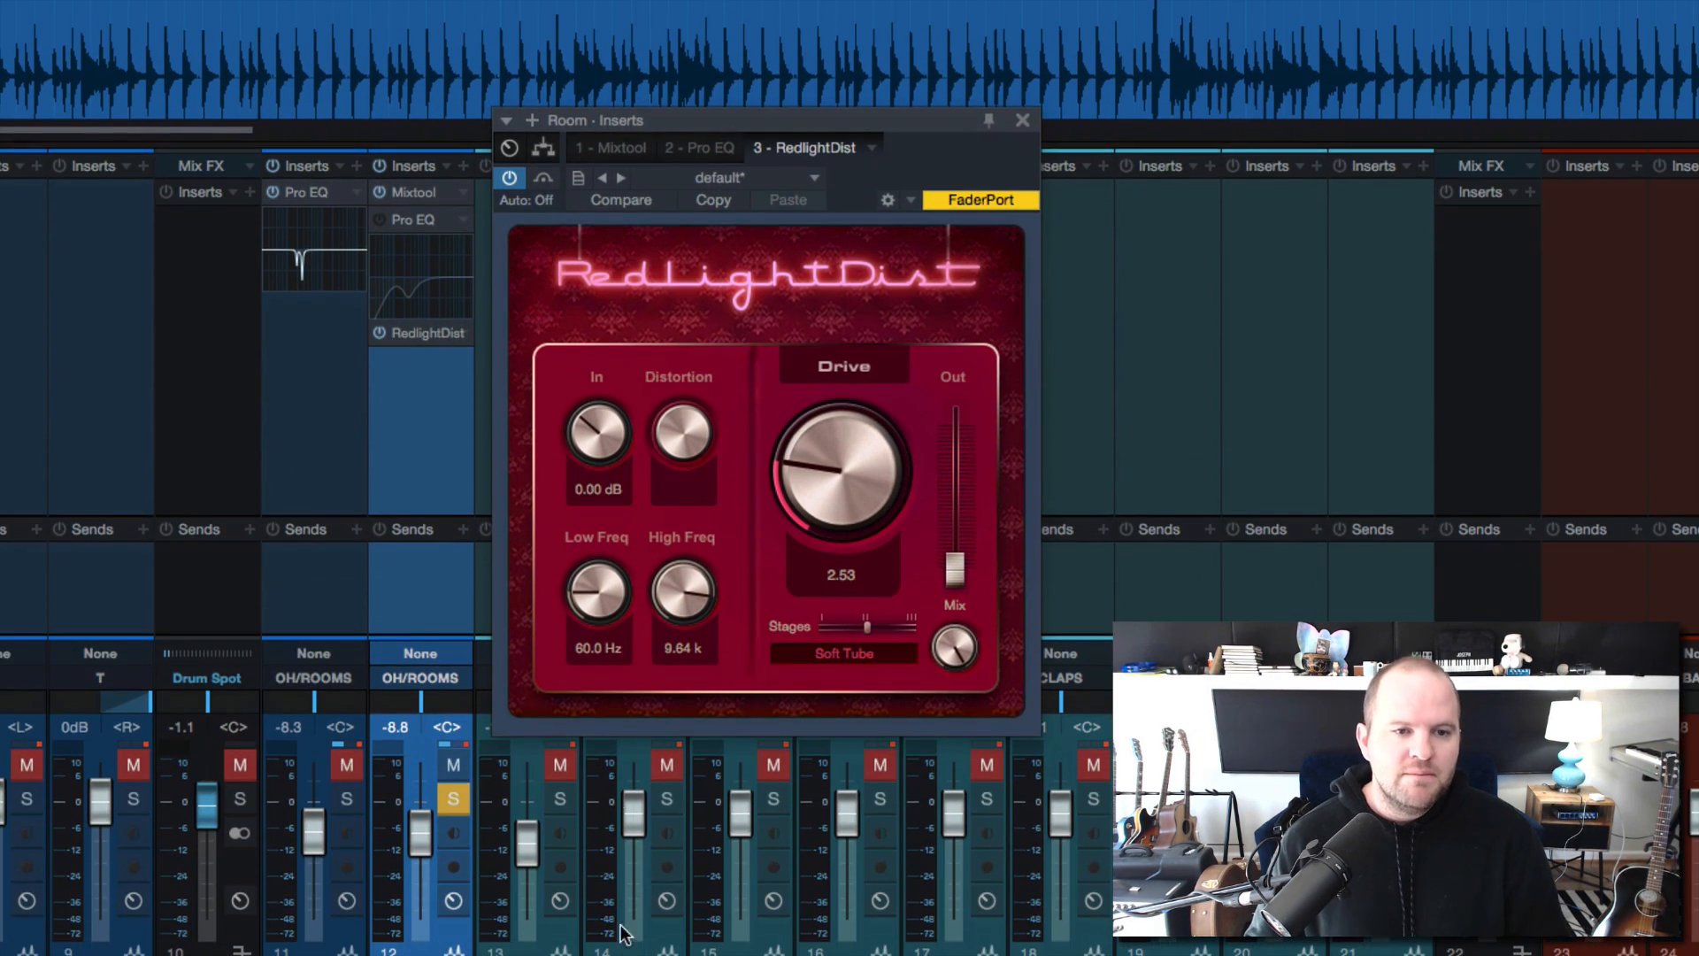
{"action": "scroll", "coordinate": [428, 326], "scroll_direction": "right", "scroll_amount": 4}
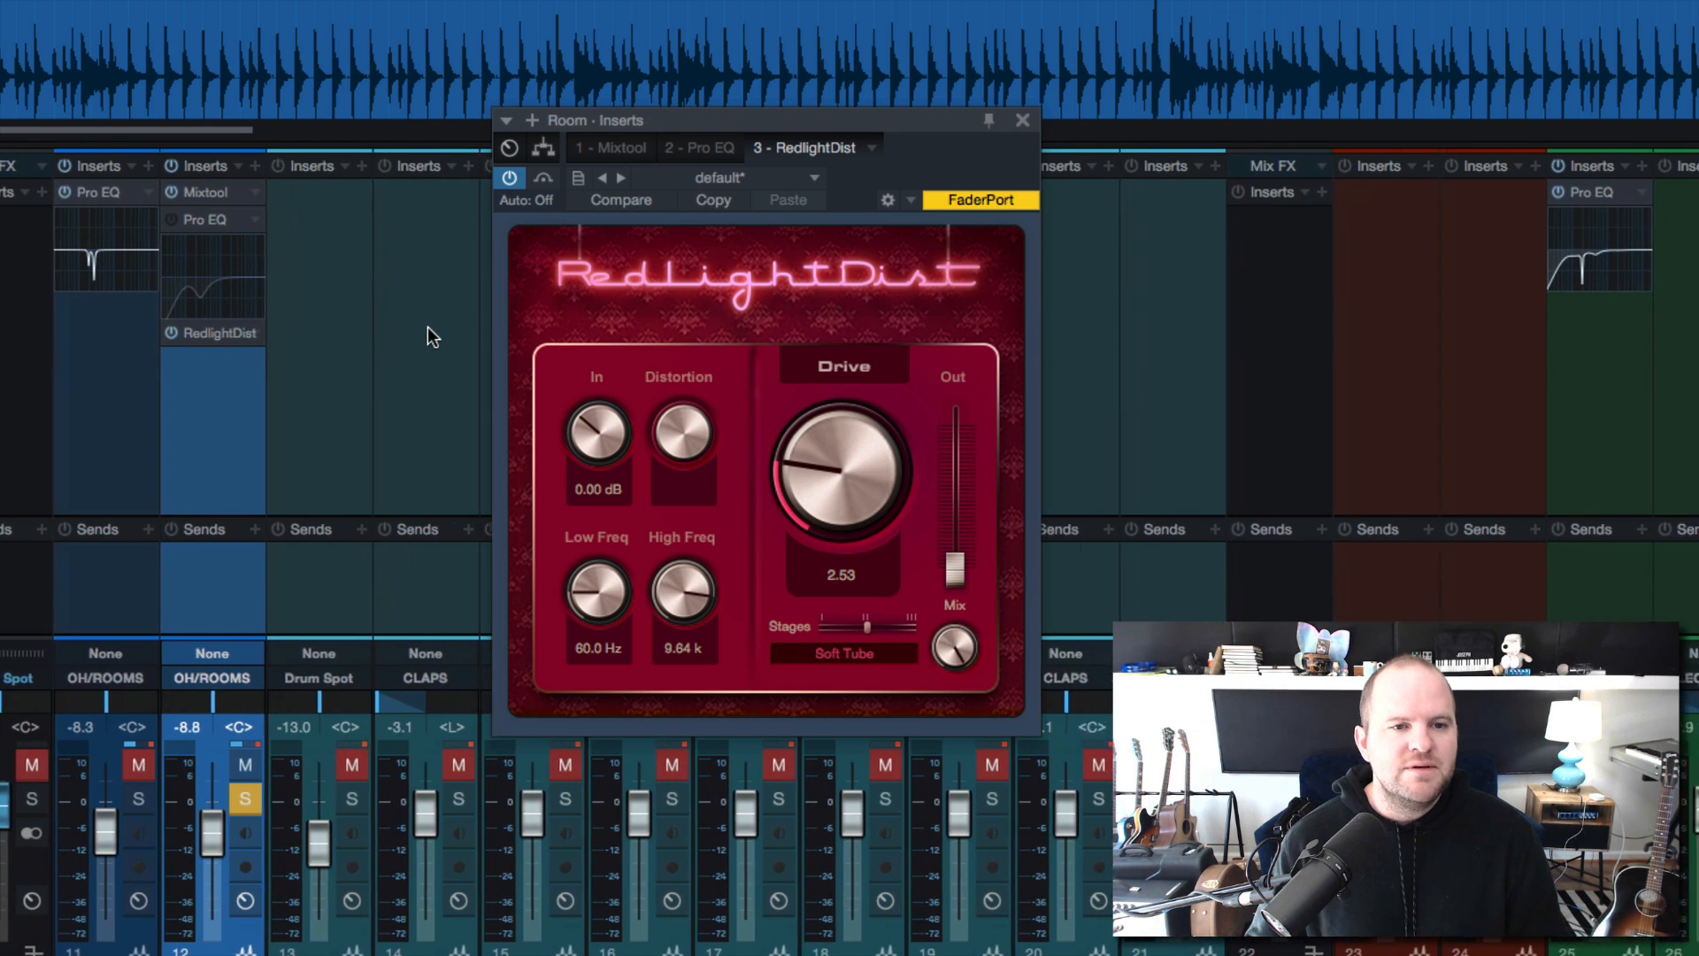
{"action": "left_click_drag", "start_coordinate": [593, 126], "coordinate": [359, 137]}
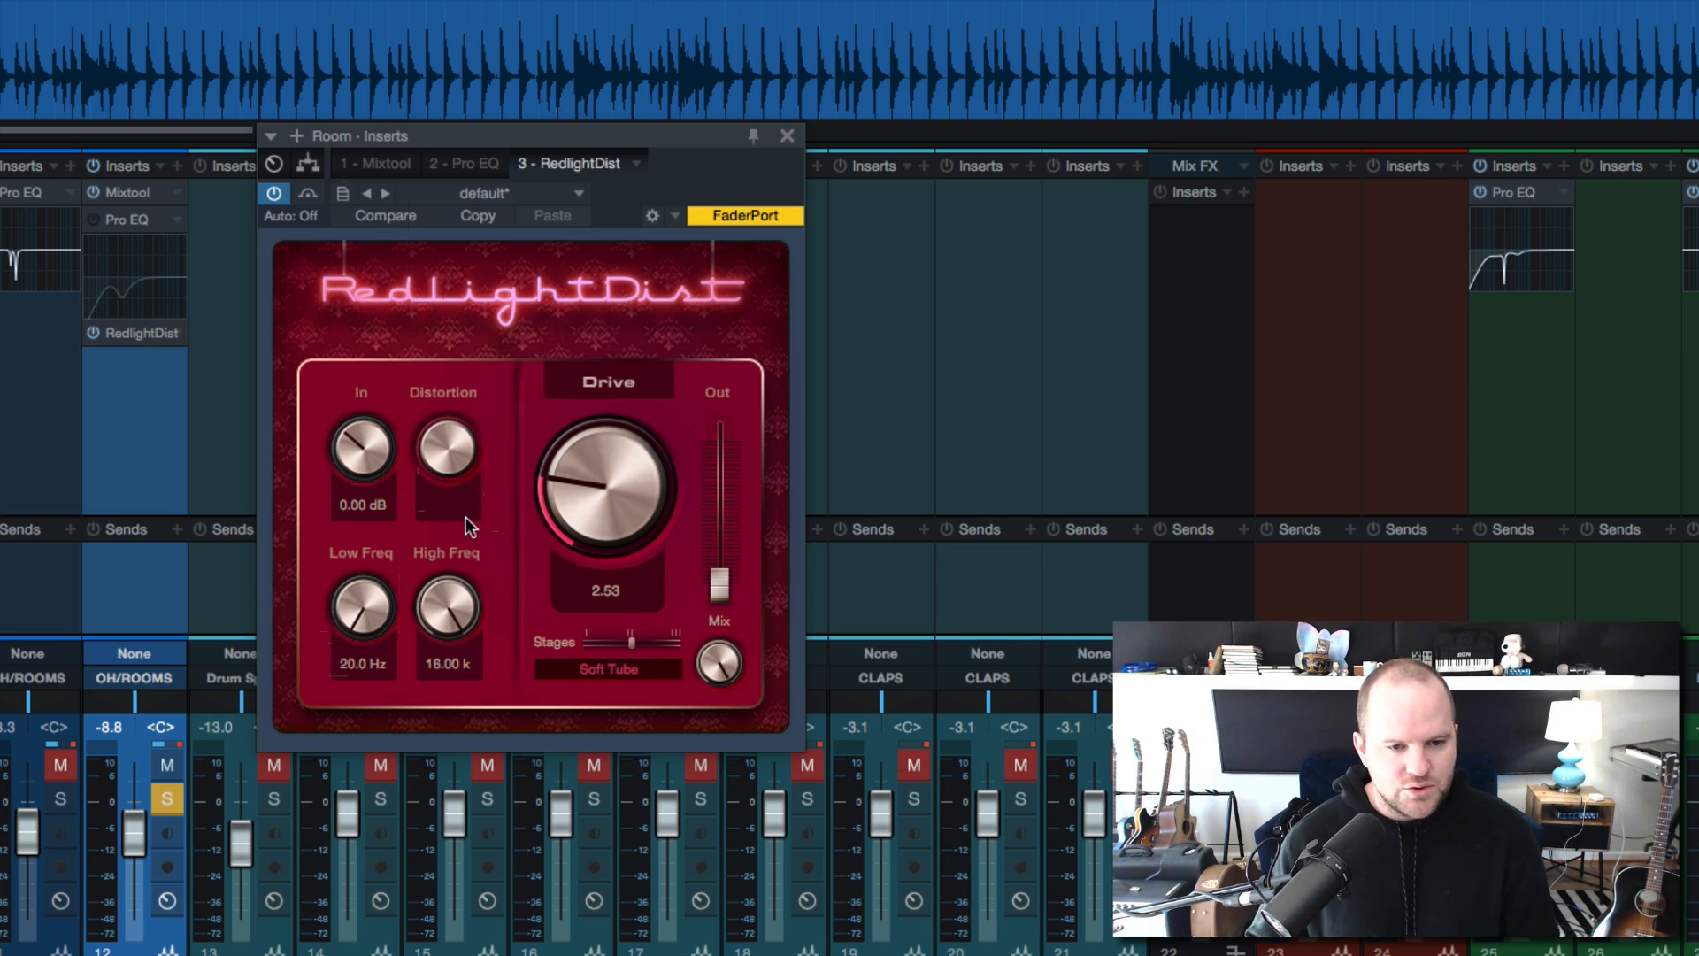
Raise RedlightDist's Drive to 6.88 with a higher output level, comparing the playing Room track with and without the effect
{"action": "left_click_drag", "start_coordinate": [607, 519], "coordinate": [651, 673]}
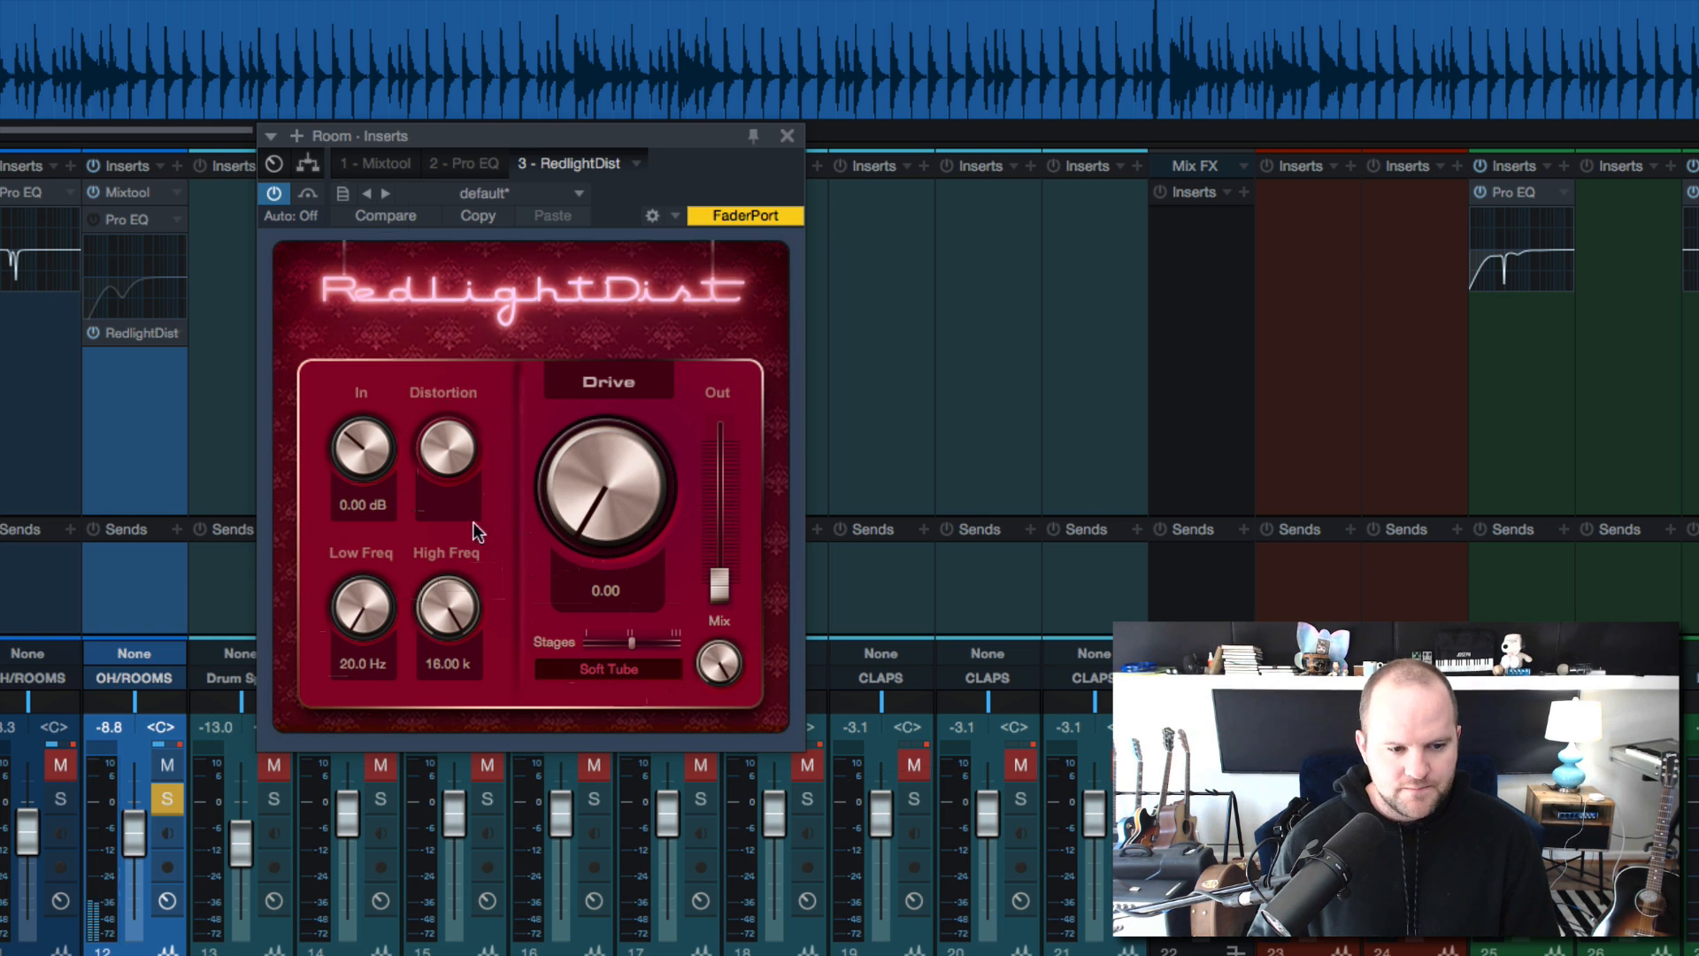
{"action": "left_click_drag", "start_coordinate": [584, 501], "coordinate": [528, 260]}
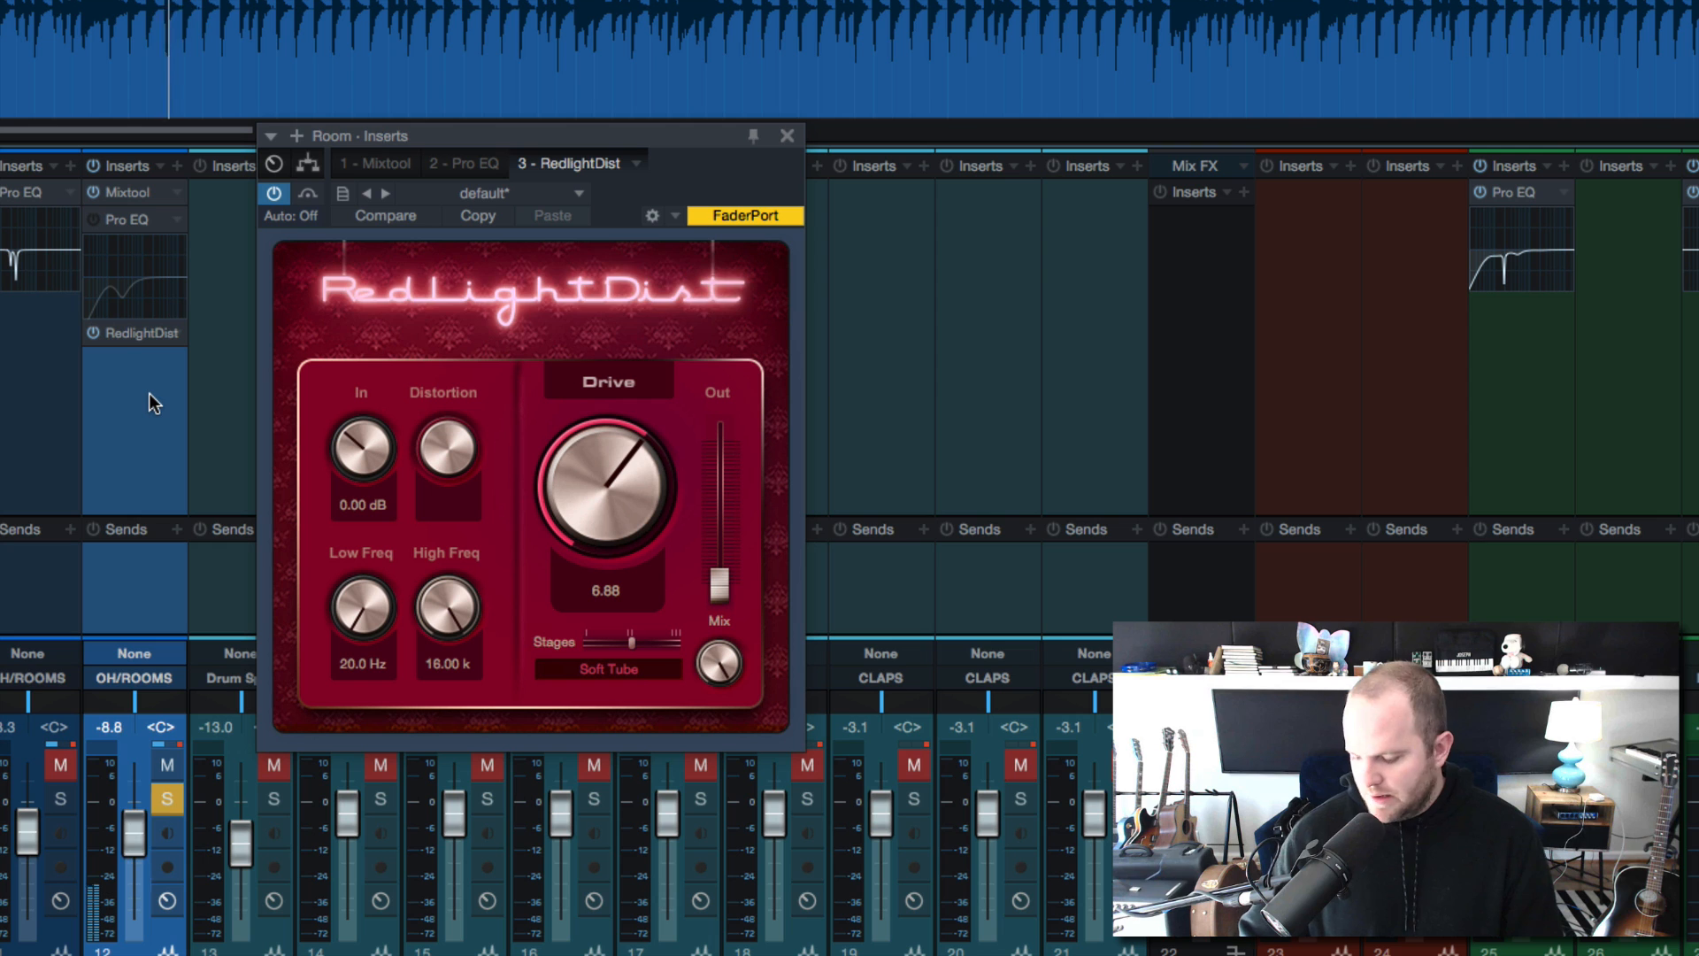
{"action": "left_click_drag", "start_coordinate": [719, 582], "coordinate": [719, 553]}
{"action": "left_click", "coordinate": [273, 194]}
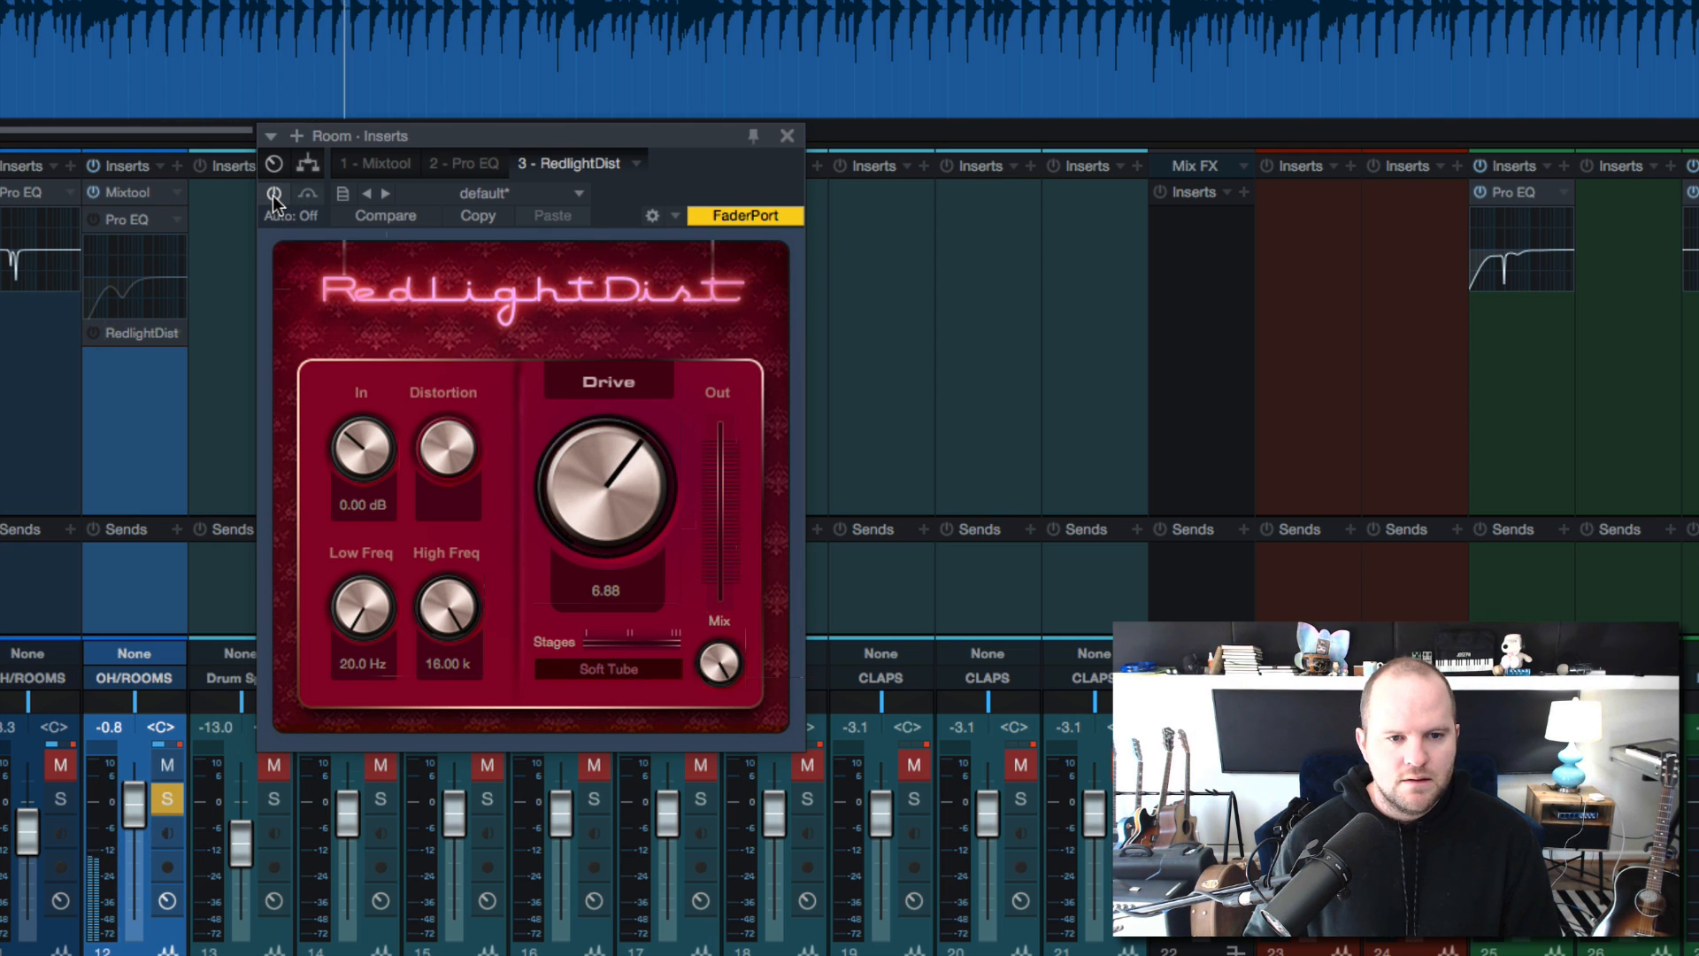
{"action": "left_click", "coordinate": [273, 194]}
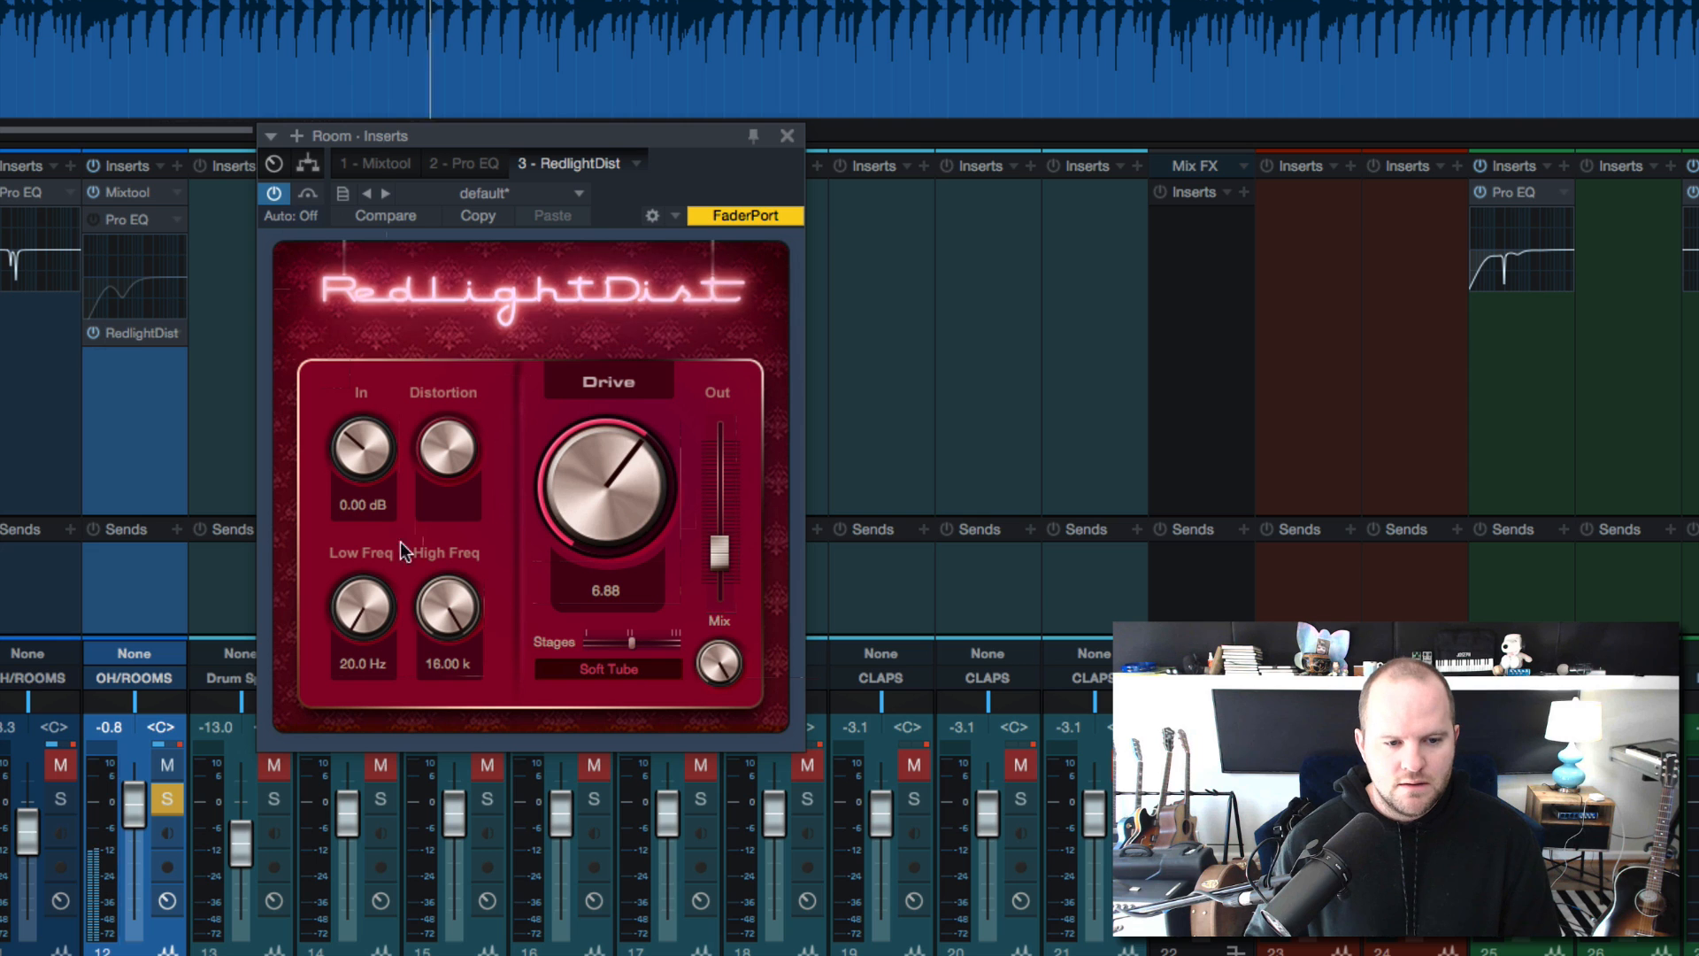
Increase RedlightDist's Drive to 10.07 and lower its High Freq to 8.66 k while the Room track plays
{"action": "left_click_drag", "start_coordinate": [577, 497], "coordinate": [569, 426]}
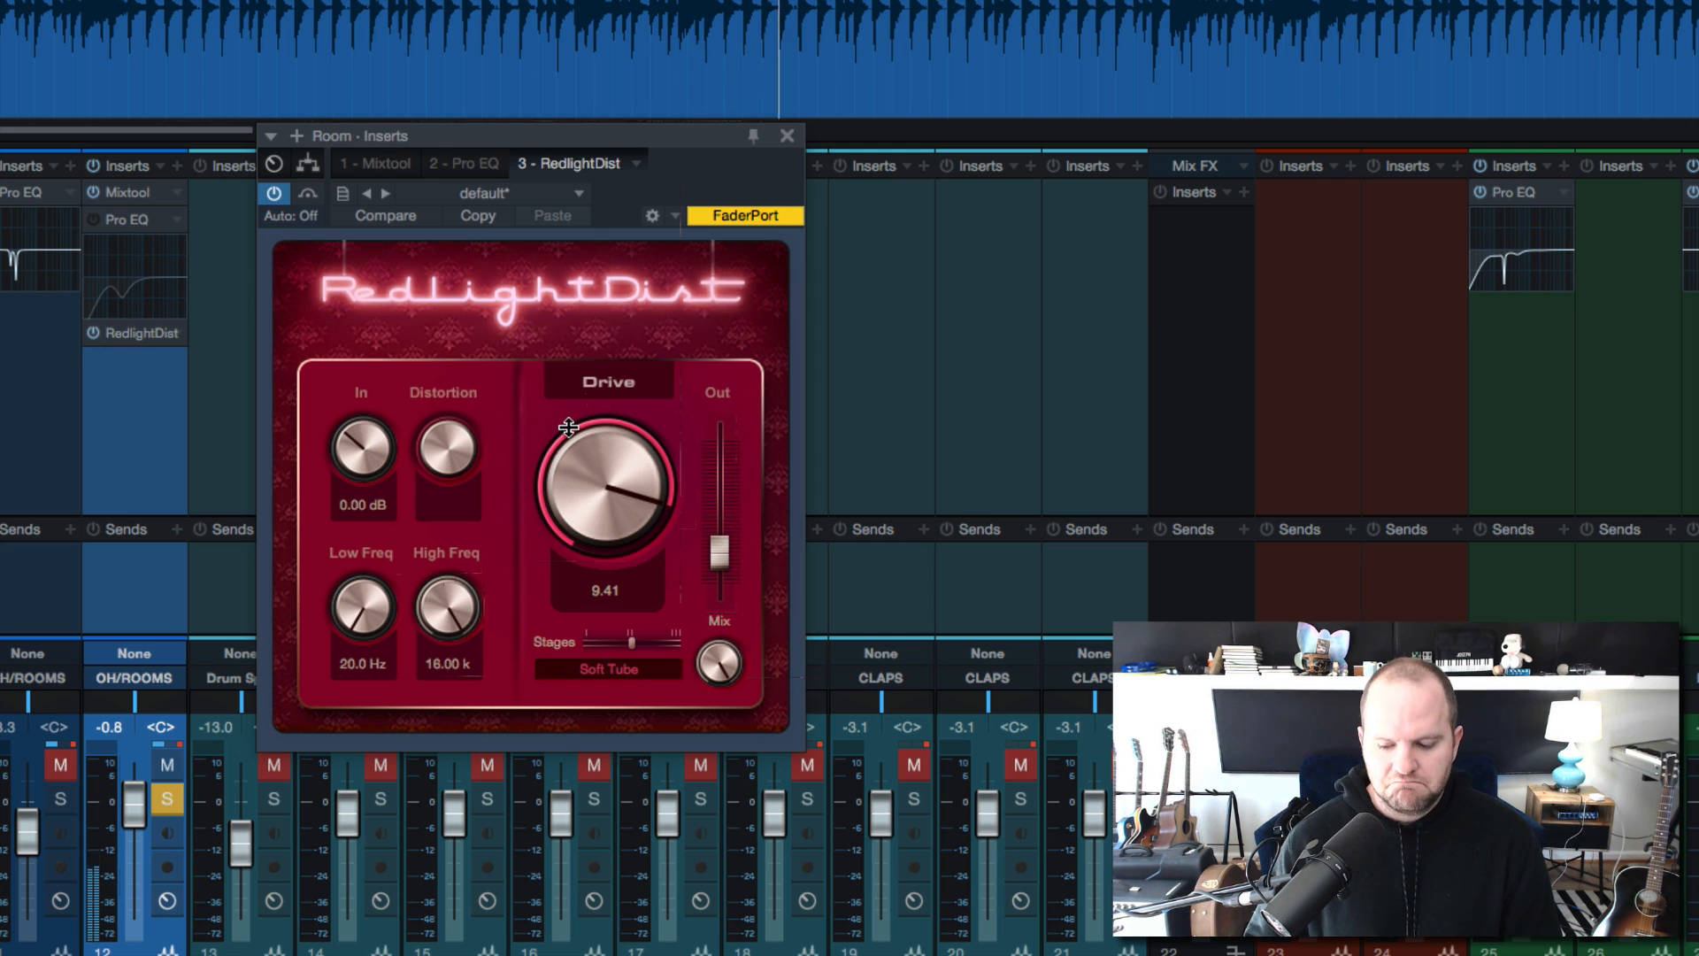
{"action": "left_click_drag", "start_coordinate": [568, 427], "coordinate": [568, 410]}
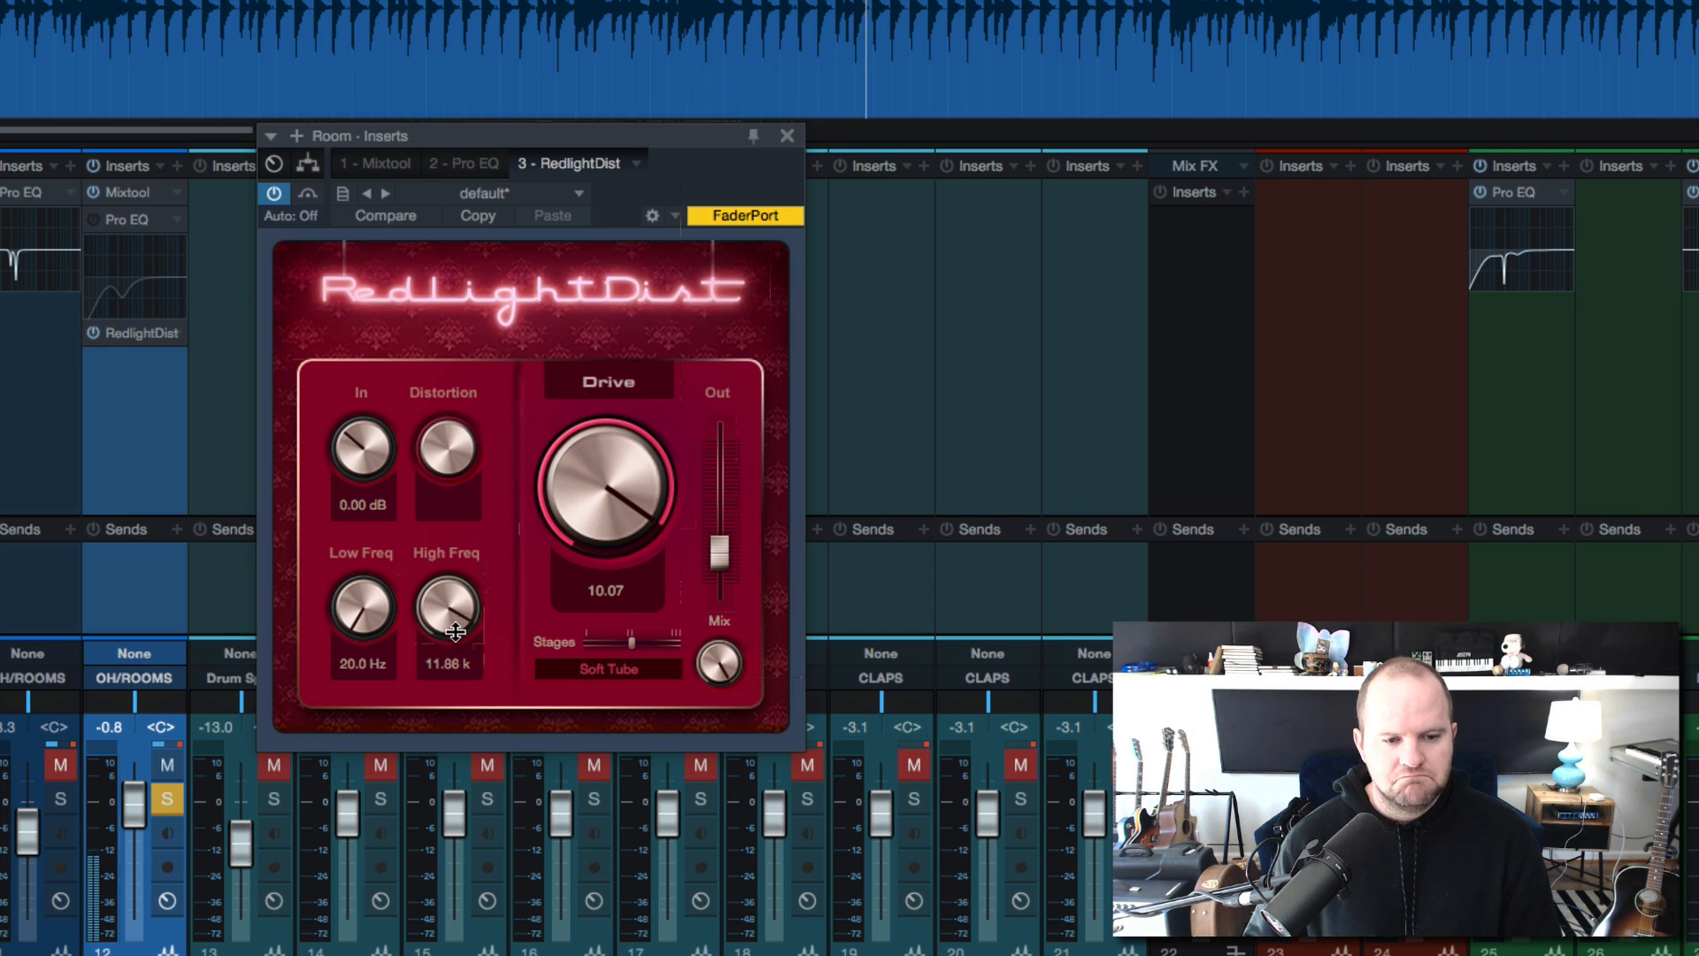
{"action": "left_click_drag", "start_coordinate": [456, 631], "coordinate": [459, 662]}
{"action": "left_click_drag", "start_coordinate": [366, 621], "coordinate": [378, 680]}
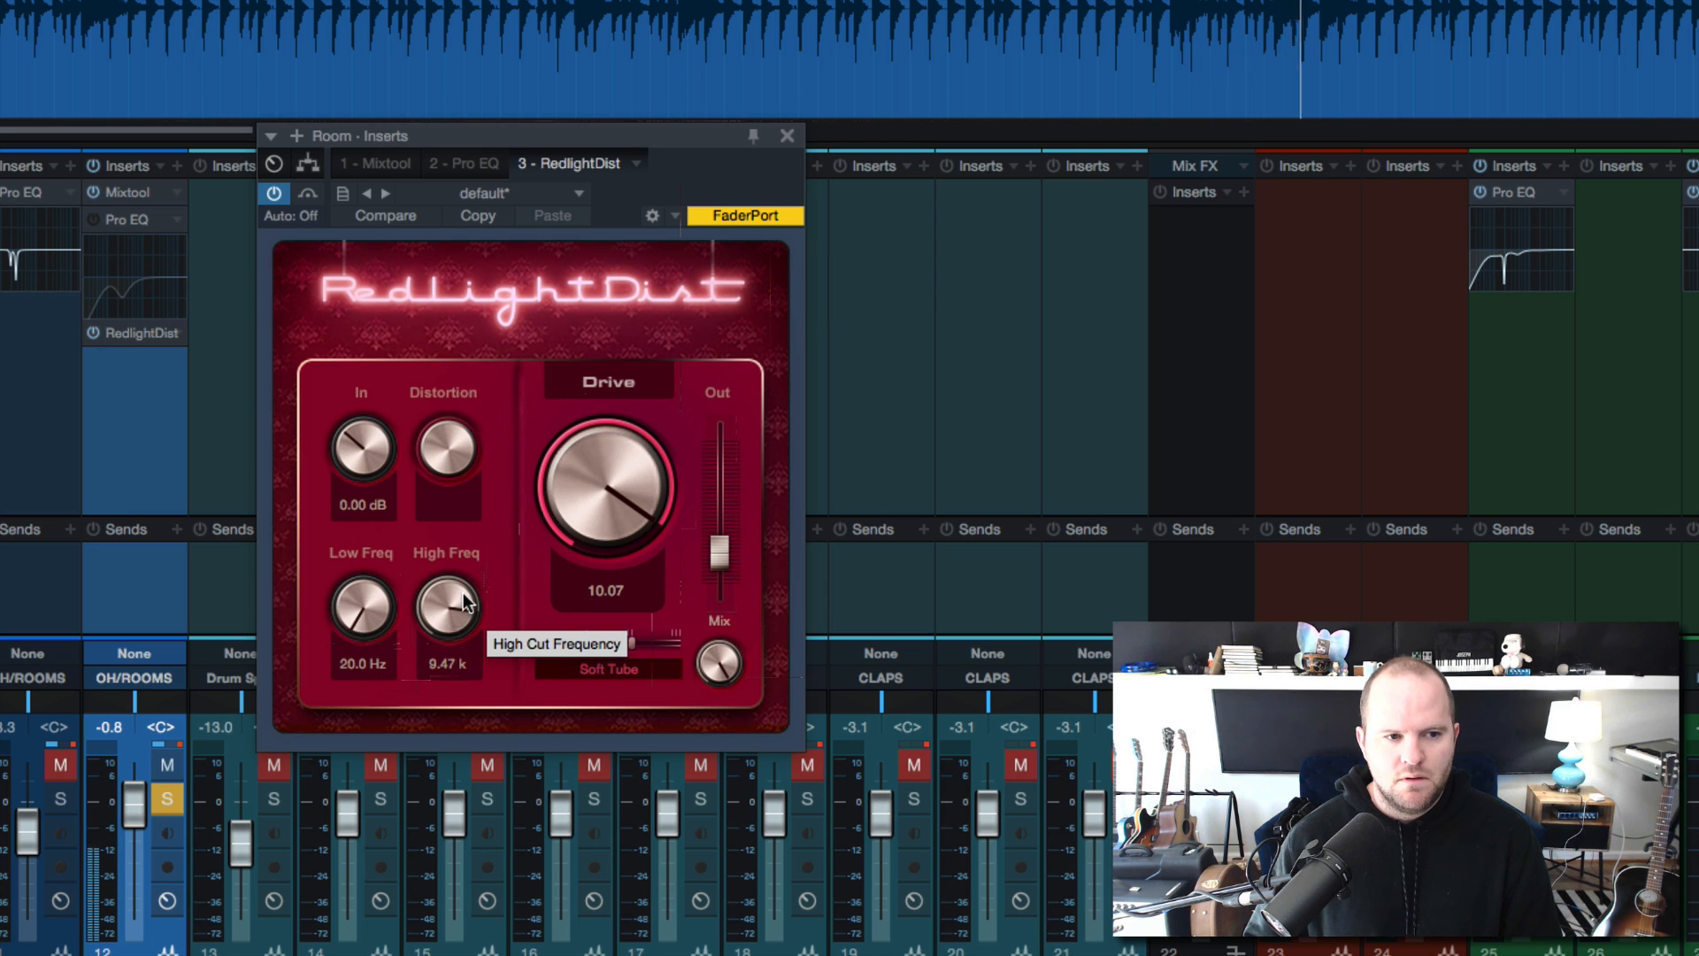
{"action": "left_click_drag", "start_coordinate": [464, 605], "coordinate": [426, 576]}
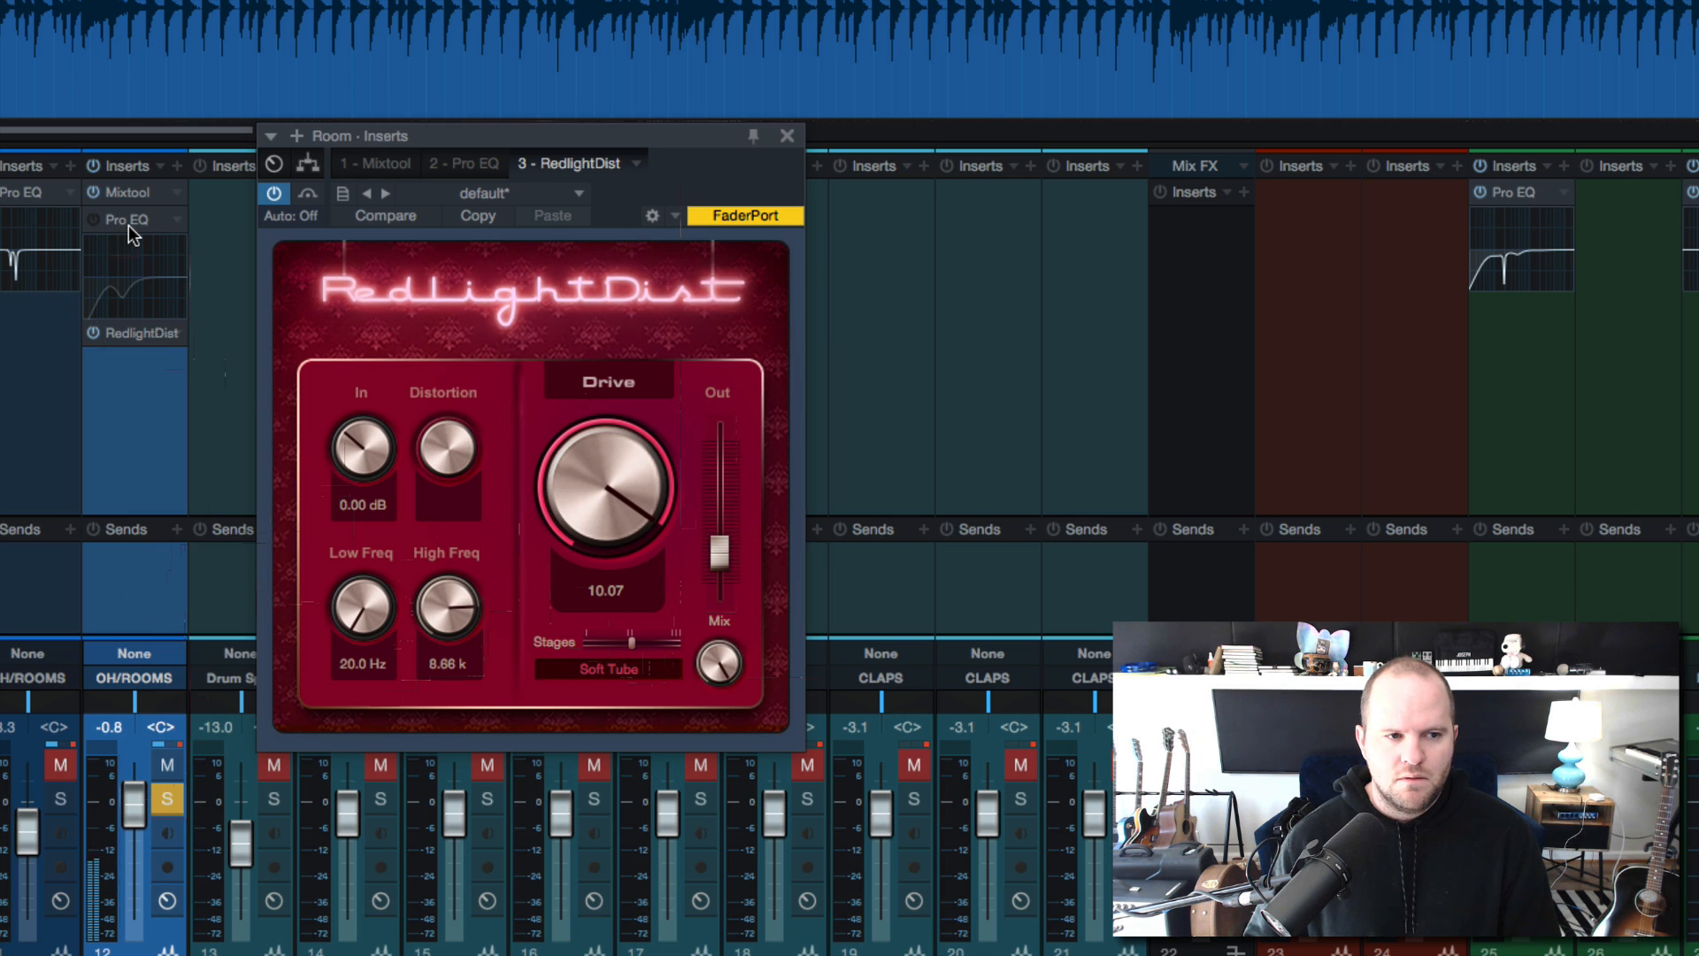
Move the Pro EQ below RedlightDist in the Room track's inserts, clear the Room solo, and close the effect window
{"action": "left_click_drag", "start_coordinate": [129, 224], "coordinate": [133, 402]}
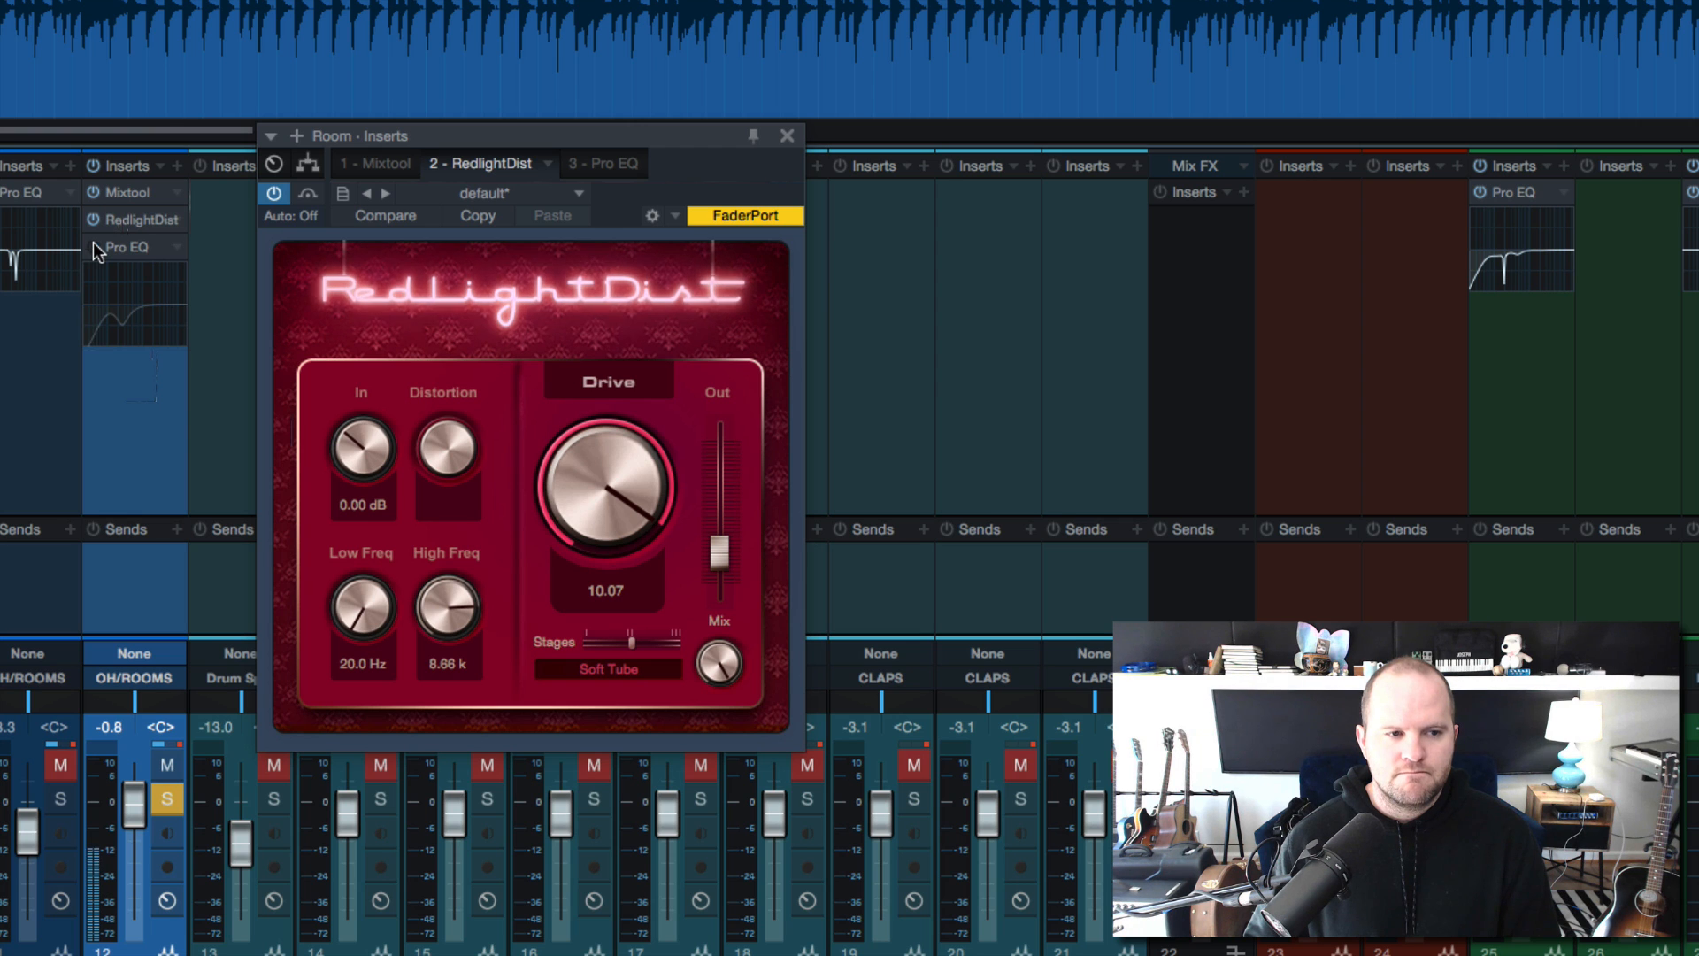
{"action": "key", "text": "s"}
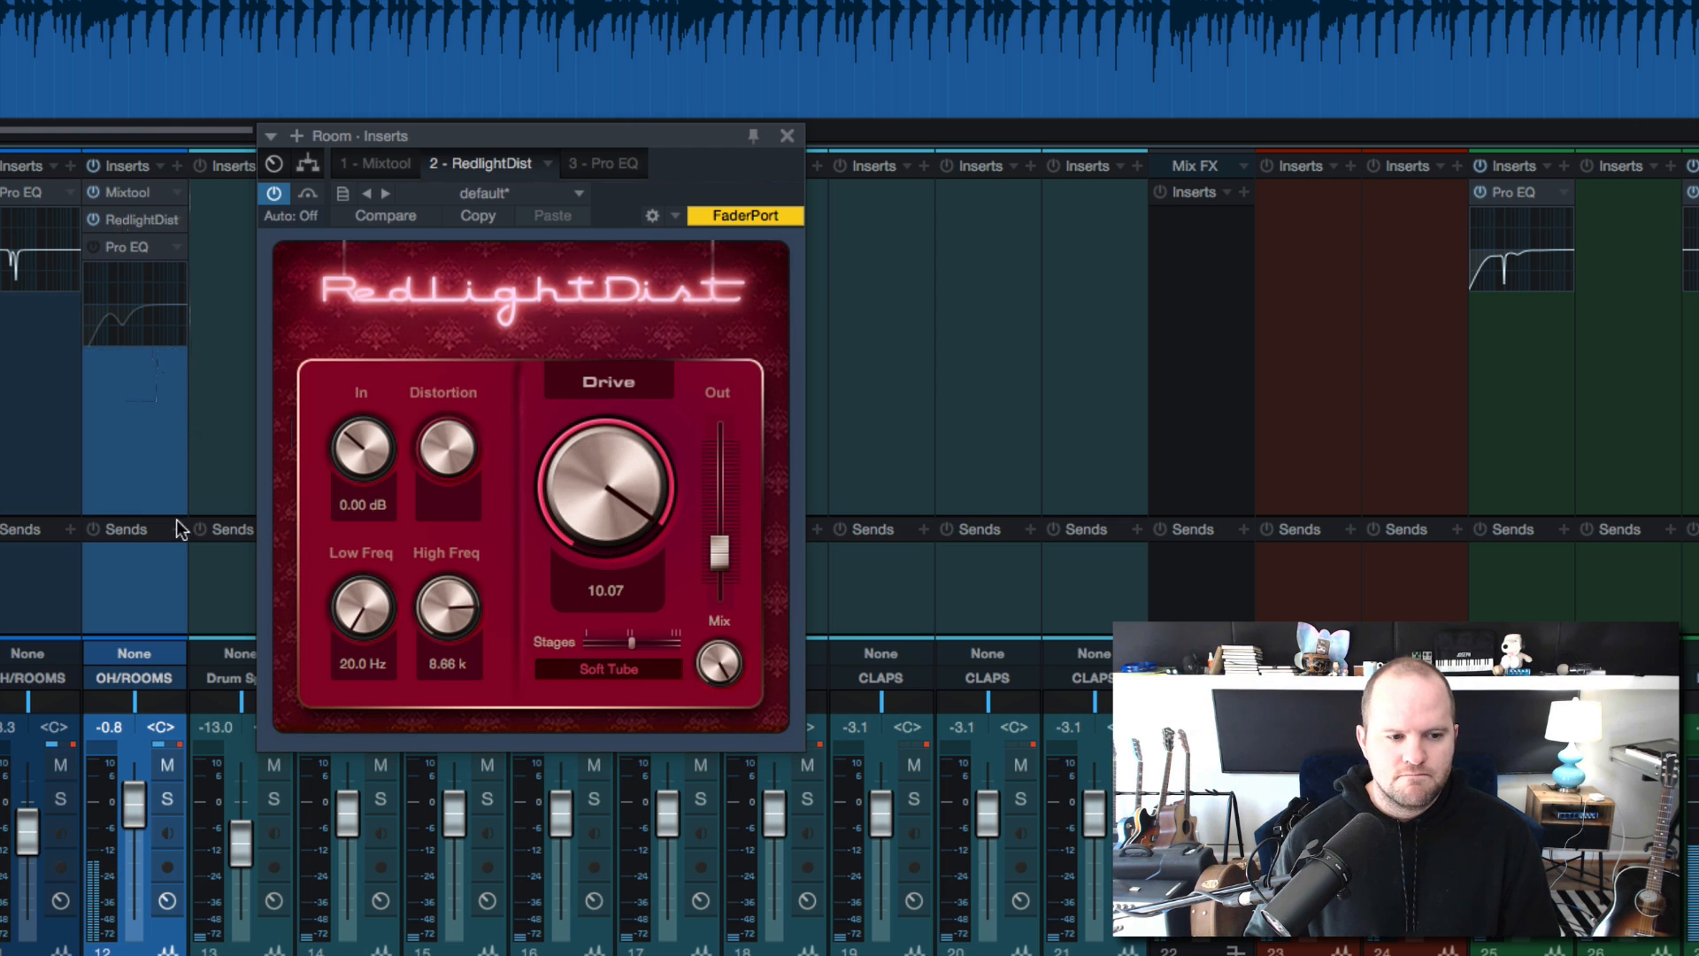
{"action": "left_click", "coordinate": [786, 134]}
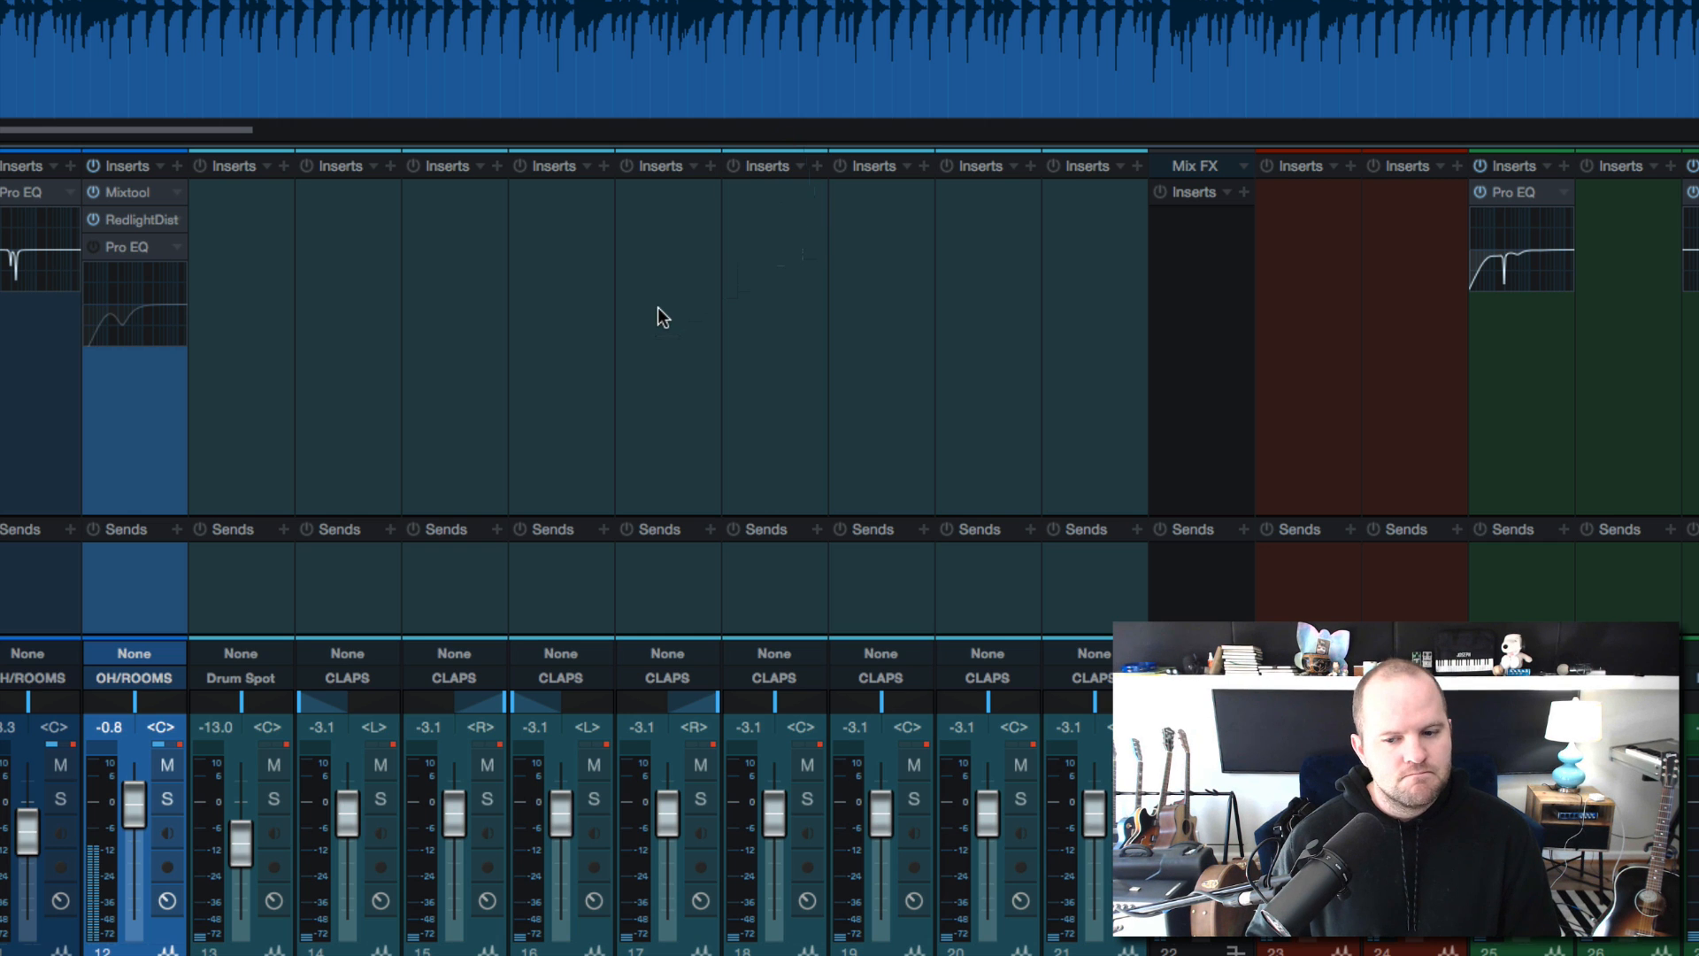
Solo all drum channels from Kick In through Room during playback
{"action": "scroll", "coordinate": [532, 360], "scroll_direction": "left", "scroll_amount": 5}
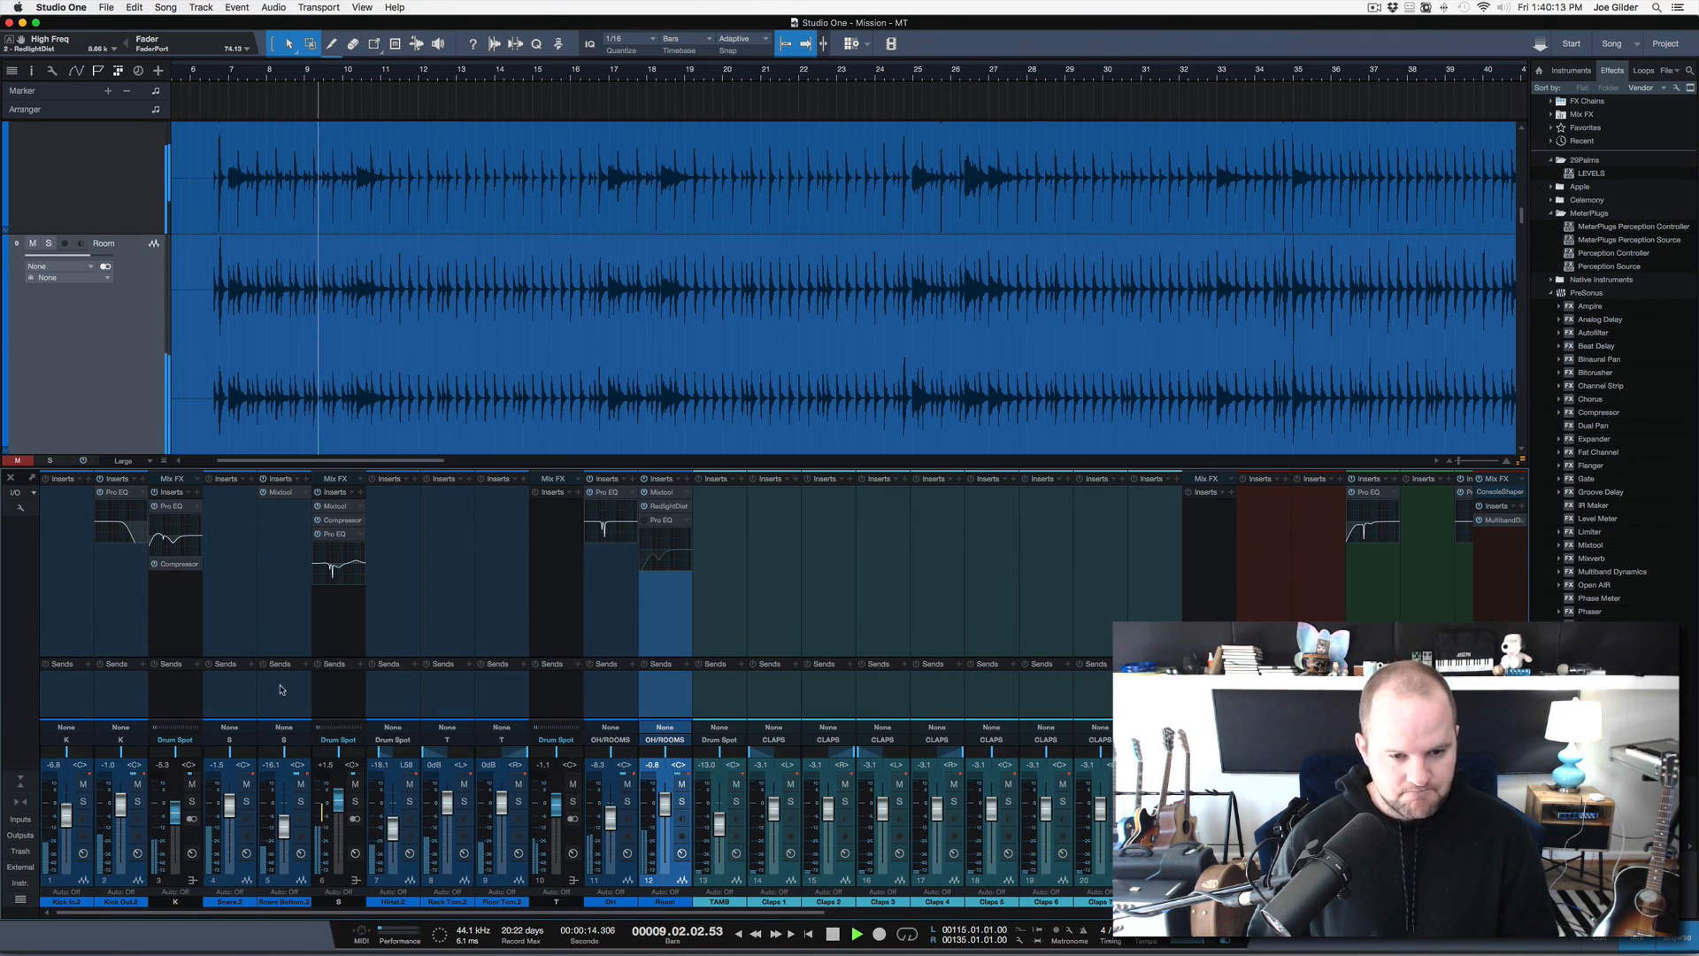
{"action": "left_click", "coordinate": [73, 692], "text": "shift"}
{"action": "key", "text": "s"}
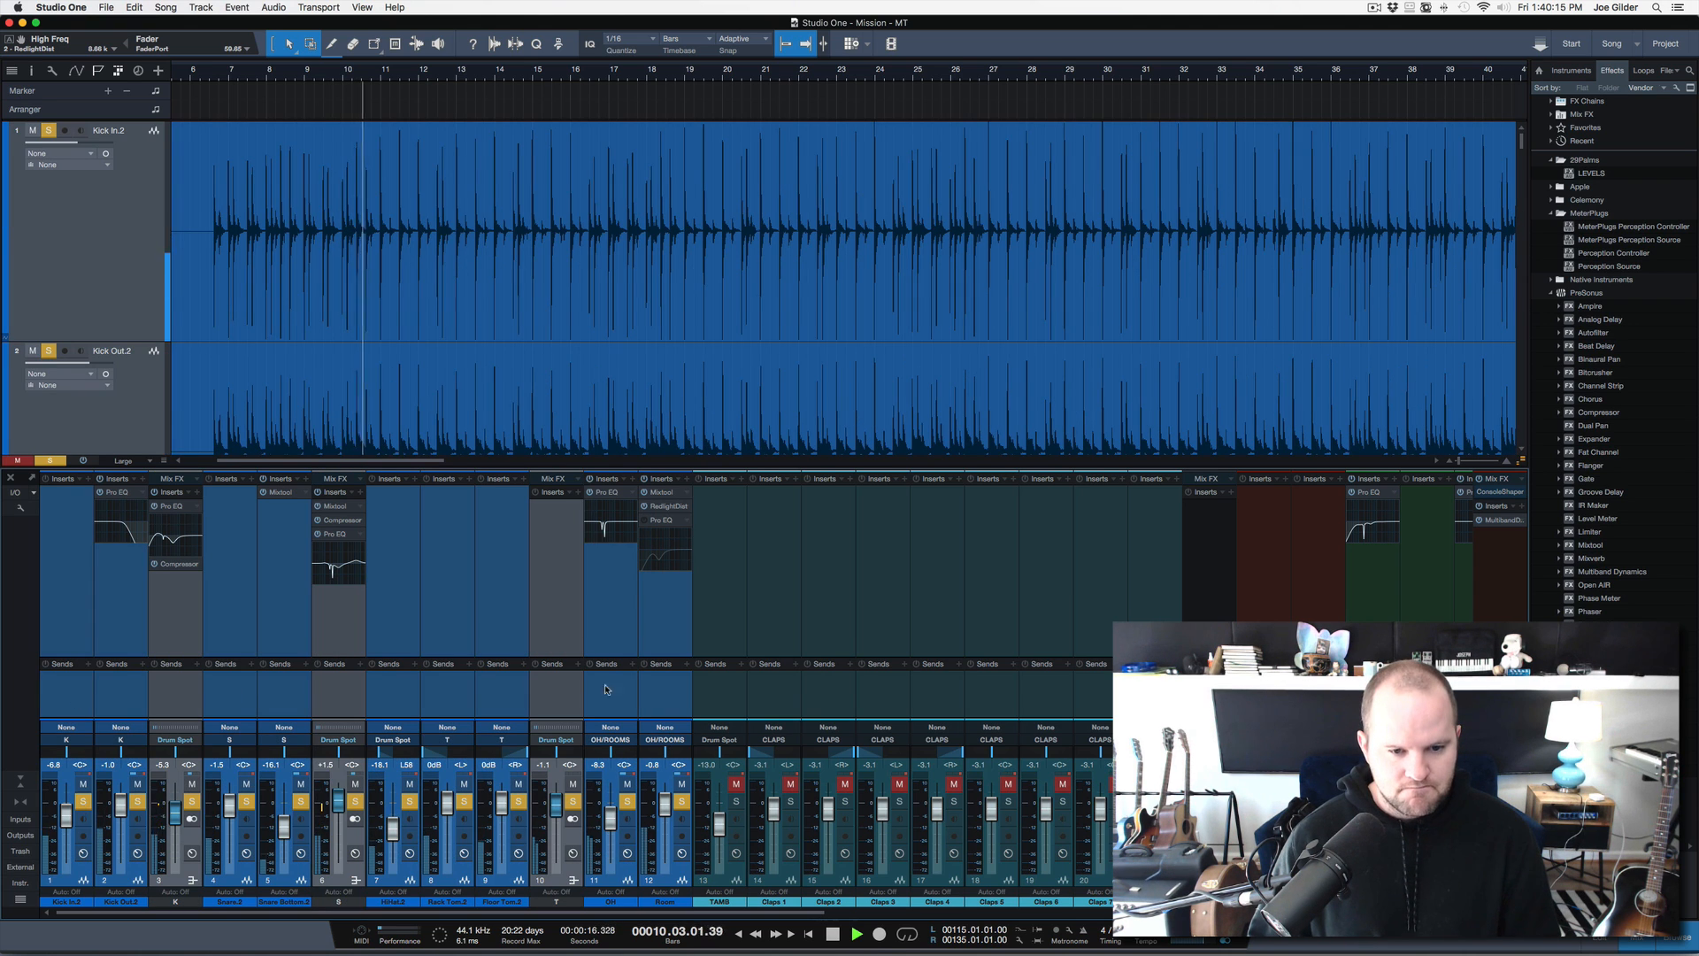
Set the Room channel's volume to -3.8 dB and compare the soloed drums with the Room muted and unmuted
{"action": "left_click", "coordinate": [666, 691]}
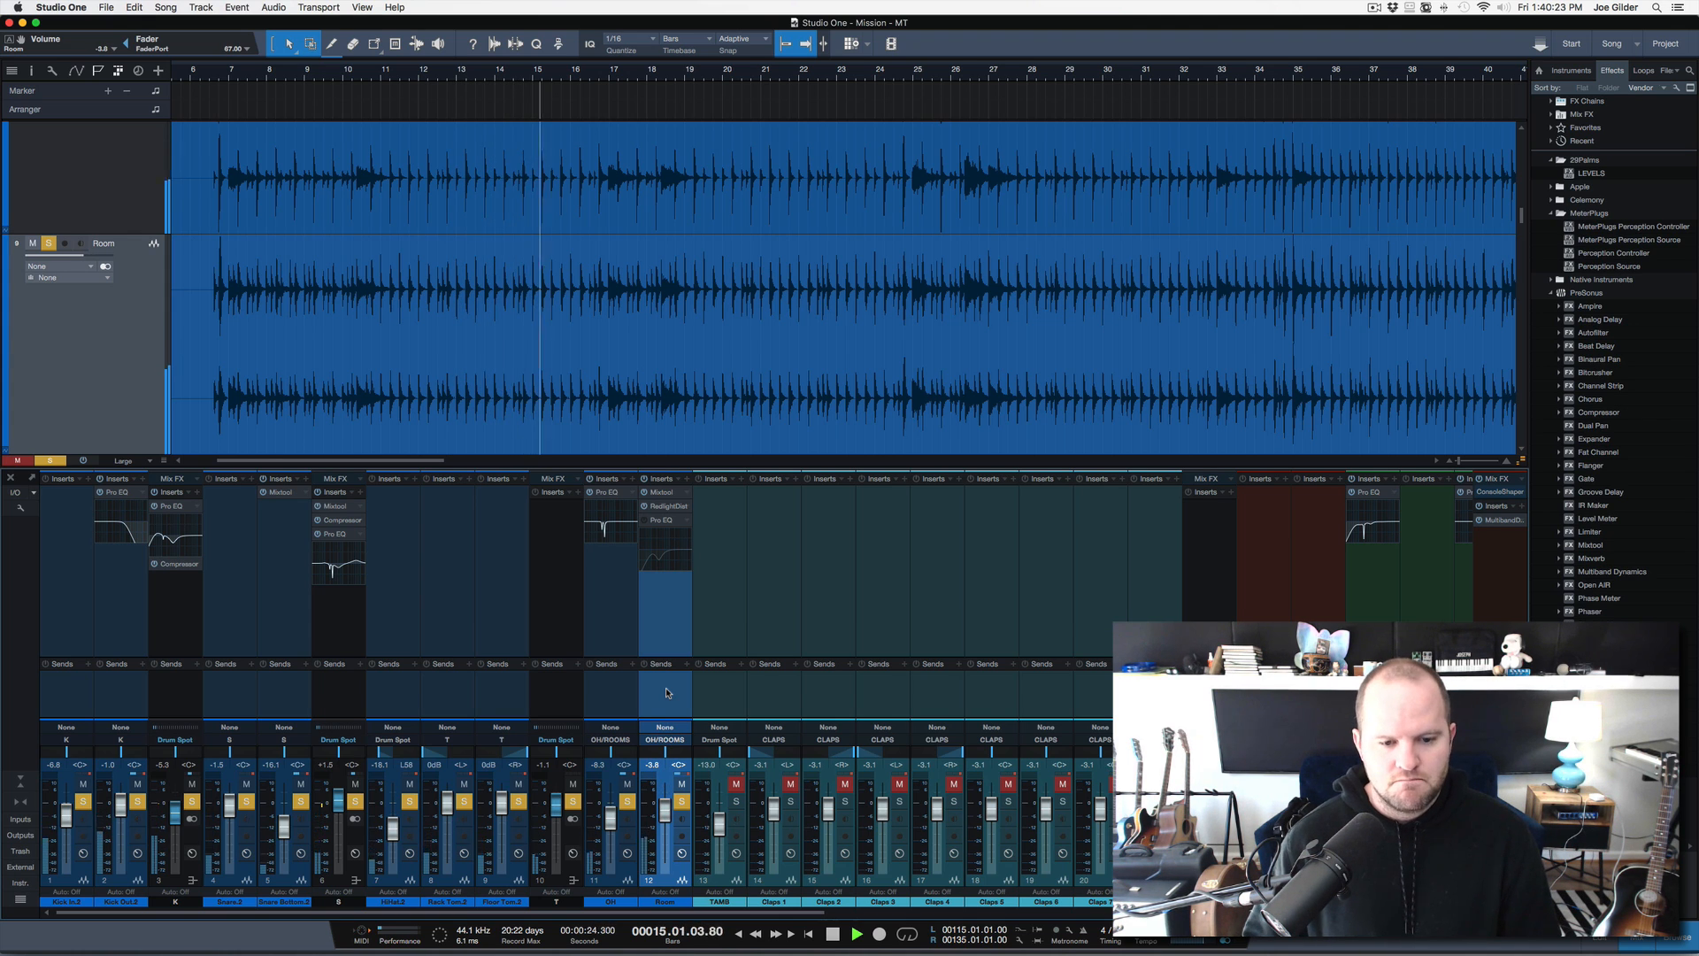
{"action": "left_click", "coordinate": [681, 784]}
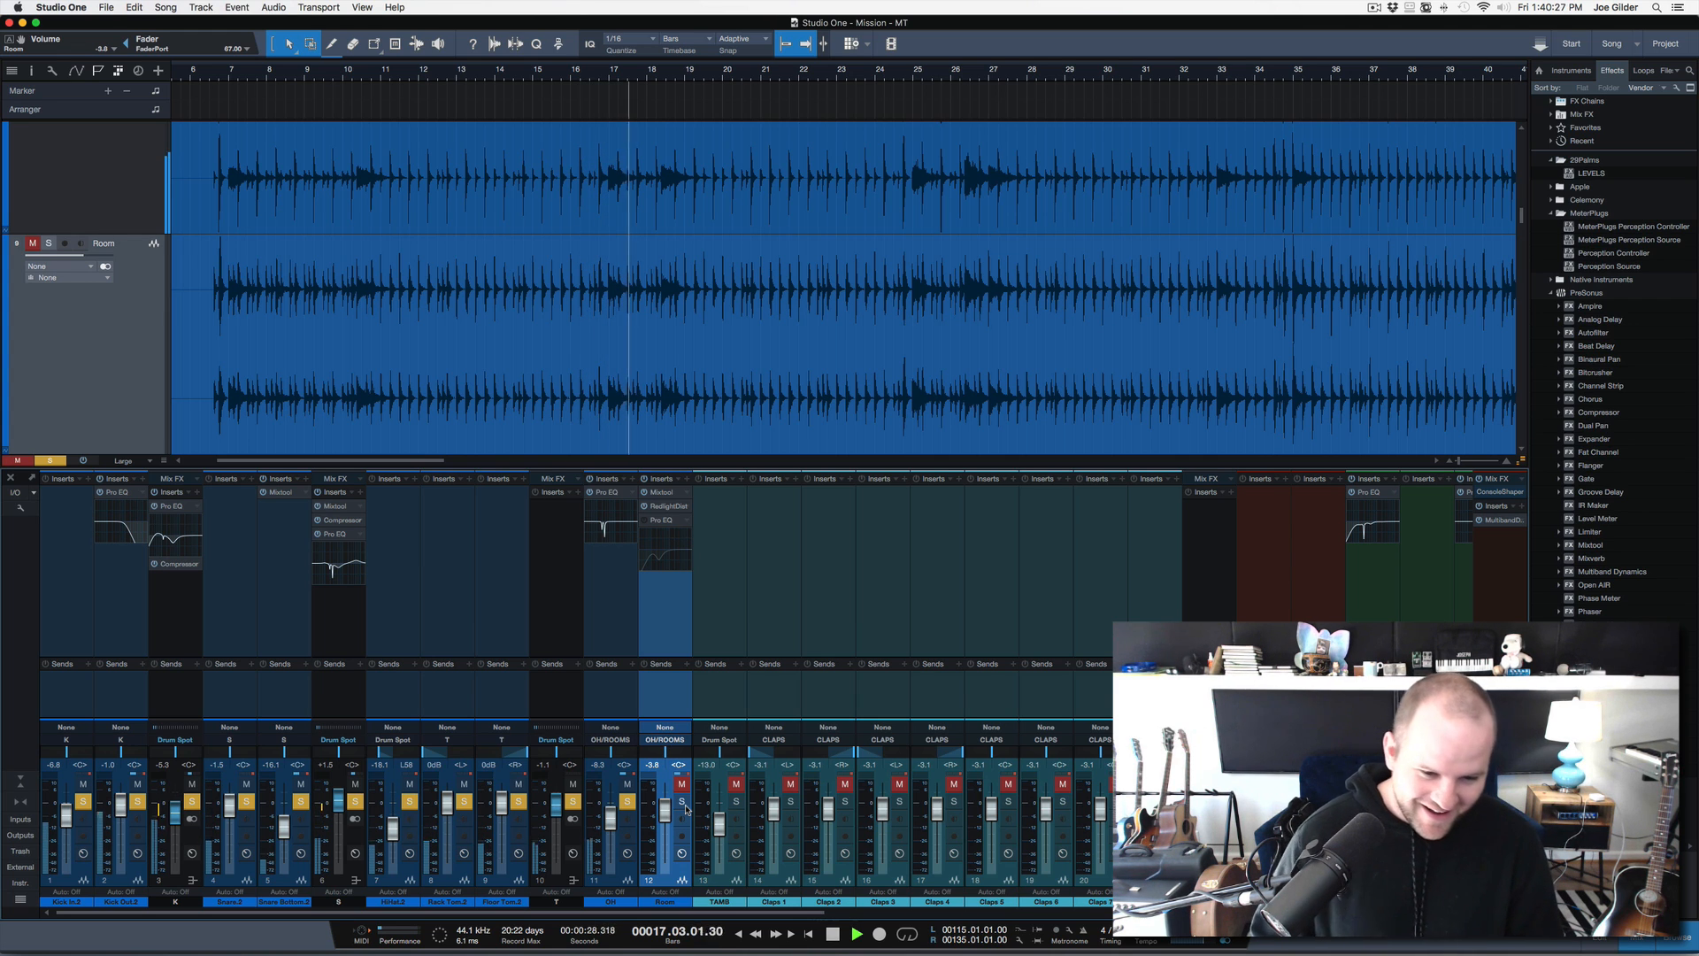
{"action": "left_click", "coordinate": [682, 801]}
{"action": "left_click", "coordinate": [681, 785]}
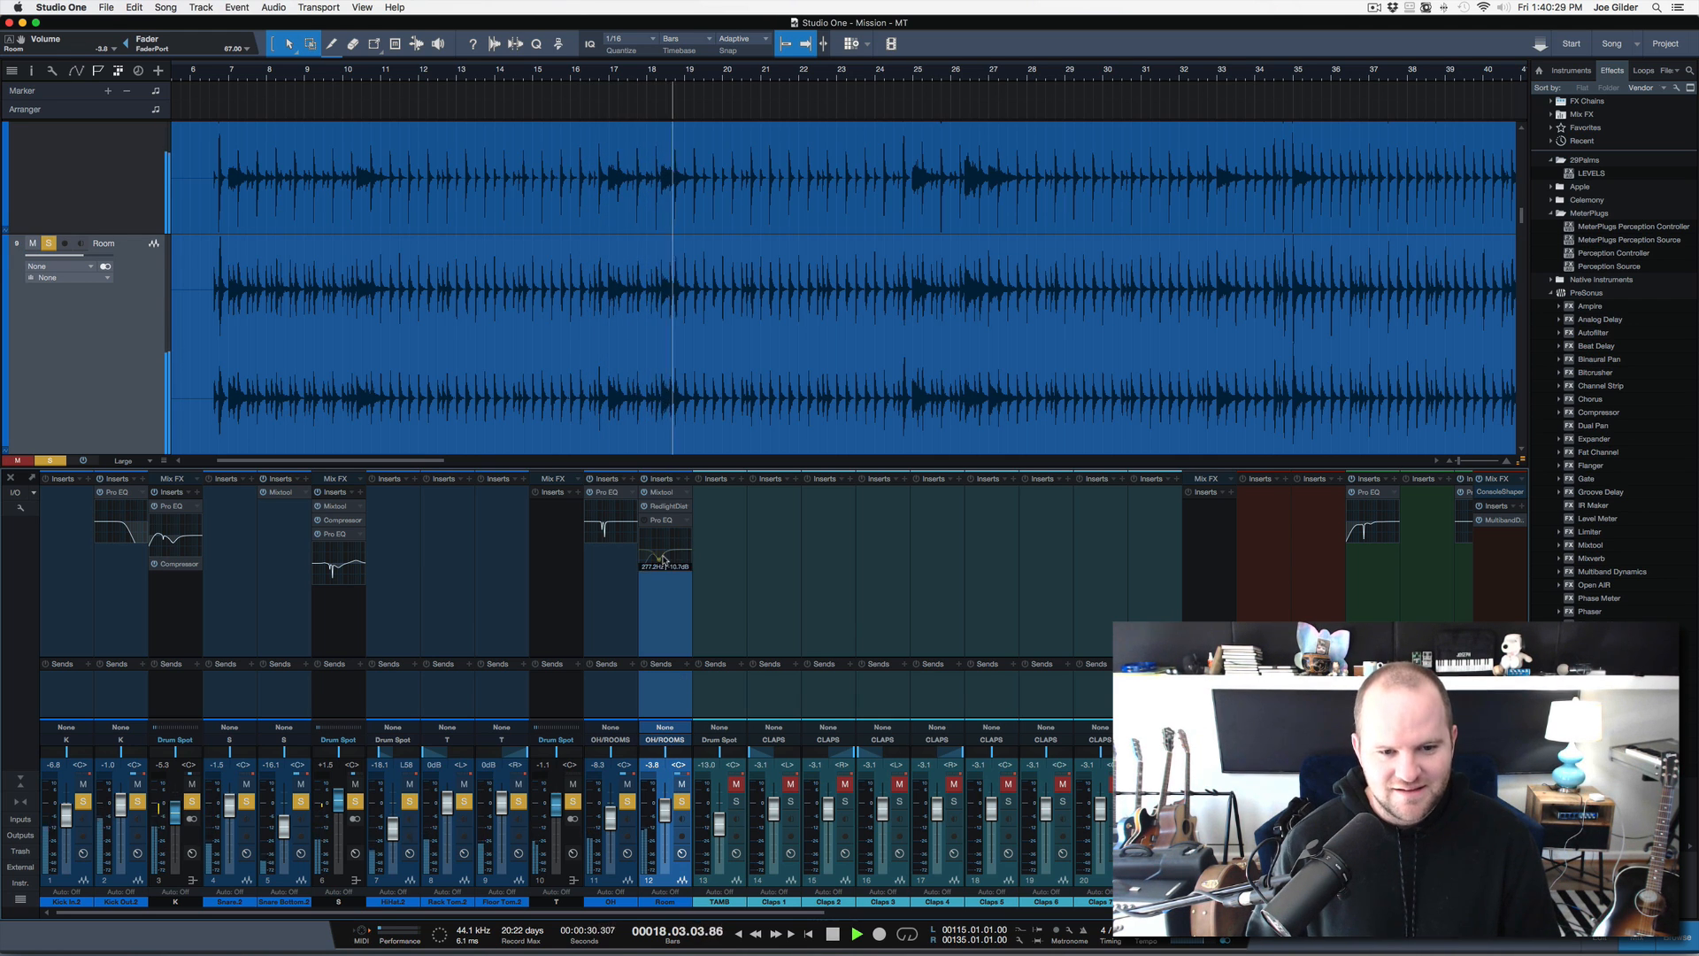
Set the Room track's RedlightDist High Freq to 16.00 k, listen to the soloed drums, and stop playback
{"action": "left_click", "coordinate": [662, 507]}
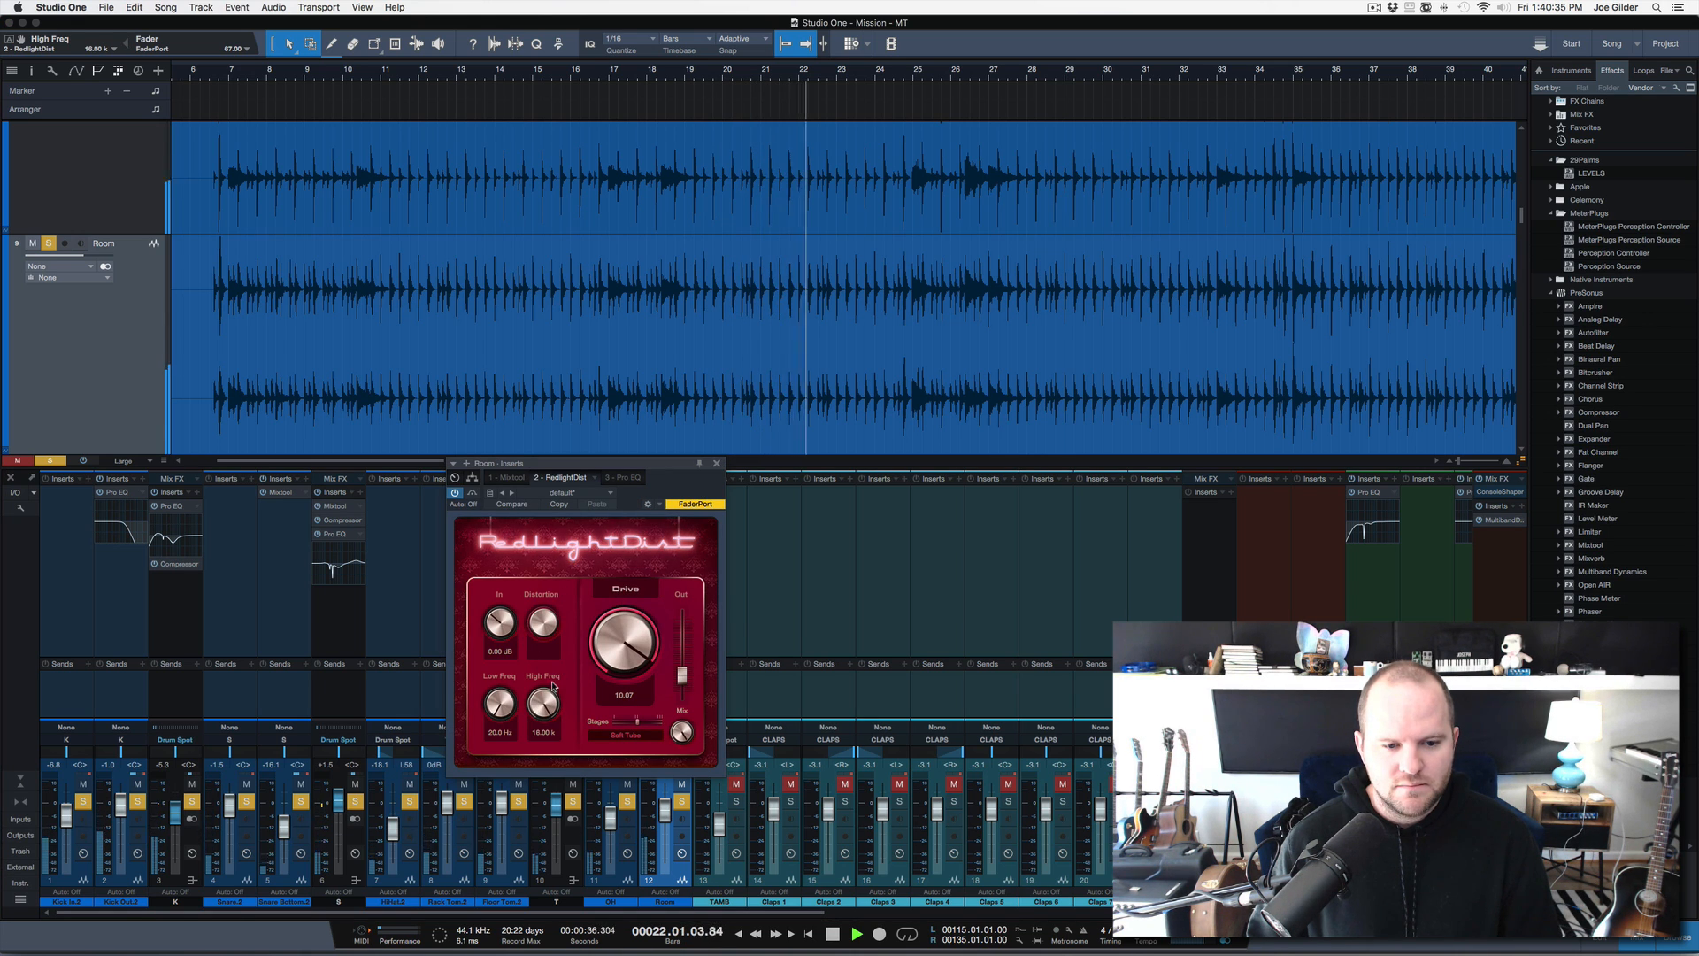
{"action": "left_click", "coordinate": [717, 463]}
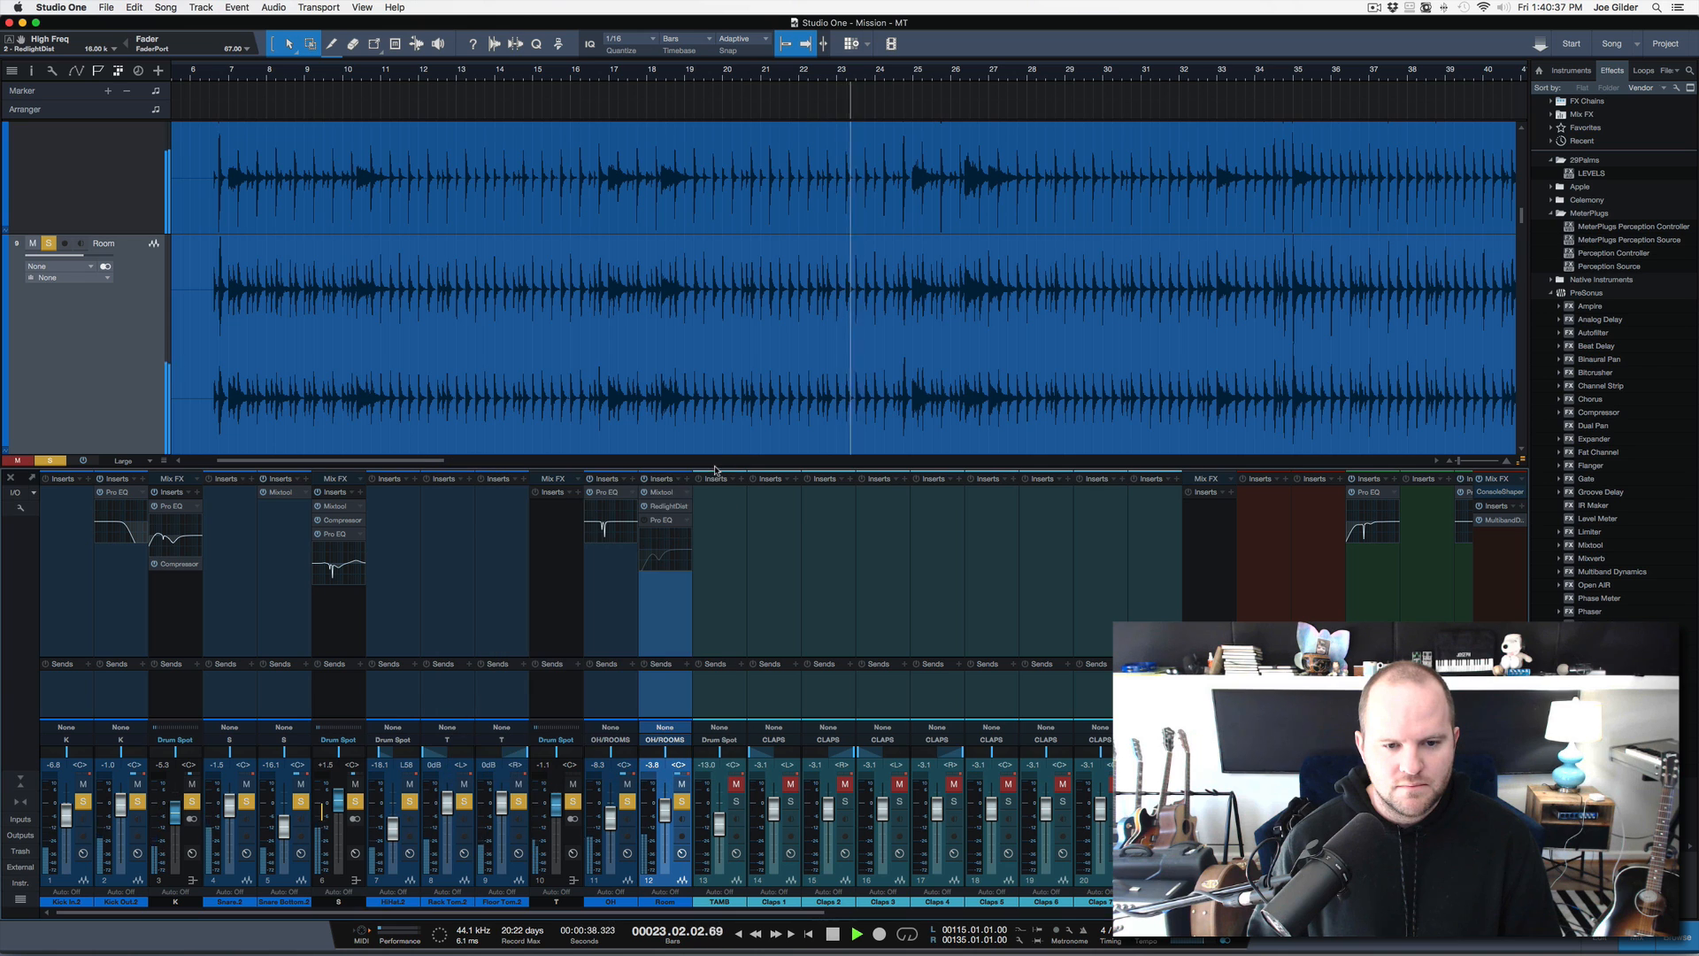
{"action": "key", "text": "space"}
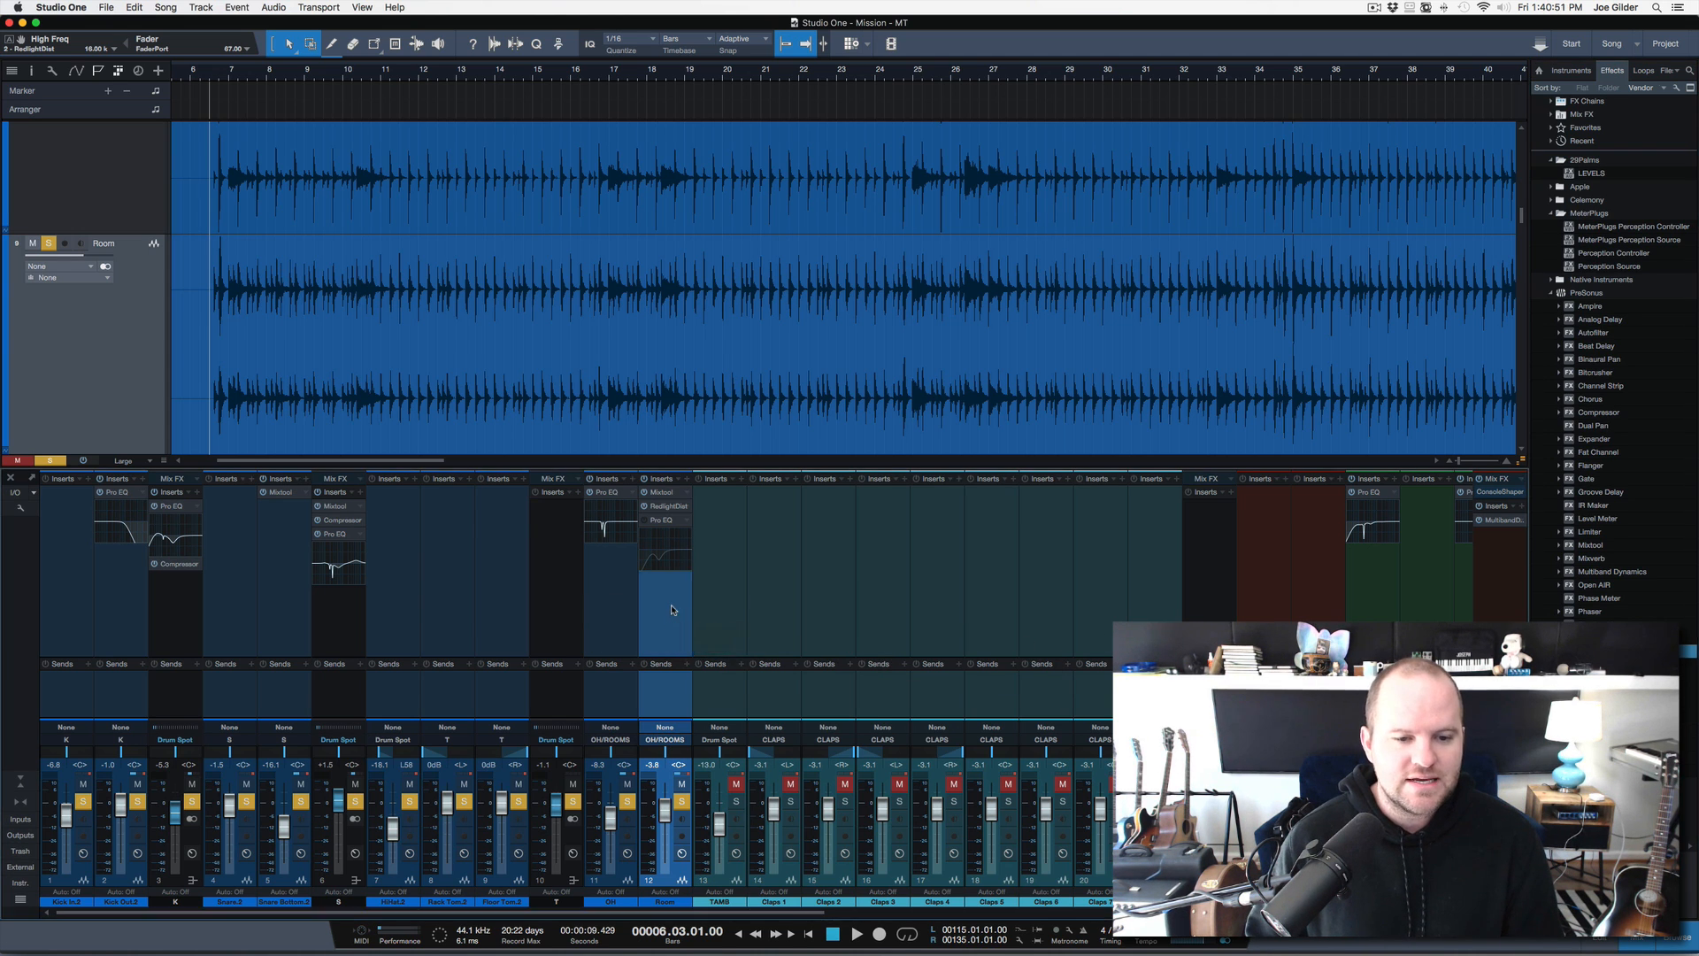
Add a second Pro EQ at the end of the Room track's inserts and lower RedlightDist's High Freq to 2.61 k
{"action": "left_click_drag", "start_coordinate": [1591, 651], "coordinate": [672, 610]}
{"action": "left_click_drag", "start_coordinate": [722, 475], "coordinate": [590, 465]}
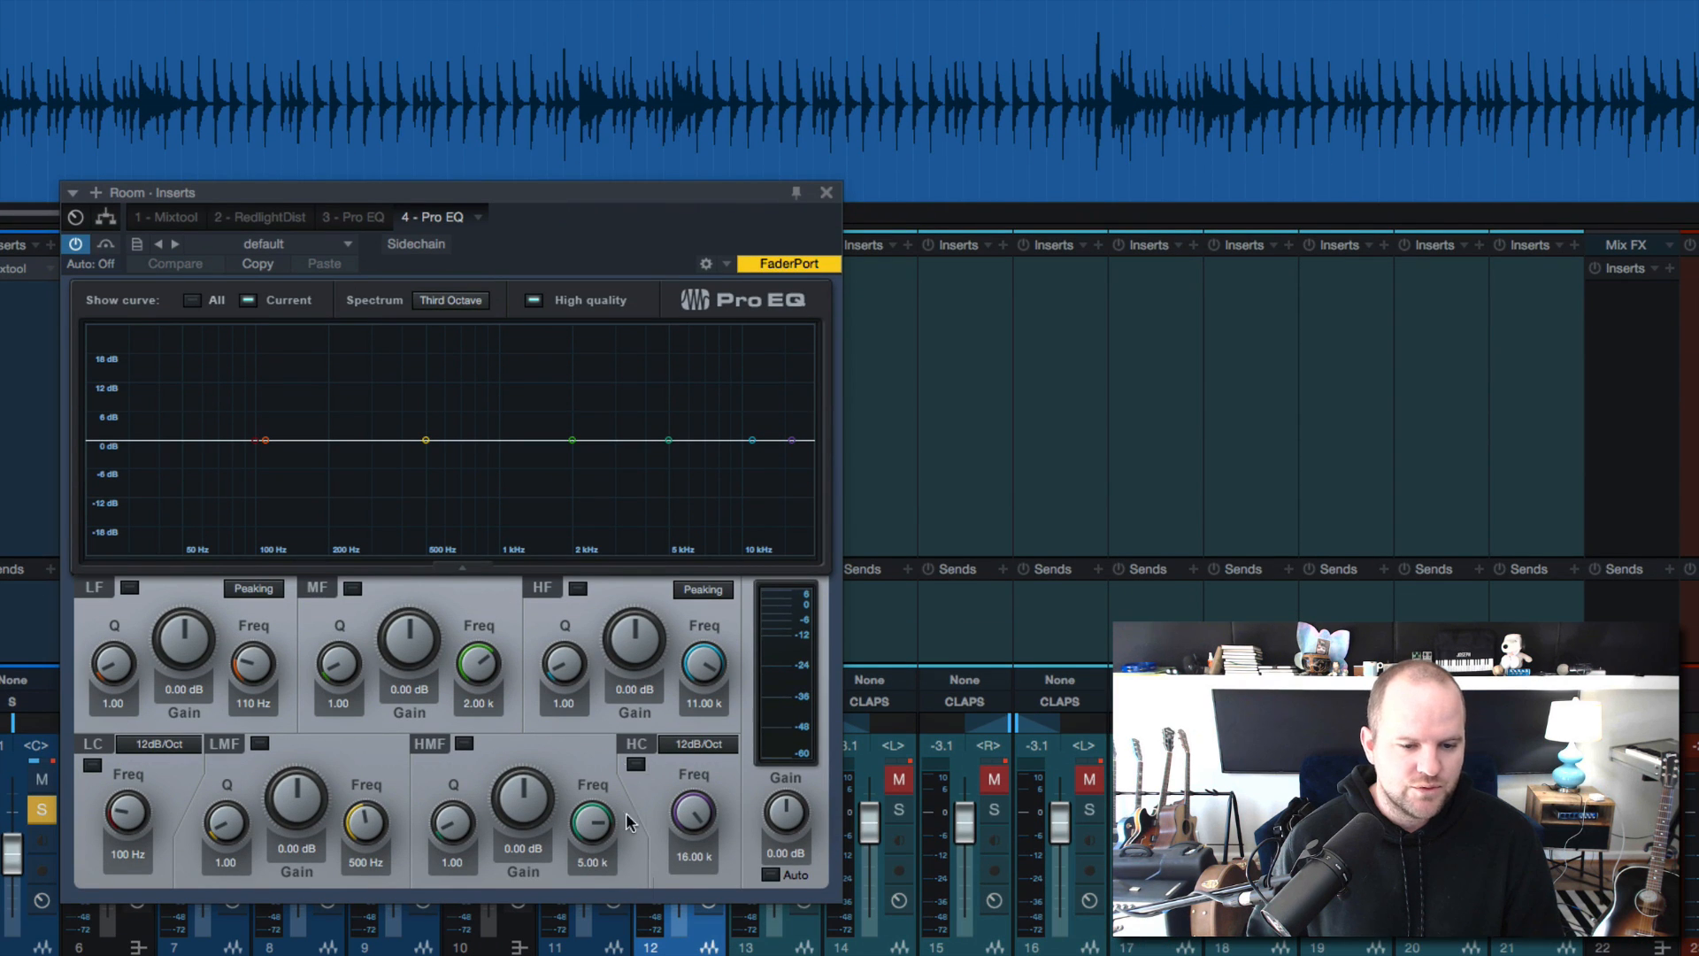
{"action": "left_click", "coordinate": [270, 218]}
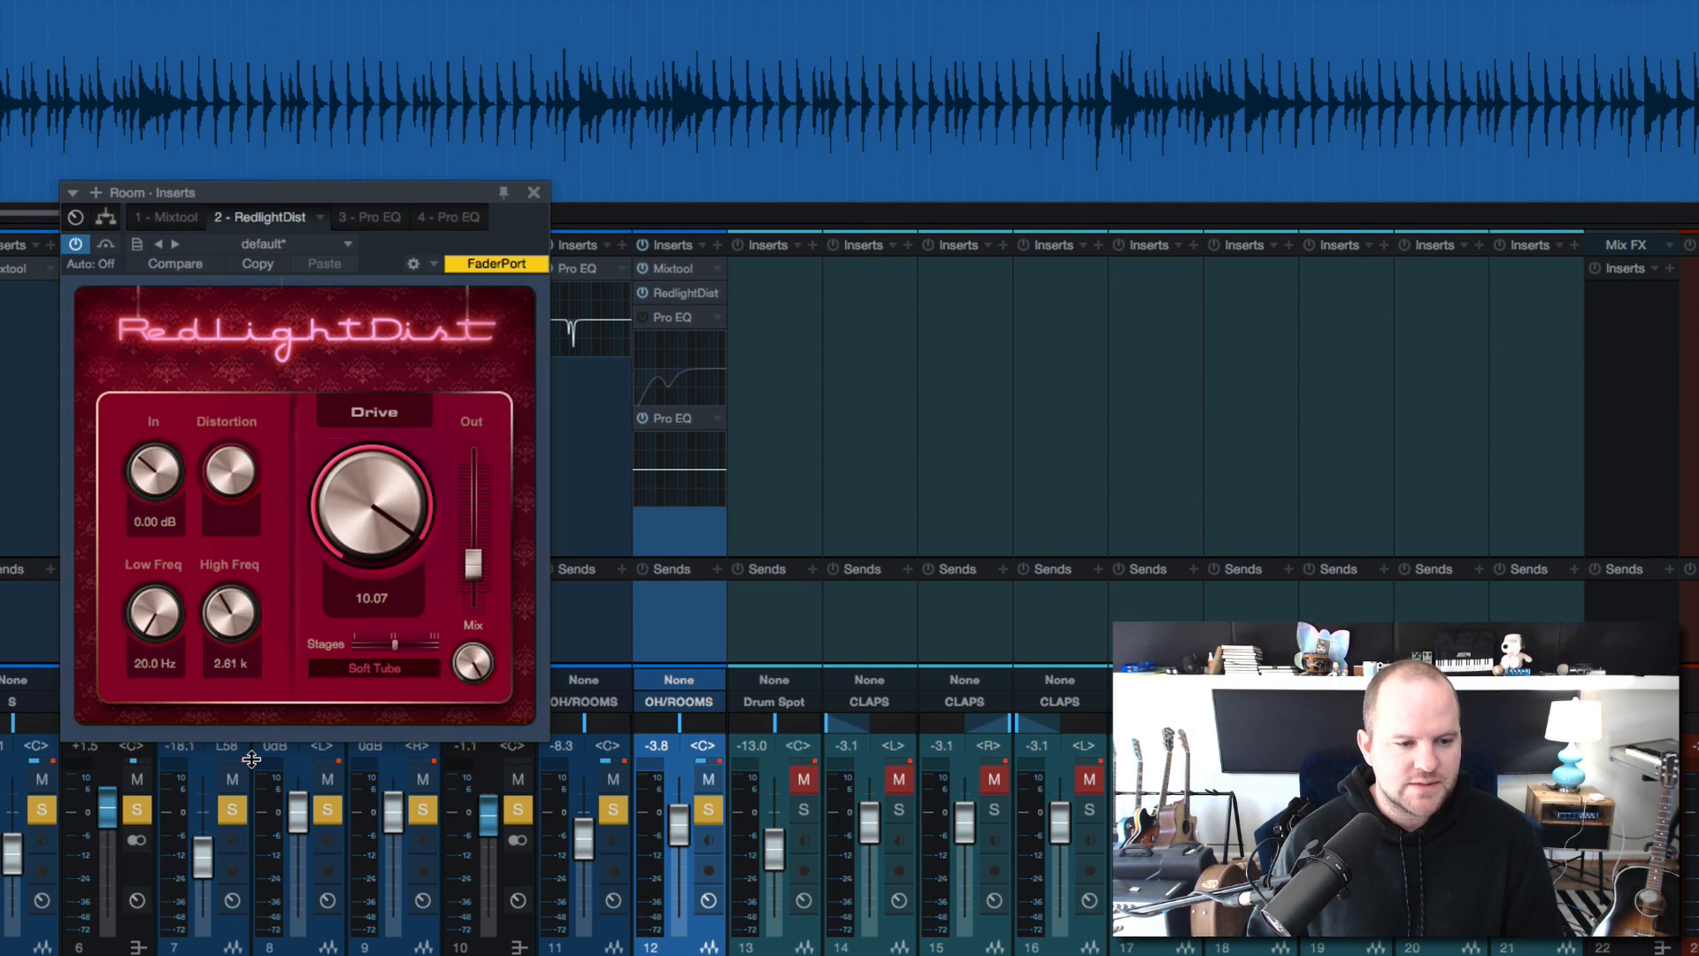
Bring up the Room track's second Pro EQ and clear the solo on the drum channels
{"action": "left_click", "coordinate": [440, 218]}
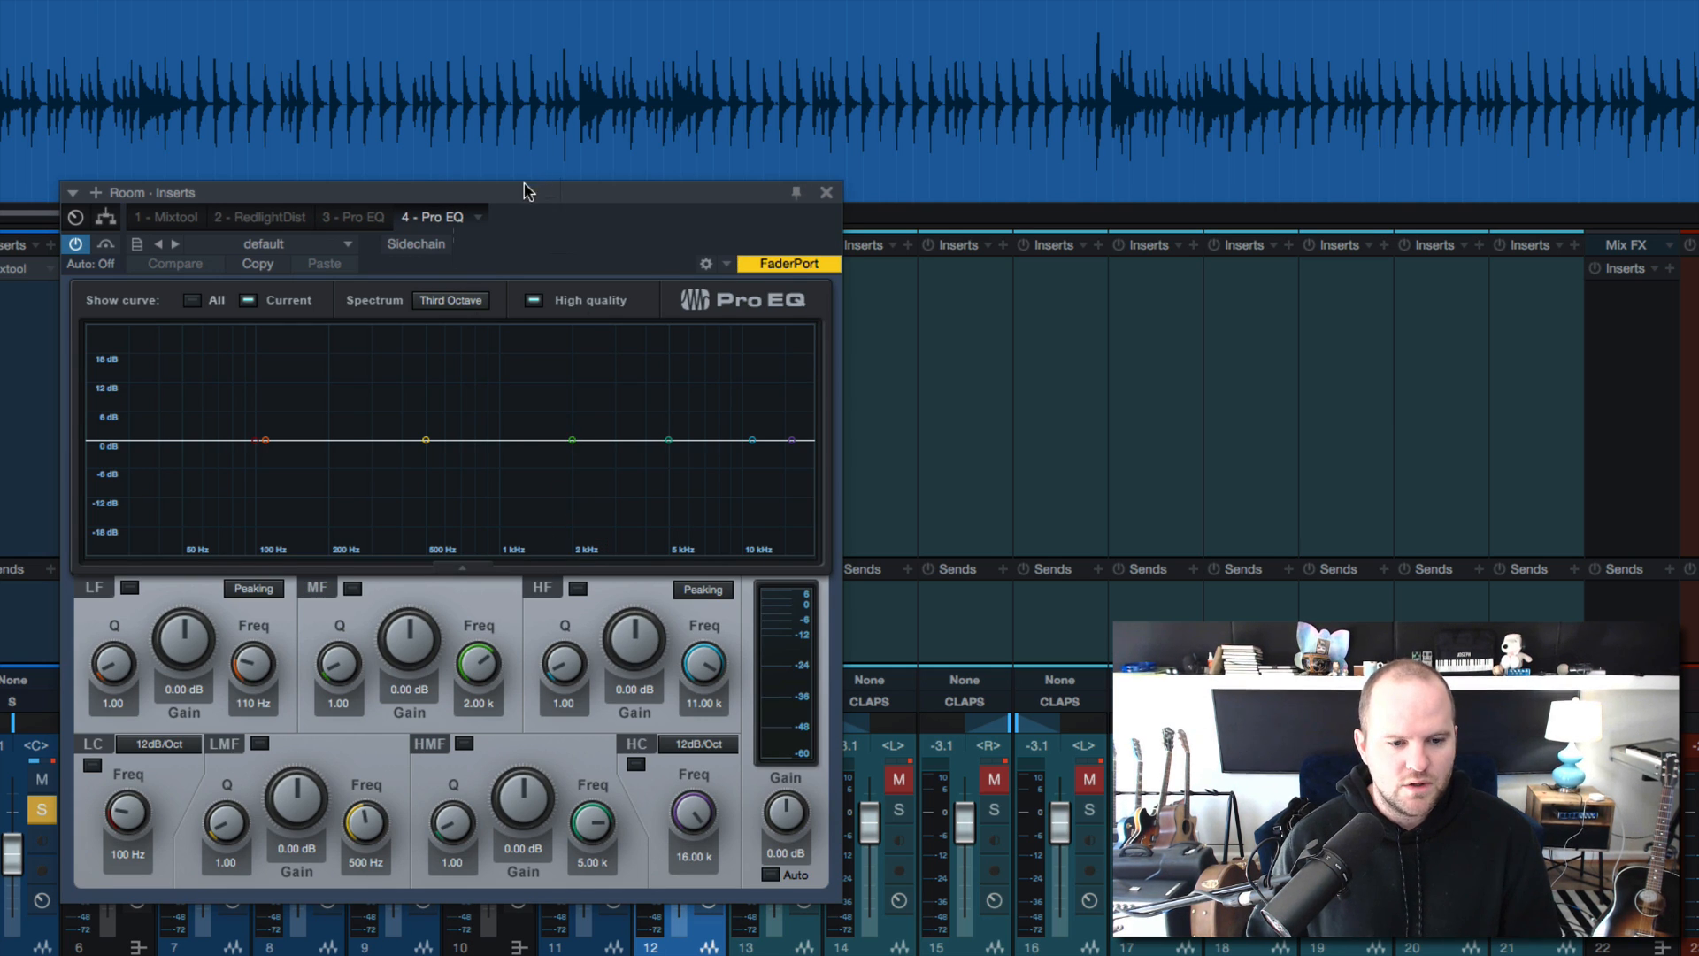
{"action": "left_click_drag", "start_coordinate": [529, 192], "coordinate": [514, 62]}
{"action": "left_click", "coordinate": [711, 687]}
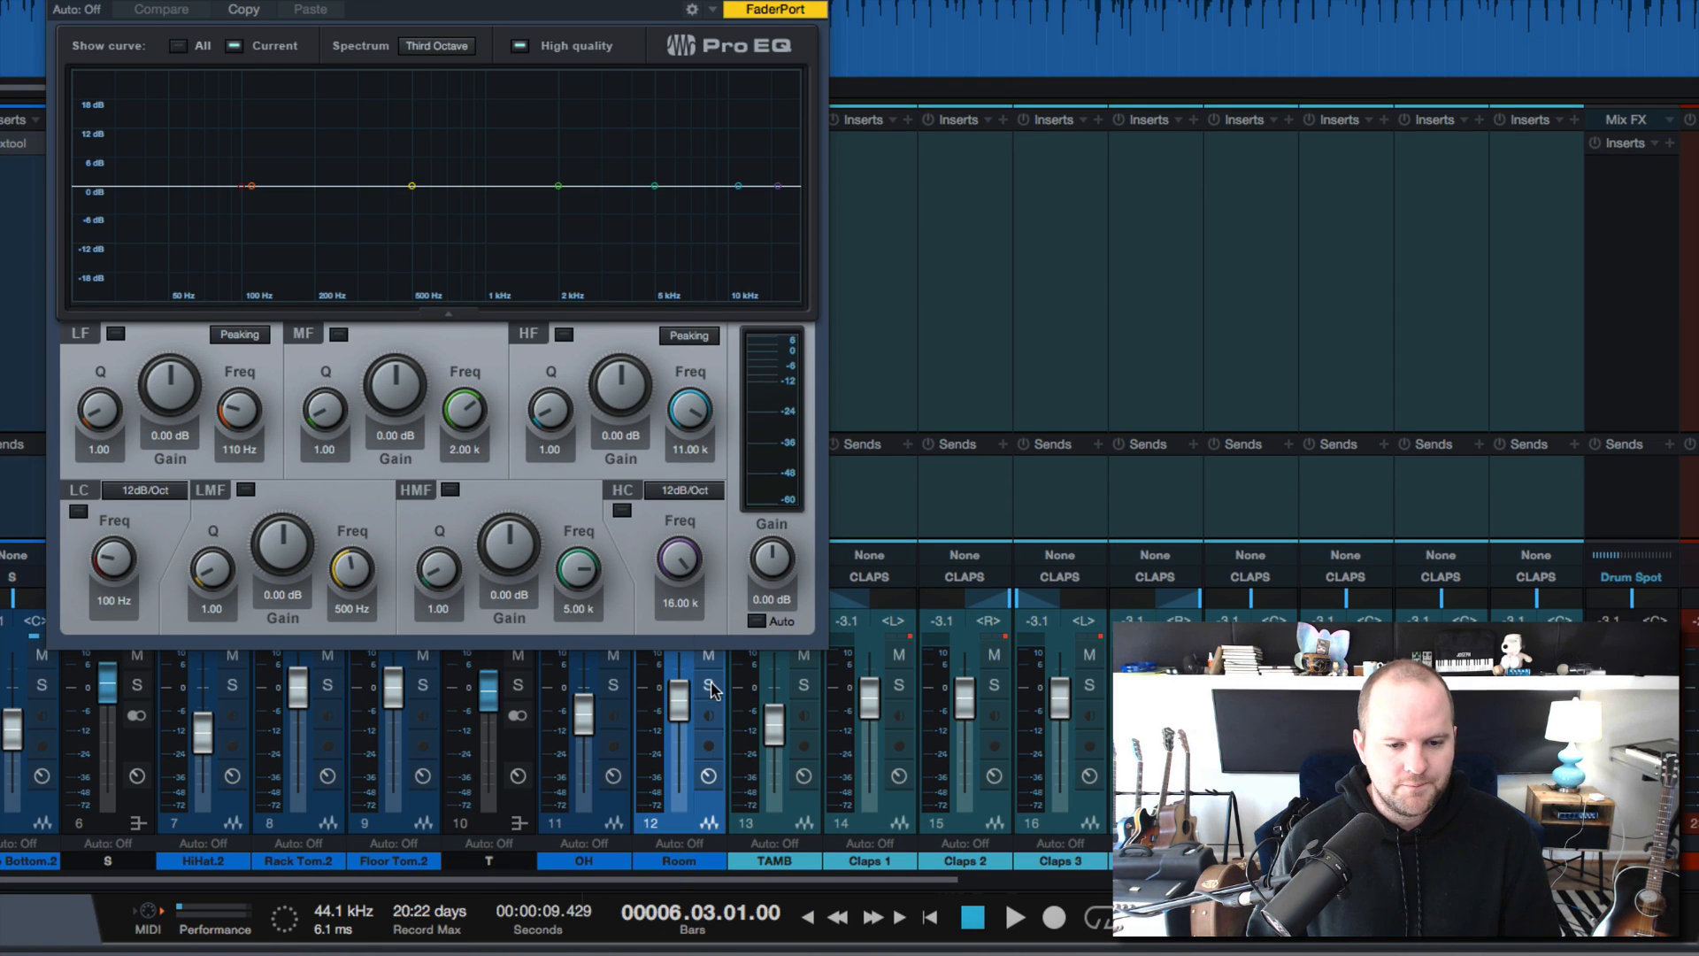
Solo the Room track, play it, and cut the second Pro EQ's HMF band to -7.76 dB at 4.68 kHz
{"action": "left_click", "coordinate": [711, 686]}
{"action": "key", "text": "space"}
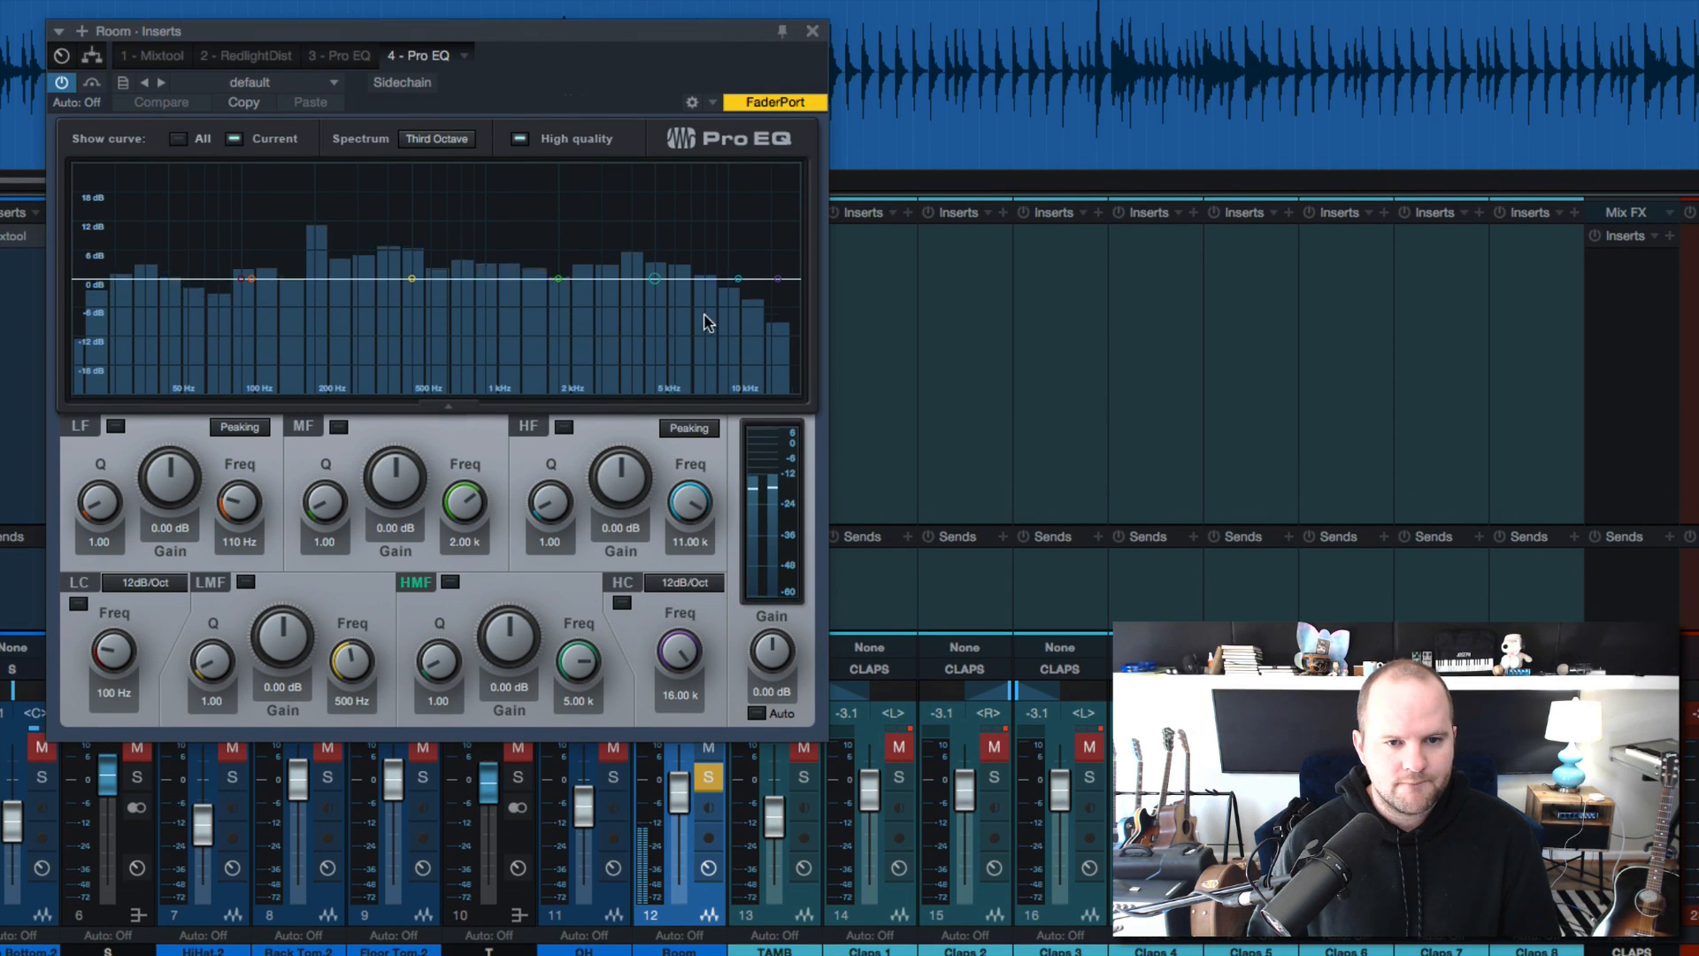
{"action": "left_click_drag", "start_coordinate": [655, 279], "coordinate": [649, 317]}
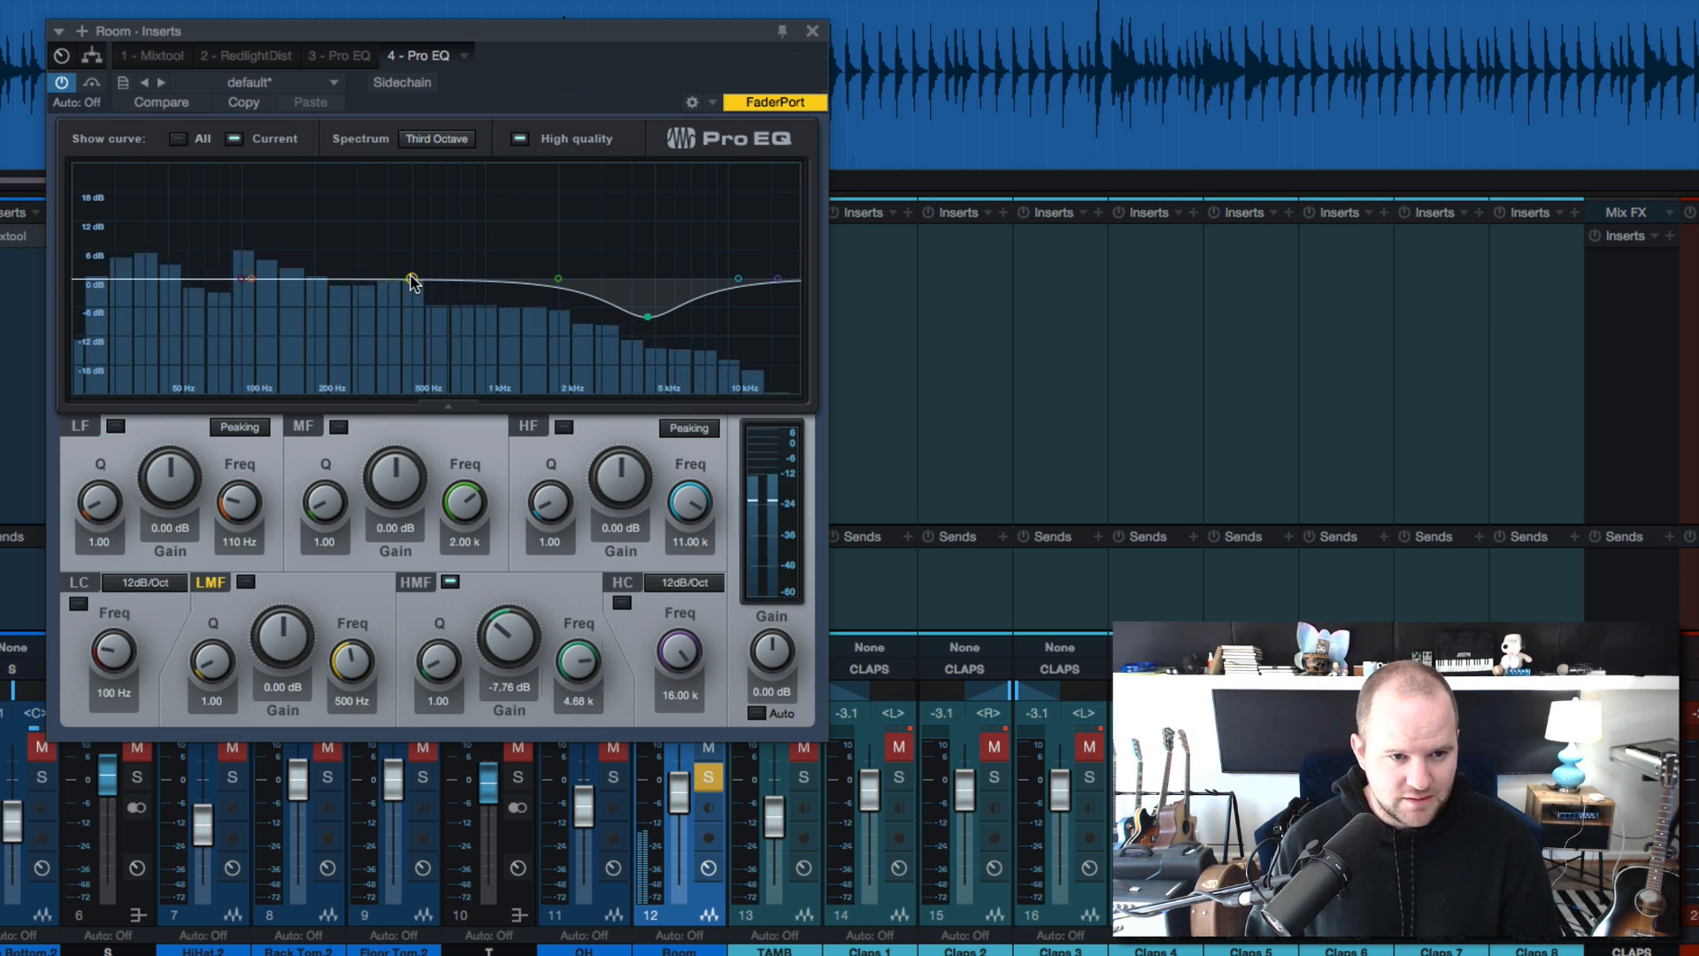
Lower the LMF band to -2.59 dB at 480 Hz and enable the low cut filter at 100 Hz
{"action": "mouse_move", "coordinate": [411, 278]}
{"action": "left_mouse_down"}
{"action": "mouse_move", "coordinate": [406, 223]}
{"action": "mouse_move", "coordinate": [407, 292]}
{"action": "left_mouse_up"}
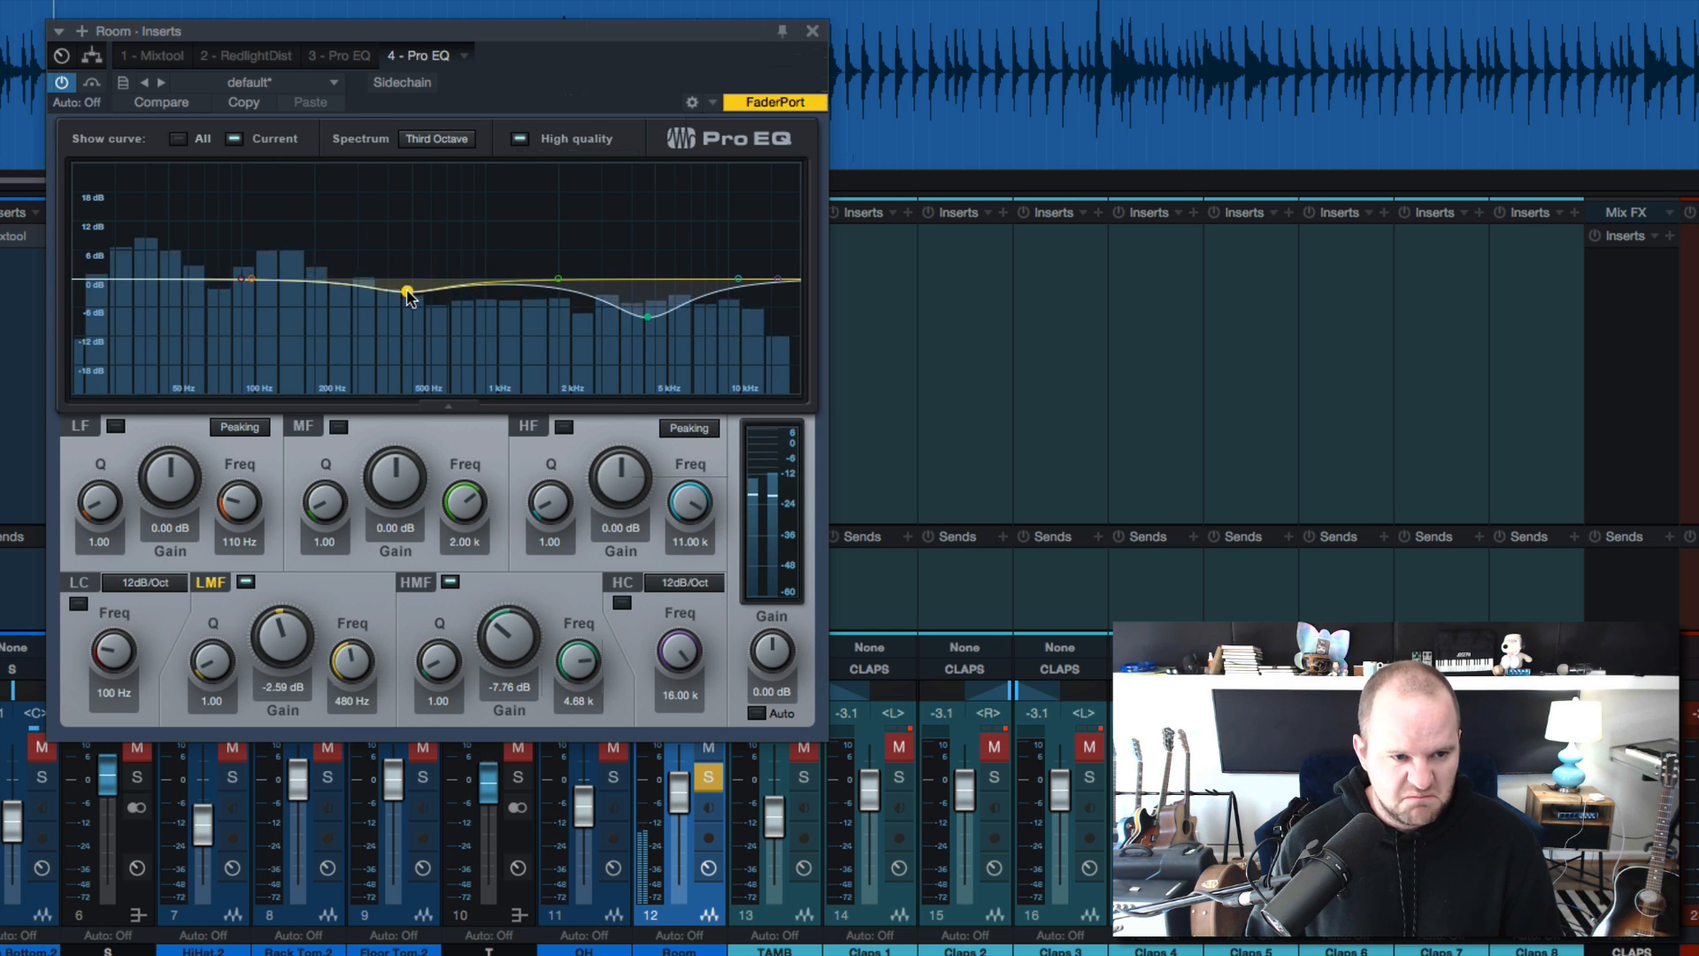
{"action": "left_click", "coordinate": [78, 604]}
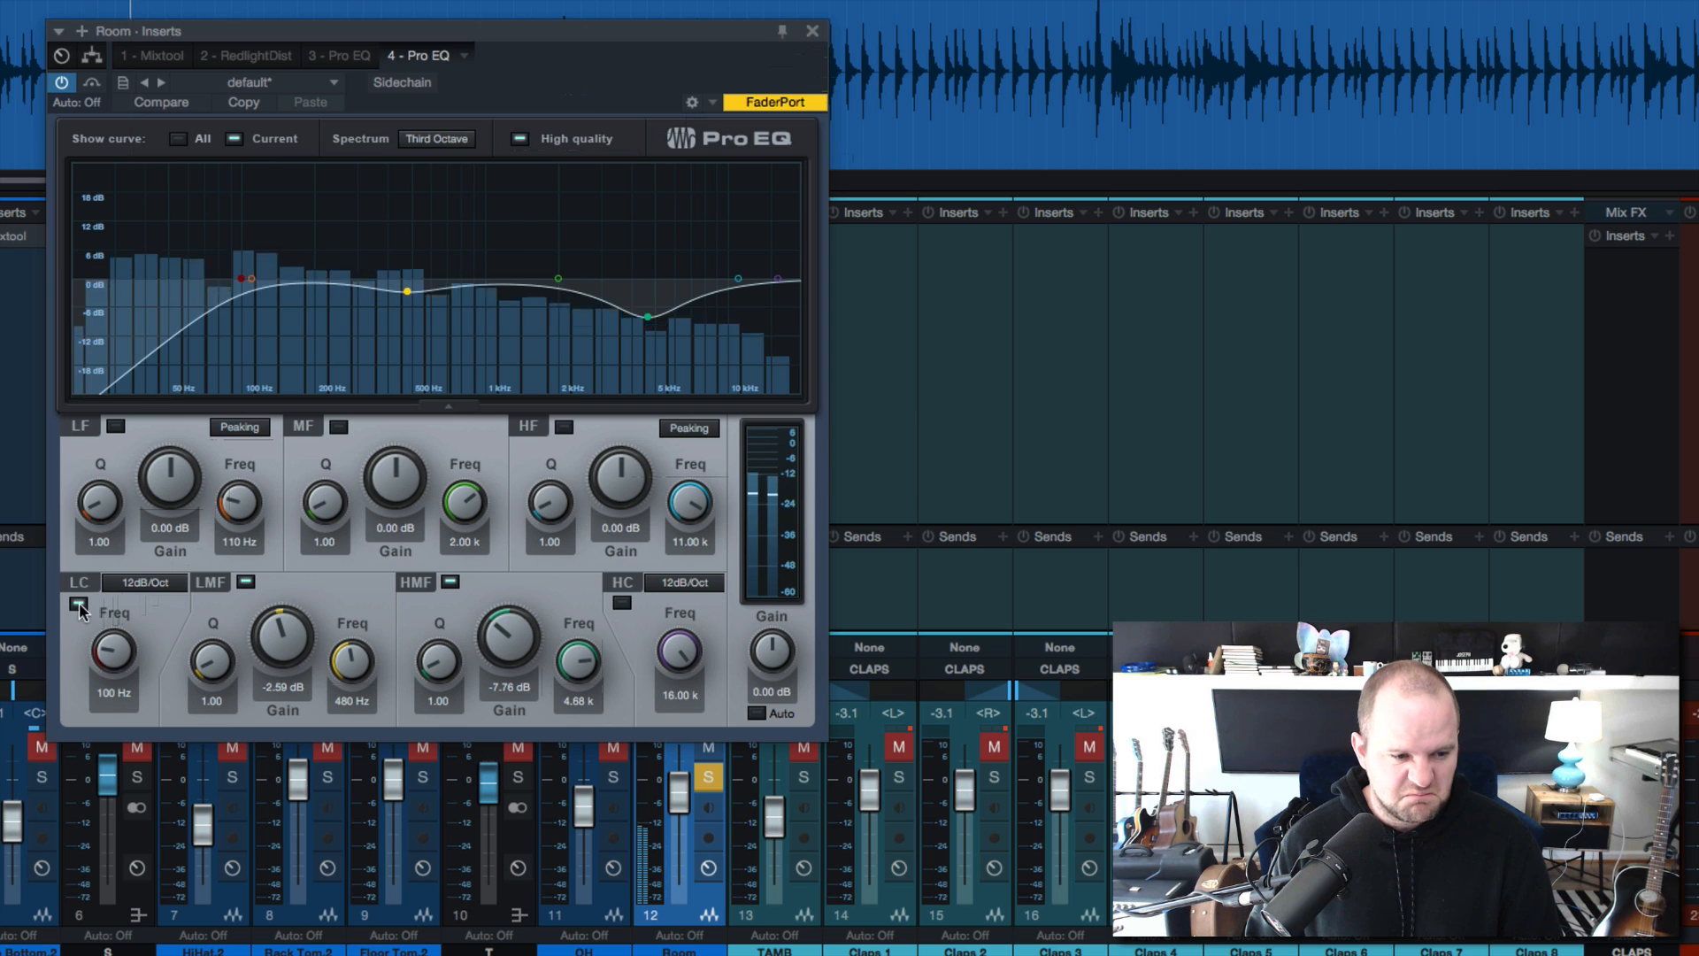
{"action": "left_click_drag", "start_coordinate": [113, 650], "coordinate": [113, 647]}
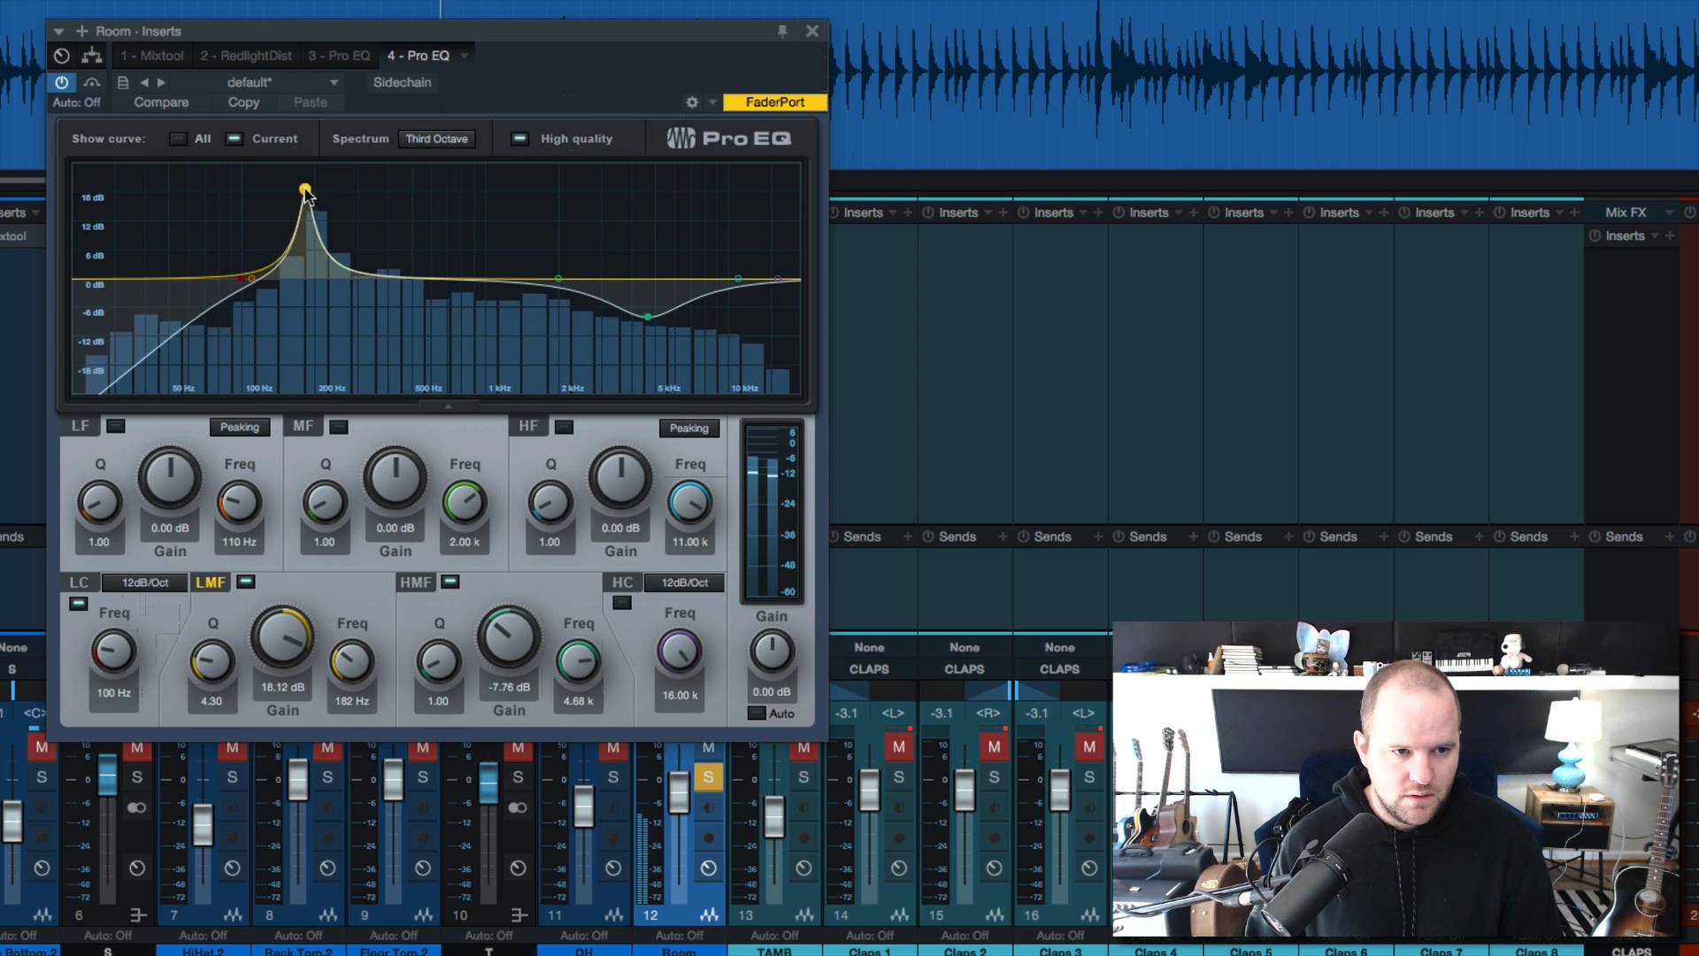
Sweep a narrow LMF boost, set the band to -3.81 dB at 201 Hz with Q 9.70, and compare it bypassed
{"action": "scroll", "coordinate": [315, 183], "scroll_direction": "up", "scroll_amount": 5}
{"action": "left_click_drag", "start_coordinate": [315, 183], "coordinate": [315, 166]}
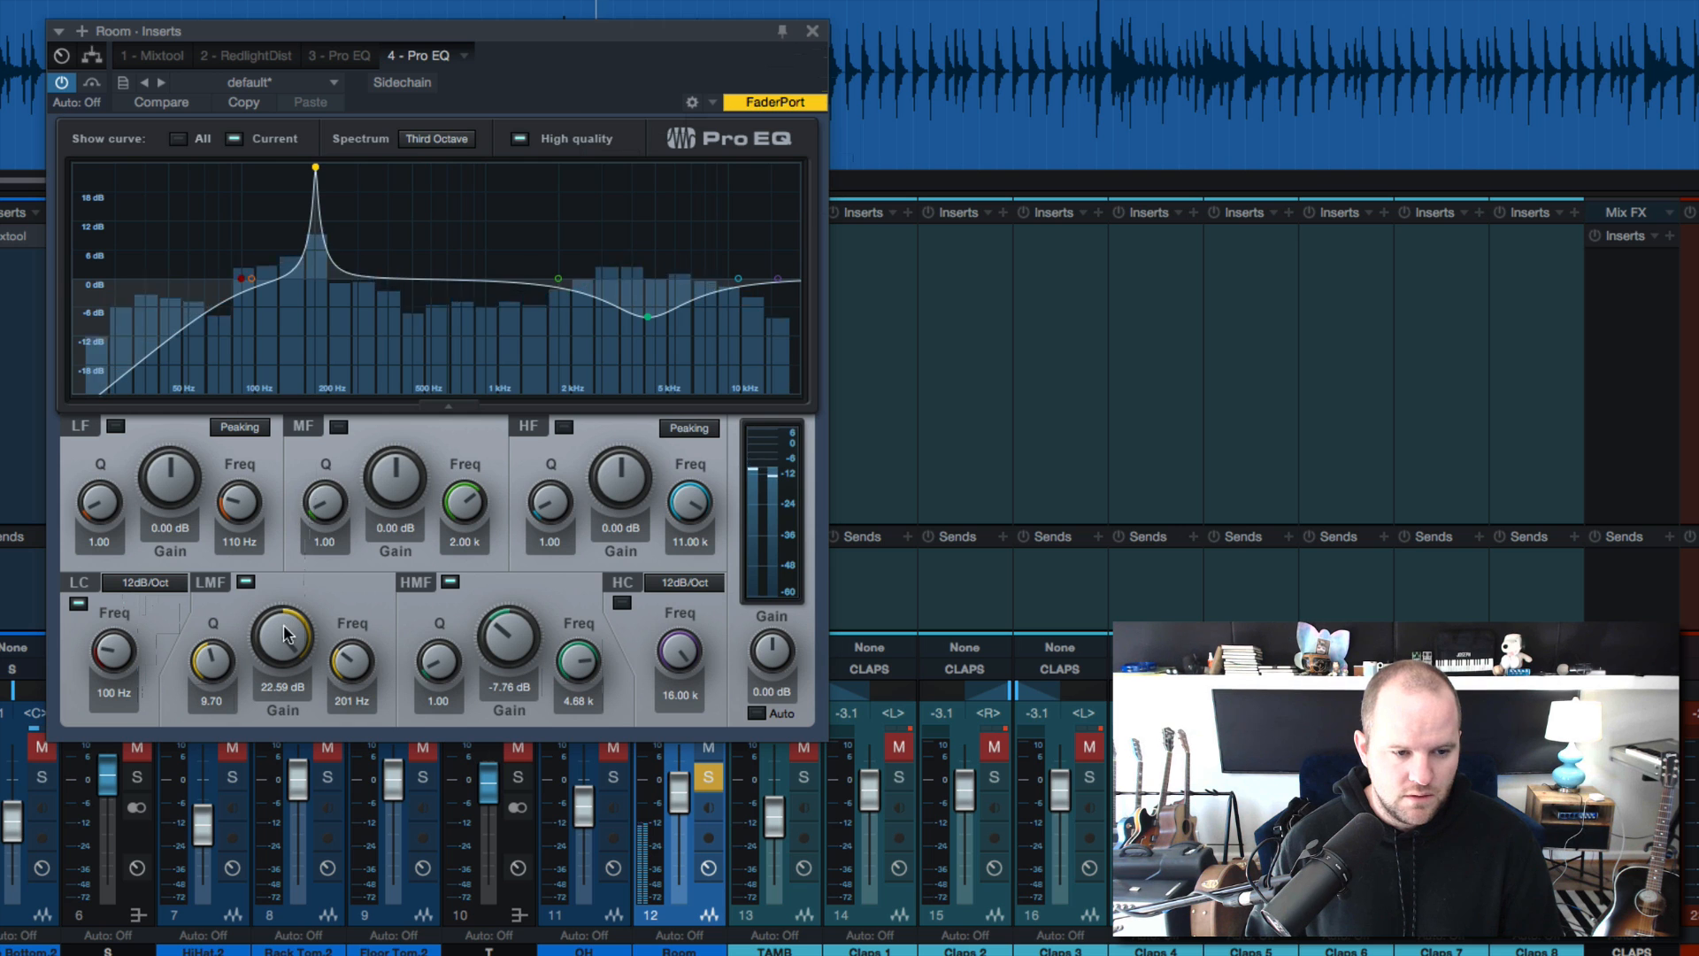
{"action": "left_click_drag", "start_coordinate": [285, 634], "coordinate": [295, 761]}
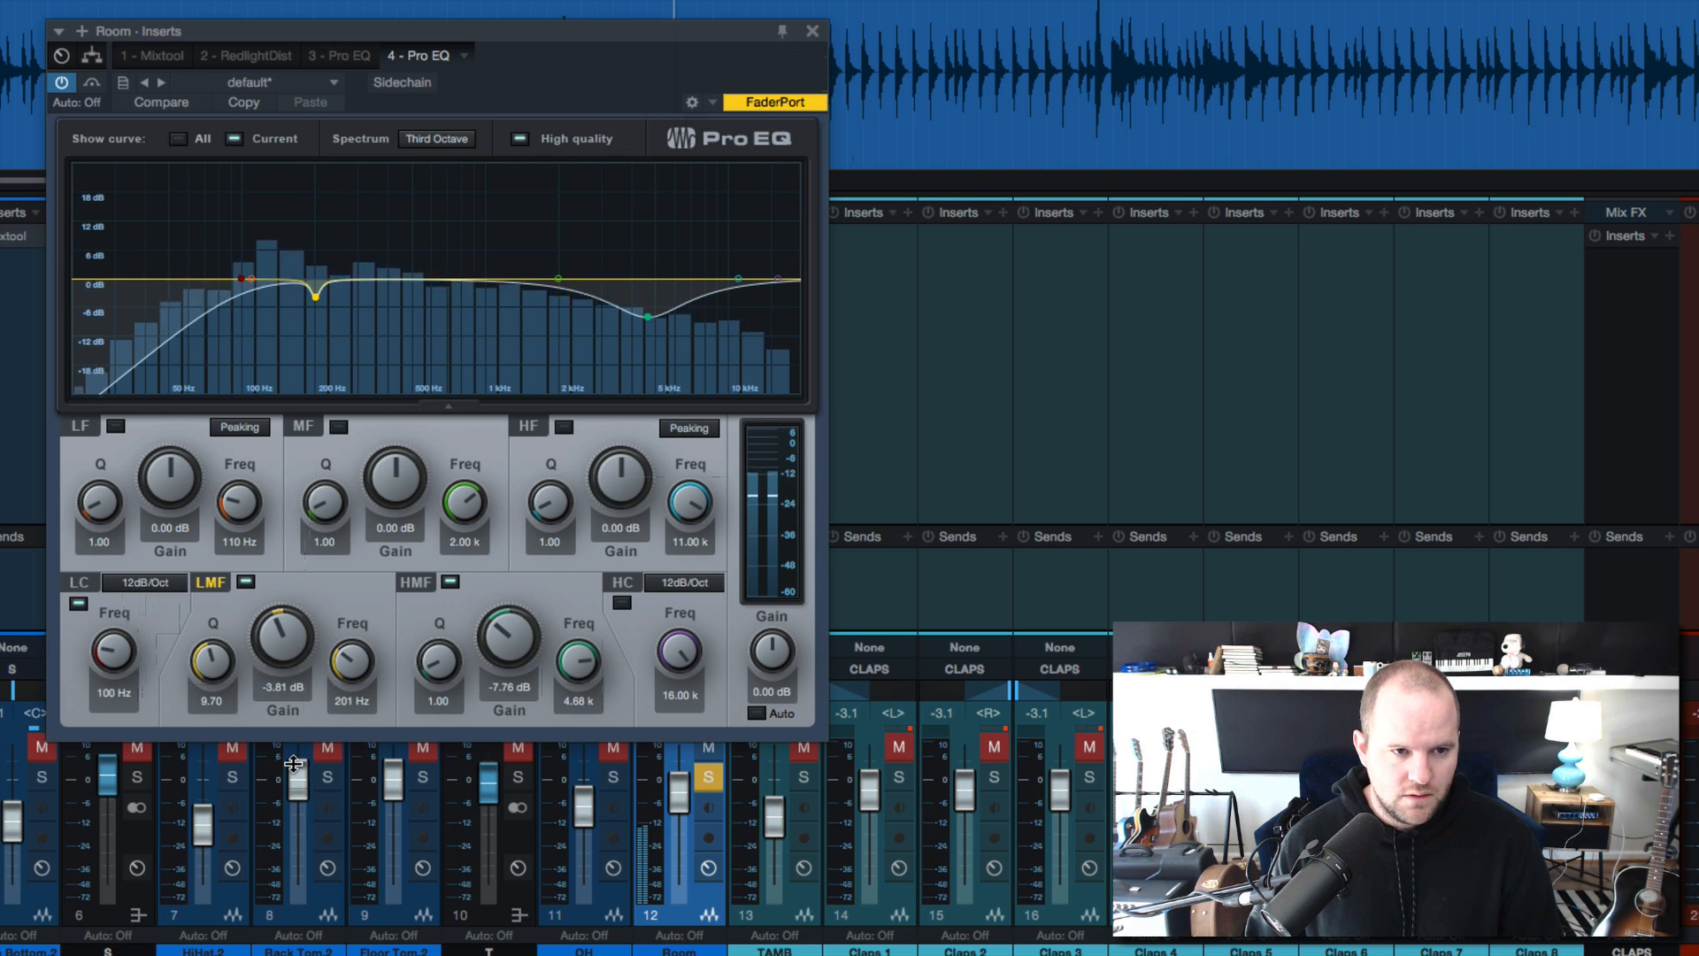
{"action": "left_click", "coordinate": [244, 582]}
{"action": "left_click", "coordinate": [242, 586]}
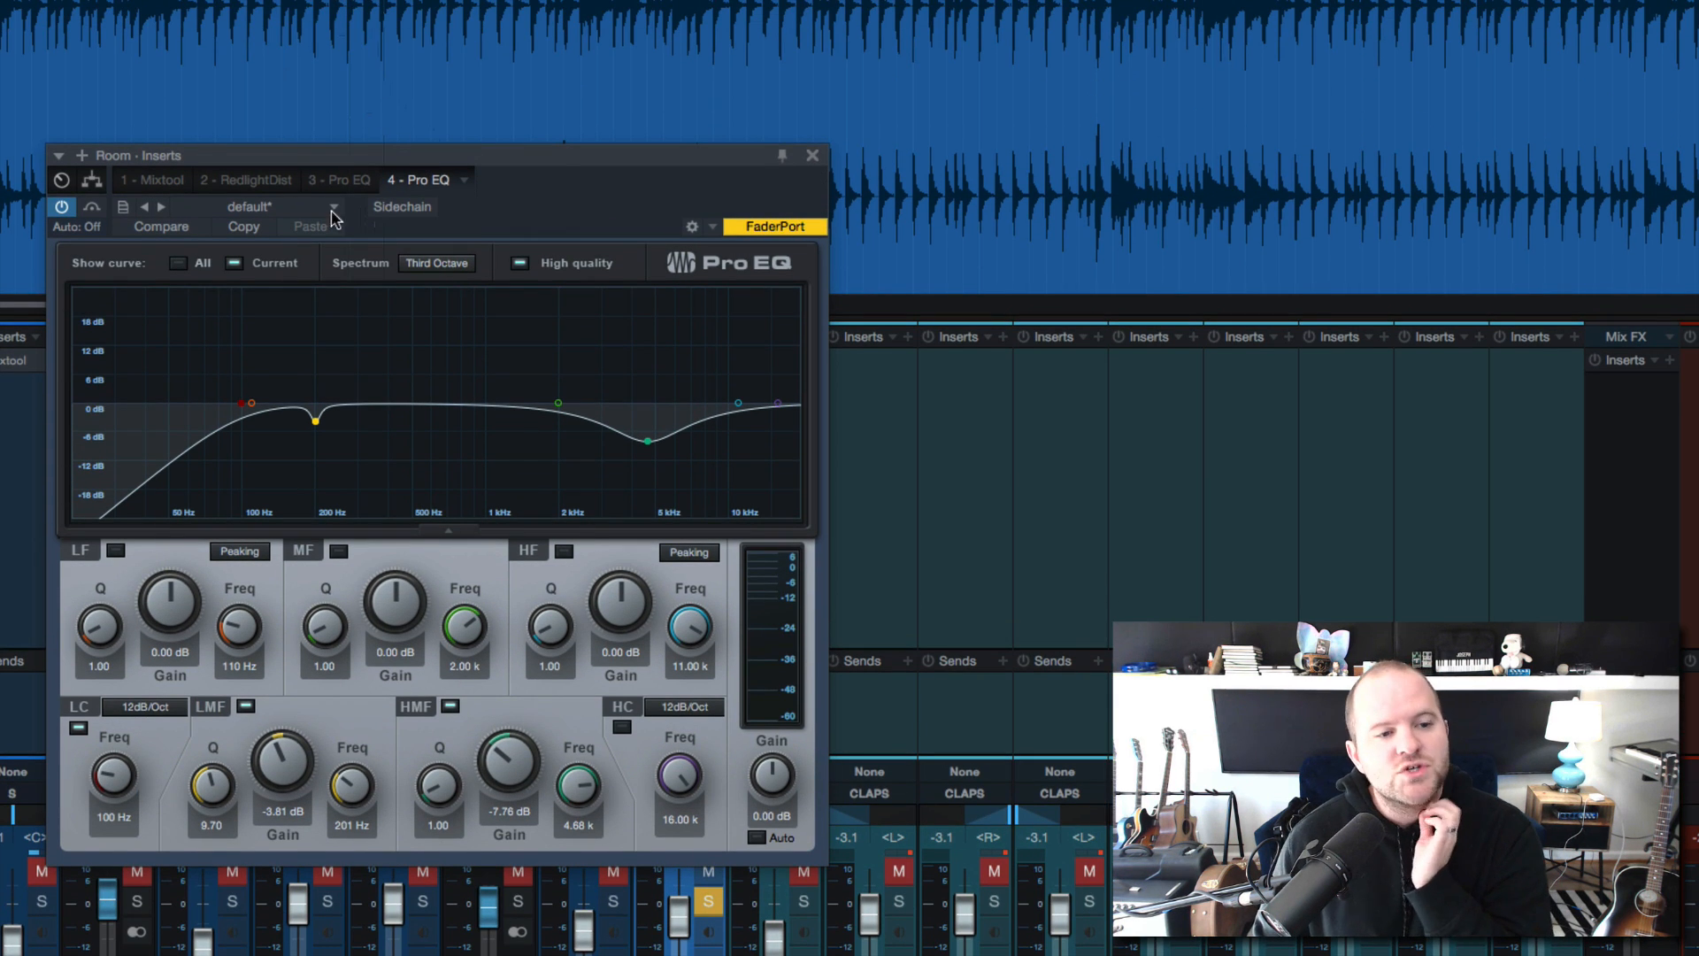
Bring up the Room track's RedlightDist, try raising Low Freq to 91.3 Hz, and return it to 20.0 Hz
{"action": "left_click", "coordinate": [255, 180]}
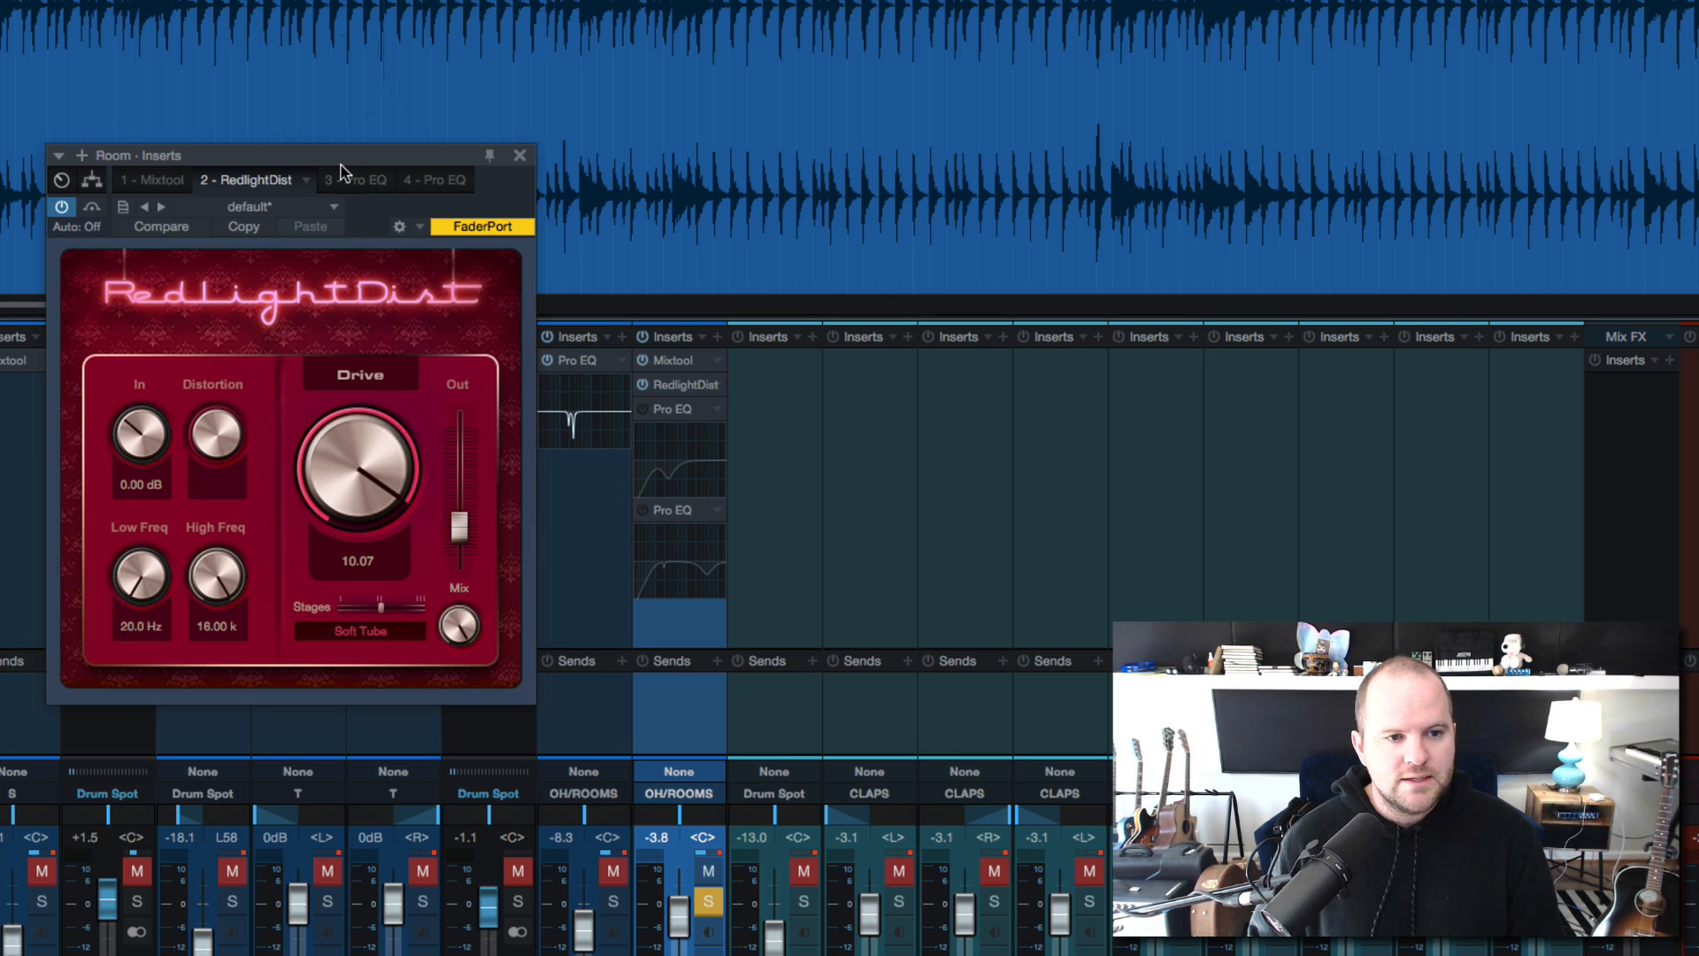
{"action": "left_click_drag", "start_coordinate": [336, 164], "coordinate": [411, 250]}
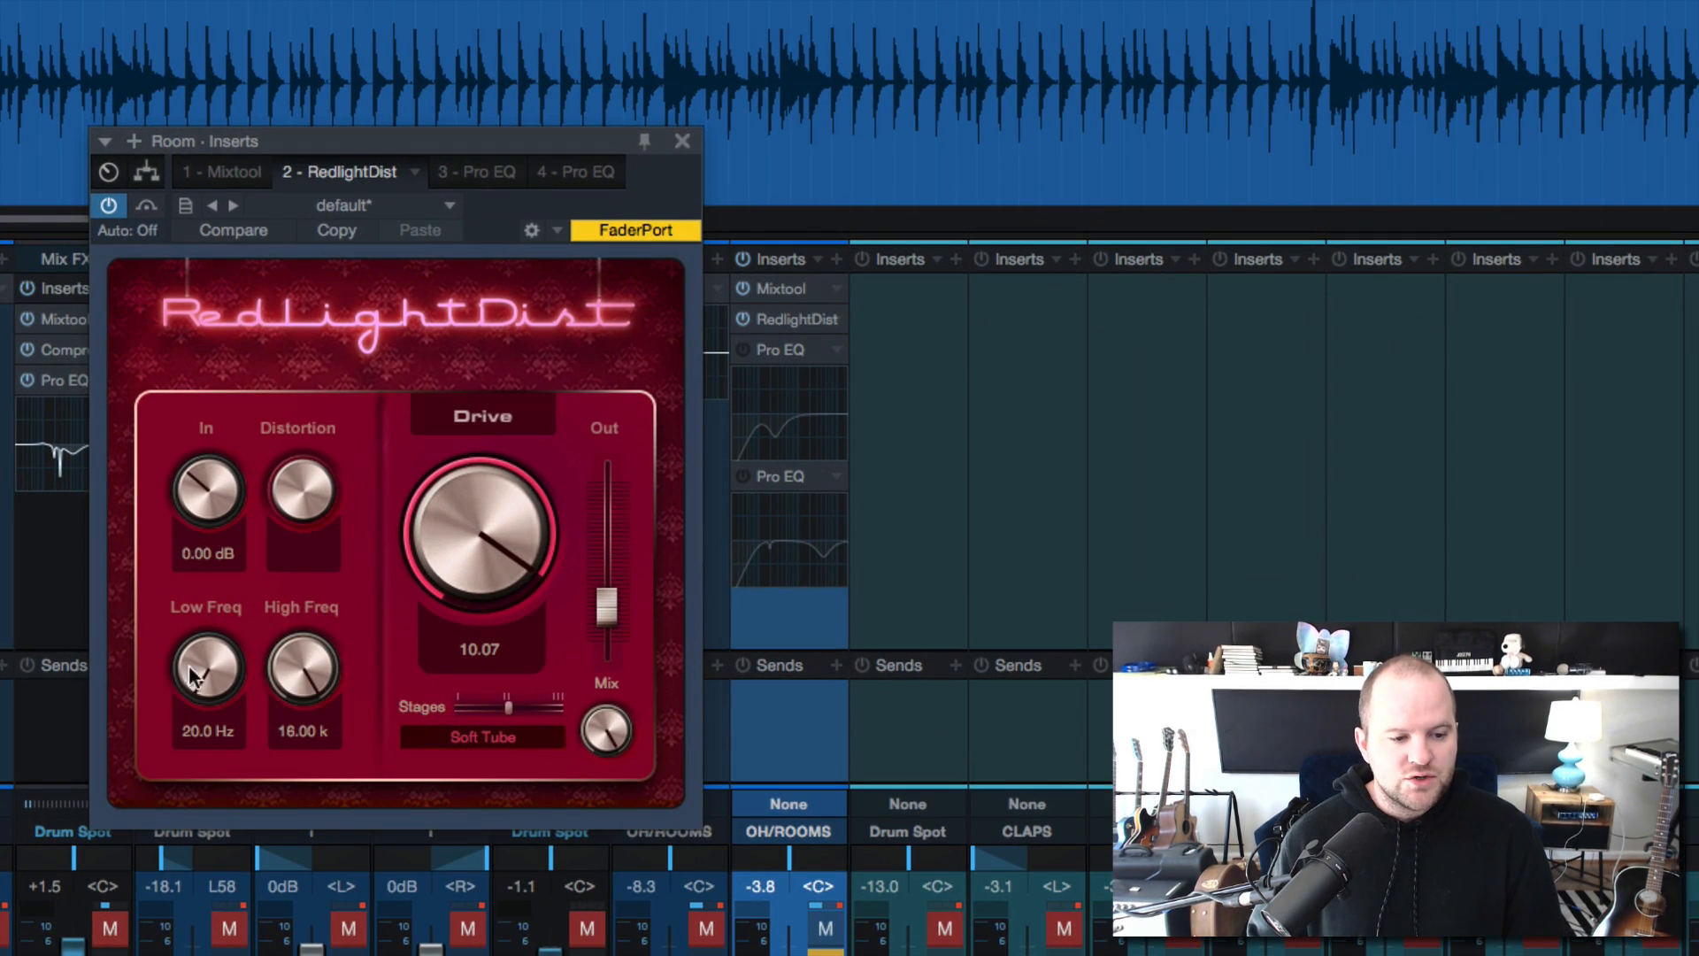
{"action": "left_click_drag", "start_coordinate": [210, 601], "coordinate": [230, 724]}
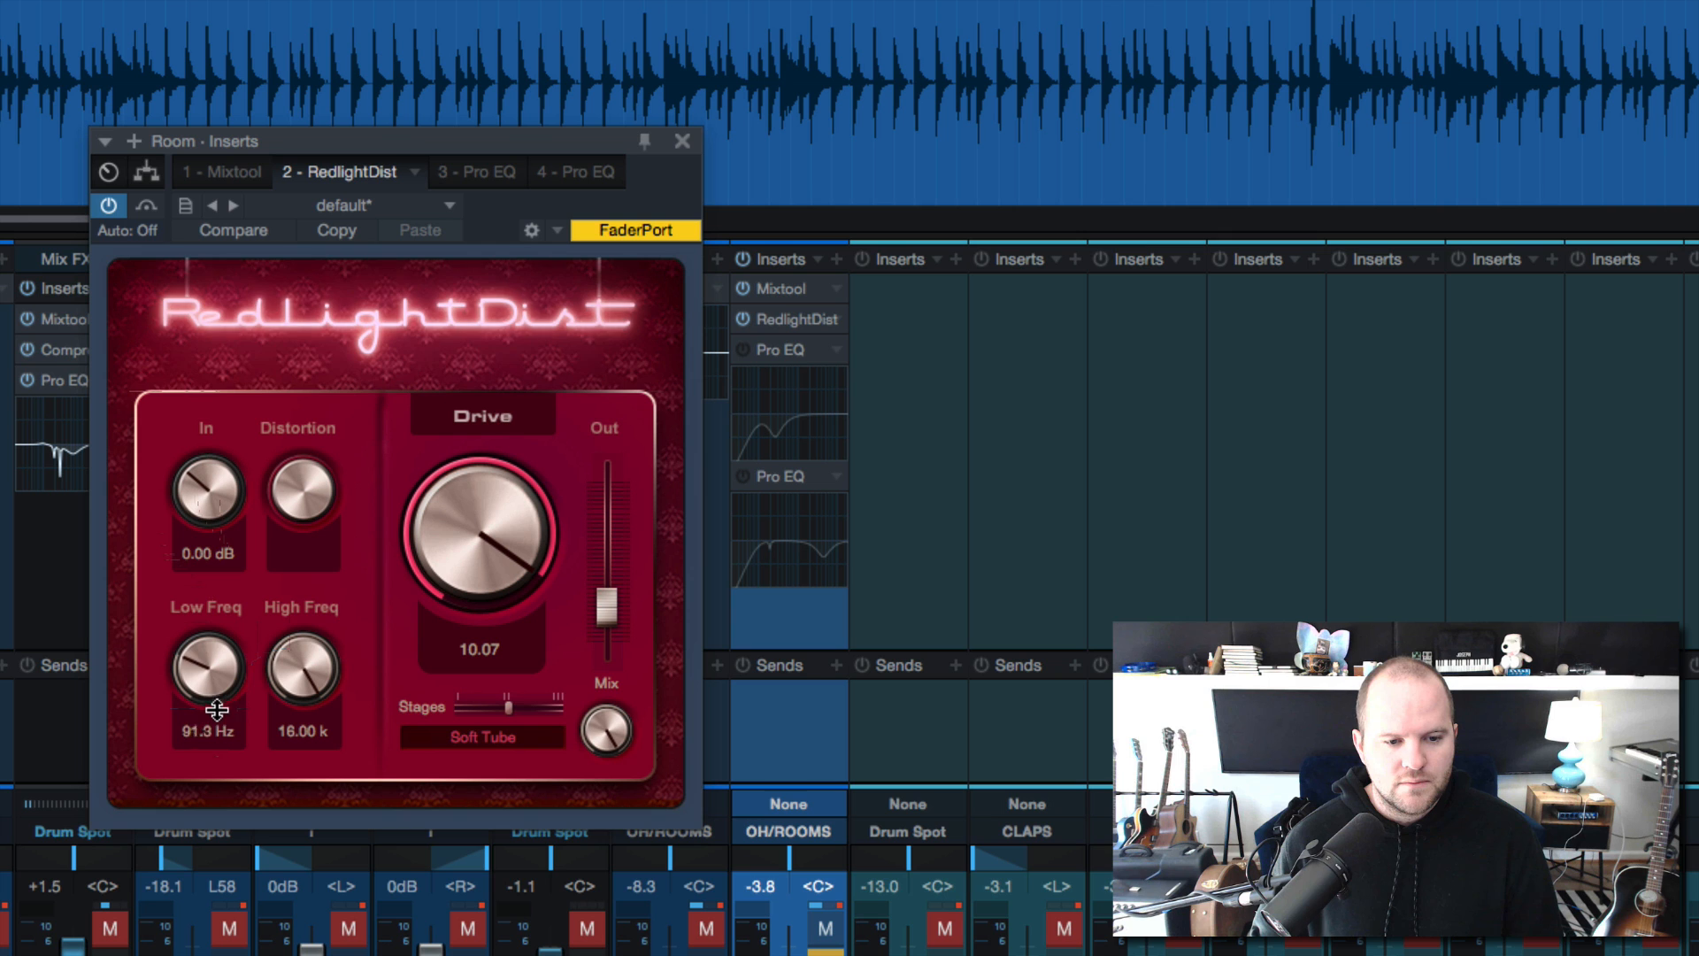
{"action": "left_click_drag", "start_coordinate": [224, 733], "coordinate": [232, 827]}
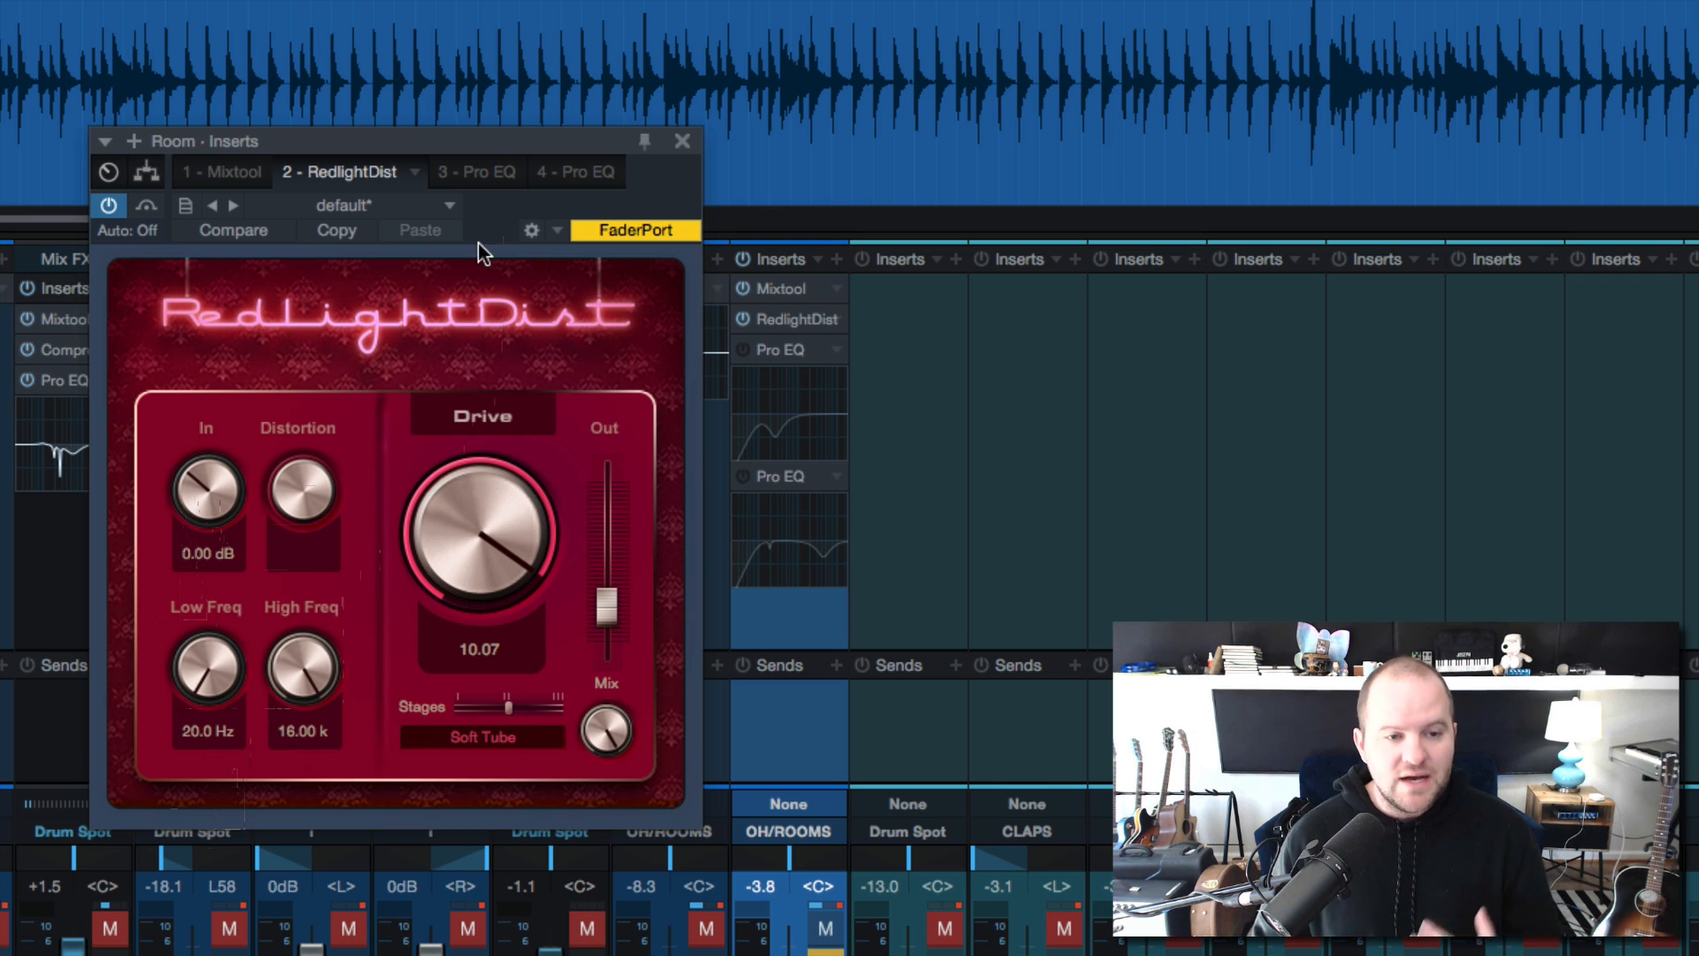
Re-enable the Room track's second Pro EQ, sweep its low cut frequency, settle on 85.3 Hz, and close the plug-in window
{"action": "left_click", "coordinate": [574, 174]}
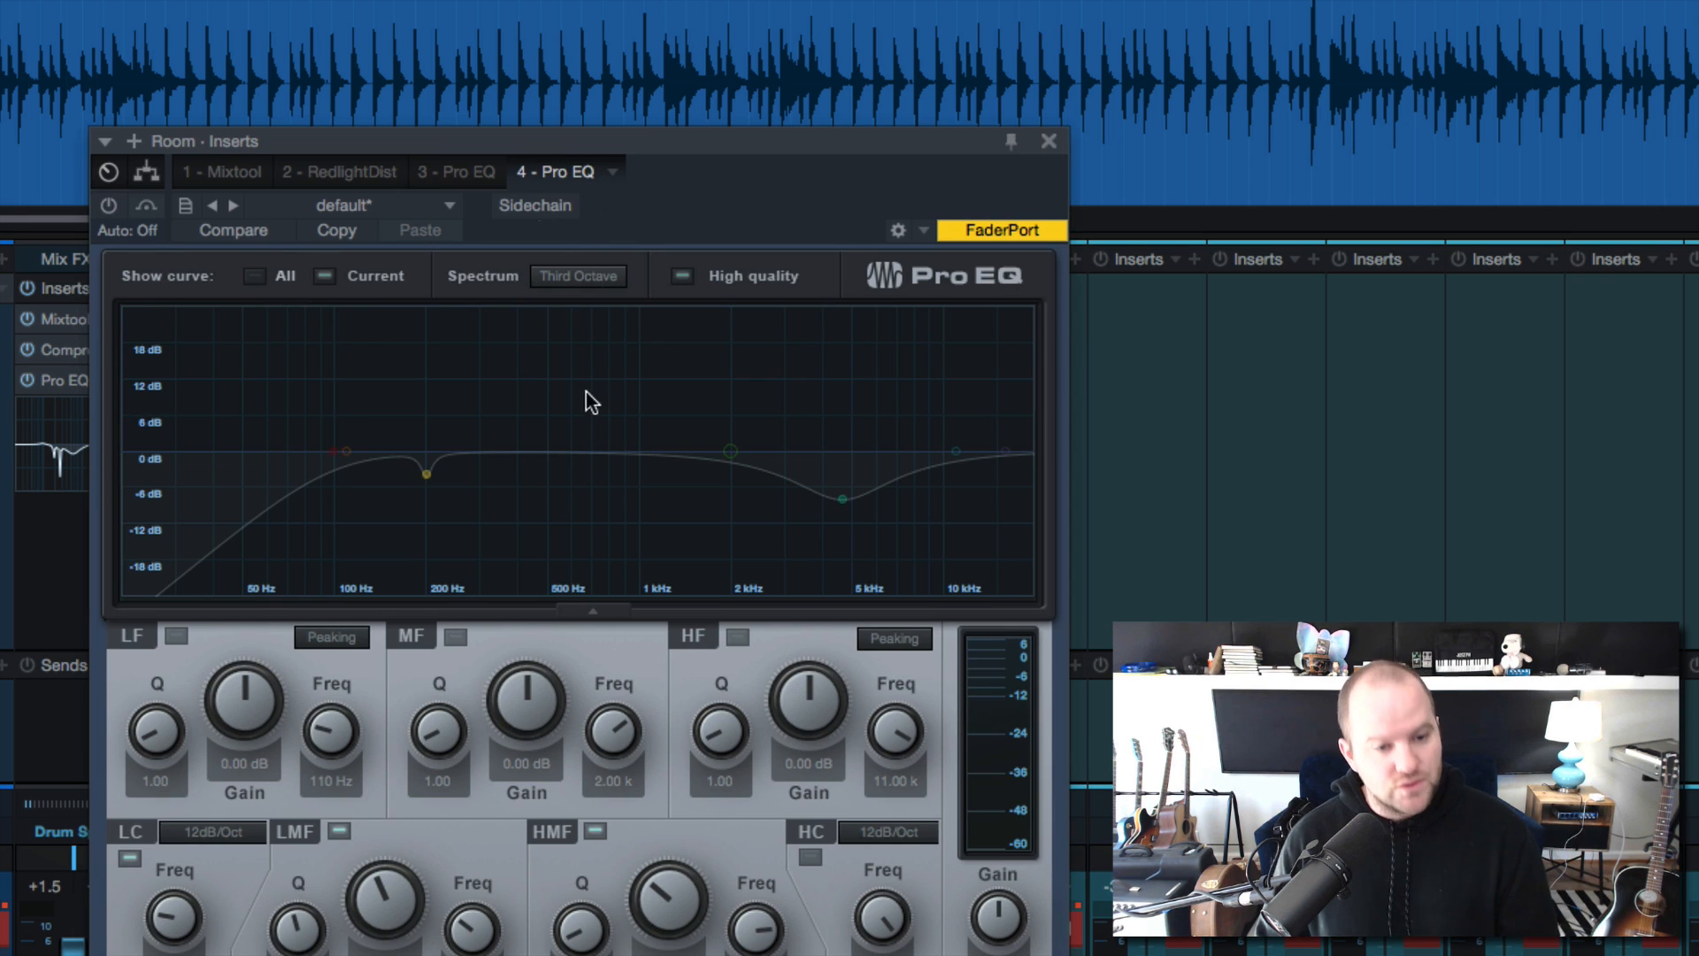
{"action": "left_click", "coordinate": [109, 206]}
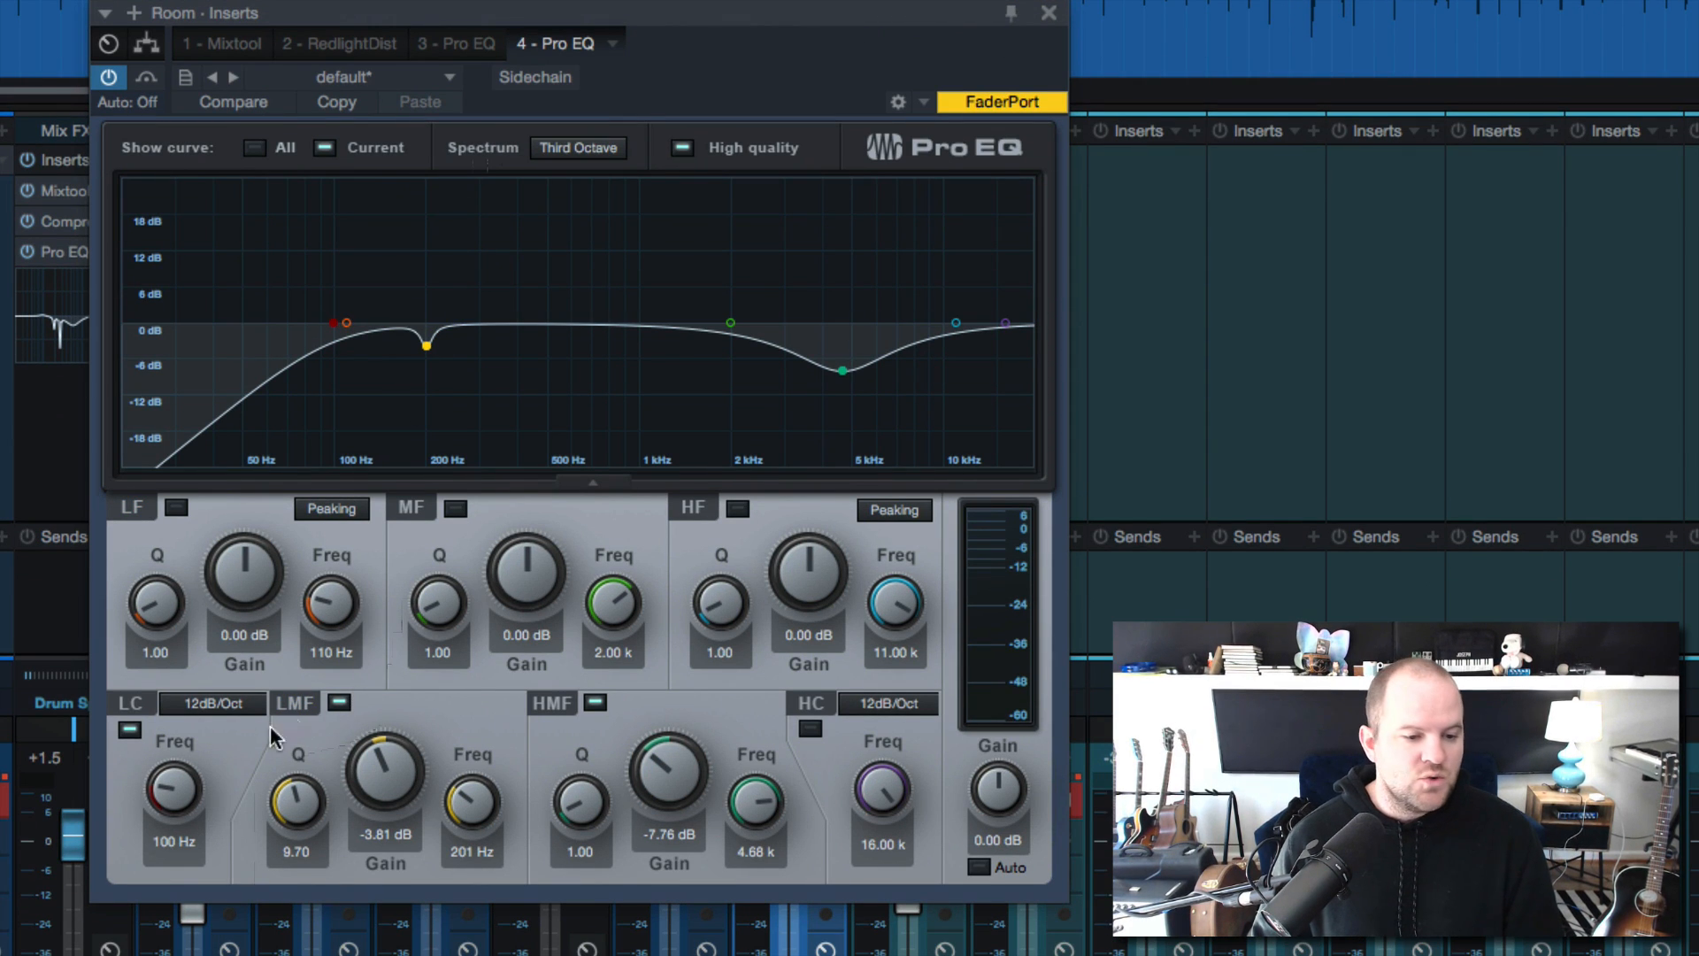
{"action": "left_click_drag", "start_coordinate": [162, 800], "coordinate": [179, 834]}
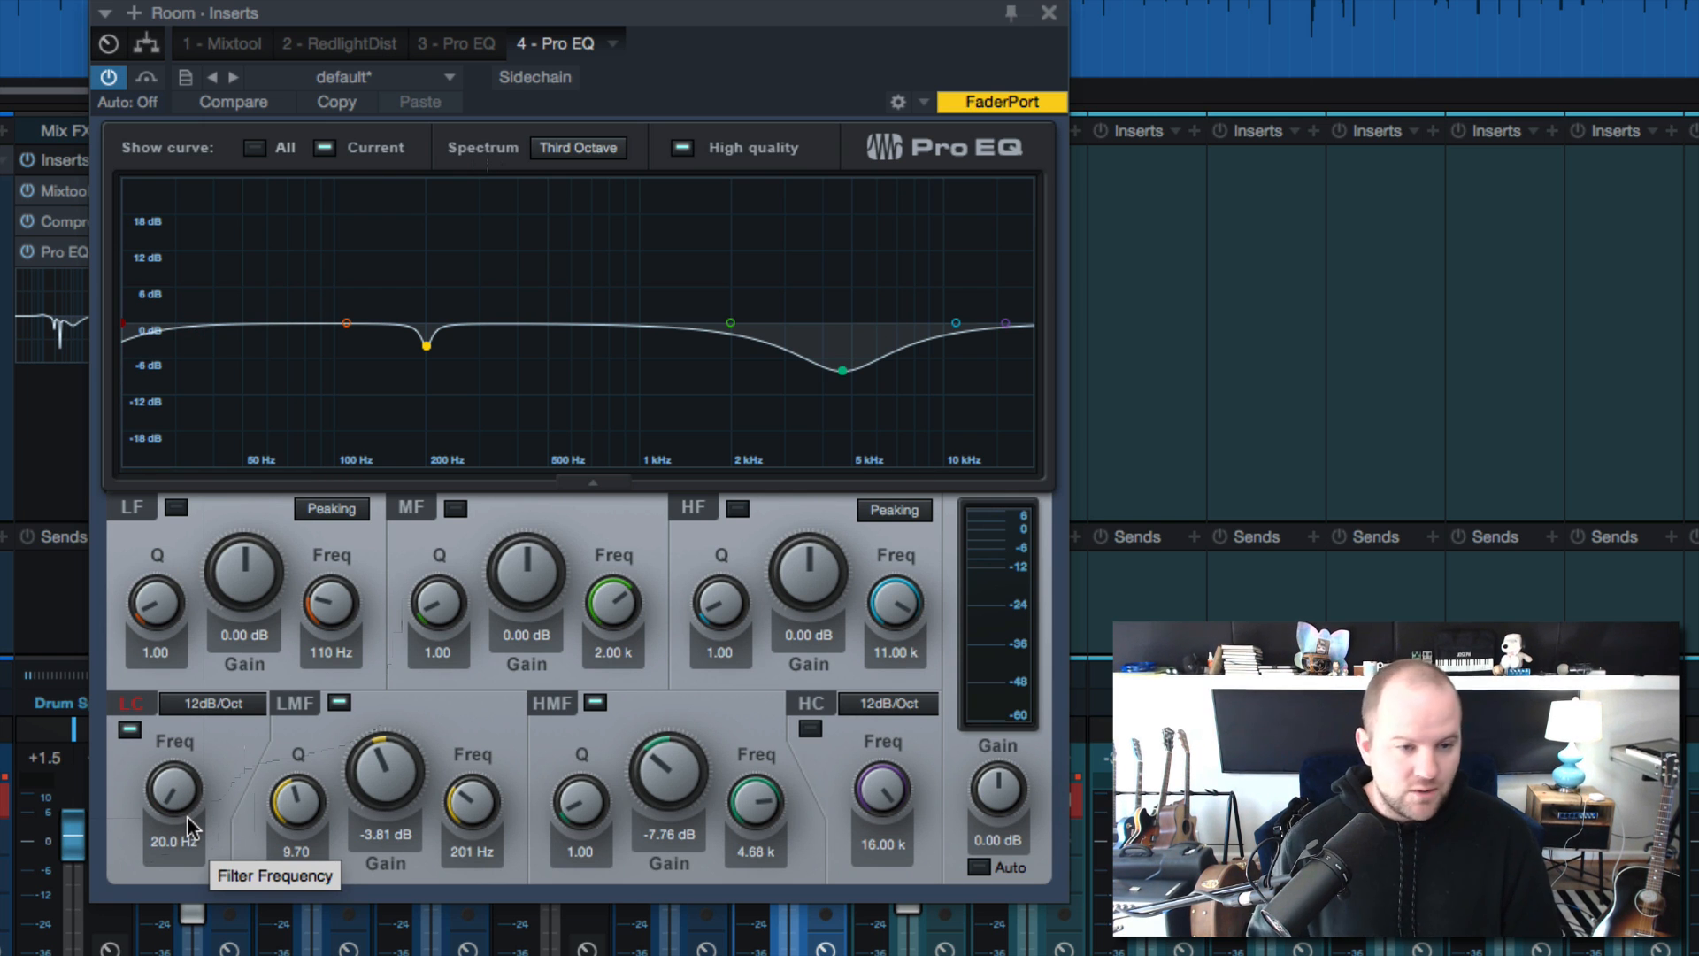
{"action": "key", "text": "space"}
{"action": "left_click_drag", "start_coordinate": [184, 803], "coordinate": [143, 684]}
{"action": "key", "text": "space"}
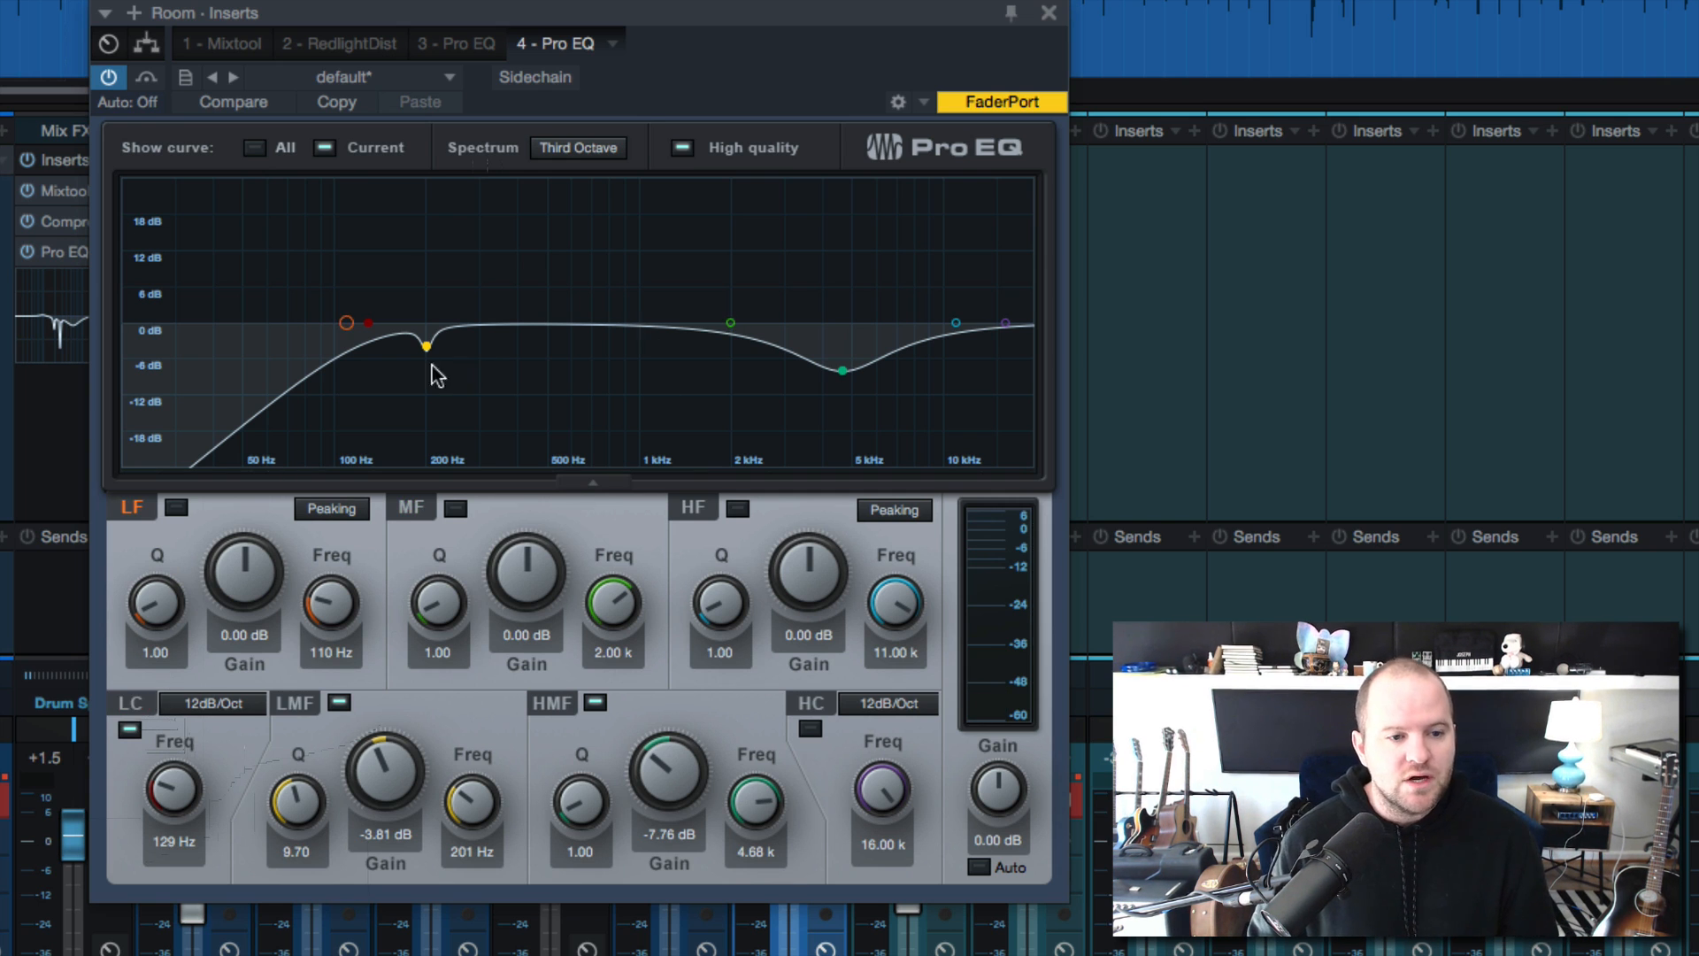
{"action": "scroll", "coordinate": [174, 788], "scroll_direction": "down", "scroll_amount": 5}
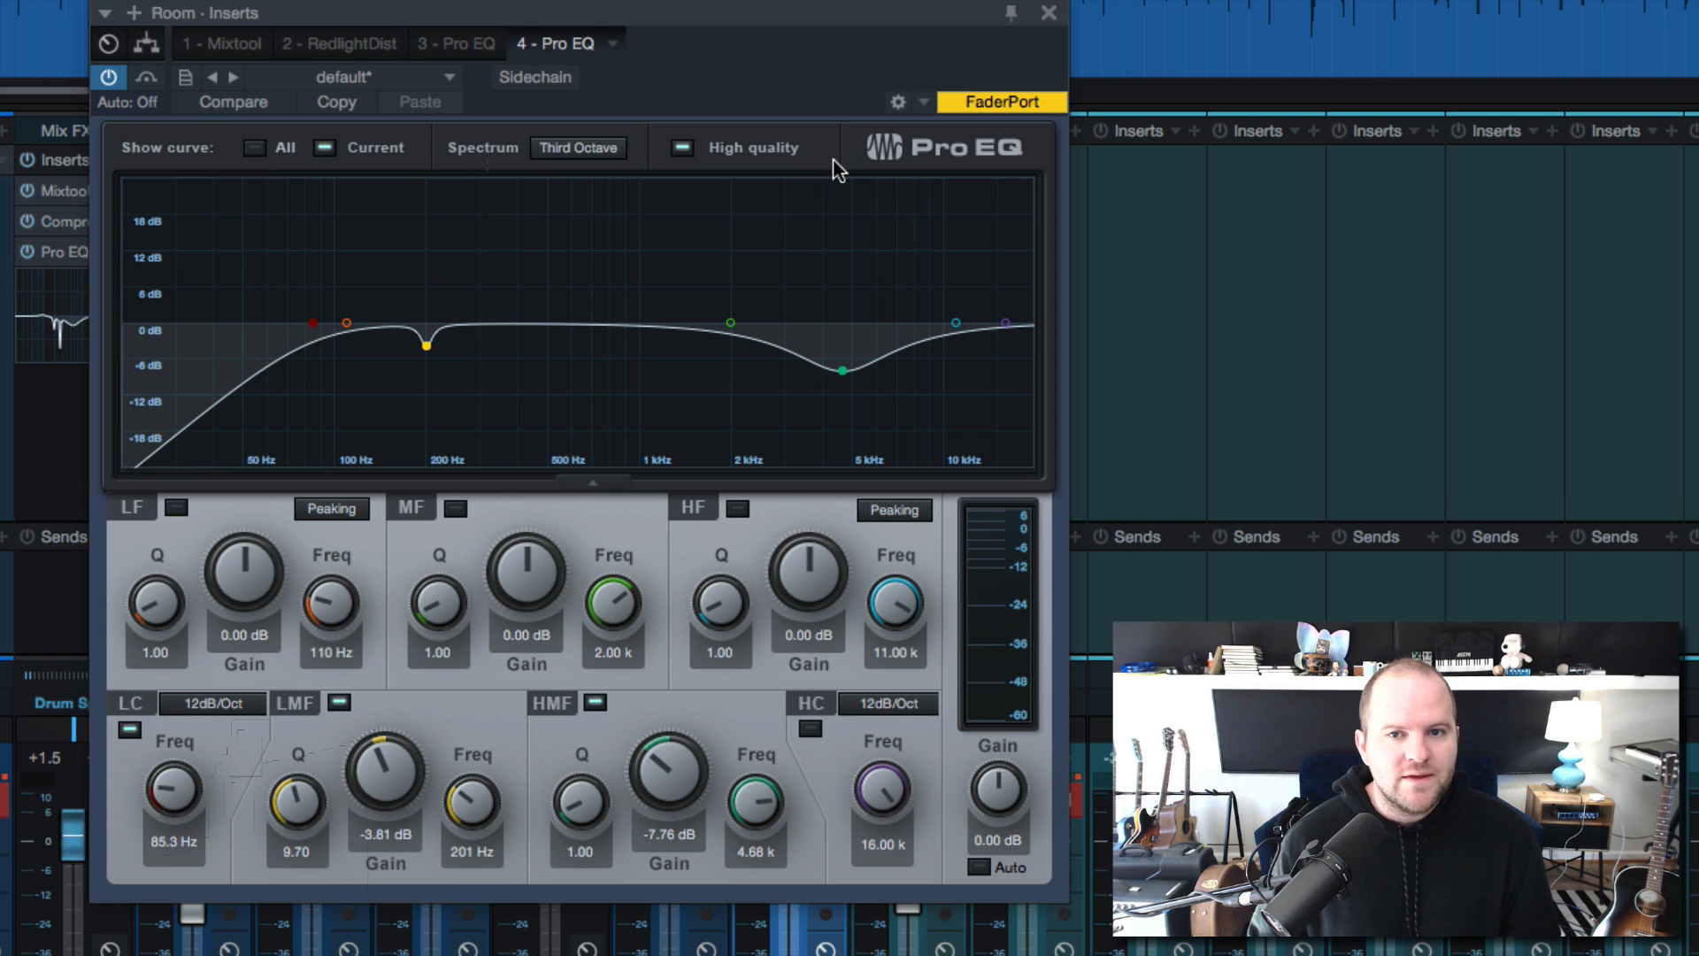
{"action": "left_click", "coordinate": [1043, 14]}
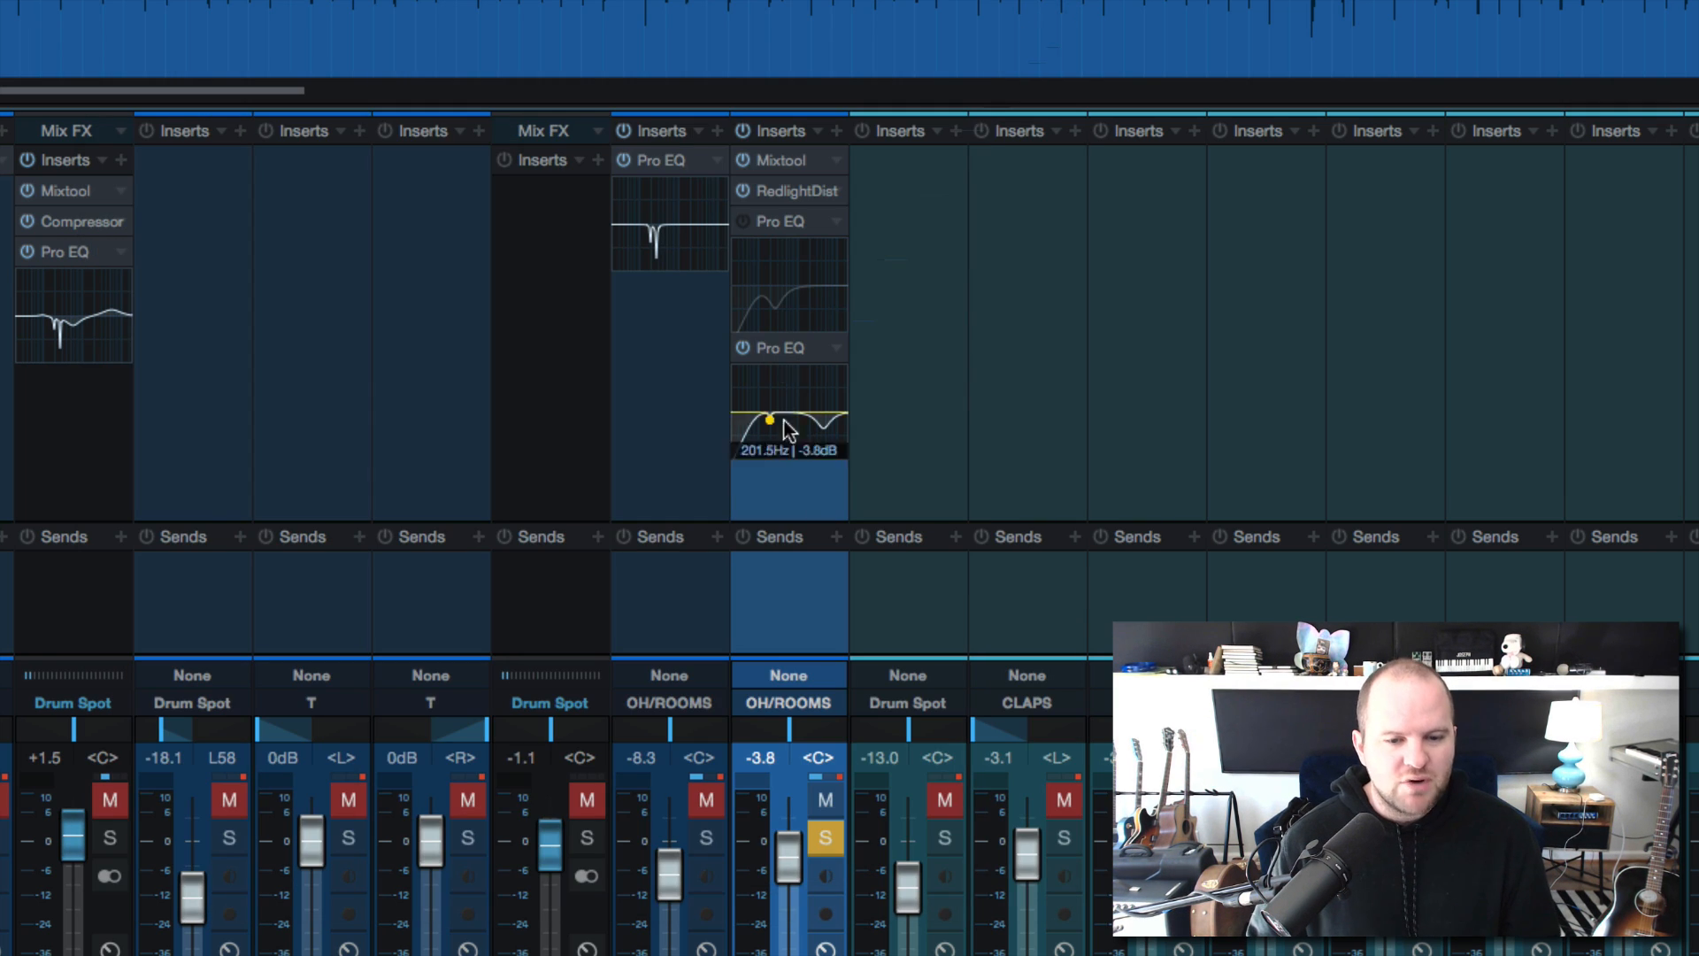
Clear the Room track's solo, solo the DRUMS bus, and listen to the drums again from just after bar 6
{"action": "left_click", "coordinate": [837, 834]}
{"action": "left_click", "coordinate": [826, 841]}
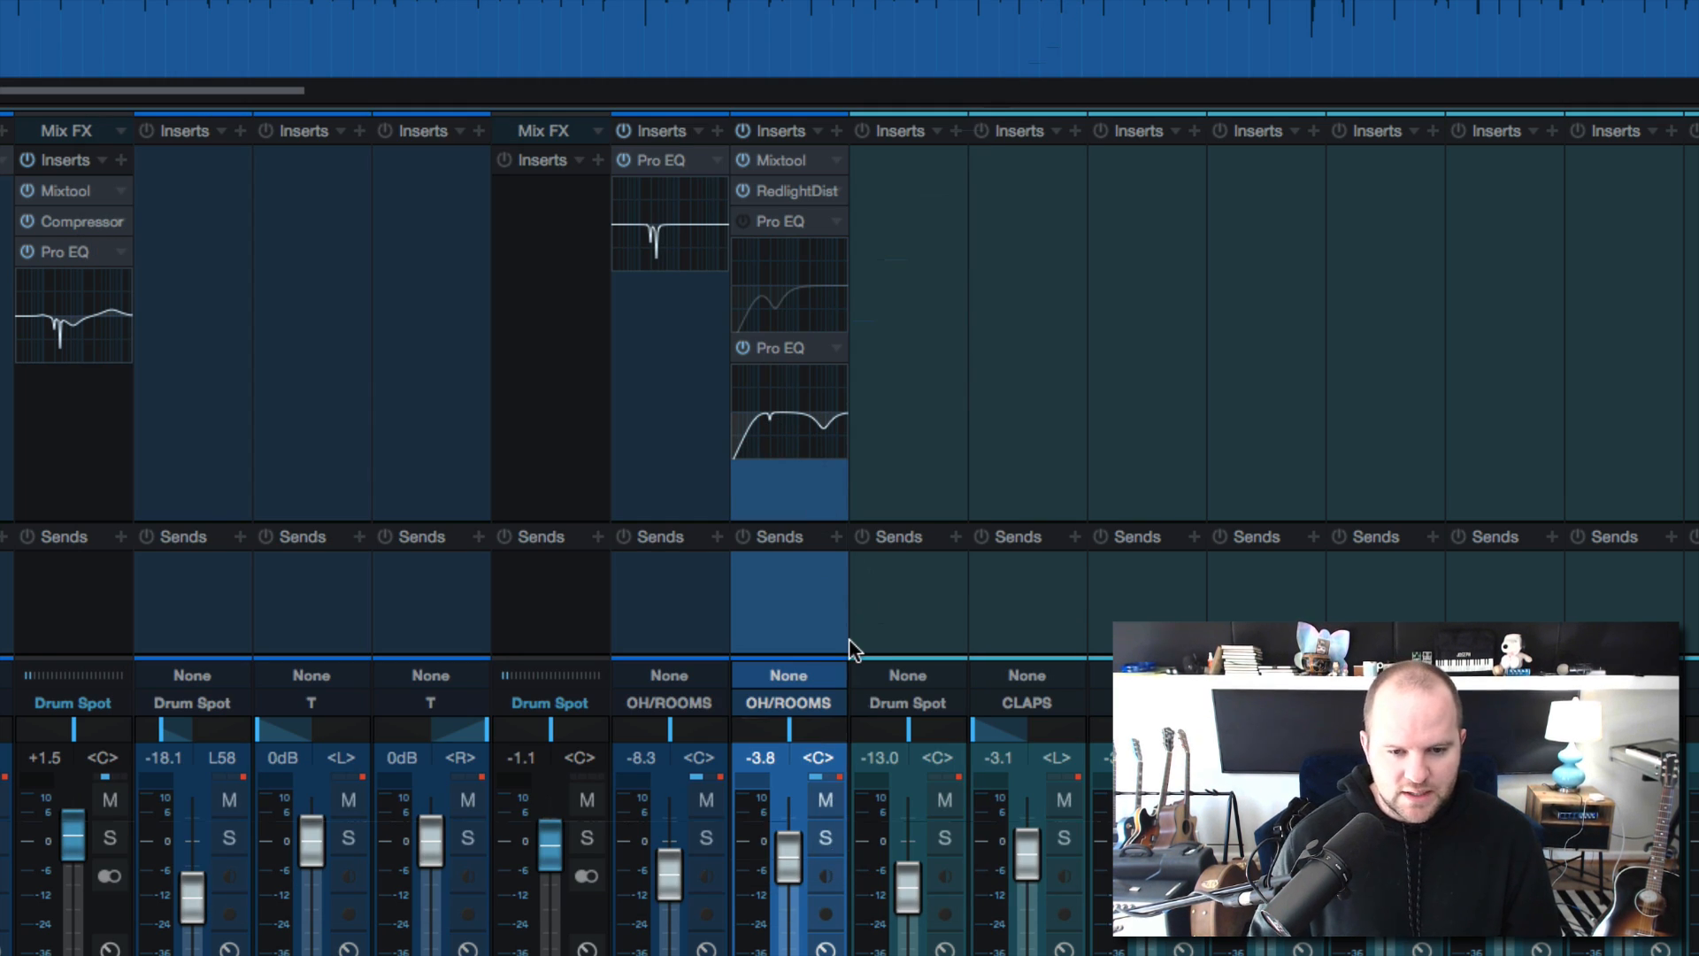
{"action": "scroll", "coordinate": [575, 690], "scroll_direction": "right", "scroll_amount": 10}
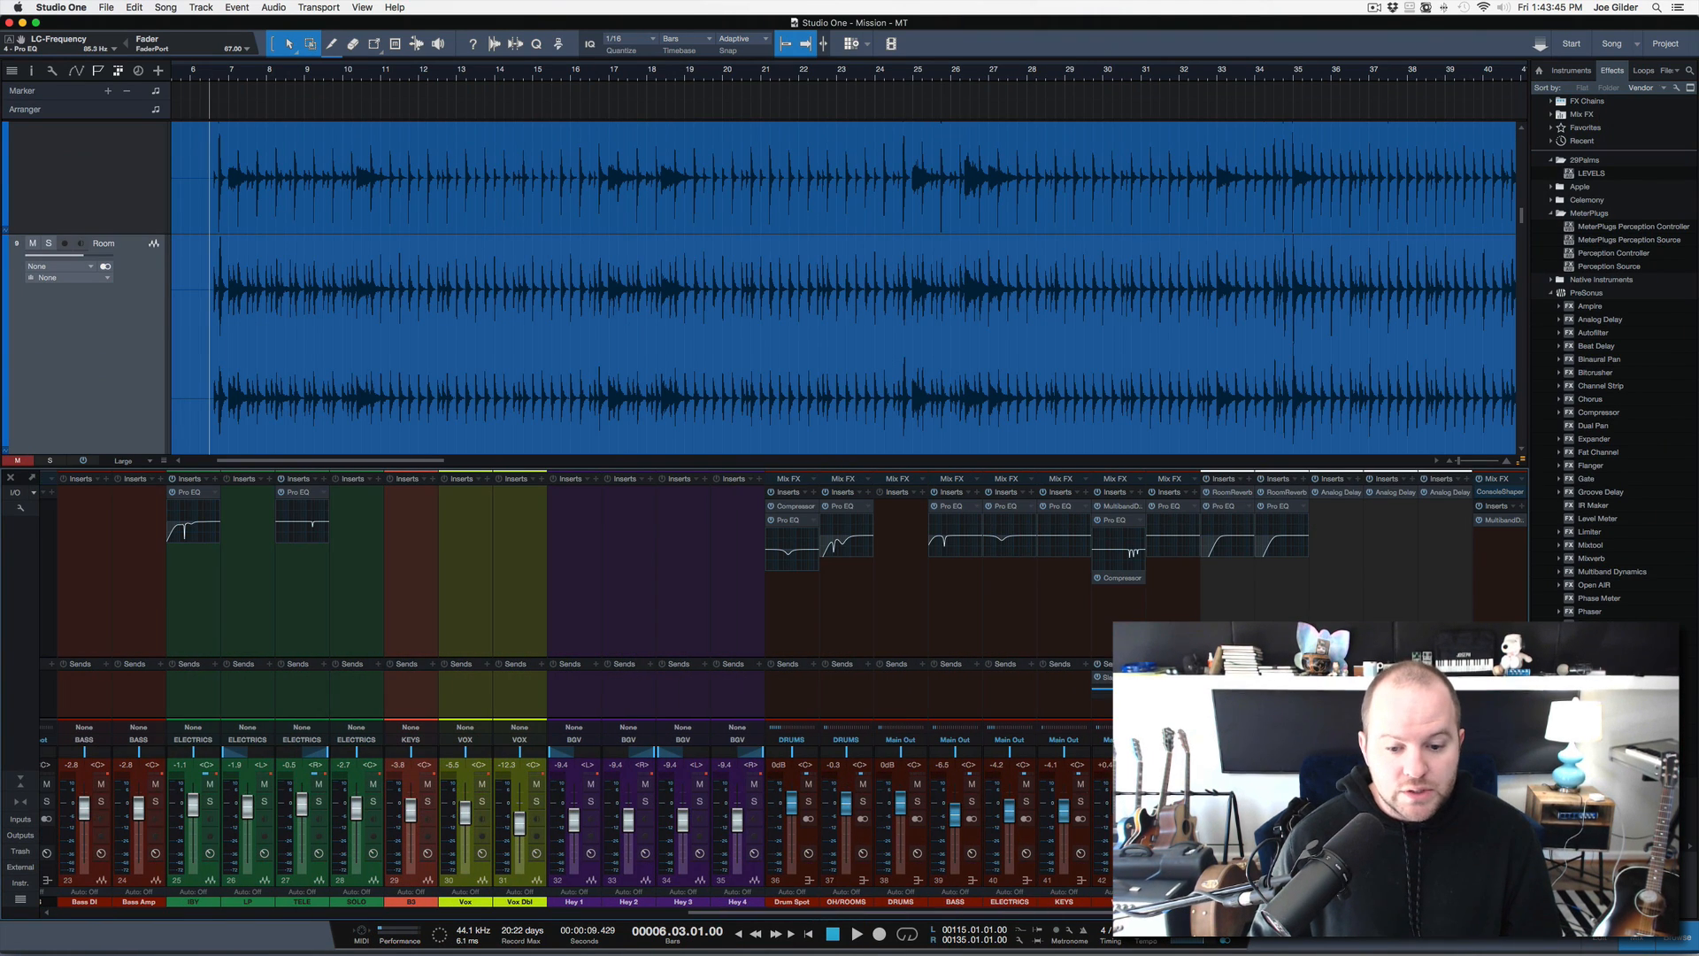
{"action": "left_click", "coordinate": [917, 802]}
{"action": "key", "text": "space"}
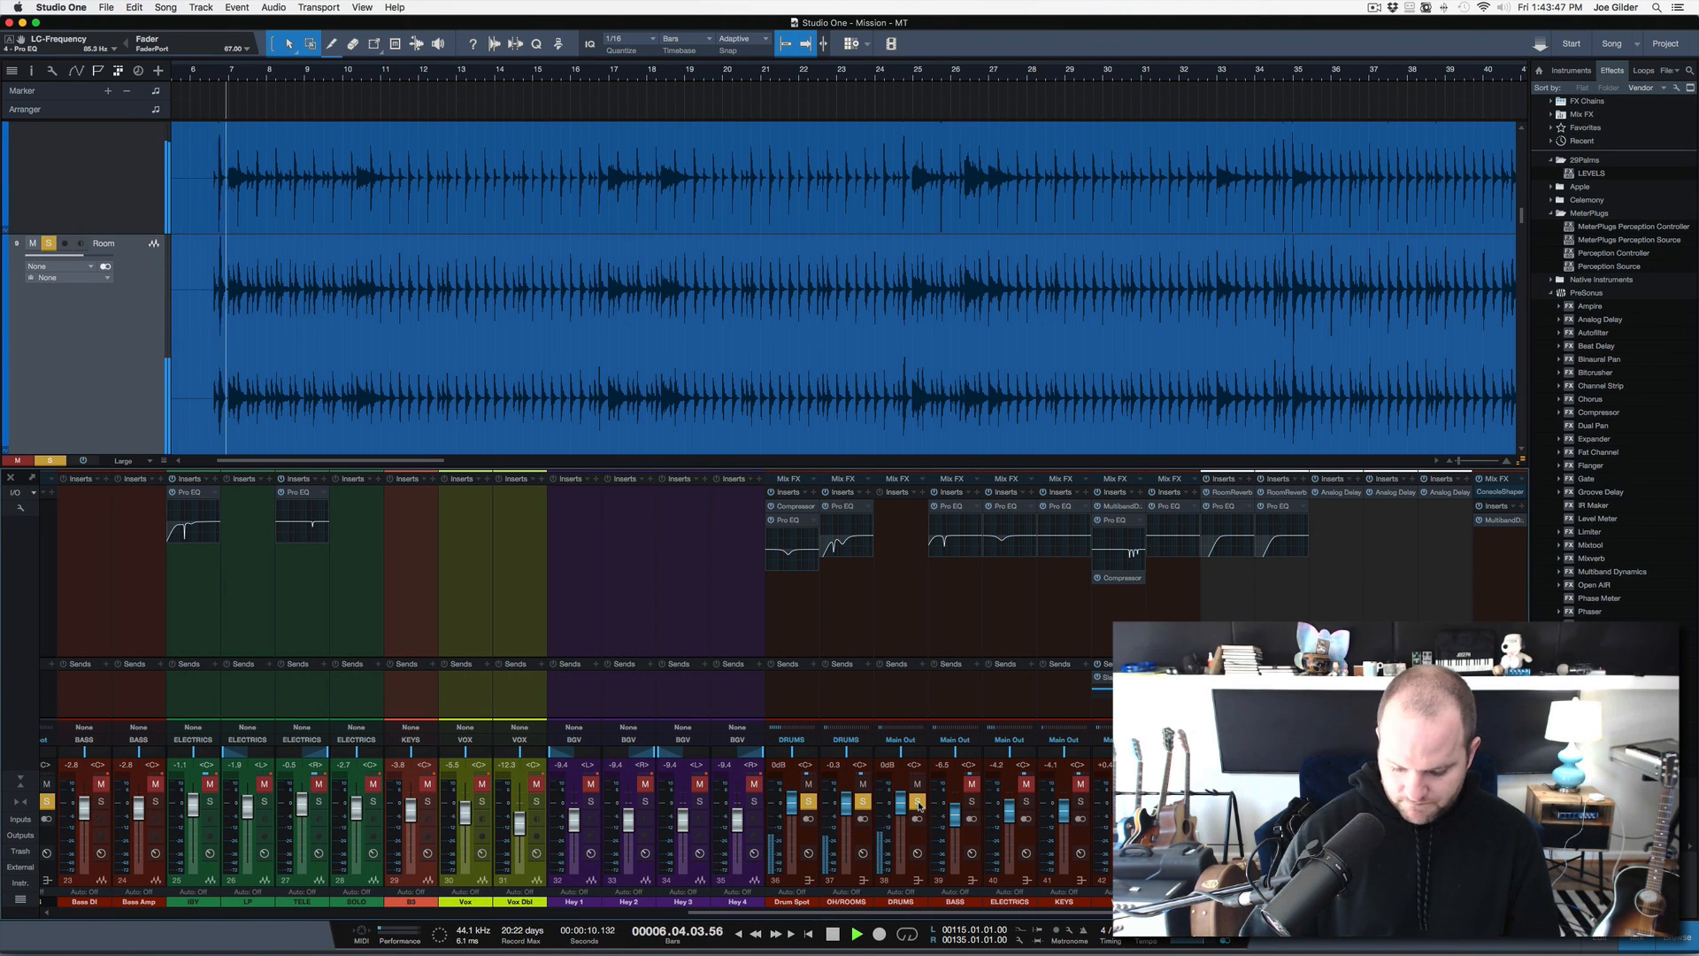
{"action": "scroll", "coordinate": [608, 583], "scroll_direction": "left", "scroll_amount": 8}
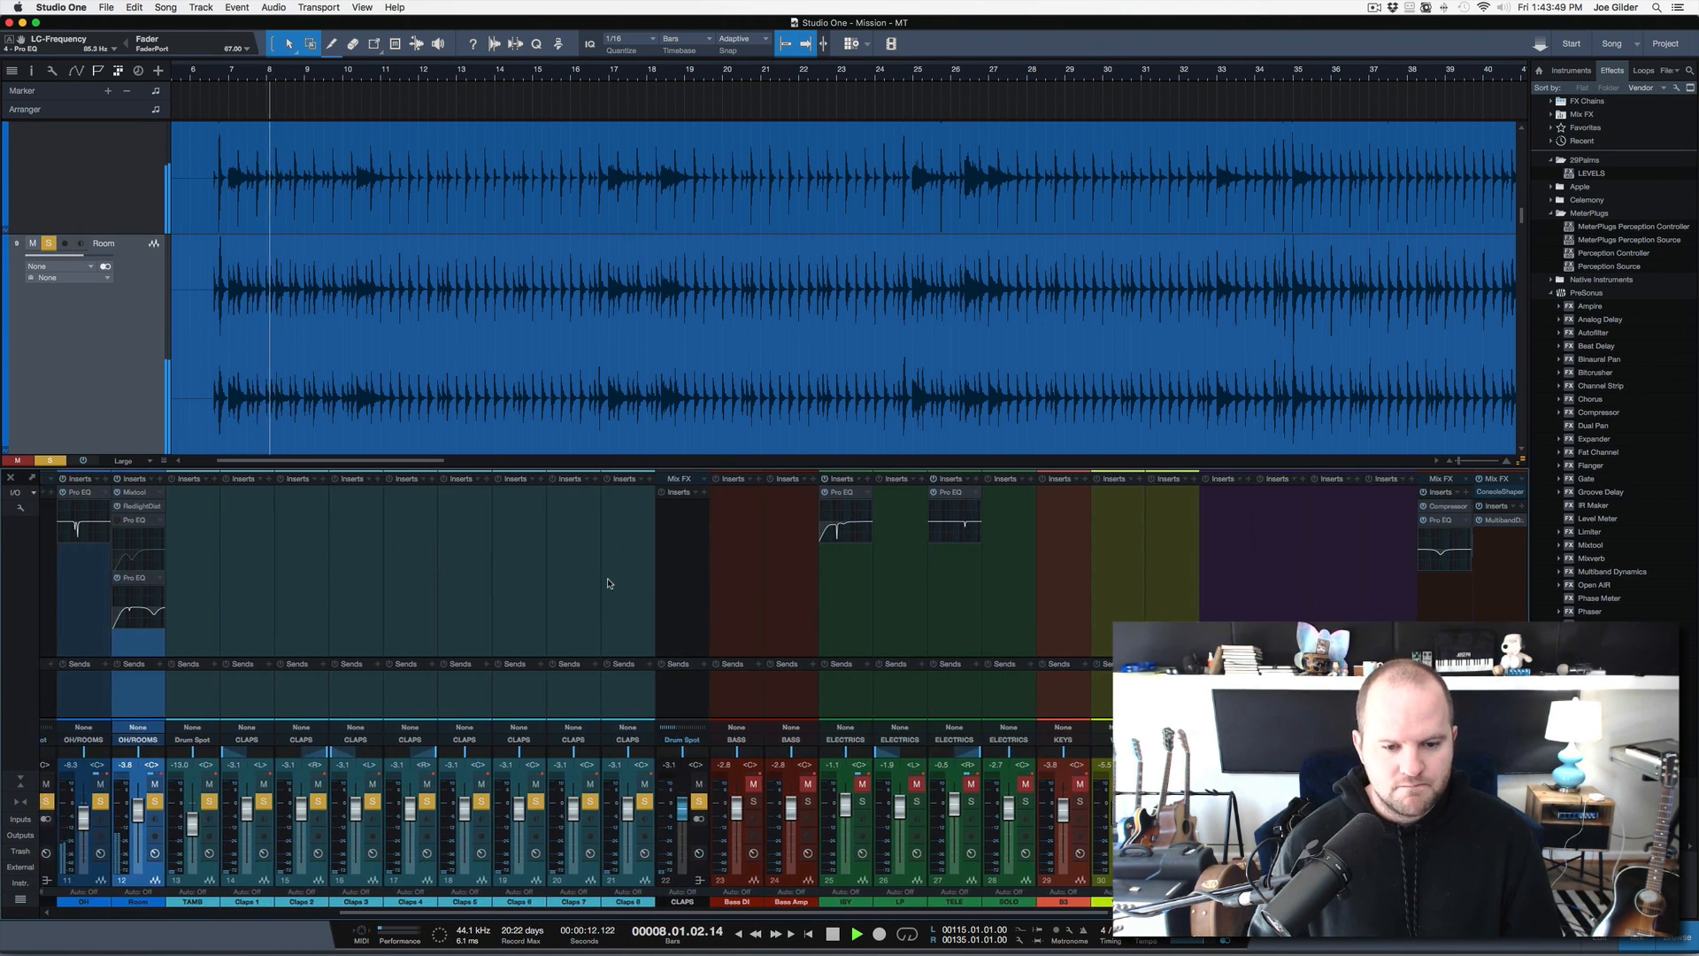
{"action": "scroll", "coordinate": [469, 642], "scroll_direction": "left", "scroll_amount": 2}
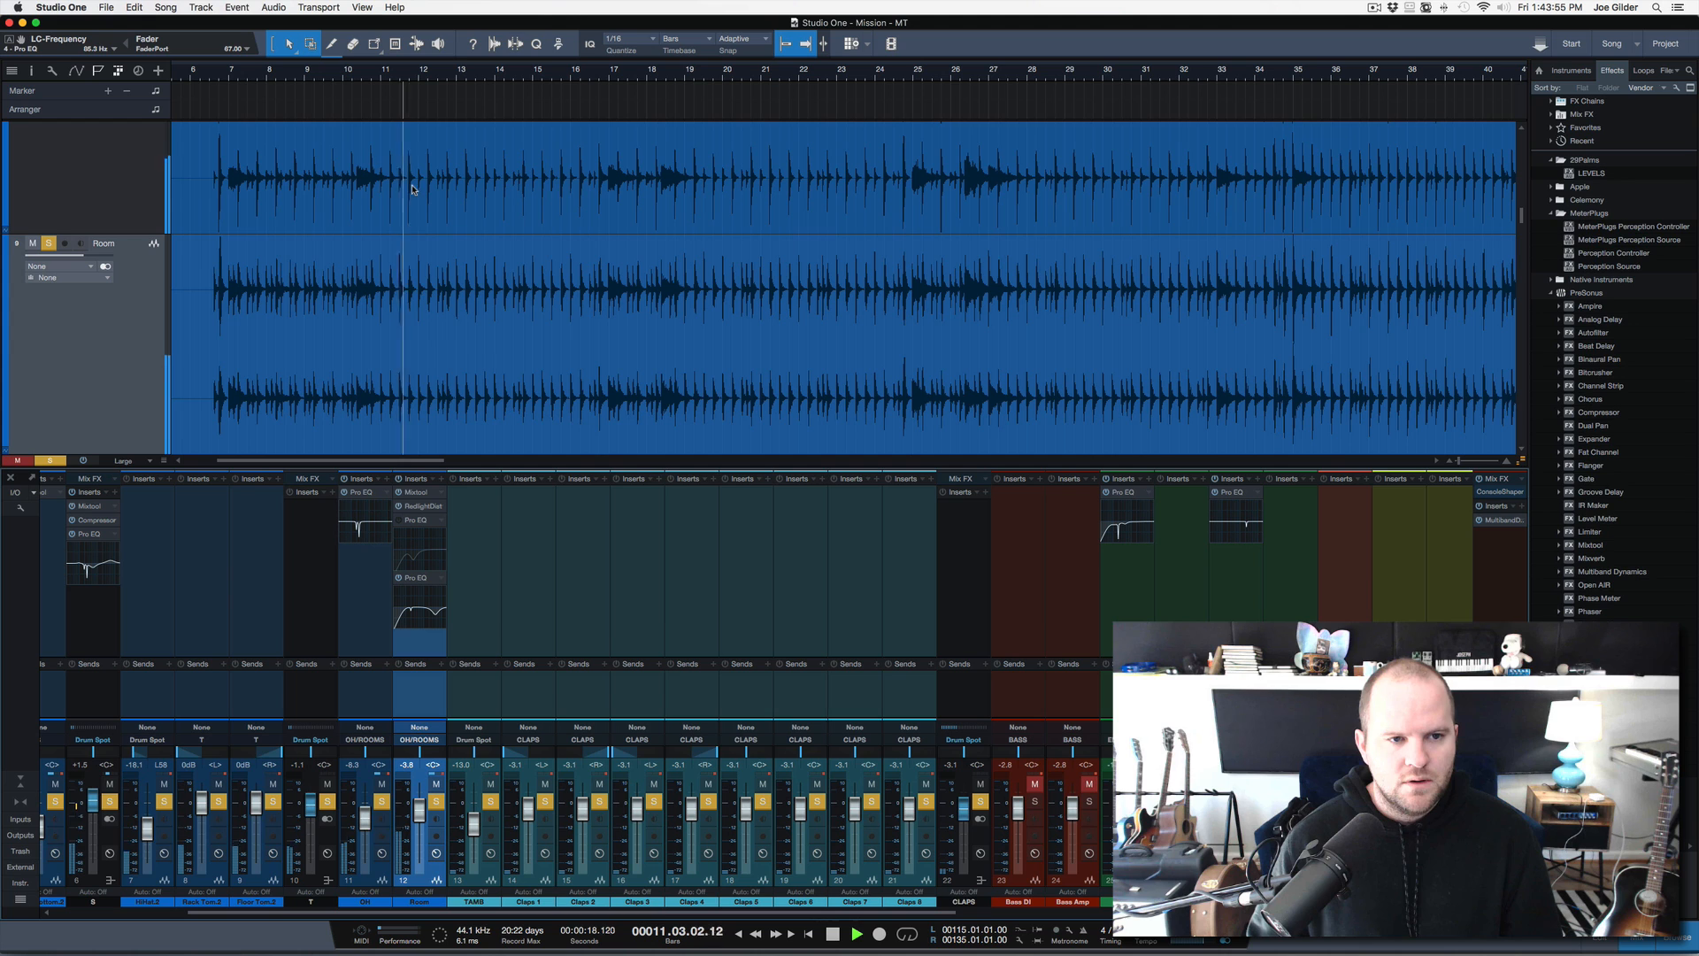
{"action": "left_click", "coordinate": [210, 73]}
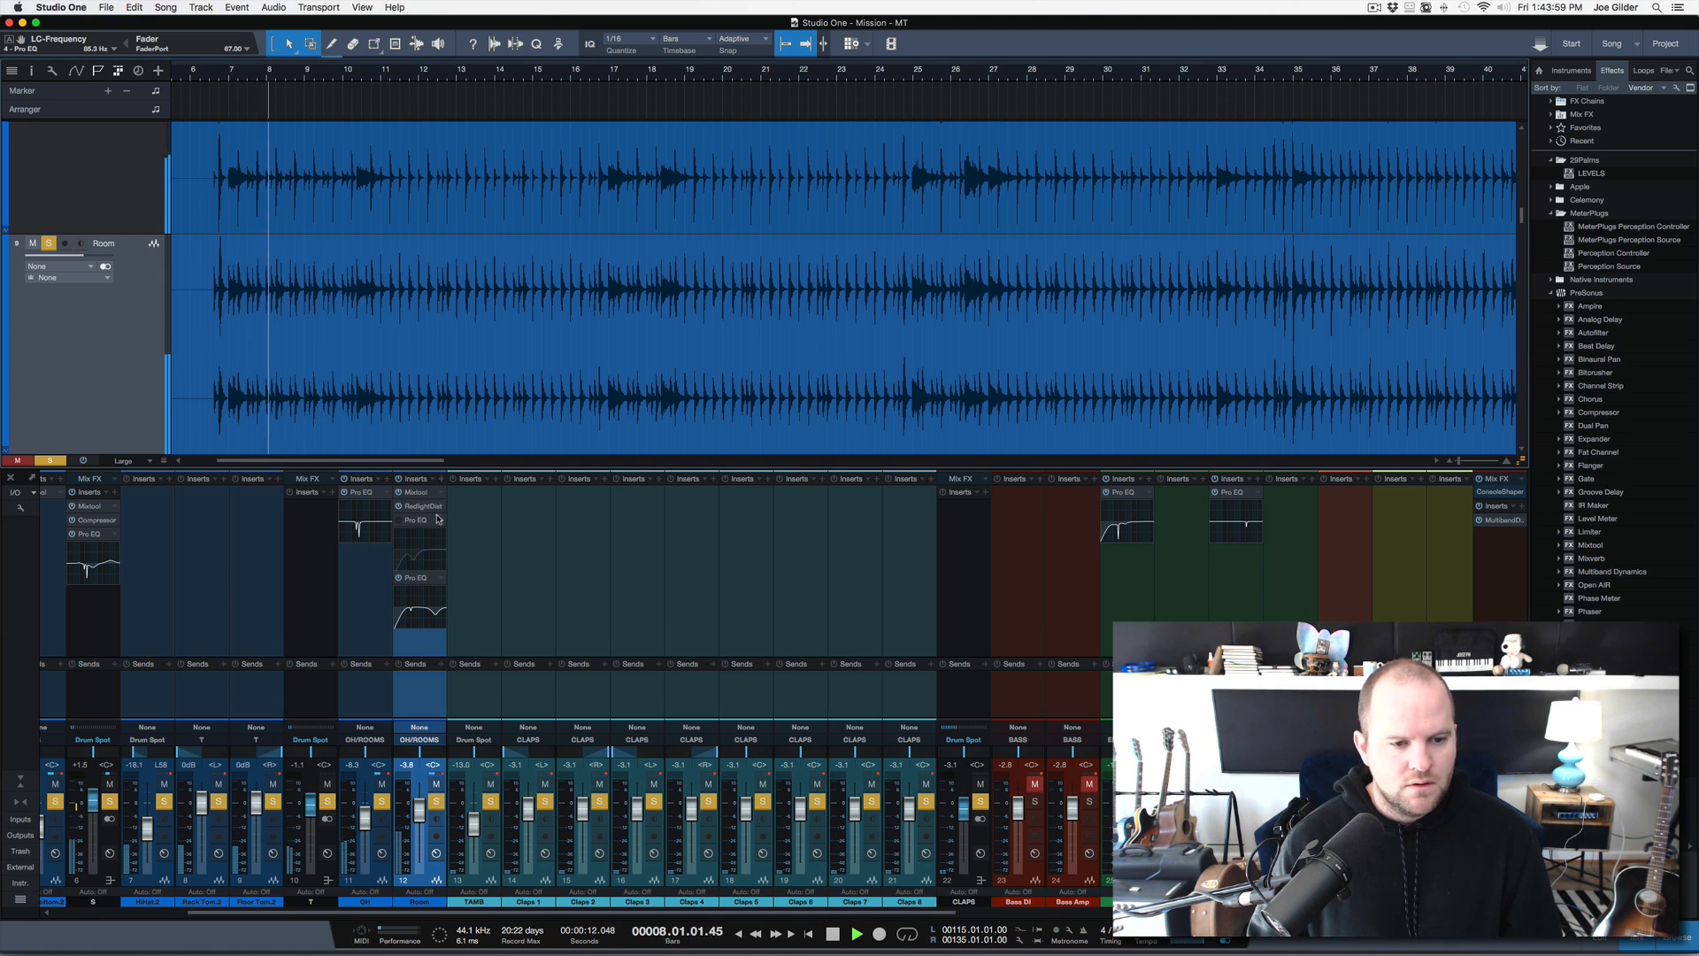
Fine-tune the low cut frequency of the Room track's second Pro EQ against the playing drums, and stop playback
{"action": "double_click", "coordinate": [412, 578]}
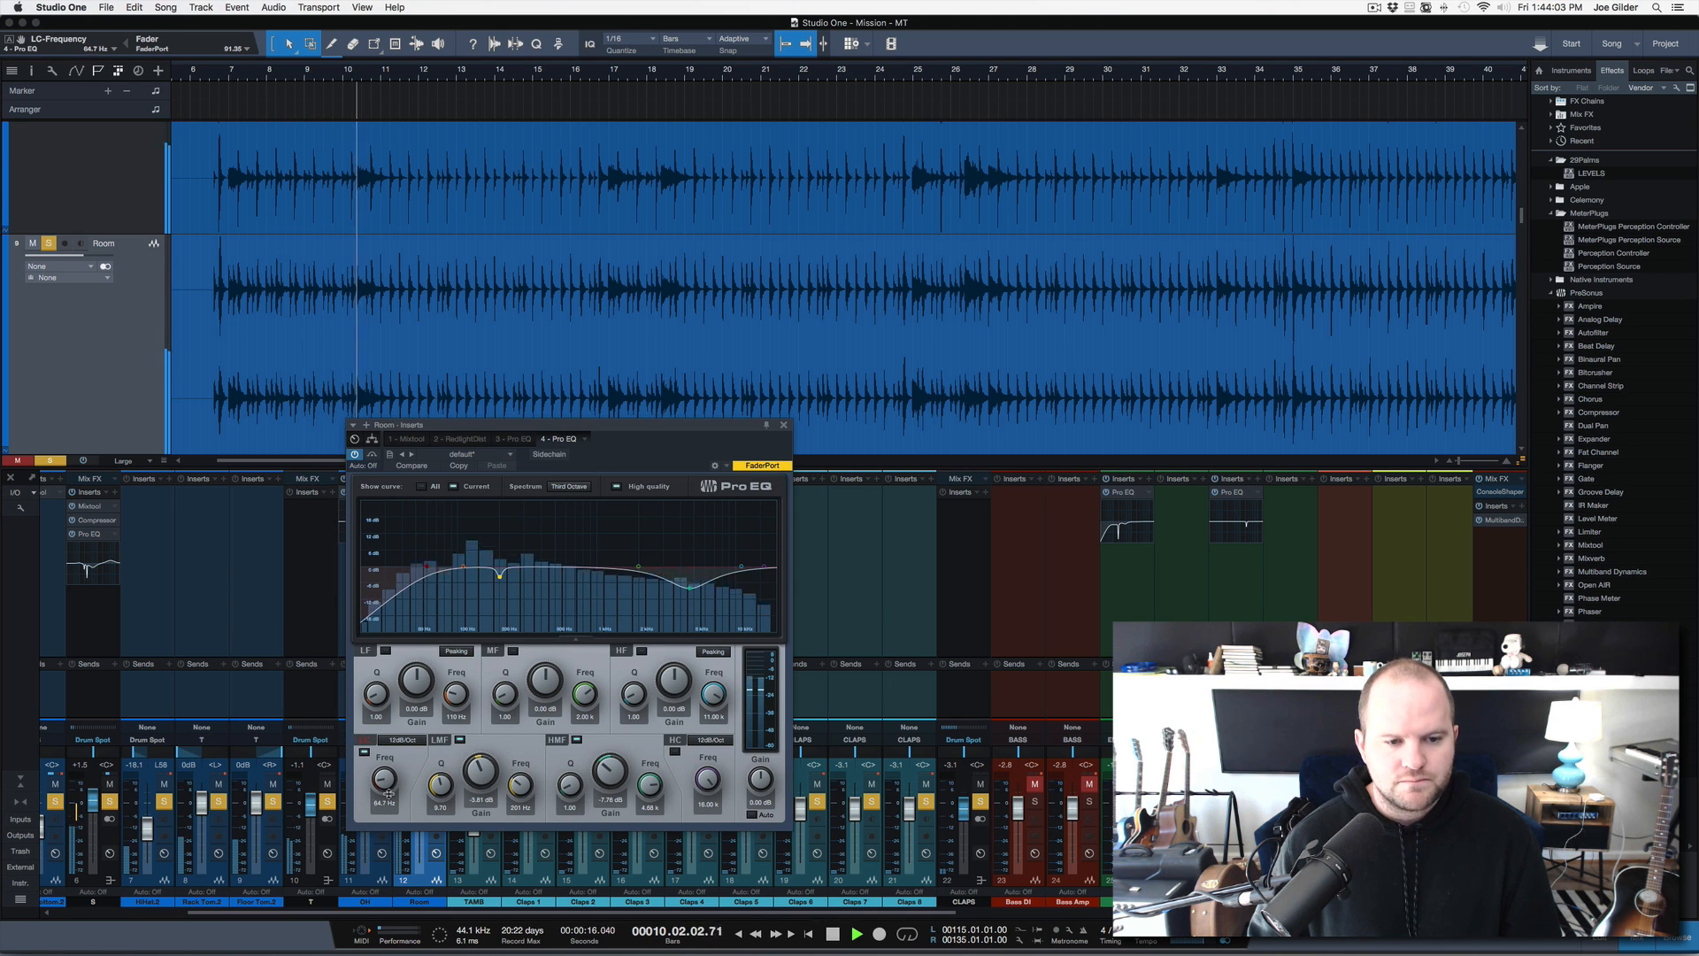
{"action": "left_click_drag", "start_coordinate": [384, 779], "coordinate": [390, 792]}
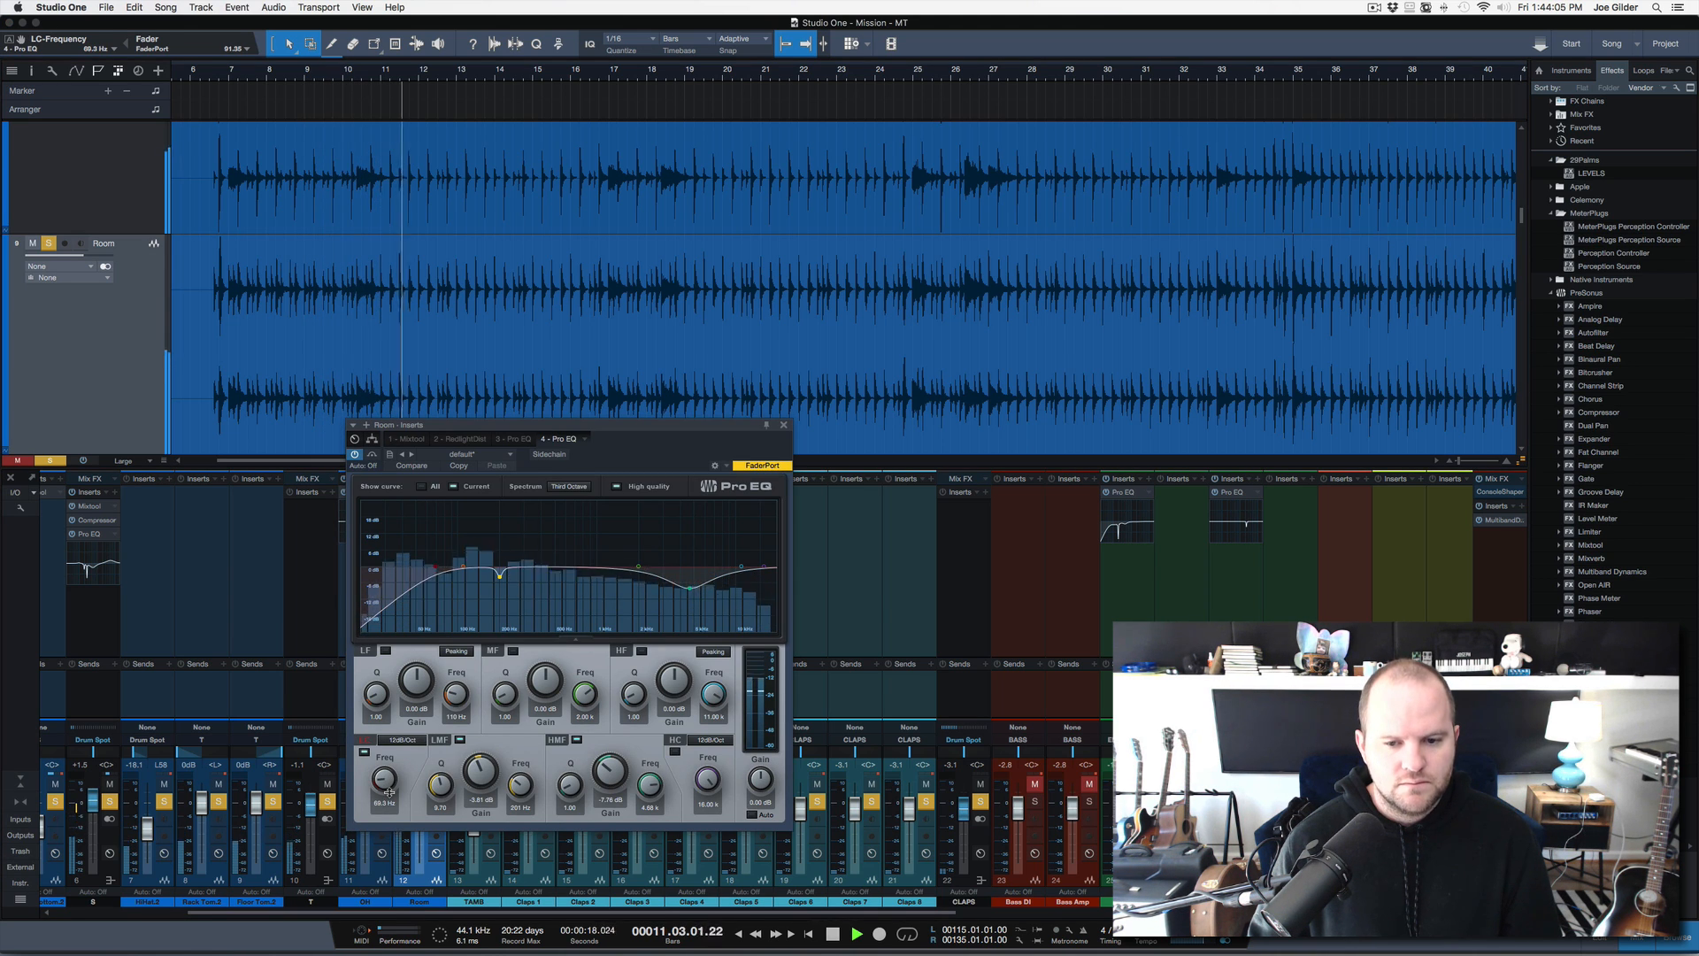
{"action": "key", "text": "space"}
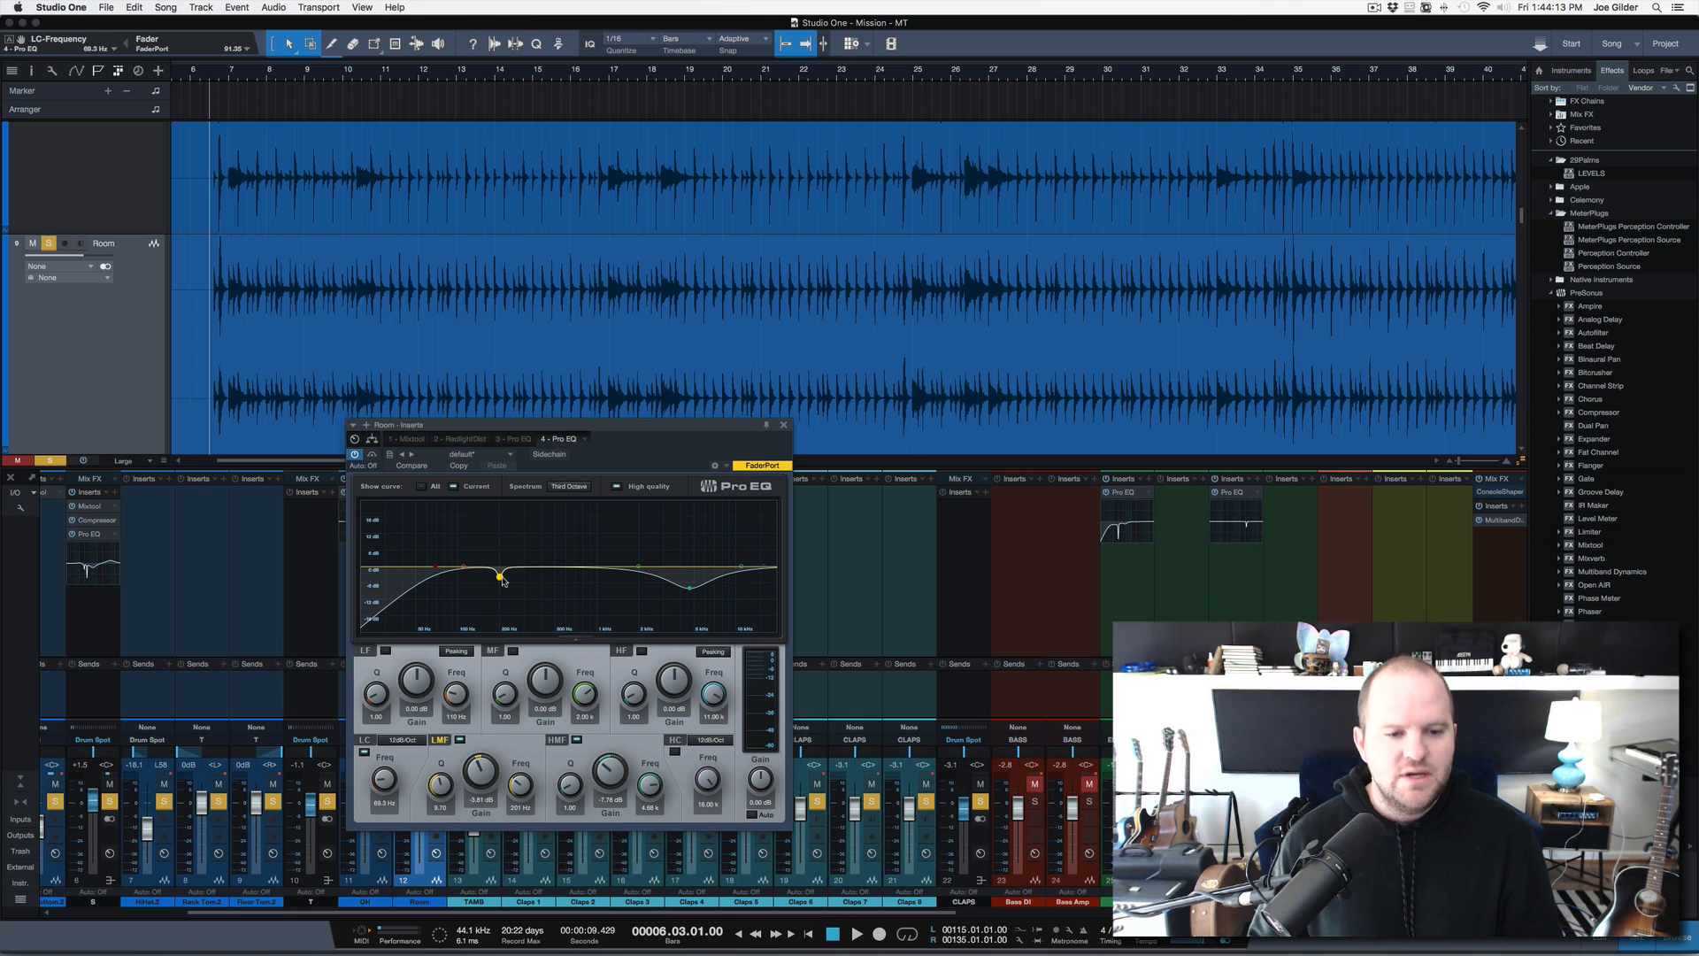
Sweep a boosted LMF band during drum playback, lower its frequency, widen it, and set its gain to -4.47 dB
{"action": "left_click_drag", "start_coordinate": [514, 527], "coordinate": [505, 525]}
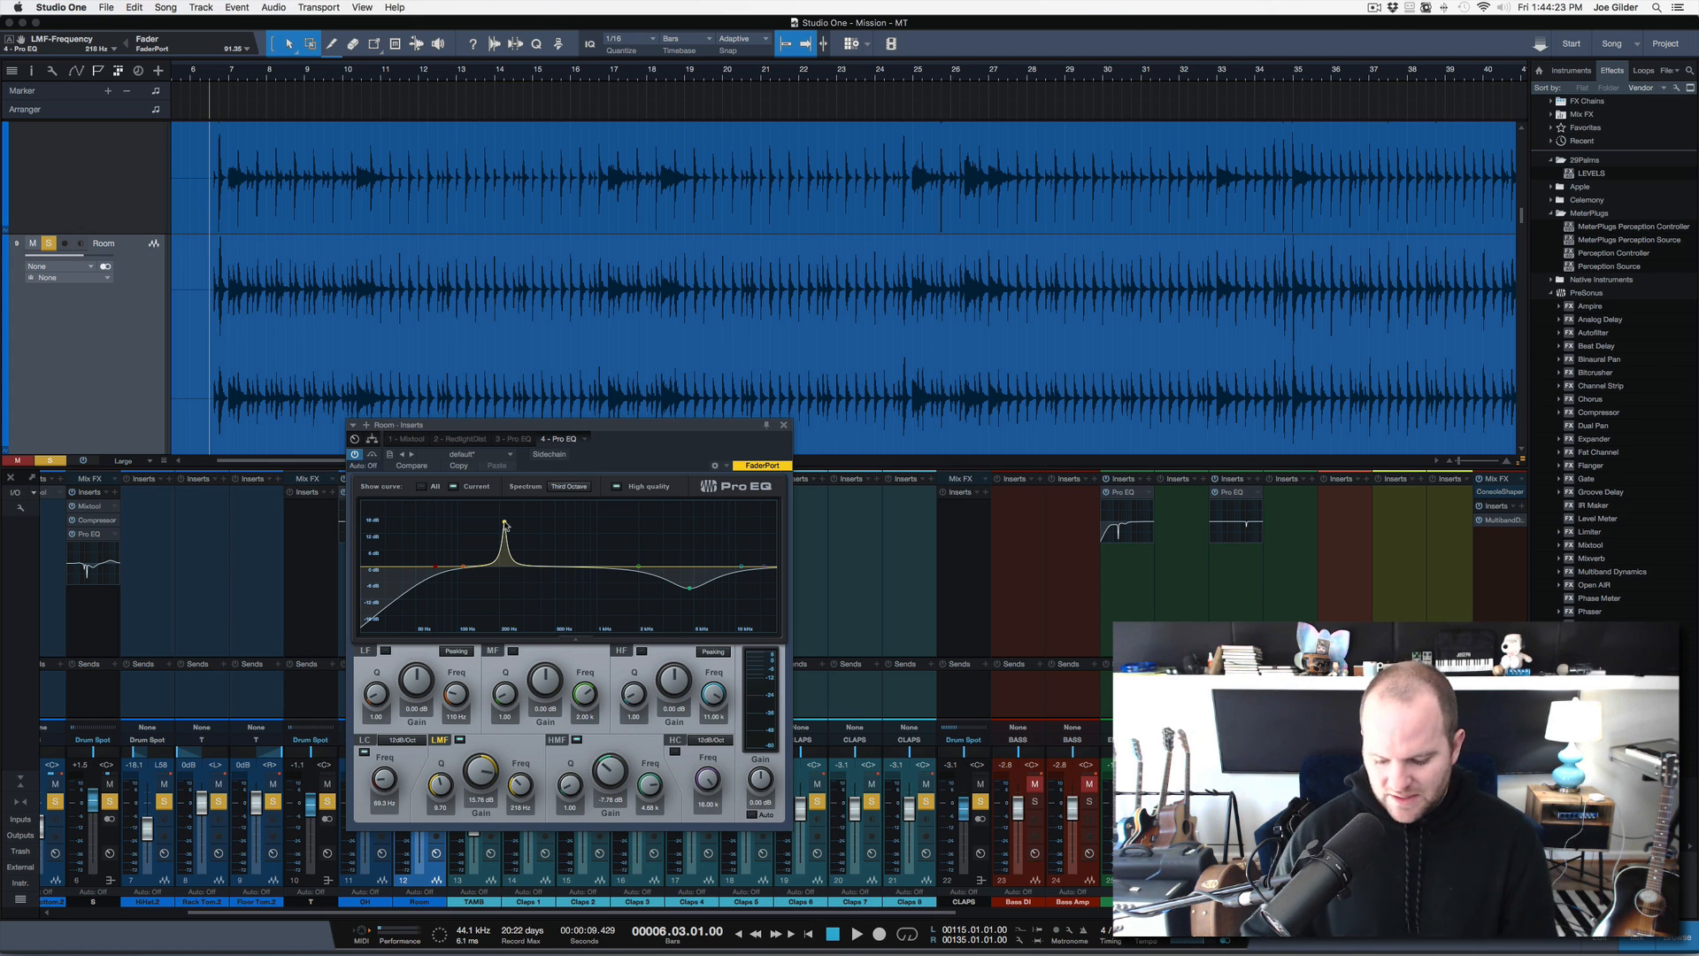
{"action": "key", "text": "space"}
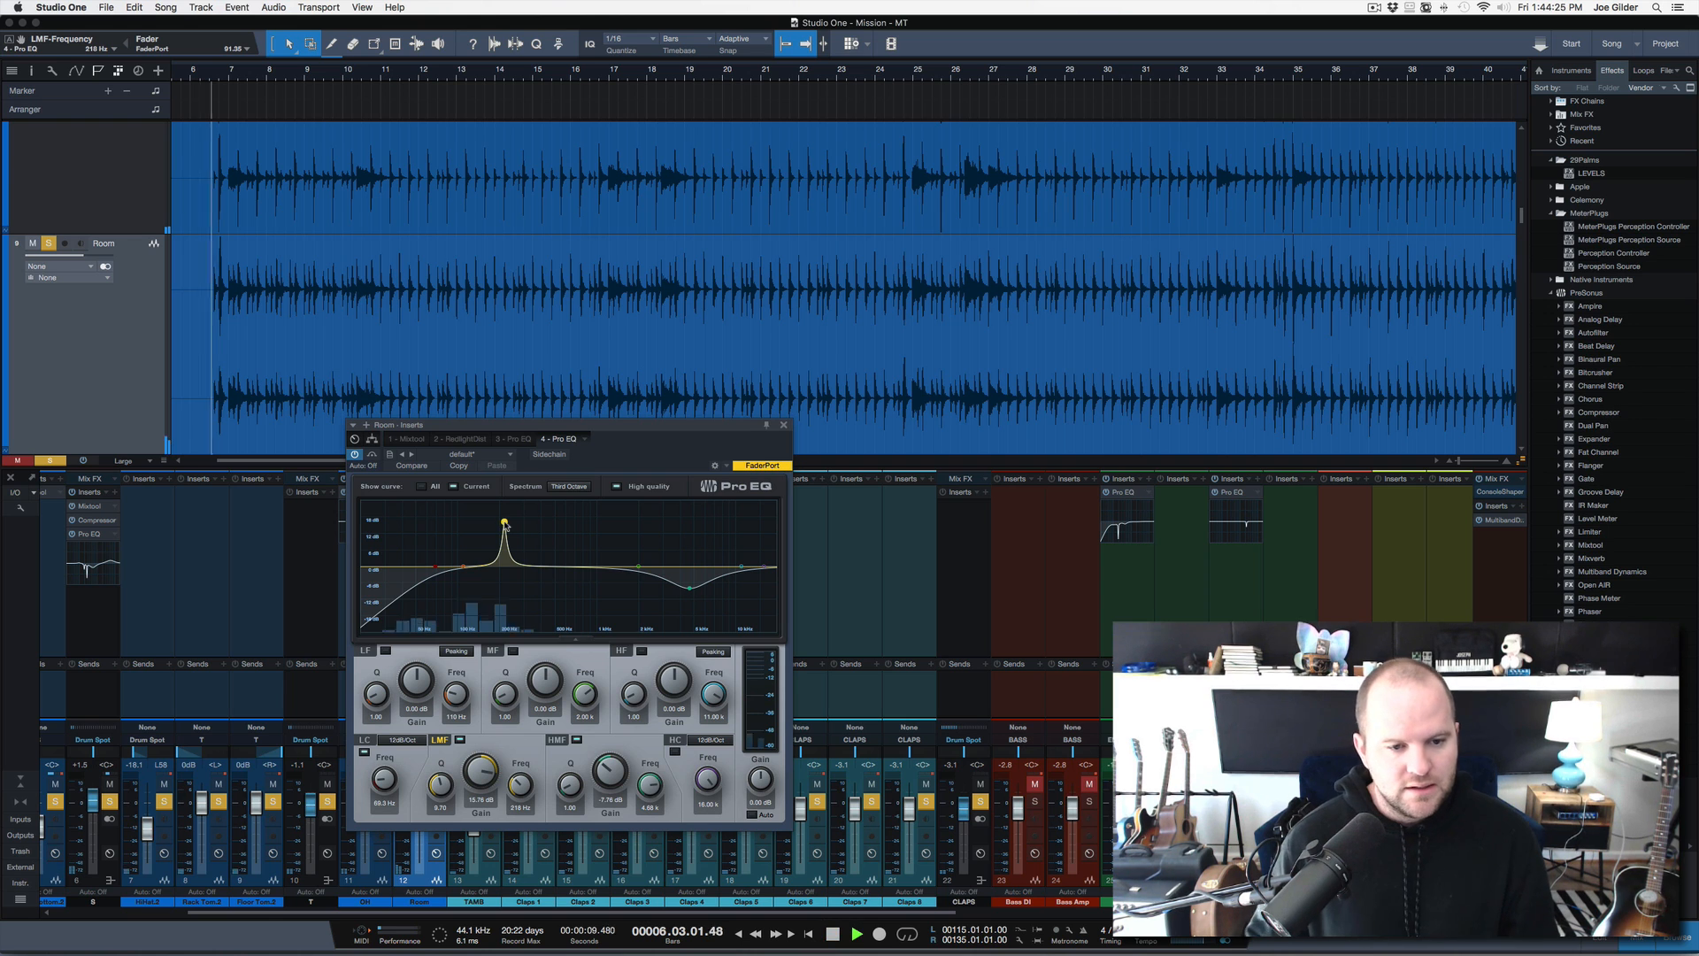
{"action": "left_click_drag", "start_coordinate": [506, 524], "coordinate": [489, 581]}
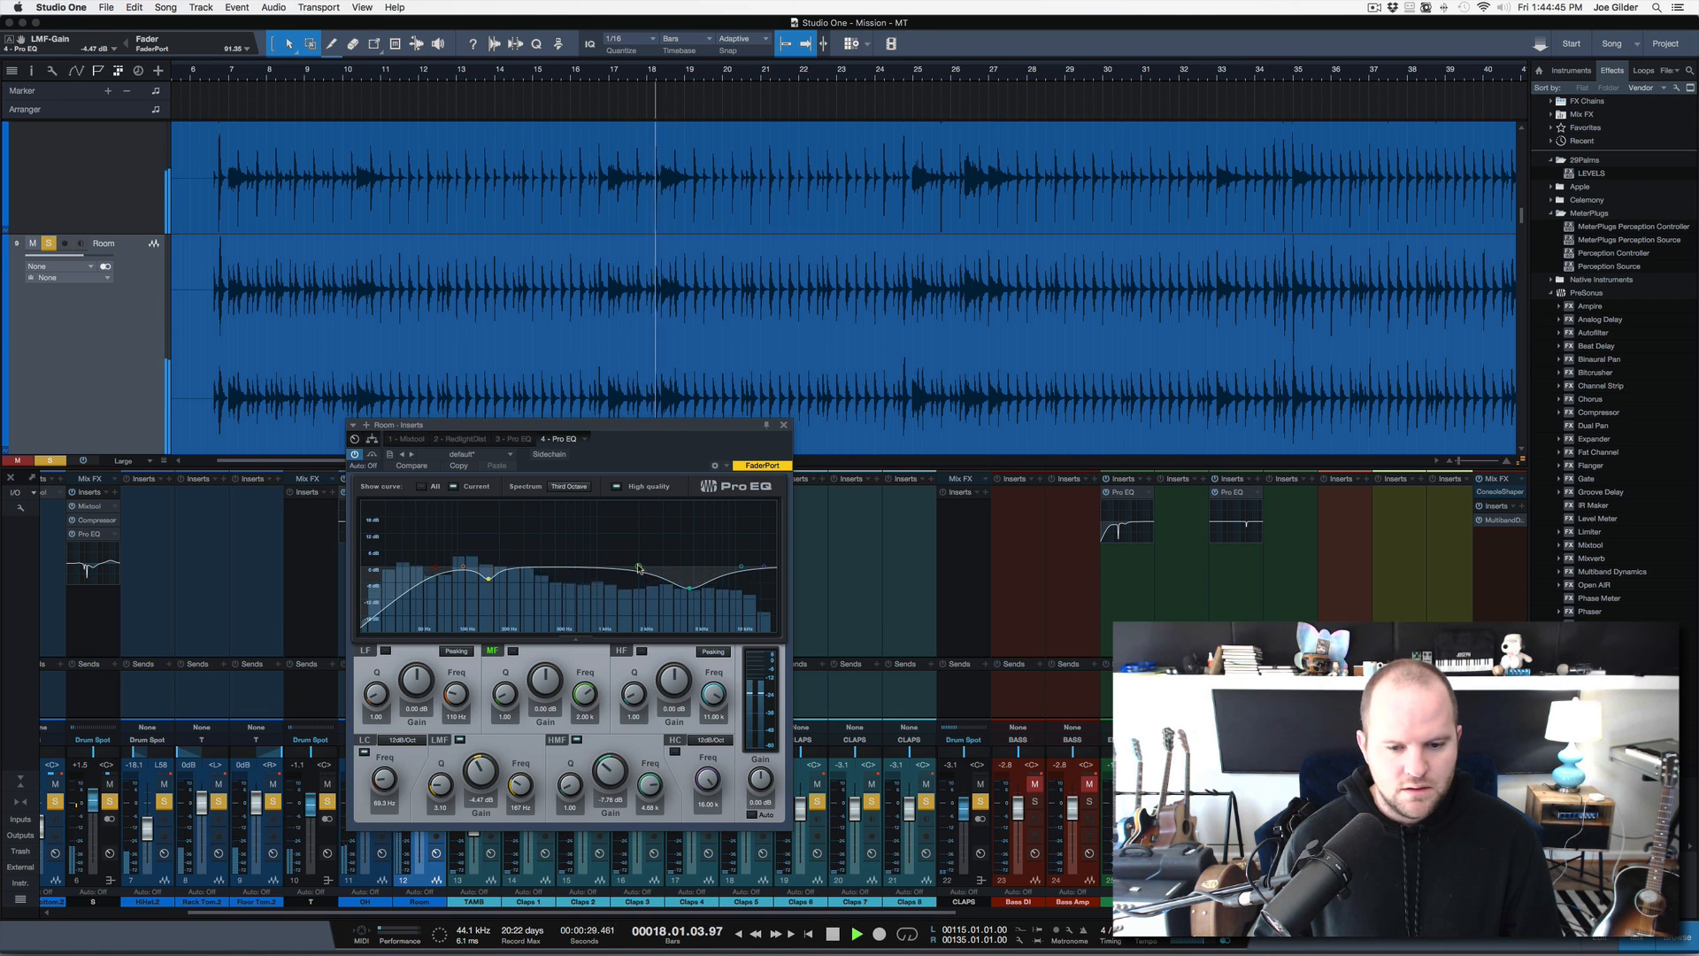
Add Binaural Pan with the Make Mono preset at the end of the Room track's inserts
{"action": "left_click_drag", "start_coordinate": [500, 417], "coordinate": [761, 405]}
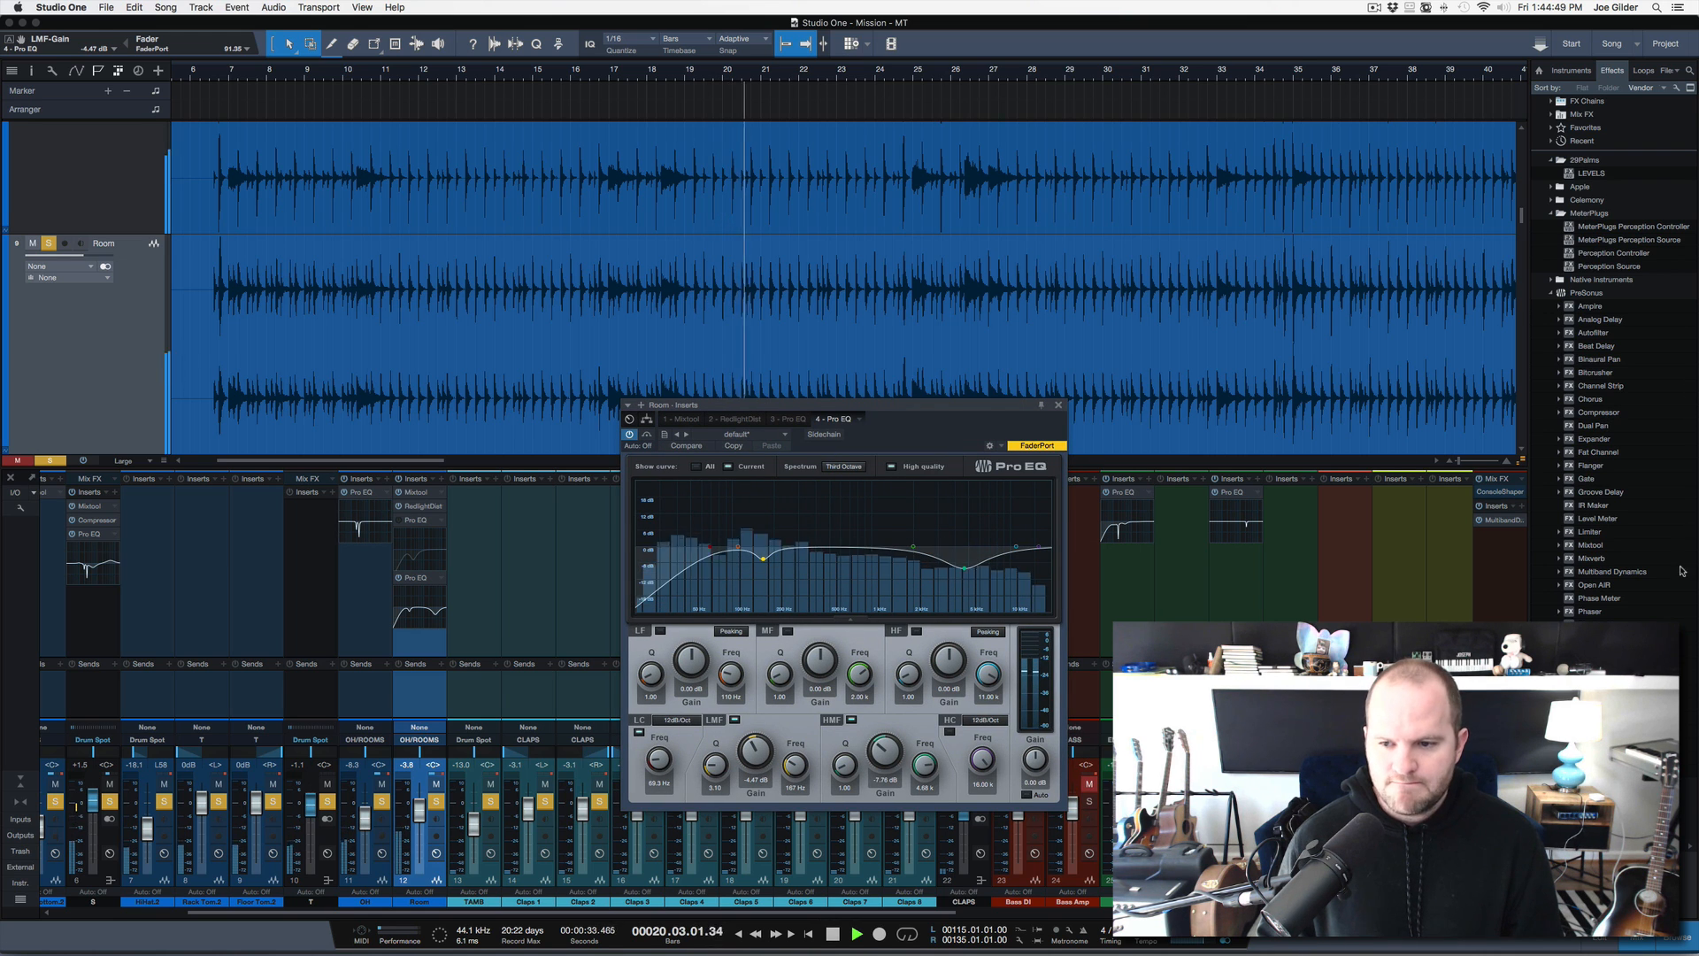
{"action": "left_click", "coordinate": [1567, 545]}
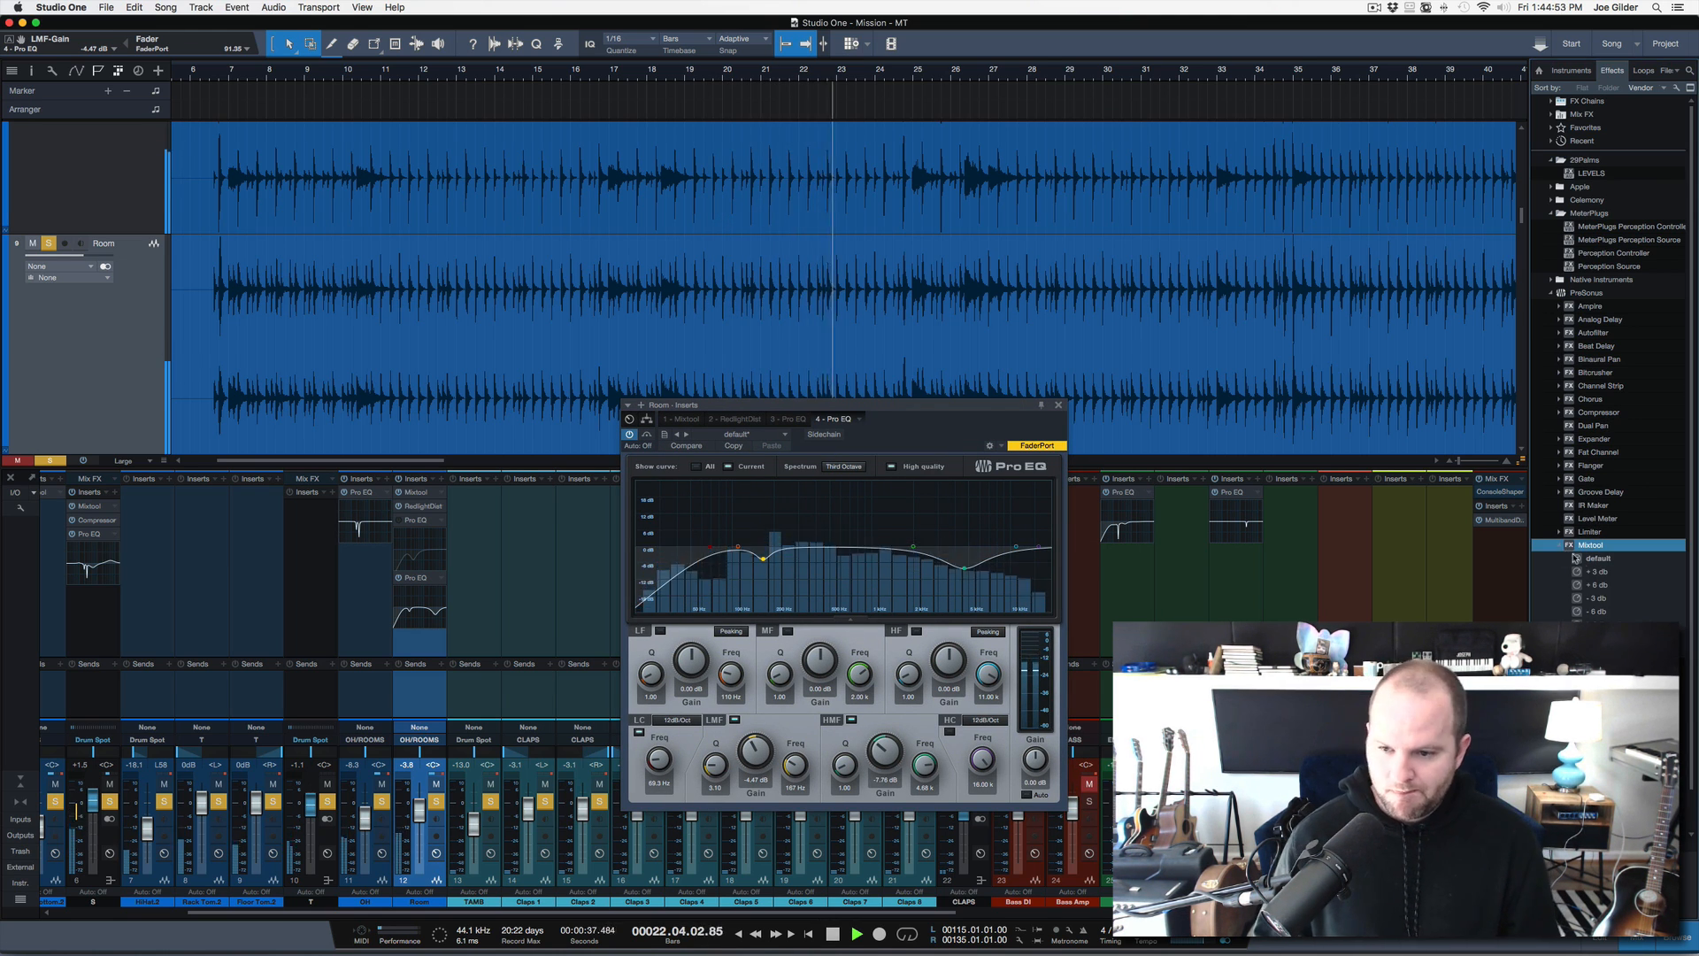
{"action": "left_click", "coordinate": [1566, 545]}
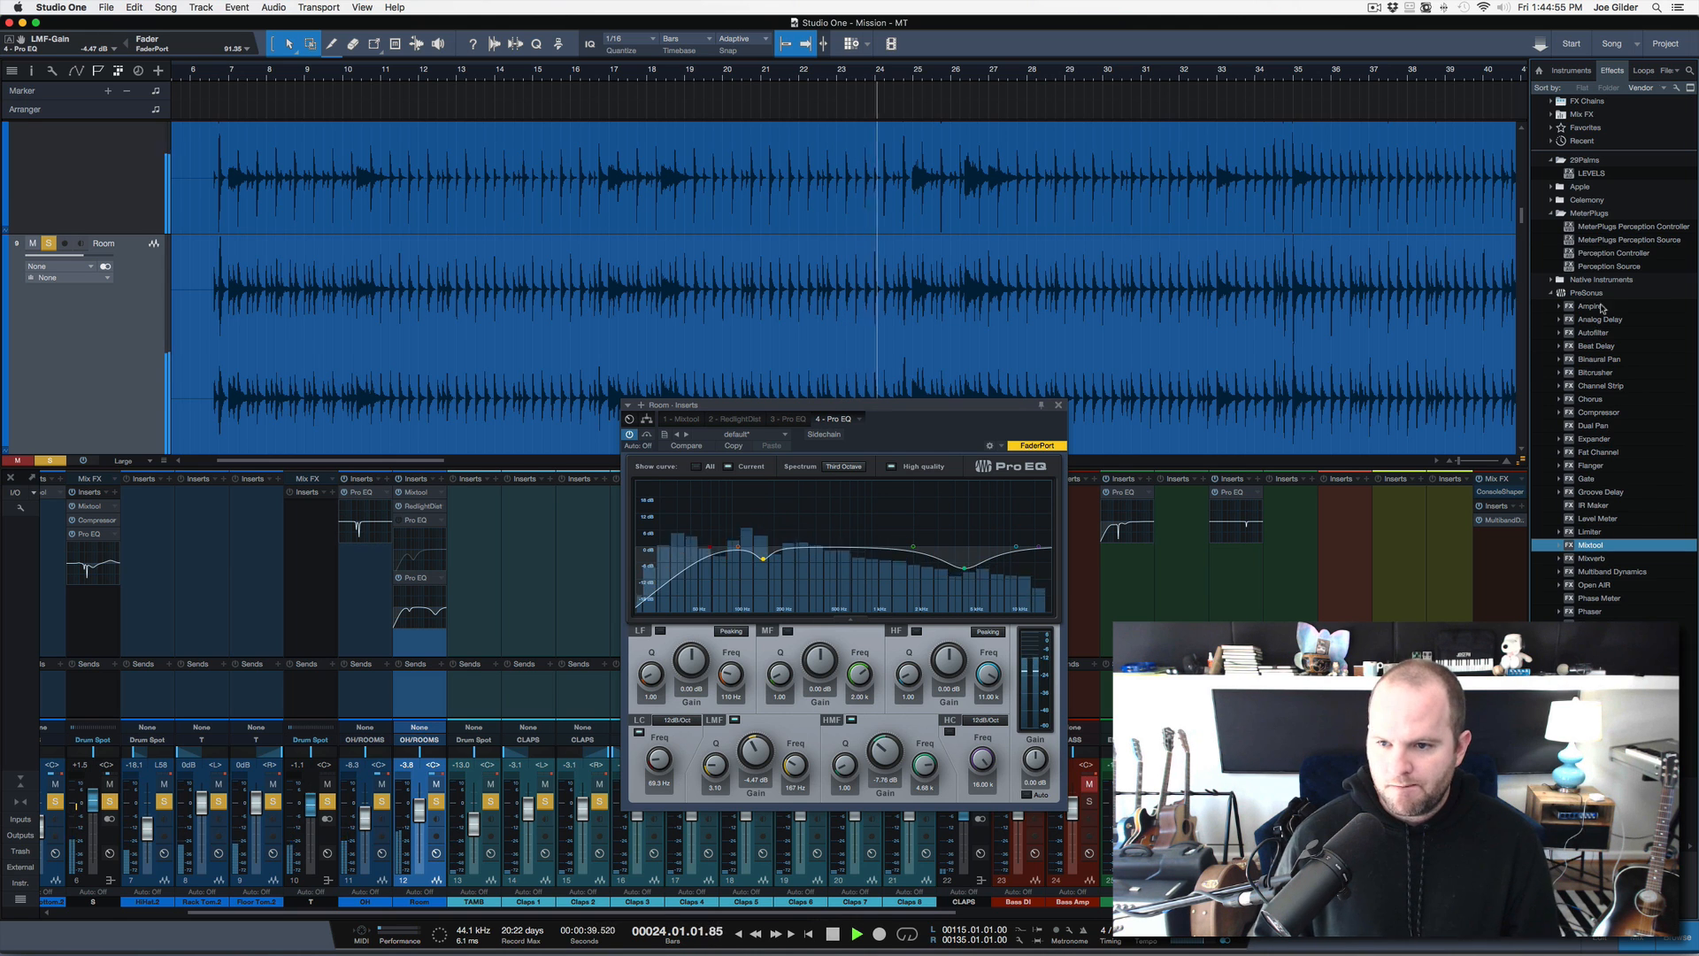
{"action": "left_click", "coordinate": [1560, 360]}
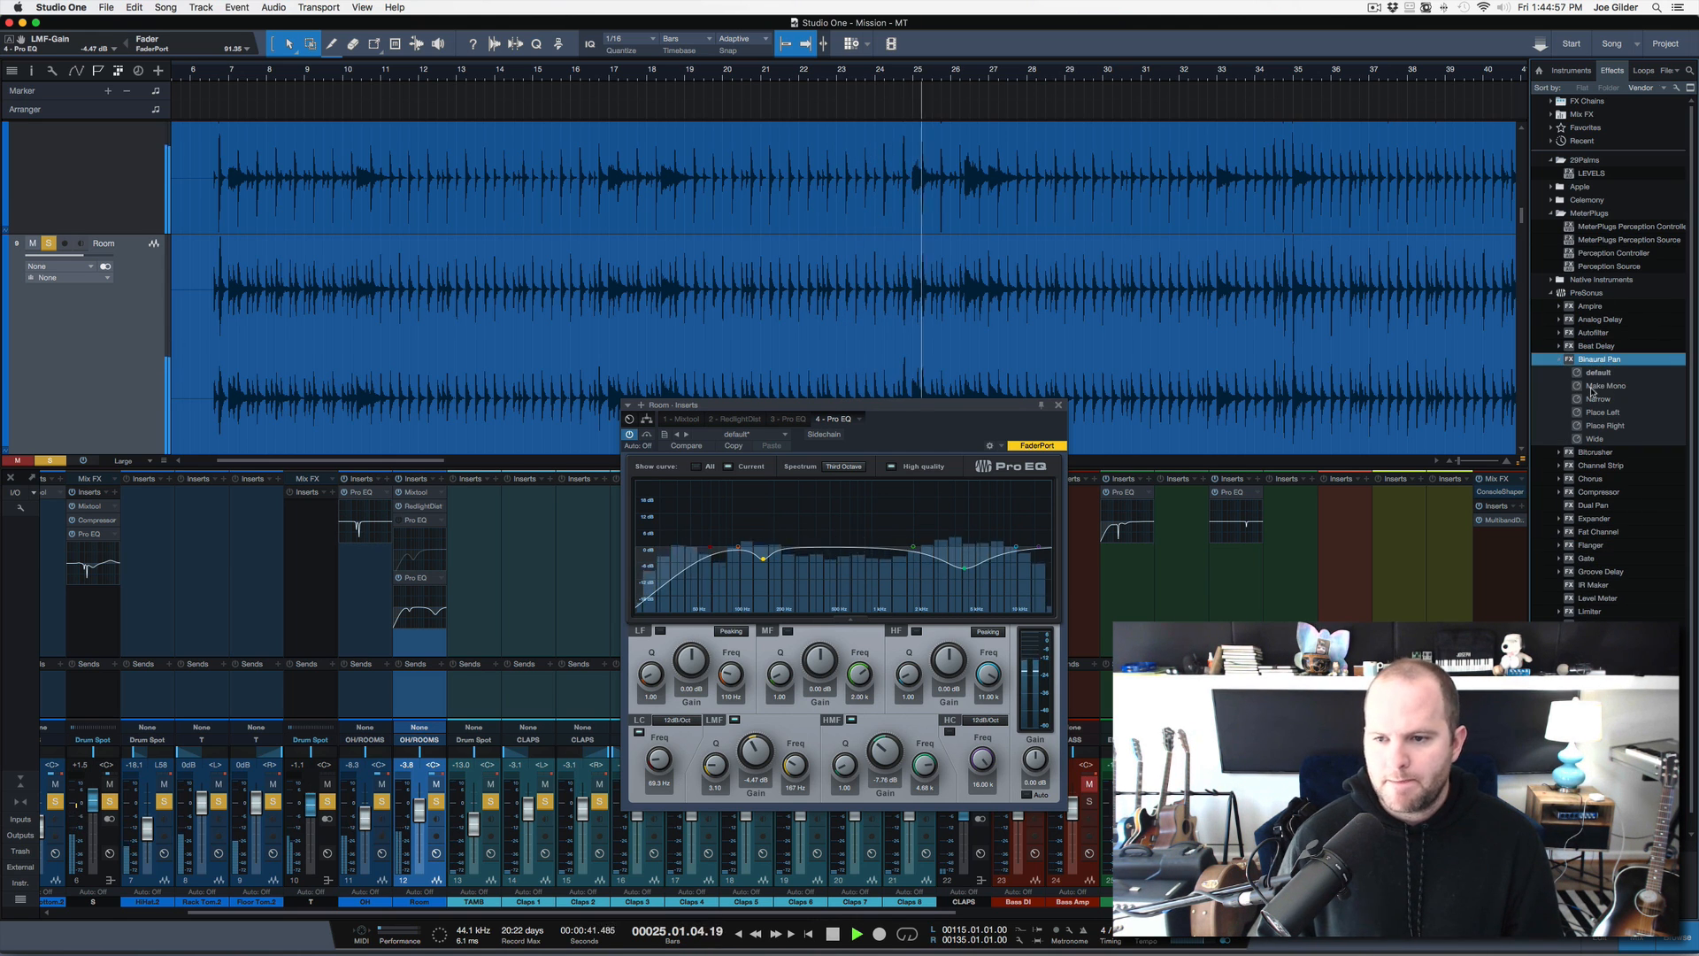
{"action": "left_click_drag", "start_coordinate": [1606, 386], "coordinate": [405, 651]}
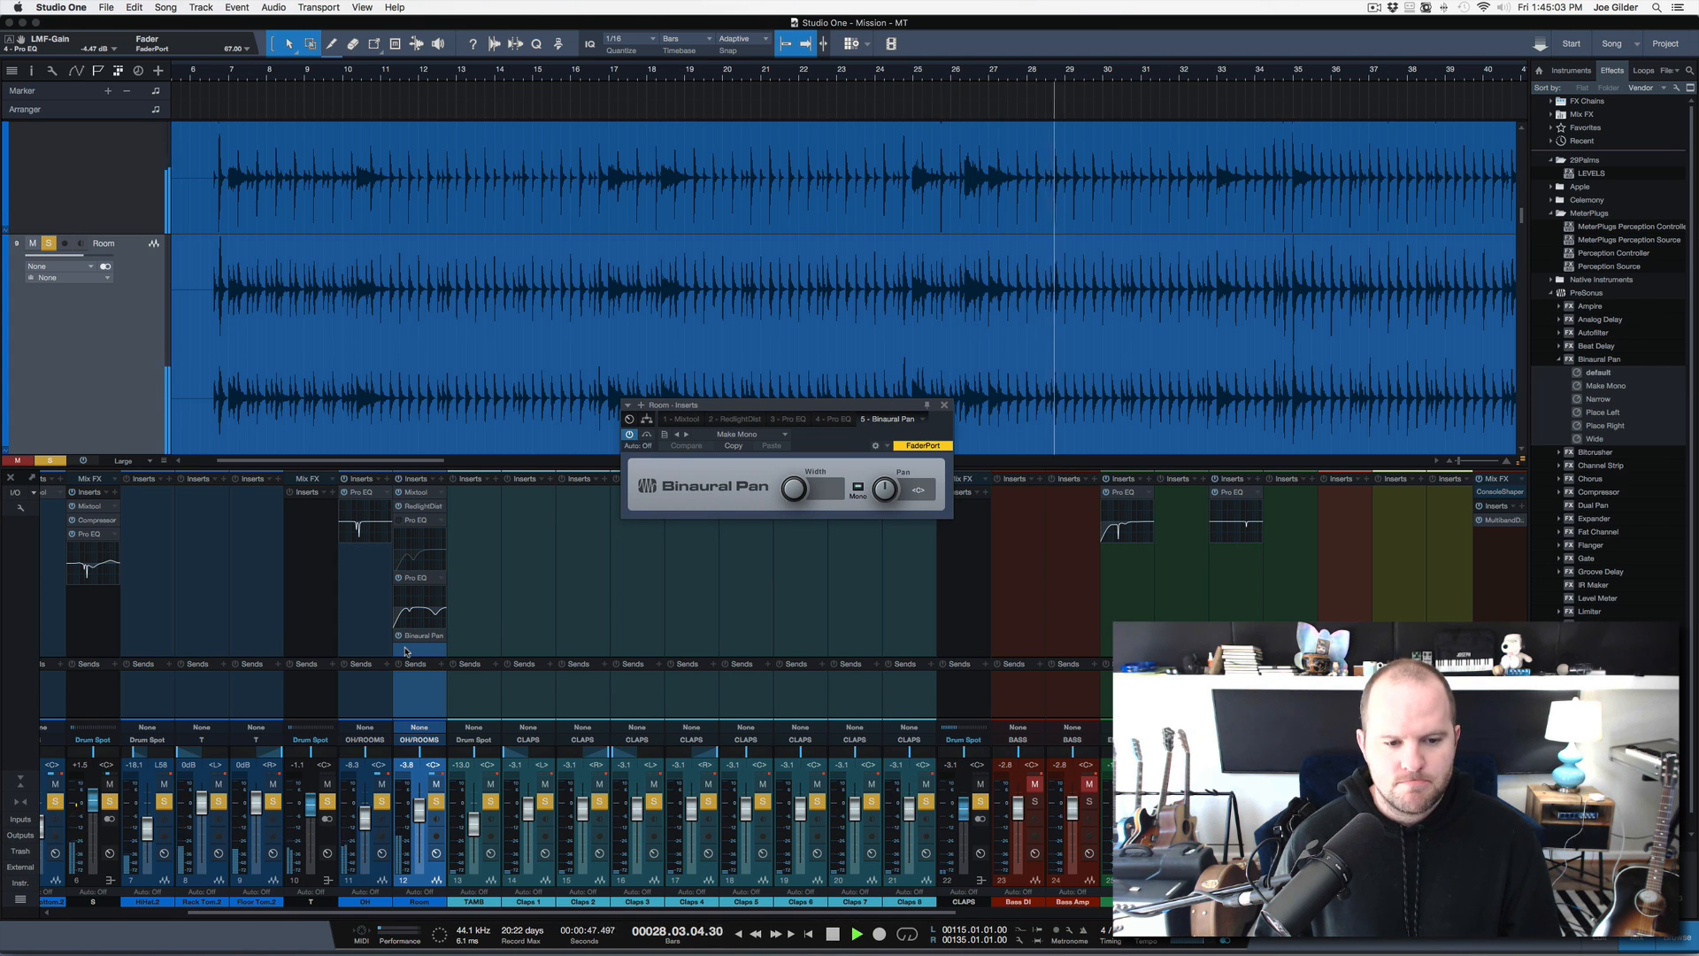
Compare the drums with the Room track muted and soloed, lower its fader to -6.8 dB, and clear its solo
{"action": "left_click", "coordinate": [440, 784]}
{"action": "left_click", "coordinate": [439, 801]}
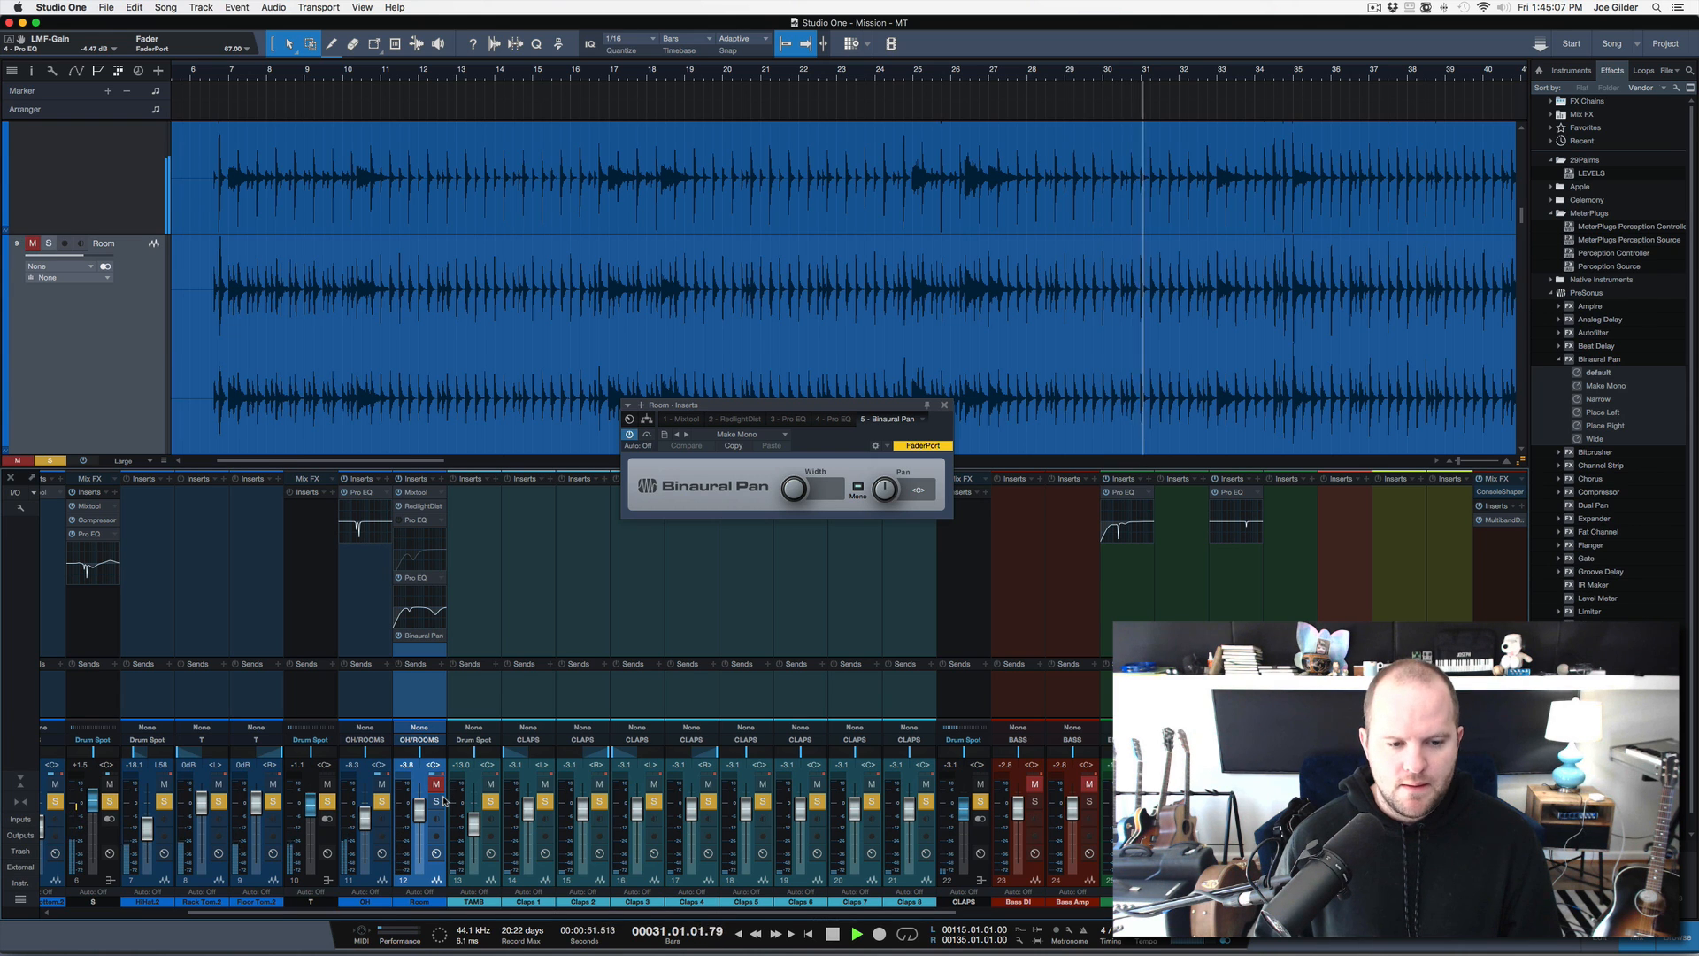
{"action": "left_click", "coordinate": [439, 801]}
{"action": "left_click", "coordinate": [439, 801]}
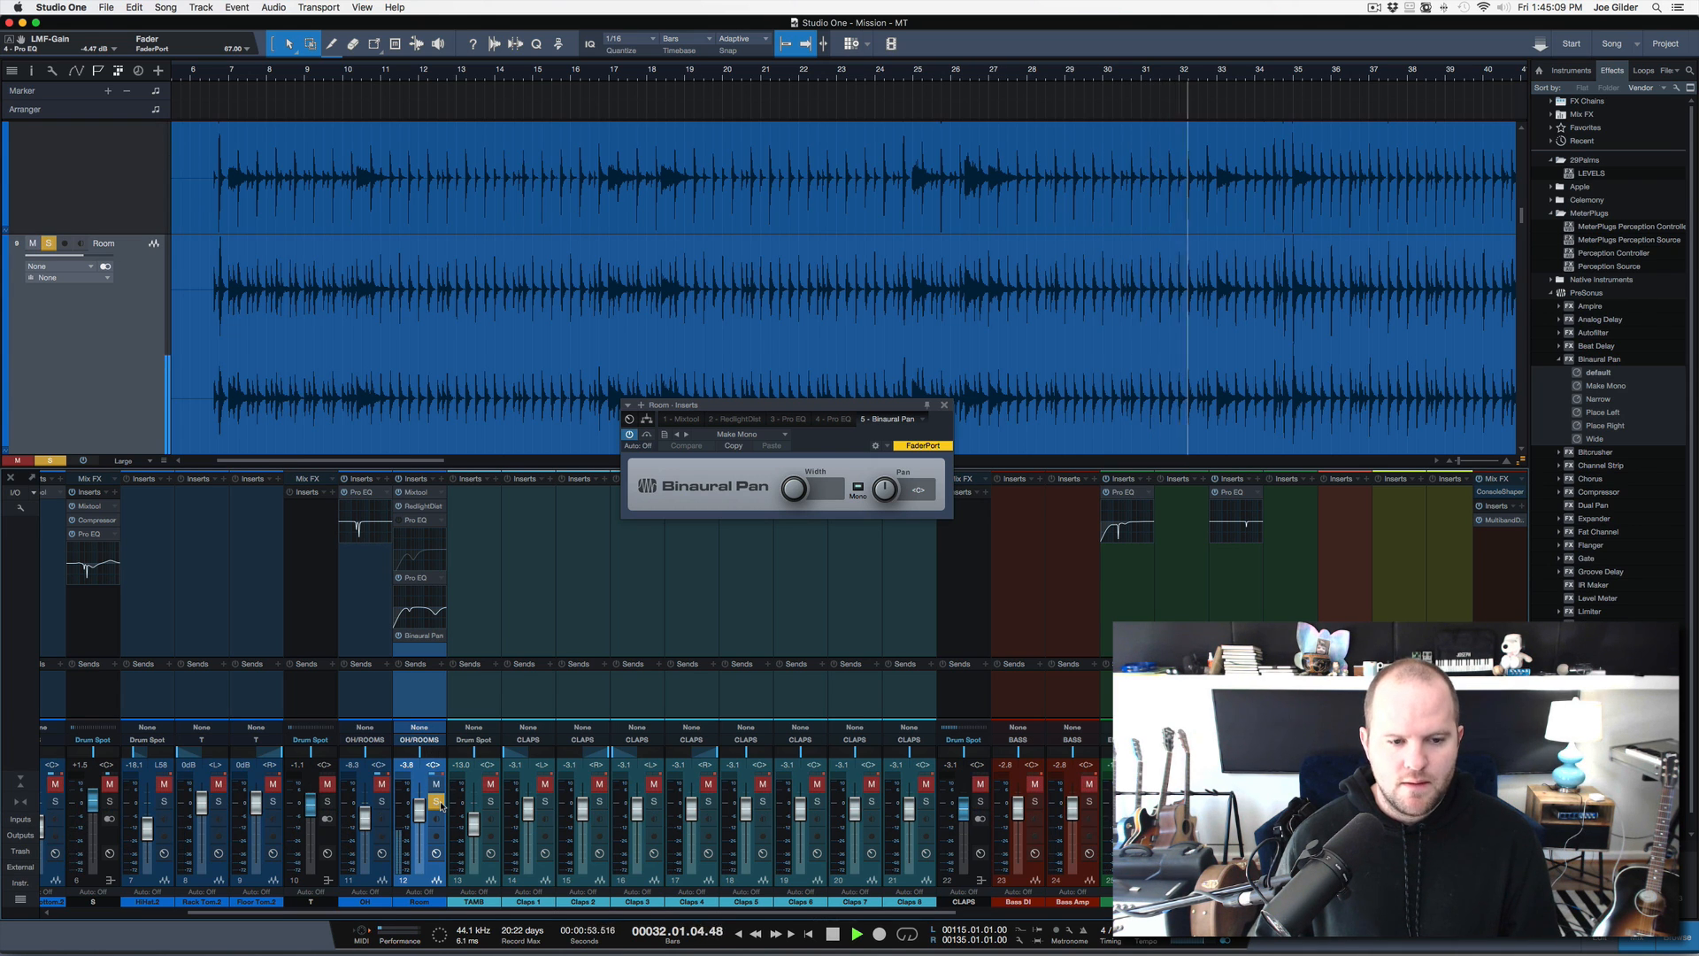
{"action": "left_click_drag", "start_coordinate": [417, 809], "coordinate": [418, 814]}
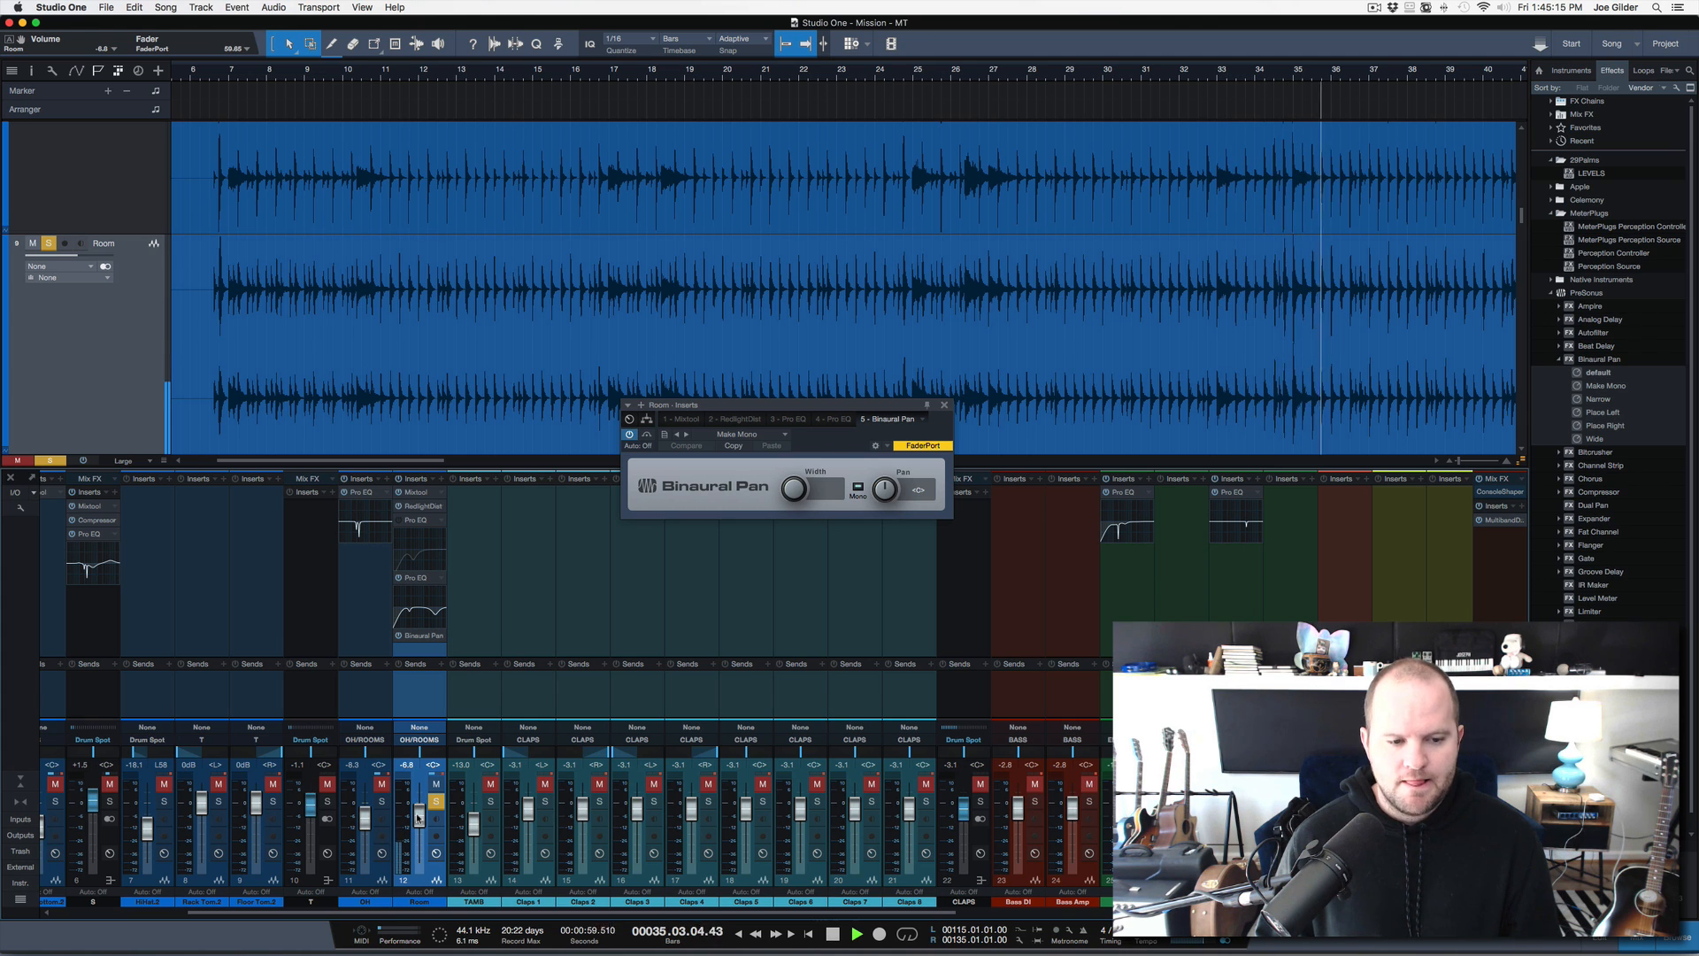
{"action": "key", "text": "s"}
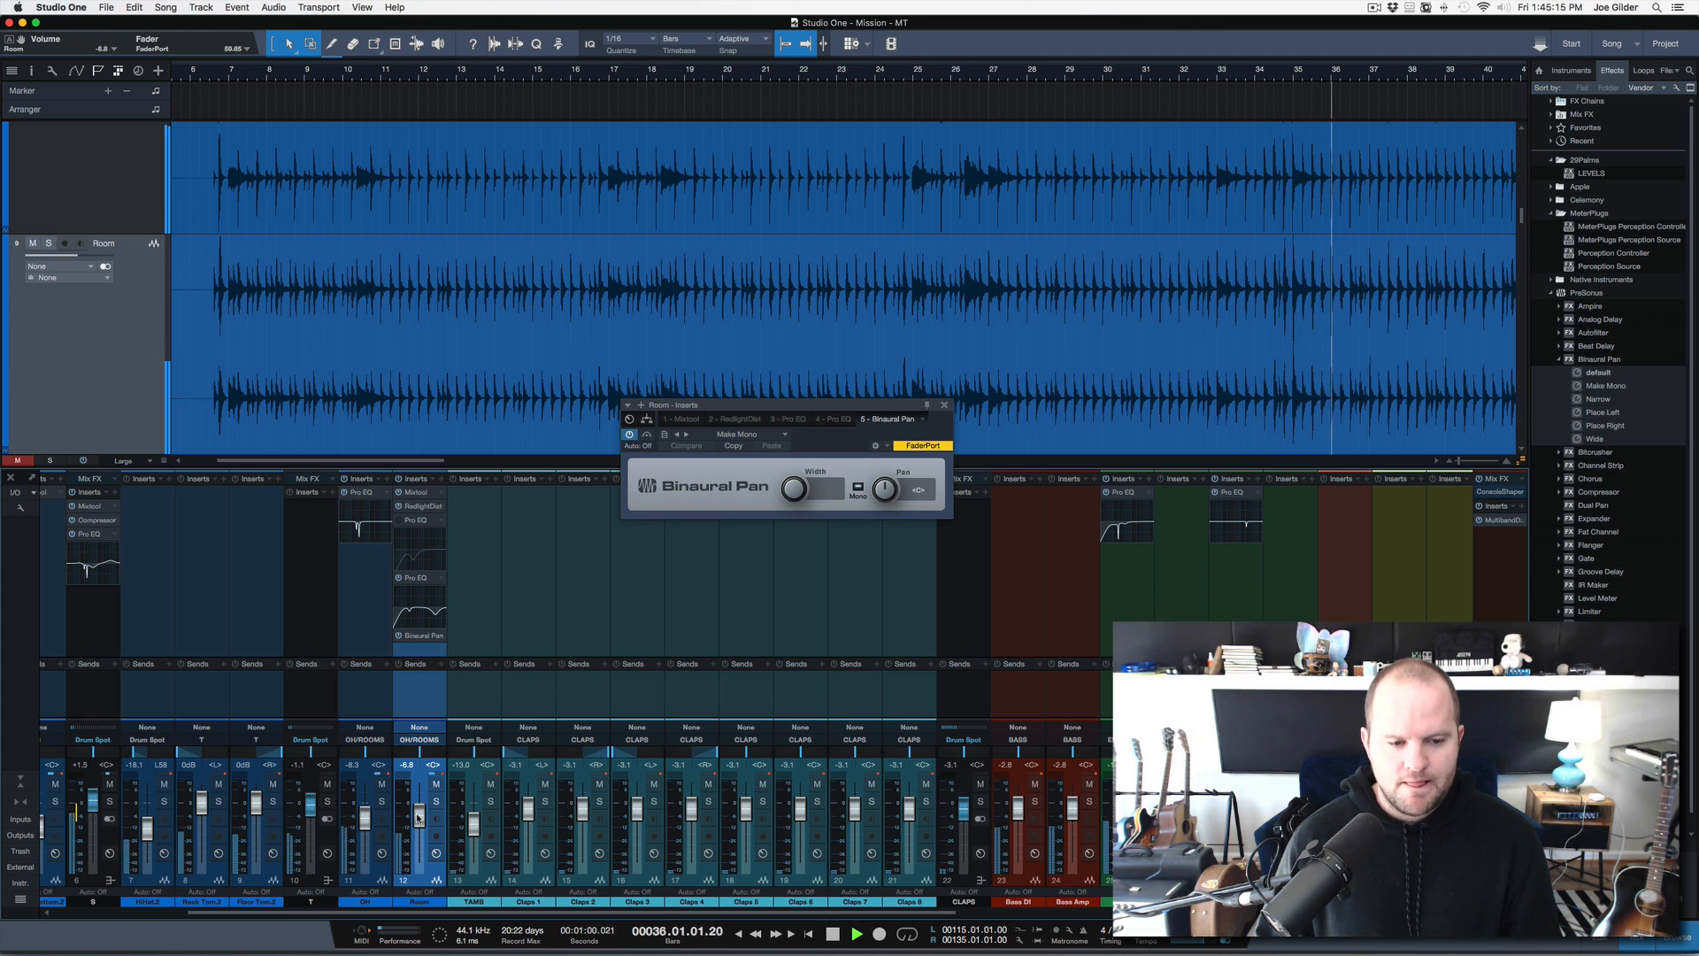
Compare the Room track with Binaural Pan bypassed, and turn off the plug-in's Mono option
{"action": "left_click", "coordinate": [420, 636]}
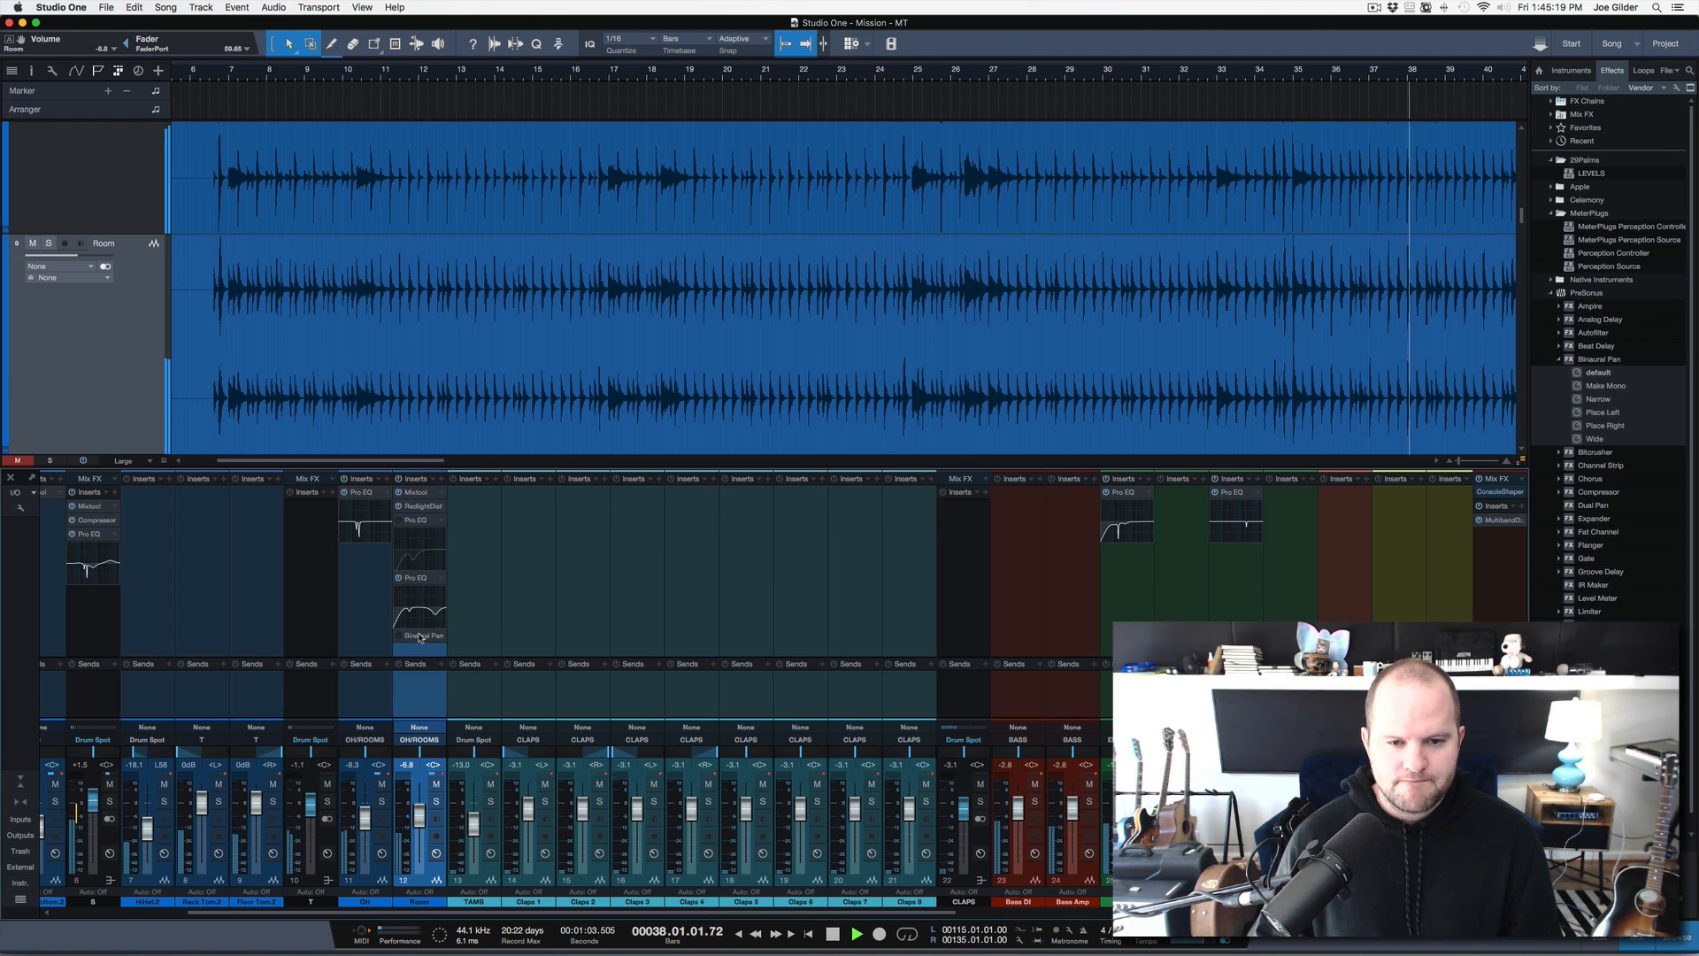
{"action": "left_click", "coordinate": [420, 635]}
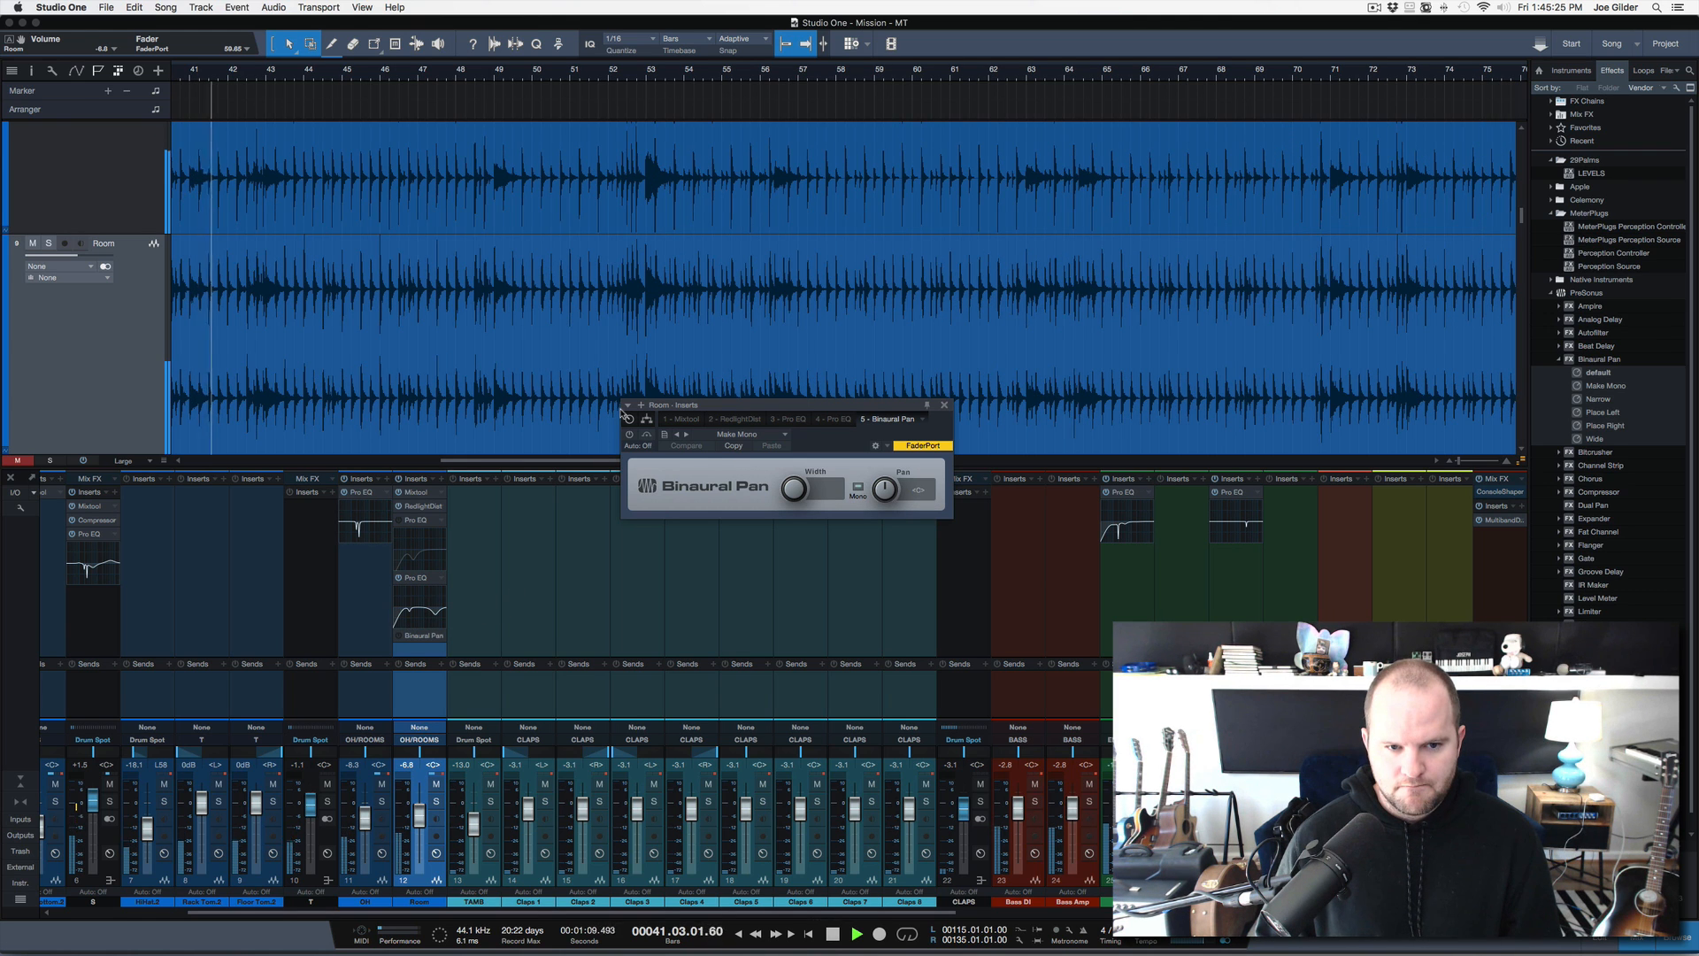
{"action": "left_click", "coordinate": [856, 487]}
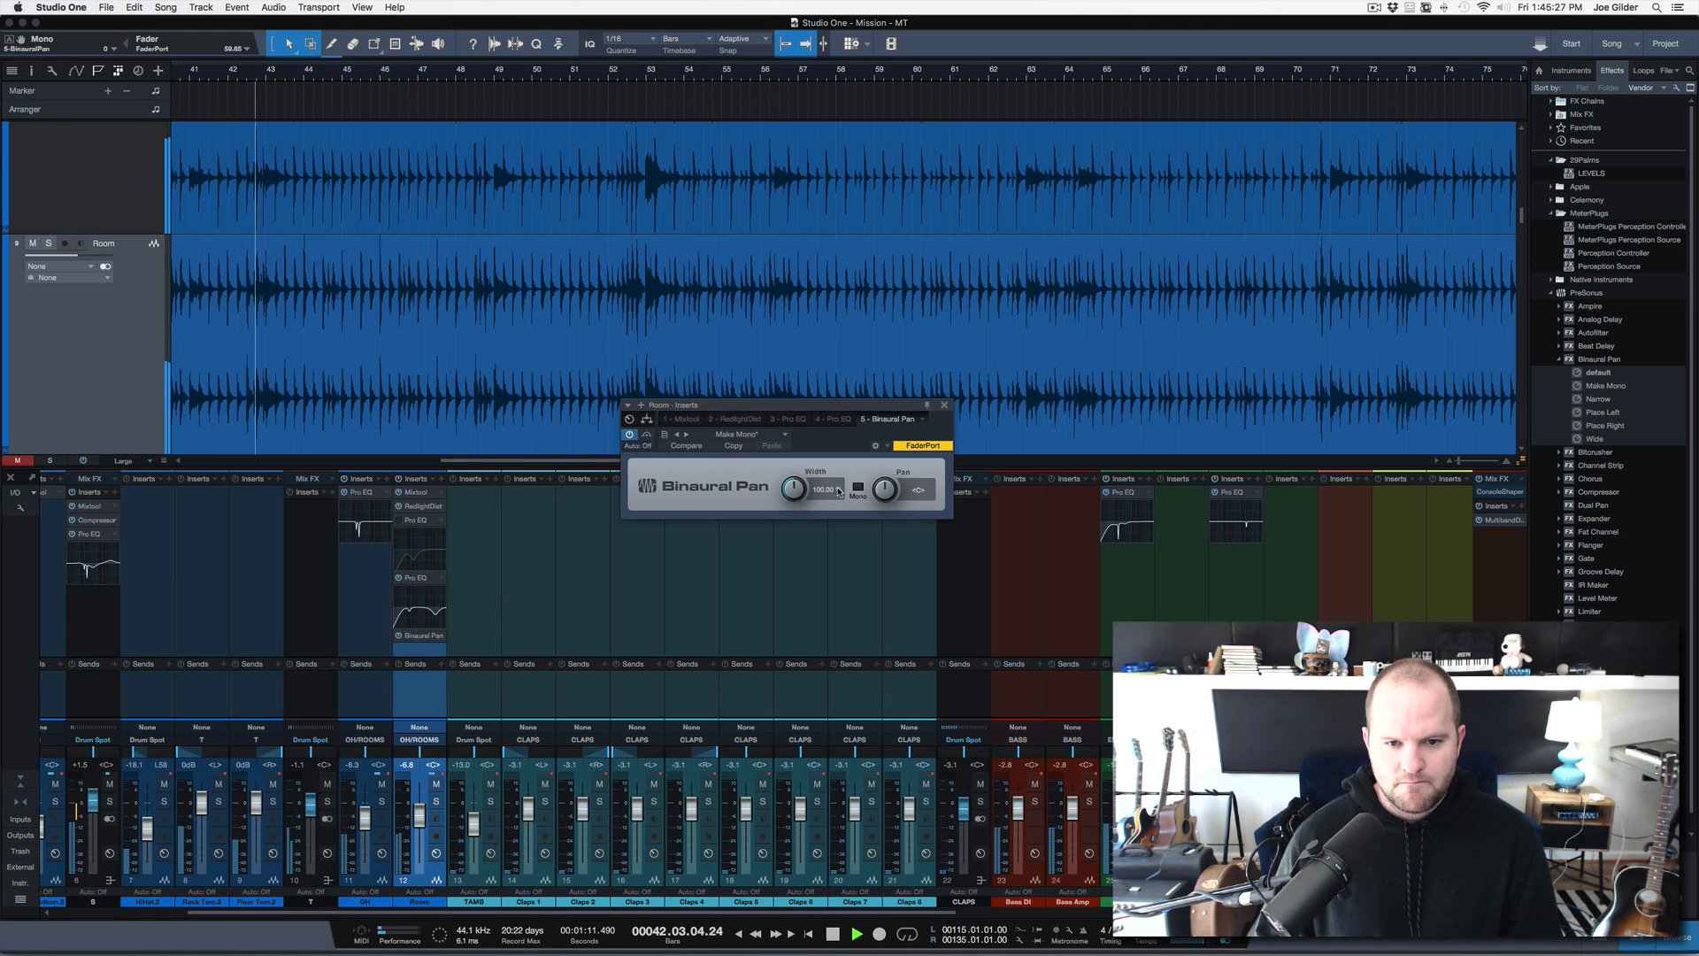
Solo the DRUMS bus during playback and return to the Room channel
{"action": "scroll", "coordinate": [575, 699], "scroll_direction": "right", "scroll_amount": 10}
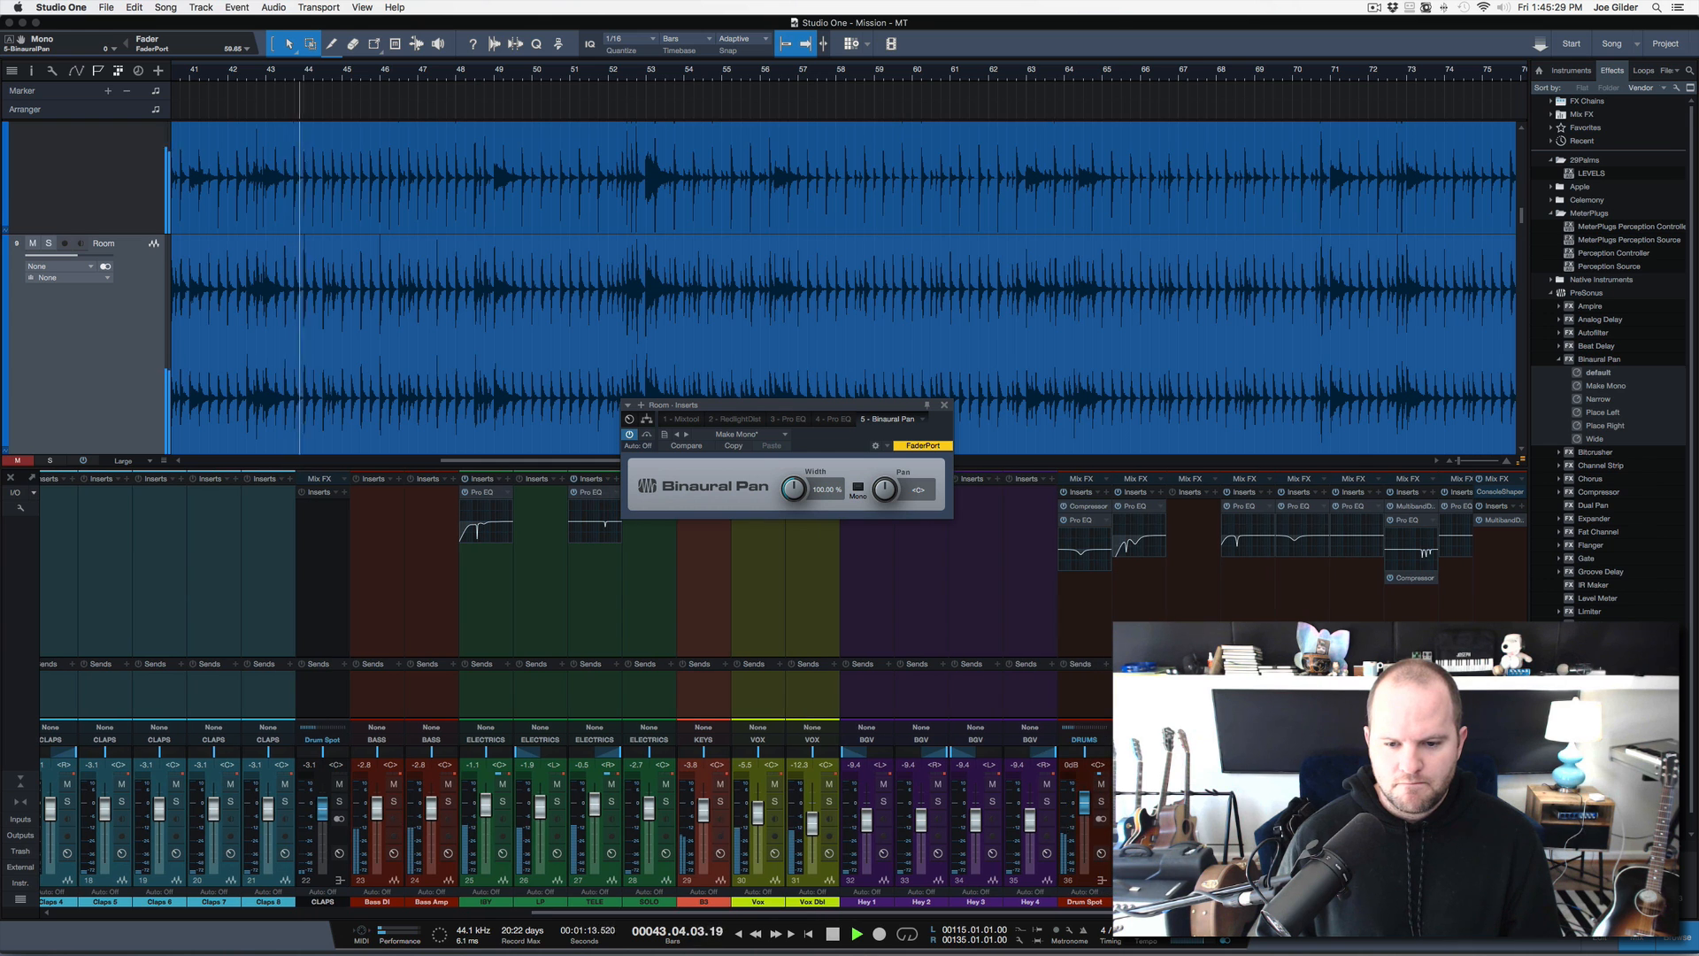
{"action": "key", "text": "s"}
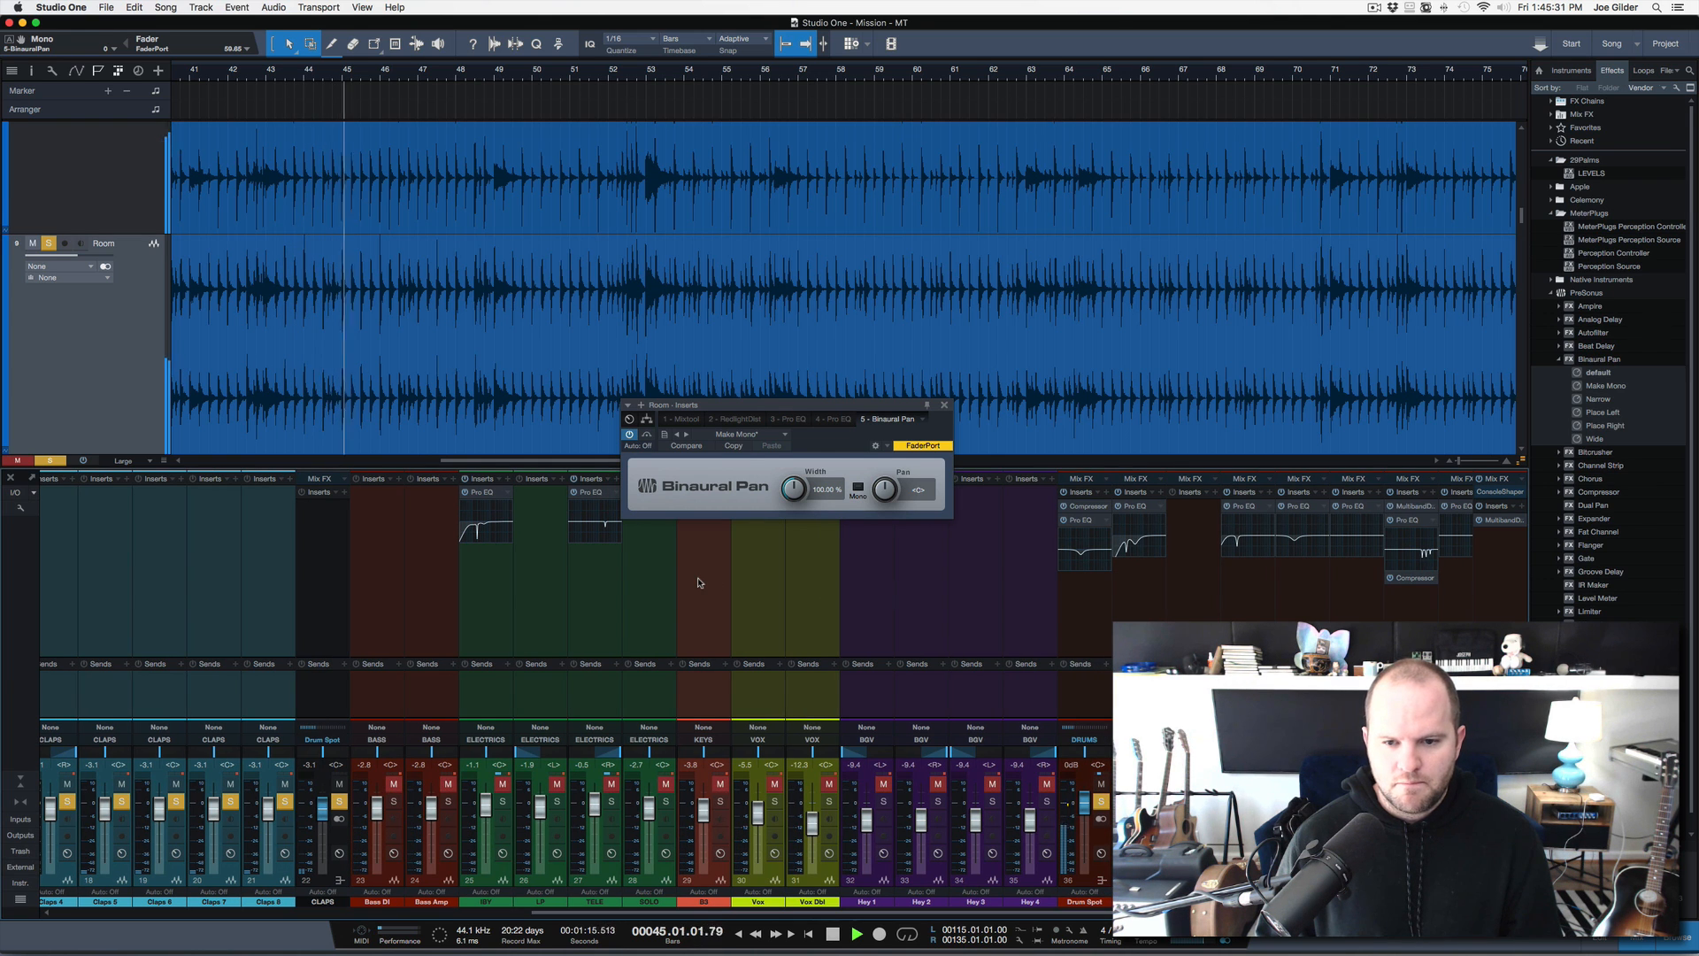
{"action": "scroll", "coordinate": [699, 583], "scroll_direction": "left", "scroll_amount": 12}
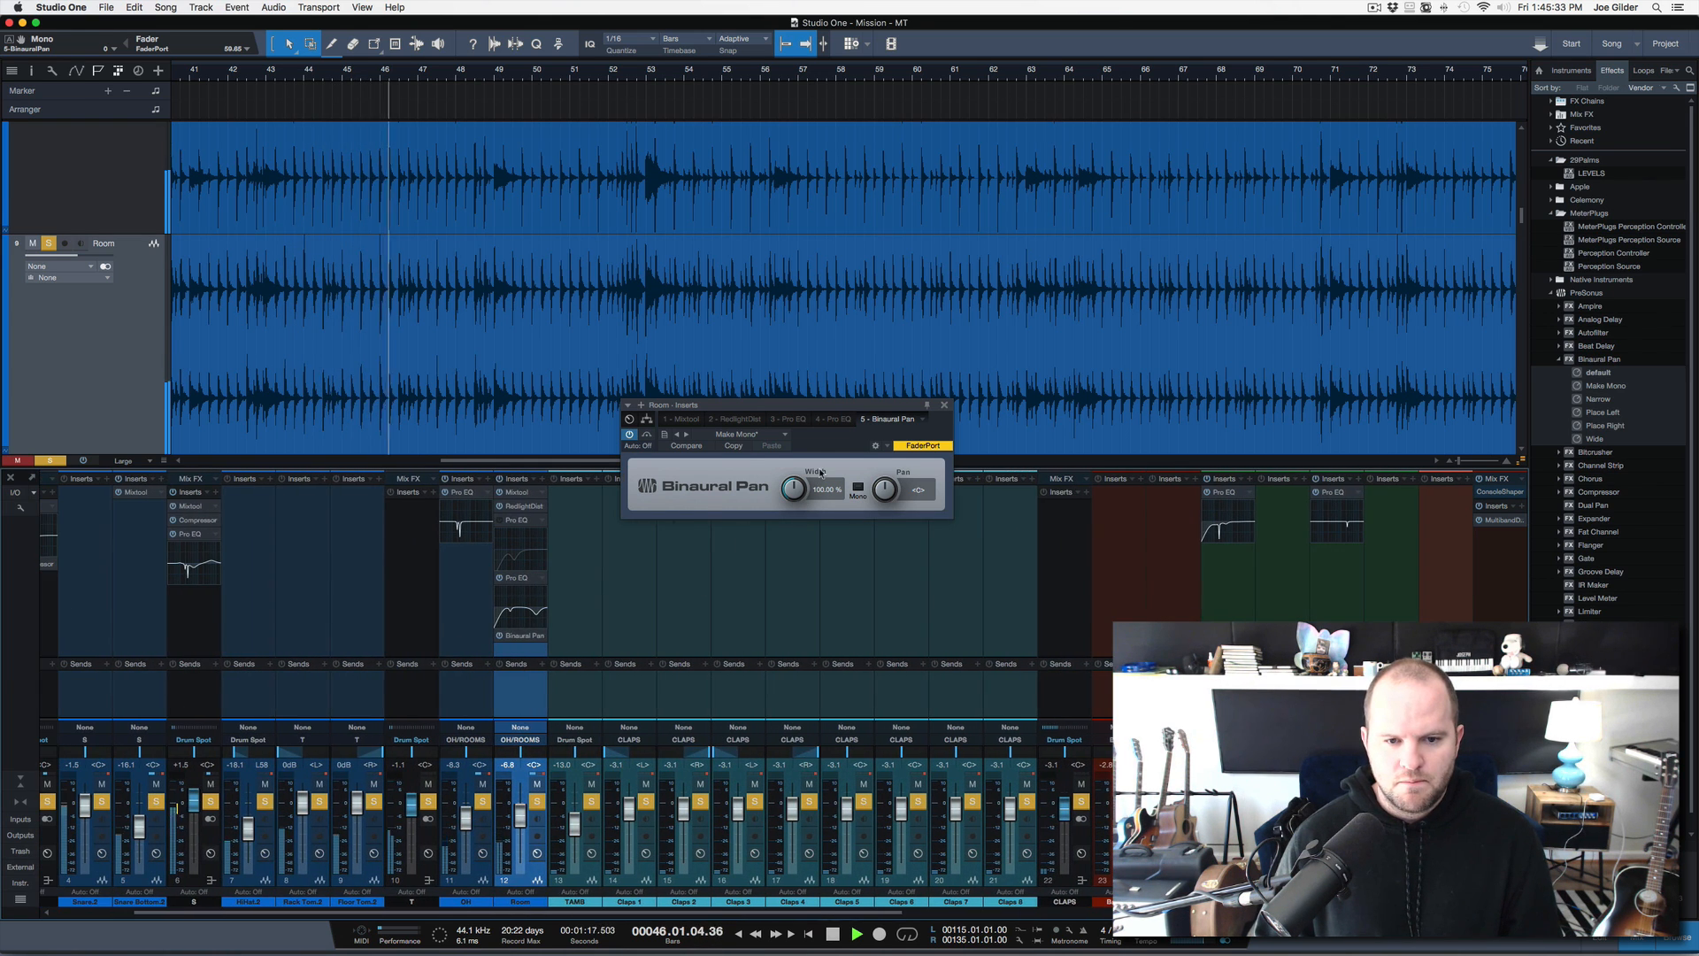
Set the Binaural Pan Width on the Room track to 50% and stop playback
{"action": "left_click_drag", "start_coordinate": [796, 492], "coordinate": [799, 520]}
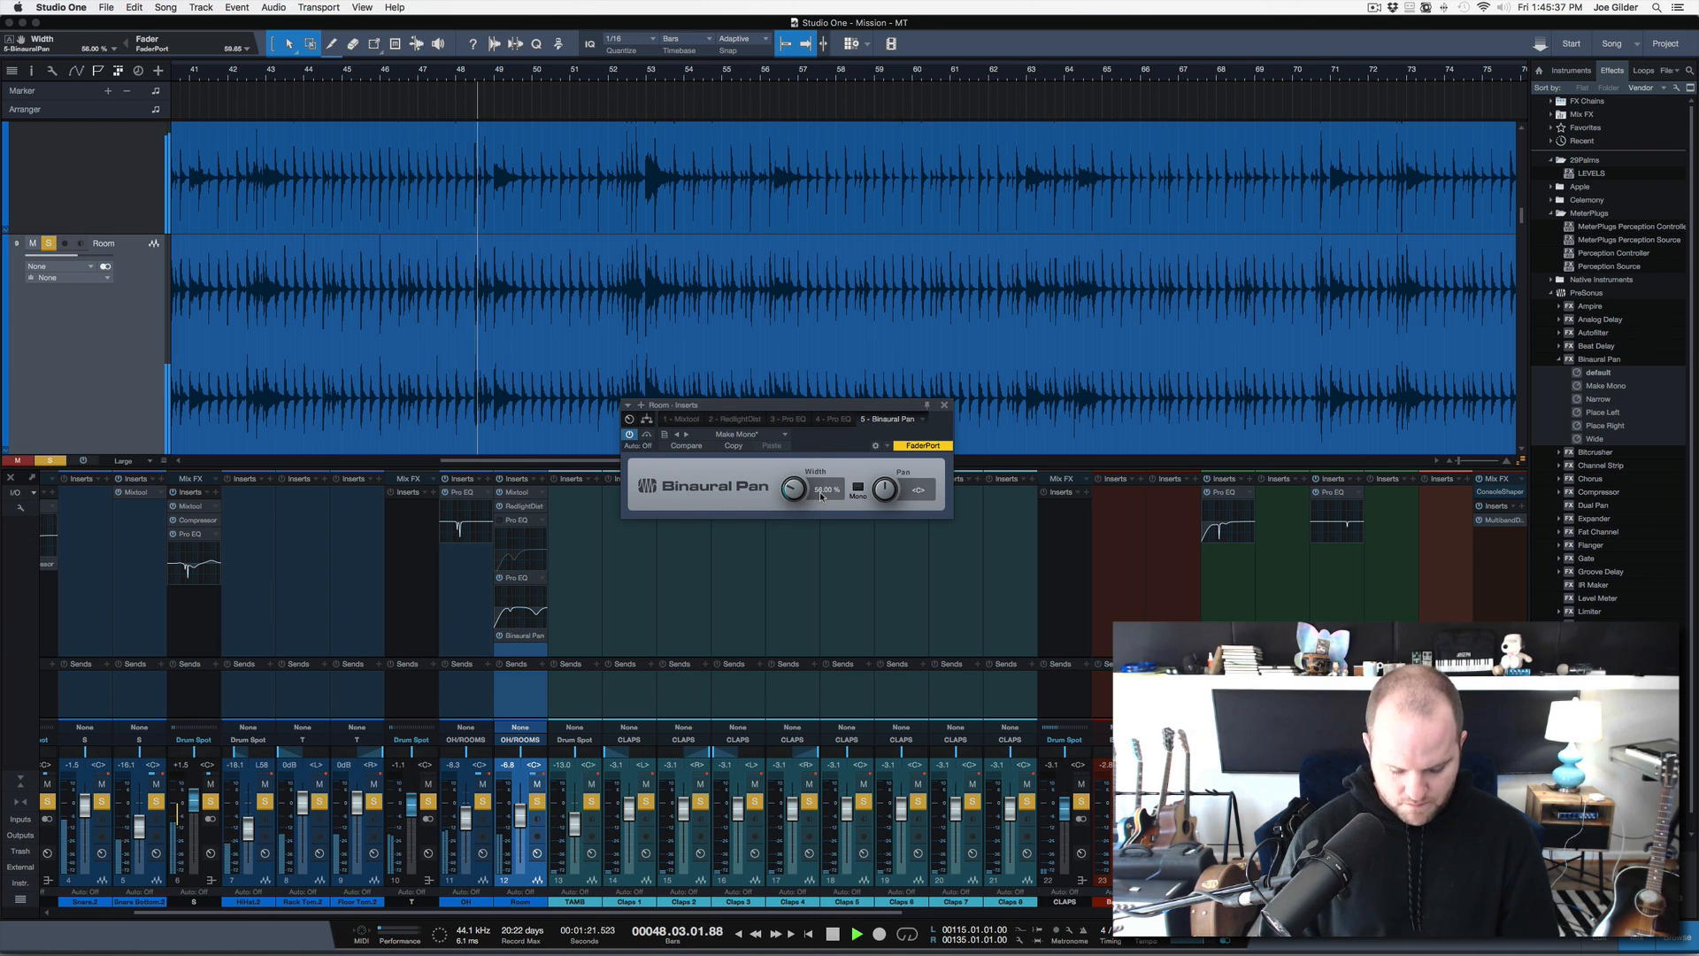
{"action": "left_click", "coordinate": [821, 492]}
{"action": "type", "text": "50"}
{"action": "key", "text": "Return"}
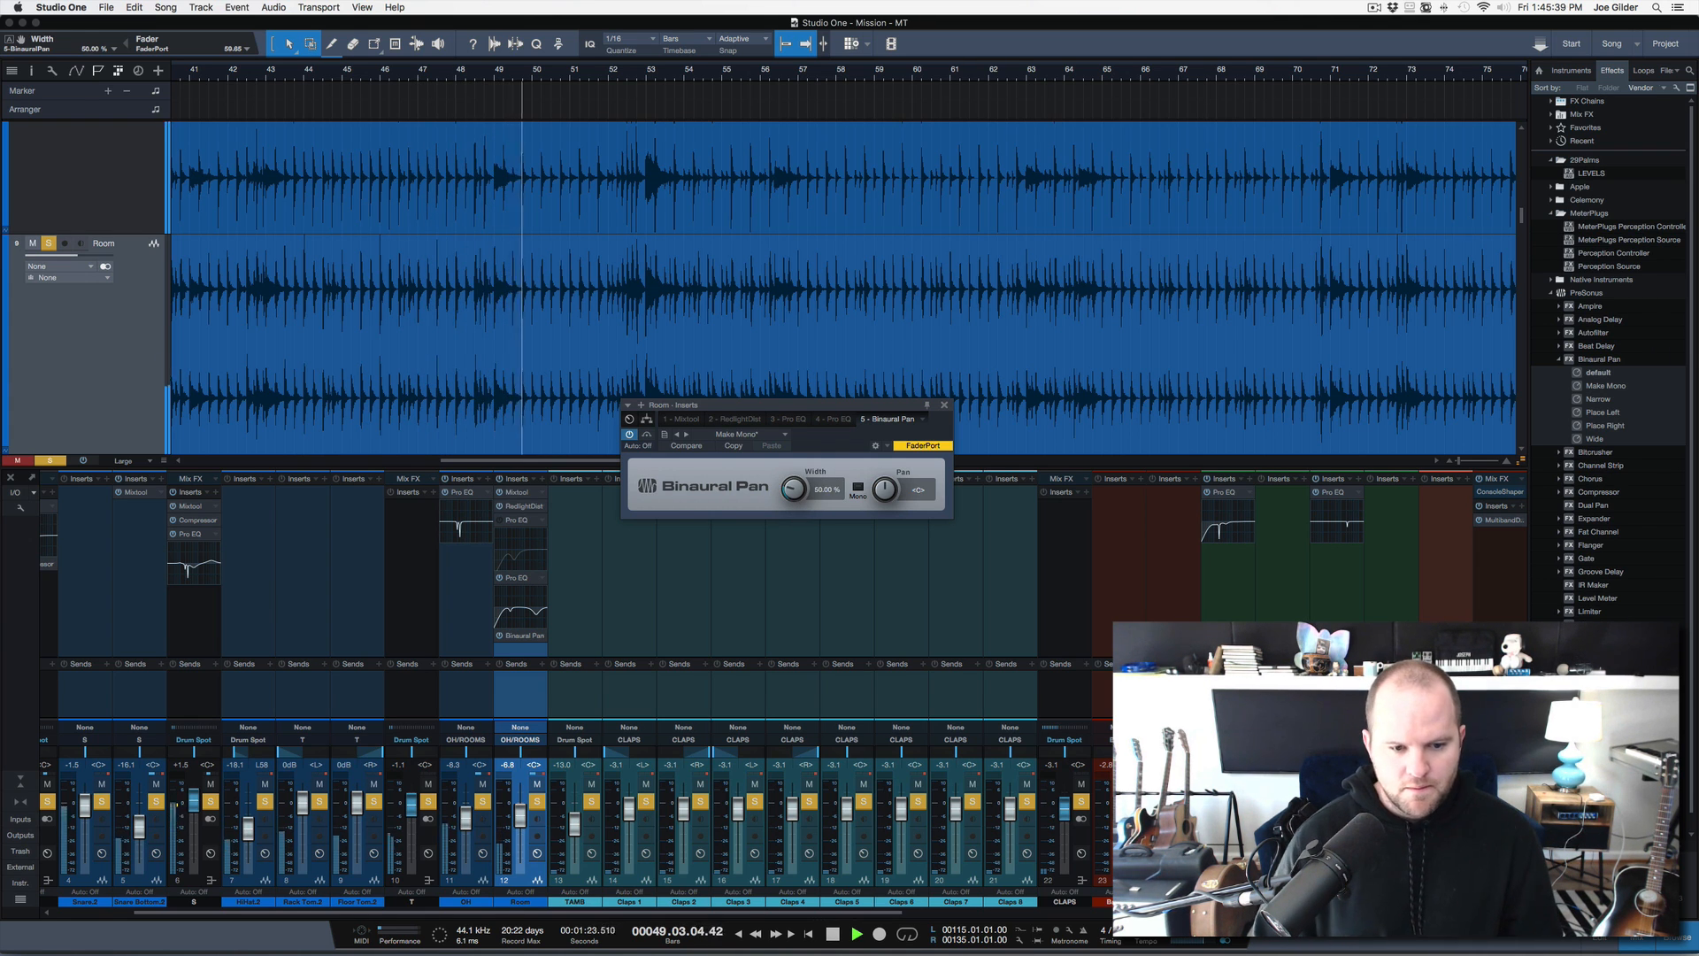
{"action": "key", "text": "space"}
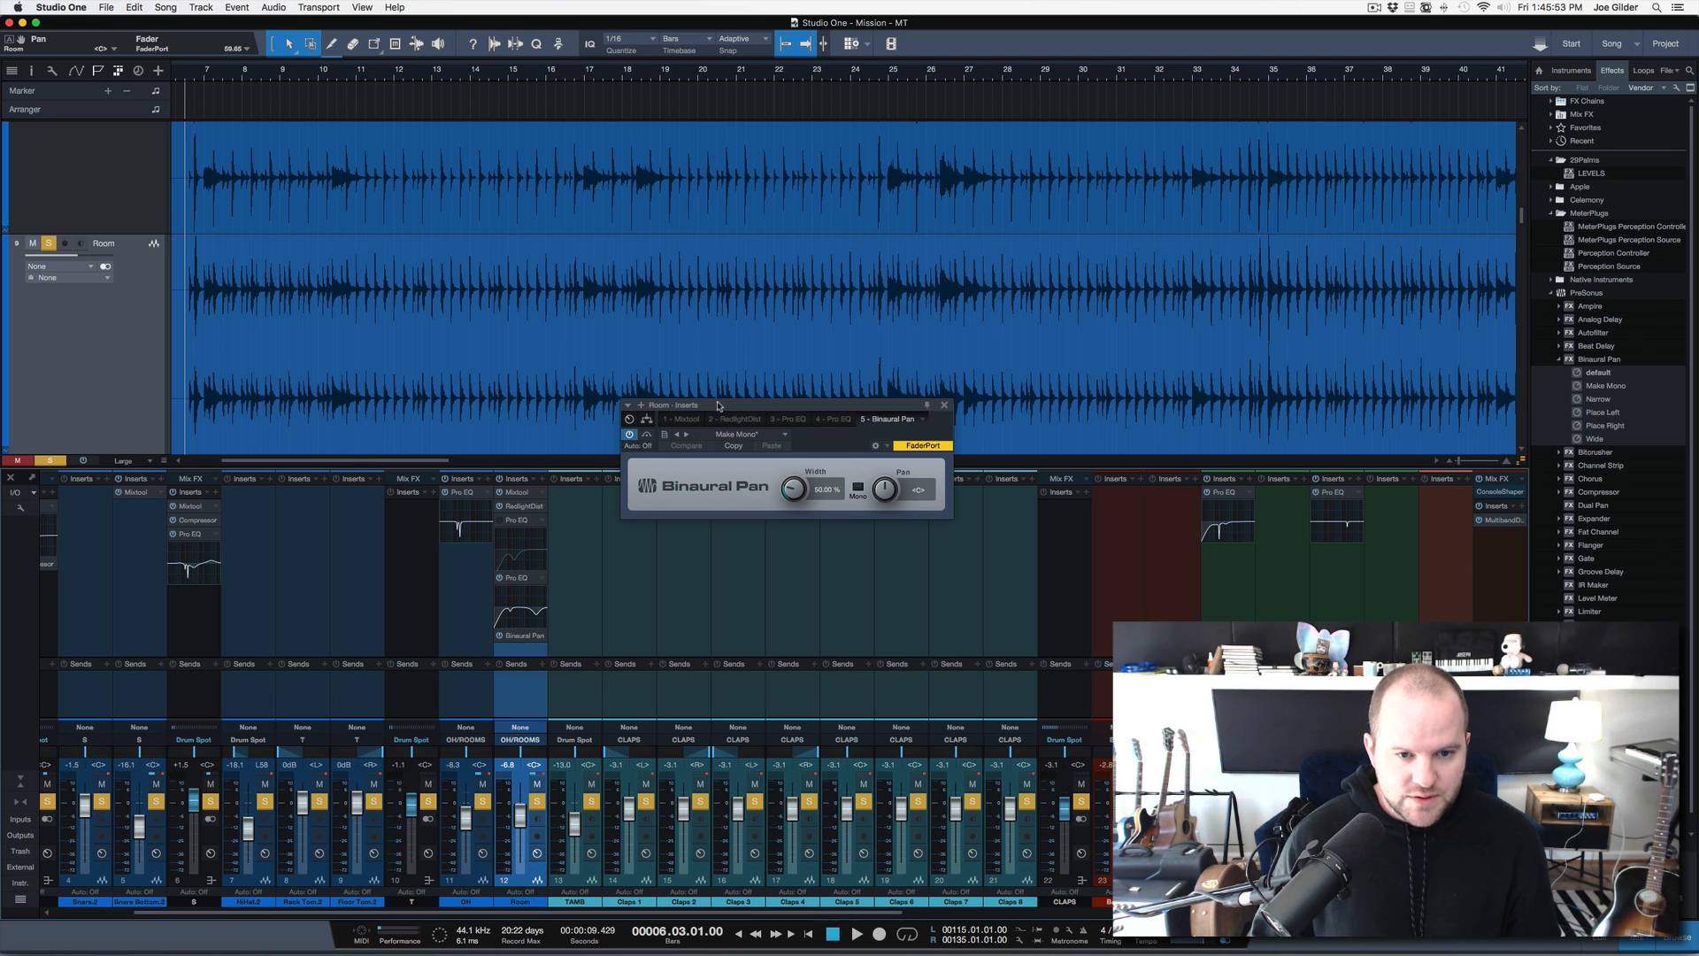
Demonstrate Binaural Pan's Mono option by switching it on and off, and close the Room plug-in window
{"action": "left_click_drag", "start_coordinate": [718, 405], "coordinate": [441, 557]}
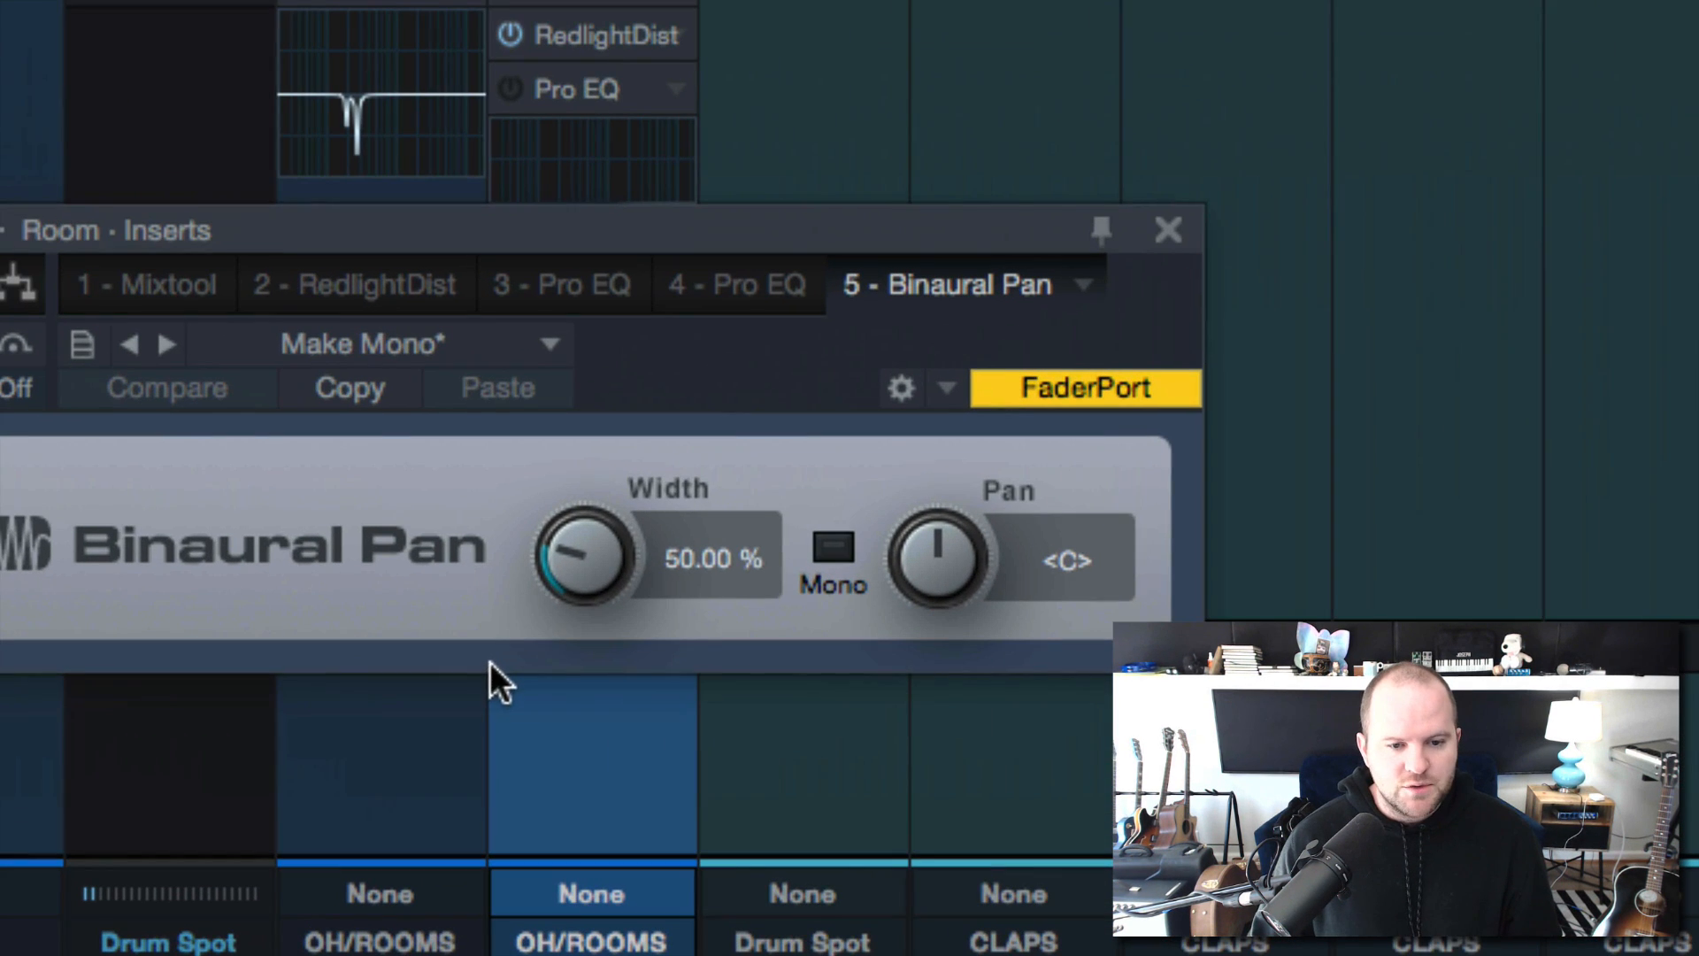
{"action": "left_click", "coordinate": [828, 531]}
{"action": "left_click", "coordinate": [828, 531]}
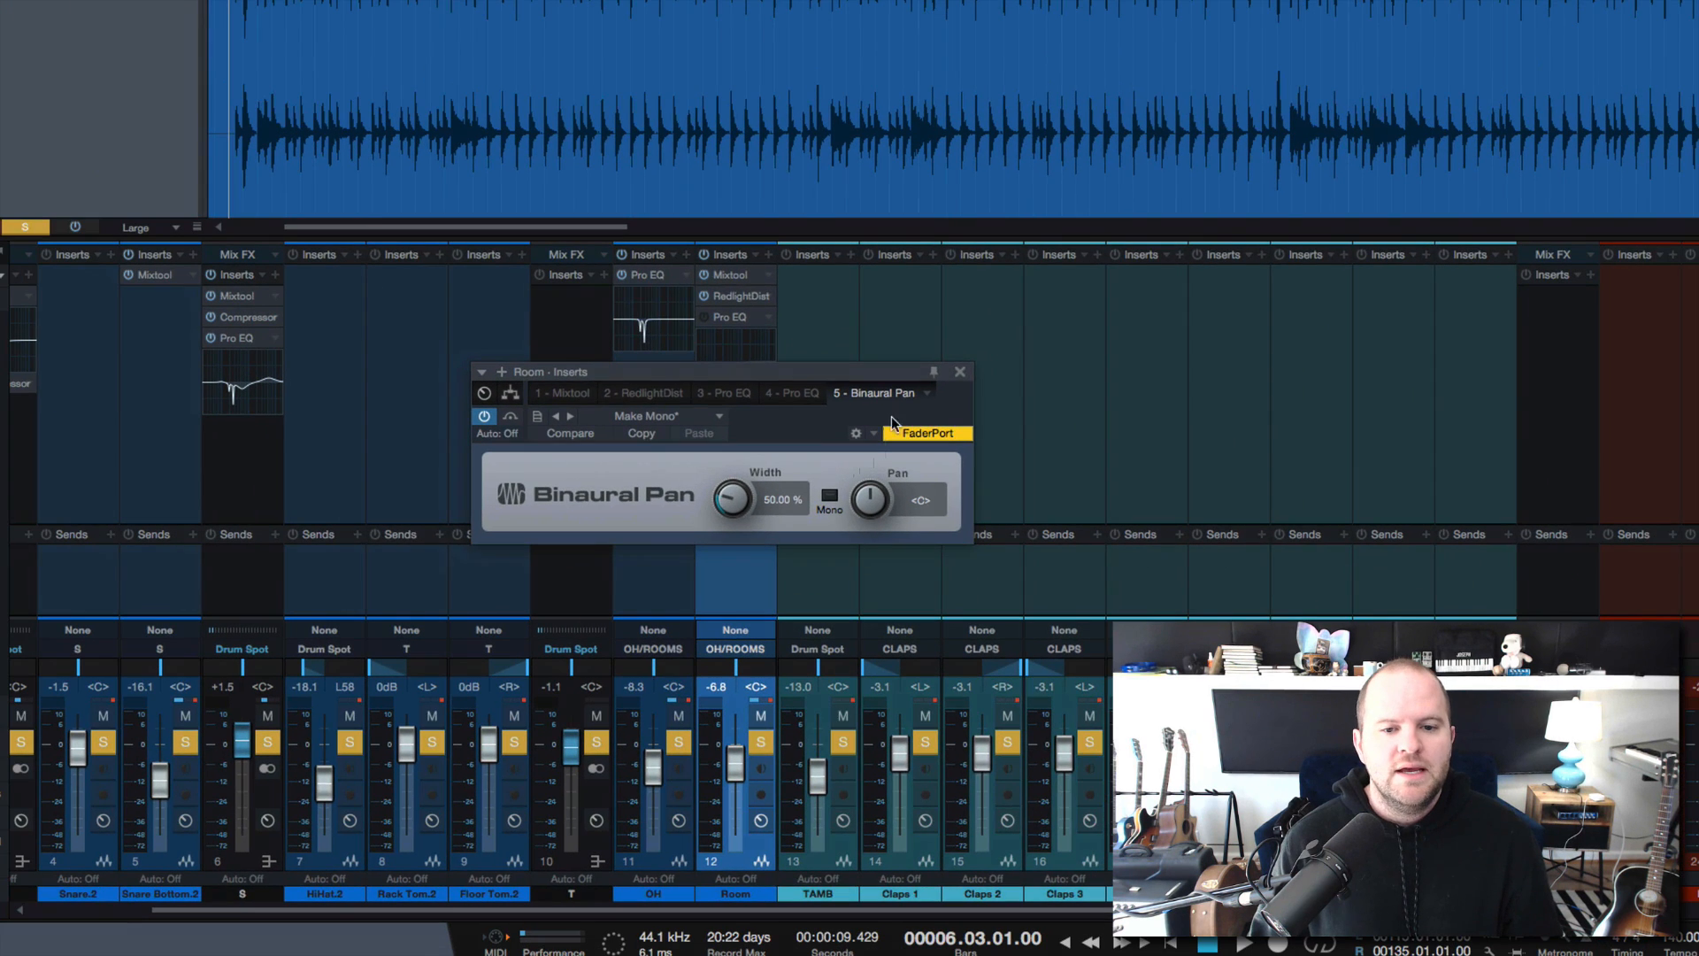
{"action": "left_click", "coordinate": [959, 372]}
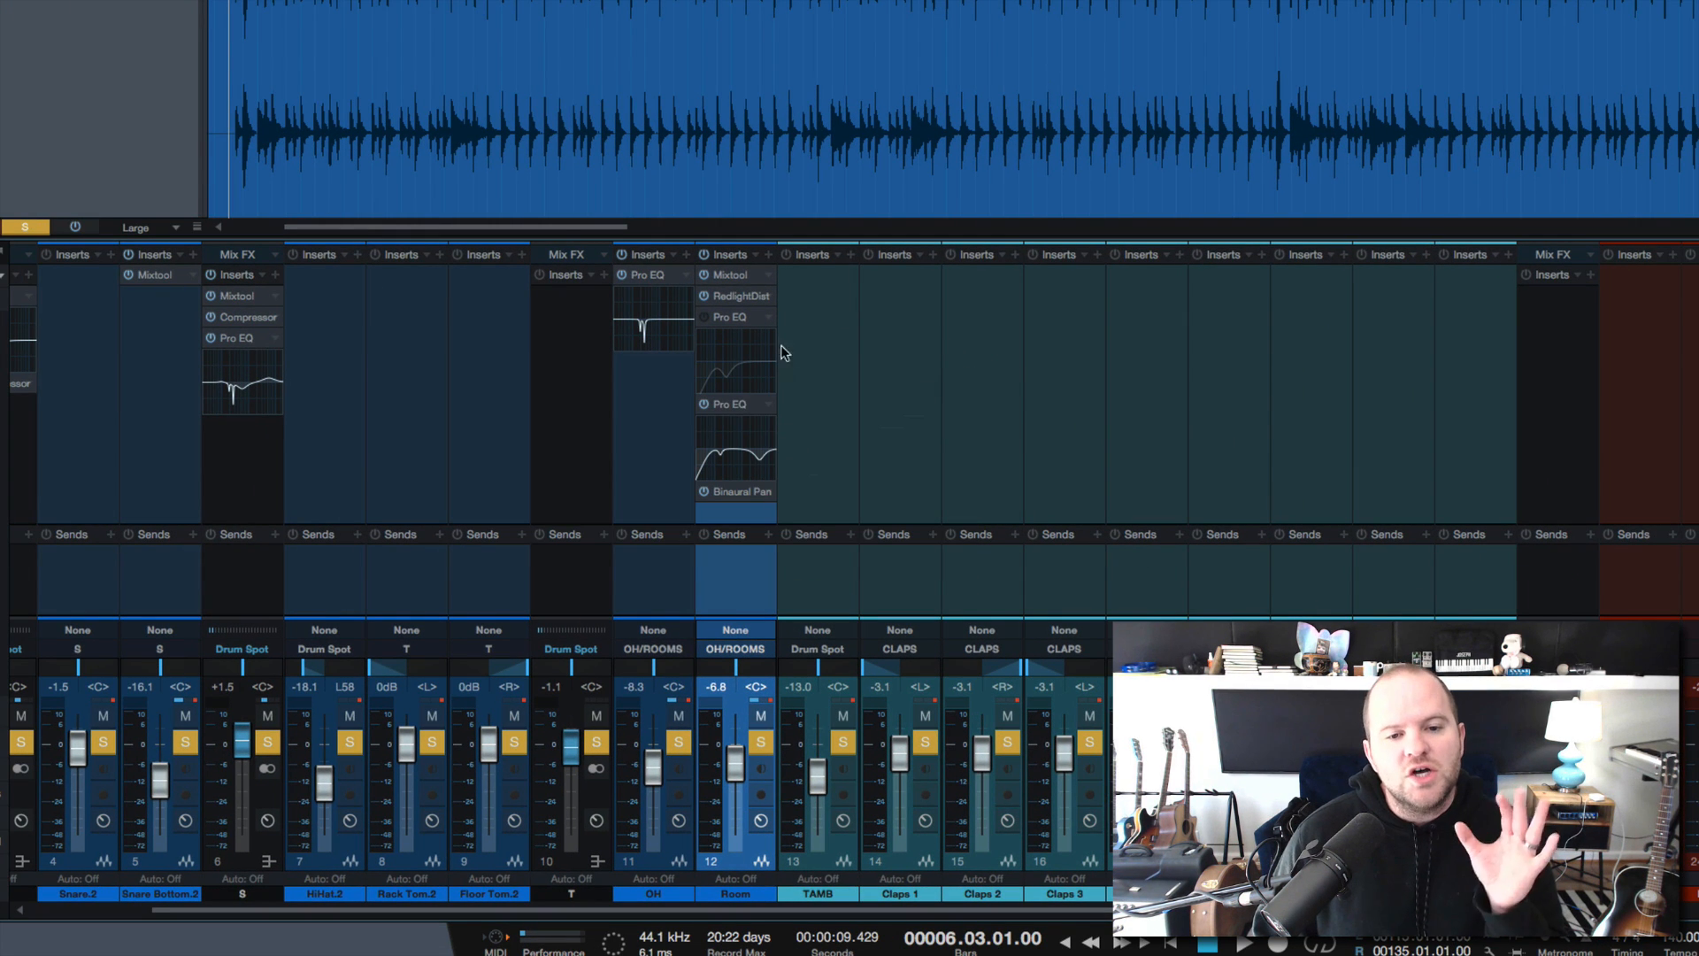
Remove the bypassed first Pro EQ from the Room track's inserts
{"action": "right_click", "coordinate": [770, 317]}
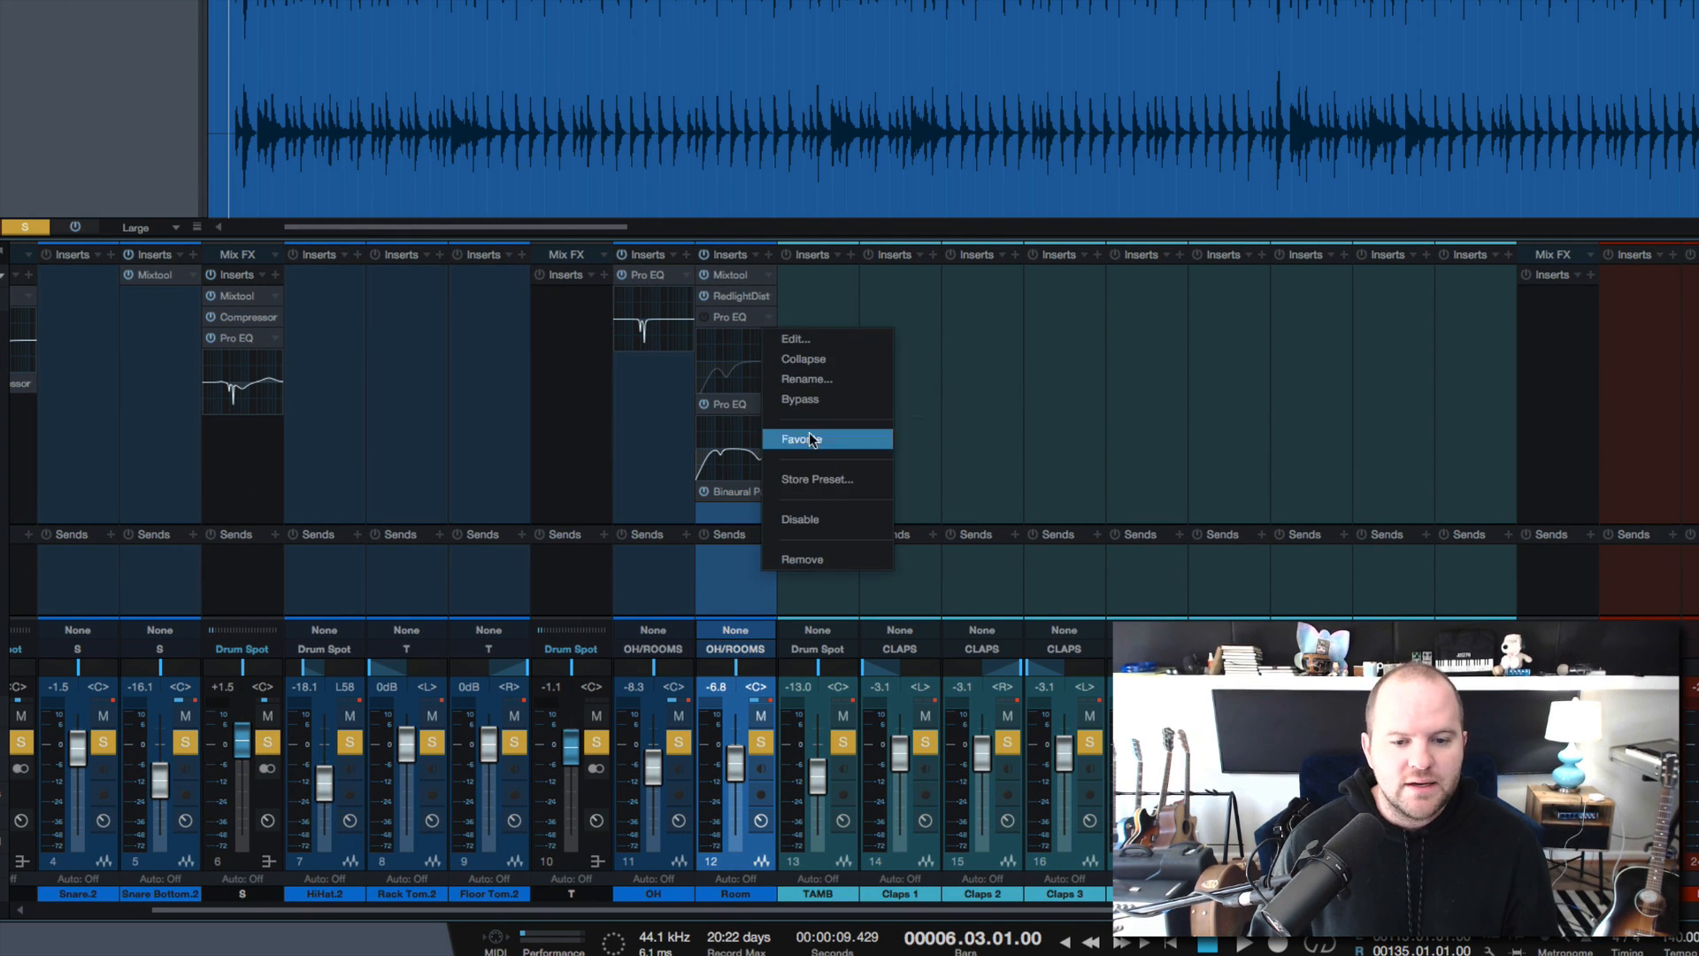
{"action": "left_click", "coordinate": [825, 557]}
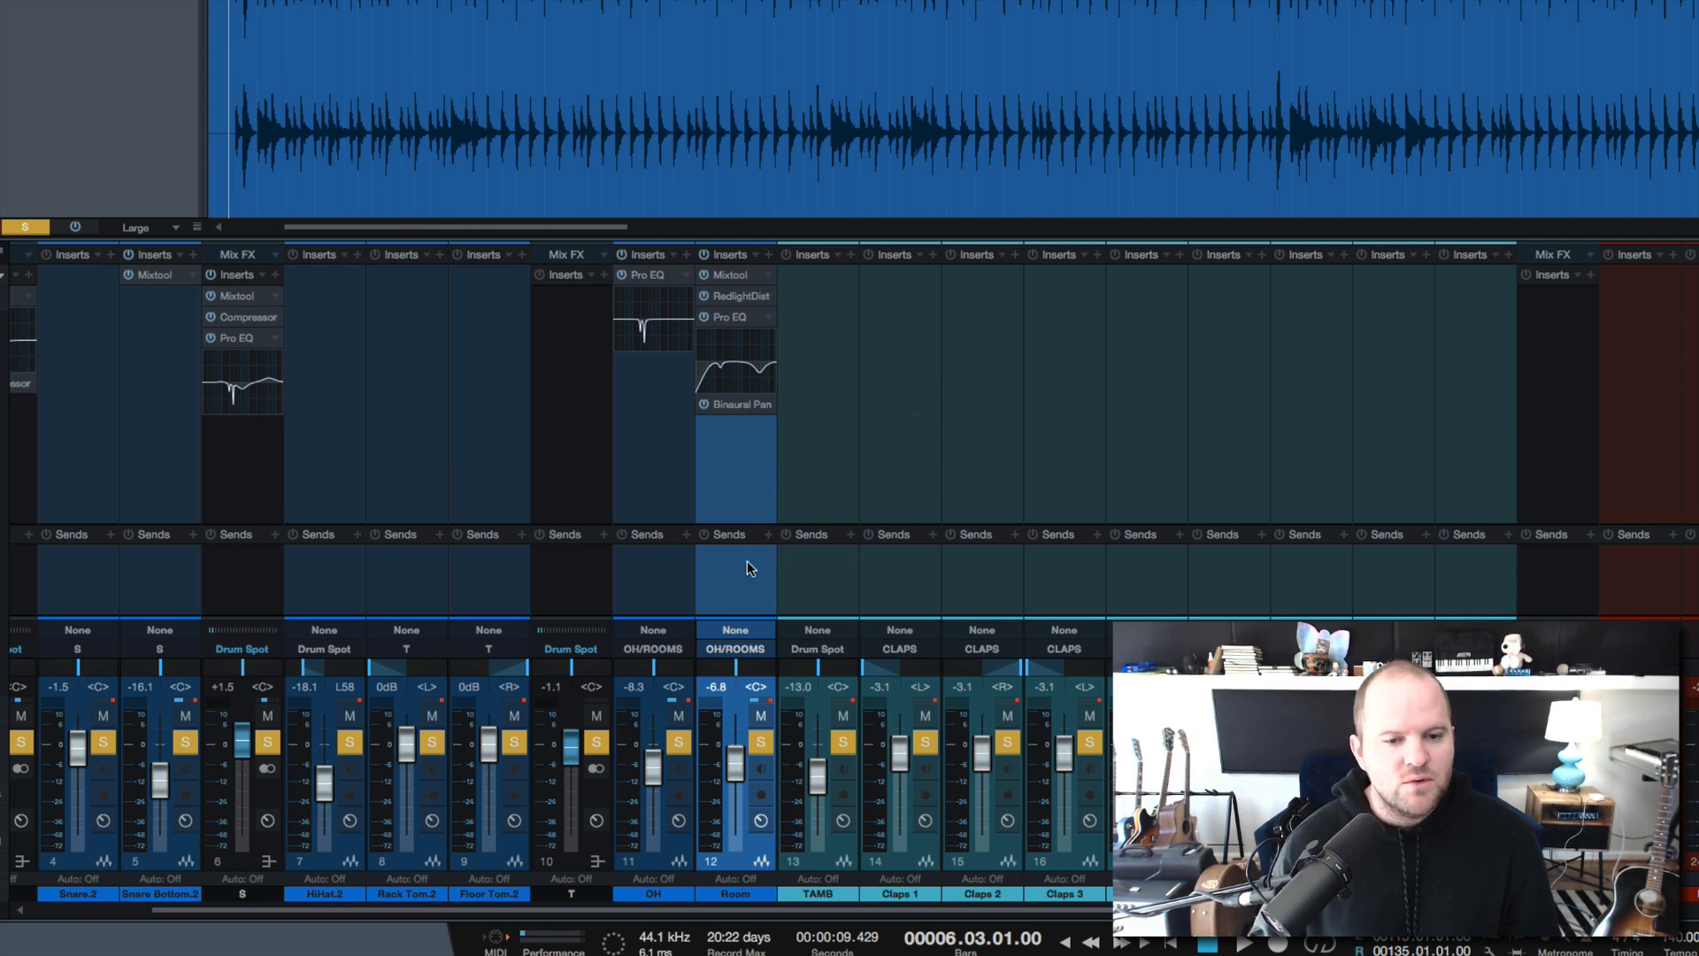
{"action": "scroll", "coordinate": [748, 569], "scroll_direction": "left", "scroll_amount": 3}
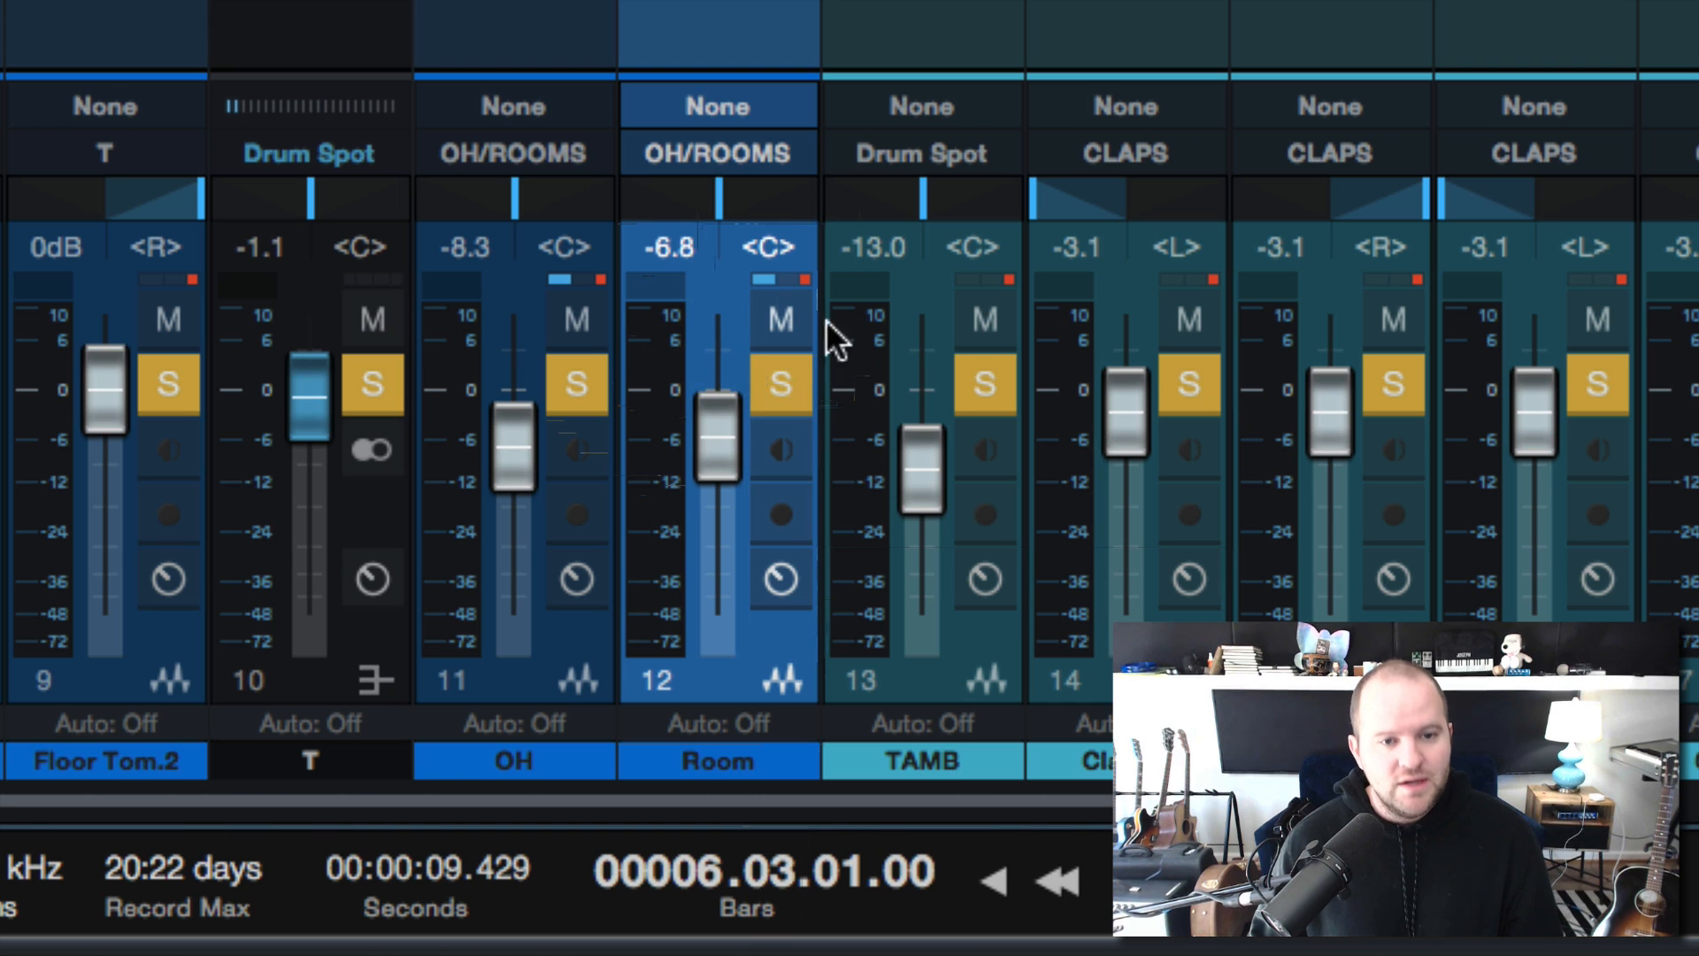
Play the soloed drums from bar 6 and clear the solo to hear the Room track in the full mix
{"action": "left_click", "coordinate": [779, 372]}
{"action": "key", "text": "space"}
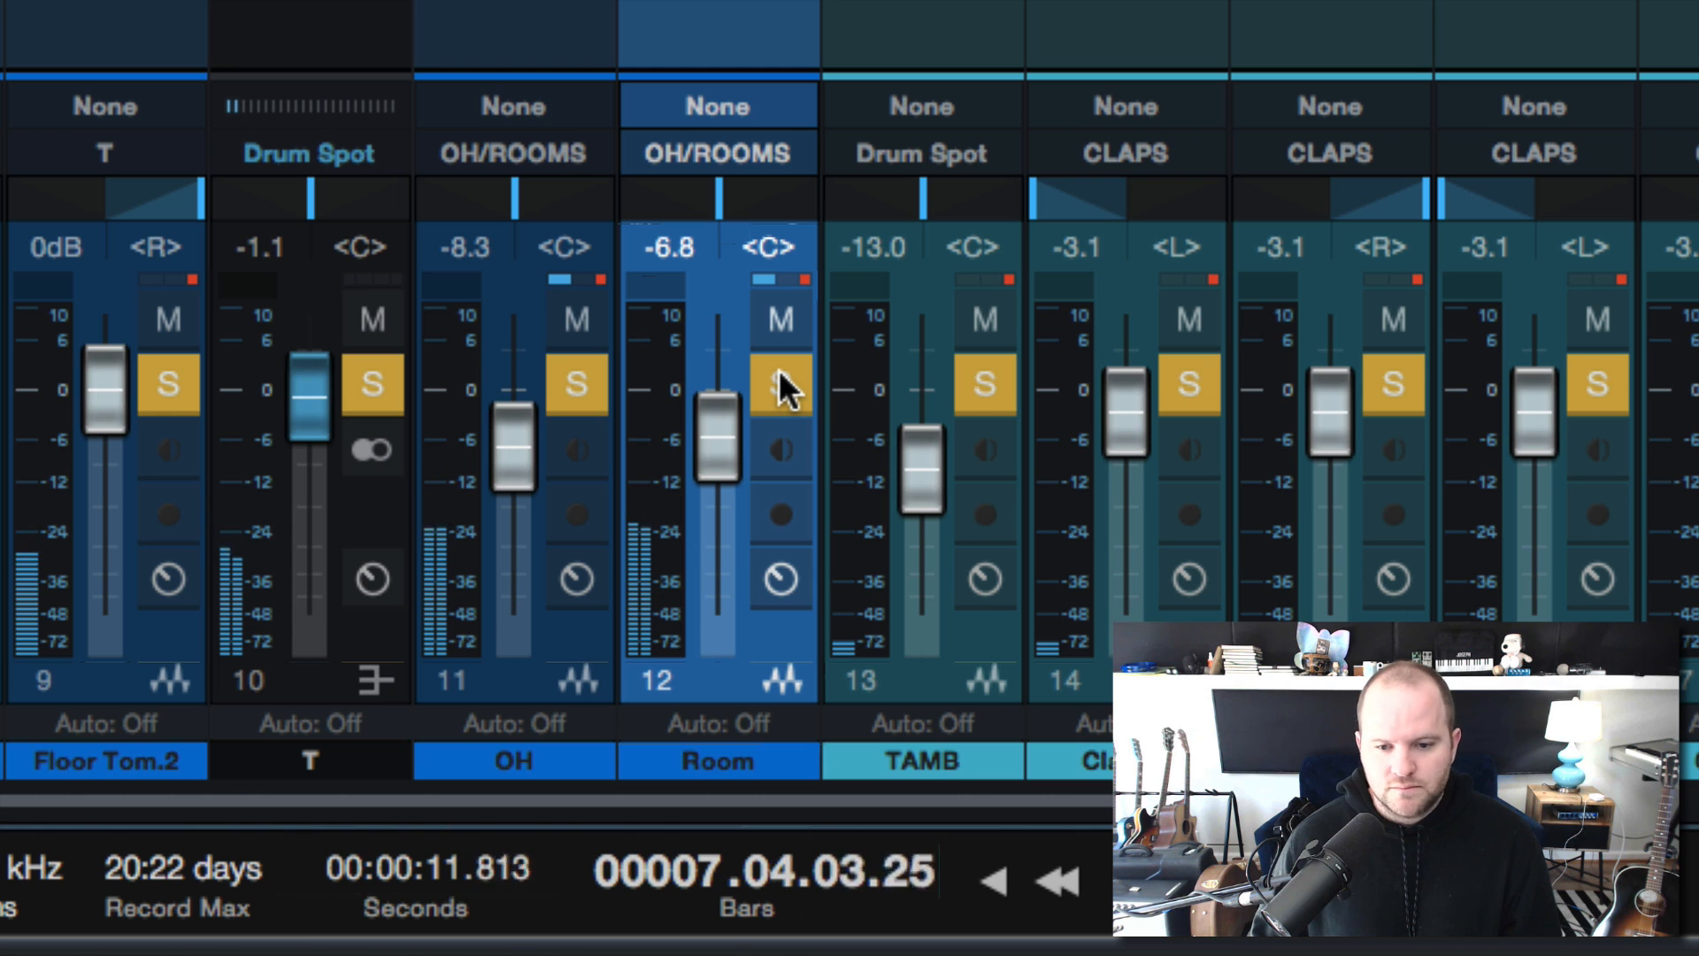
{"action": "left_click", "coordinate": [779, 372]}
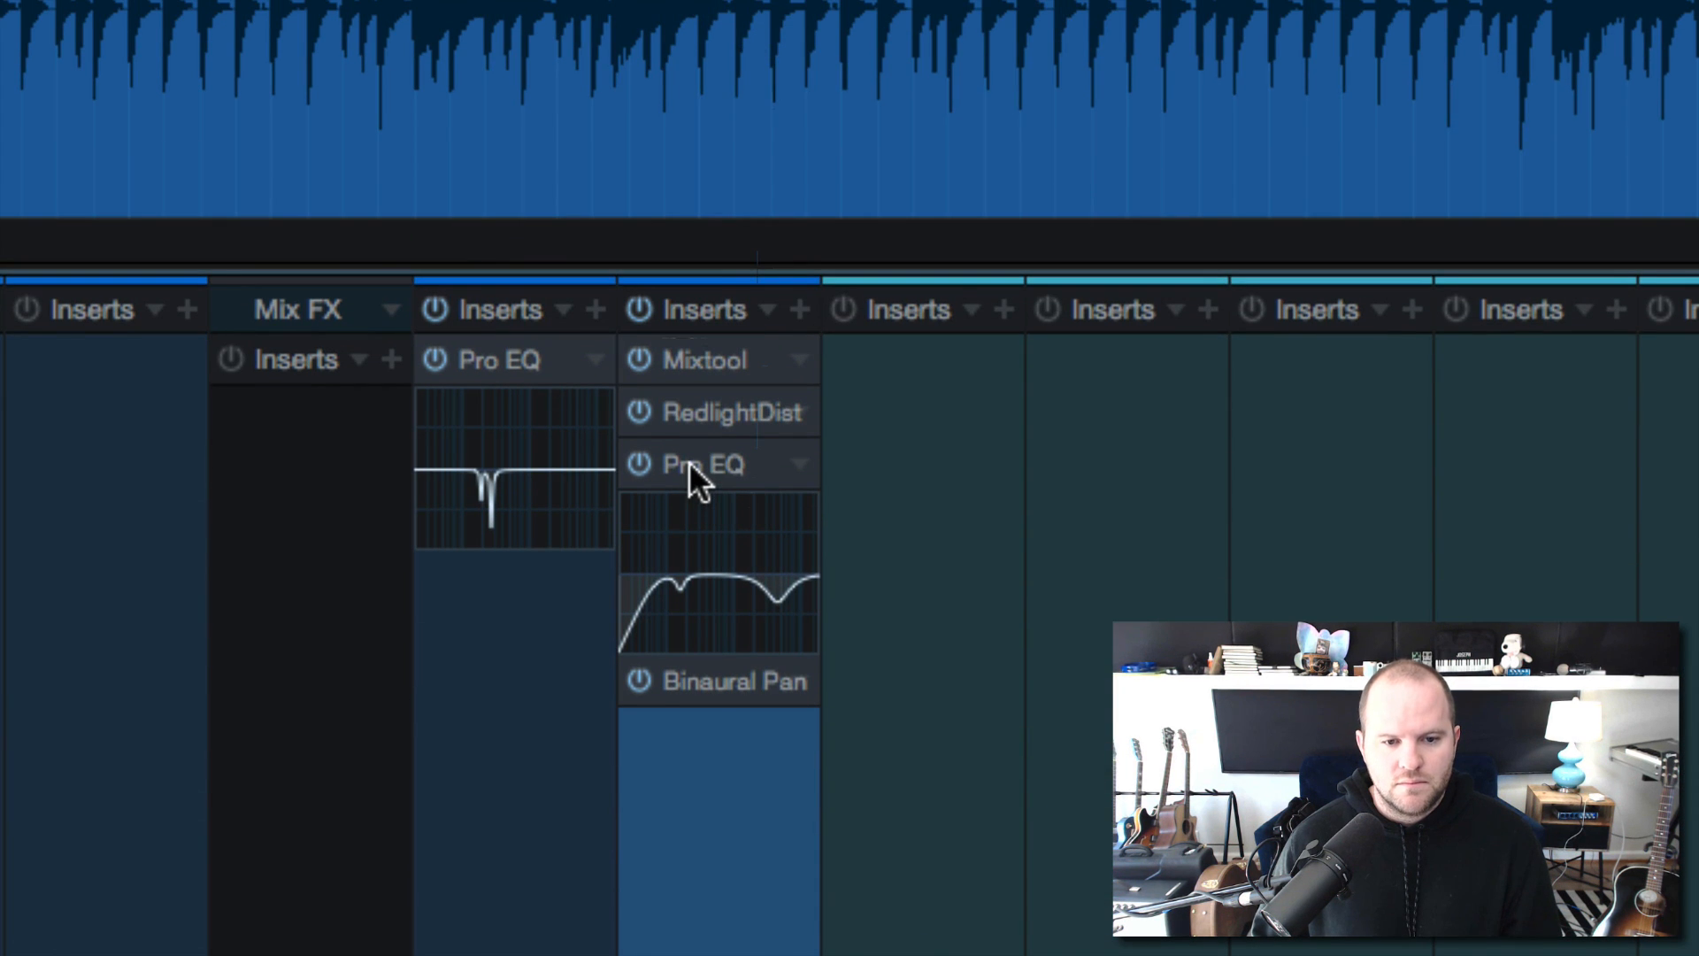
Raise the LMF band's frequency in the Room track's Pro EQ, deepen its cut, and compare the mix with Room muted
{"action": "left_click", "coordinate": [689, 460]}
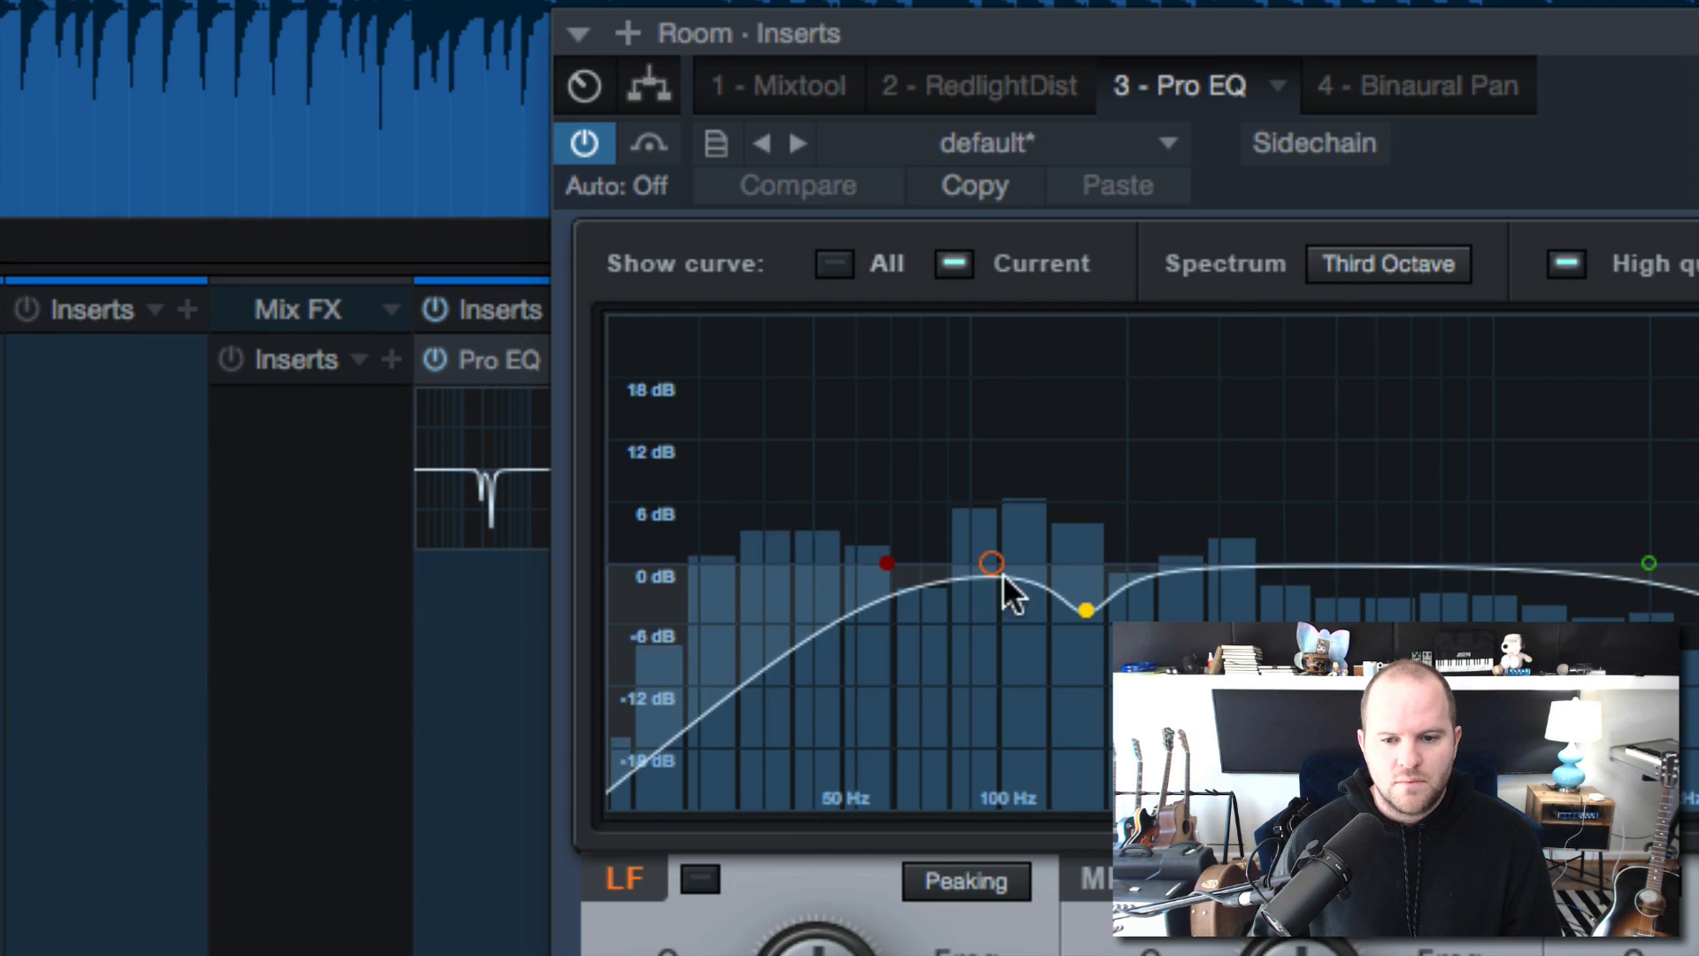
{"action": "left_click_drag", "start_coordinate": [1086, 606], "coordinate": [1135, 699]}
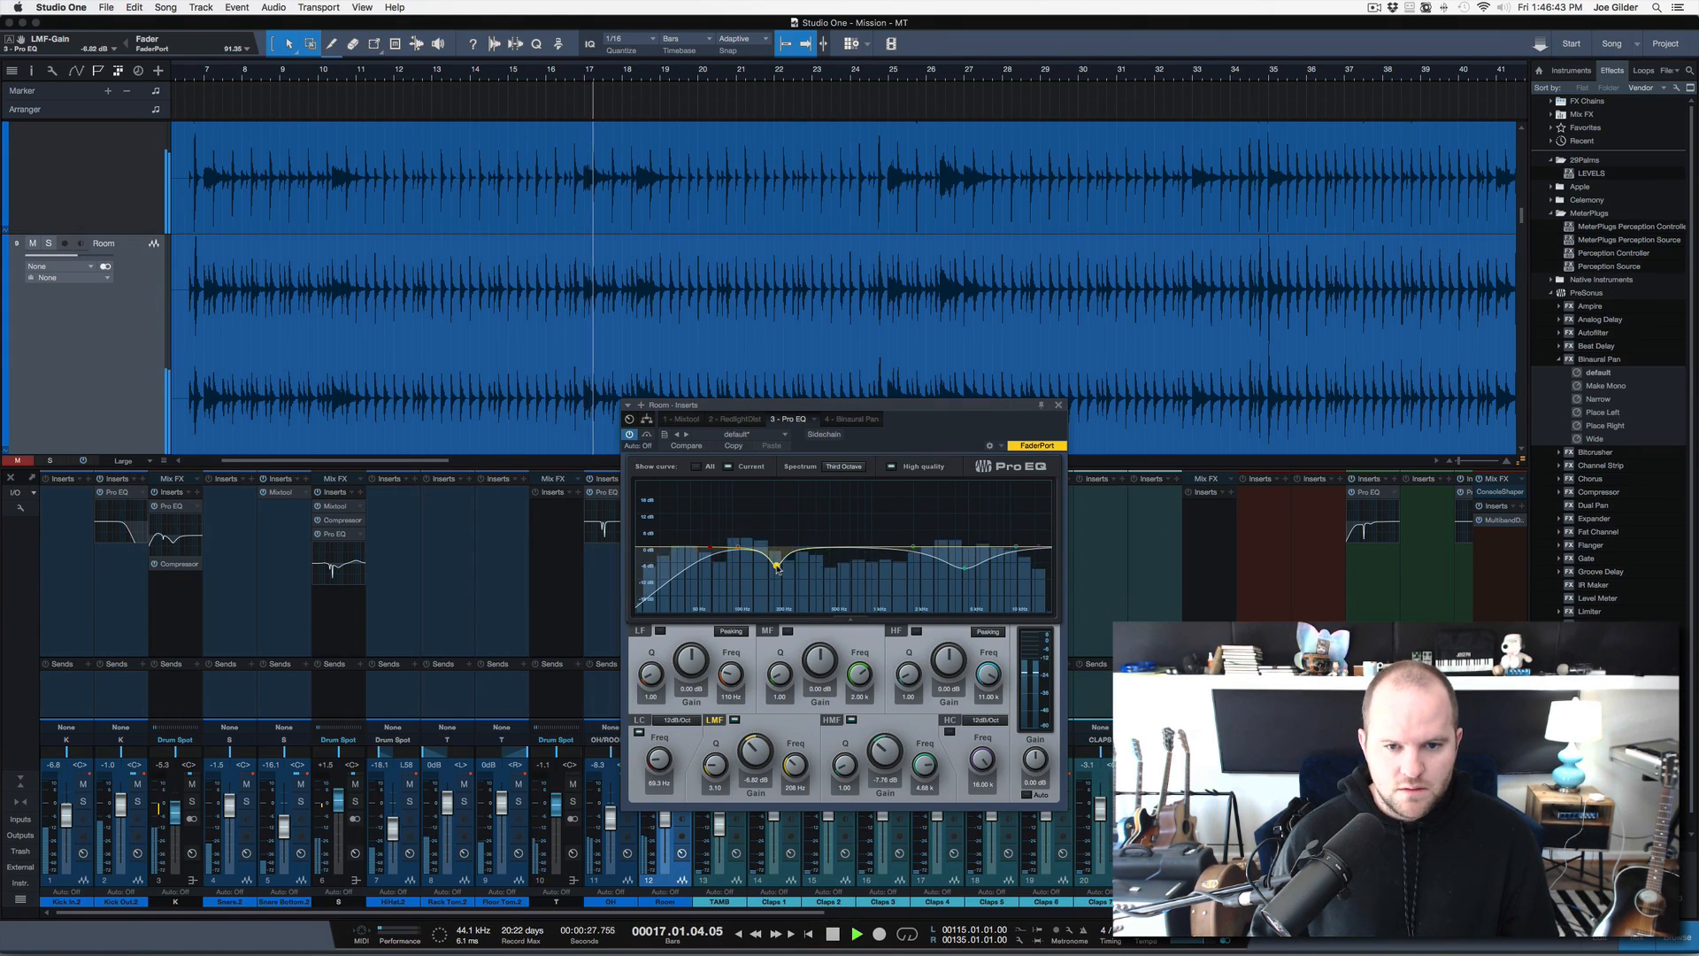
{"action": "left_click", "coordinate": [1057, 404]}
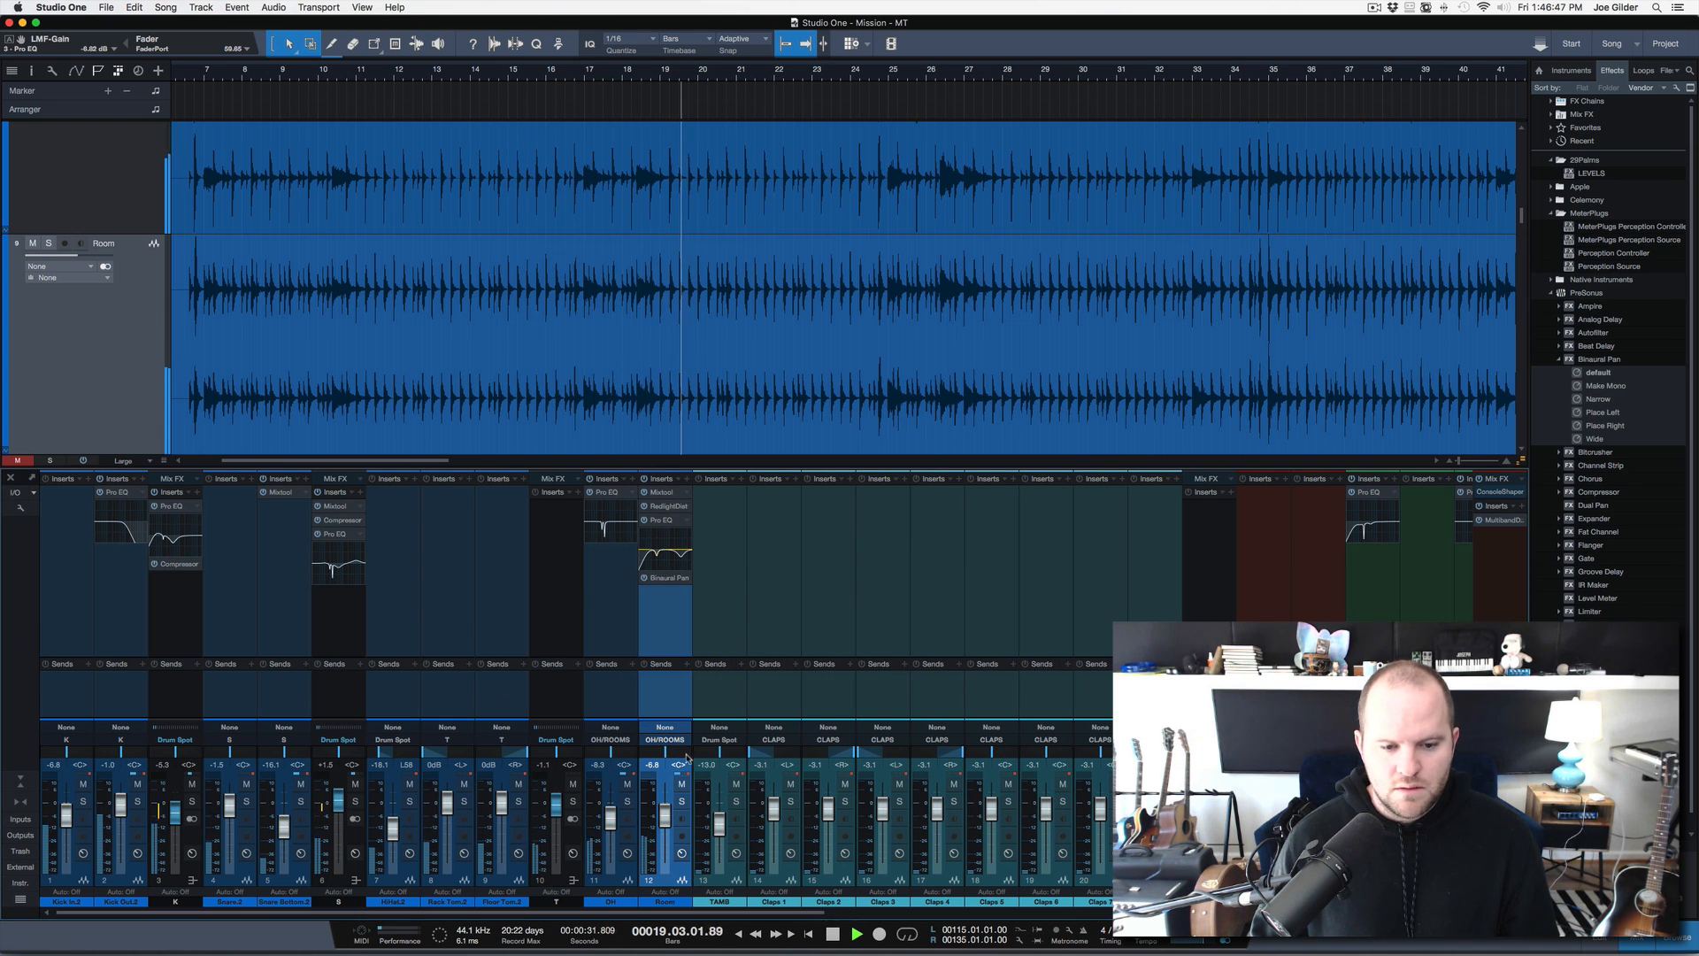
{"action": "left_click", "coordinate": [681, 785]}
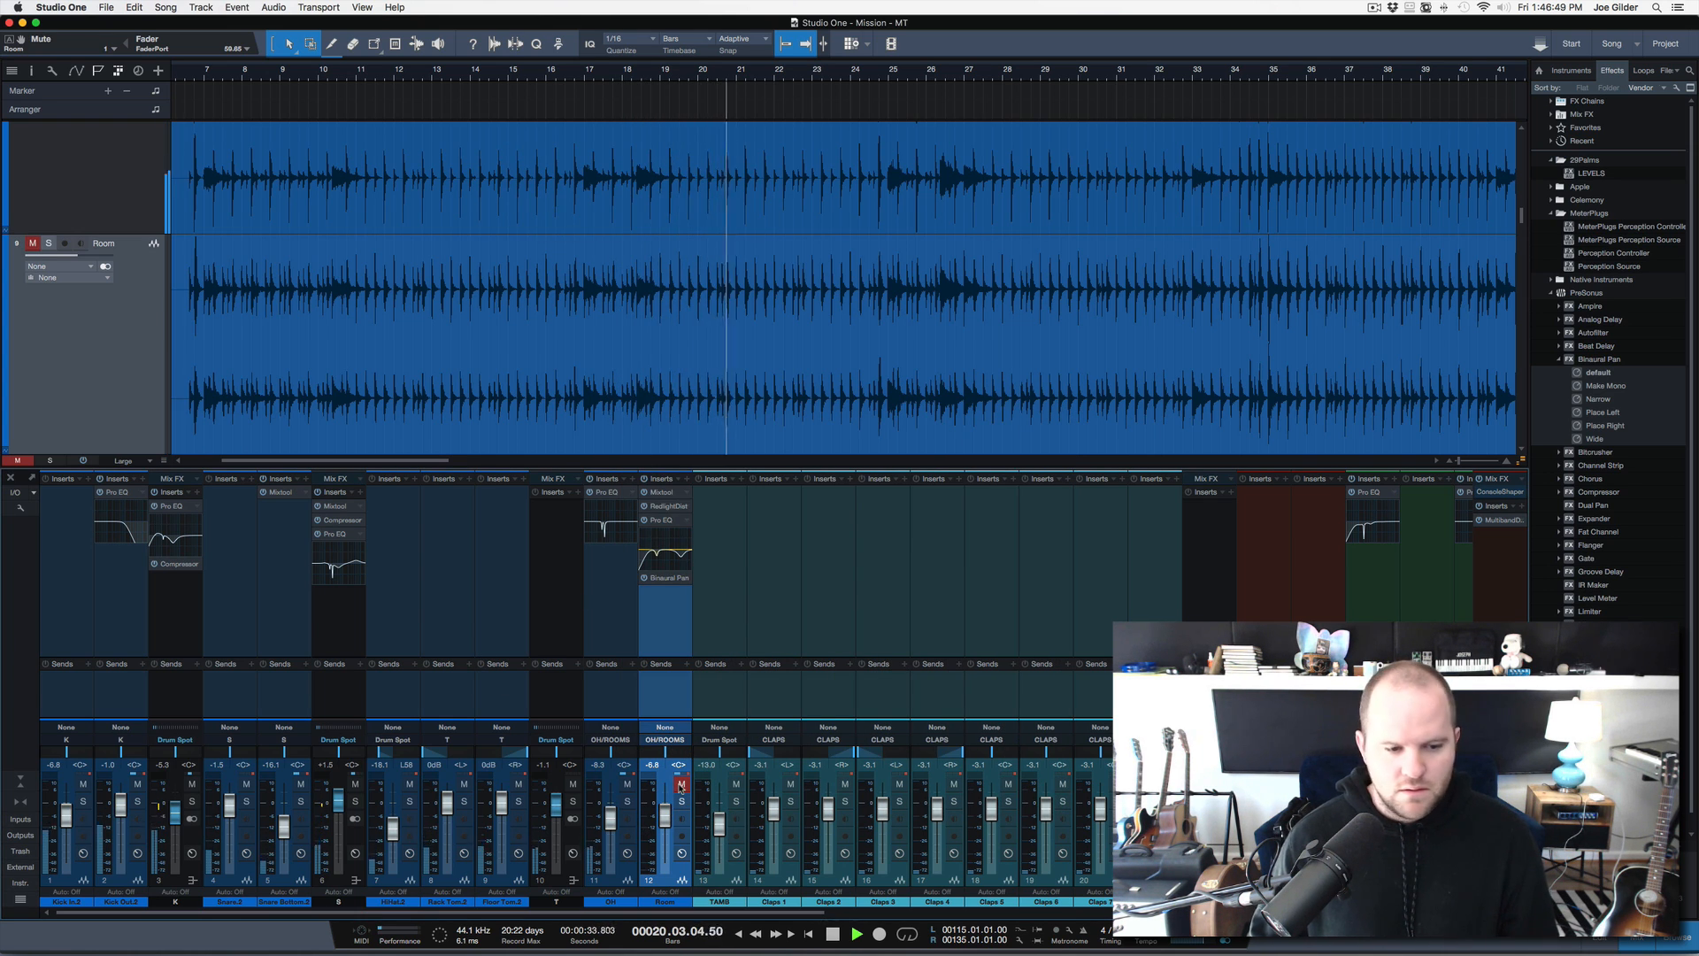
{"action": "left_click", "coordinate": [681, 785]}
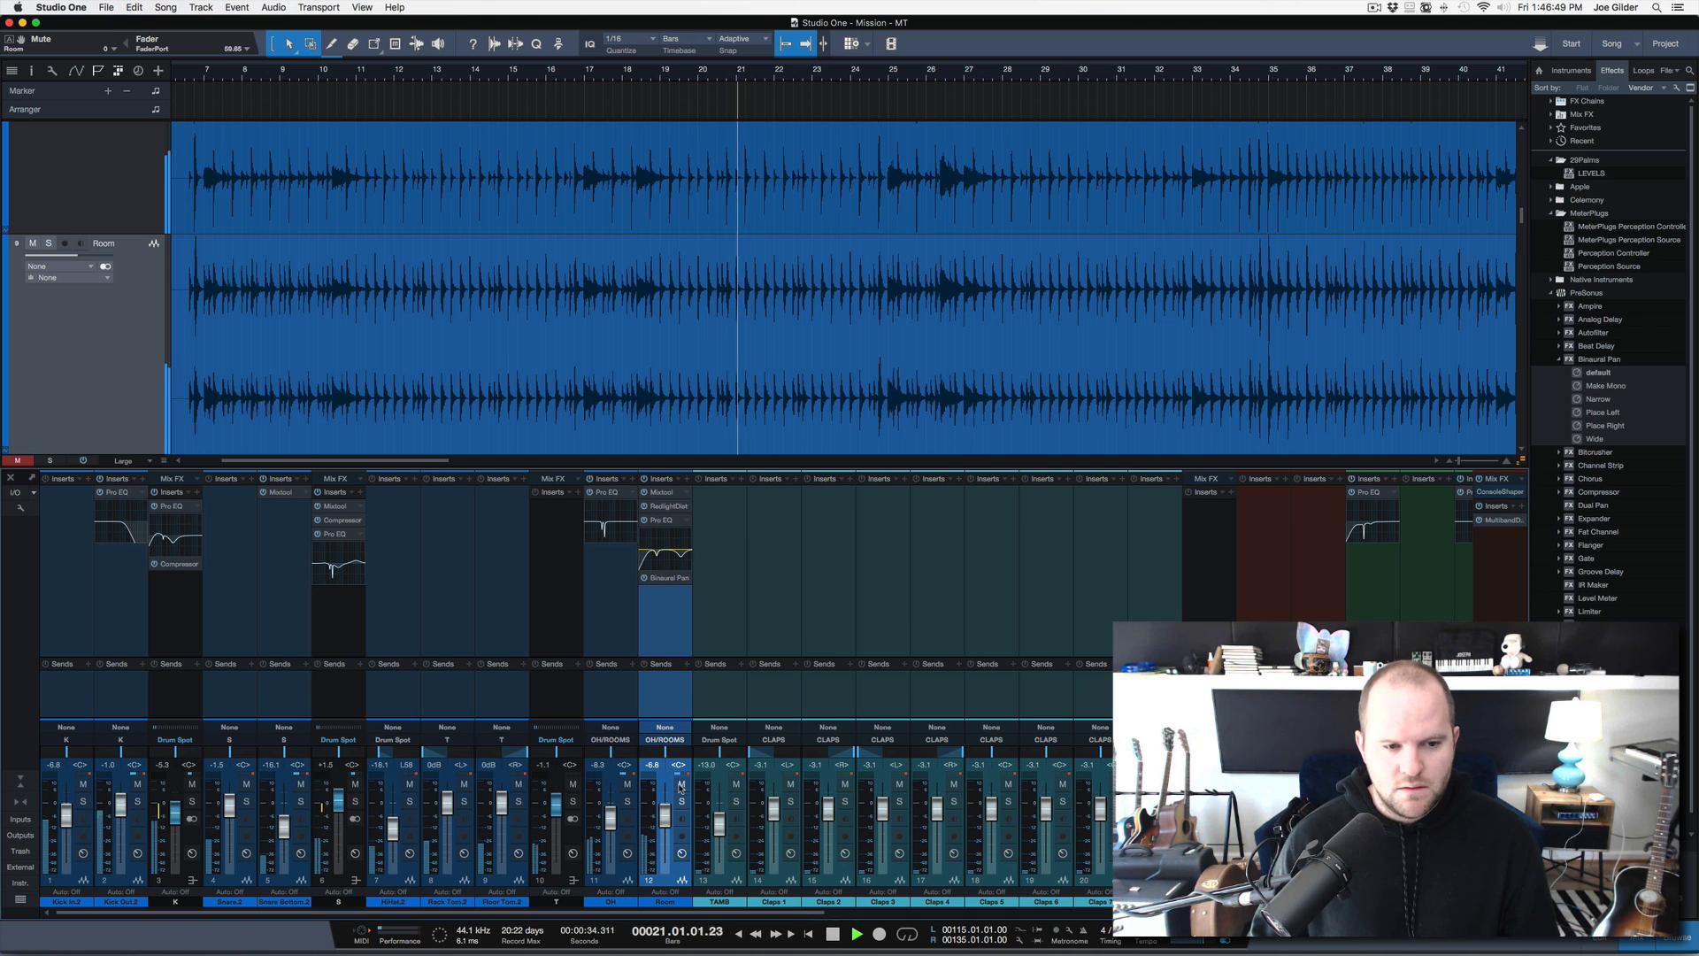
Try an LF boost in the snare bus Pro EQ and bring its gain down to 0.24 dB
{"action": "left_click", "coordinate": [334, 535]}
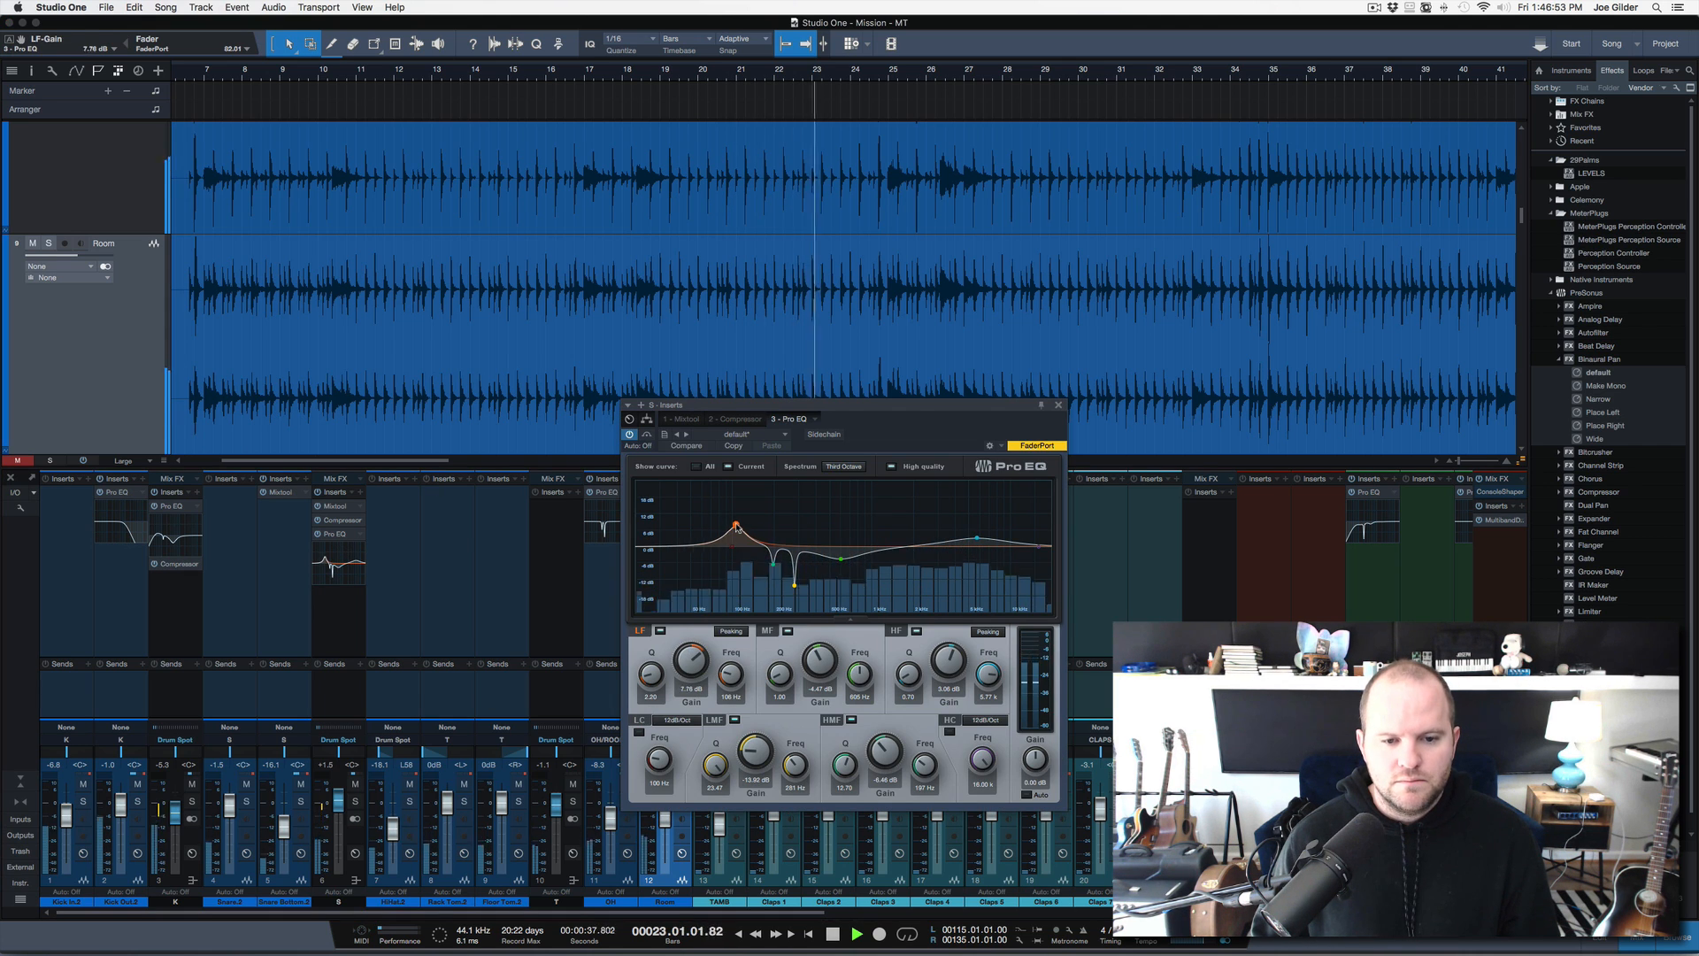
{"action": "mouse_move", "coordinate": [737, 528]}
{"action": "left_mouse_down"}
{"action": "mouse_move", "coordinate": [748, 493]}
{"action": "mouse_move", "coordinate": [739, 546]}
{"action": "left_mouse_up"}
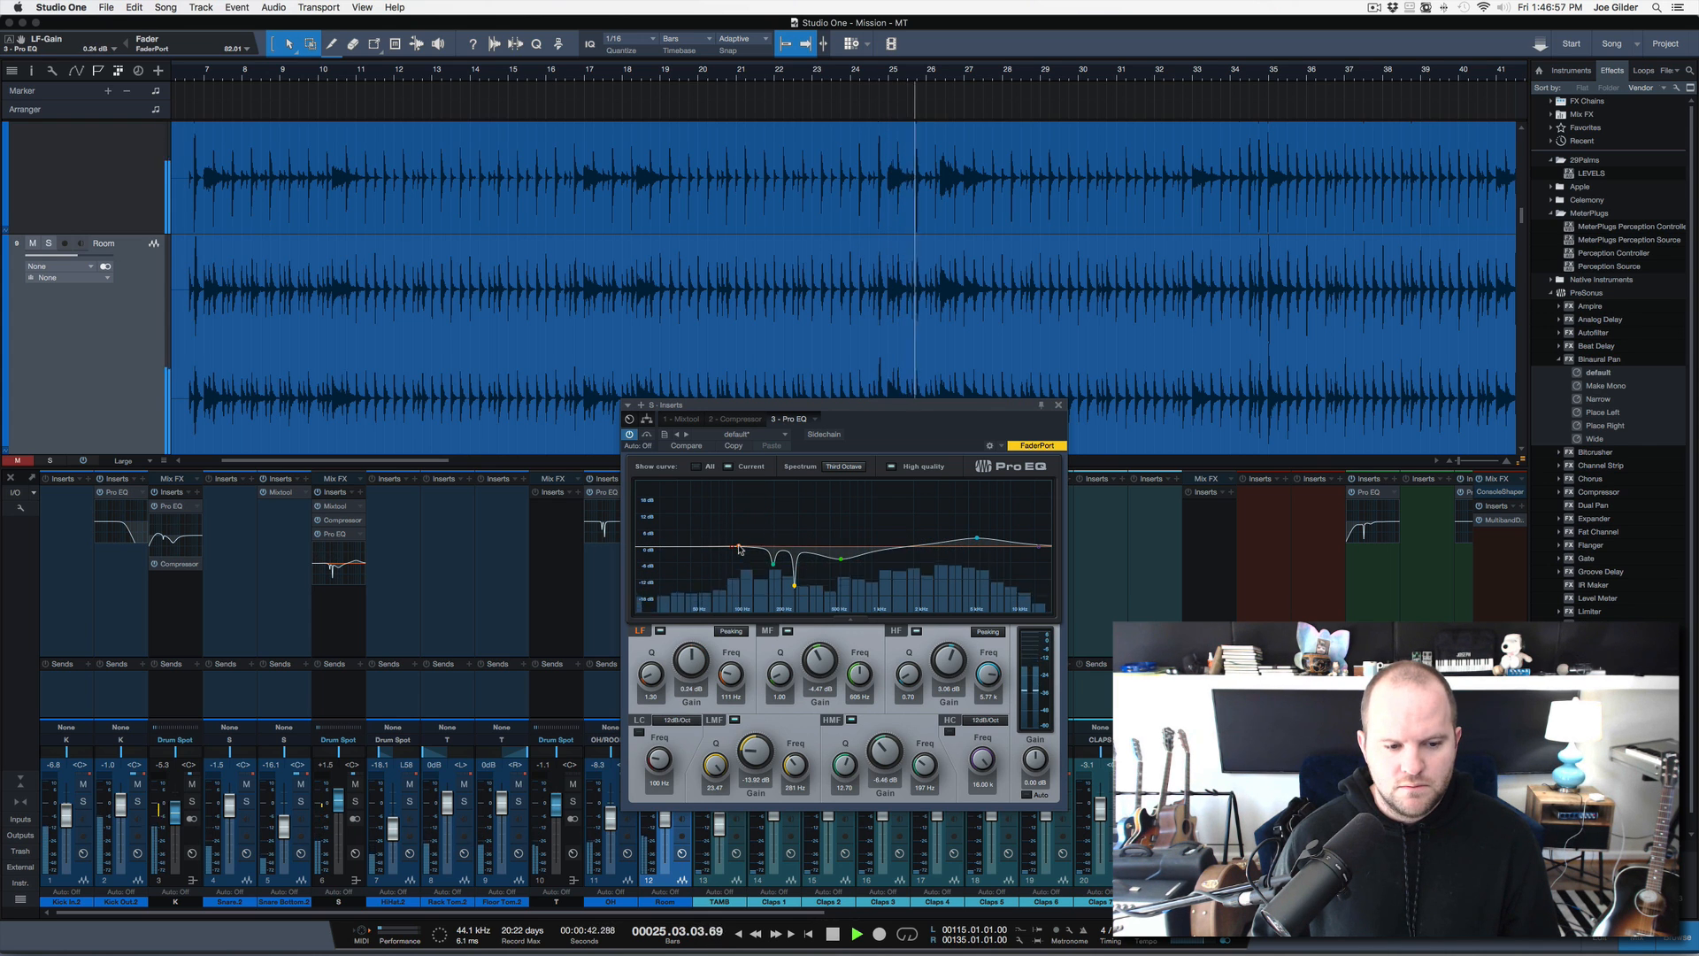
{"action": "left_click", "coordinate": [1059, 406]}
Solo both snare tracks, the snare bus and the Room track, and restart playback from bar 6
{"action": "left_click_drag", "start_coordinate": [246, 801], "coordinate": [356, 802]}
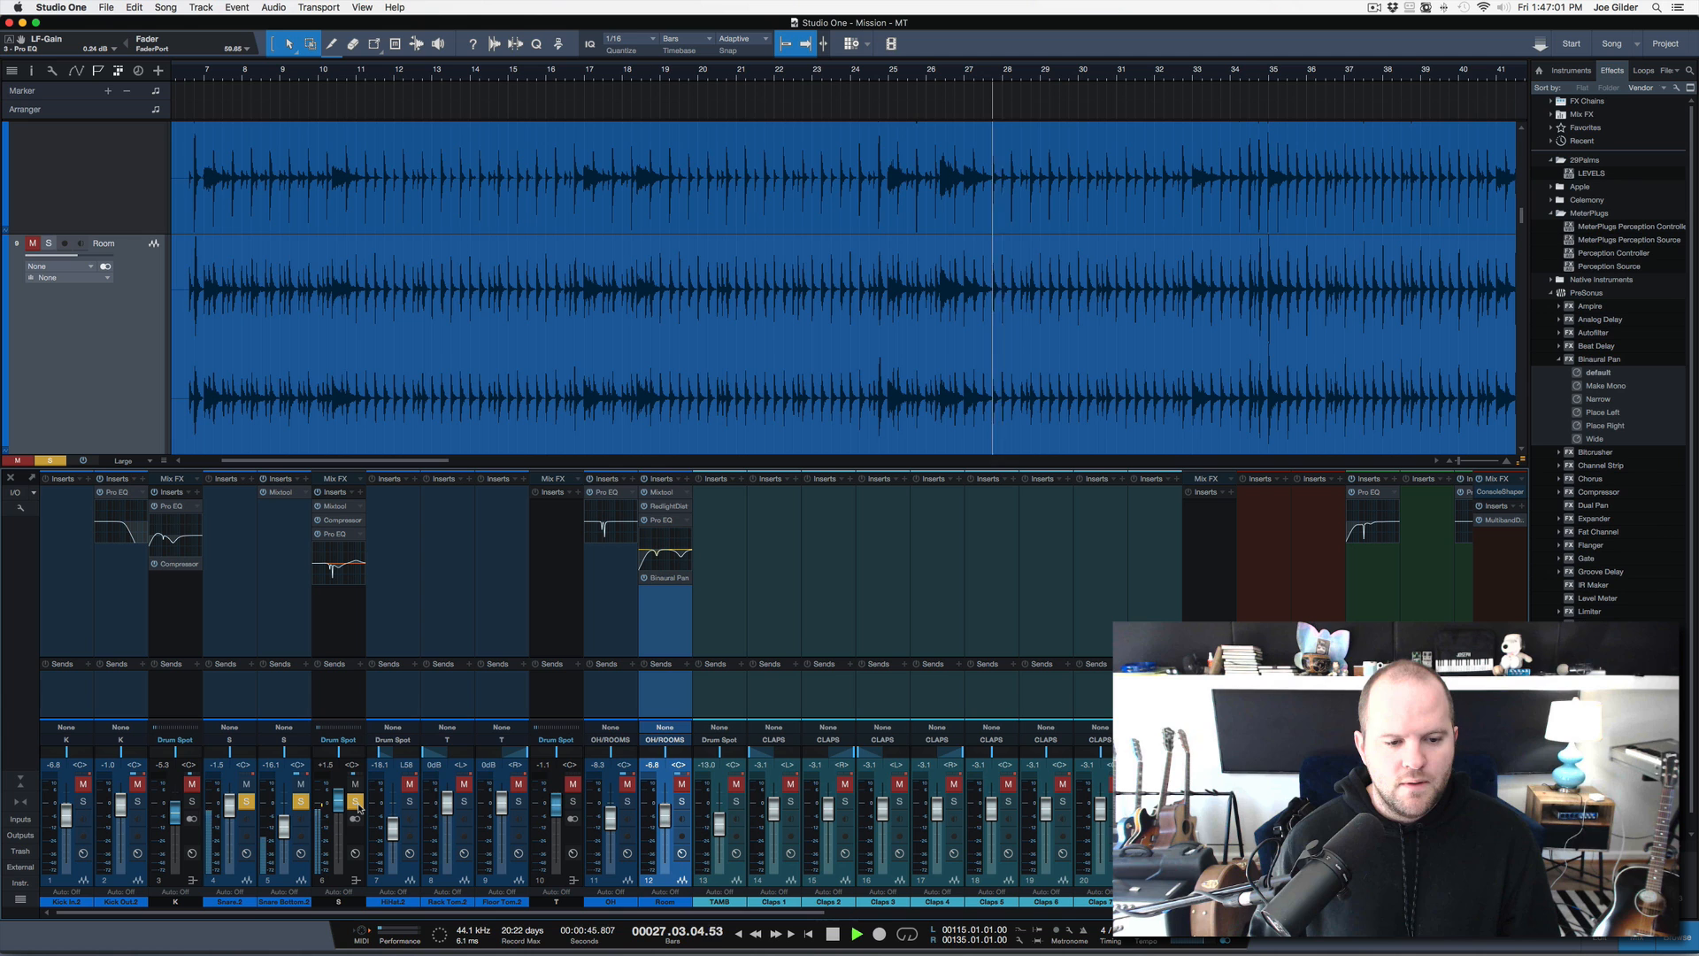
{"action": "key", "text": "space"}
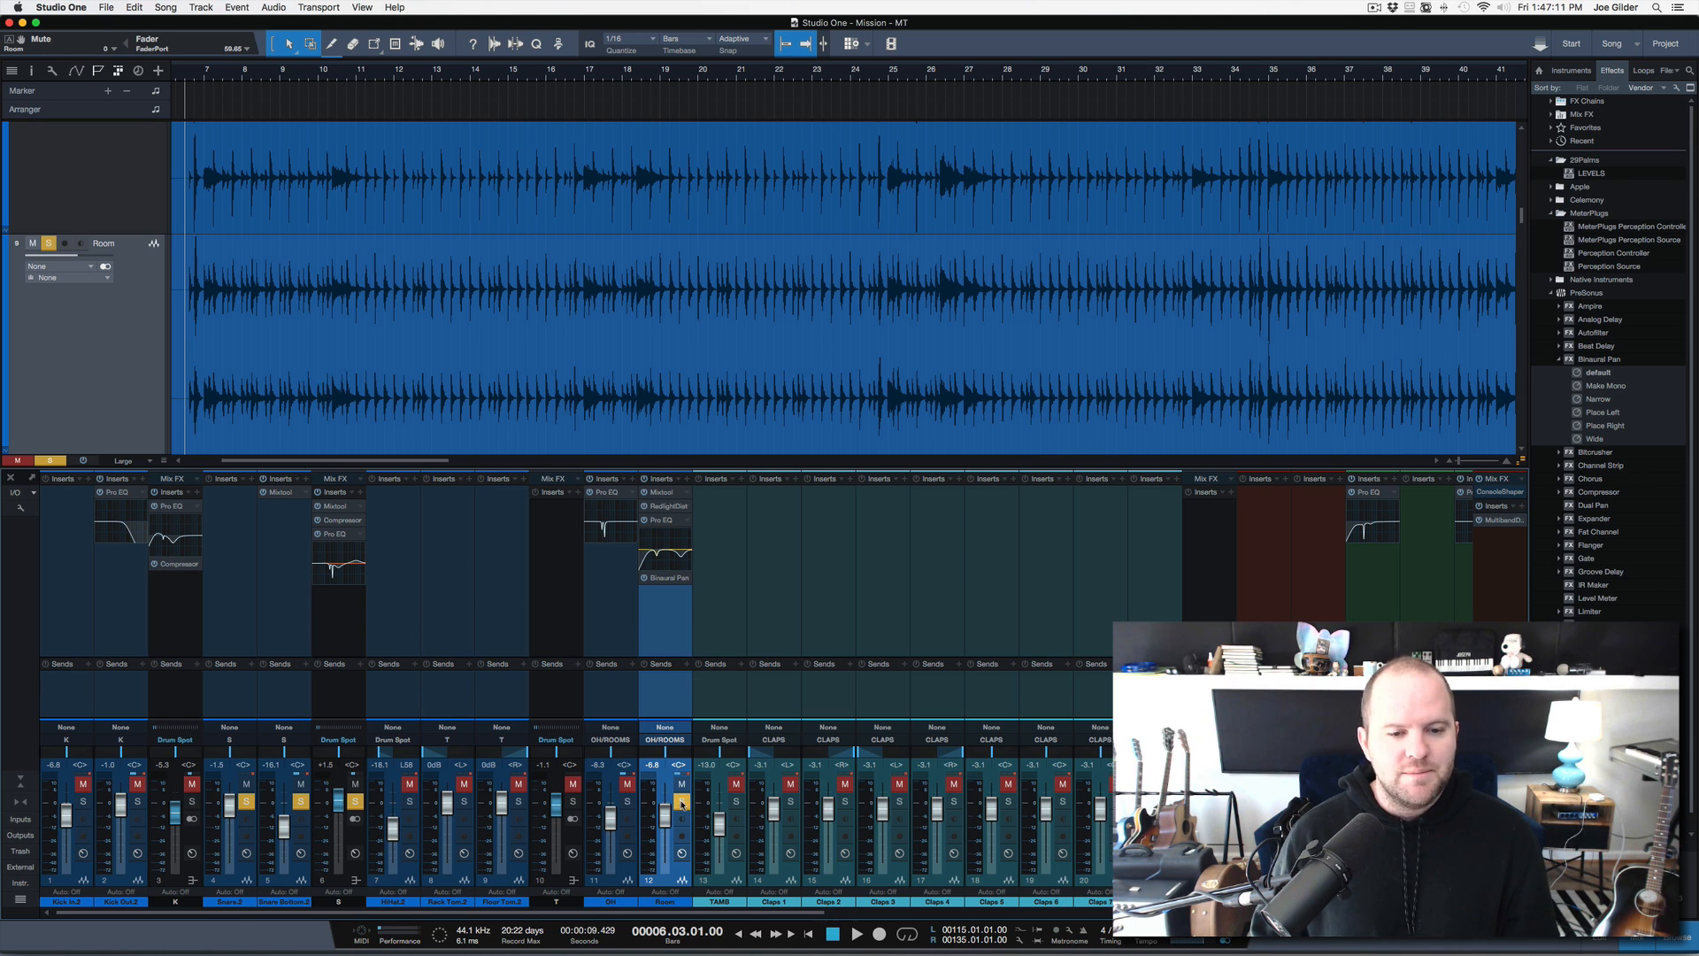
{"action": "key", "text": "space"}
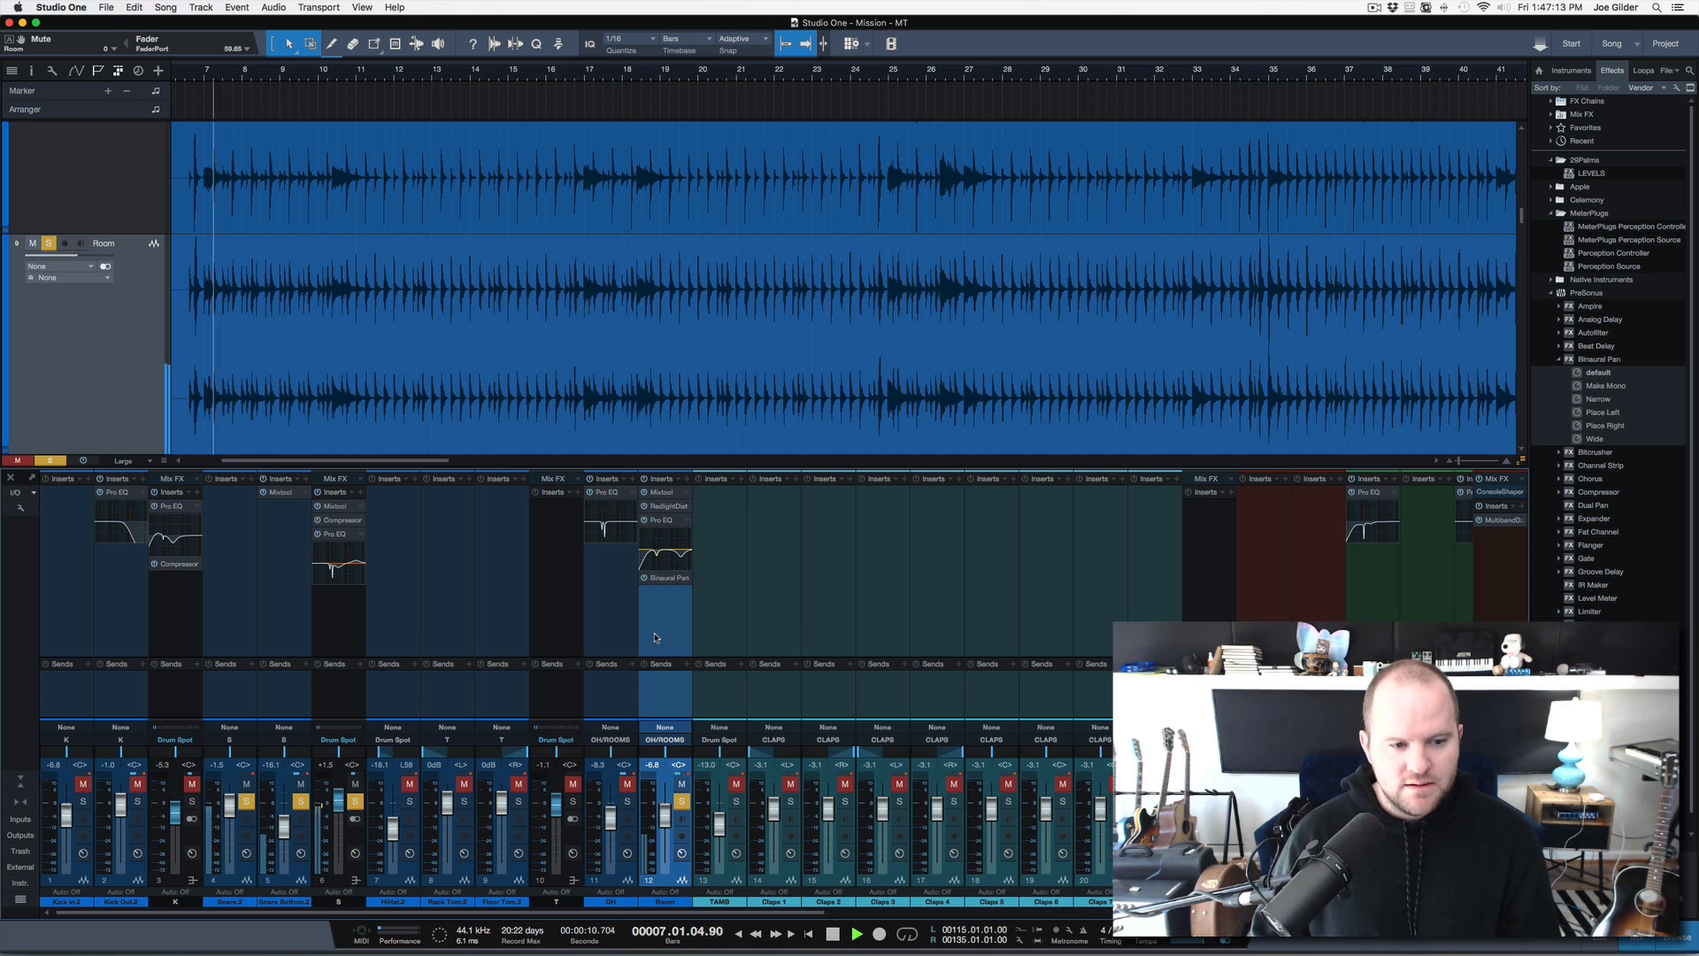
Narrow the LMF cut in the Room track's Pro EQ, lower its frequency slightly, and set its gain to -6.88 dB
{"action": "left_click", "coordinate": [664, 559]}
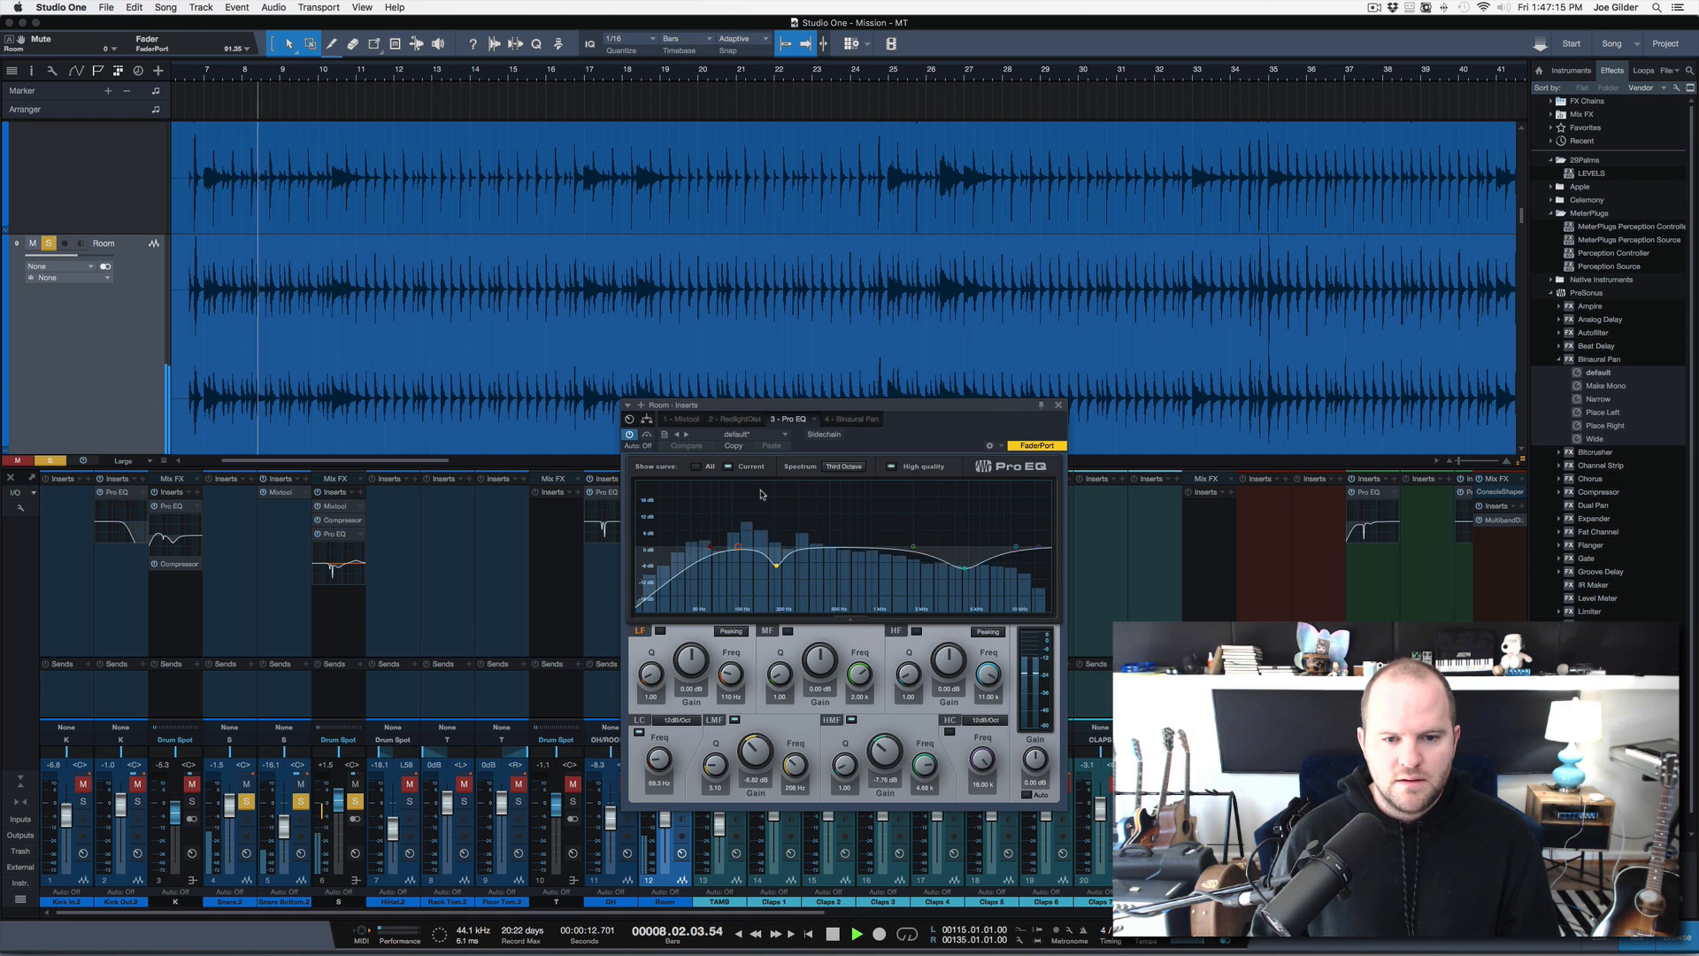
{"action": "mouse_move", "coordinate": [775, 579]}
{"action": "left_mouse_down"}
{"action": "mouse_move", "coordinate": [775, 489]}
{"action": "mouse_move", "coordinate": [774, 598]}
{"action": "left_mouse_up"}
{"action": "left_click_drag", "start_coordinate": [745, 847], "coordinate": [744, 818]}
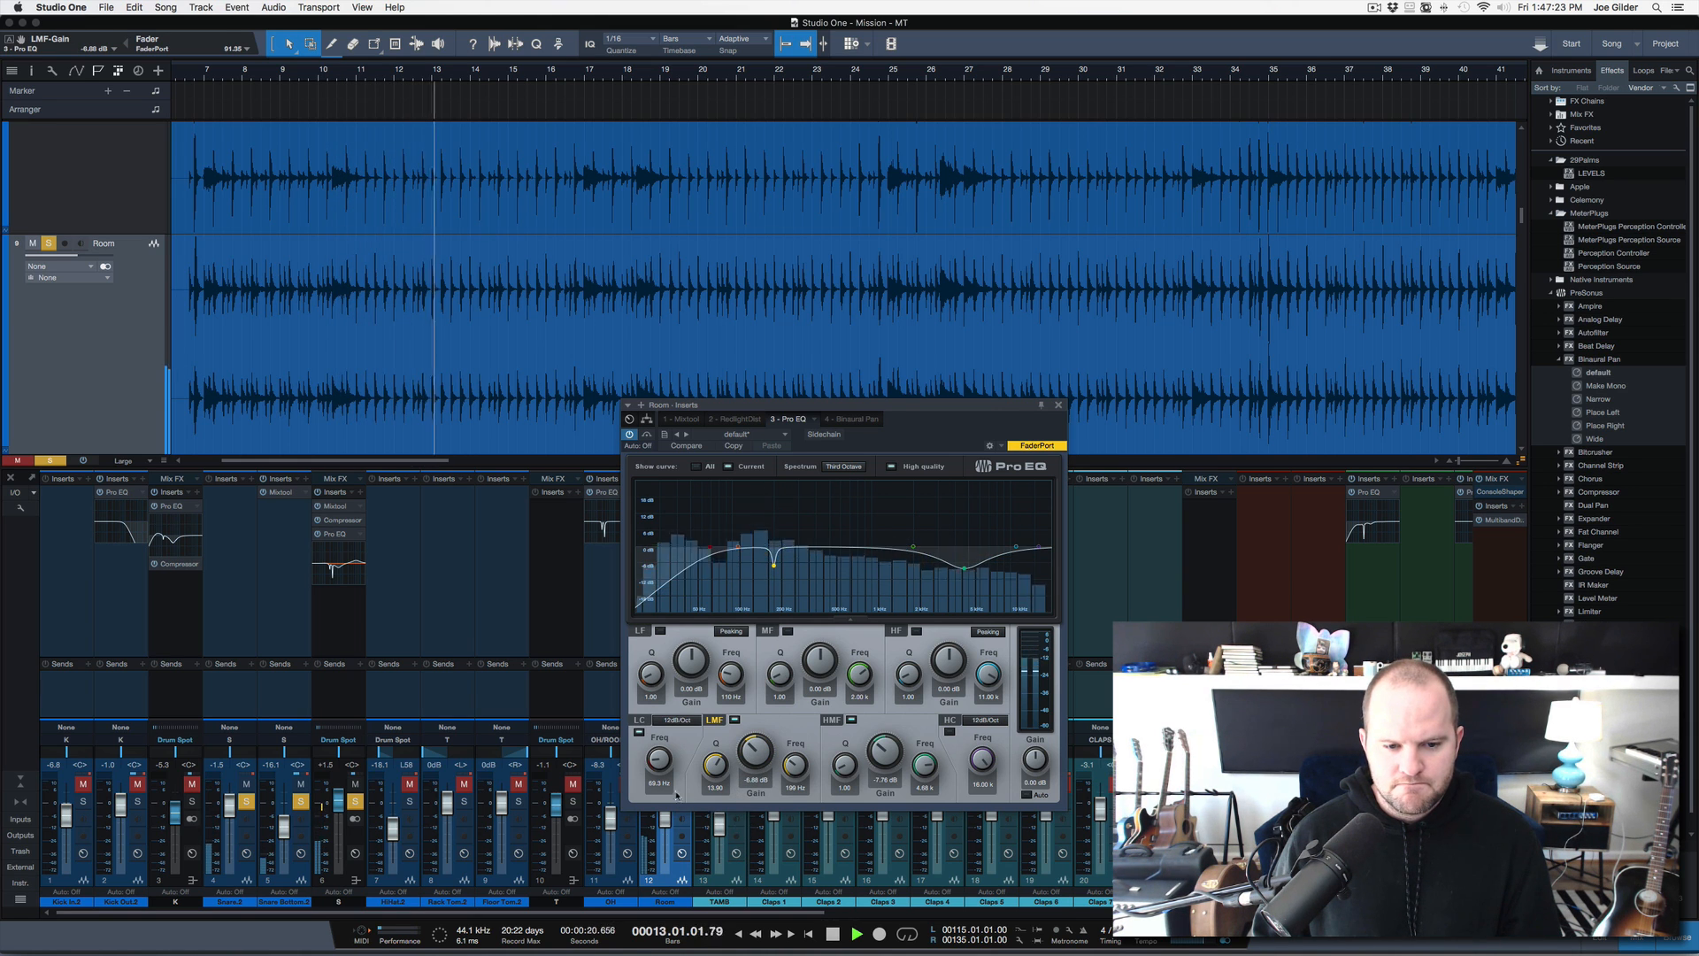
Lower the Room Pro EQ's low cut frequency to 49.1 Hz, close the plug-in, and stop playback
{"action": "left_click_drag", "start_coordinate": [667, 768], "coordinate": [667, 784]}
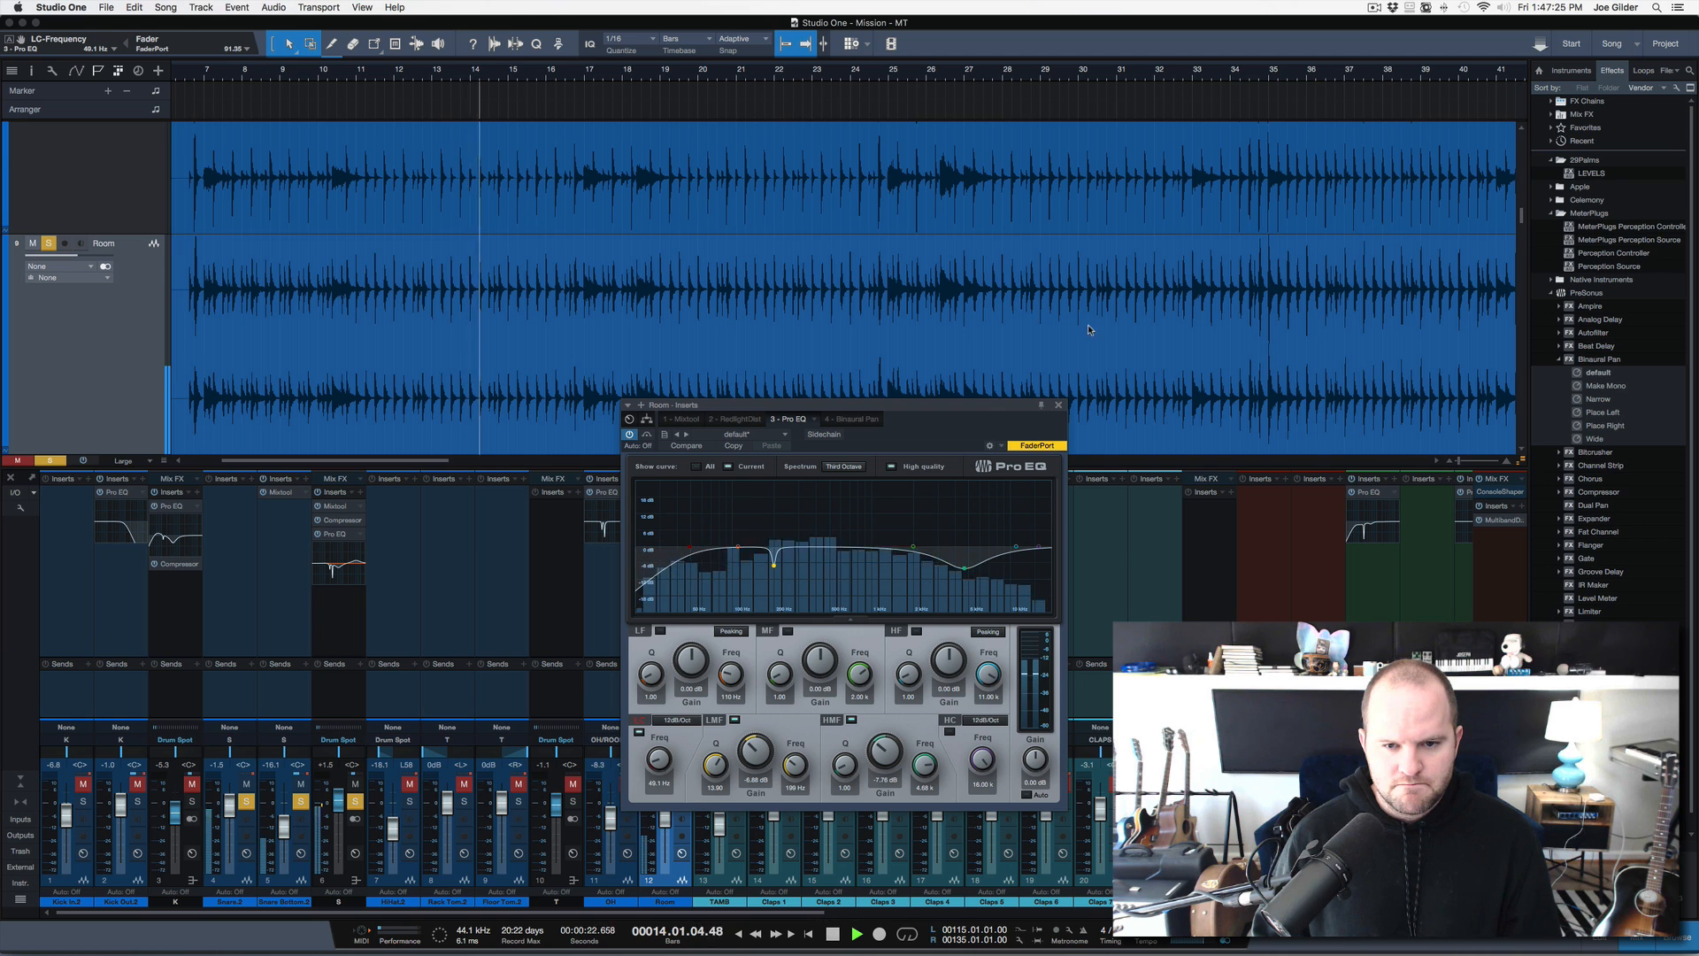
{"action": "left_click", "coordinate": [1062, 403]}
{"action": "key", "text": "space"}
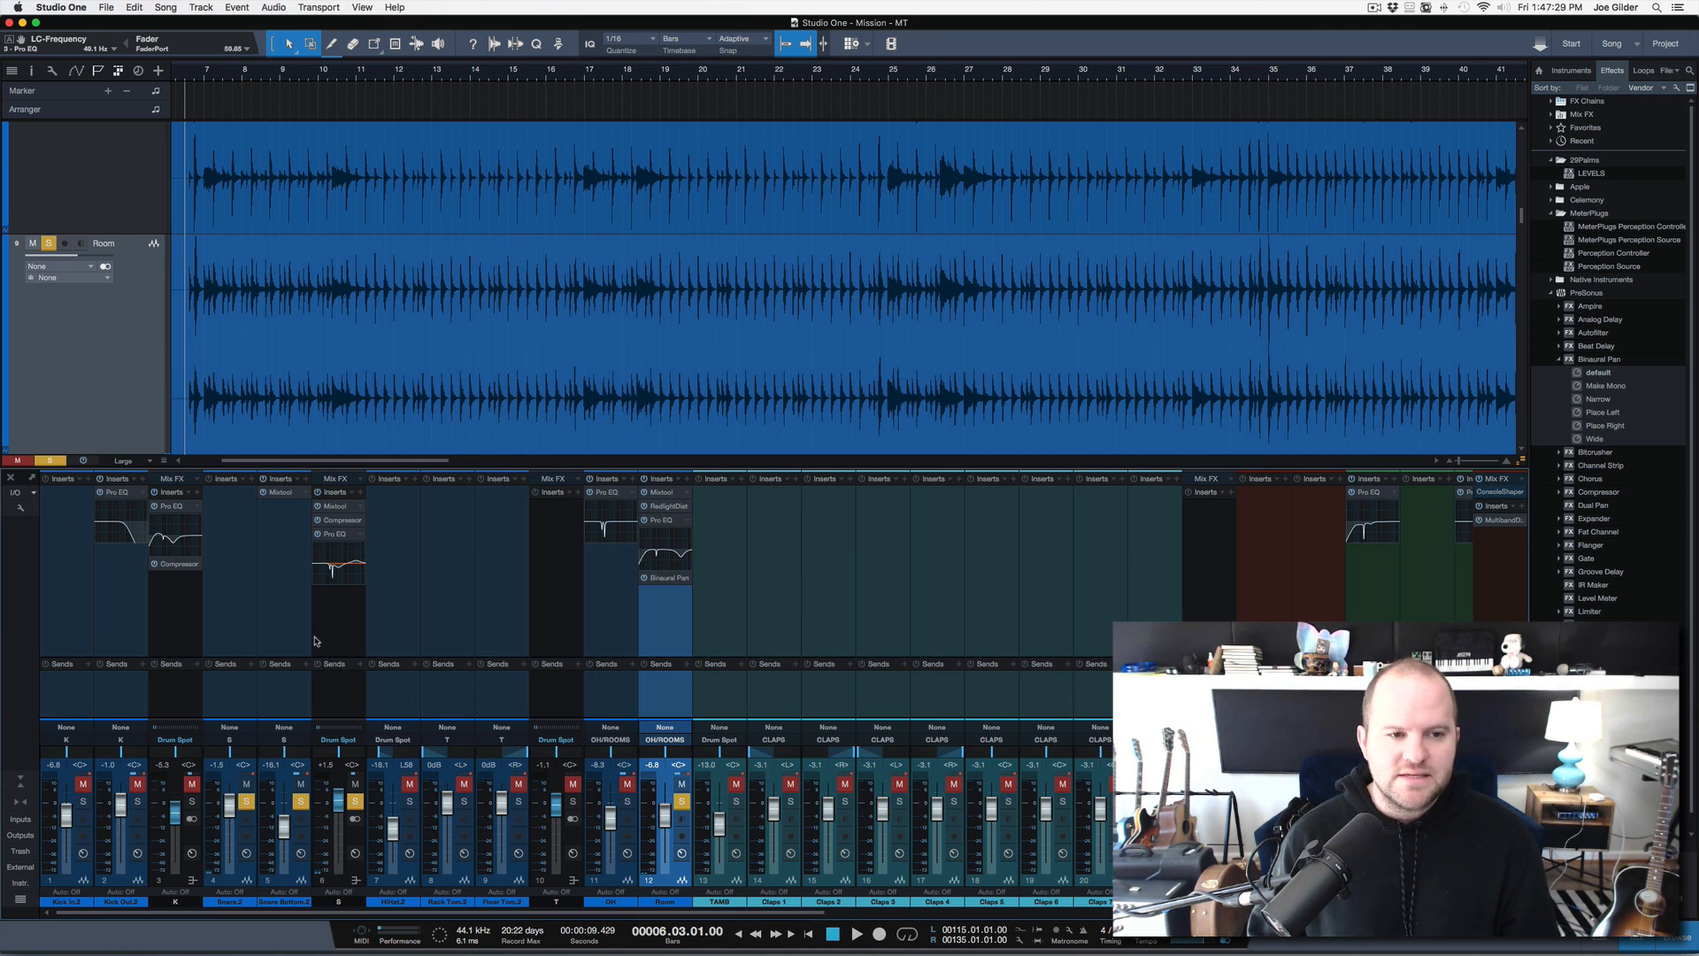
Clear all track solos and hide the mix console
{"action": "key", "text": "shift+s"}
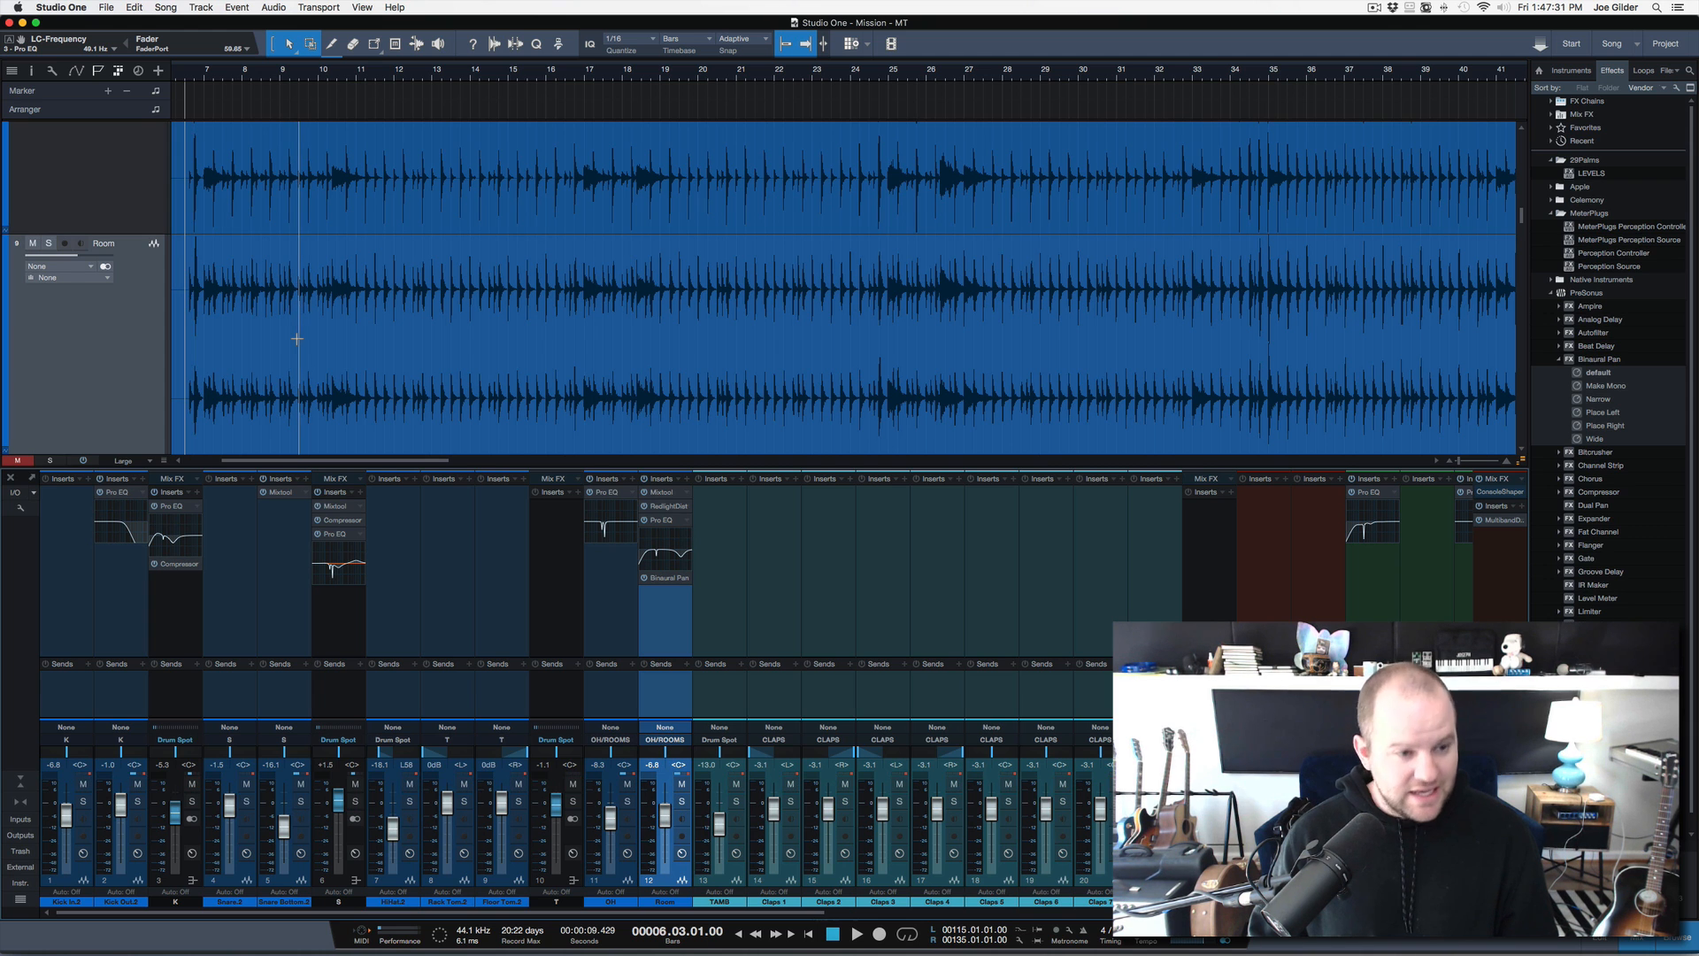
{"action": "key", "text": "F3"}
{"action": "scroll", "coordinate": [296, 339], "scroll_direction": "down", "scroll_amount": 2}
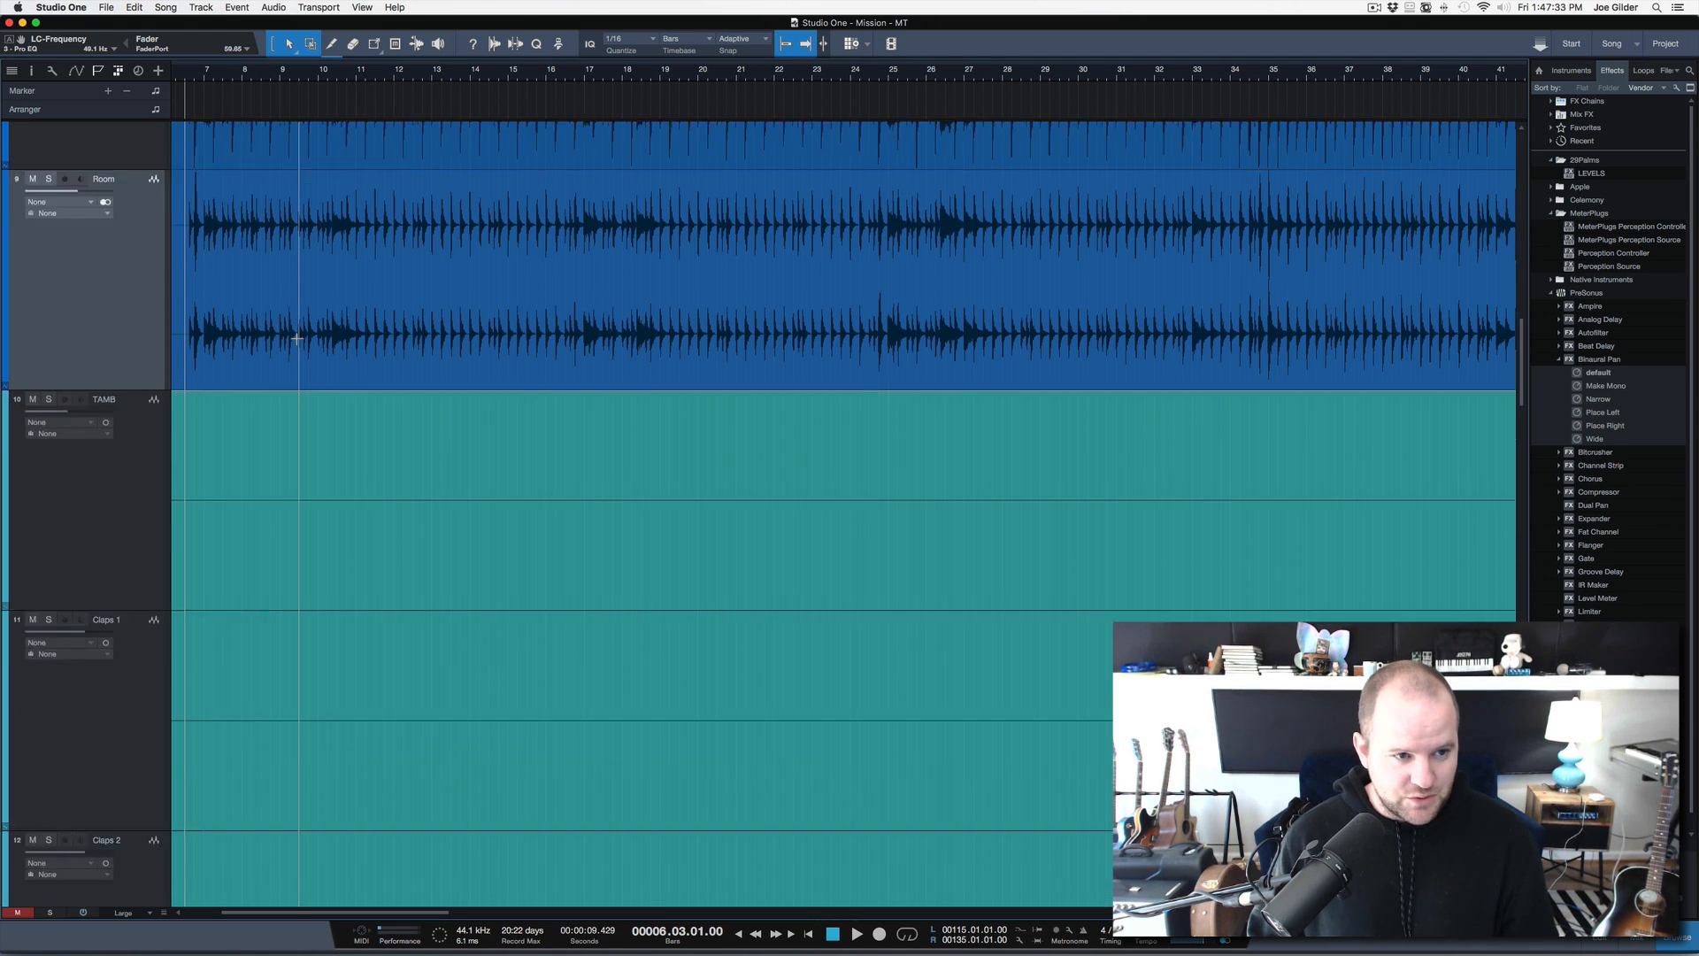
Duplicate the Snare.2 track completely and name the copy SN DUP
{"action": "scroll", "coordinate": [297, 339], "scroll_direction": "up", "scroll_amount": 15}
{"action": "scroll", "coordinate": [296, 339], "scroll_direction": "up", "scroll_amount": 6}
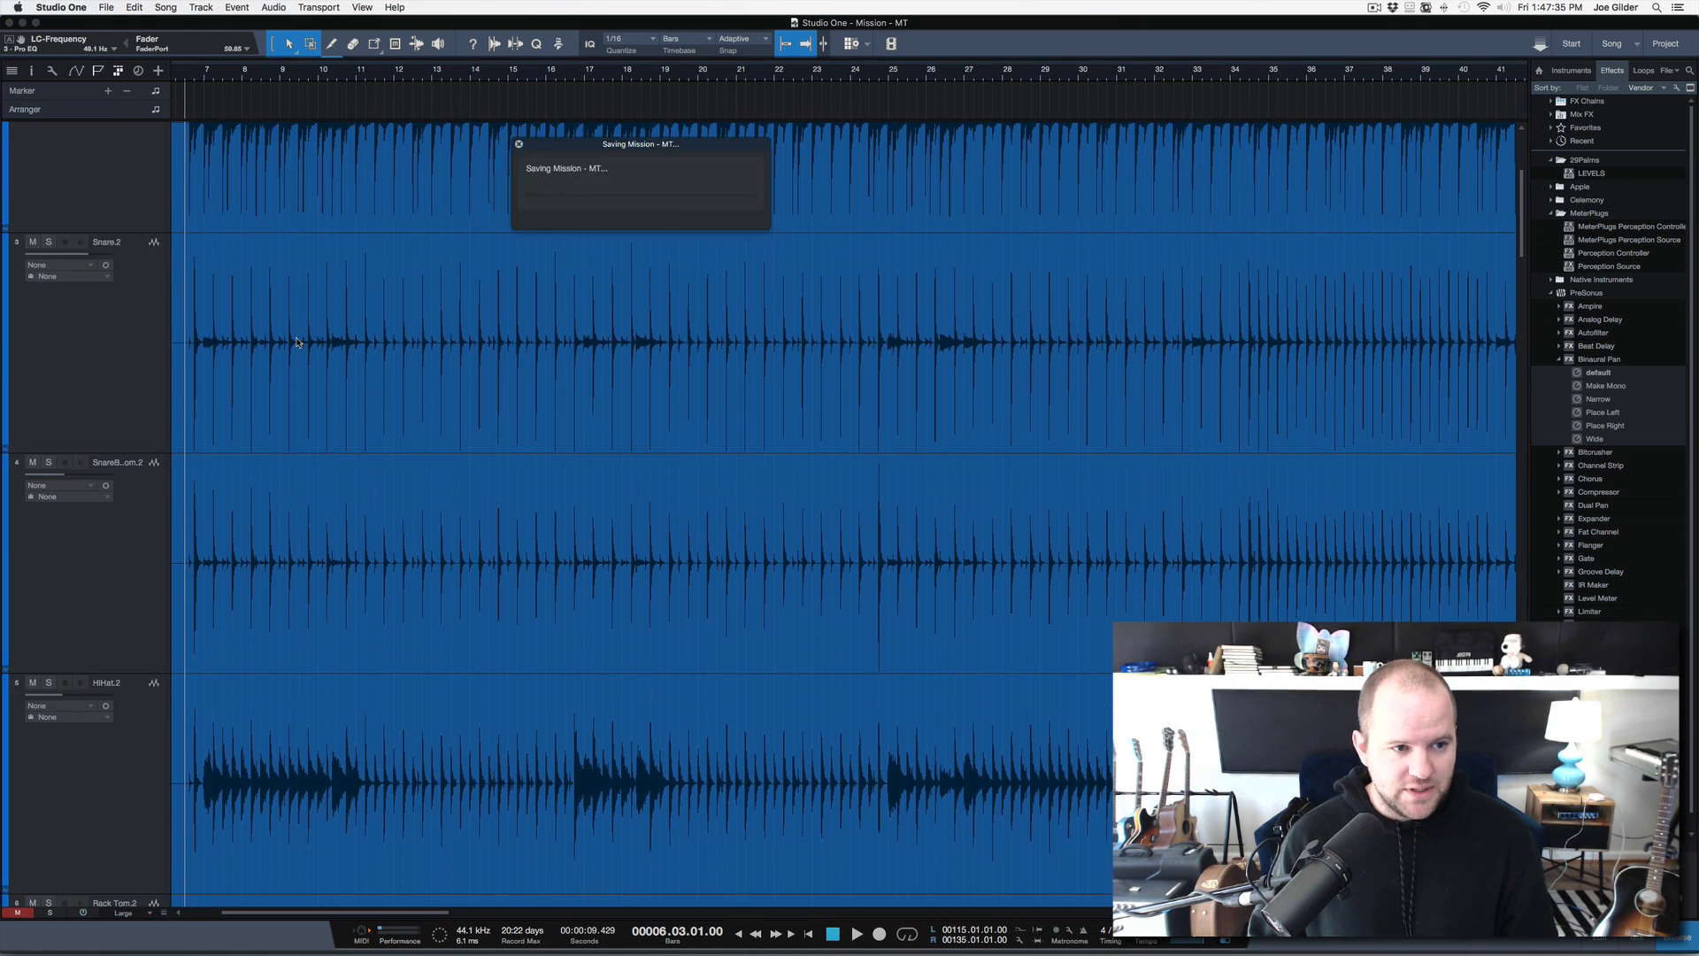
{"action": "left_click", "coordinate": [47, 544]}
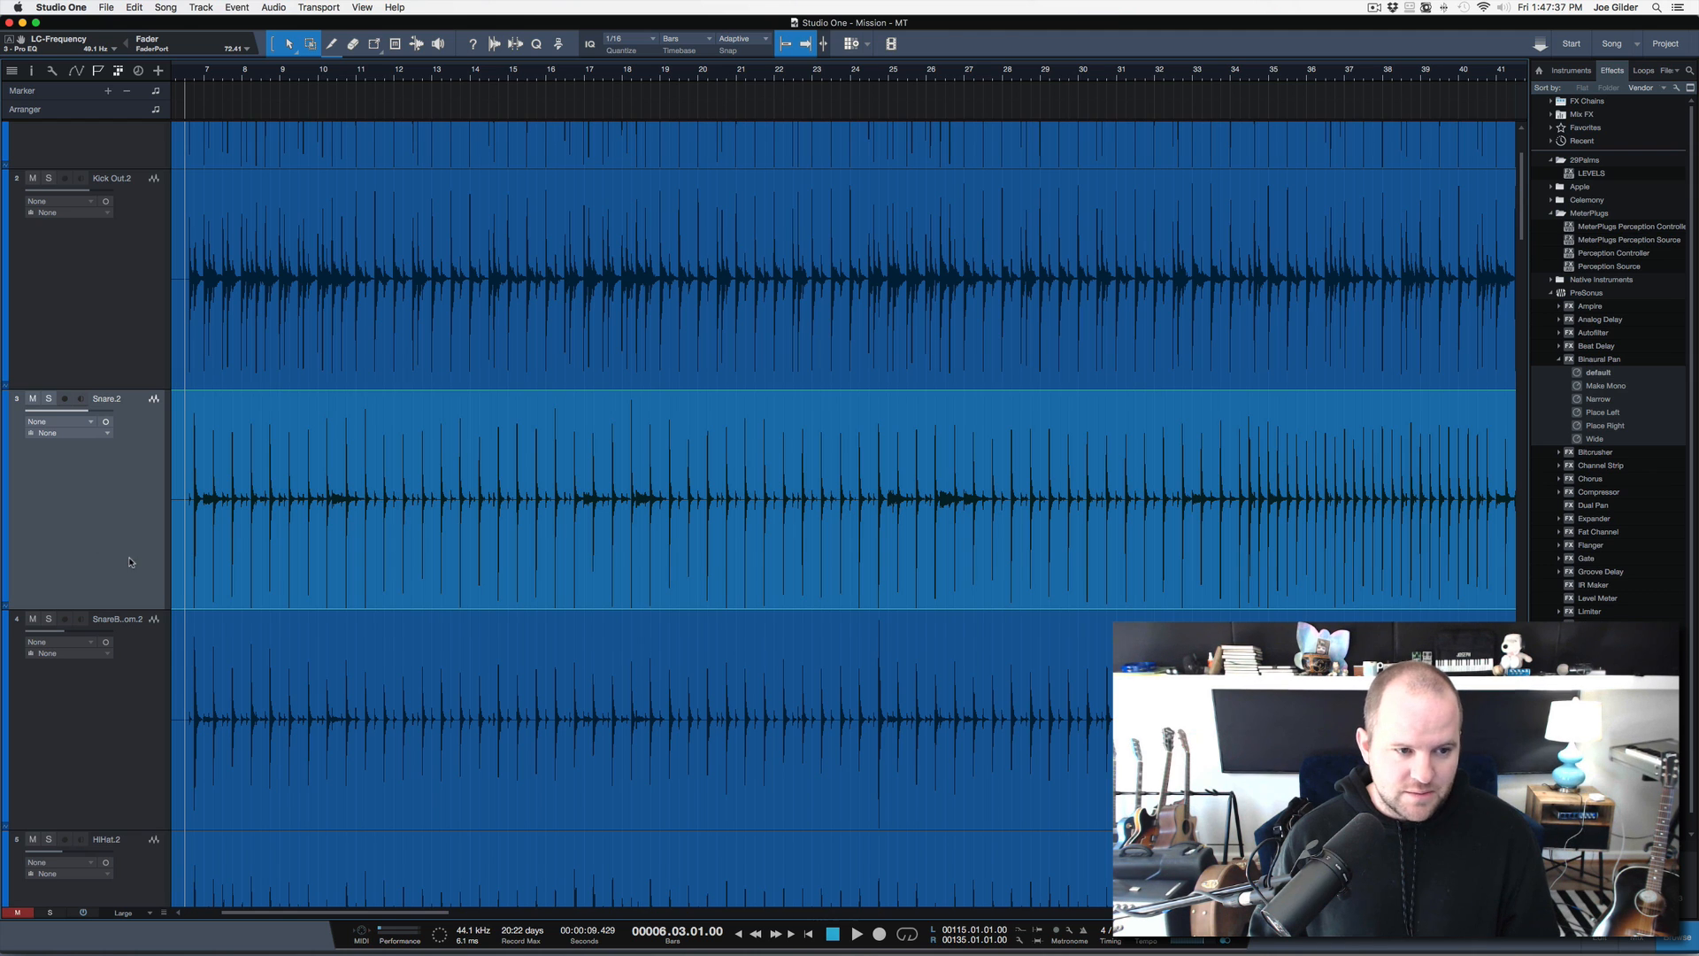
{"action": "right_click", "coordinate": [97, 505]}
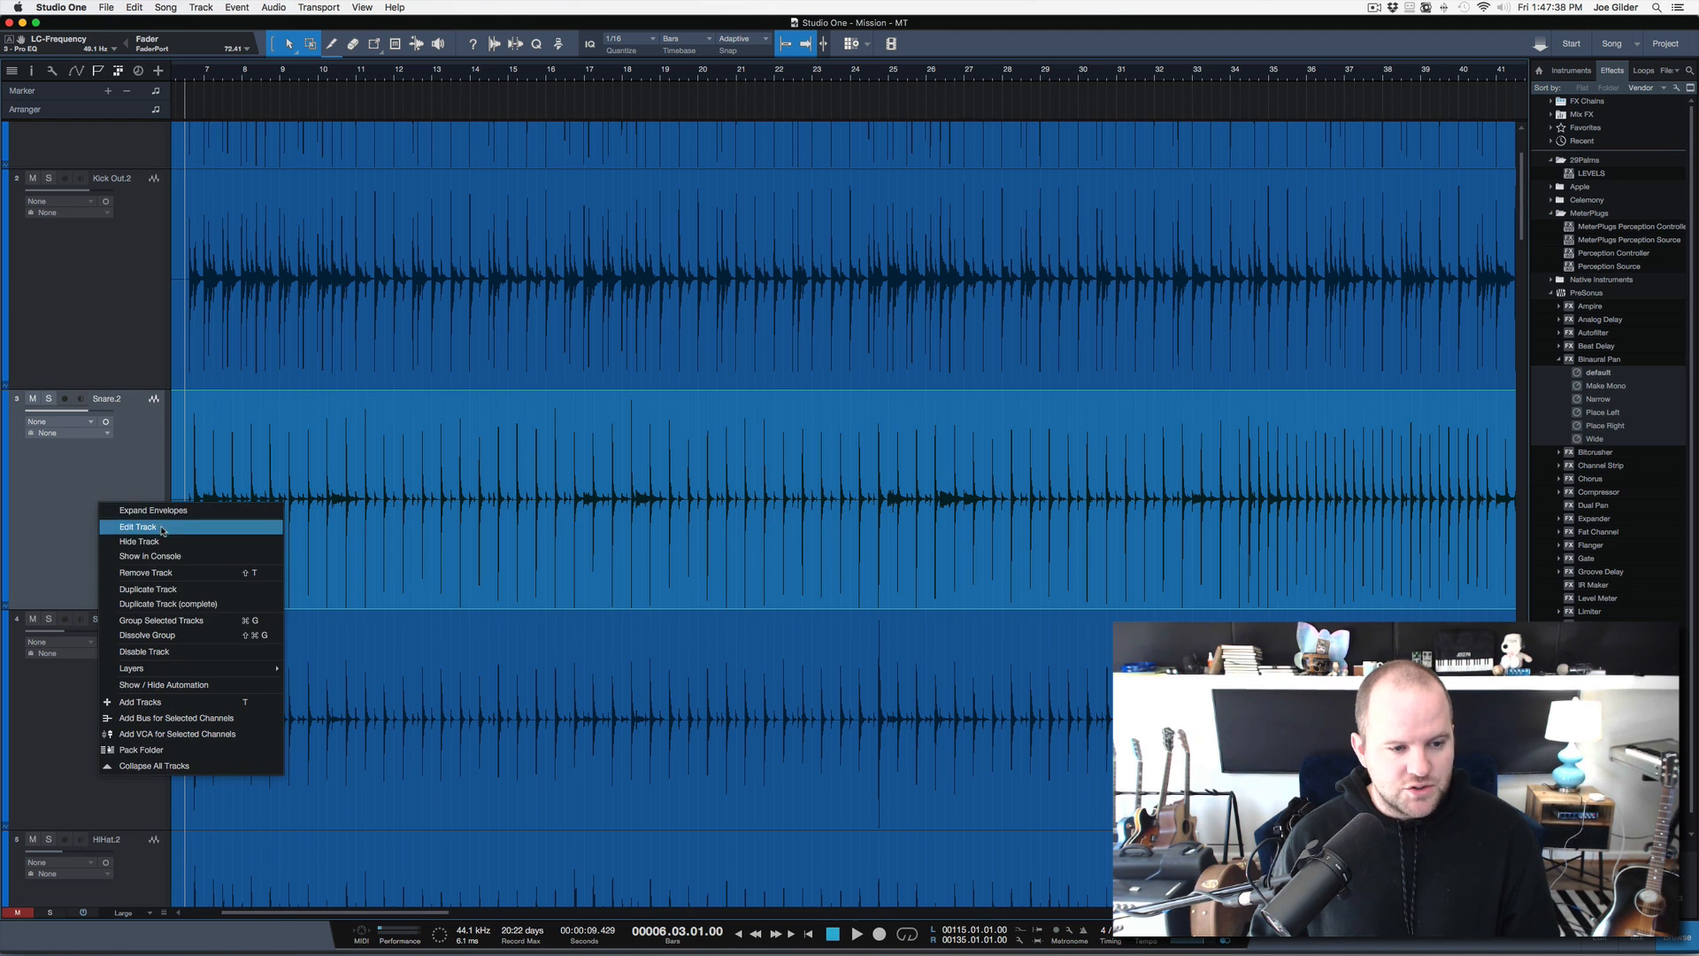
{"action": "left_click", "coordinate": [196, 609]}
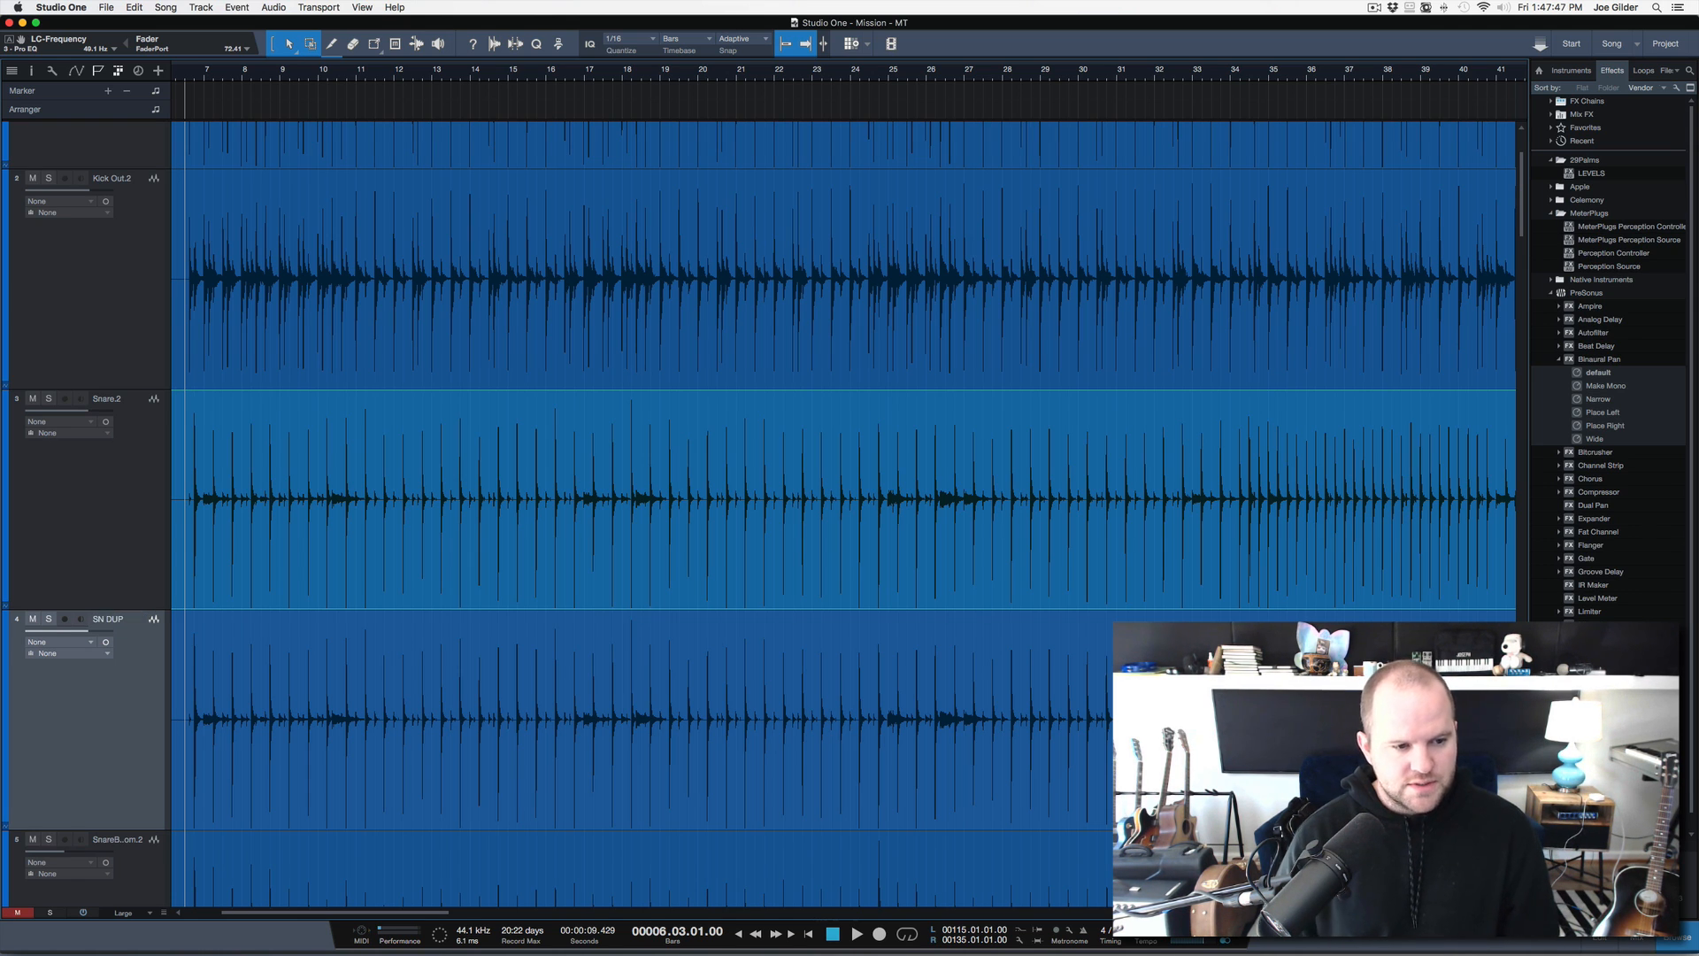
Show the track inspector for SN DUP, select its audio event and solo the track
{"action": "key", "text": "F4"}
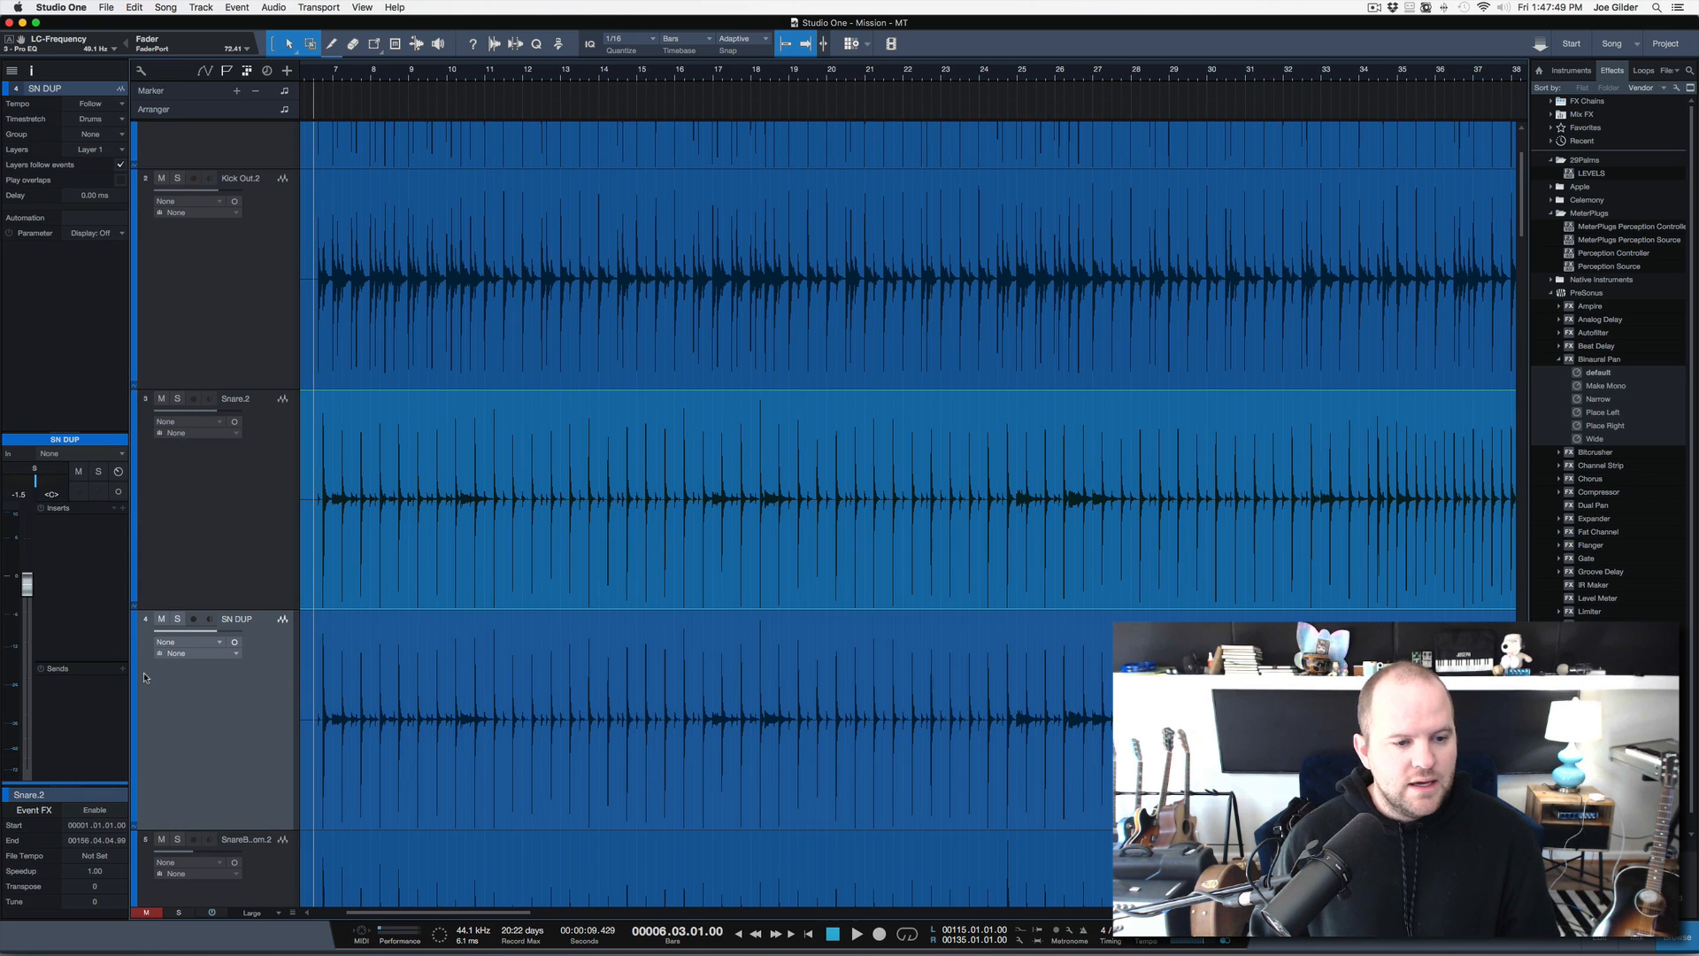
{"action": "left_click", "coordinate": [352, 743]}
{"action": "key", "text": "s"}
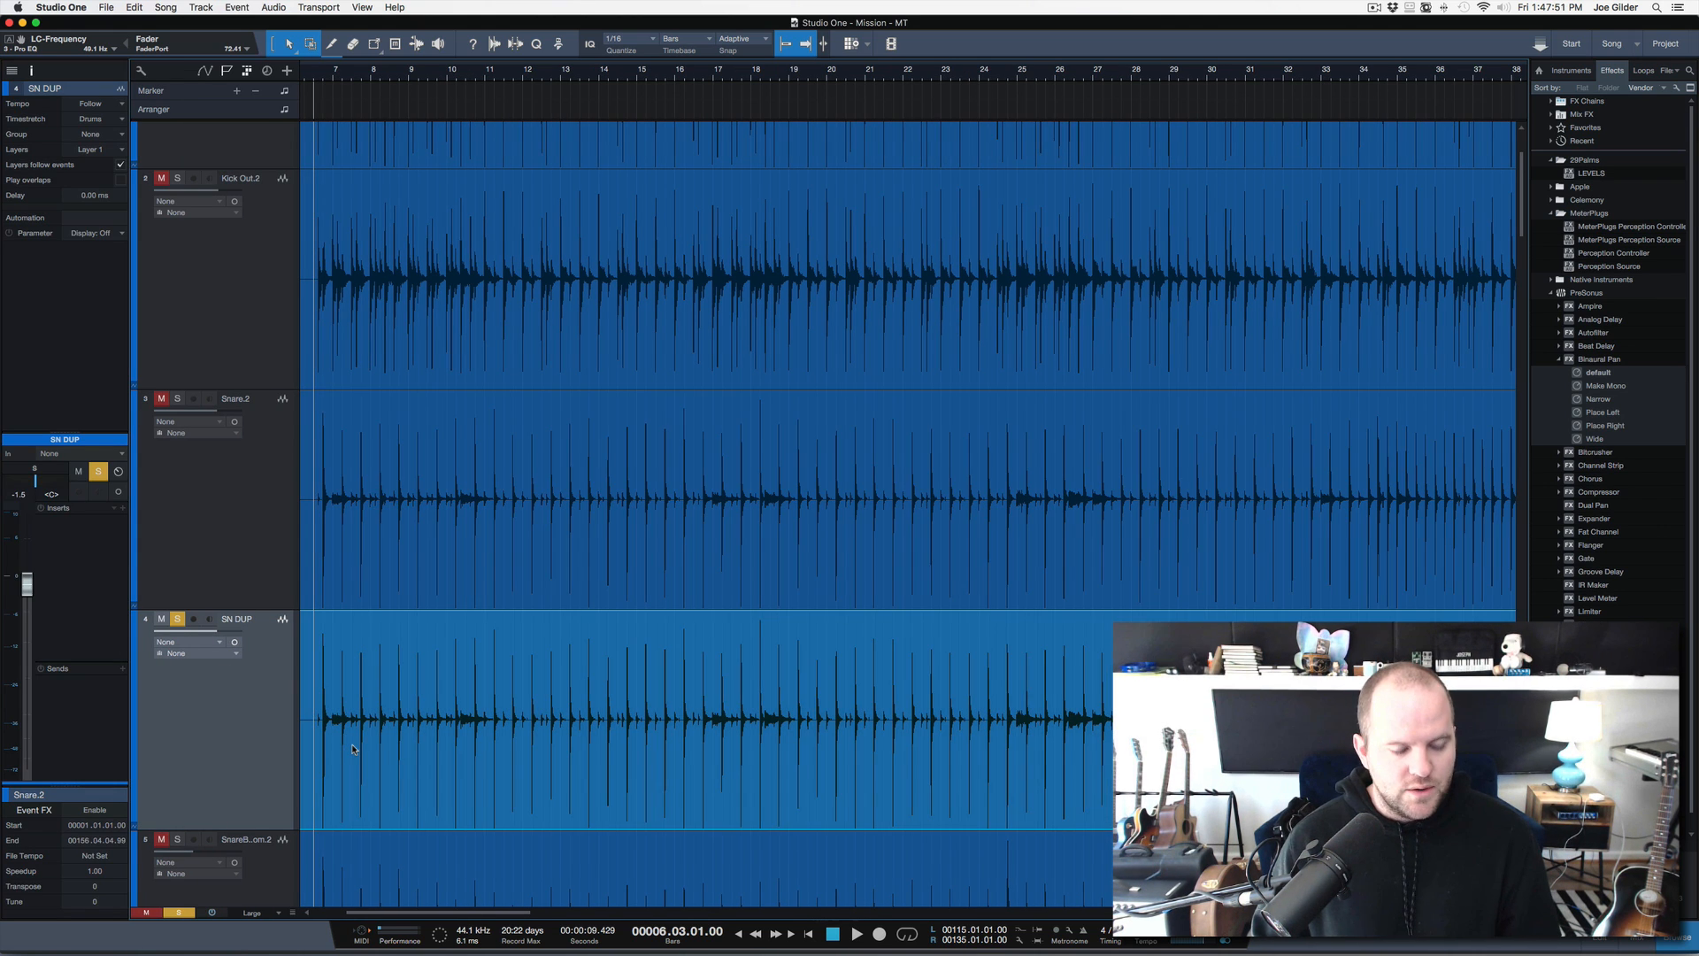
{"action": "key", "text": "F3"}
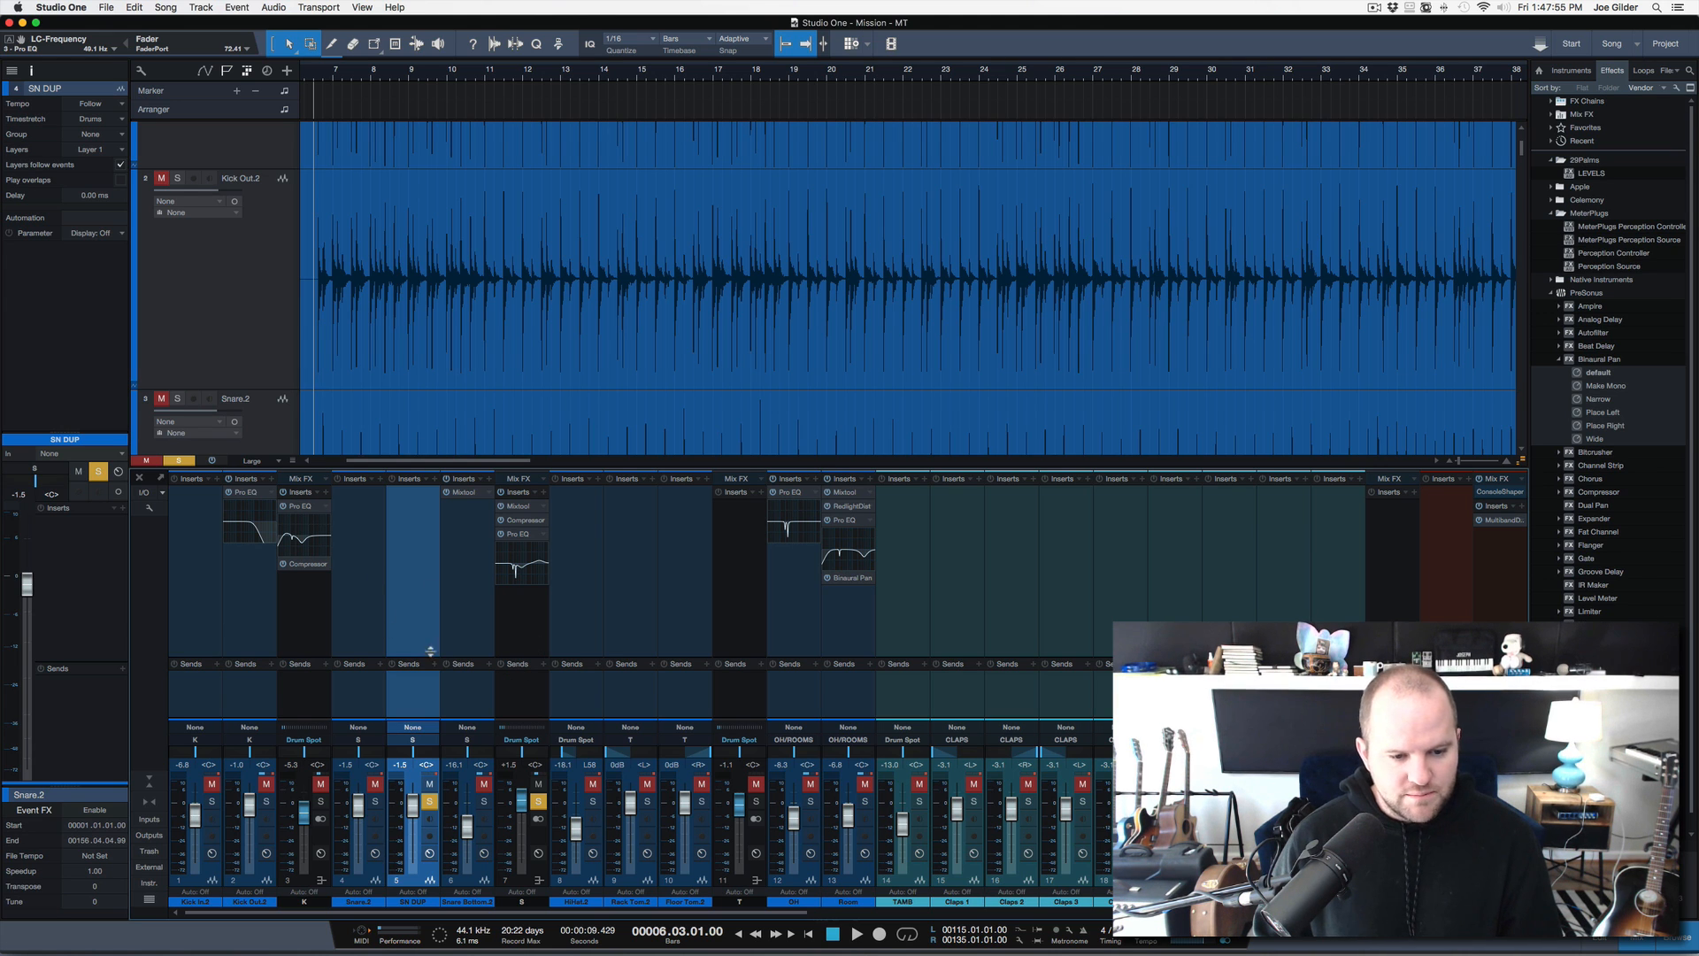
{"action": "key", "text": "F3"}
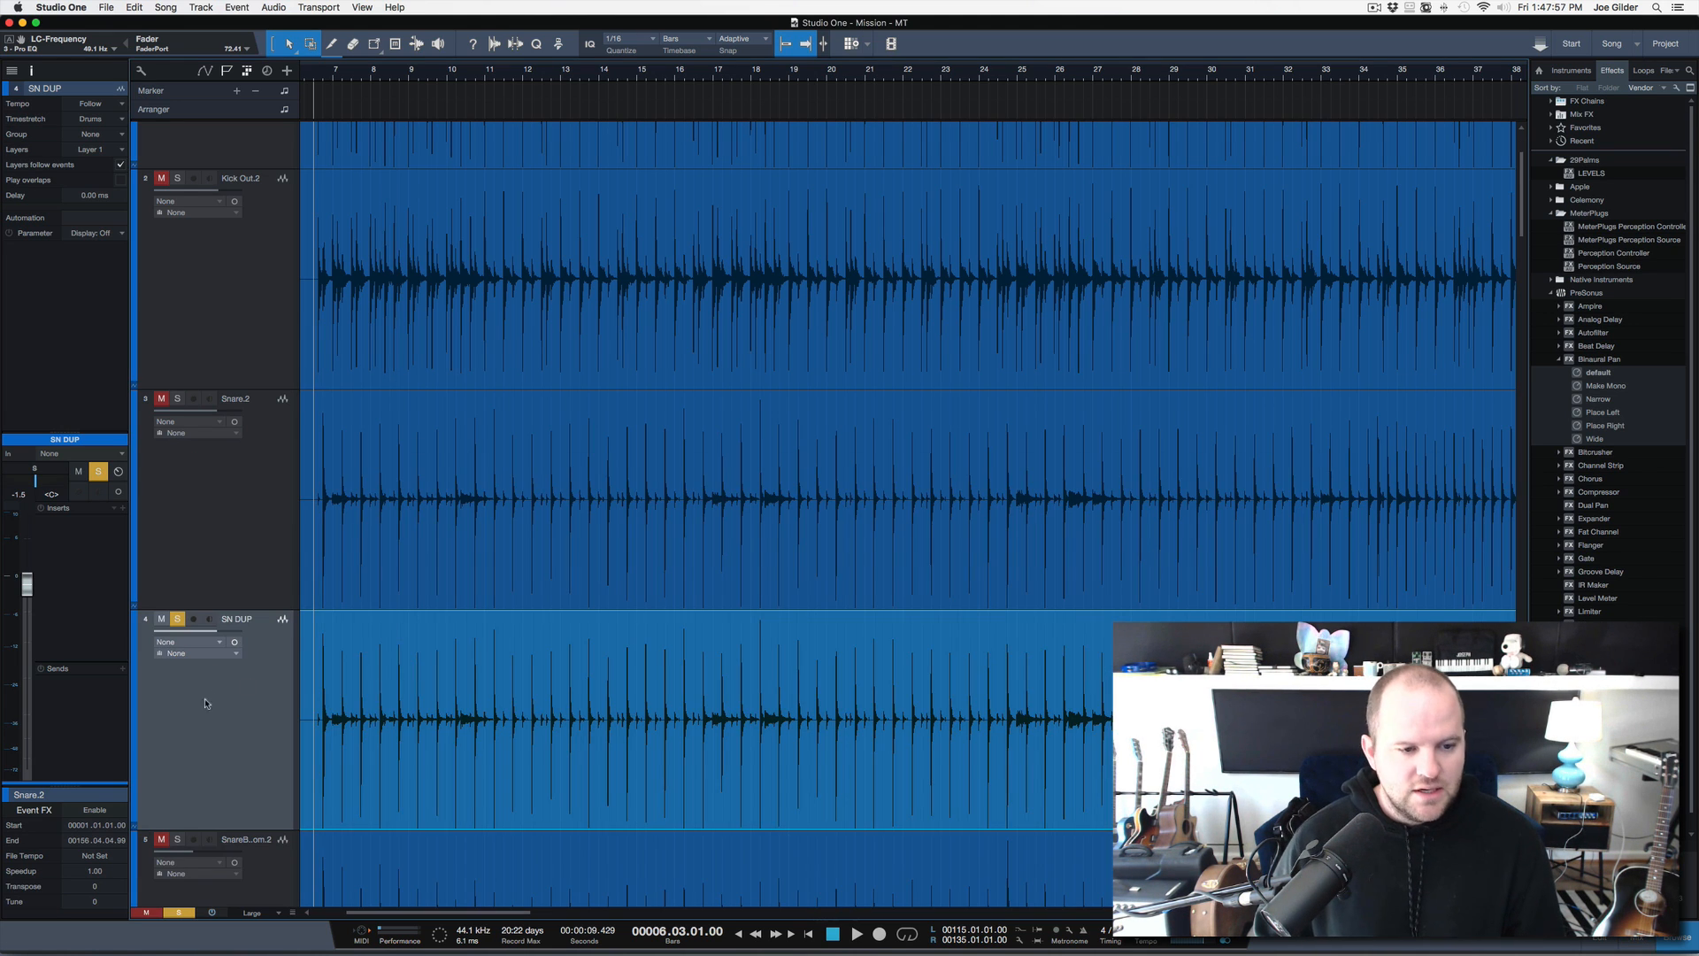
Audition the soloed SN DUP track from bar 6 and set its event transpose to -7
{"action": "scroll", "coordinate": [432, 719], "scroll_direction": "down", "scroll_amount": 2}
{"action": "key", "text": "space"}
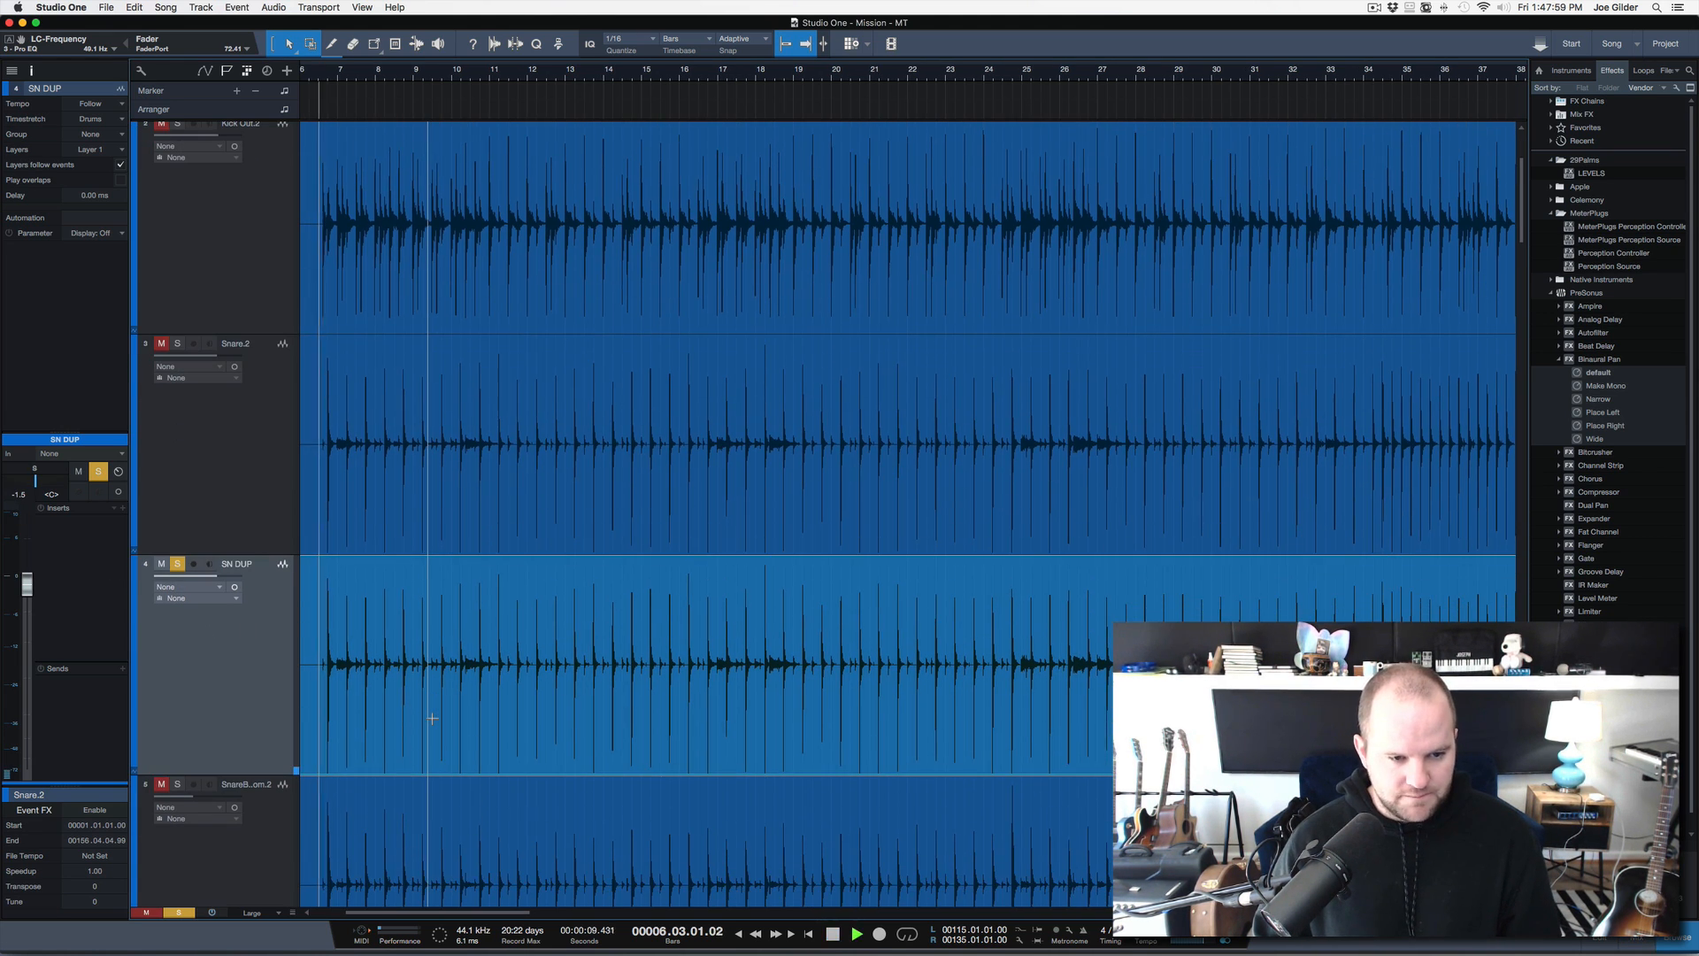
{"action": "scroll", "coordinate": [374, 720], "scroll_direction": "down", "scroll_amount": 10}
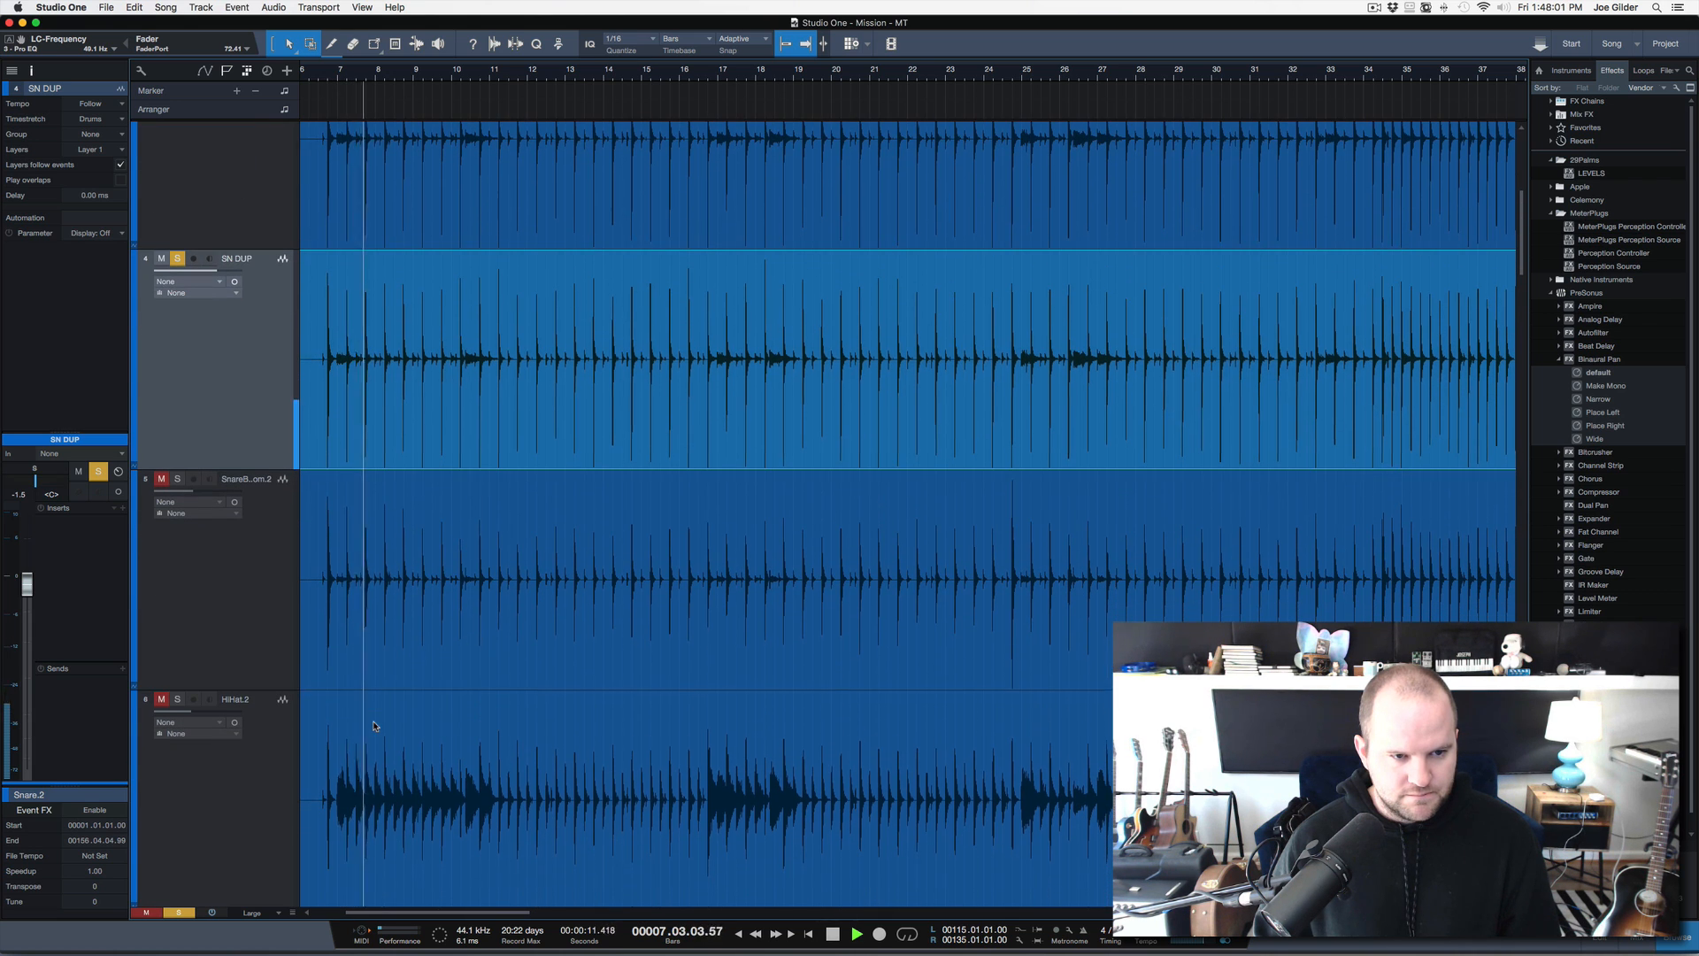
{"action": "key", "text": "space"}
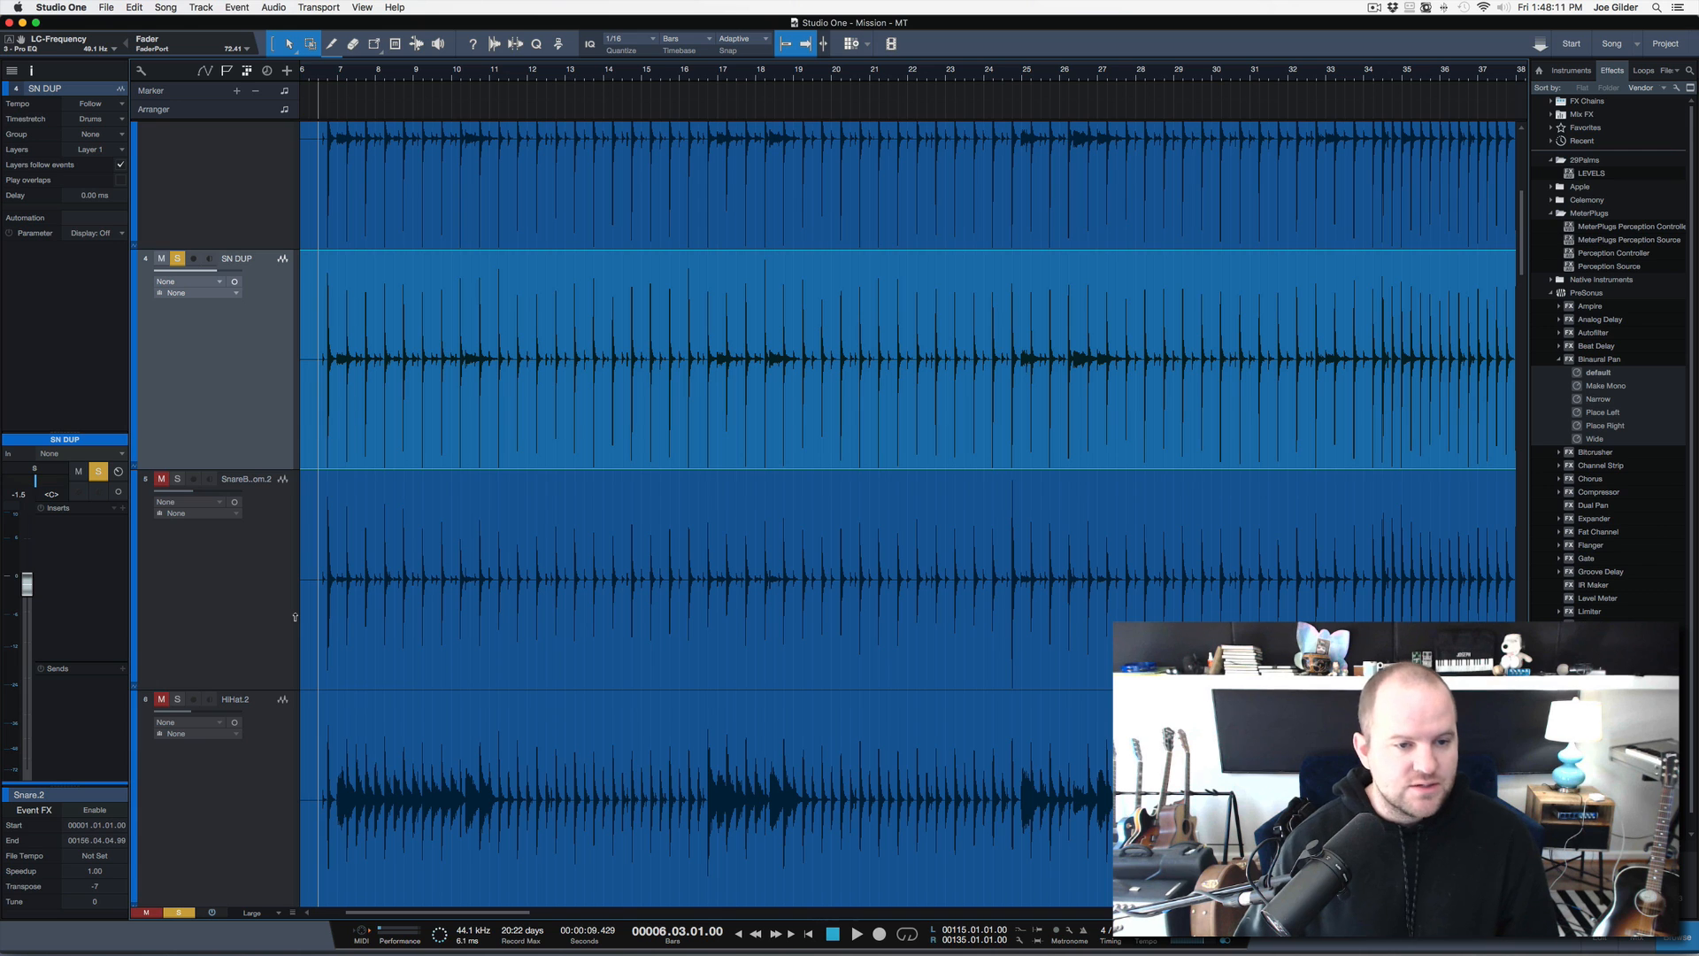
{"action": "key", "text": "space"}
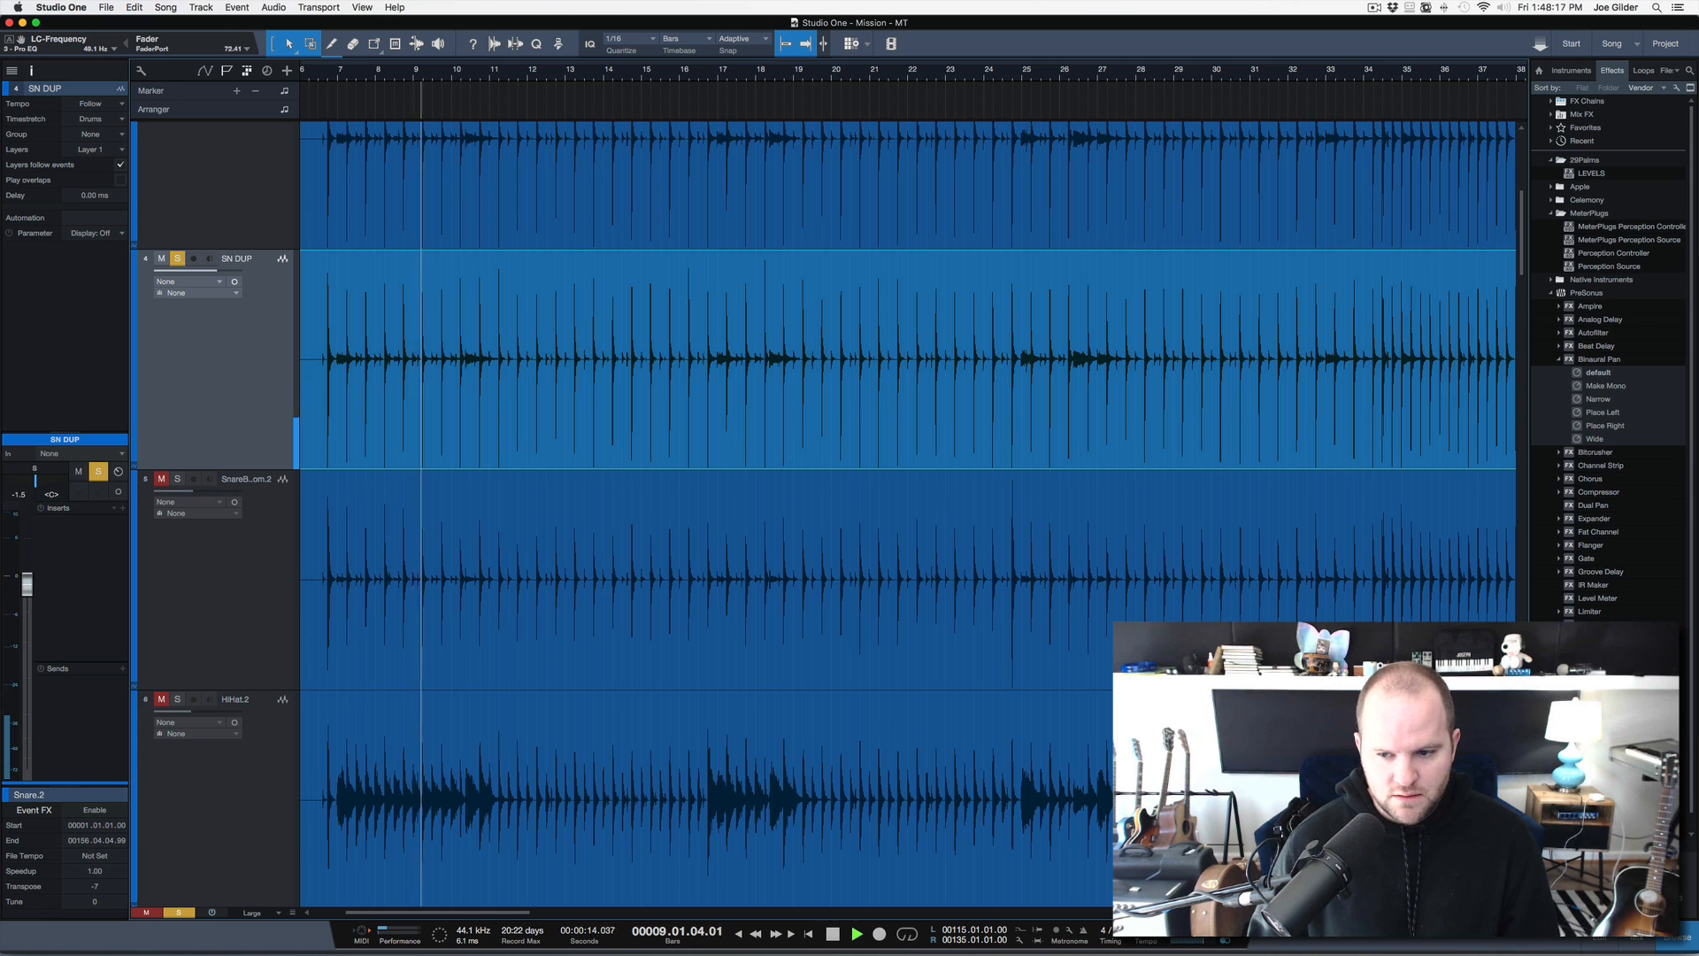
{"action": "key", "text": "space"}
Add a Pro EQ to SN DUP and enable its high cut with a 24 dB/Oct slope during playback
{"action": "left_click_drag", "start_coordinate": [1591, 731], "coordinate": [63, 538]}
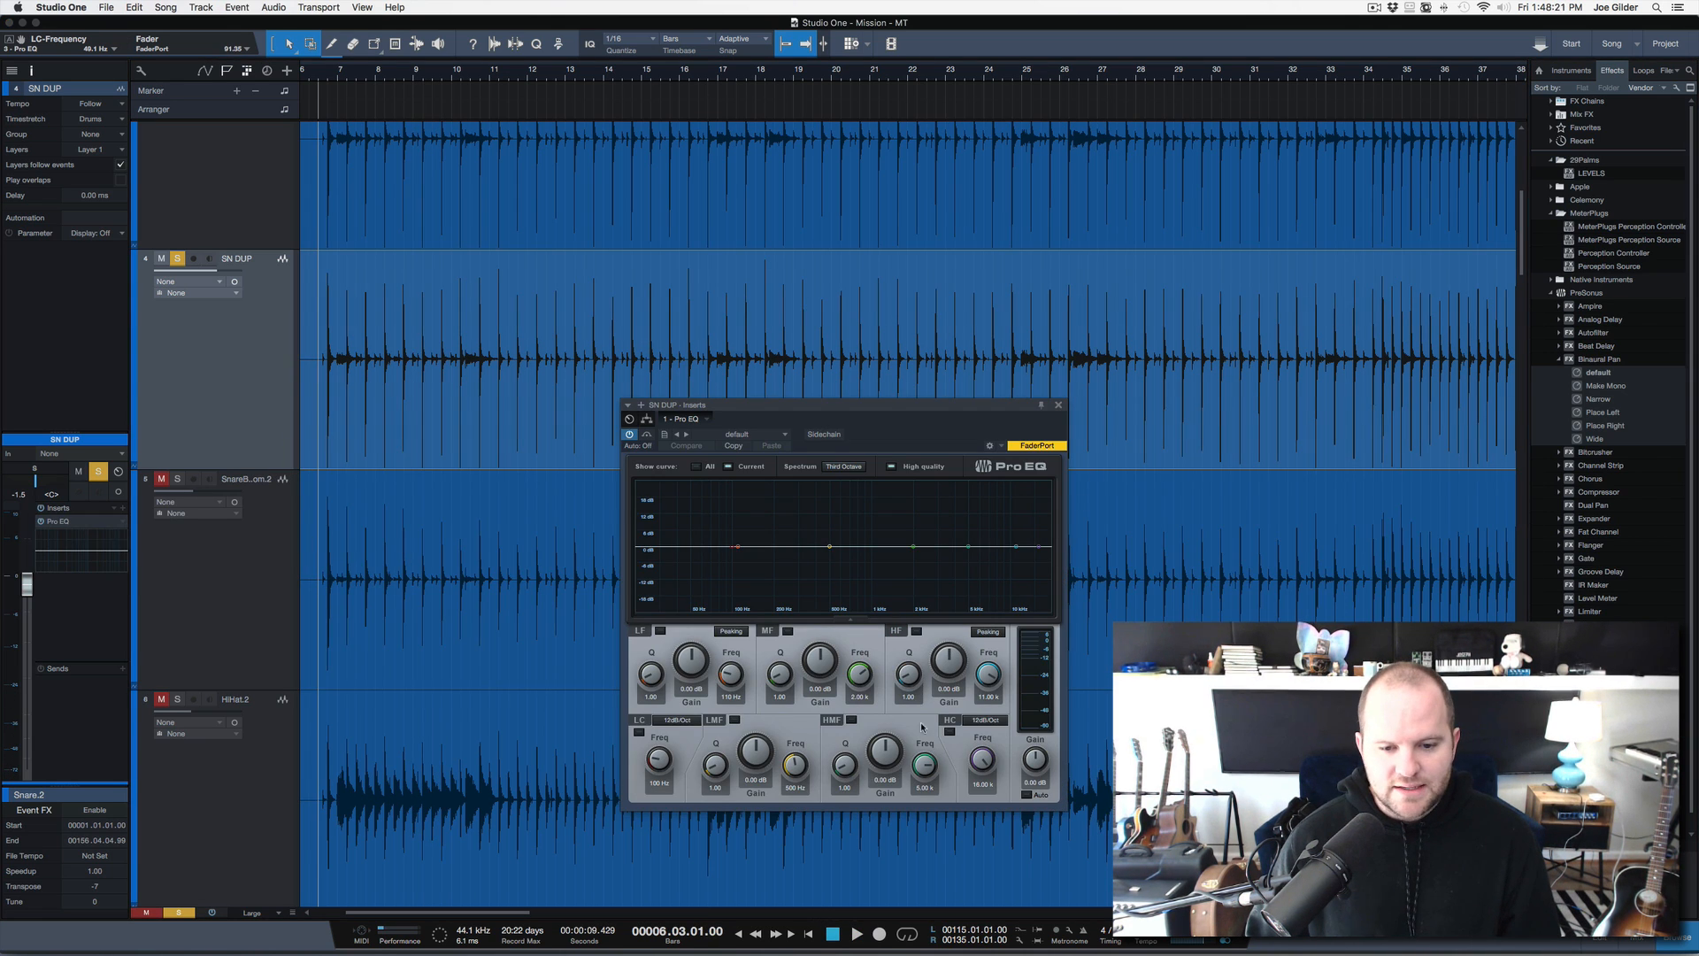
{"action": "left_click_drag", "start_coordinate": [980, 767], "coordinate": [983, 801]}
{"action": "key", "text": "space"}
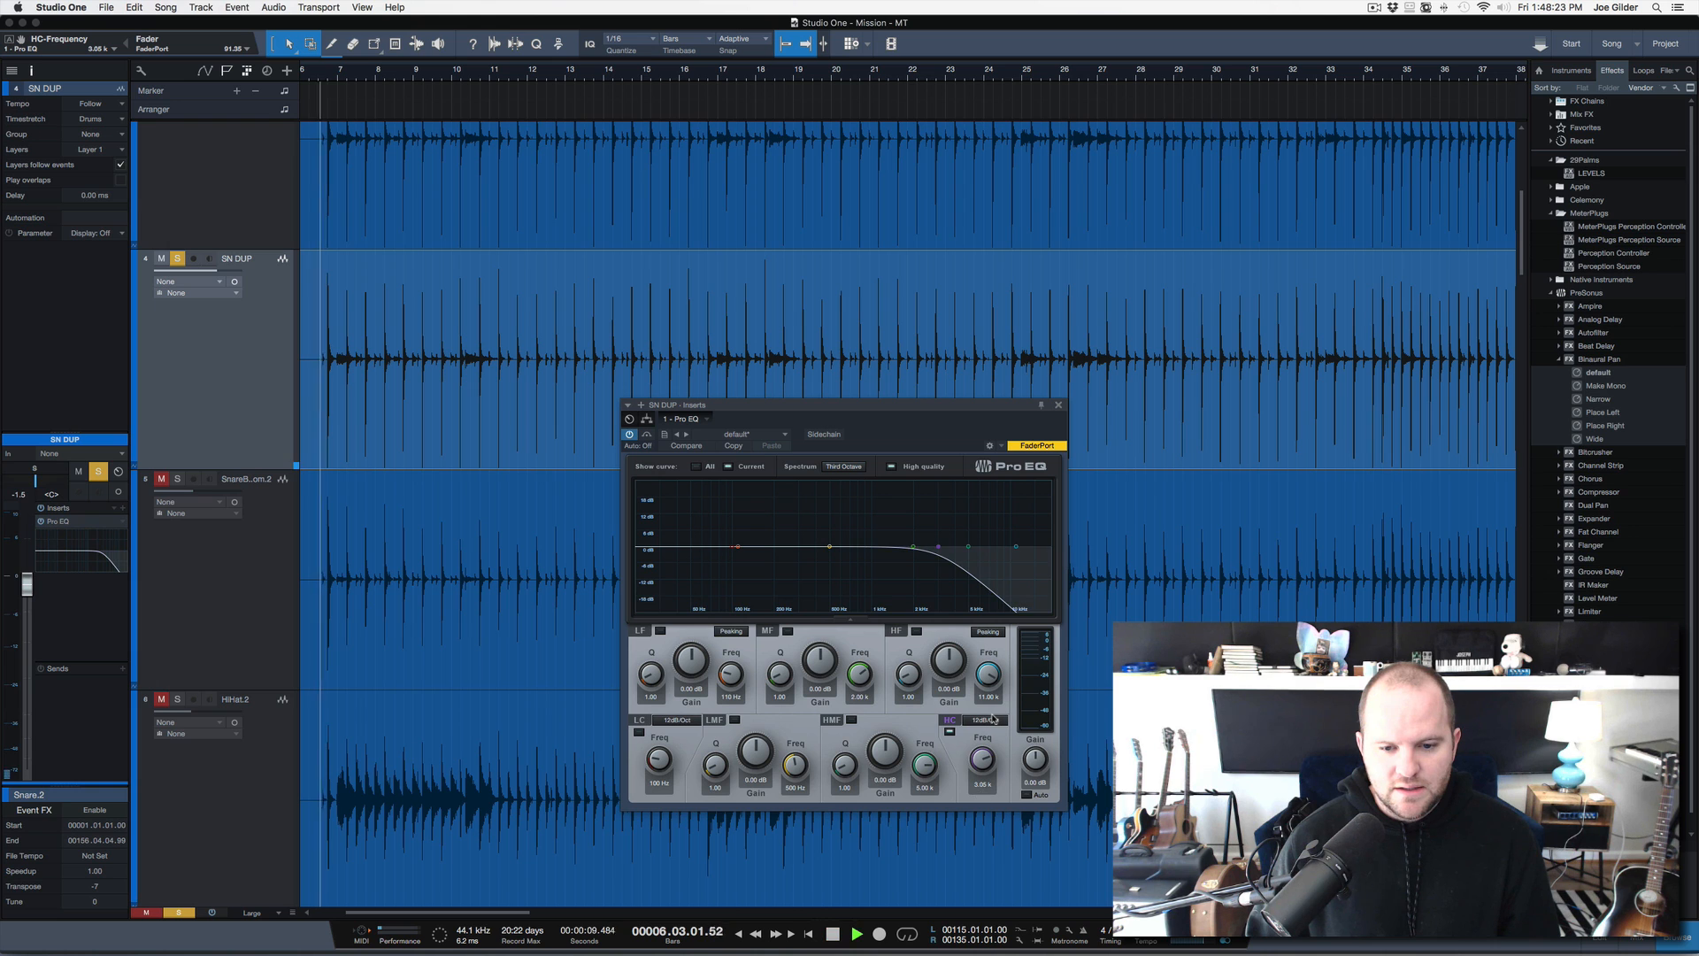
{"action": "left_click", "coordinate": [986, 720]}
{"action": "left_click", "coordinate": [994, 763]}
{"action": "left_click_drag", "start_coordinate": [985, 760], "coordinate": [982, 757]}
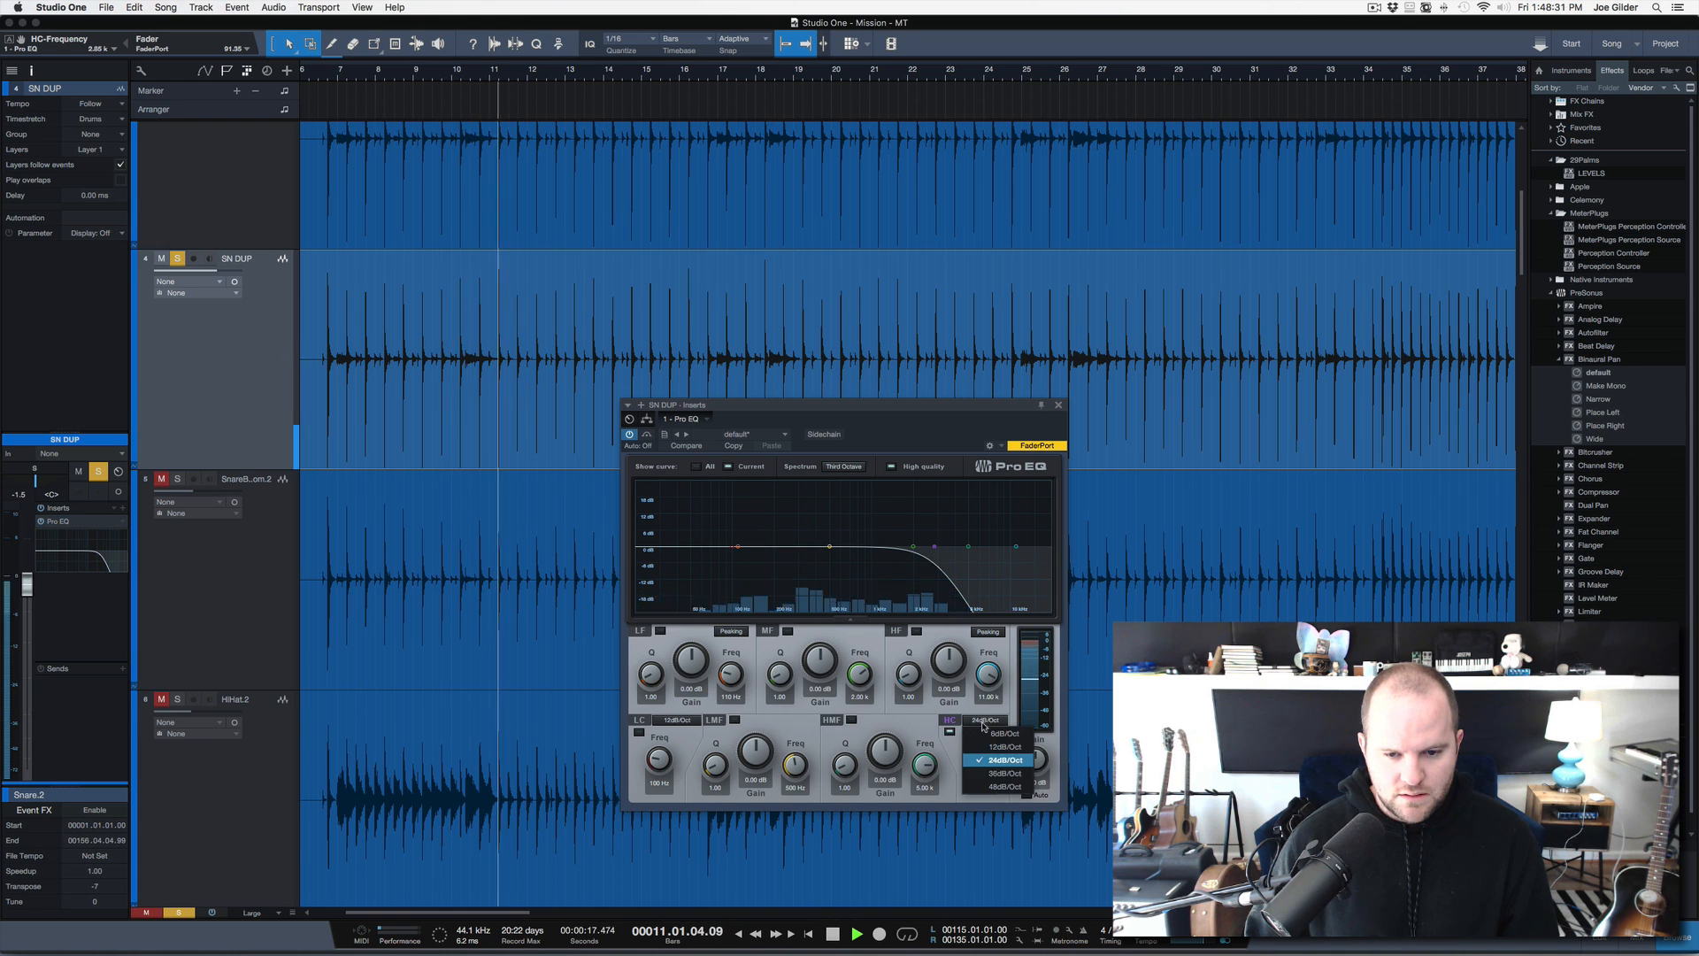
Steepen the SN DUP Pro EQ's high cut to 36 dB/Oct, set its frequency to about 3.6 kHz, and audition it from bar 6
{"action": "left_click", "coordinate": [984, 722]}
{"action": "left_click", "coordinate": [991, 760]}
{"action": "left_click_drag", "start_coordinate": [992, 756], "coordinate": [982, 746]}
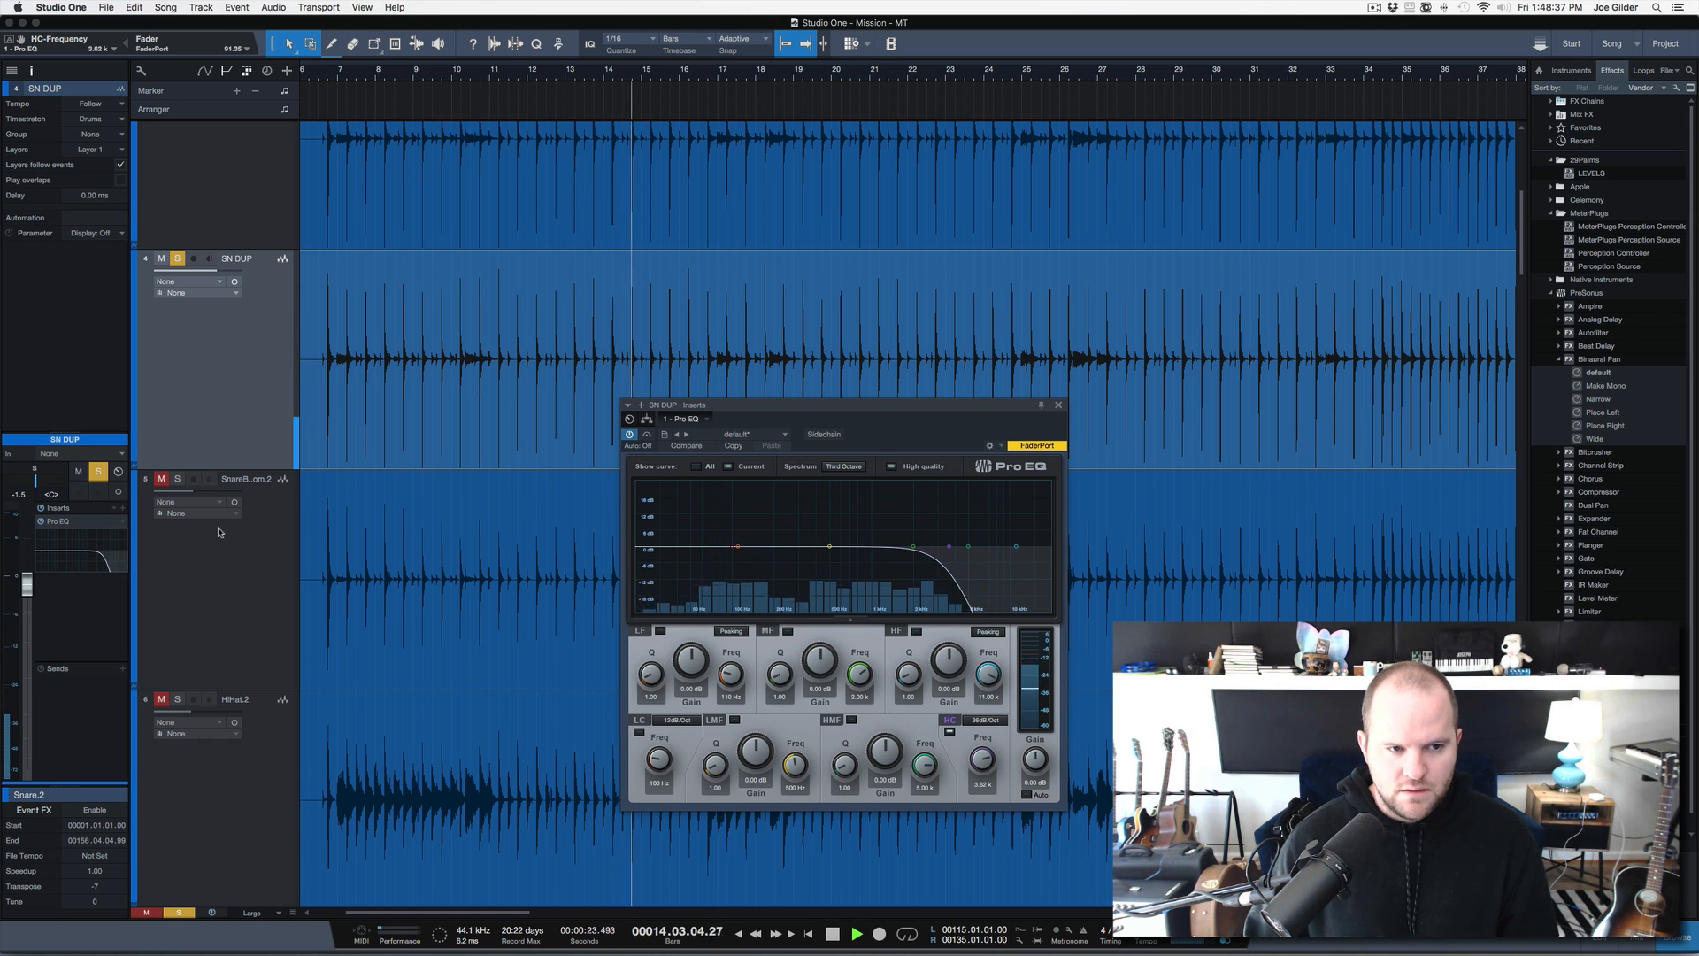
{"action": "key", "text": "space"}
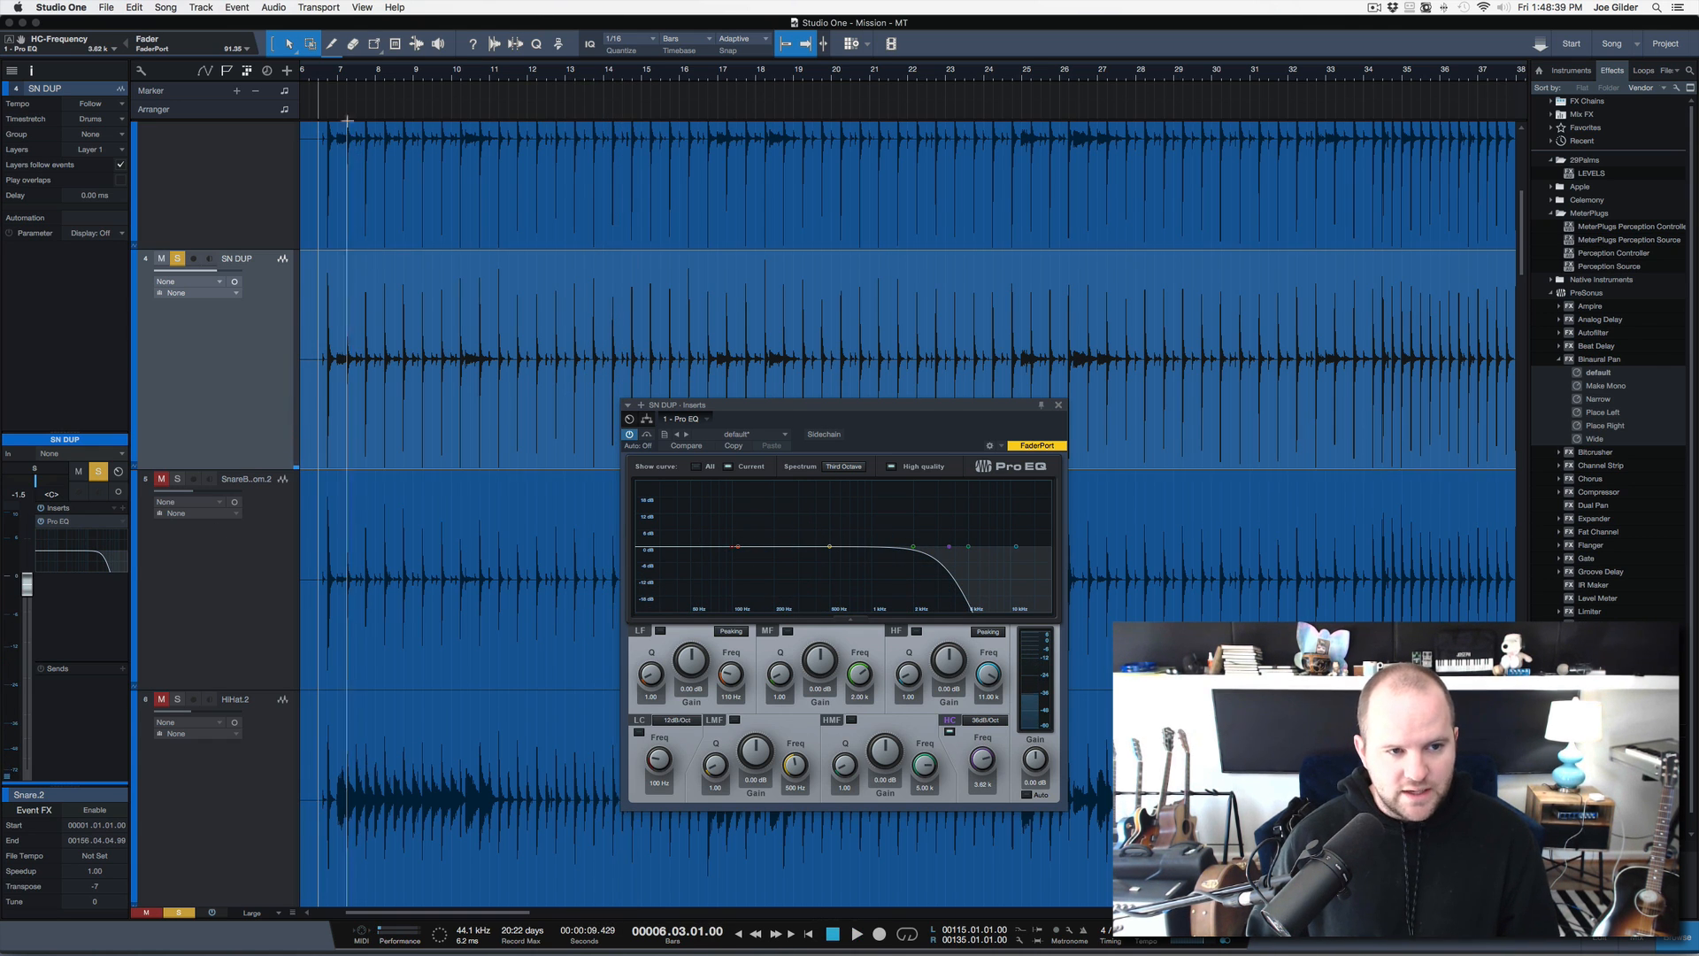
{"action": "key", "text": "space"}
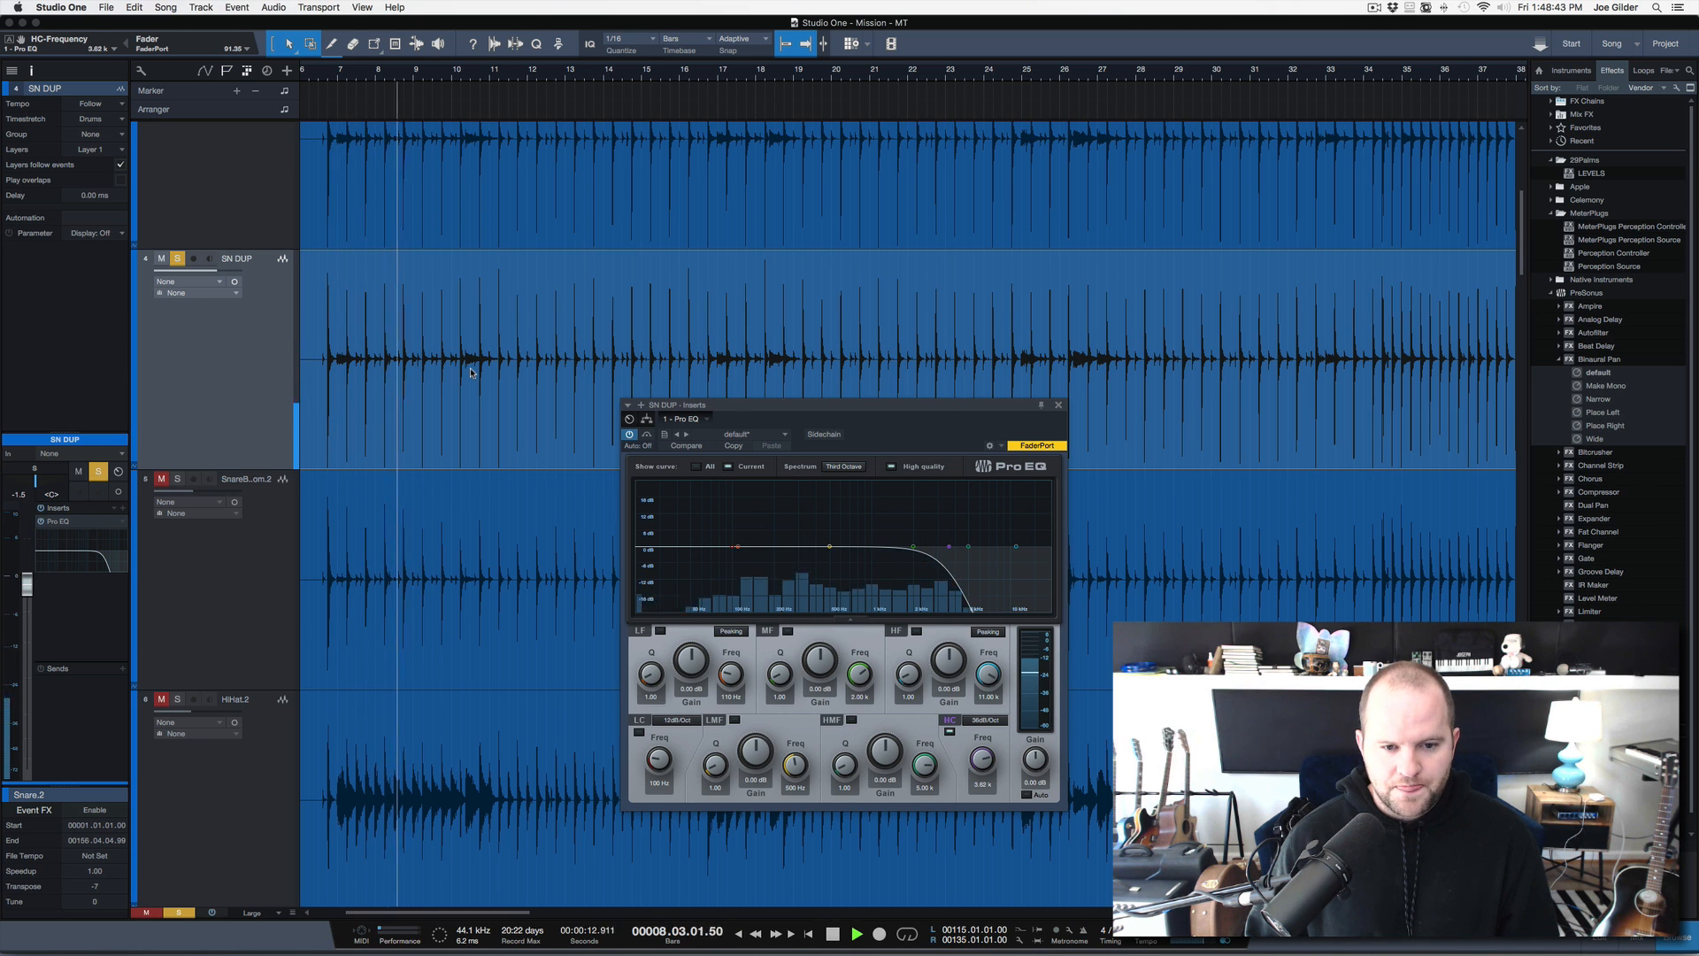
{"action": "key", "text": "space"}
Solo the original Snare.2 track together with SN DUP and play both from bar 6
{"action": "scroll", "coordinate": [242, 317], "scroll_direction": "up", "scroll_amount": 2}
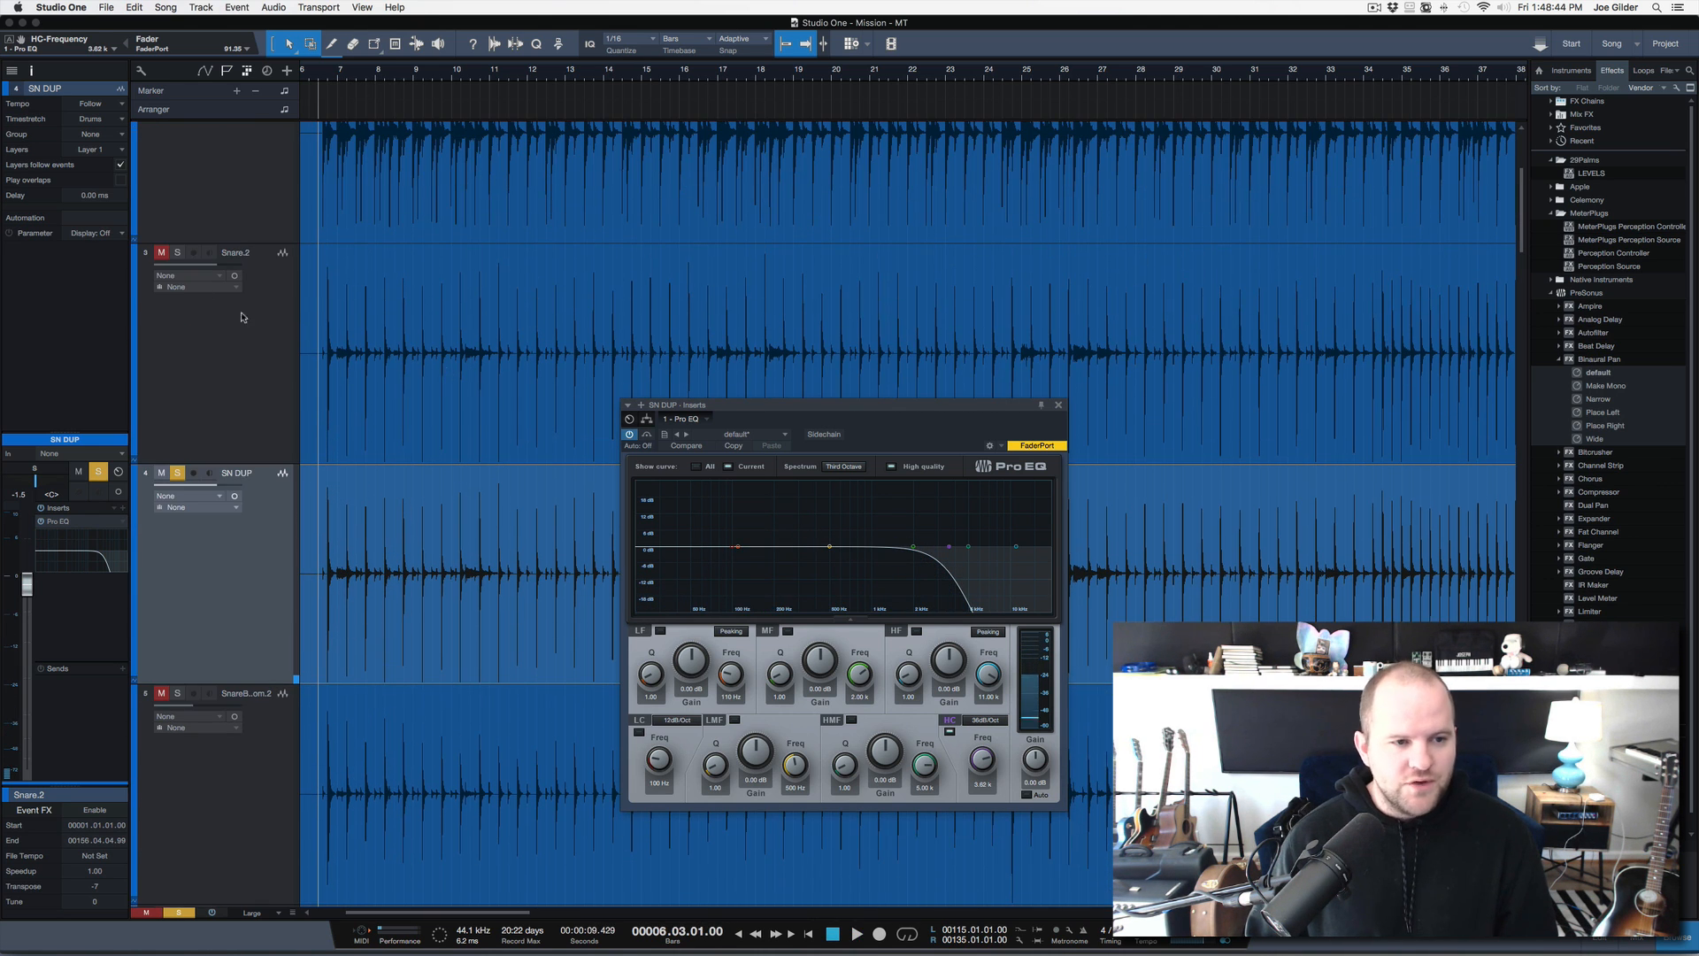
{"action": "left_click", "coordinate": [161, 253]}
{"action": "left_click", "coordinate": [178, 253]}
{"action": "key", "text": "space"}
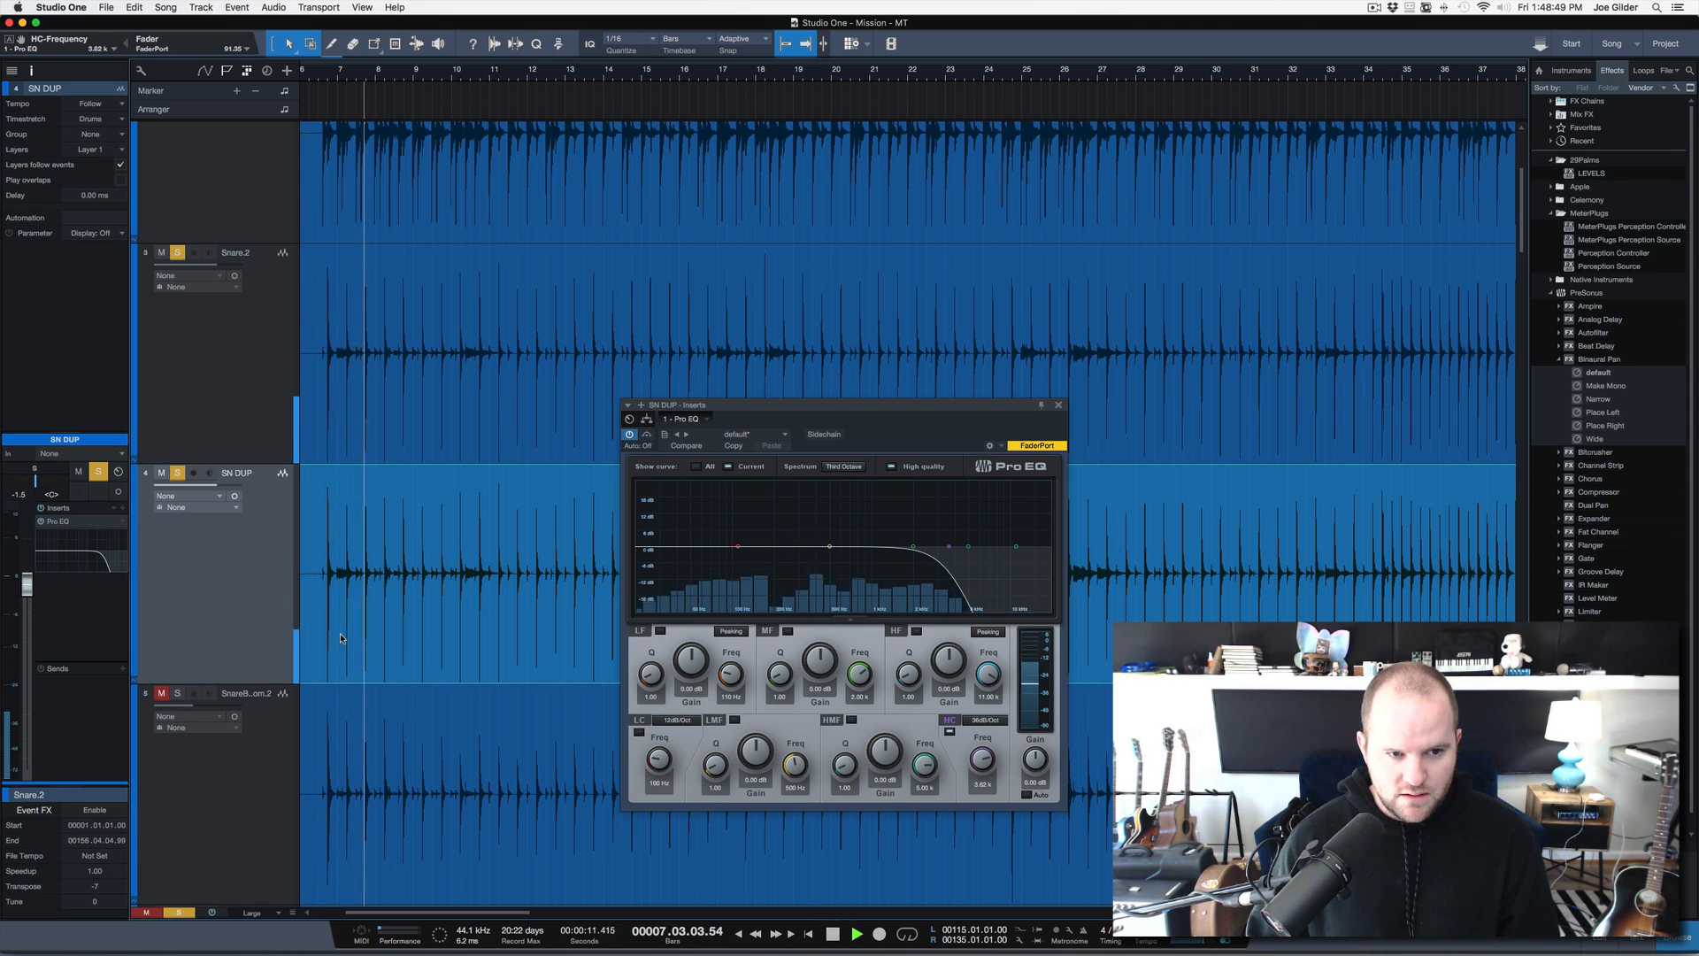
Toggle SN DUP in and out during playback to compare it with Snare.2 alone, and stop playback
{"action": "left_click", "coordinate": [161, 473]}
{"action": "left_click", "coordinate": [178, 473]}
{"action": "left_click", "coordinate": [178, 473]}
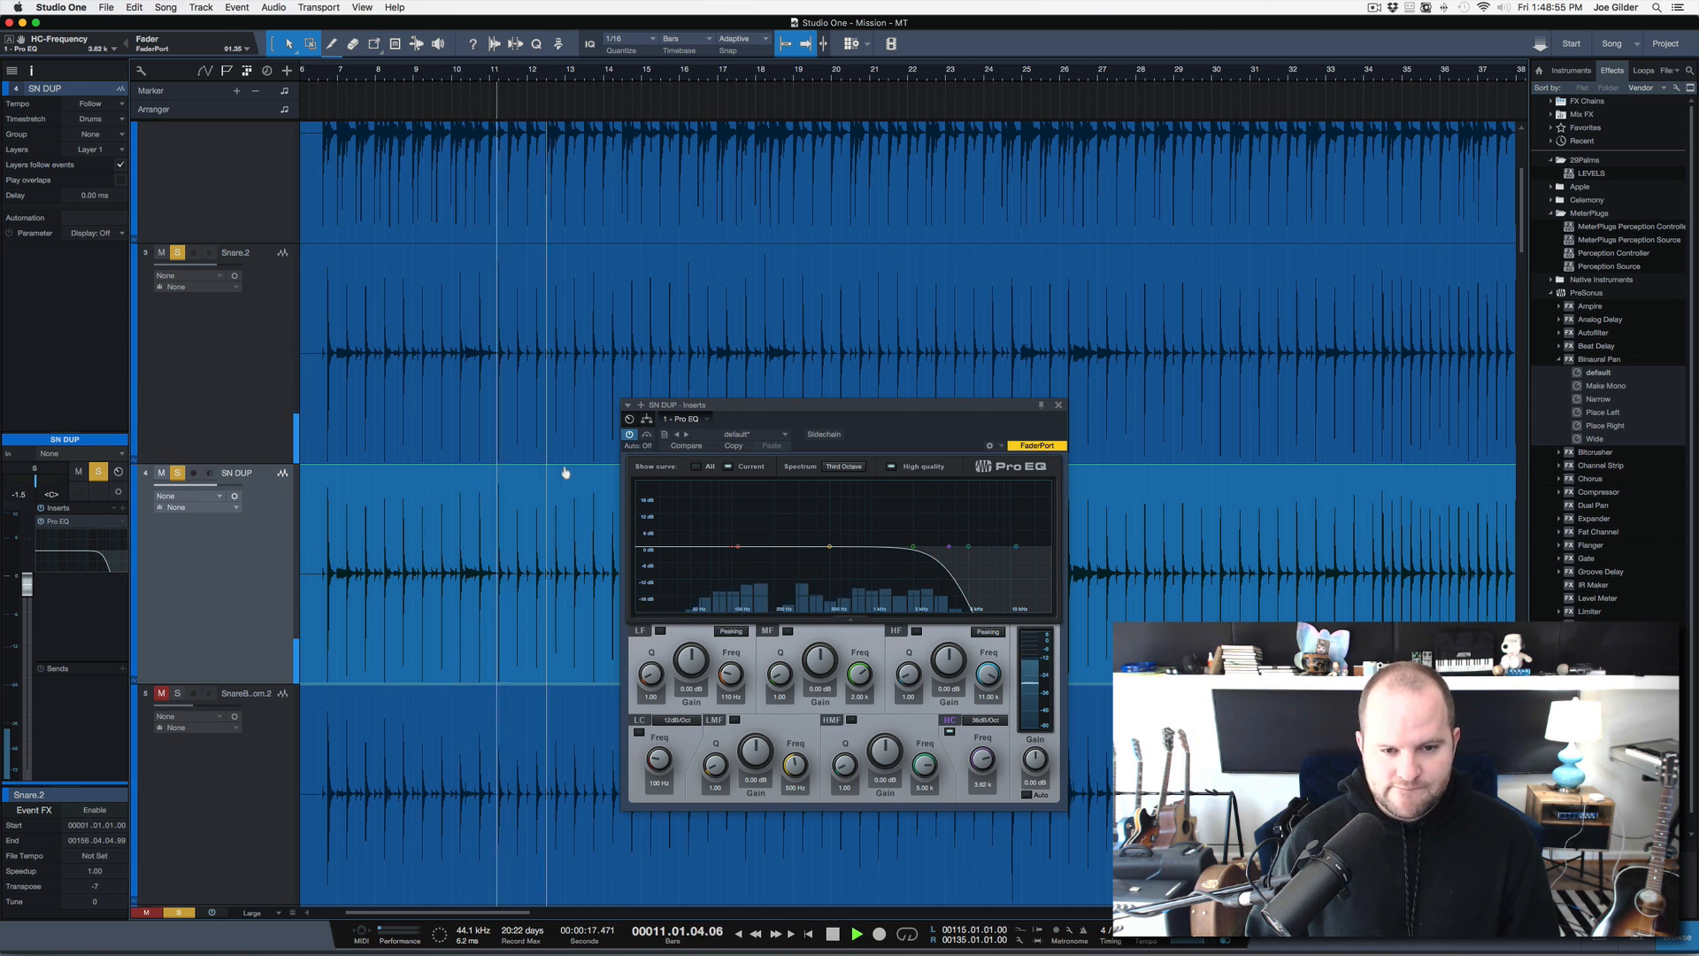
{"action": "key", "text": "space"}
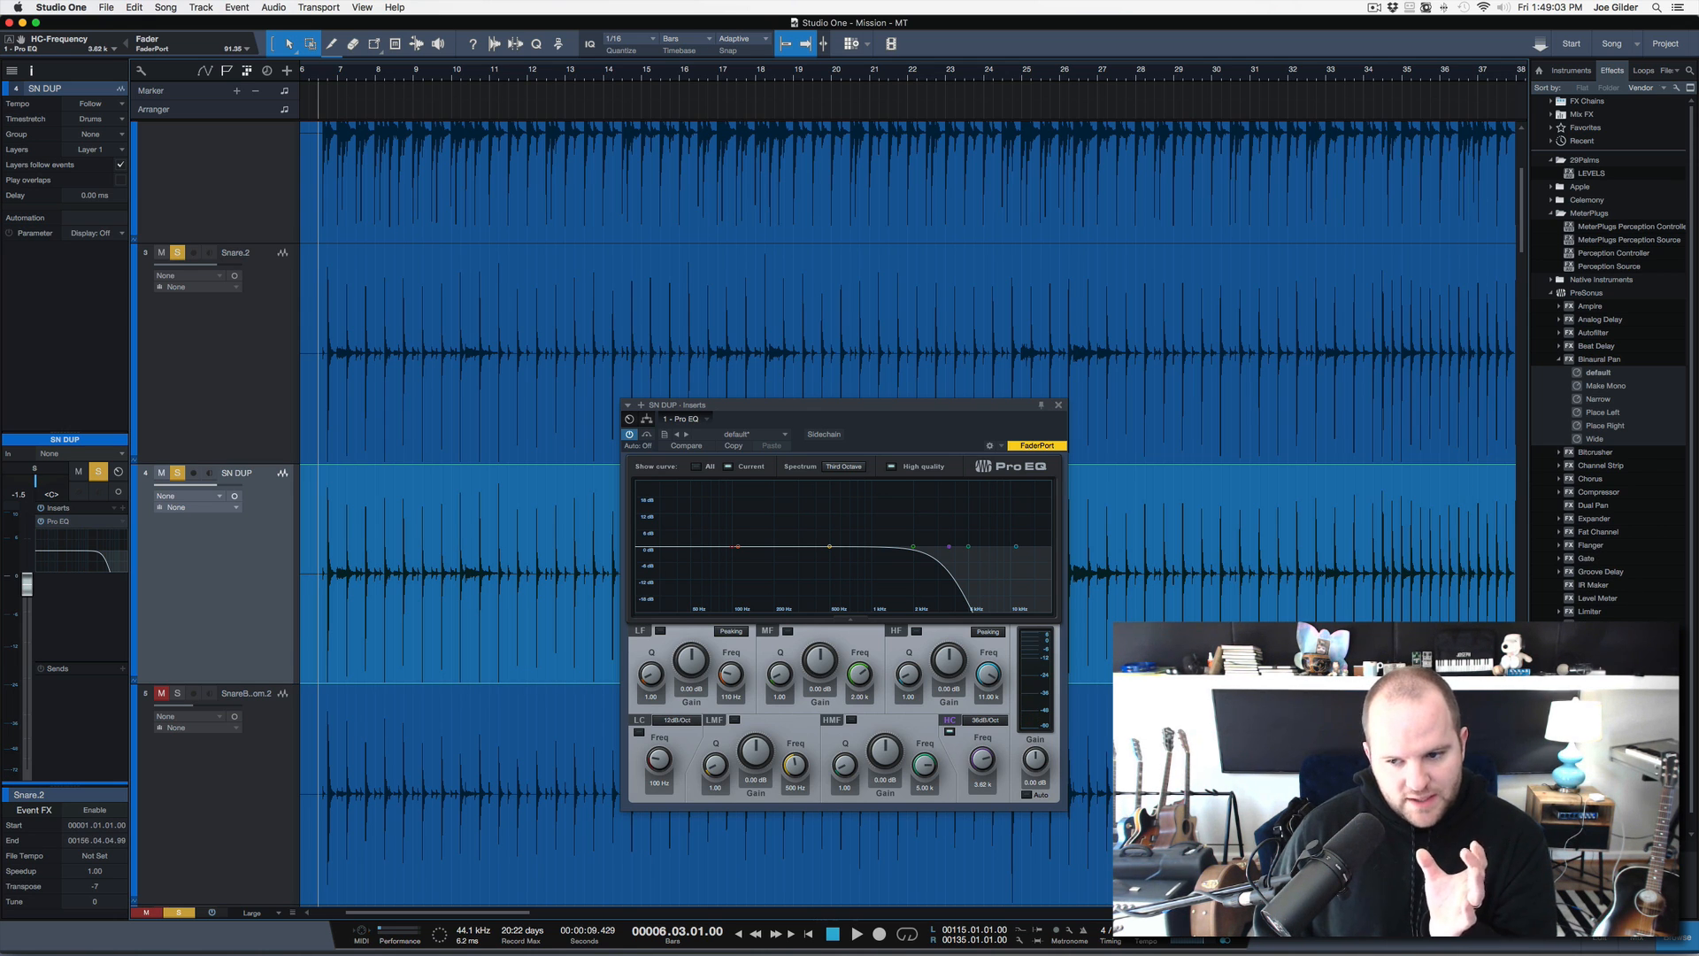
Try a Mixtool with inverted phase on SN DUP, comparing it active and bypassed while both snare tracks play
{"action": "left_click_drag", "start_coordinate": [1590, 625], "coordinate": [82, 593]}
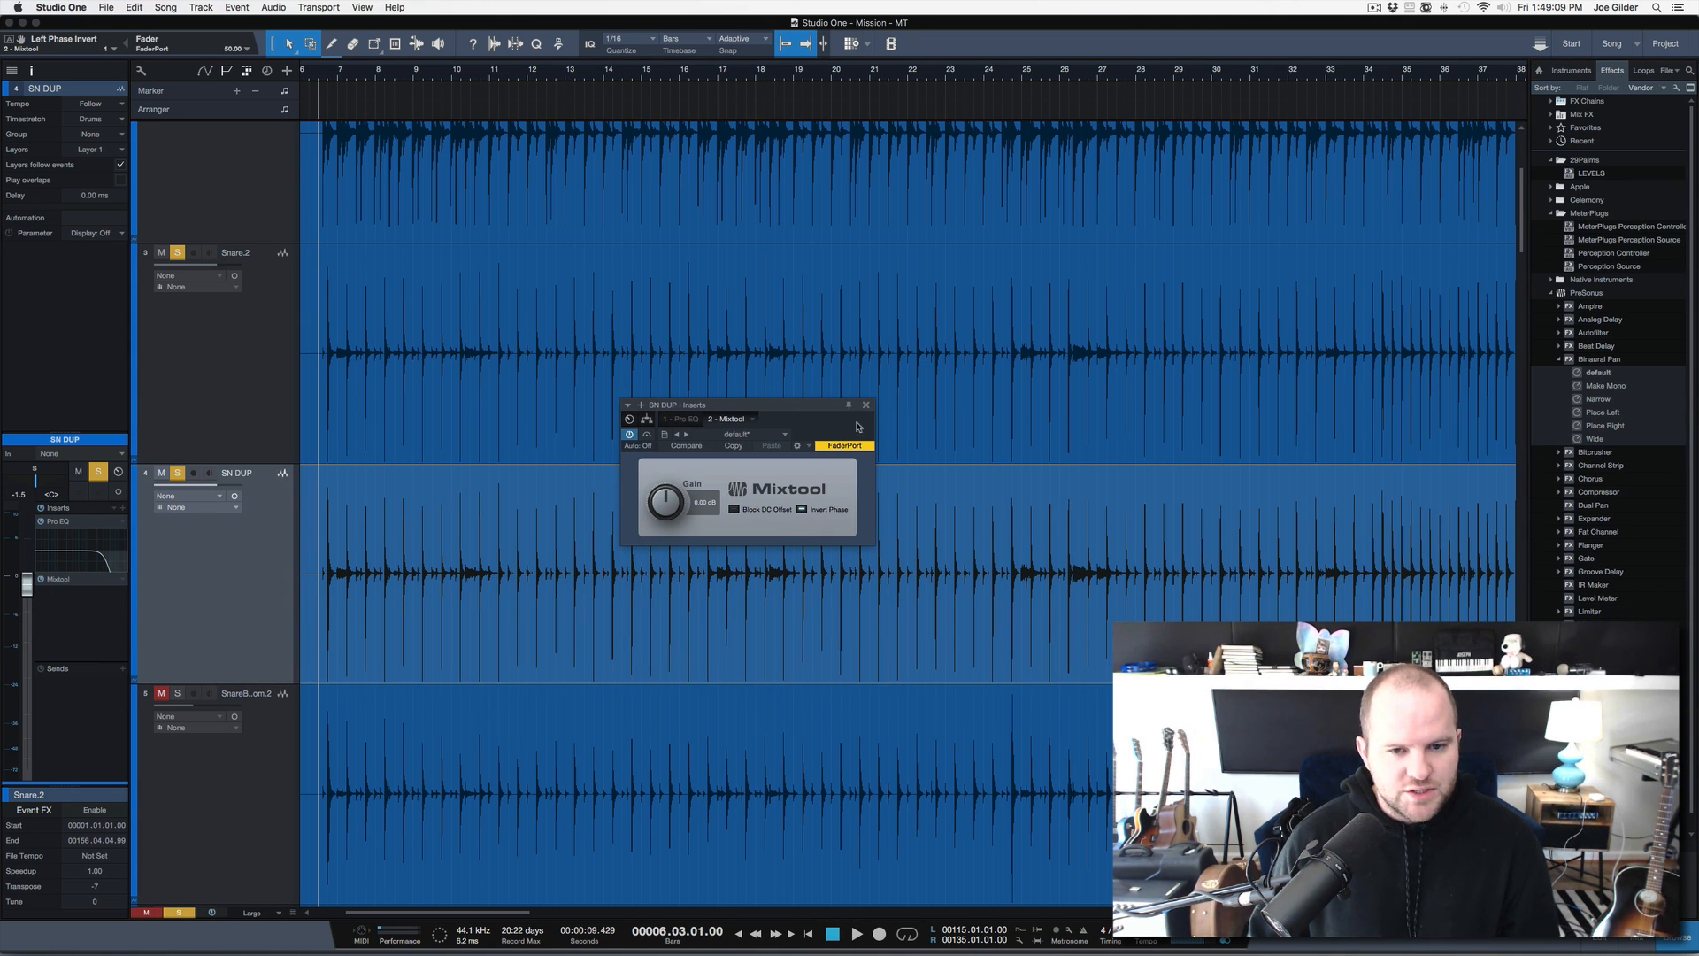
{"action": "left_click", "coordinate": [867, 406]}
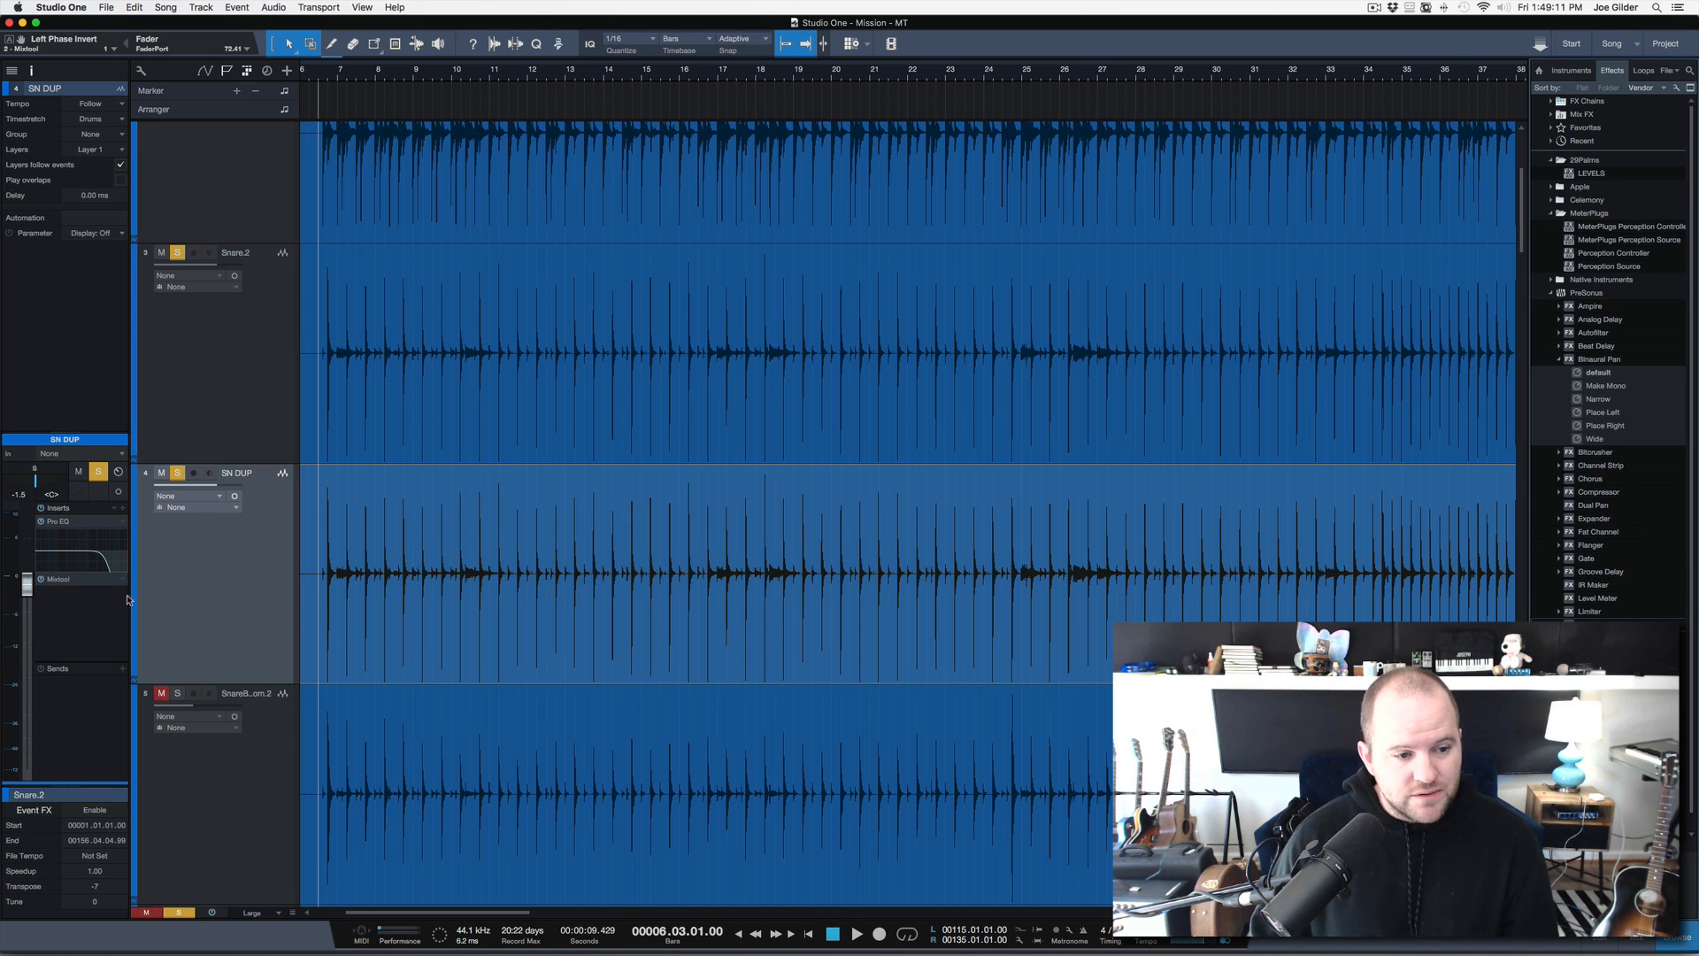
{"action": "key", "text": "space"}
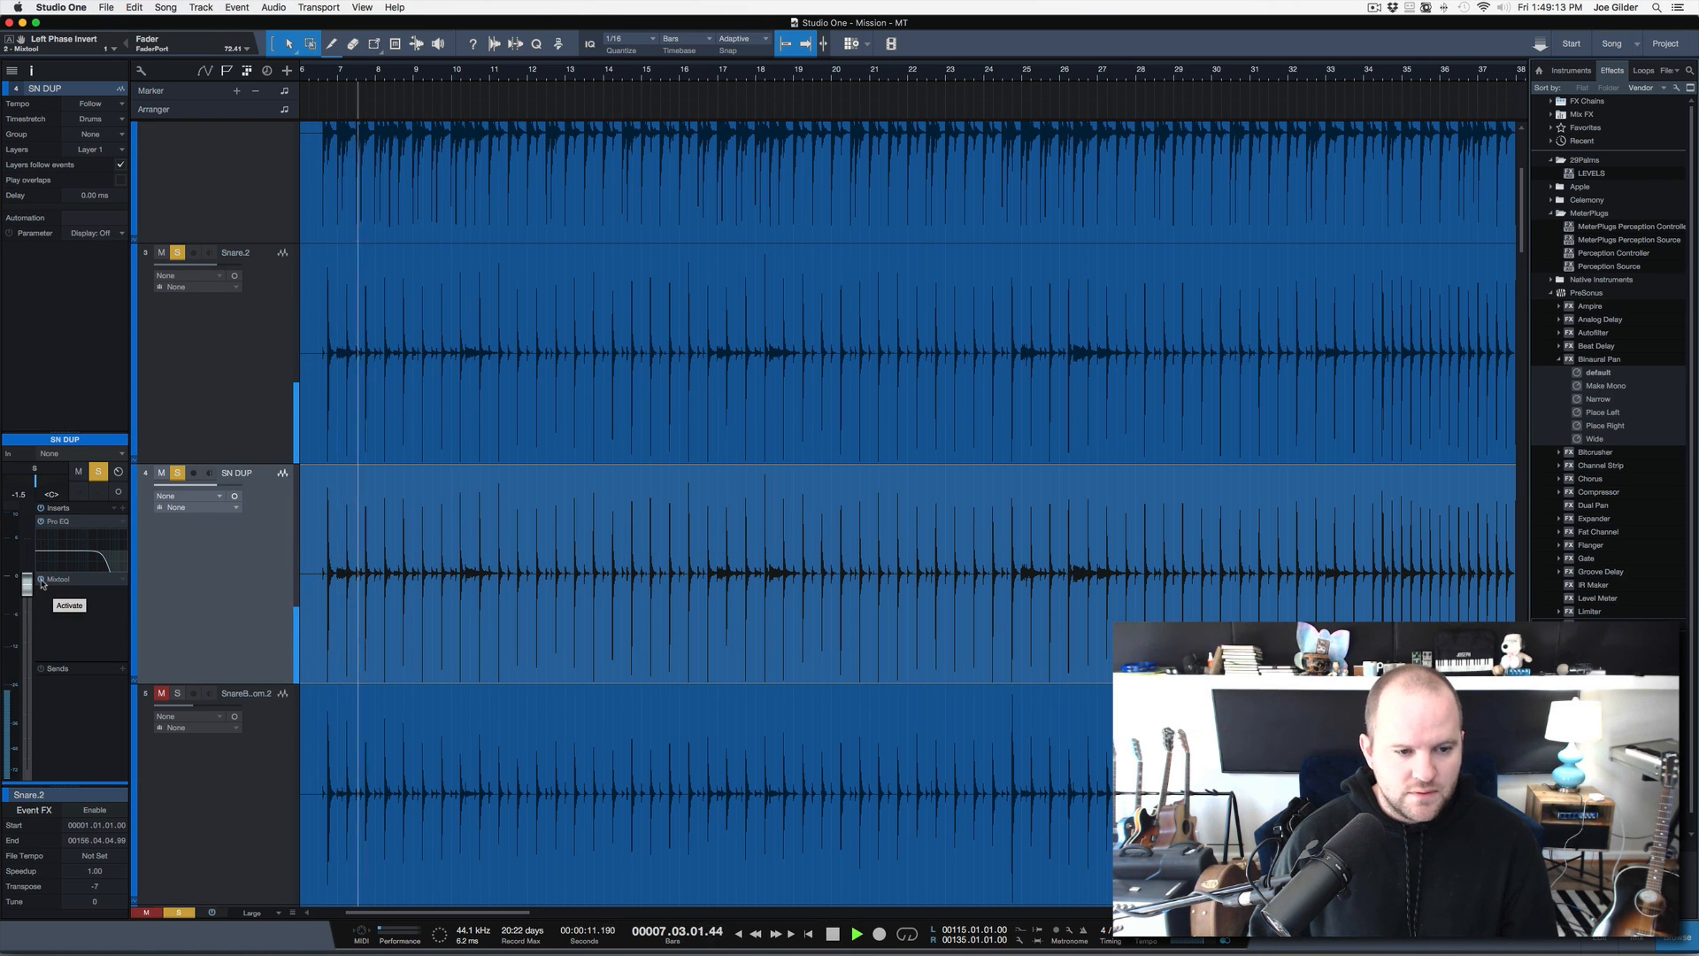
{"action": "left_click", "coordinate": [41, 581]}
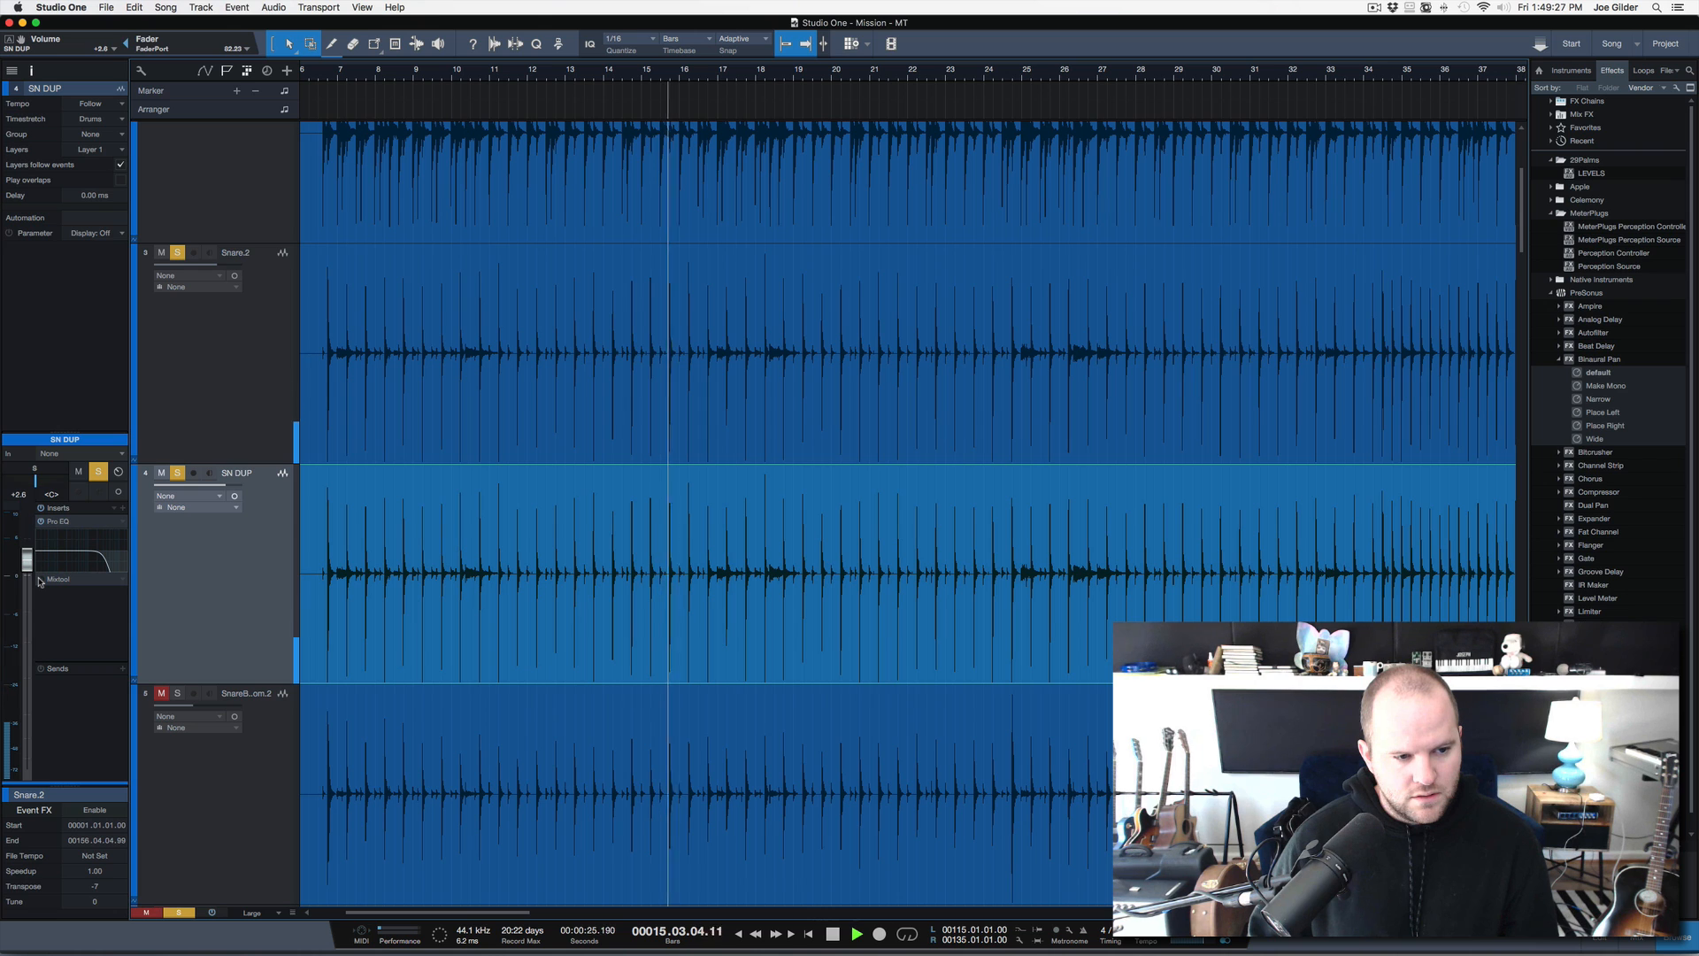
Stop playback and remove the Mixtool from SN DUP
{"action": "key", "text": "space"}
{"action": "right_click", "coordinate": [123, 582]}
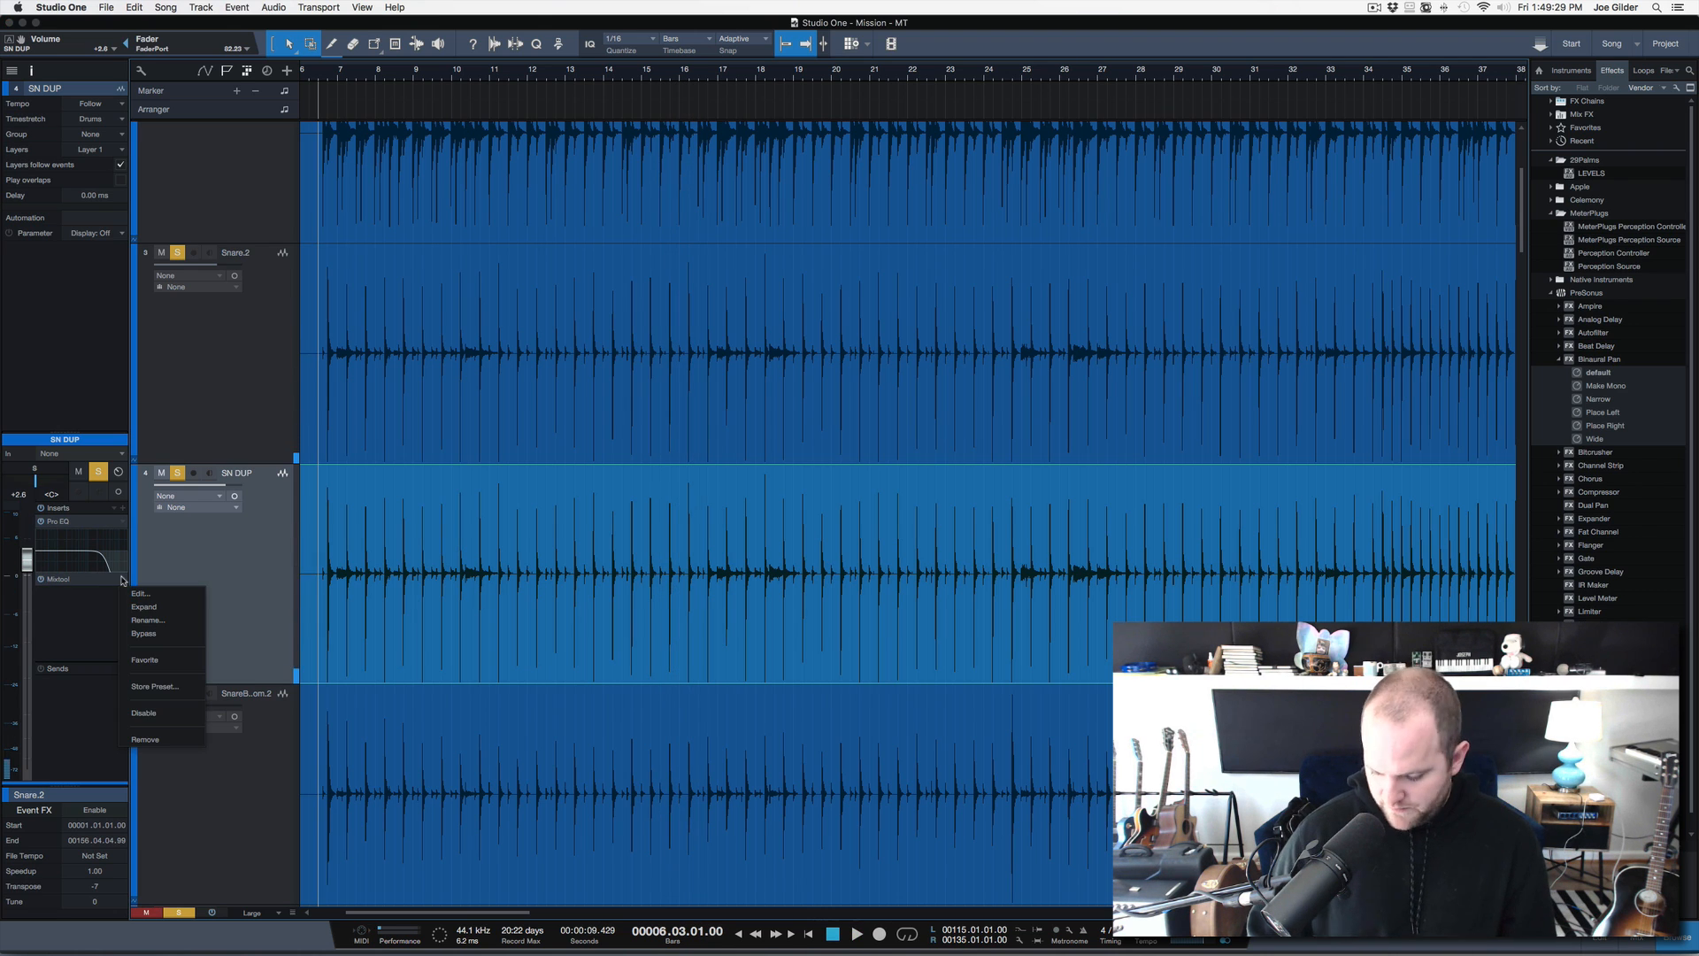
{"action": "left_click", "coordinate": [177, 739]}
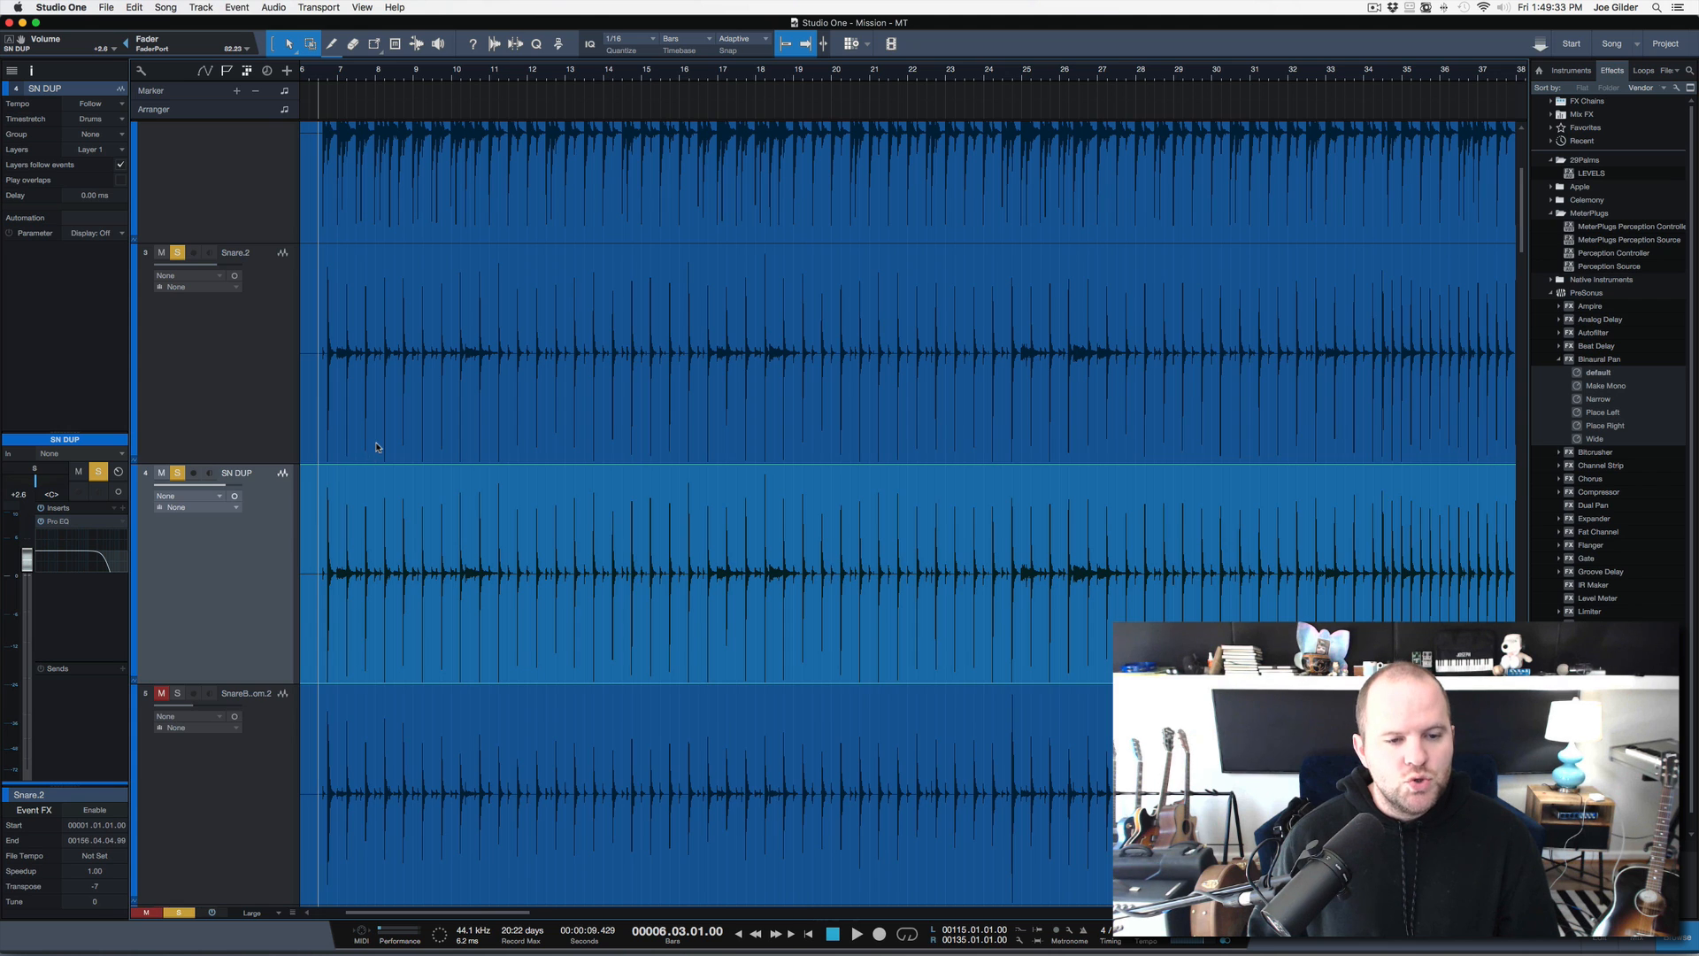
Show the console, solo Snare Bottom.2 with the other snare tracks, and set SN DUP's level to +0.3 dB during playback
{"action": "key", "text": "F3"}
{"action": "left_click", "coordinate": [462, 694]}
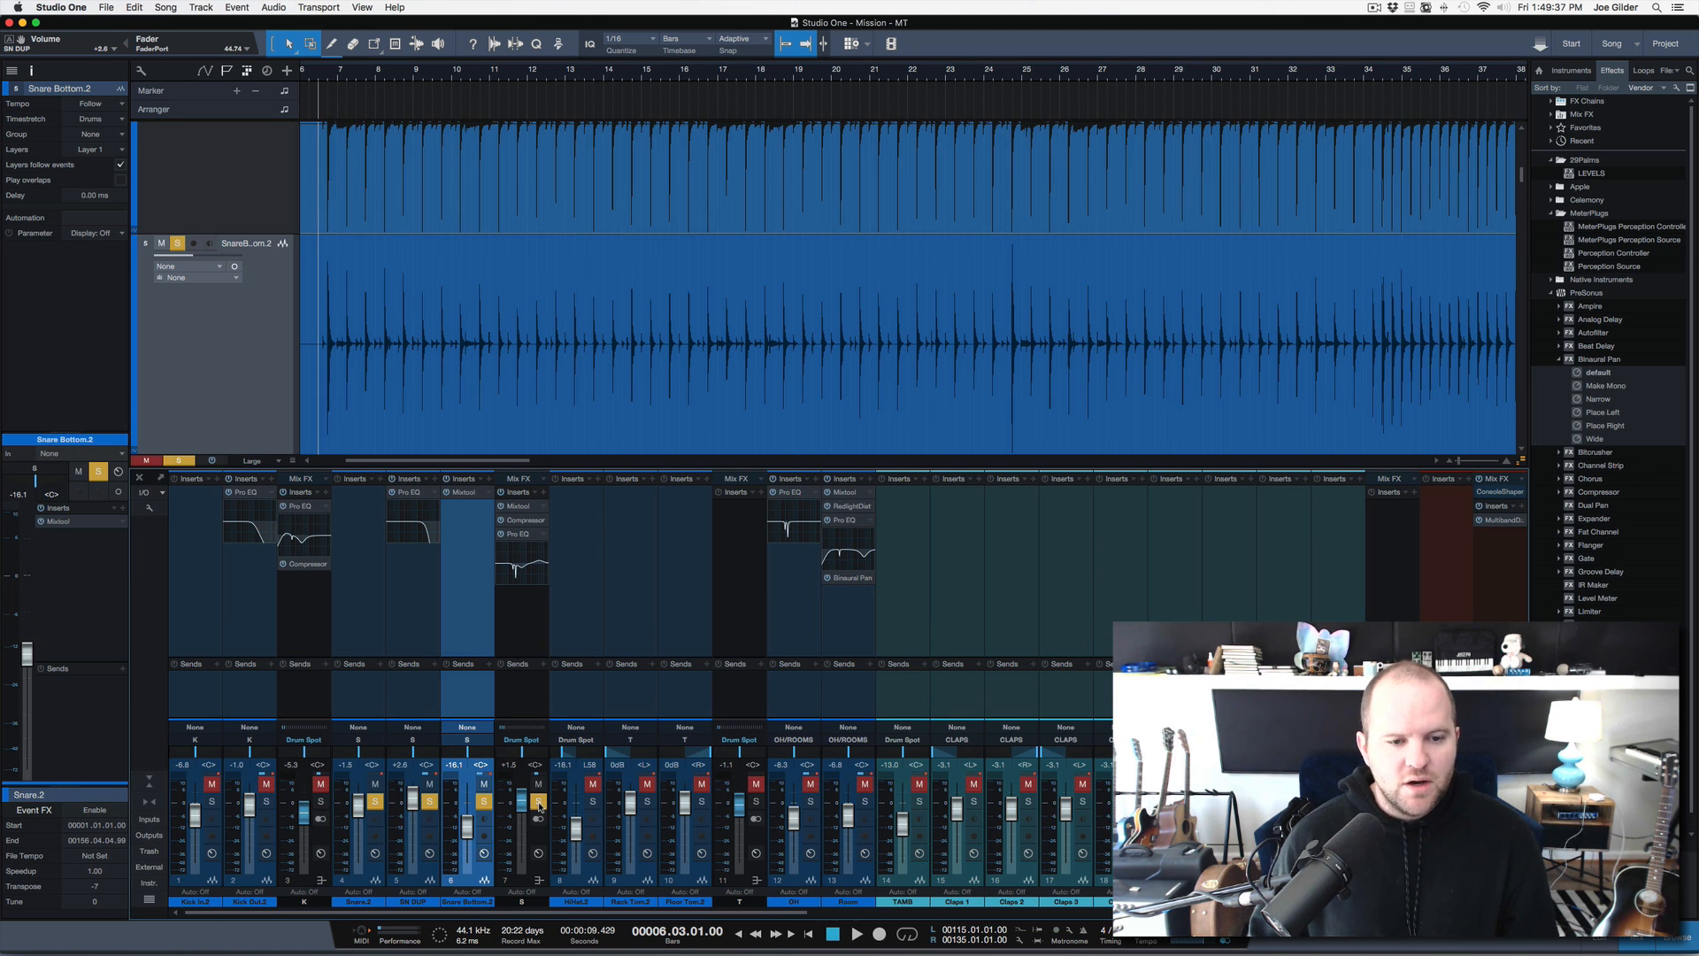
{"action": "key", "text": "space"}
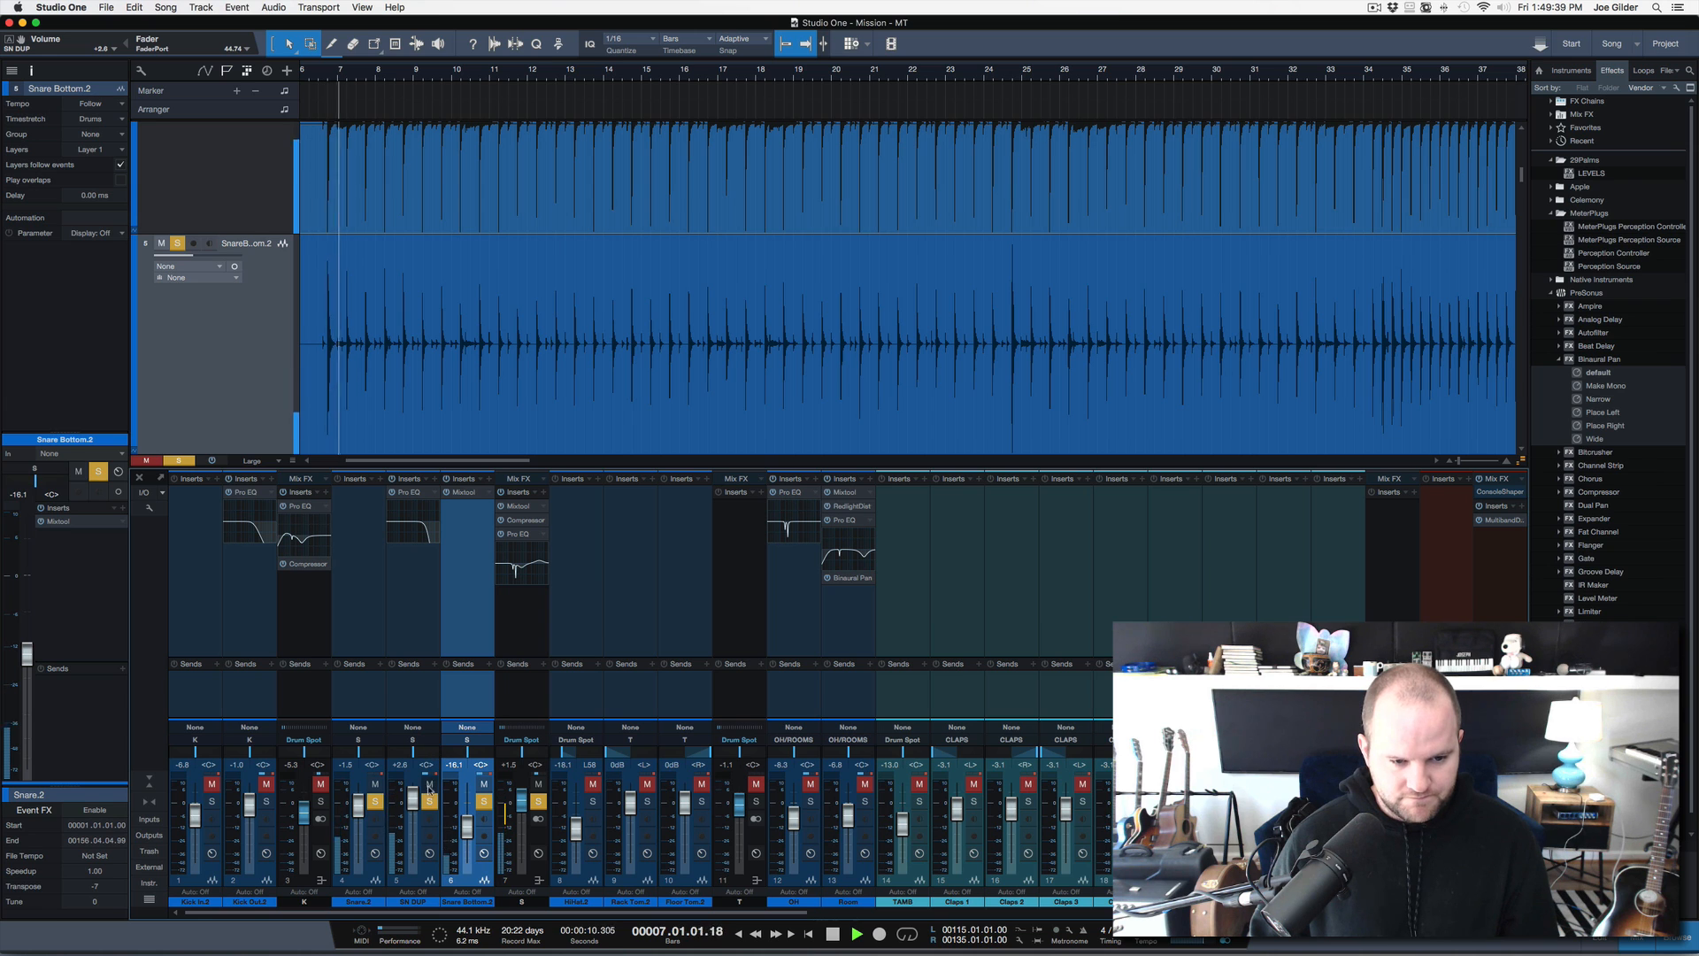
{"action": "left_click", "coordinate": [402, 708]}
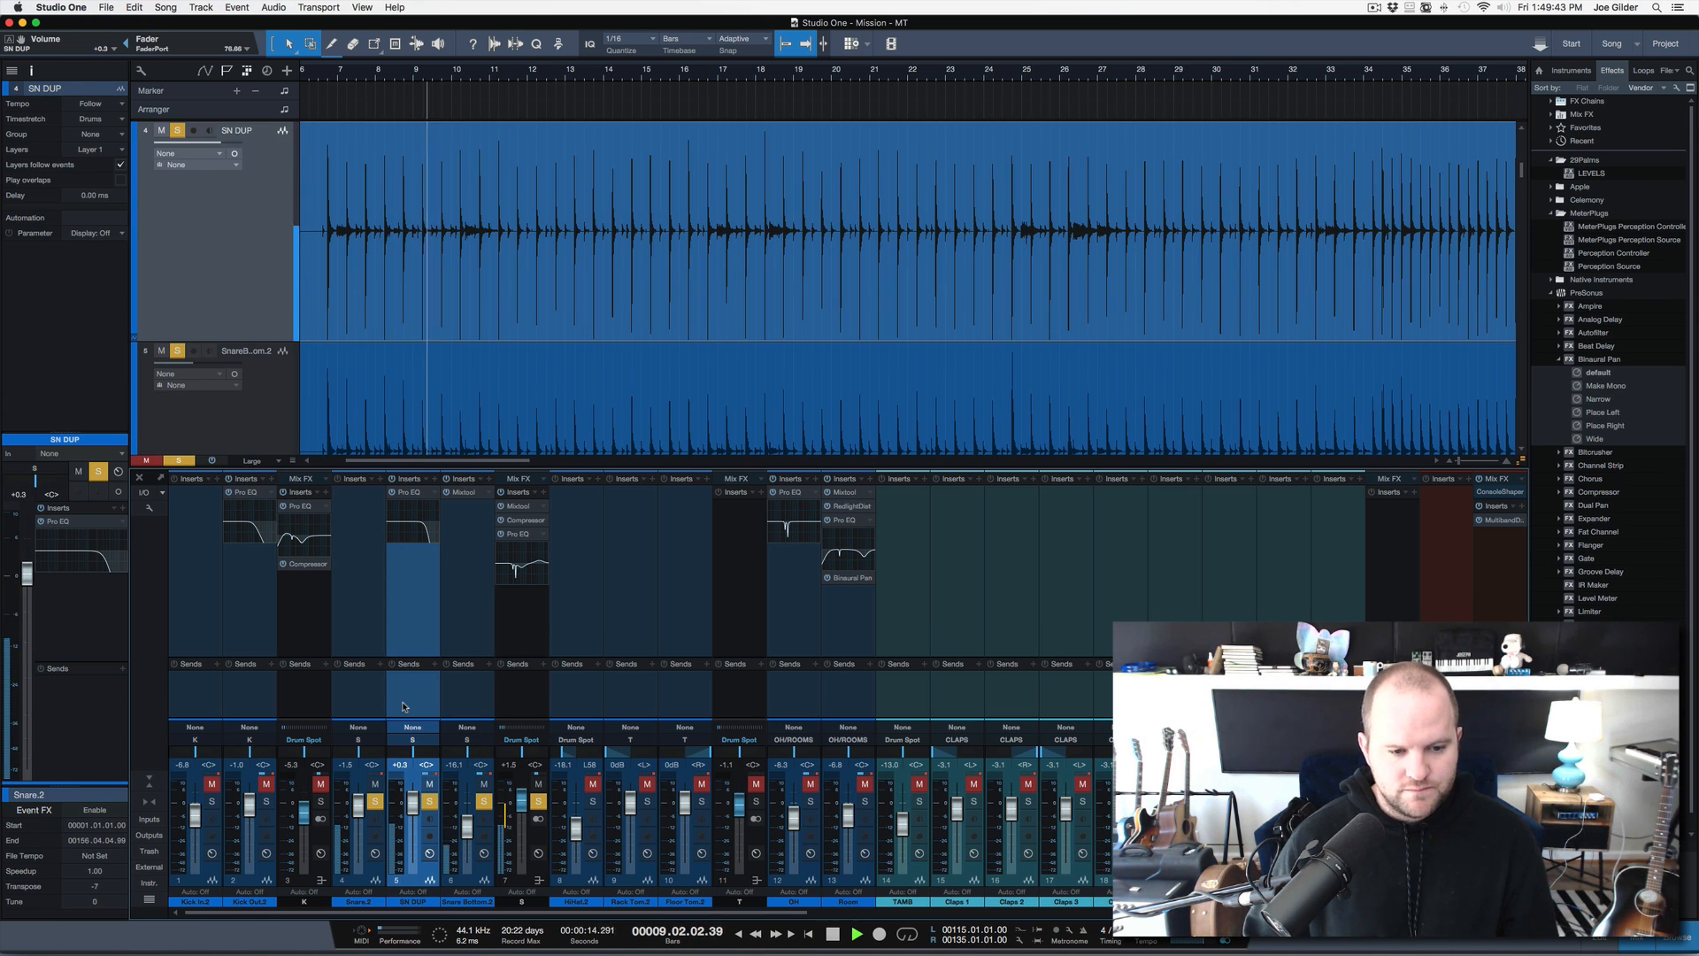
Toggle SN DUP in and out of the soloed snare mix during playback to compare the sound
{"action": "left_click", "coordinate": [430, 784]}
{"action": "left_click", "coordinate": [429, 802]}
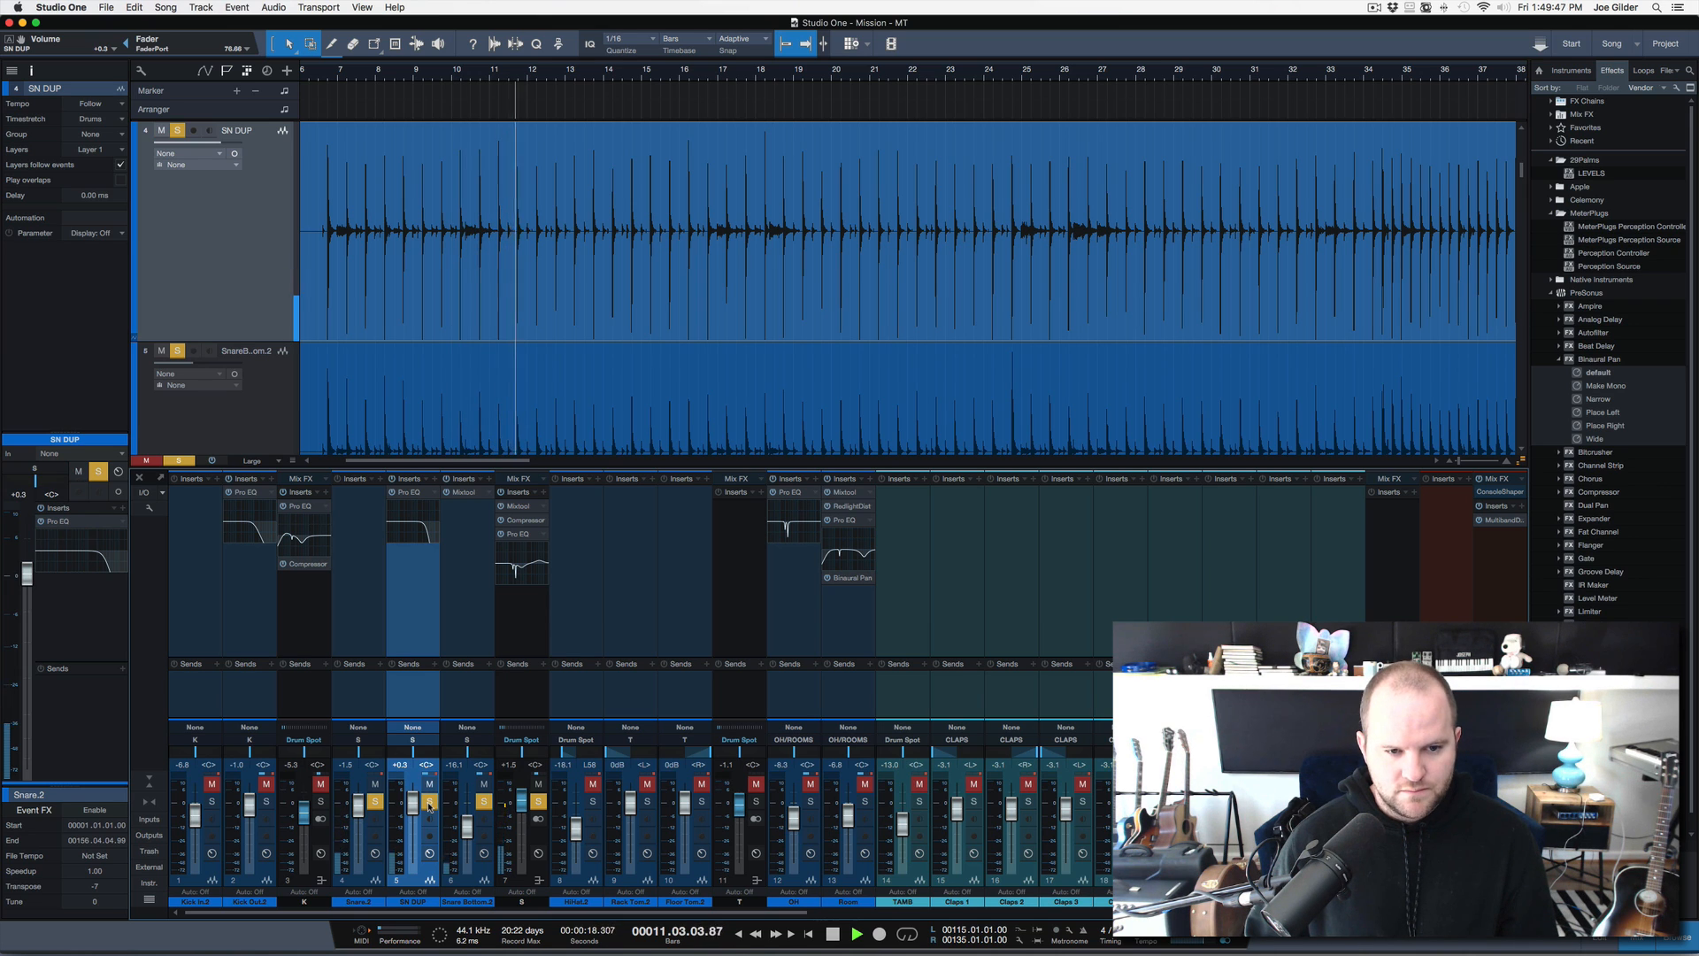
{"action": "left_click", "coordinate": [430, 784]}
{"action": "left_click", "coordinate": [430, 802]}
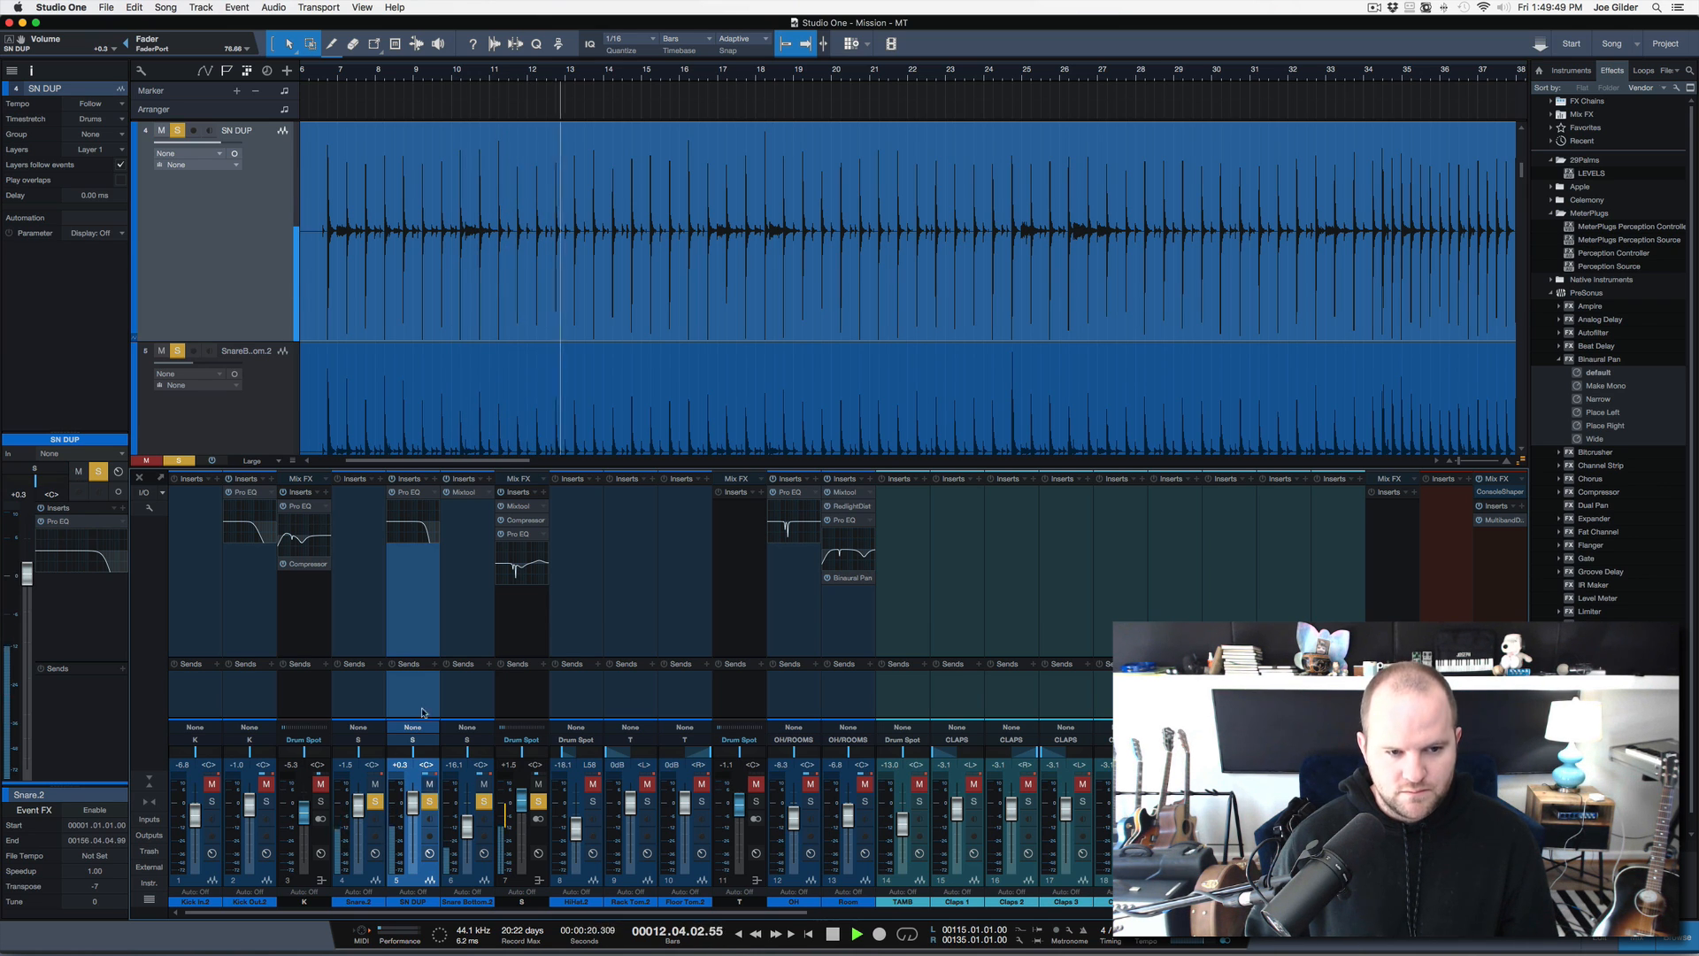
Shape SN DUP in its Pro EQ during playback with an LF boost at about 140 Hz and a narrow LMF cut above it
{"action": "key", "text": "space"}
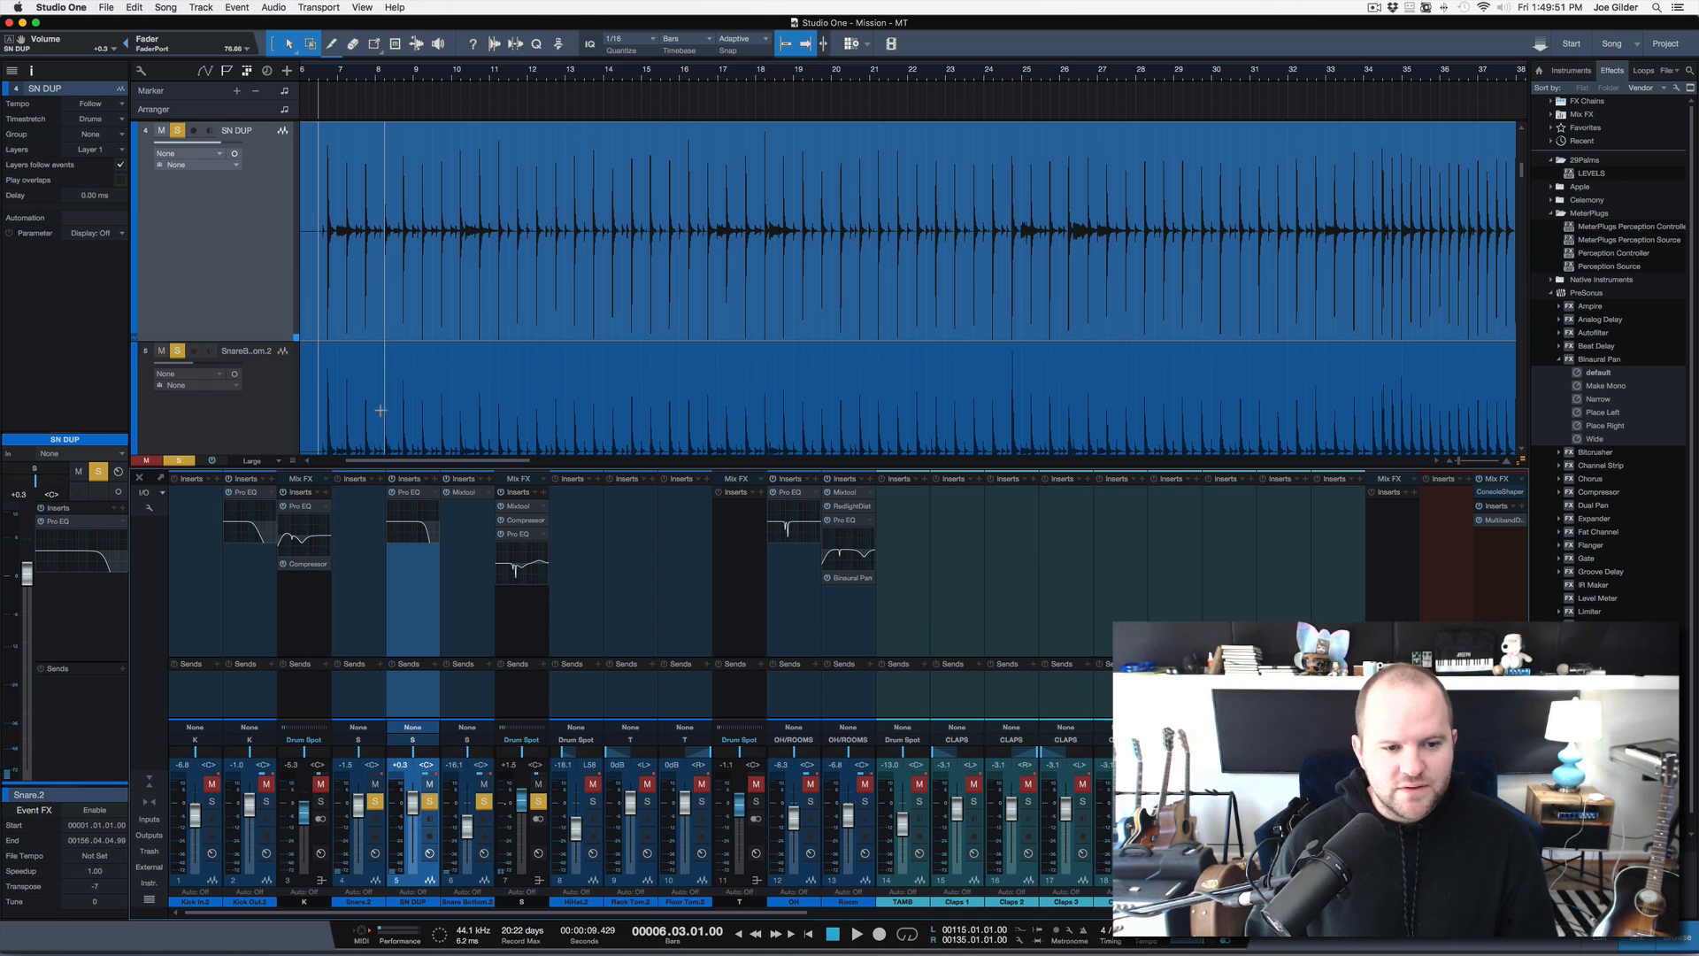
{"action": "left_click", "coordinate": [413, 493]}
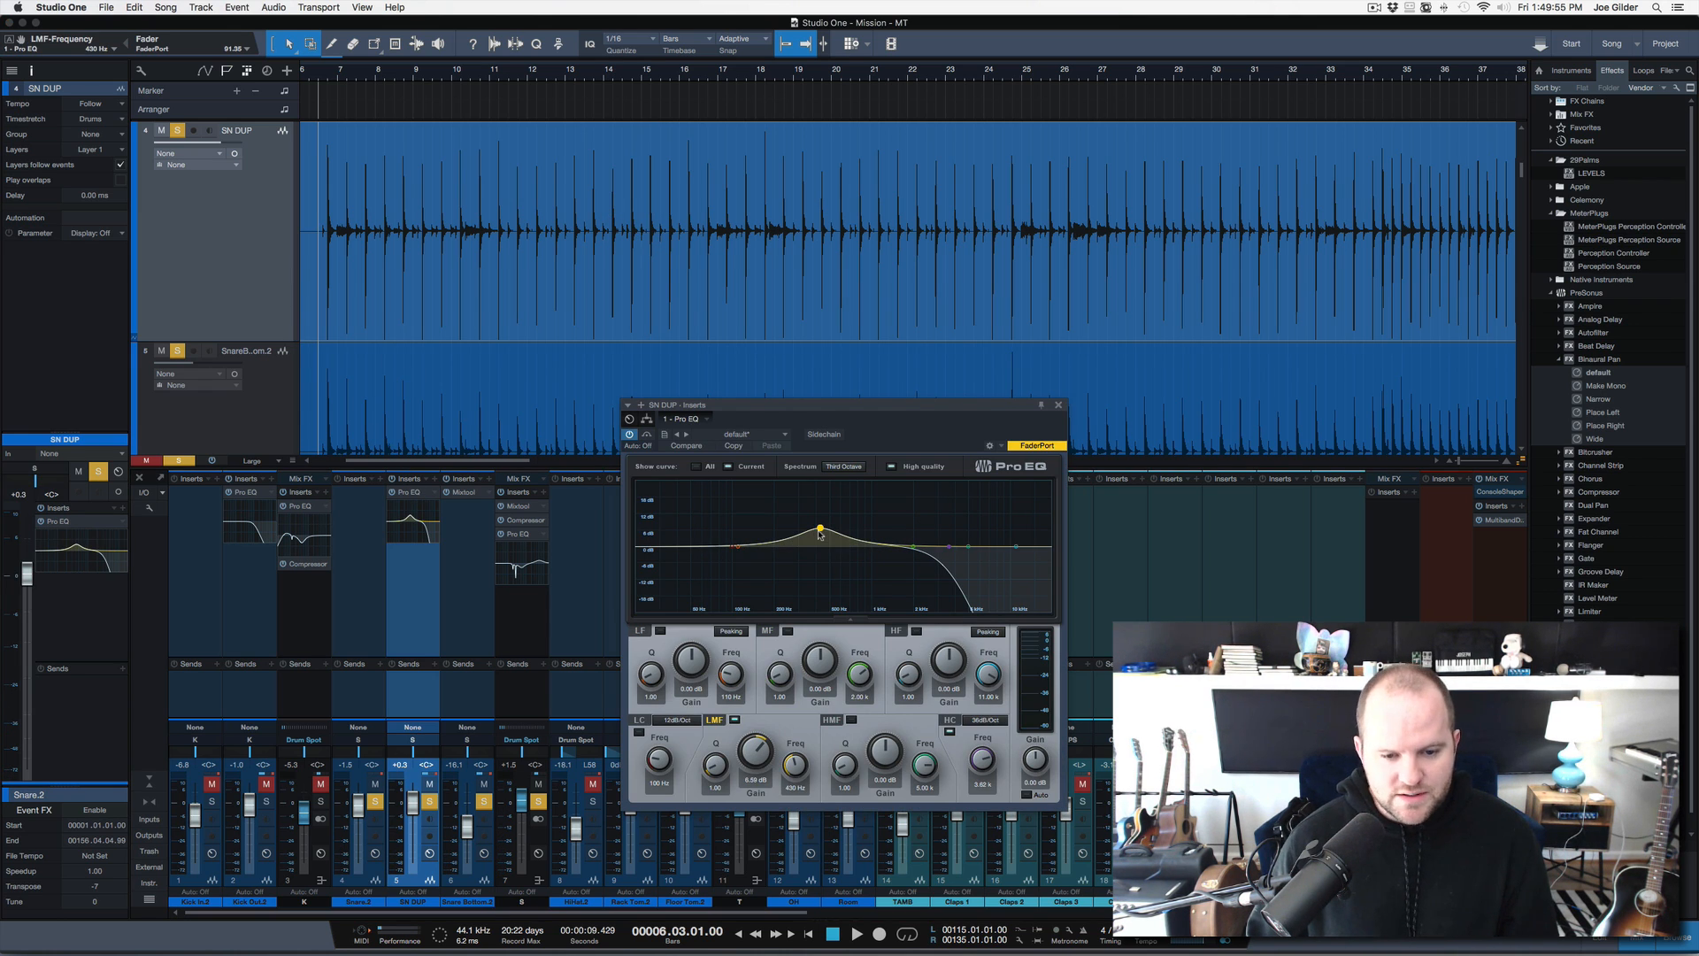
{"action": "key", "text": "space"}
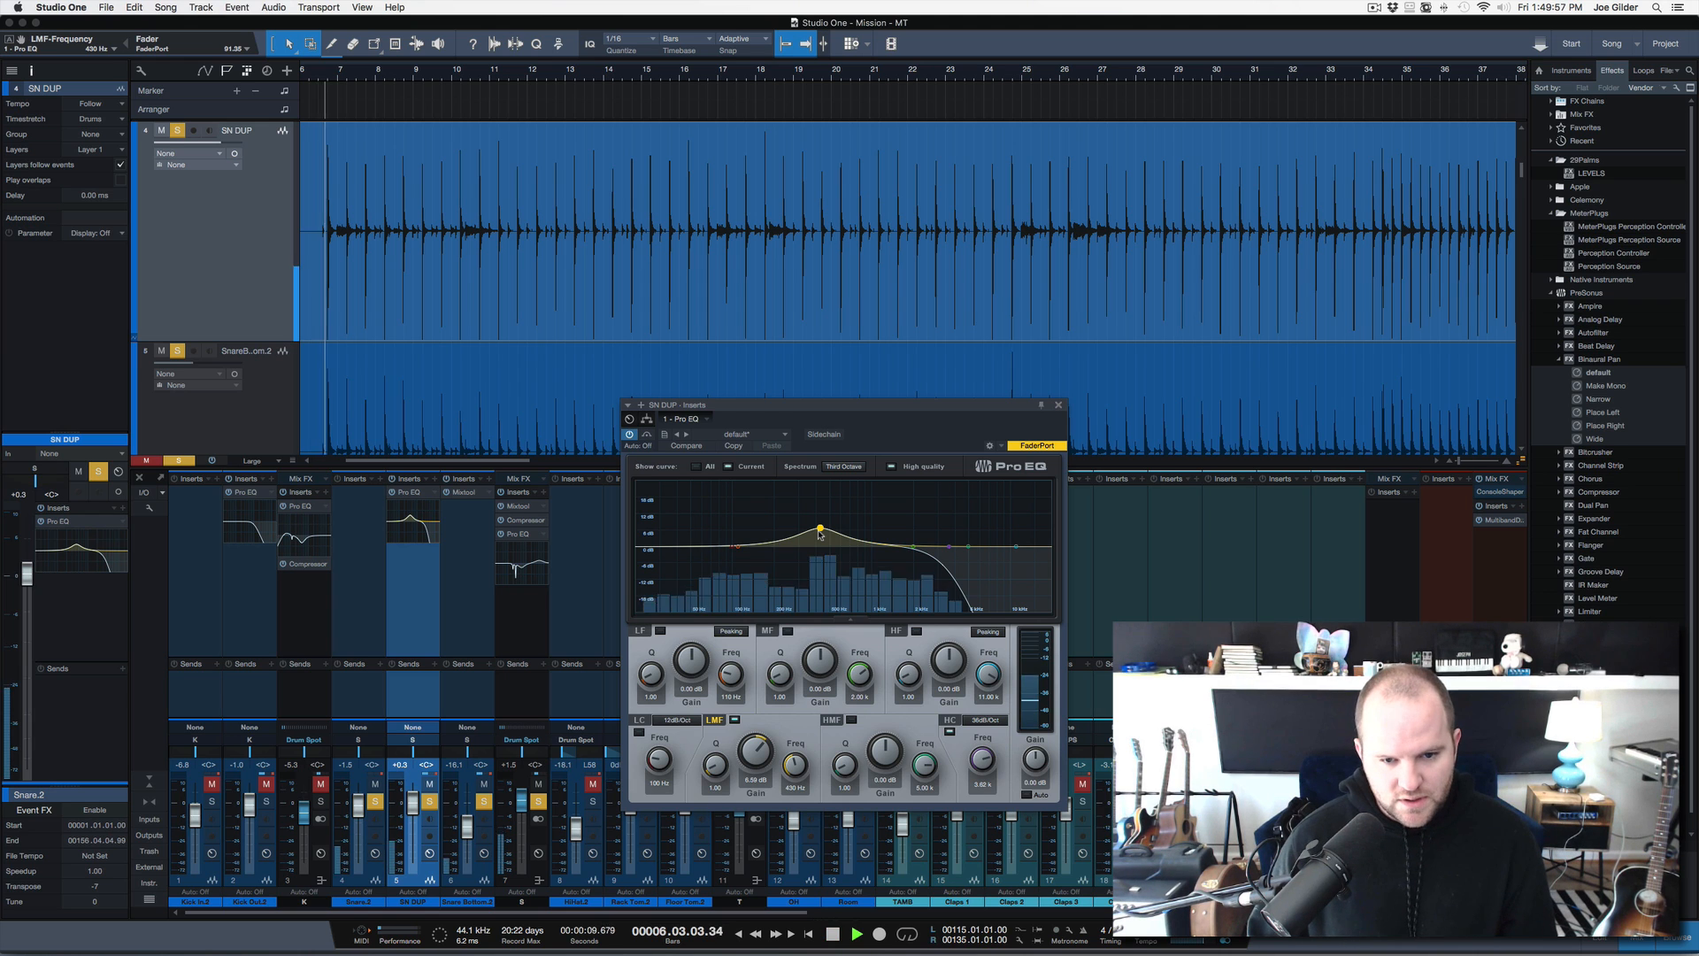
{"action": "left_click_drag", "start_coordinate": [821, 528], "coordinate": [753, 533]}
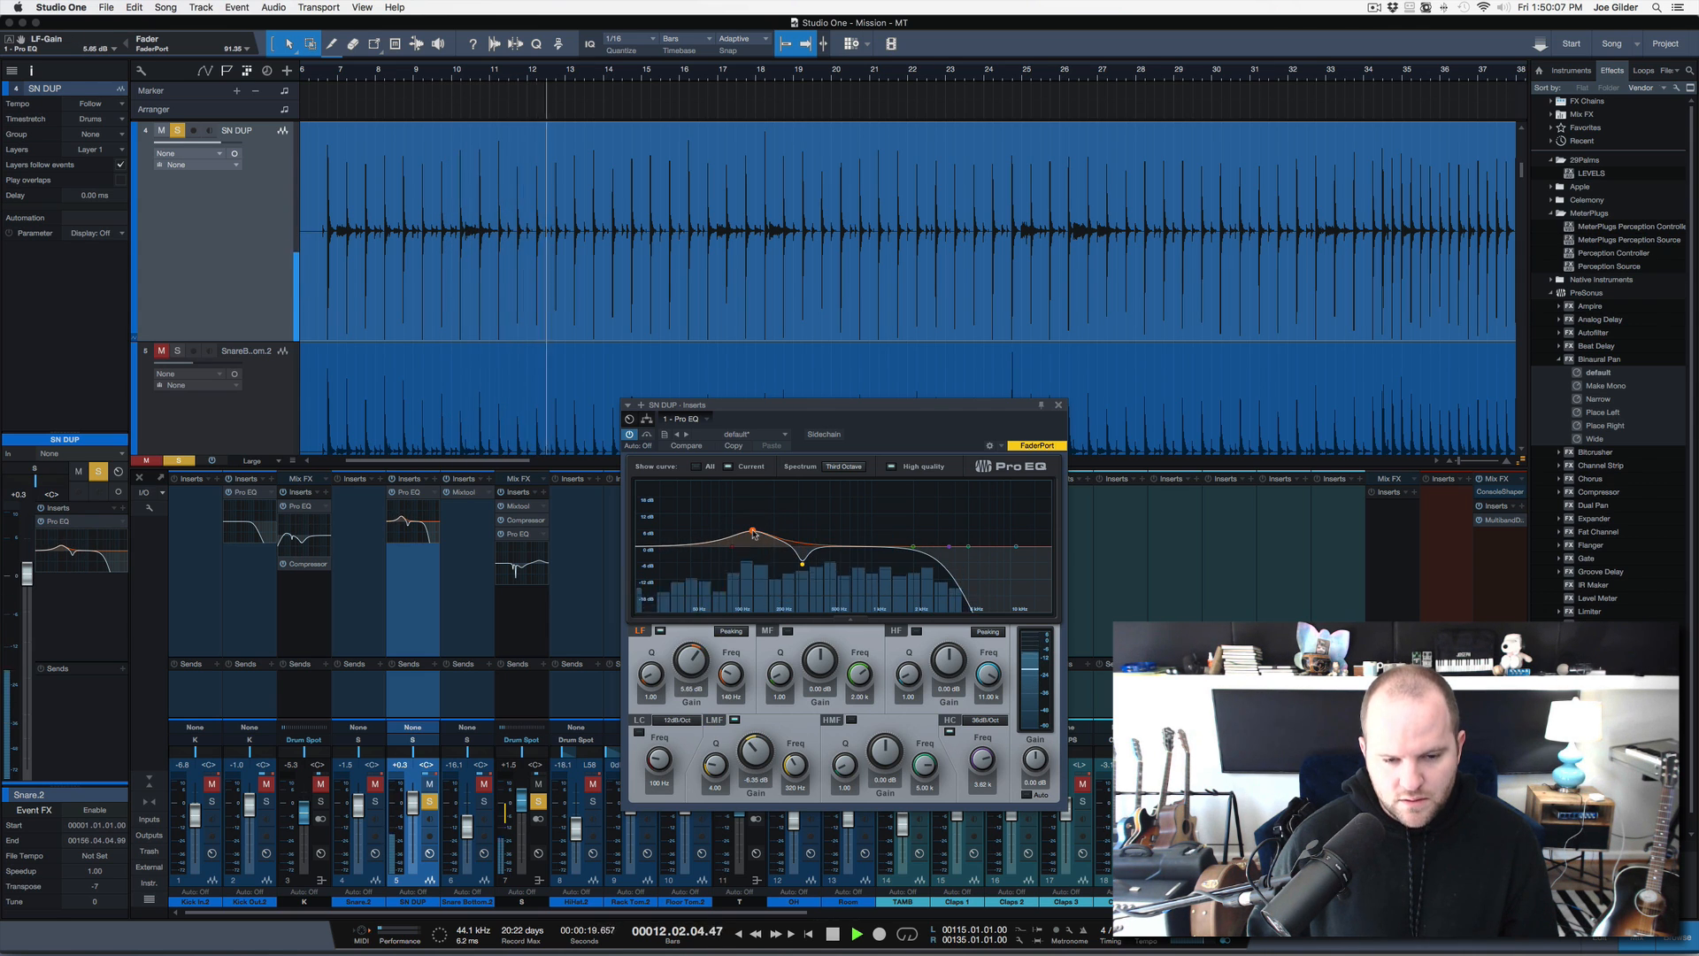
{"action": "key", "text": "space"}
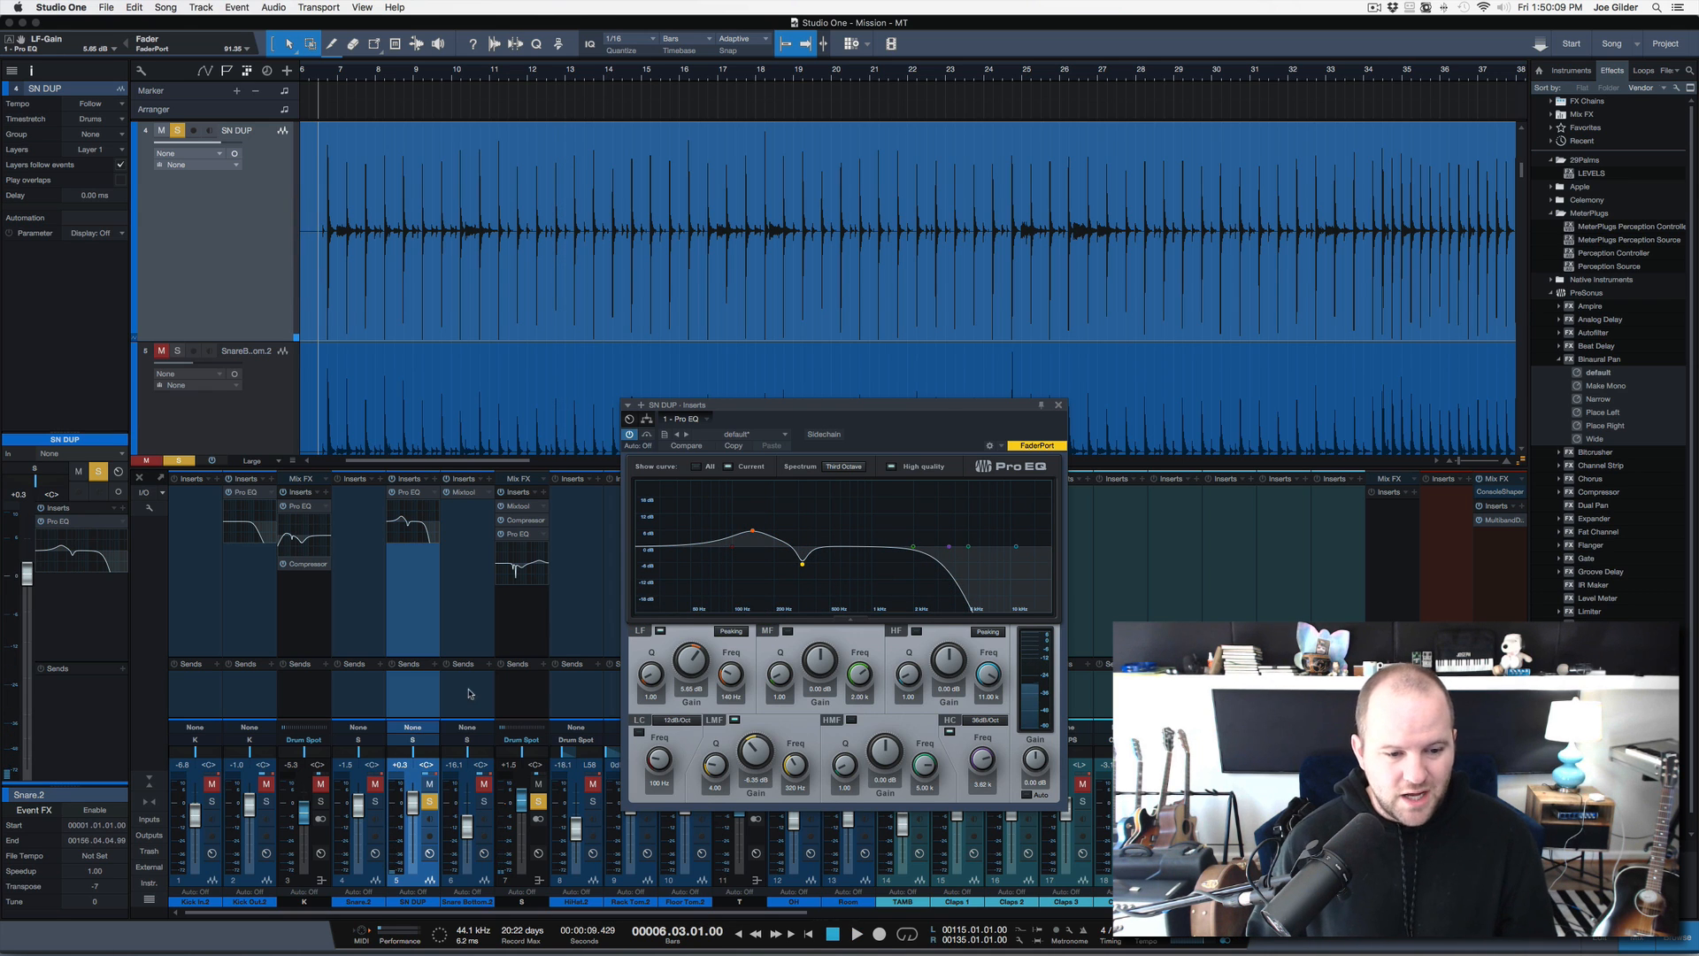
Play the soloed snare tracks and set SN DUP's level to -2.8 dB
{"action": "left_click", "coordinate": [380, 807]}
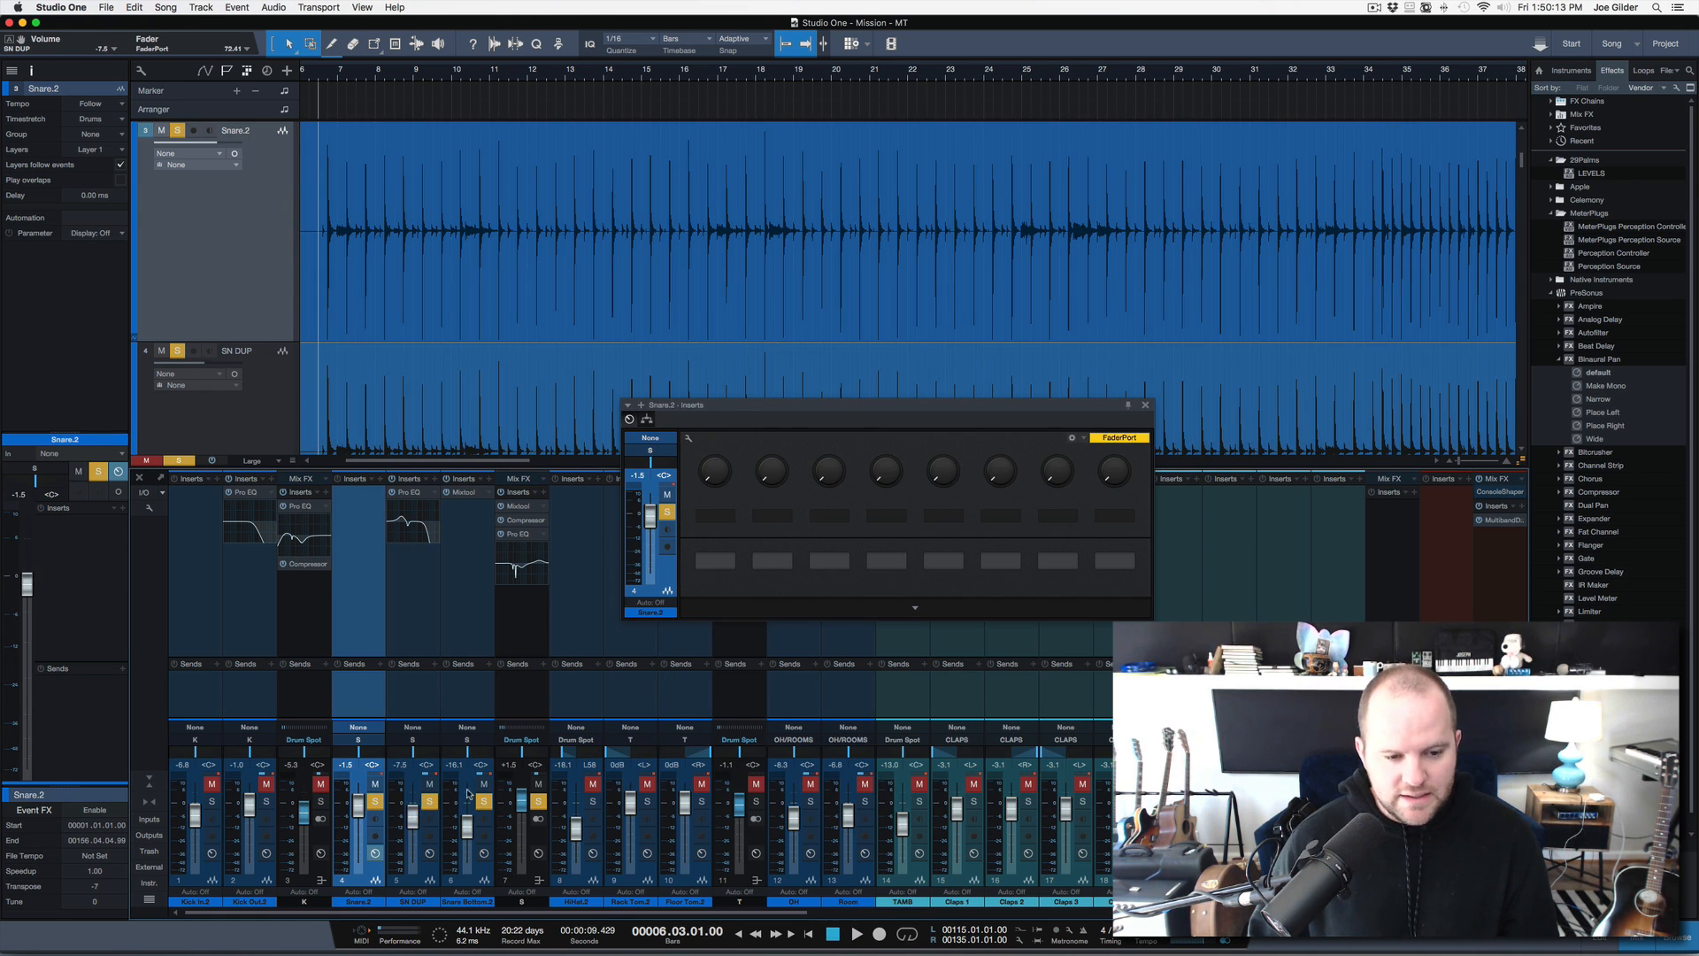
{"action": "key", "text": "space"}
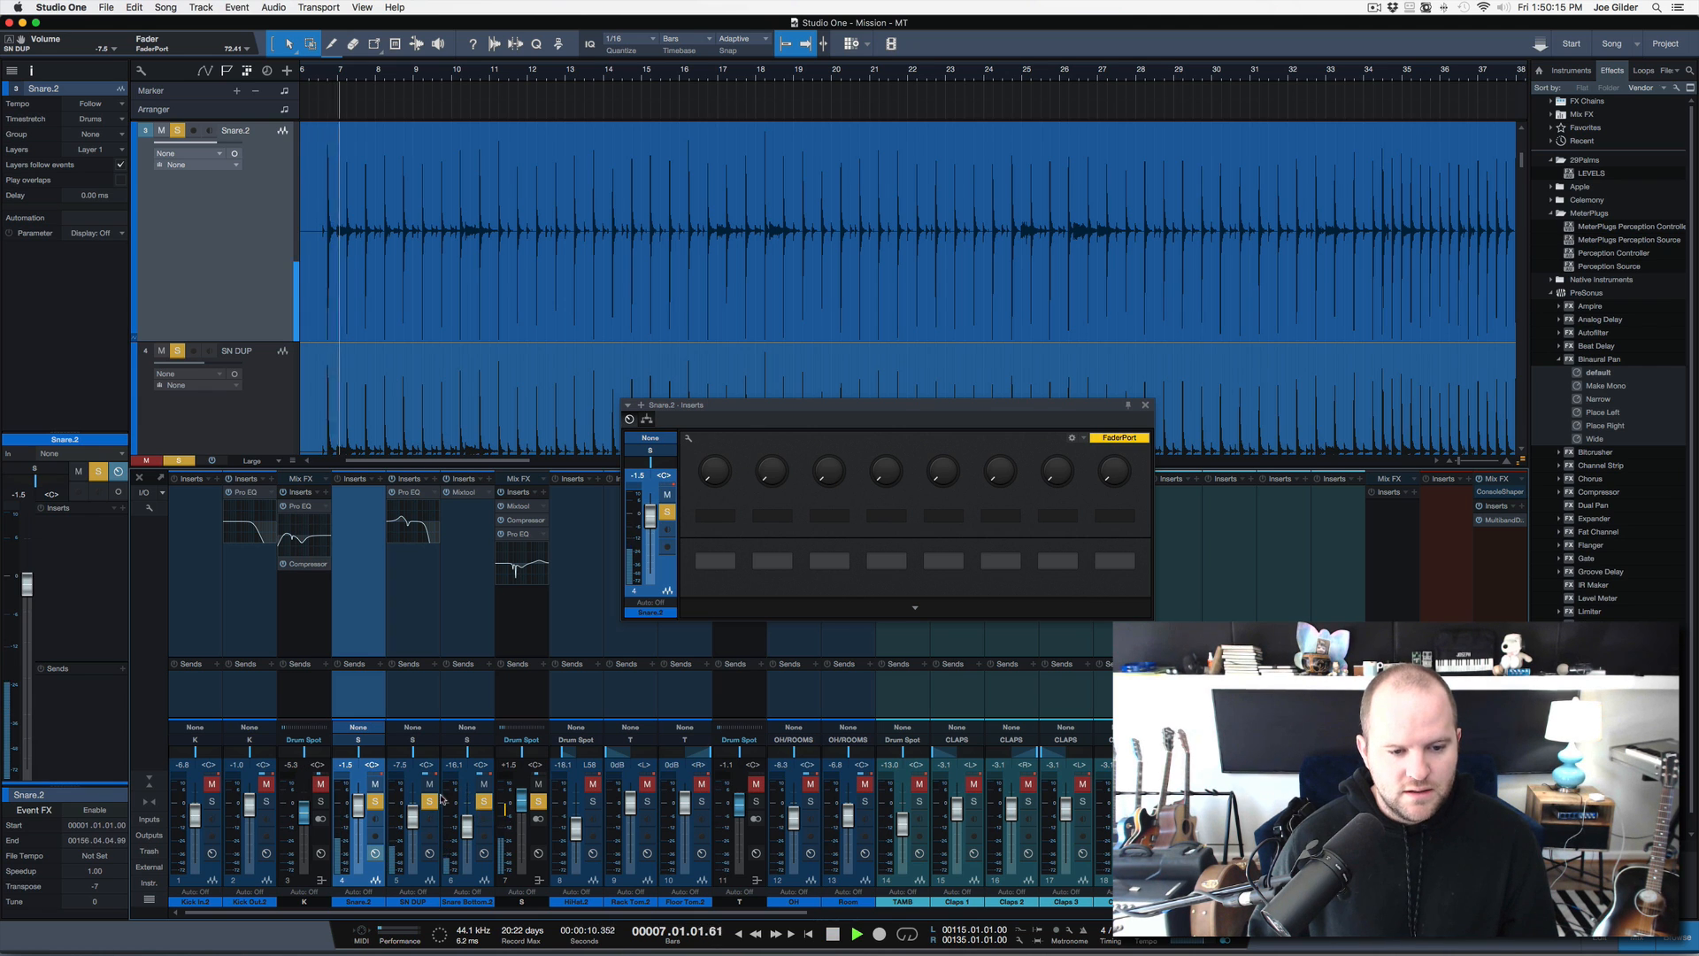
{"action": "left_click_drag", "start_coordinate": [413, 816], "coordinate": [412, 808]}
{"action": "key", "text": "space"}
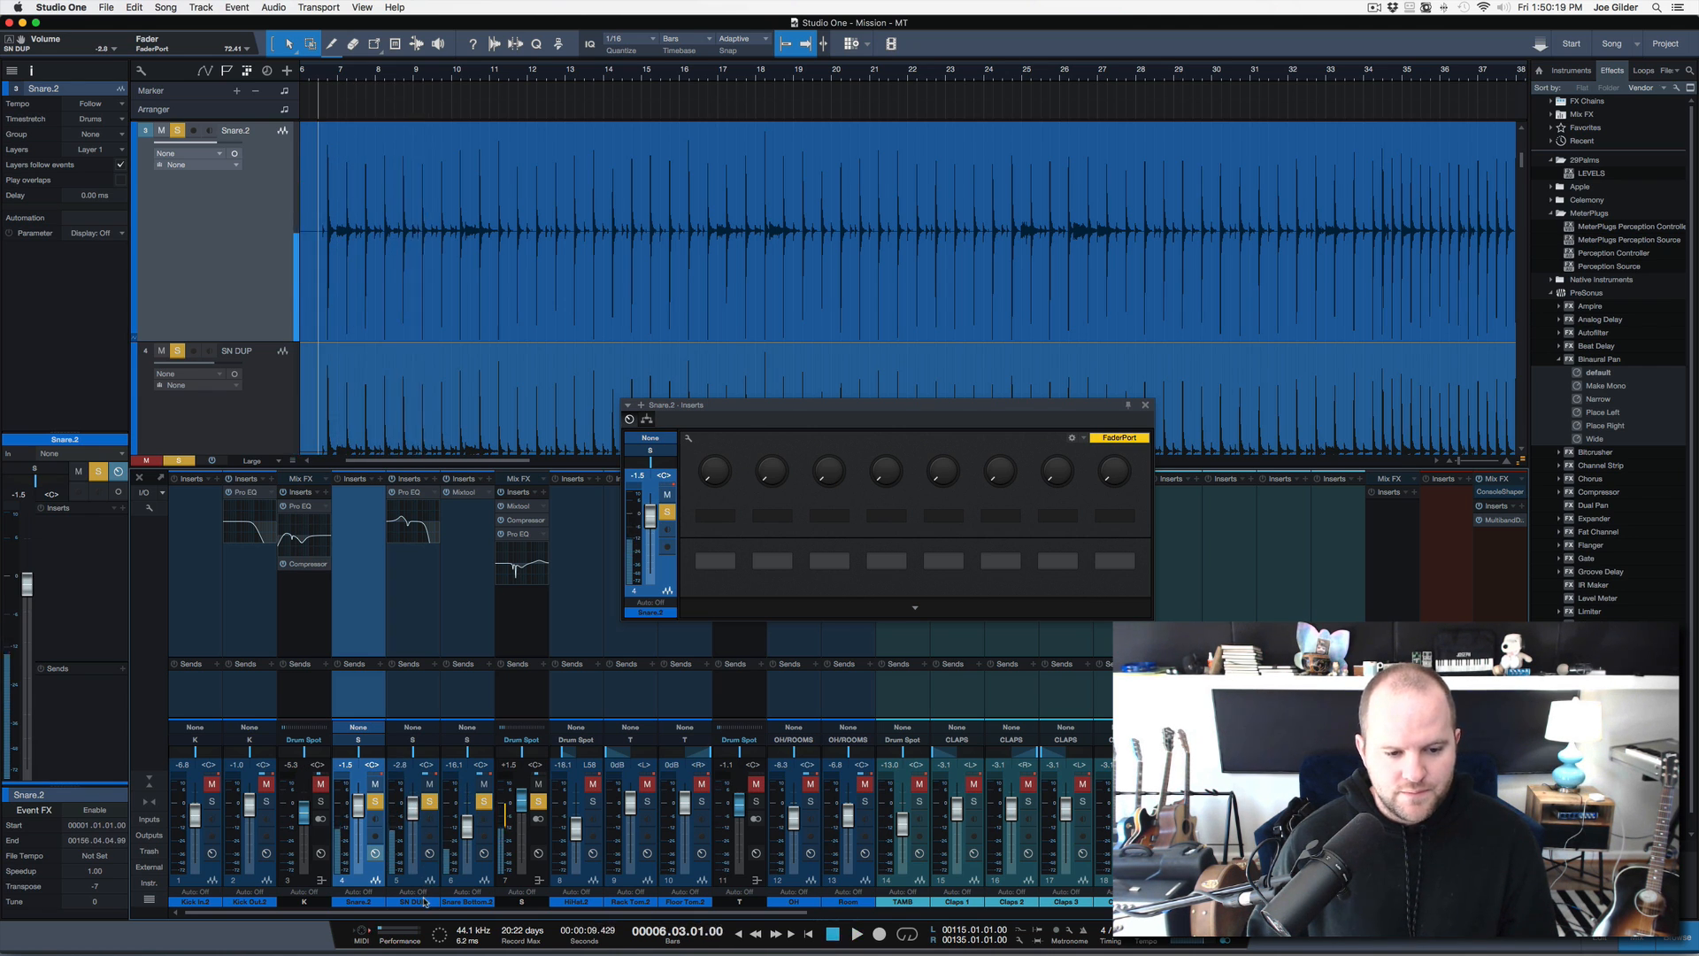
Rename the SN DUP channel as SN FAT, save the song and close the Pro EQ window
{"action": "left_click", "coordinate": [424, 902]}
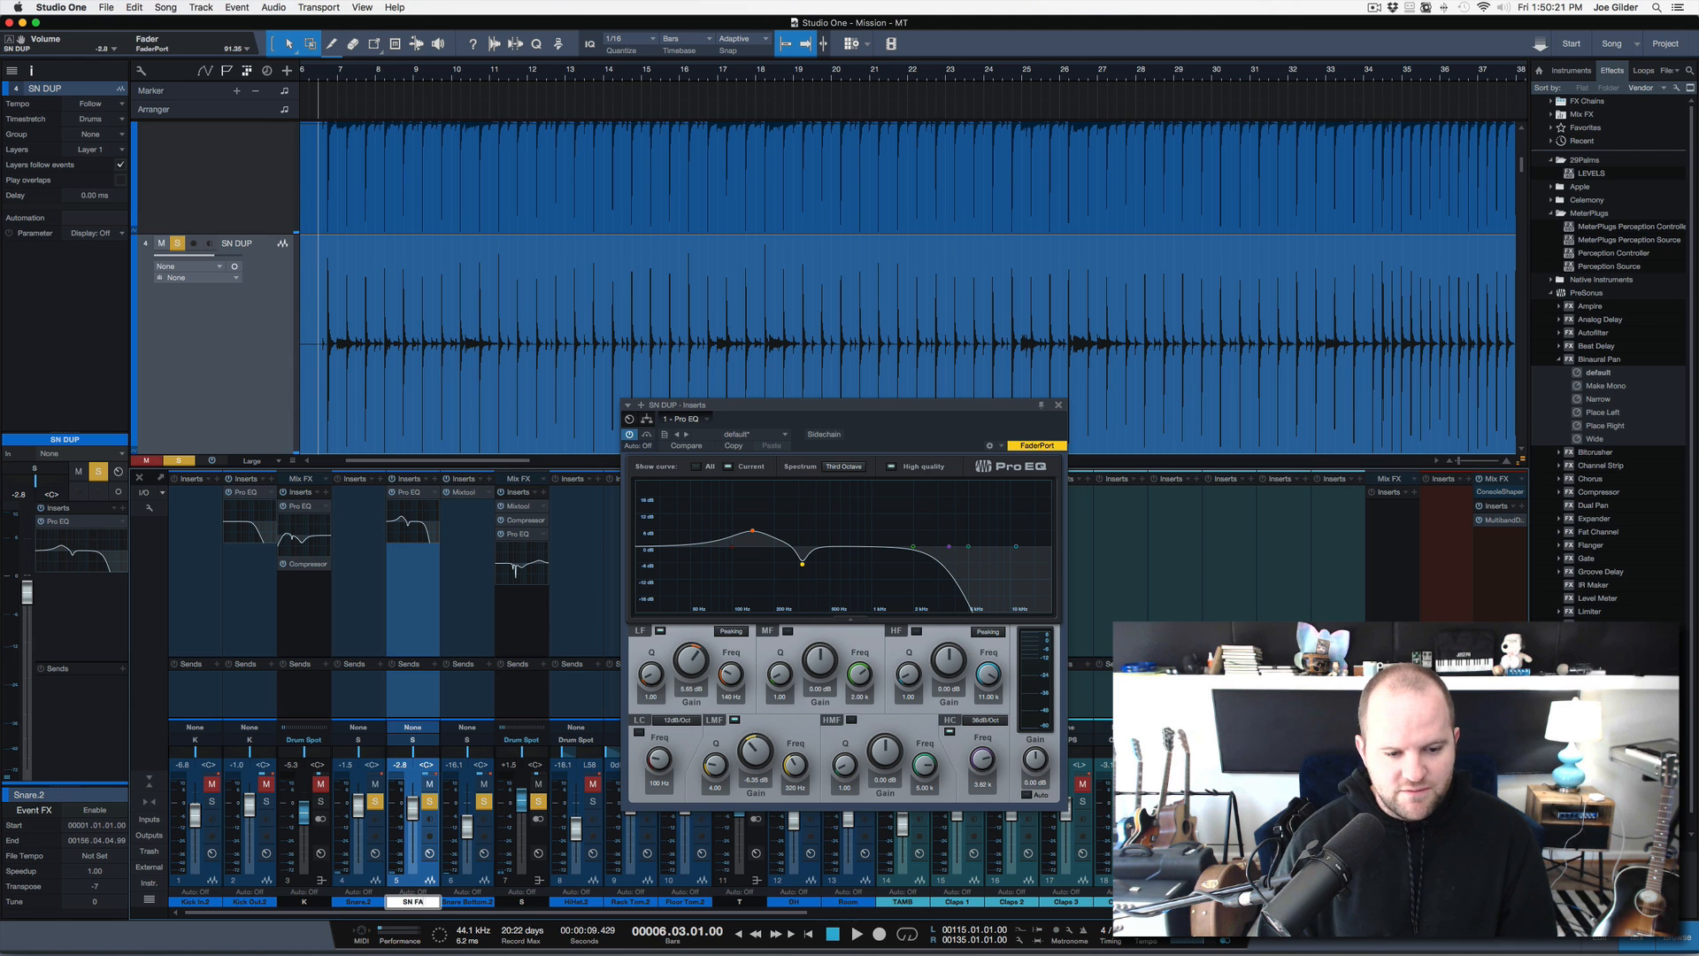
{"action": "key", "text": "super+s"}
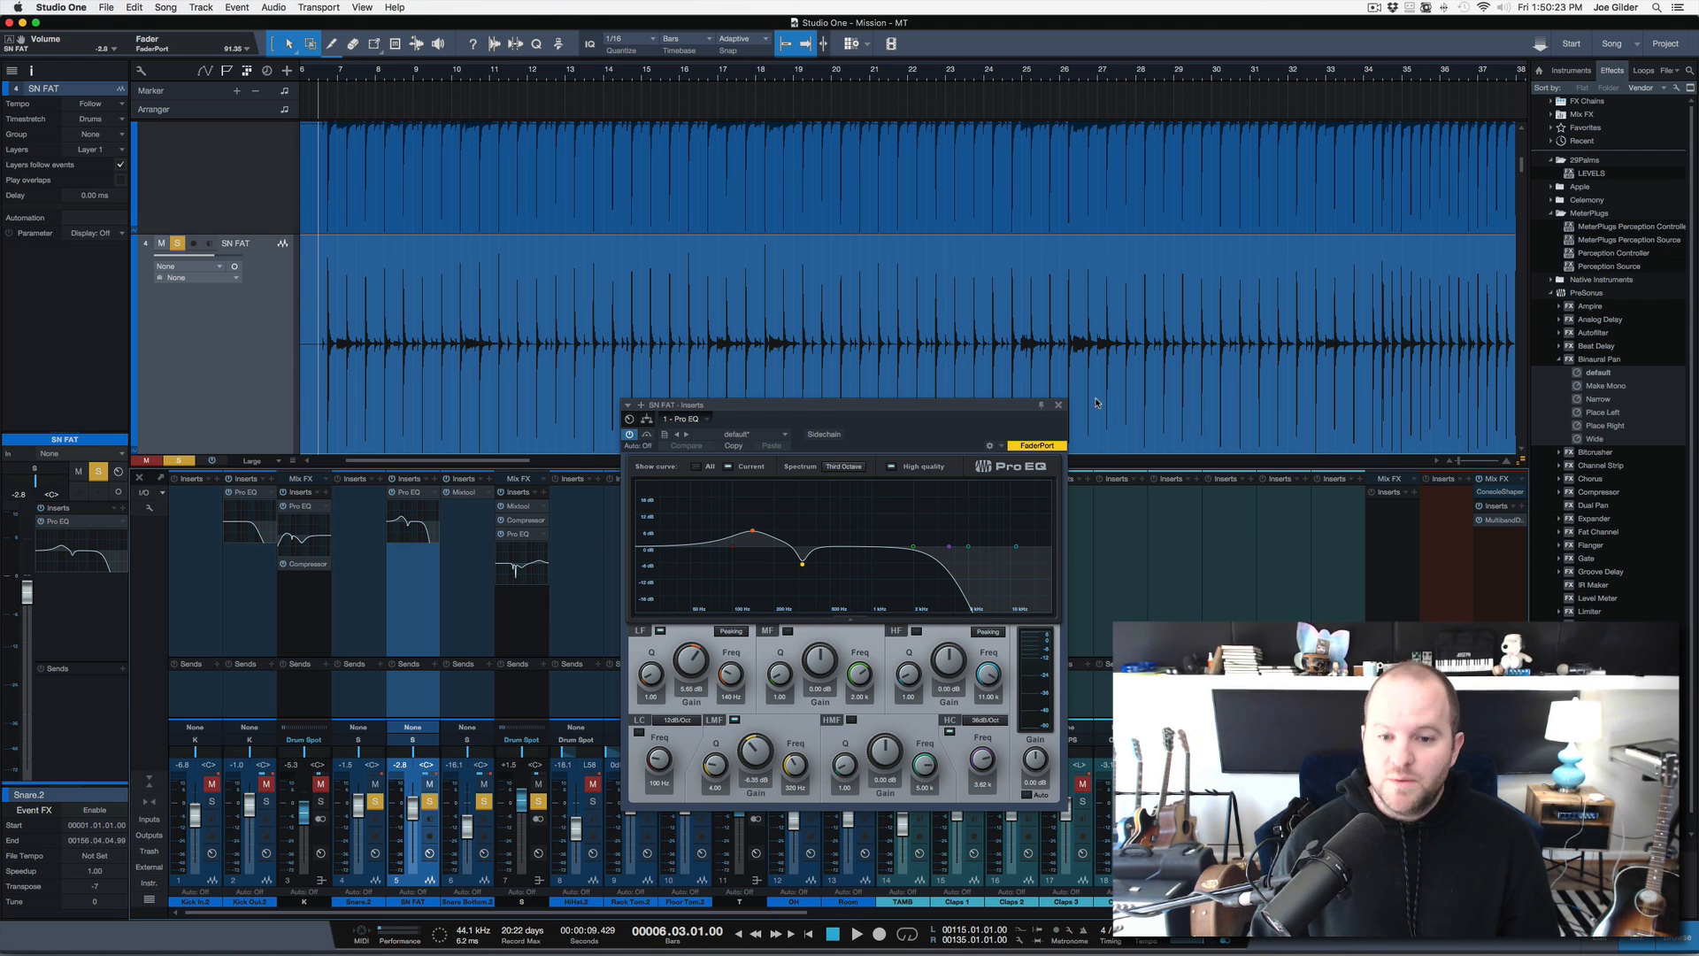
{"action": "left_click", "coordinate": [1060, 405]}
Clear the snare solos and solo the drum buses, including Drum Spot and OH/ROOMS
{"action": "key", "text": "shift+s"}
{"action": "scroll", "coordinate": [846, 665], "scroll_direction": "right", "scroll_amount": 6}
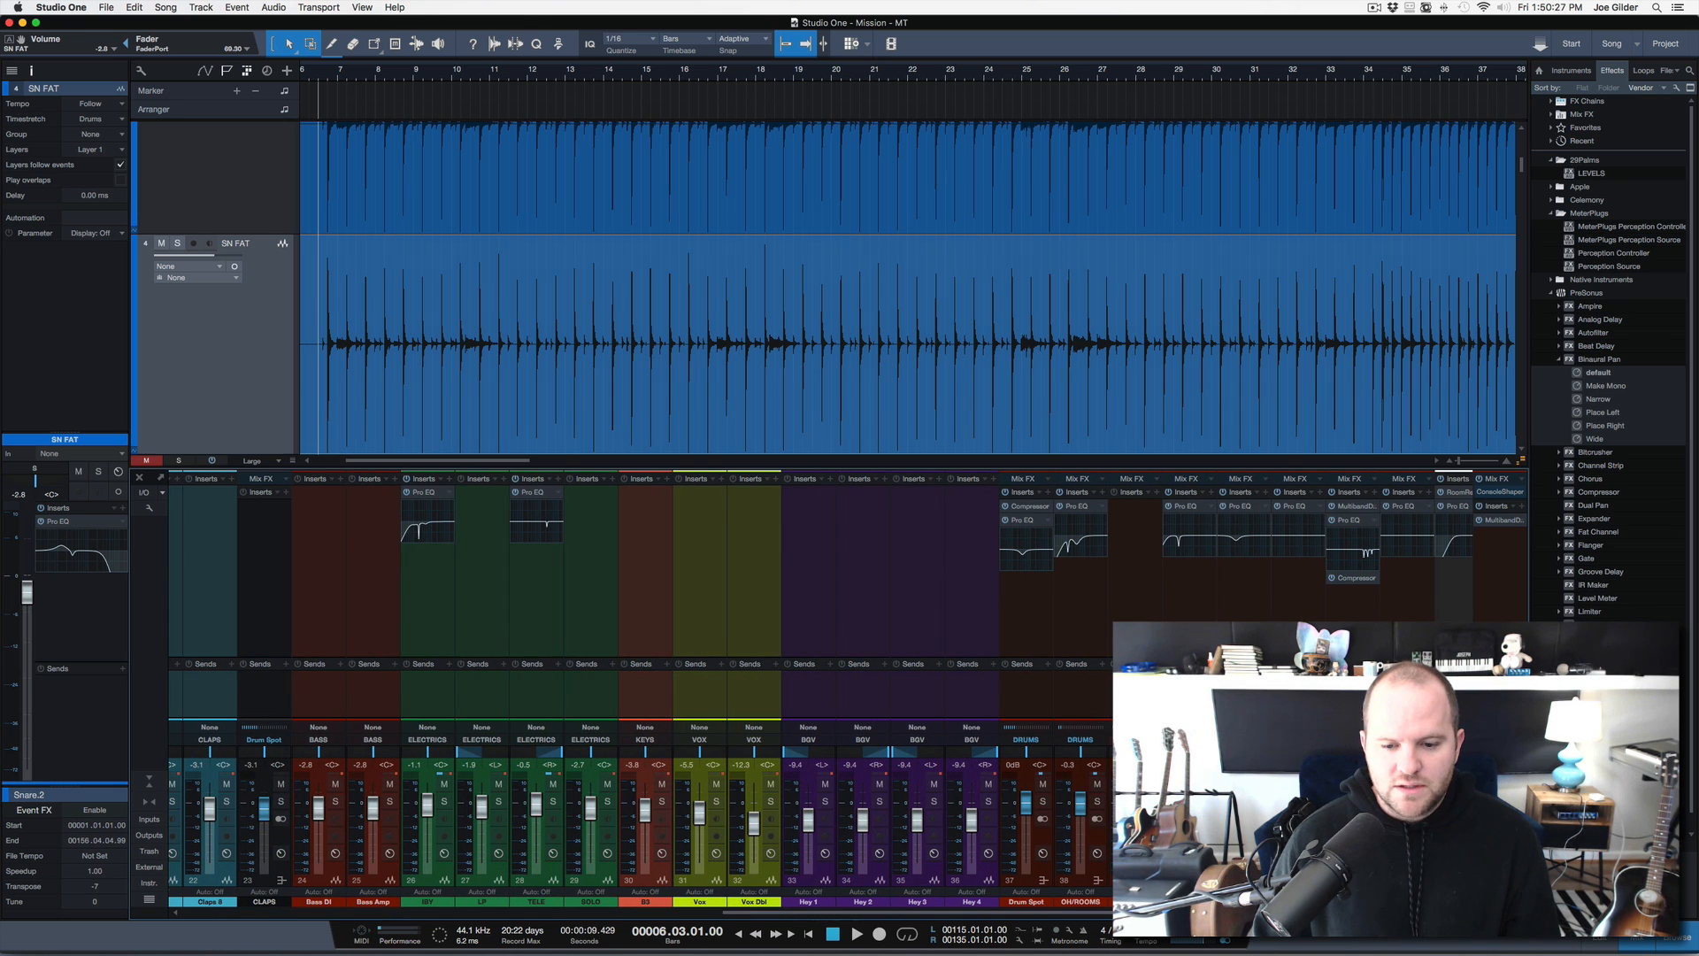
{"action": "left_click", "coordinate": [1022, 713]}
{"action": "key", "text": "s"}
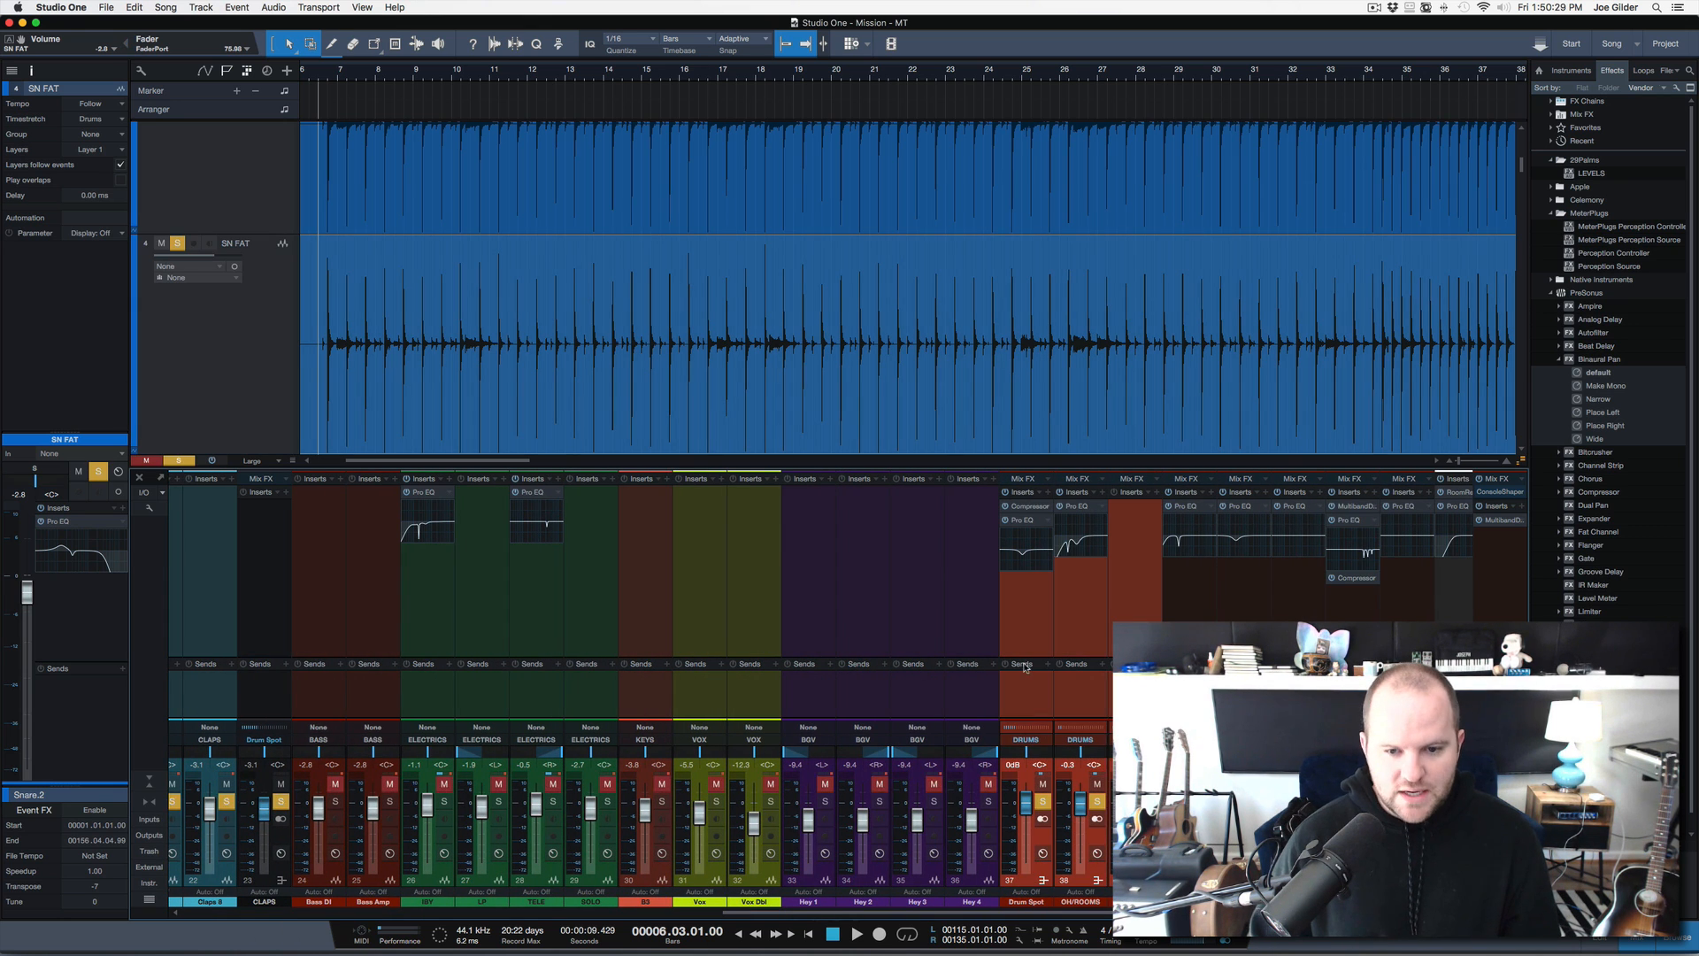
{"action": "scroll", "coordinate": [1025, 667], "scroll_direction": "left", "scroll_amount": 6}
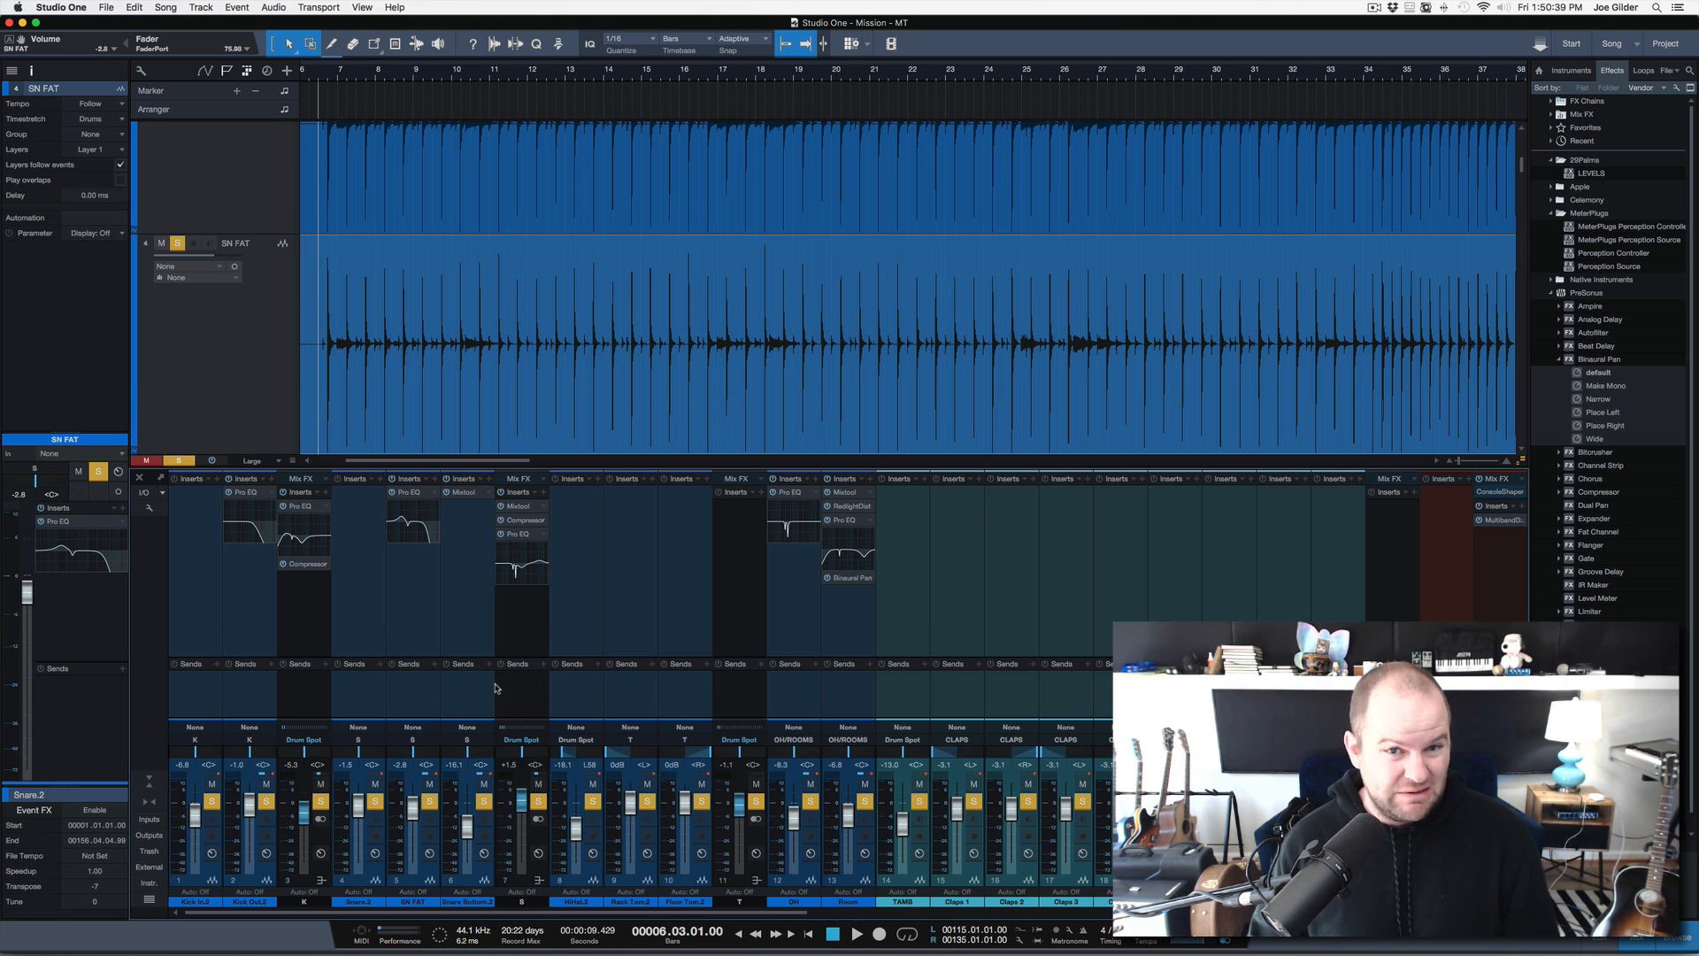
Compare the soloed drum mix with and without SN FAT during playback
{"action": "key", "text": "space"}
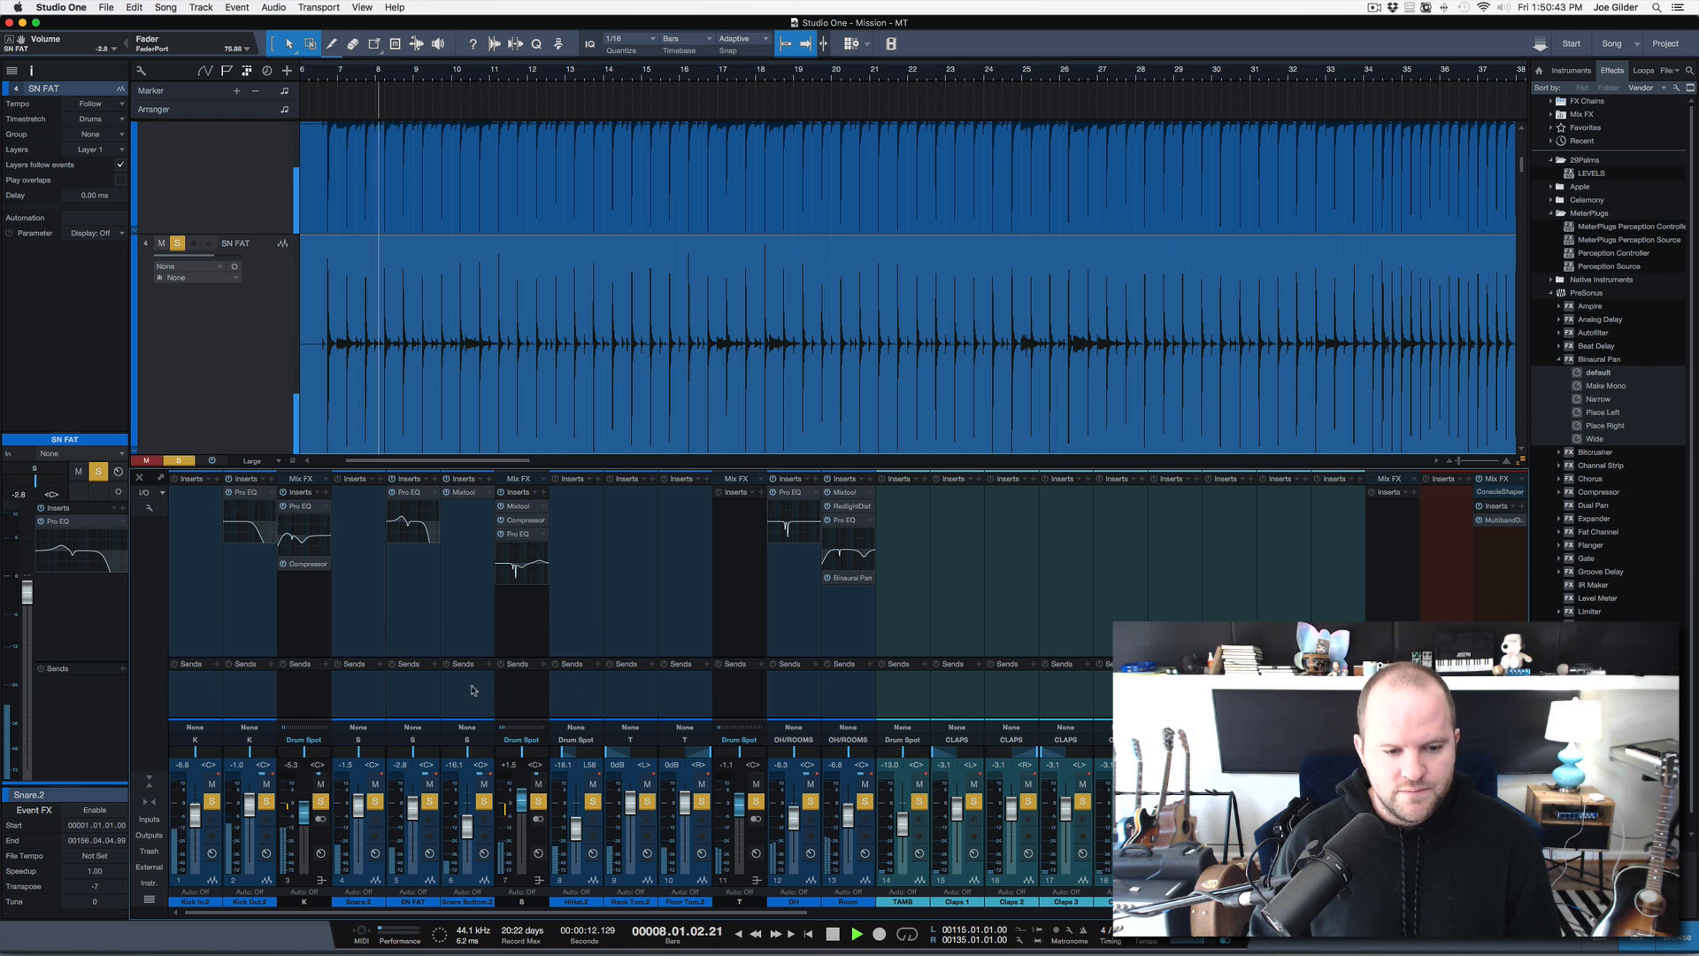
{"action": "left_click", "coordinate": [429, 784]}
{"action": "left_click", "coordinate": [429, 801]}
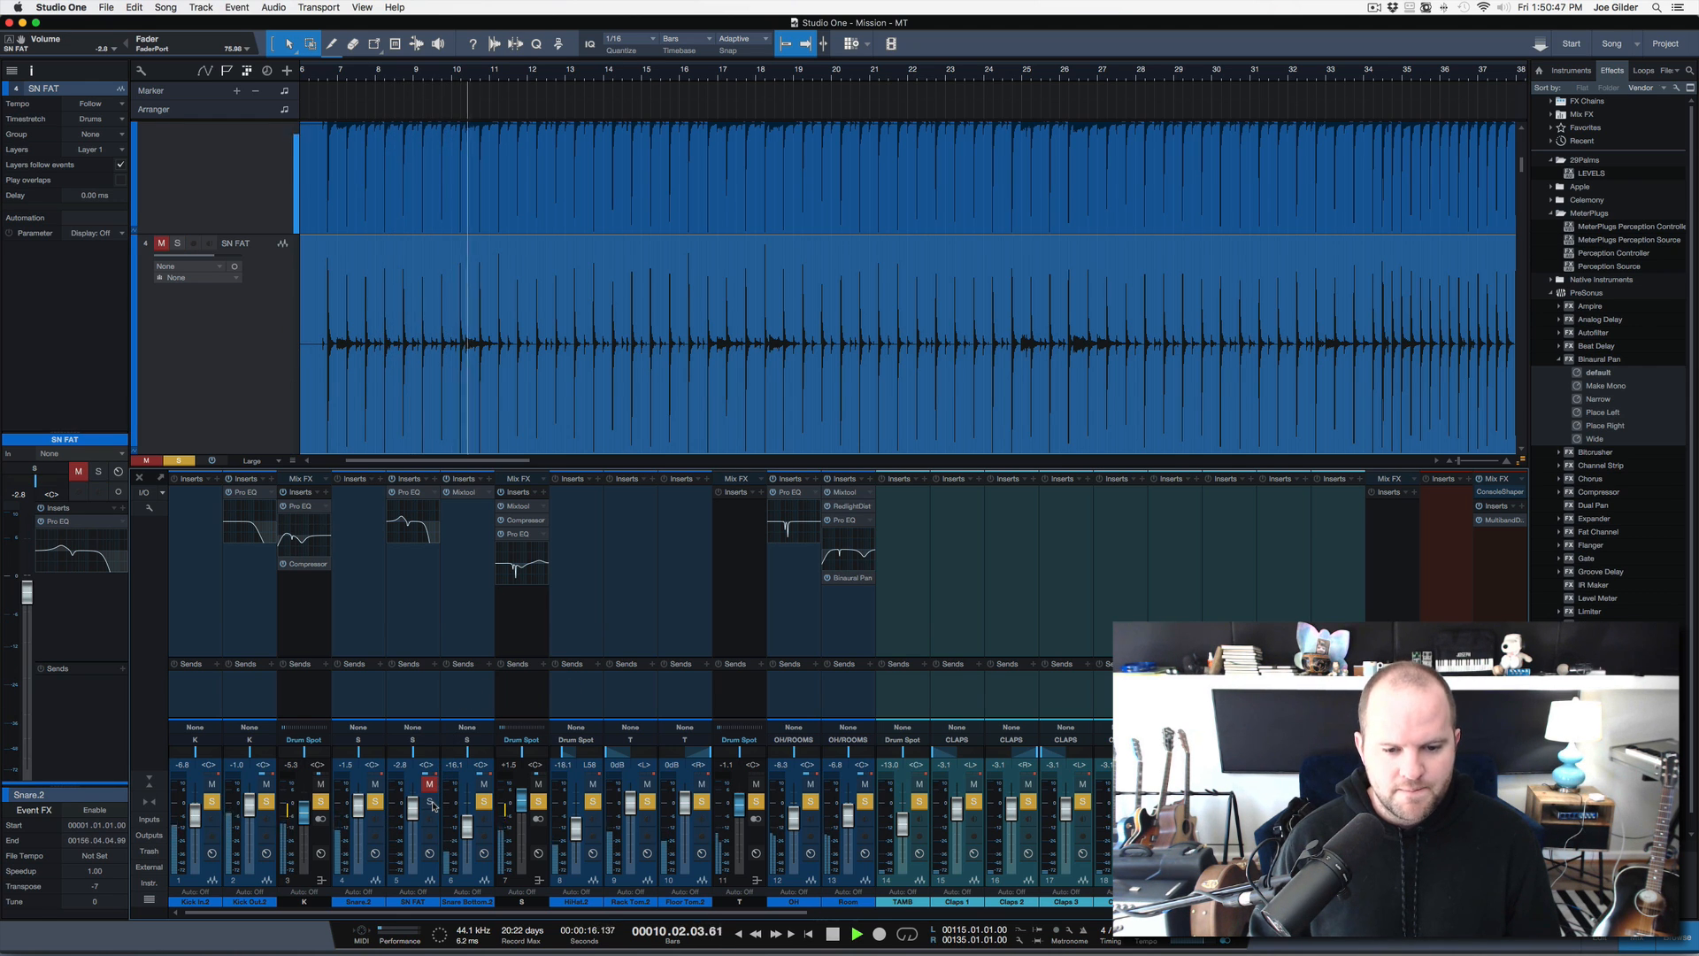
{"action": "left_click", "coordinate": [429, 801]}
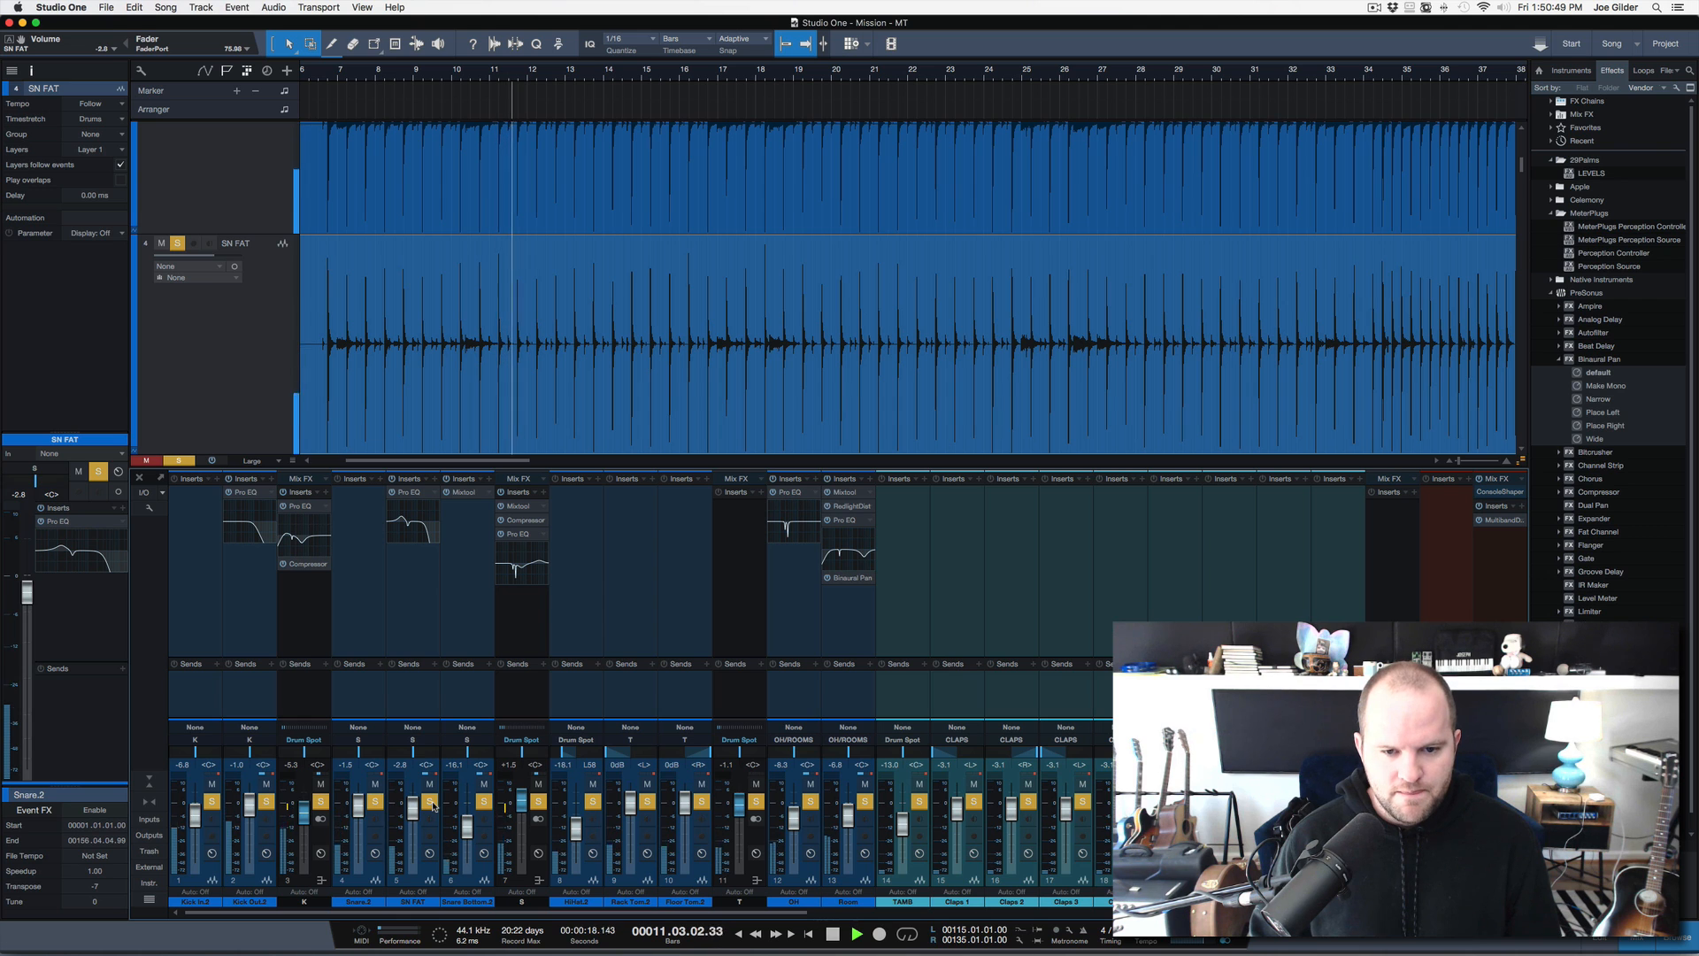
{"action": "left_click", "coordinate": [432, 803]}
{"action": "key", "text": "space"}
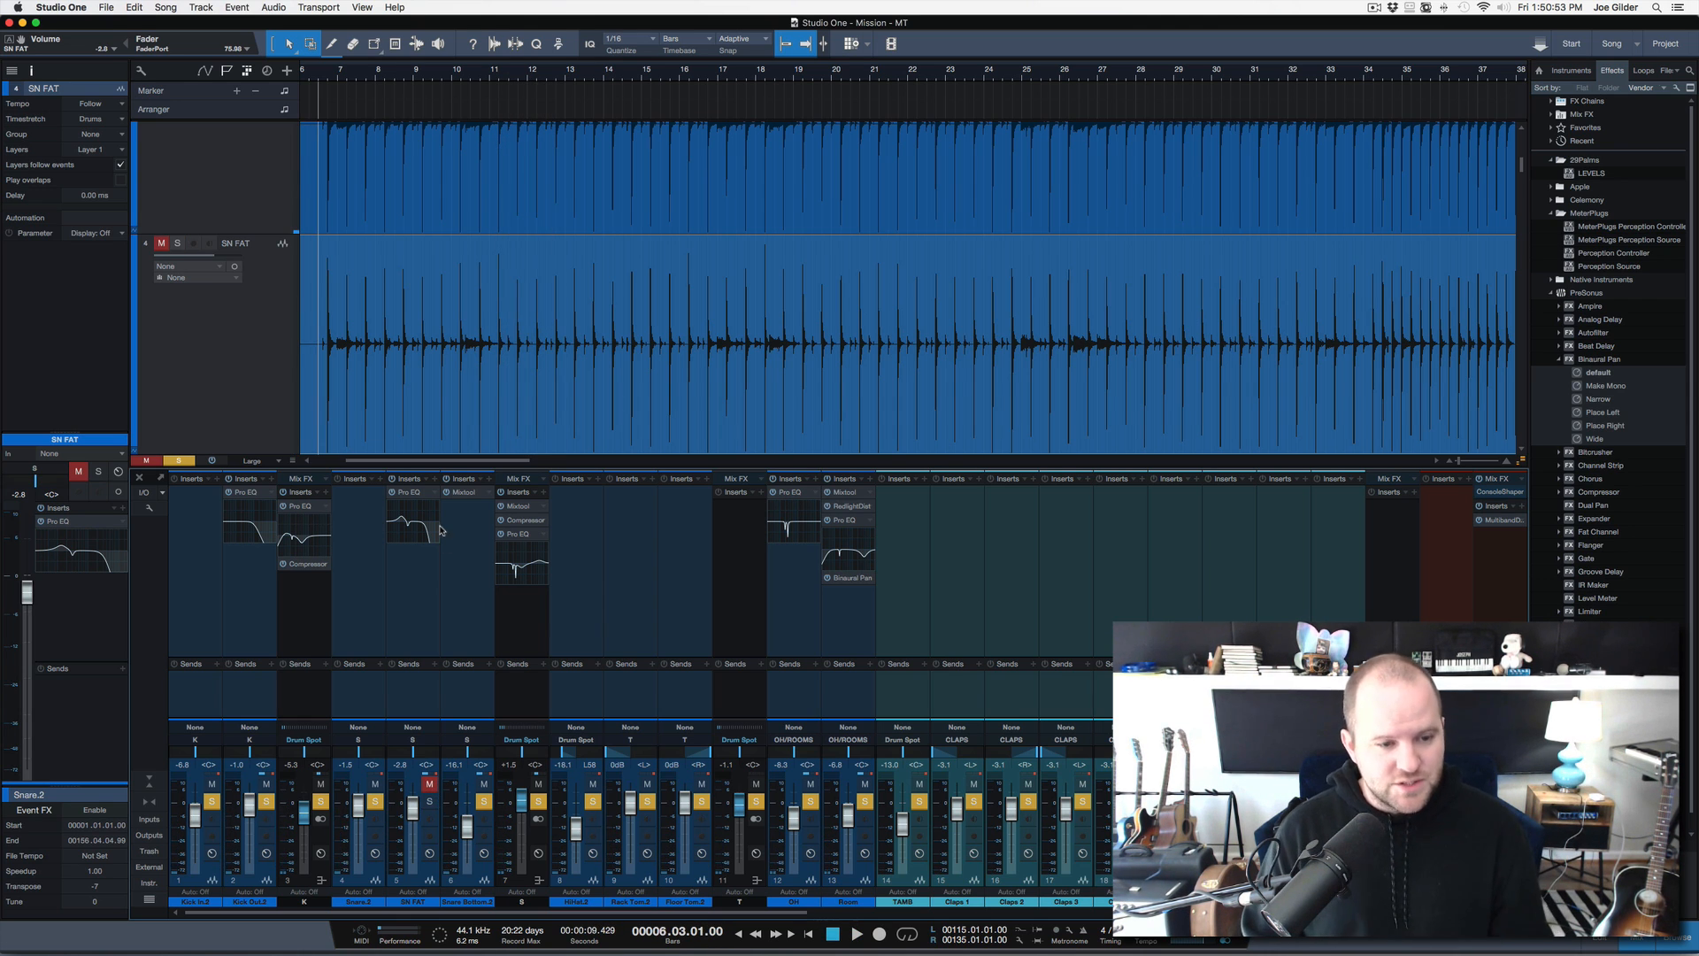
{"action": "left_click", "coordinate": [429, 801]}
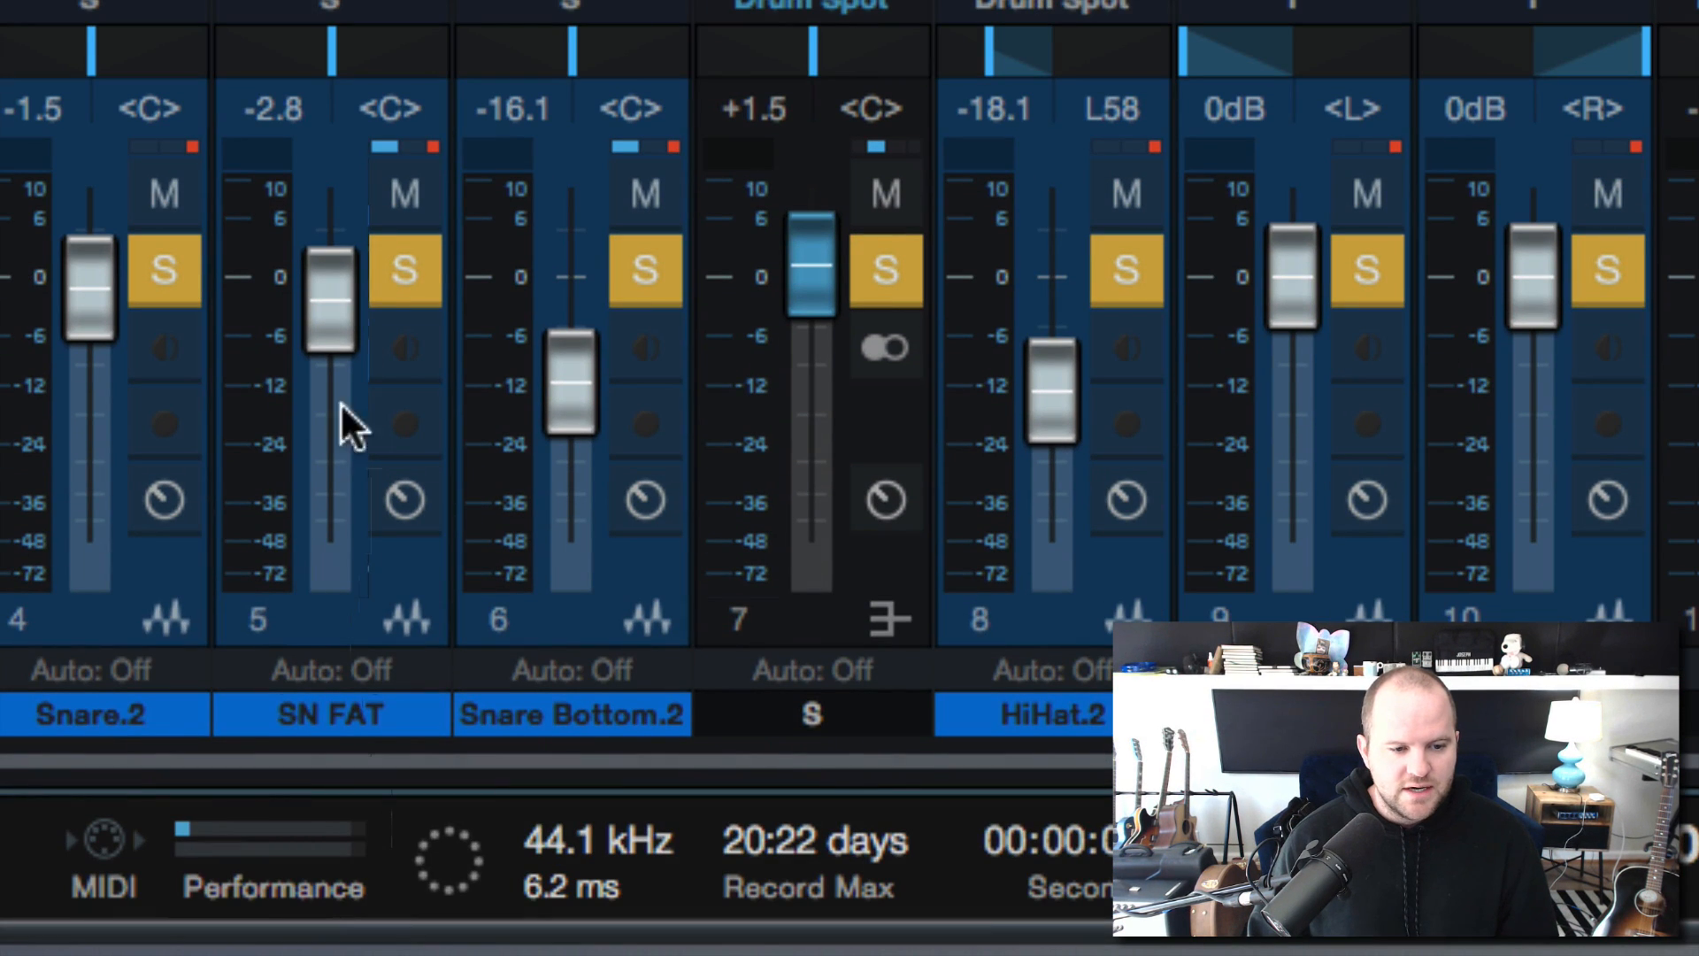
{"action": "left_click", "coordinate": [407, 264]}
{"action": "left_click", "coordinate": [409, 268]}
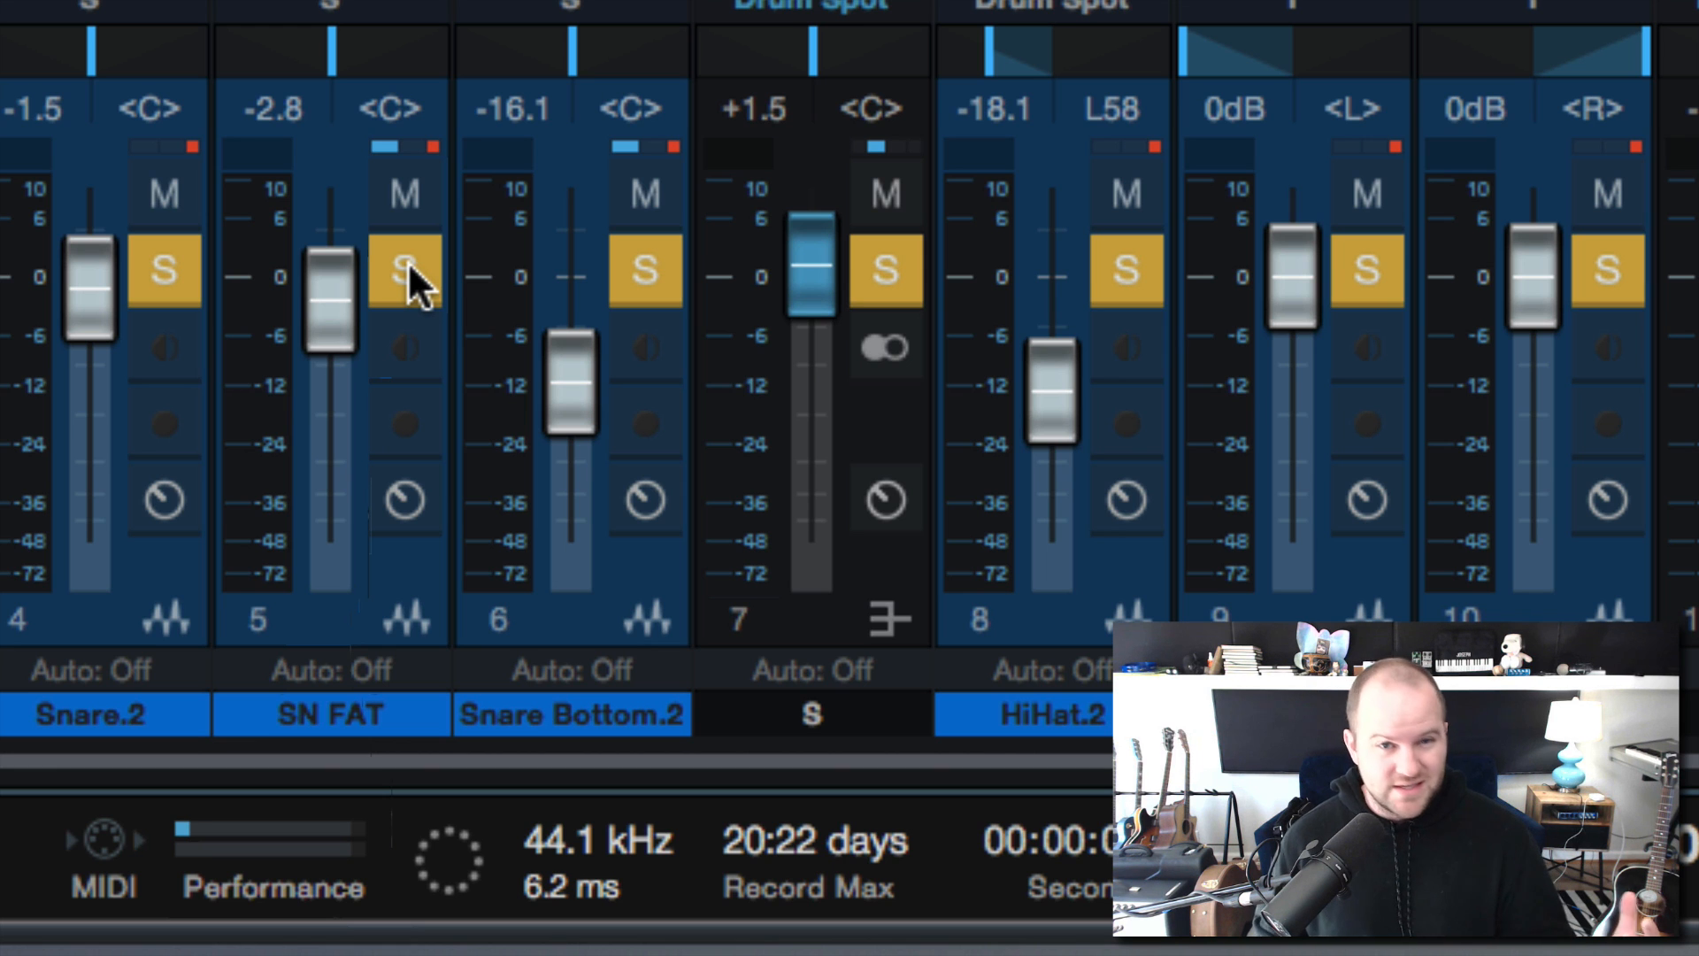
{"action": "key", "text": "space"}
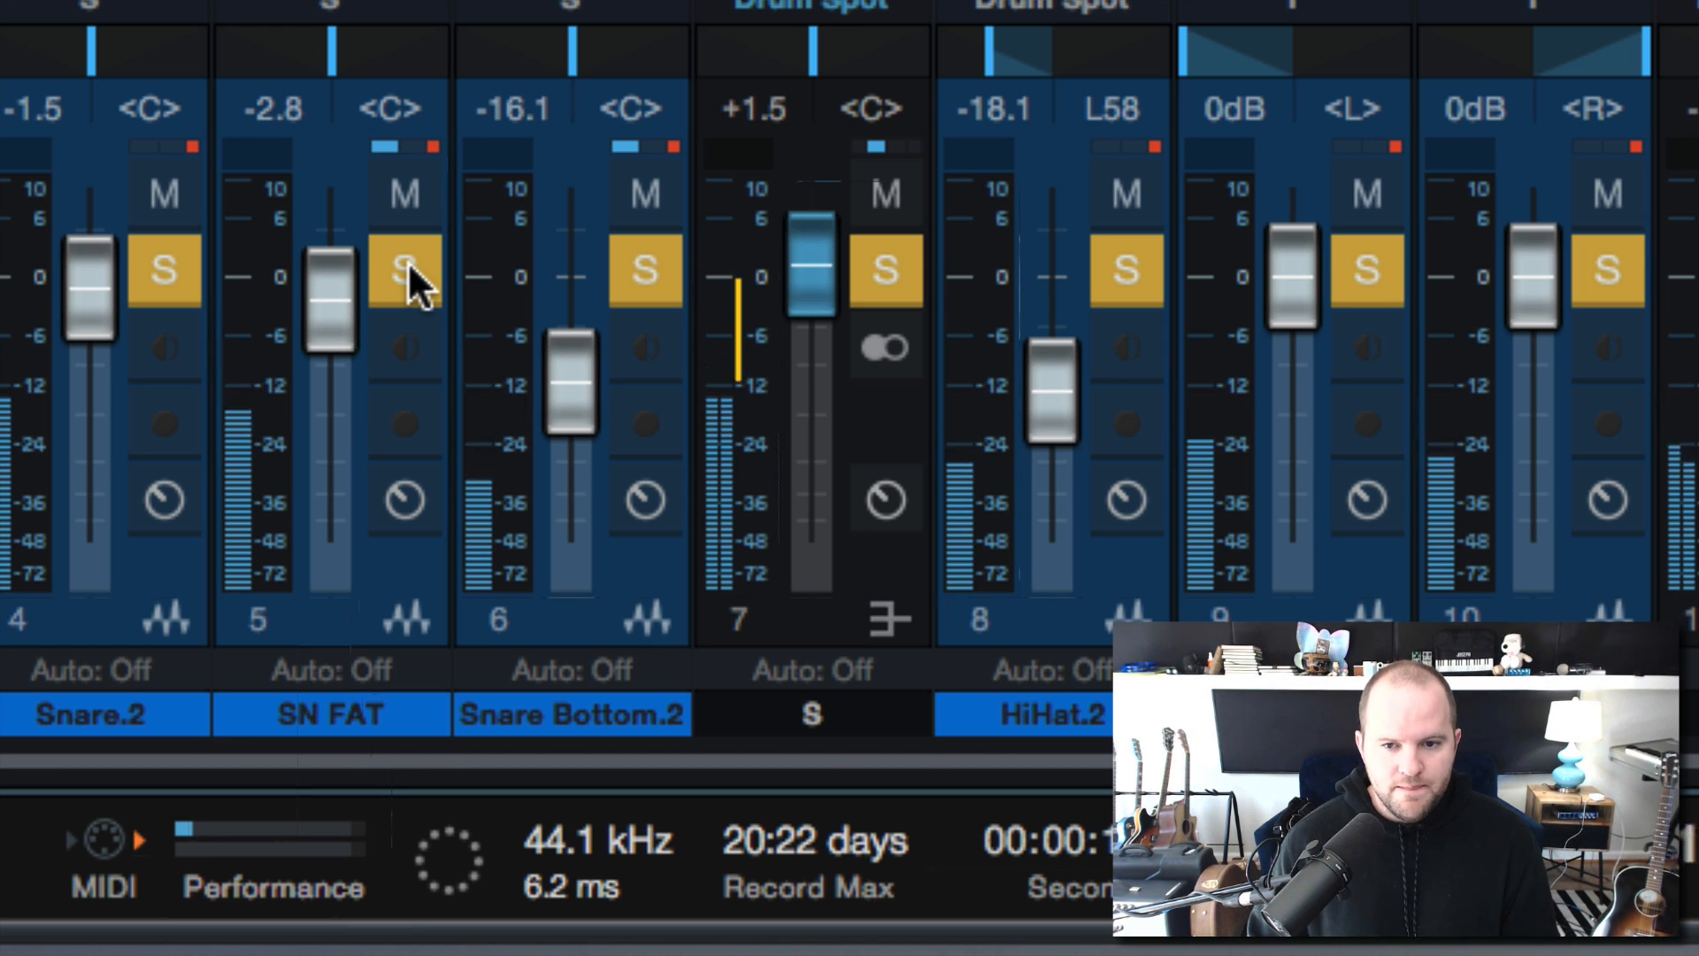
{"action": "left_click", "coordinate": [408, 265]}
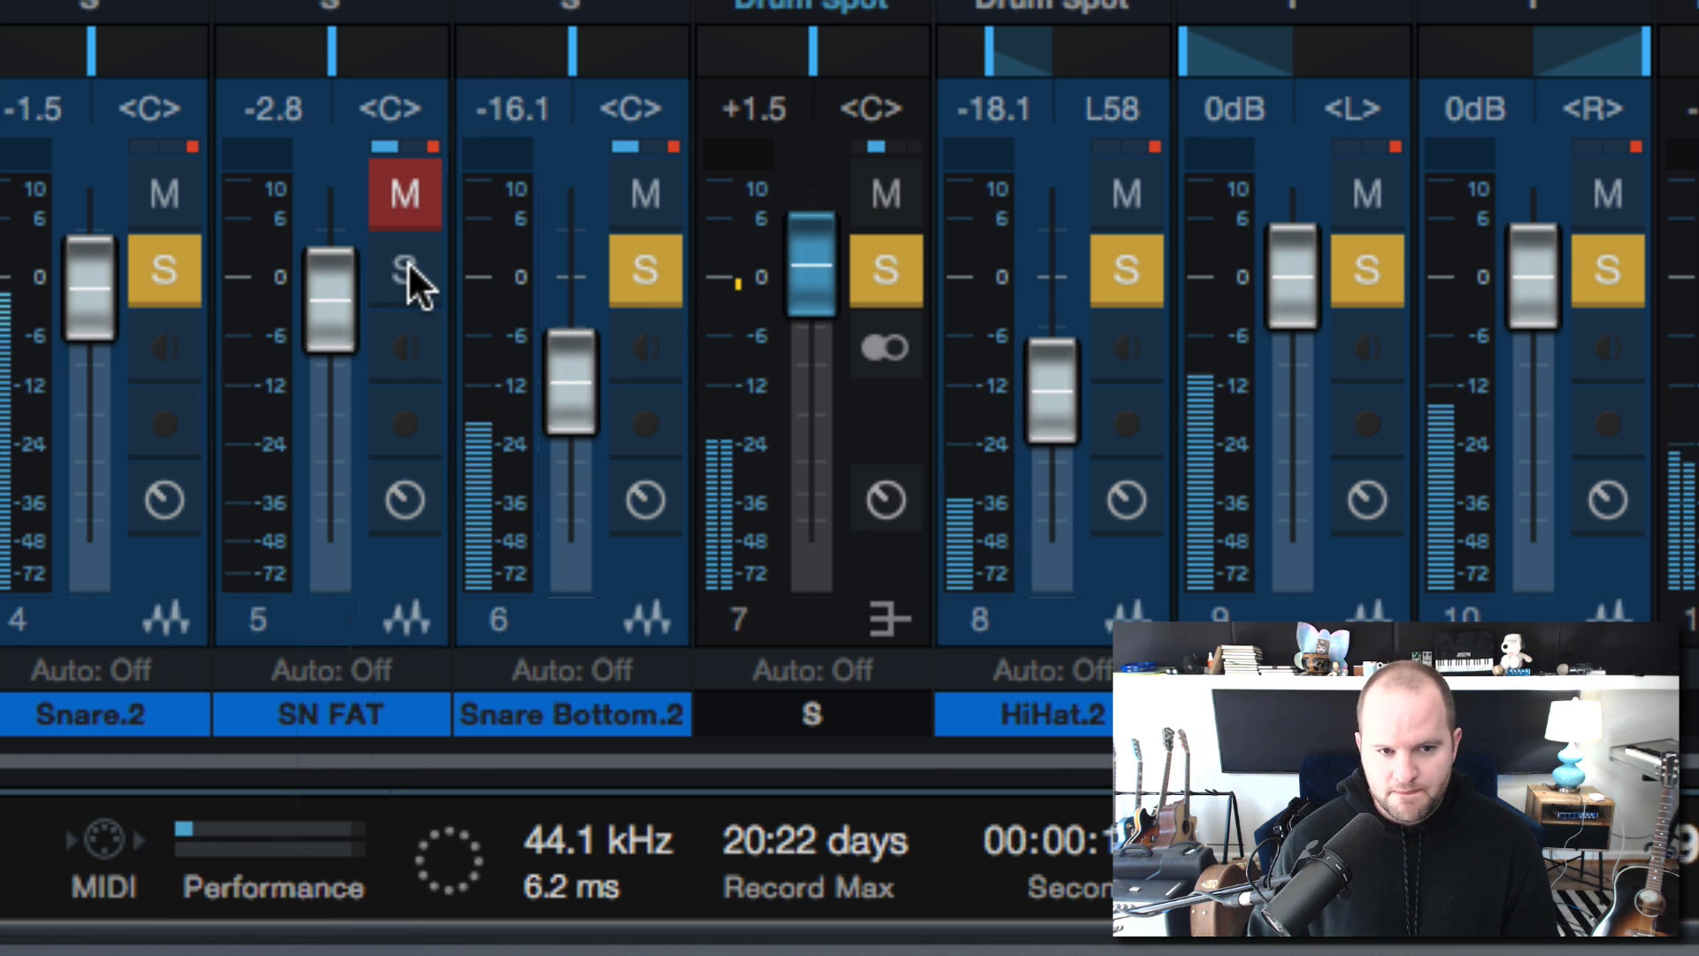
Set SN FAT's level to -6.4 dB while toggling it in and out of the playing drum mix, and save the song
{"action": "left_click", "coordinate": [407, 265]}
{"action": "left_click_drag", "start_coordinate": [331, 287], "coordinate": [335, 325]}
{"action": "left_click", "coordinate": [384, 262]}
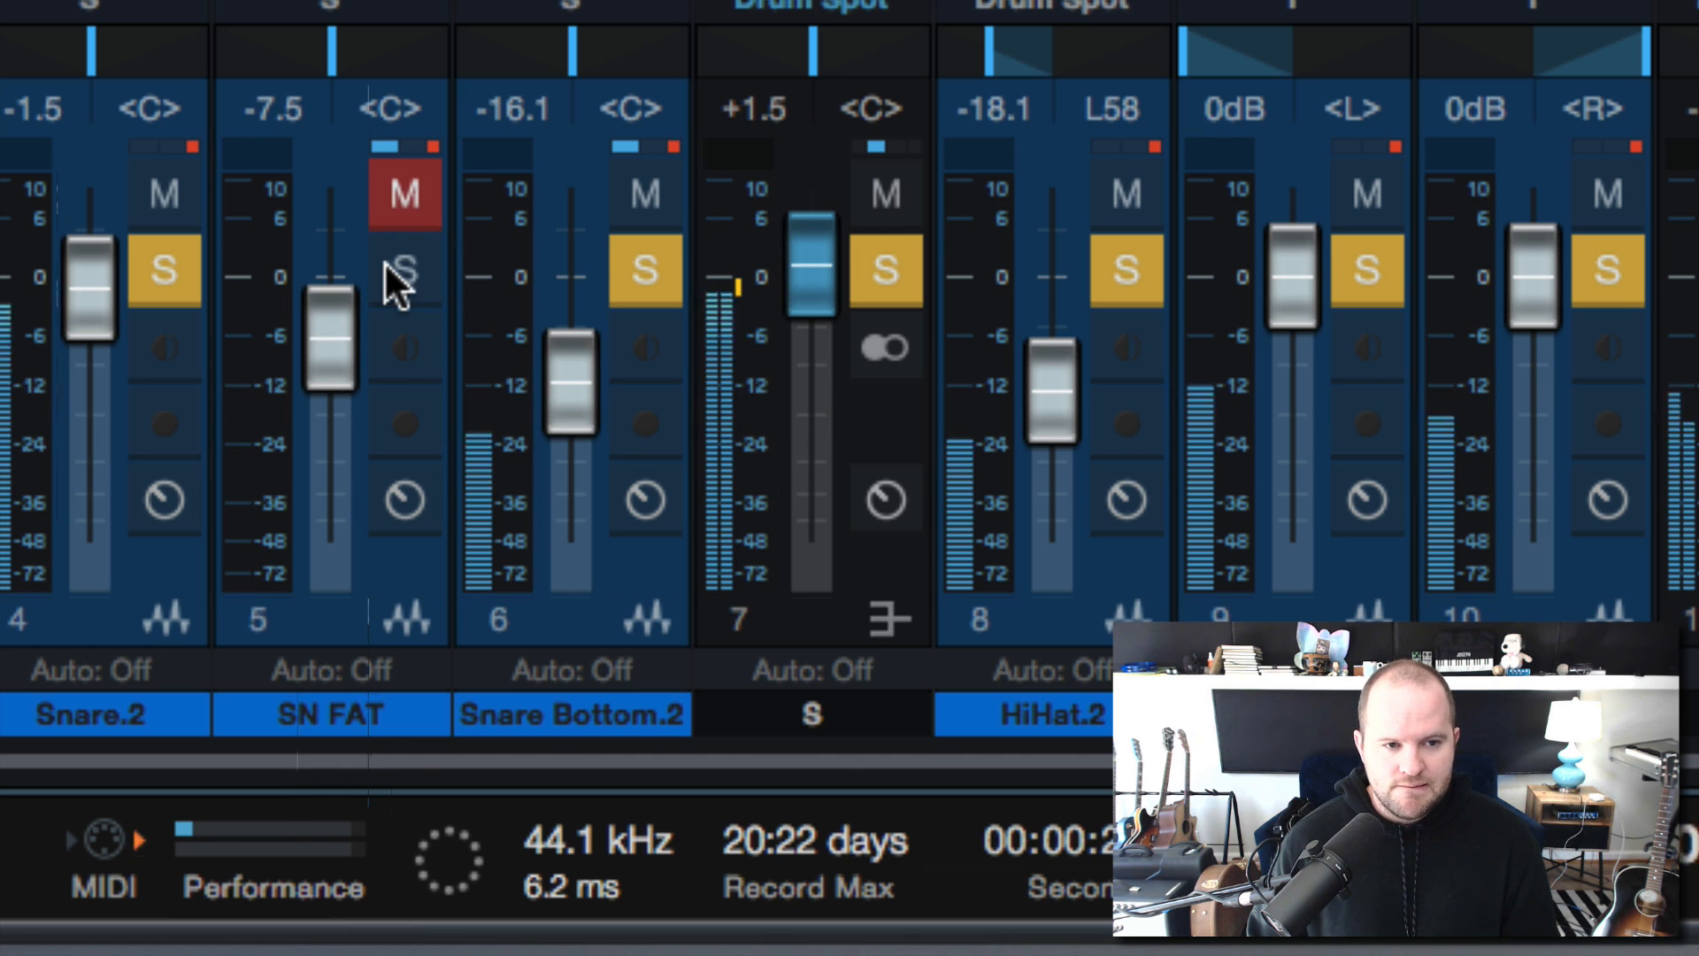
{"action": "left_click", "coordinate": [382, 263]}
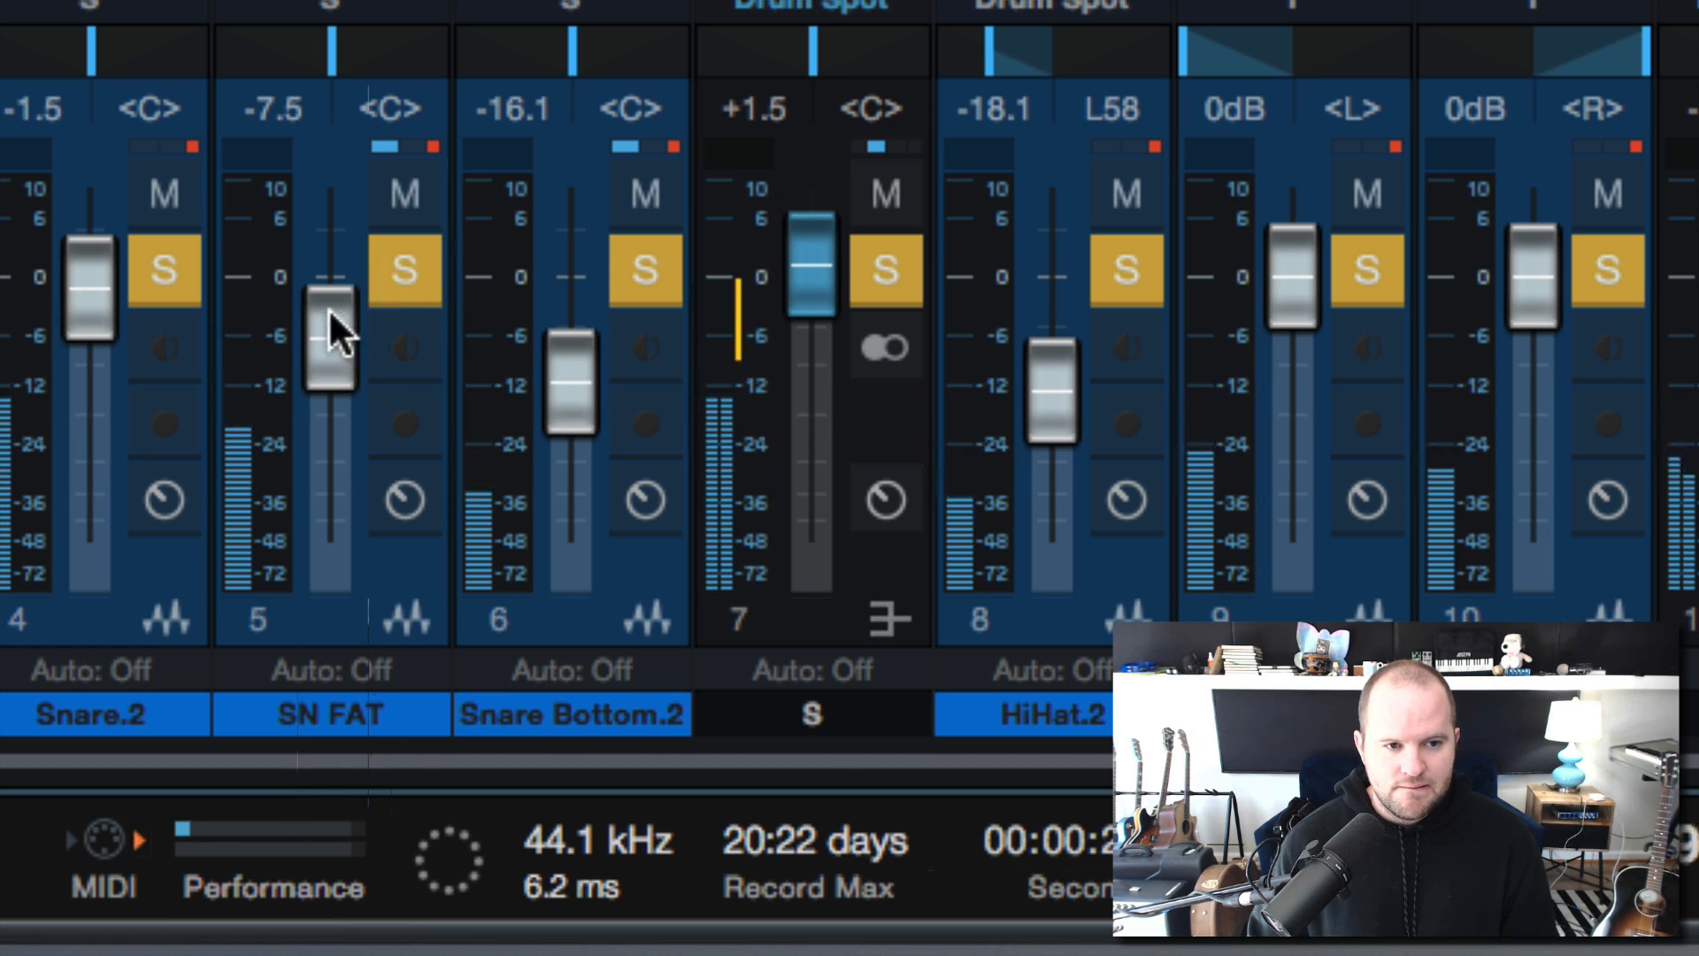
{"action": "left_click_drag", "start_coordinate": [328, 310], "coordinate": [327, 299]}
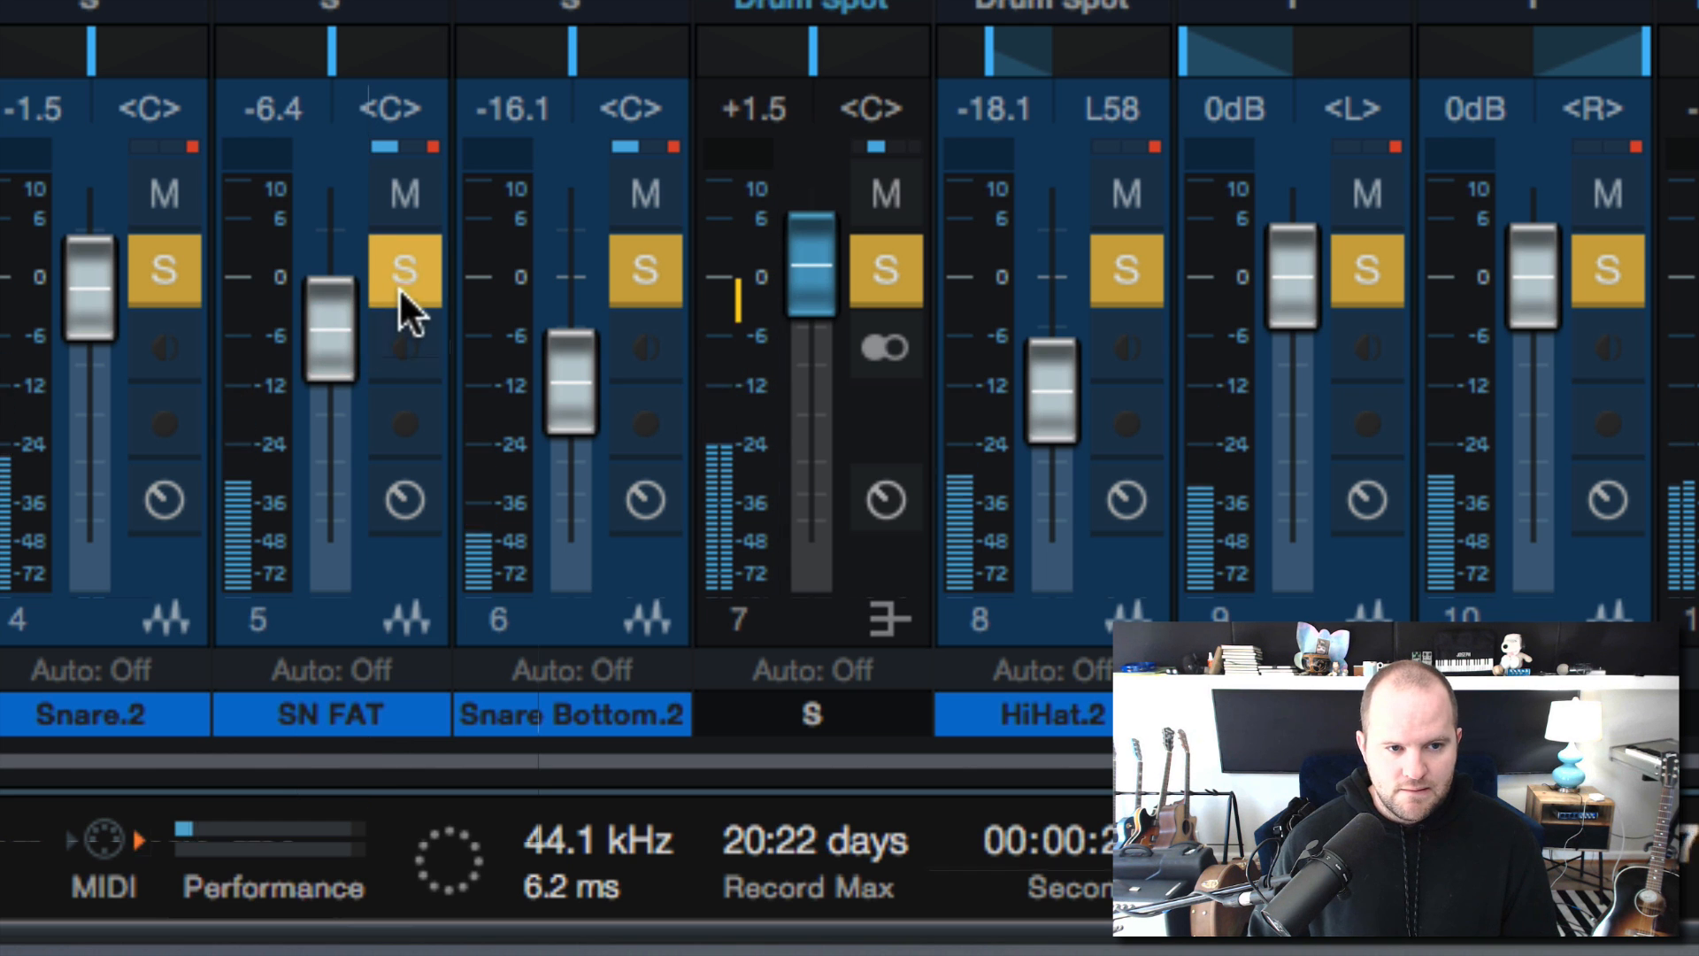
{"action": "key", "text": "space"}
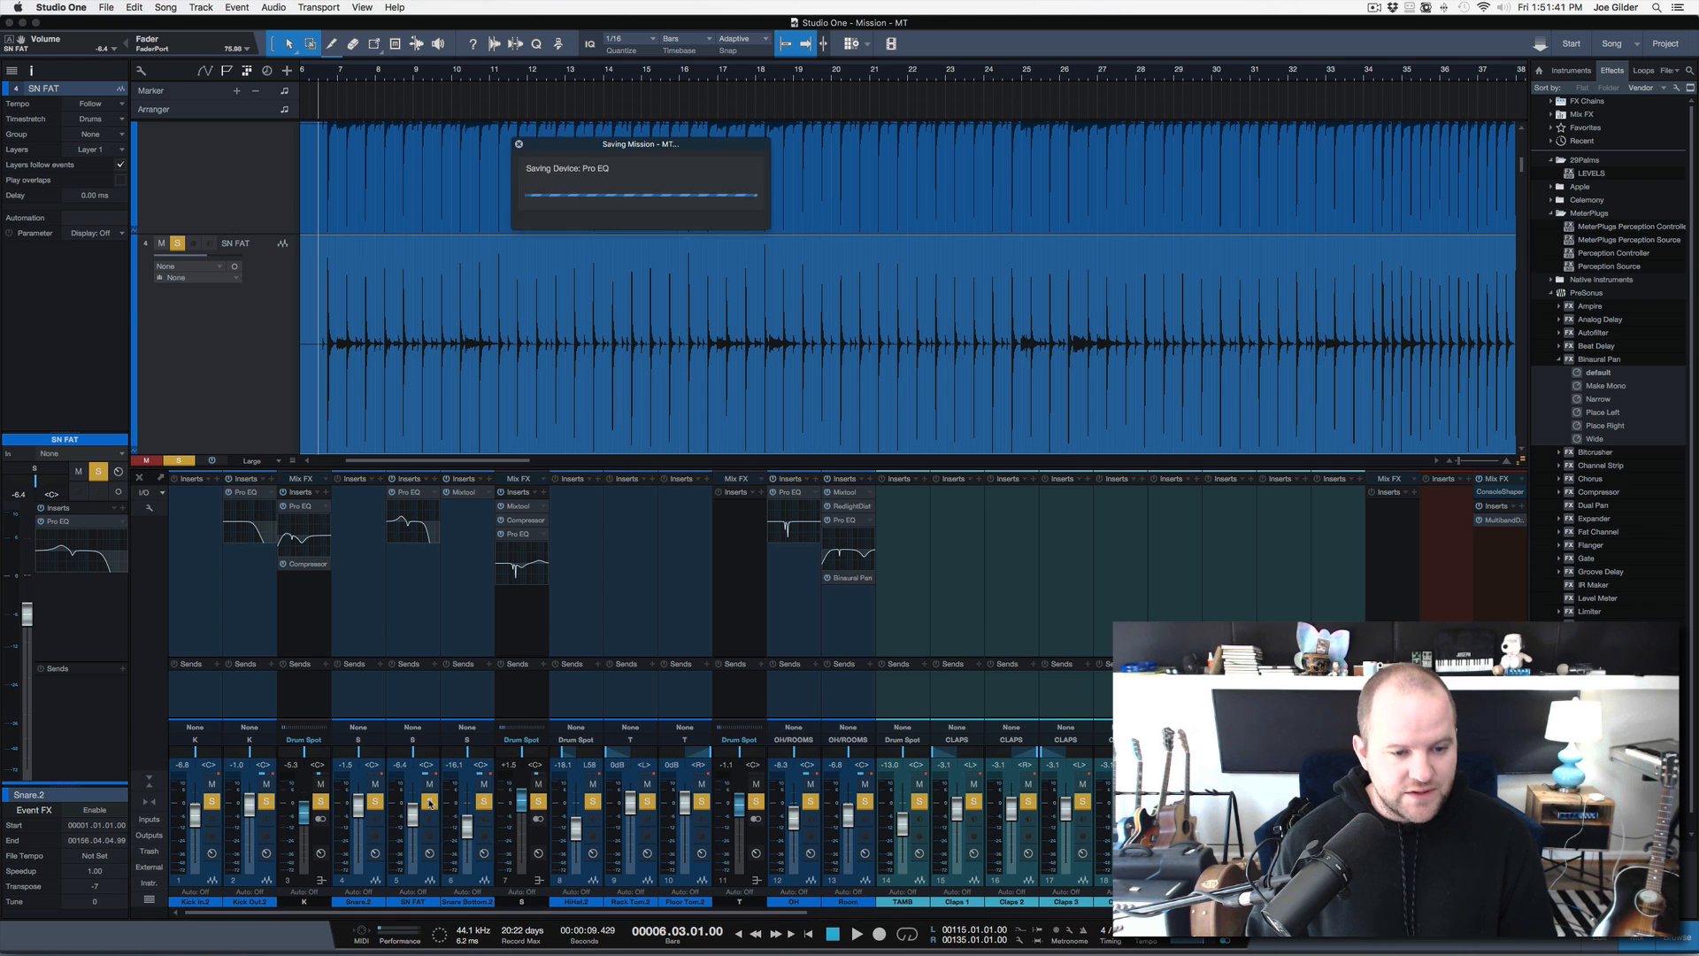
Try transposing the SN FAT event to -12, auditioning it during playback in the mix and soloed
{"action": "left_click", "coordinate": [431, 693]}
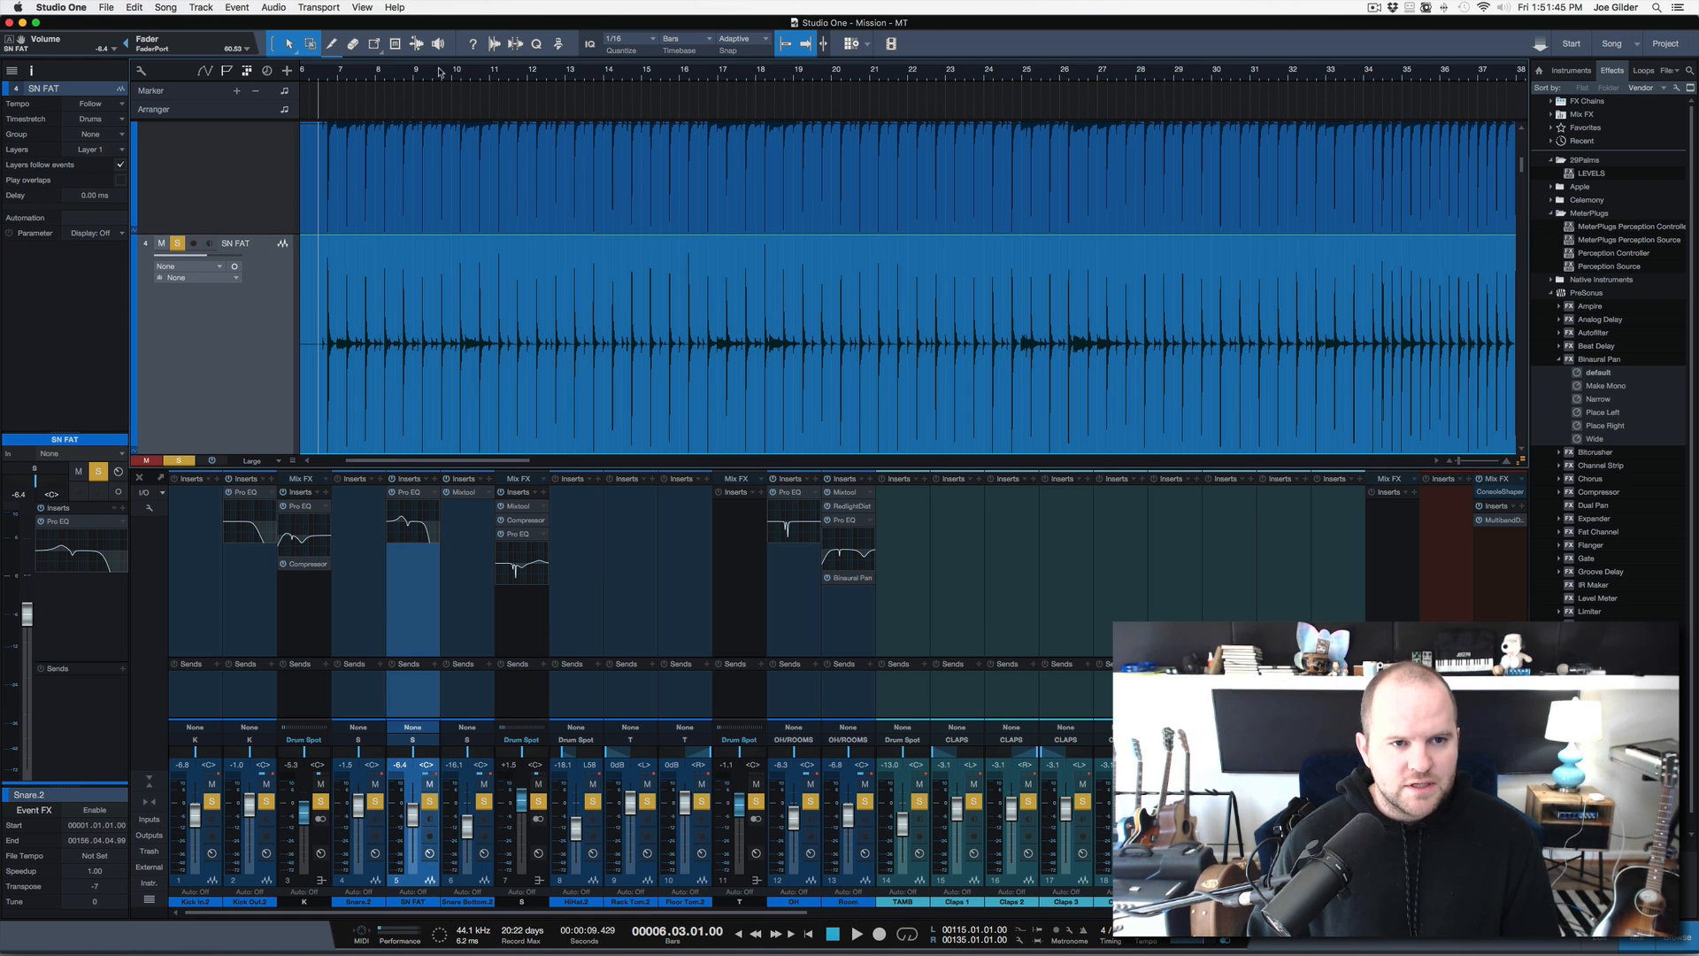
{"action": "left_click_drag", "start_coordinate": [440, 72], "coordinate": [432, 32]}
{"action": "left_click_drag", "start_coordinate": [318, 71], "coordinate": [316, 186]}
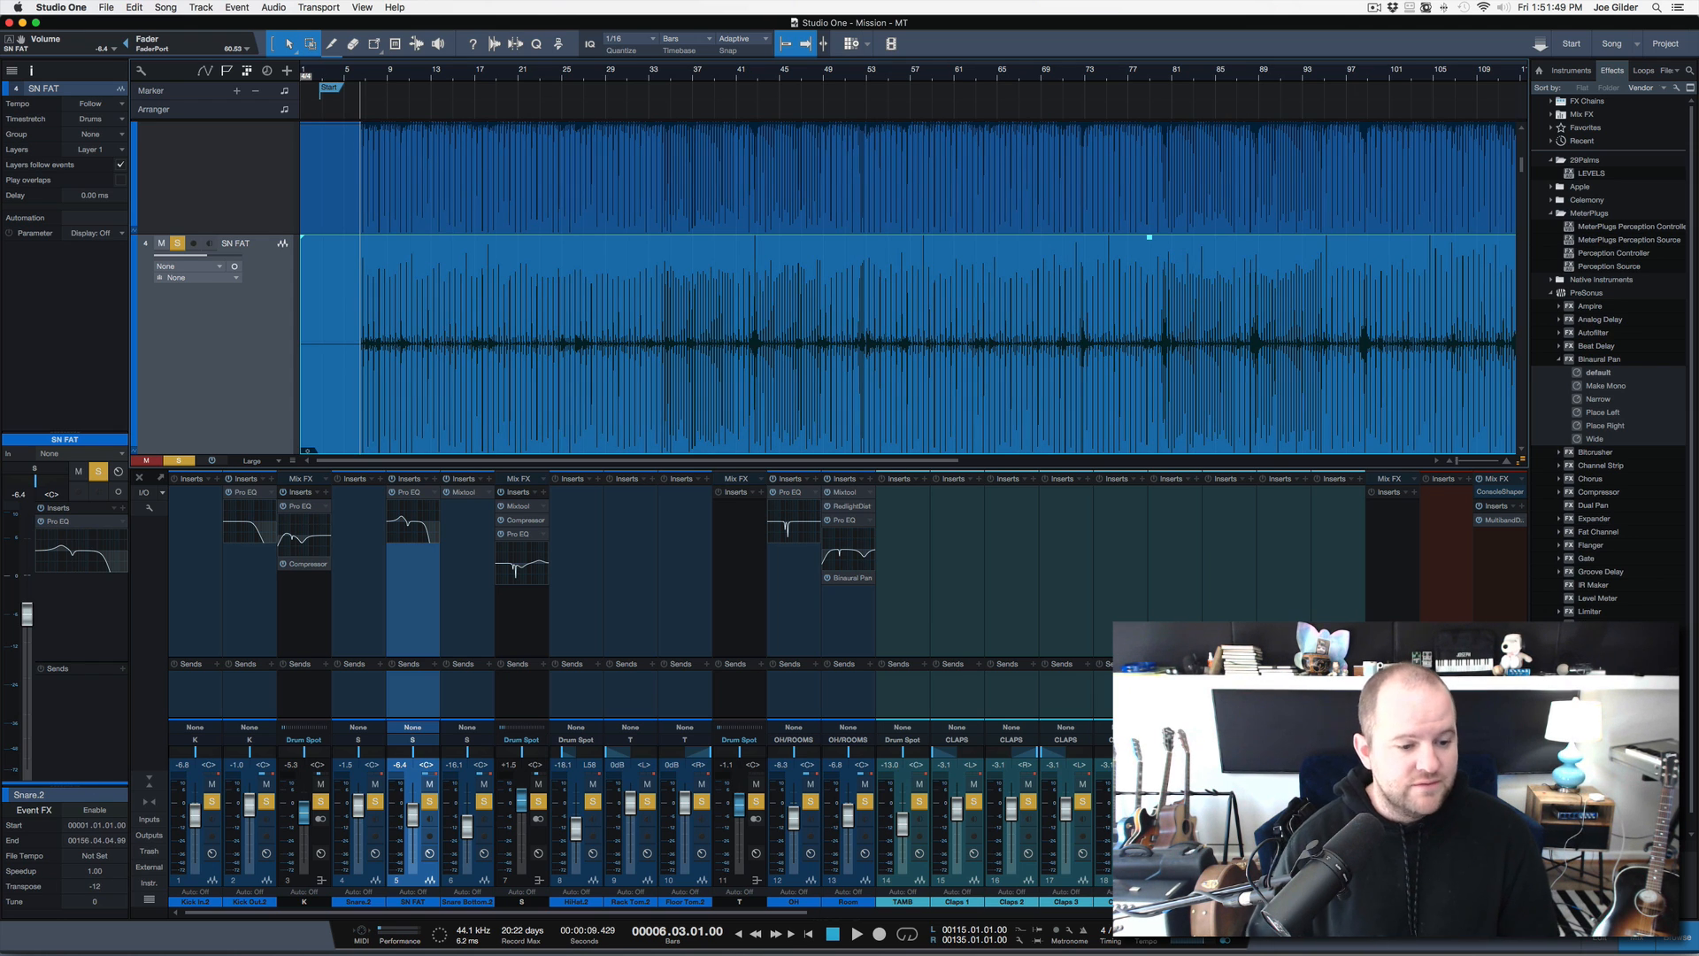
{"action": "key", "text": "space"}
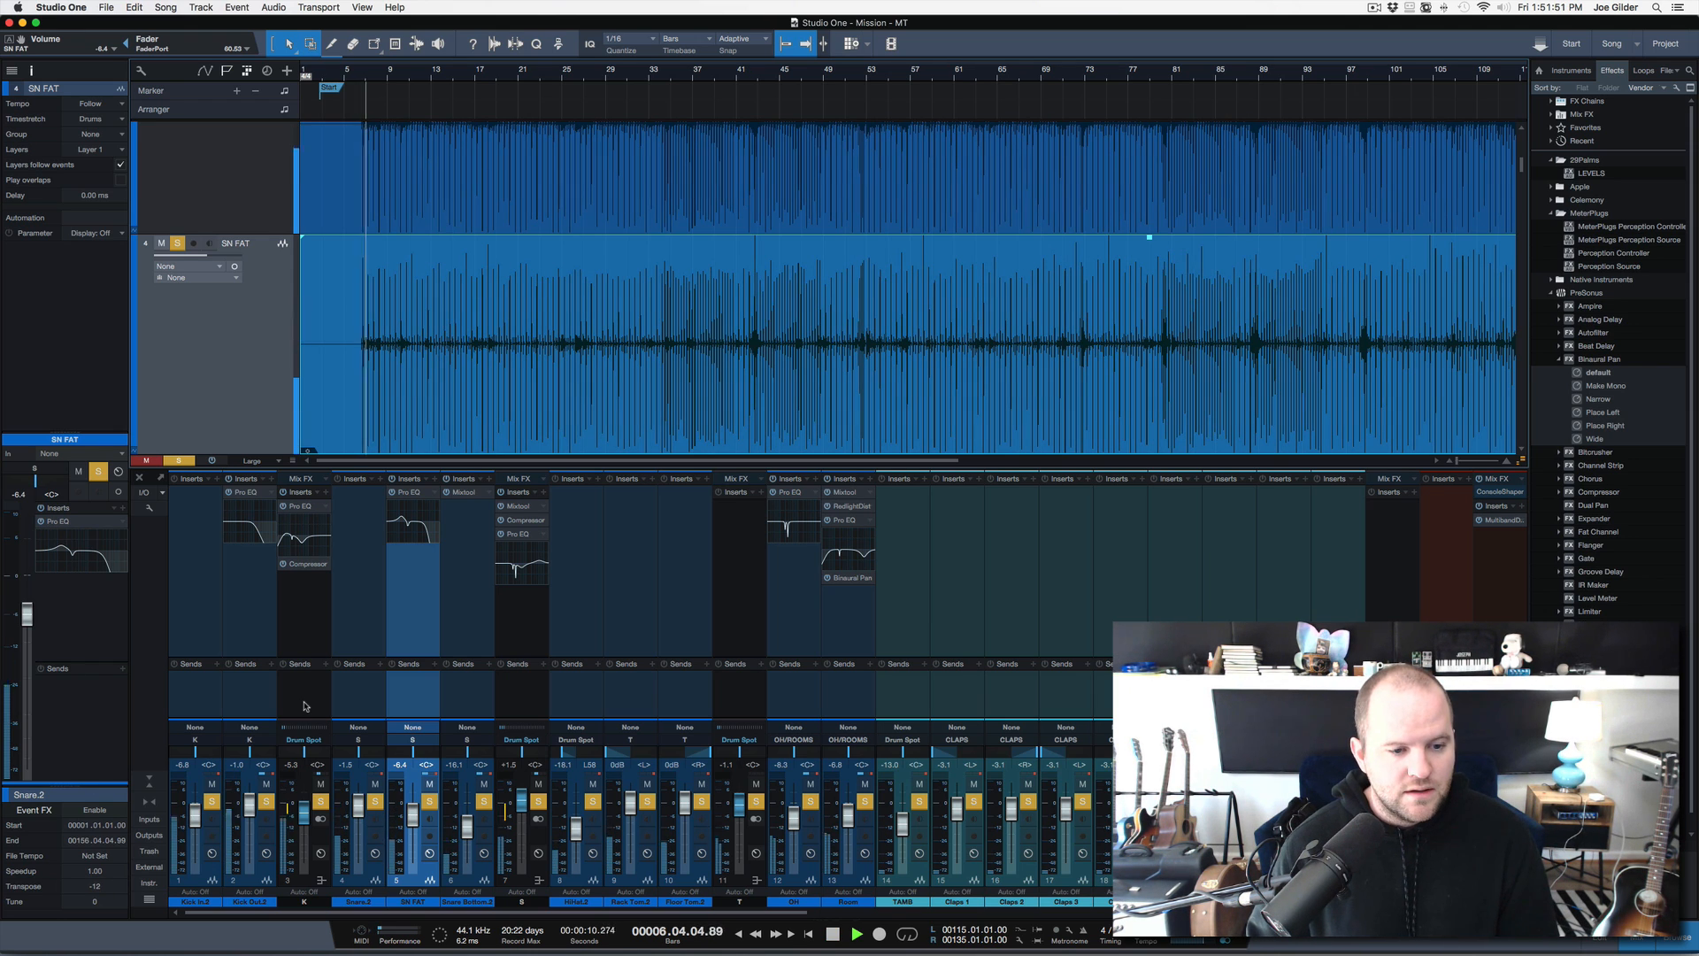
{"action": "left_click", "coordinate": [429, 801], "text": "alt"}
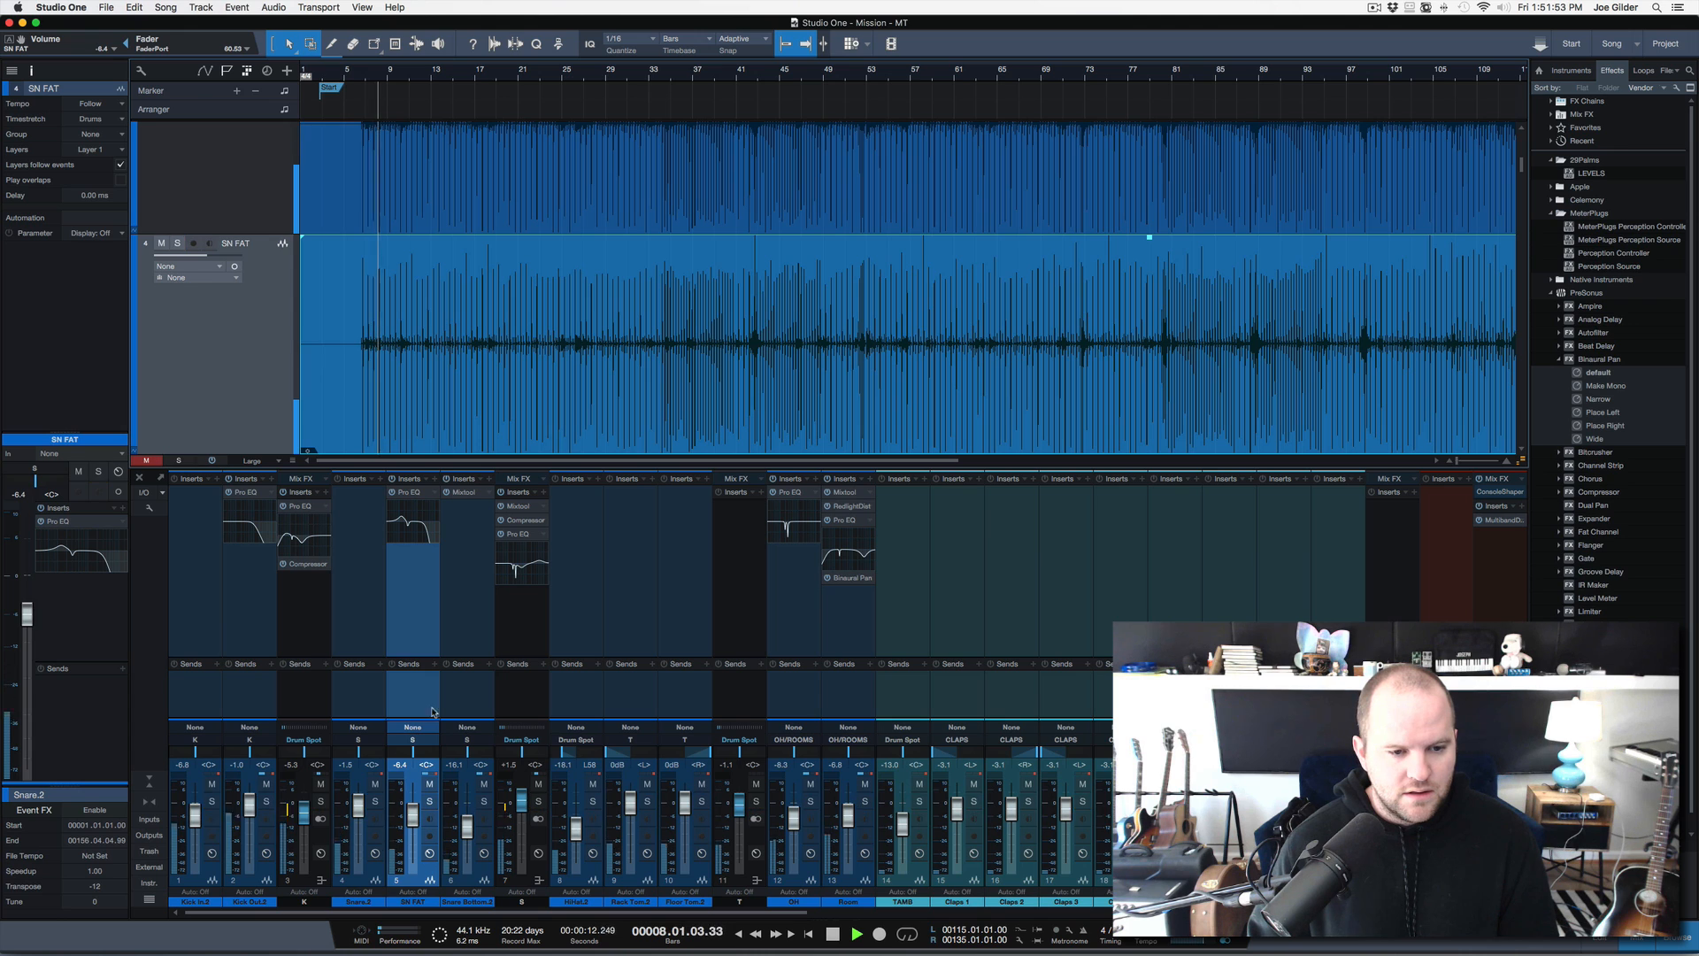
{"action": "left_click", "coordinate": [430, 801], "text": "alt"}
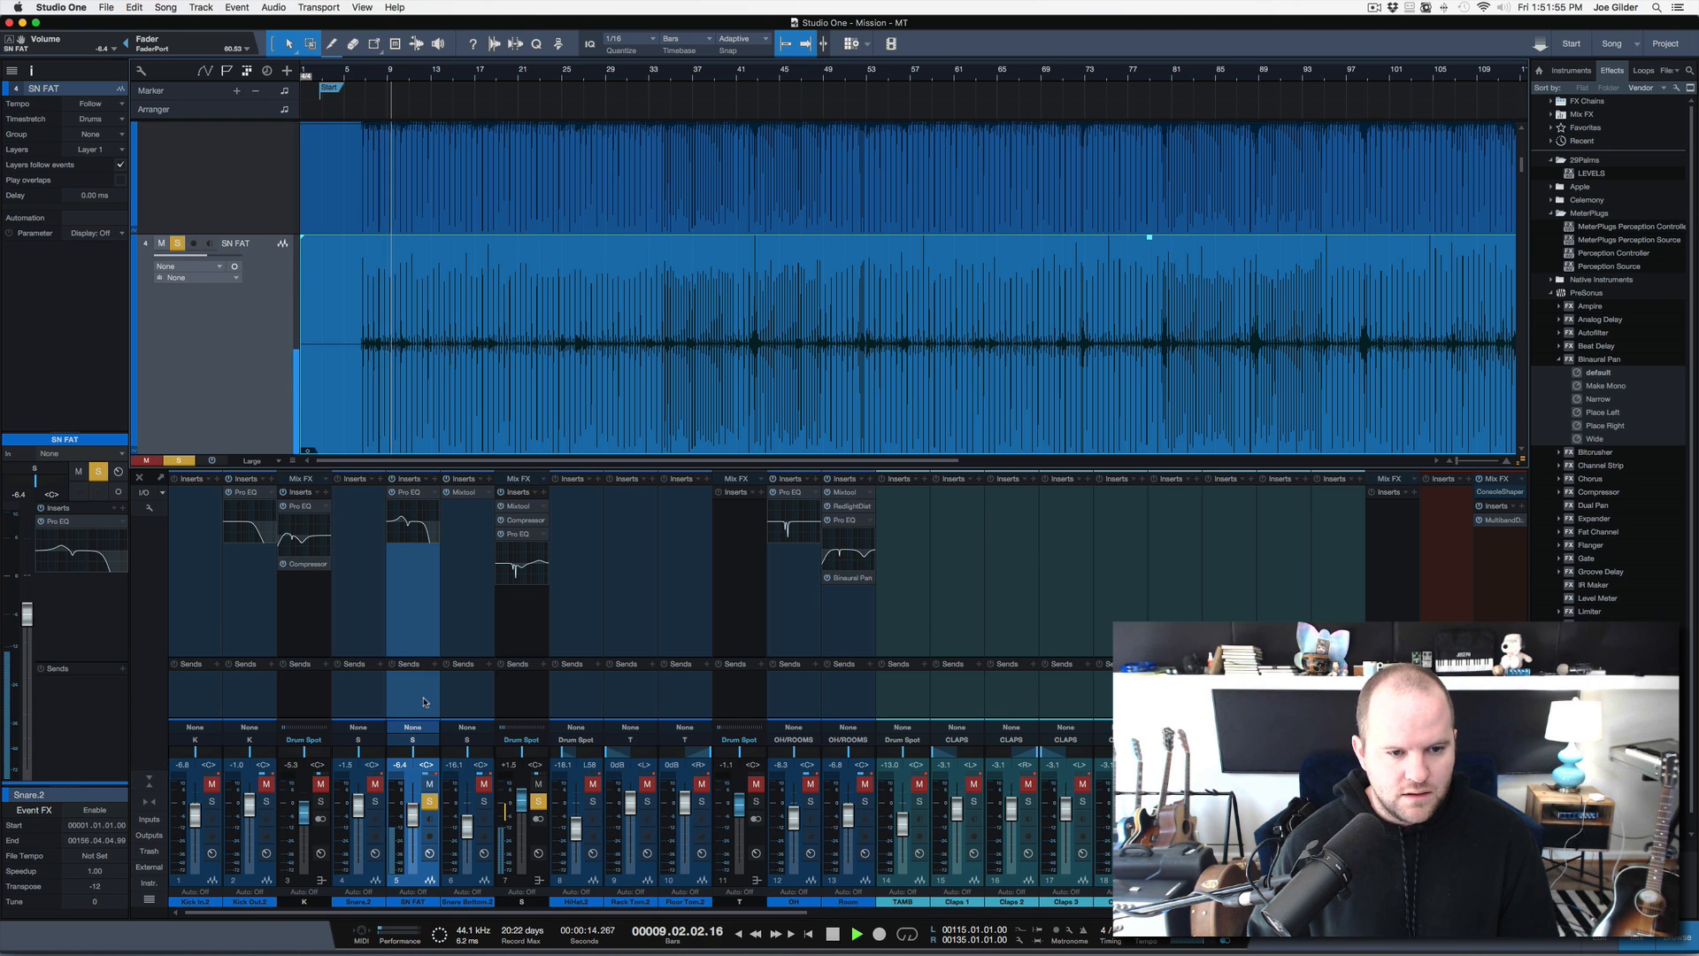
Stop playback and set the SN FAT event's transpose back to -7
{"action": "key", "text": "space"}
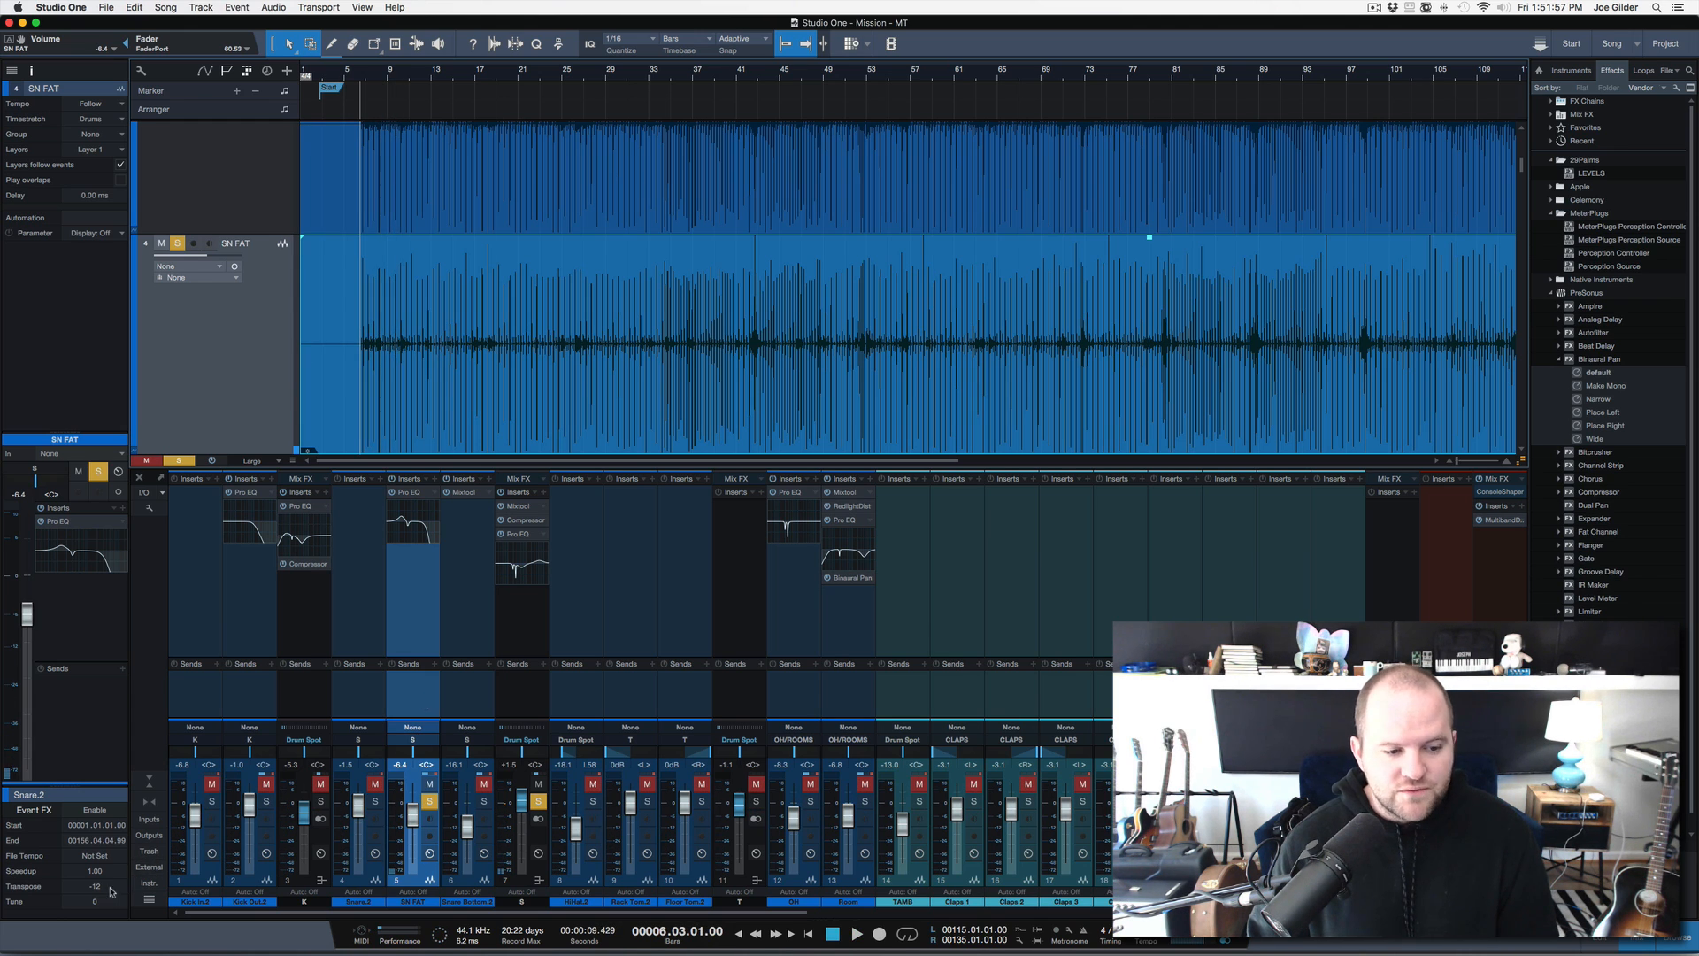
{"action": "type", "text": "-7"}
{"action": "key", "text": "Return"}
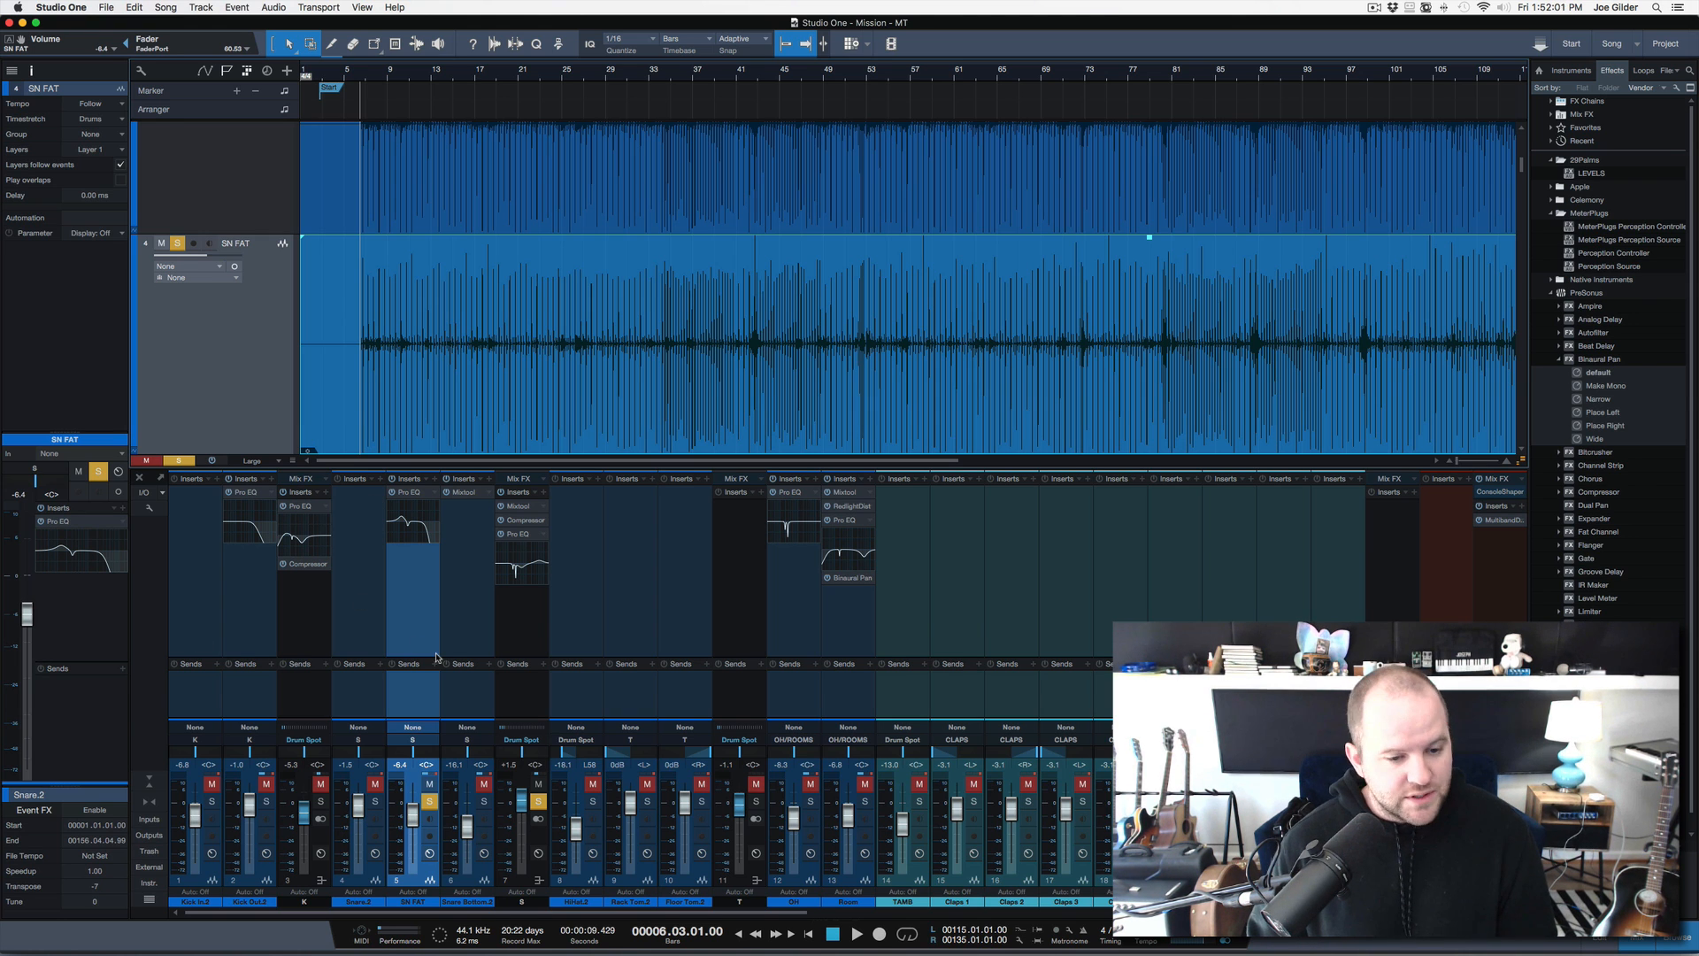
Unsolo SN FAT, play the full mix and set SN FAT's level to -0.9 dB
{"action": "key", "text": "s"}
{"action": "scroll", "coordinate": [639, 656], "scroll_direction": "right", "scroll_amount": 10}
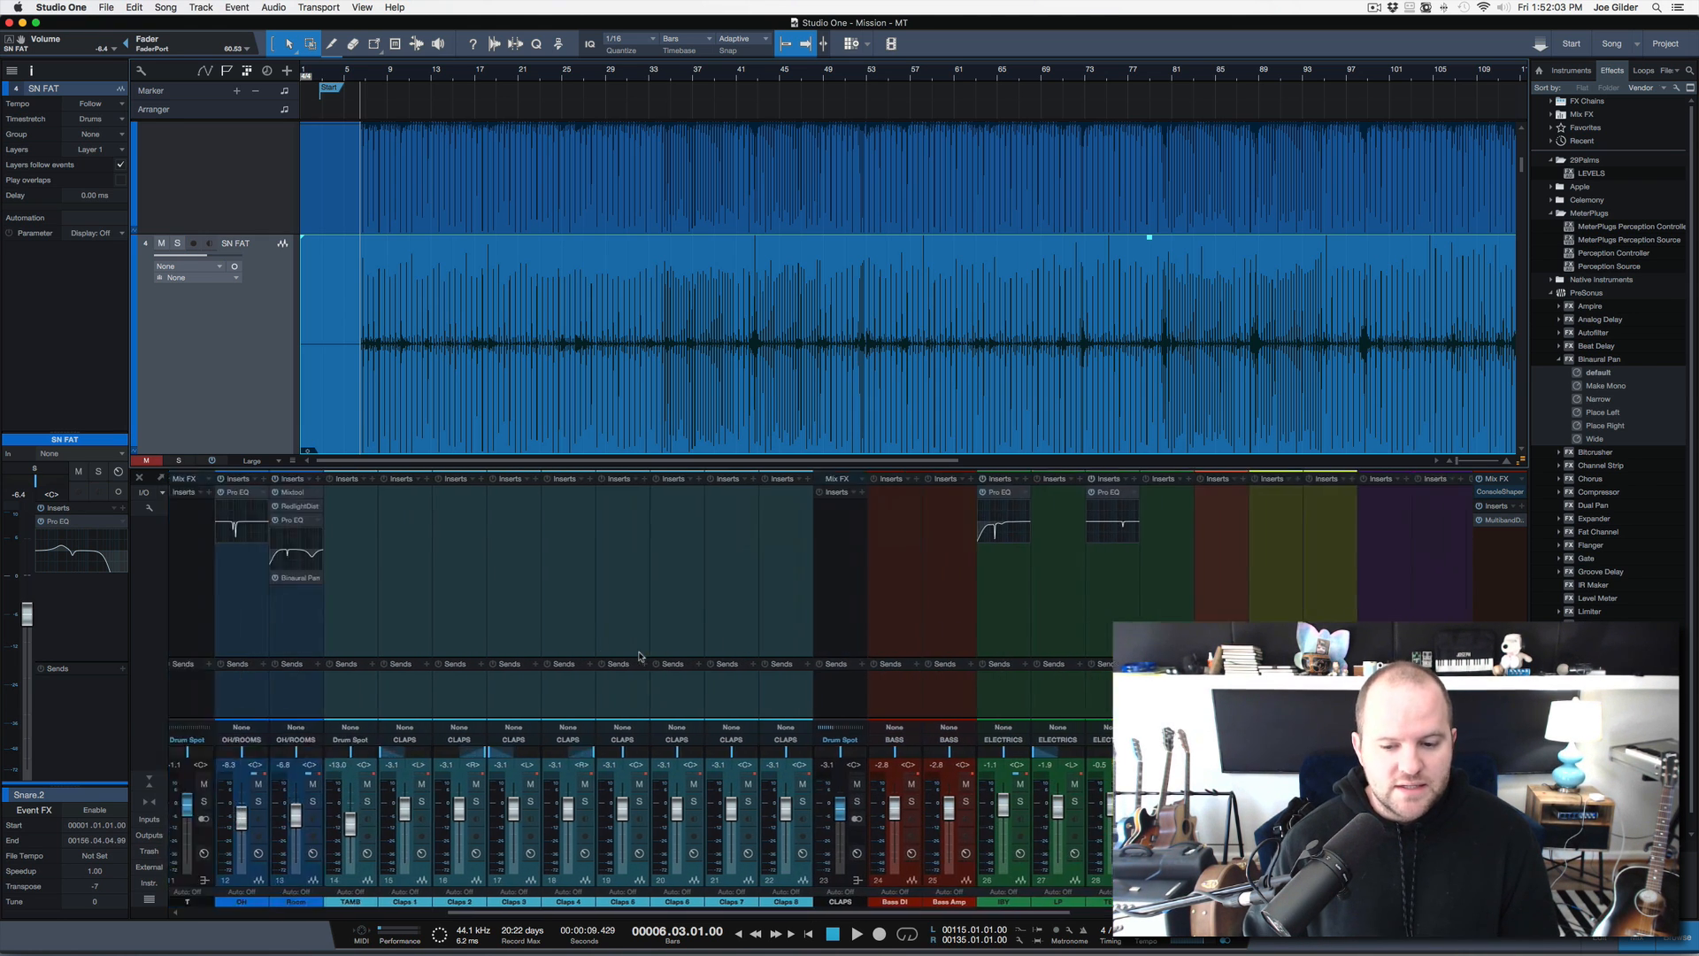
{"action": "scroll", "coordinate": [639, 656], "scroll_direction": "left", "scroll_amount": 10}
{"action": "key", "text": "space"}
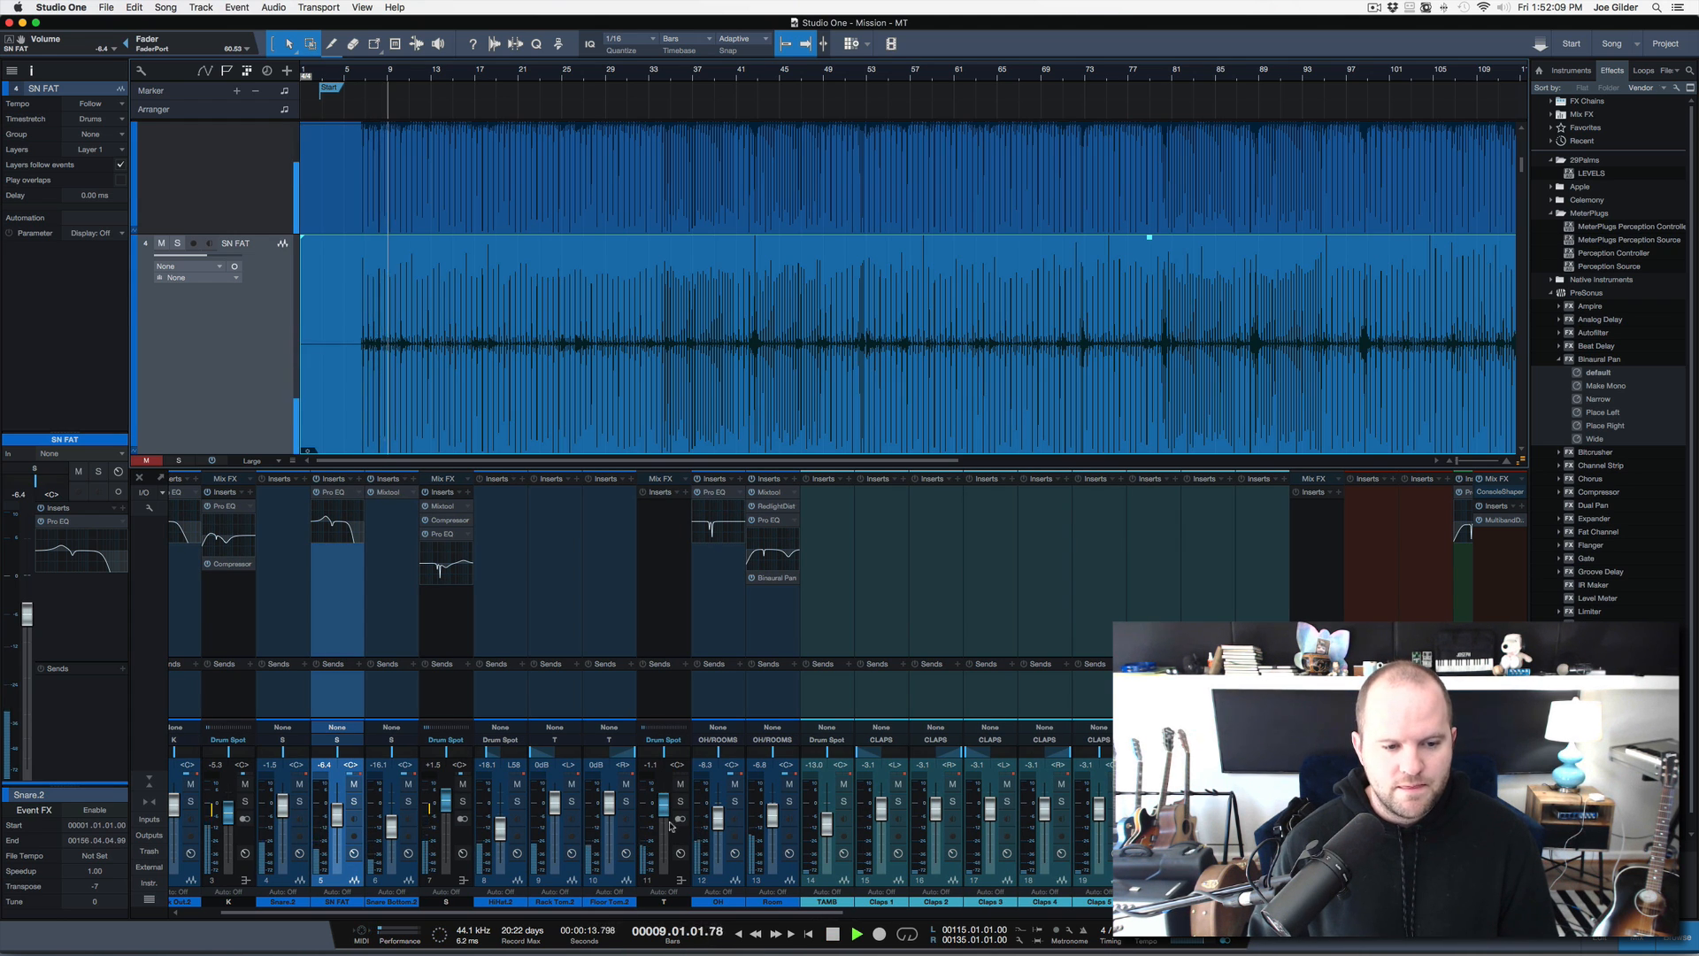
{"action": "left_click", "coordinate": [339, 694]}
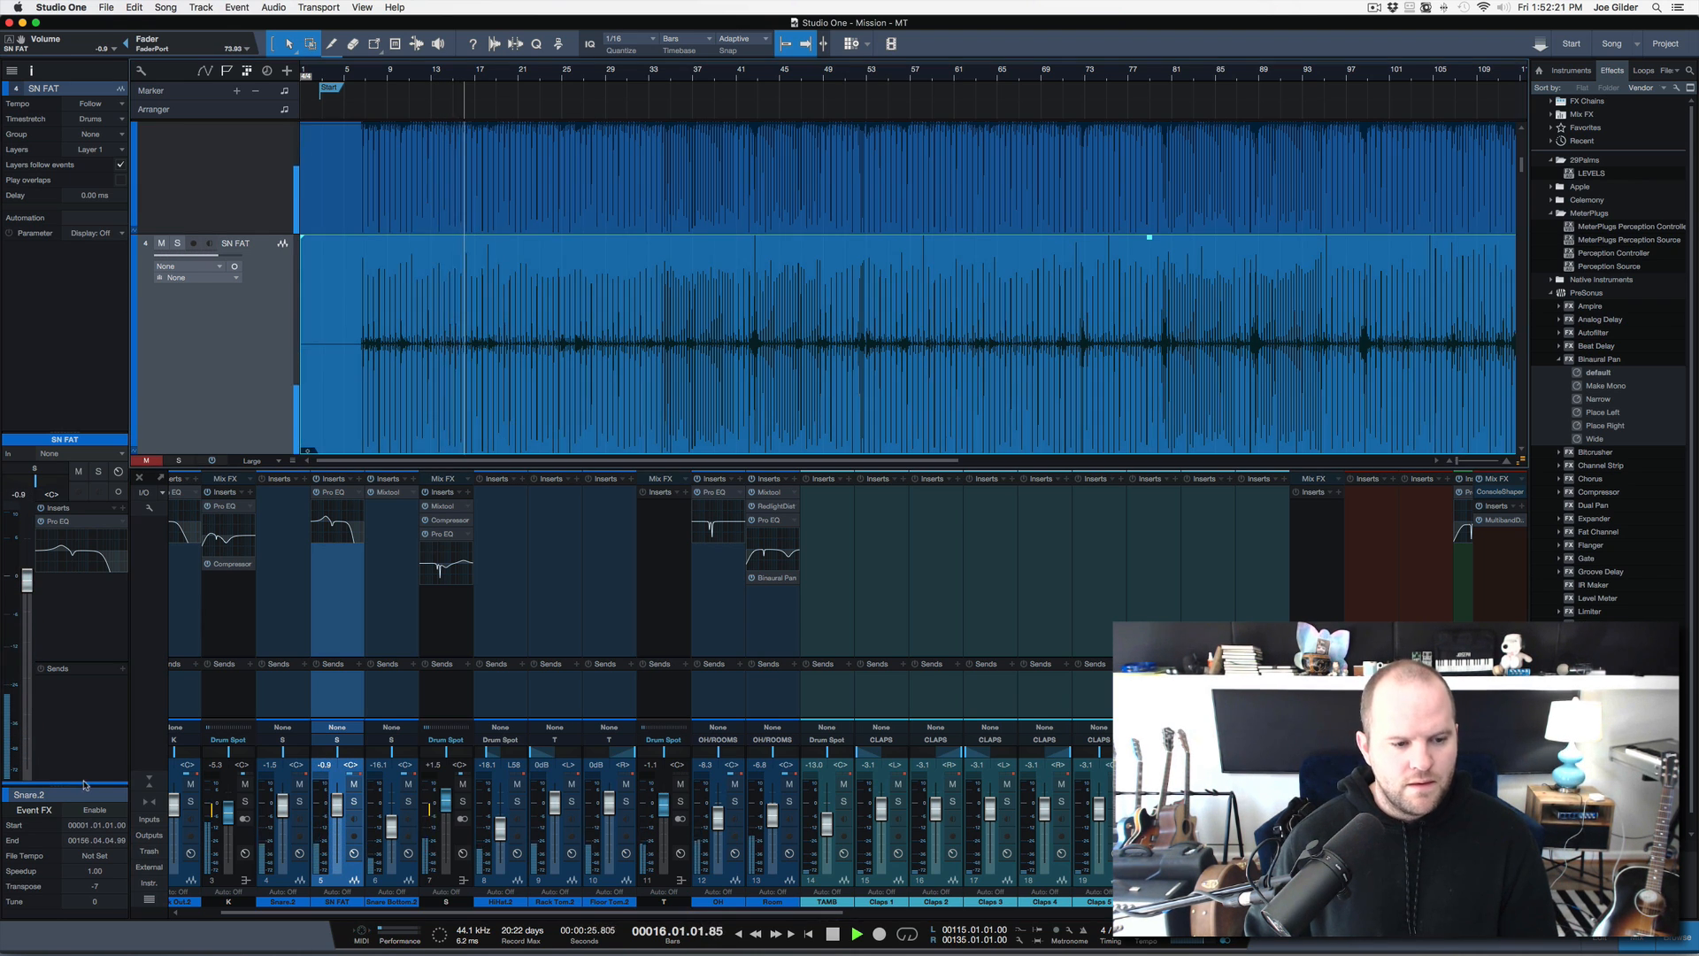
Try transposing the SN FAT event to -9, -8 and -5, auditioning the track soloed during playback
{"action": "left_click", "coordinate": [106, 885]}
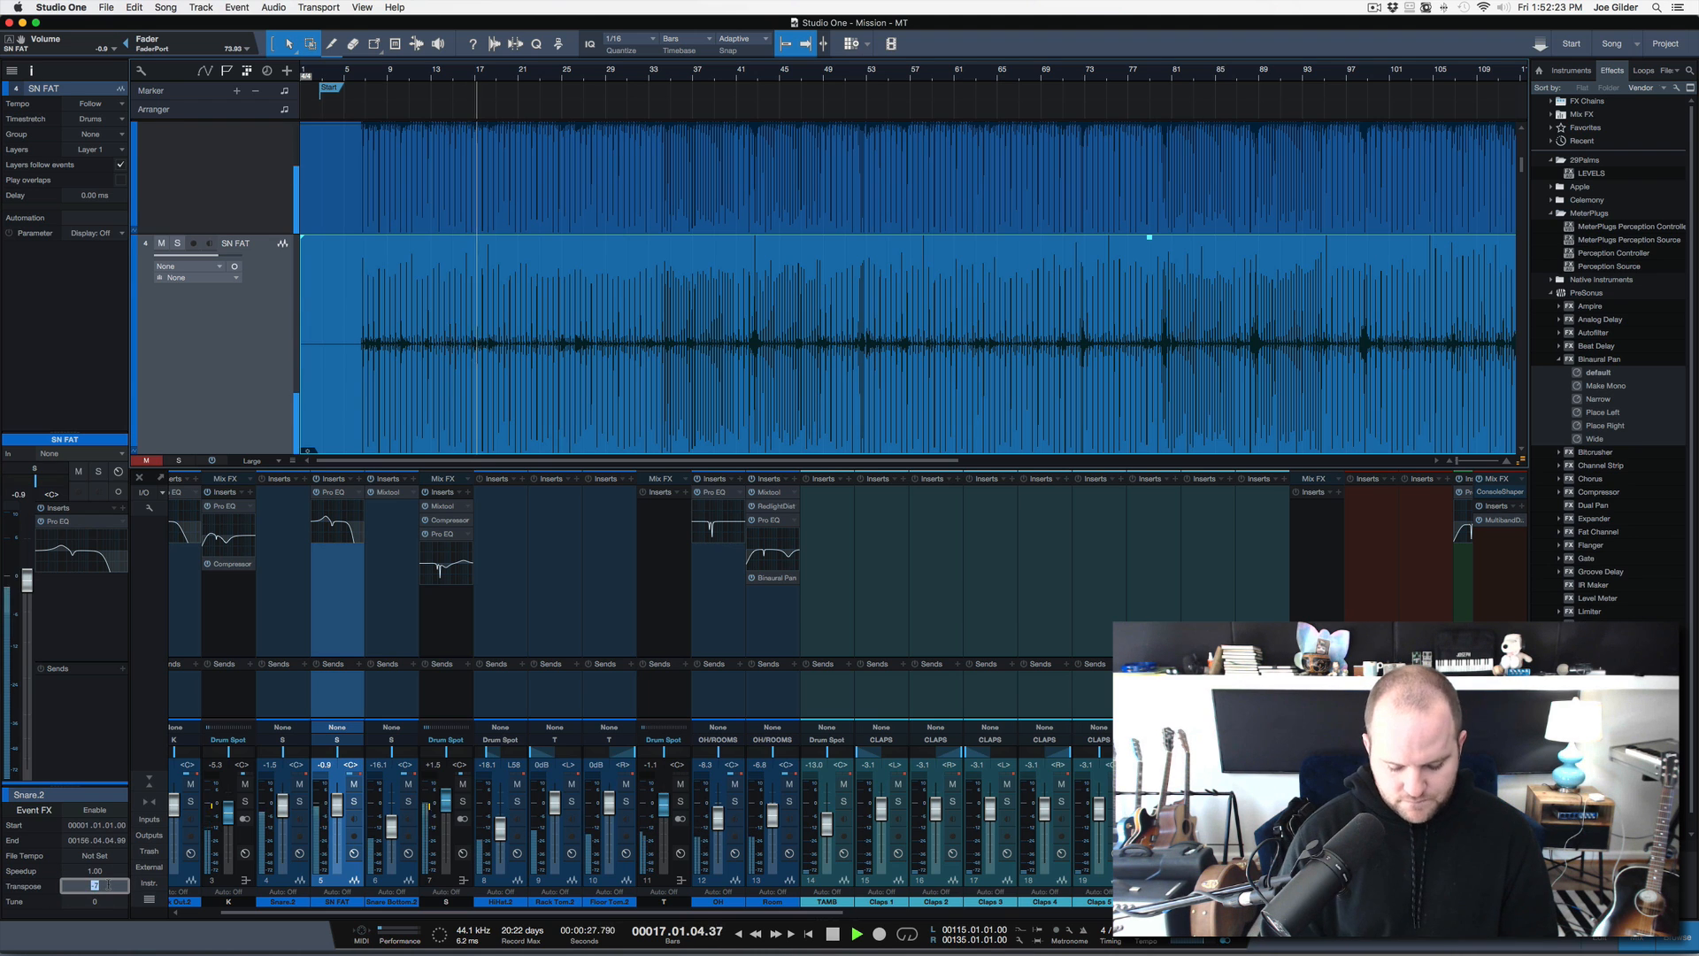
{"action": "type", "text": "-9"}
{"action": "key", "text": "Return"}
{"action": "key", "text": "s"}
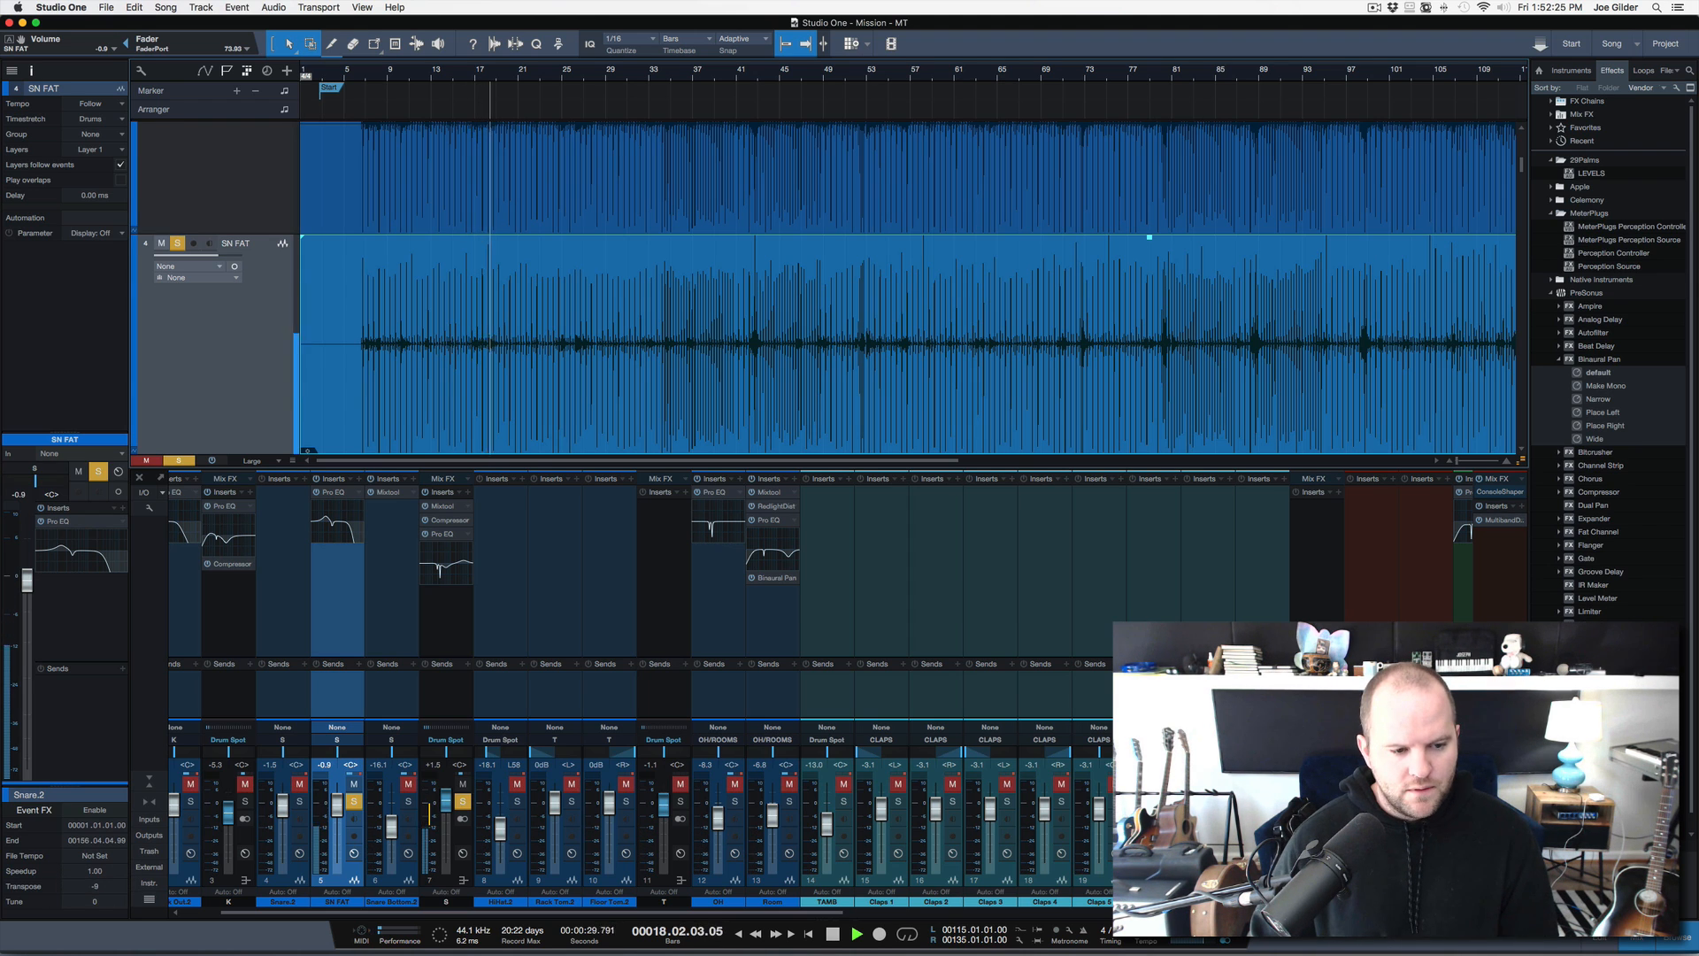
{"action": "left_click", "coordinate": [95, 885]}
{"action": "type", "text": "-"}
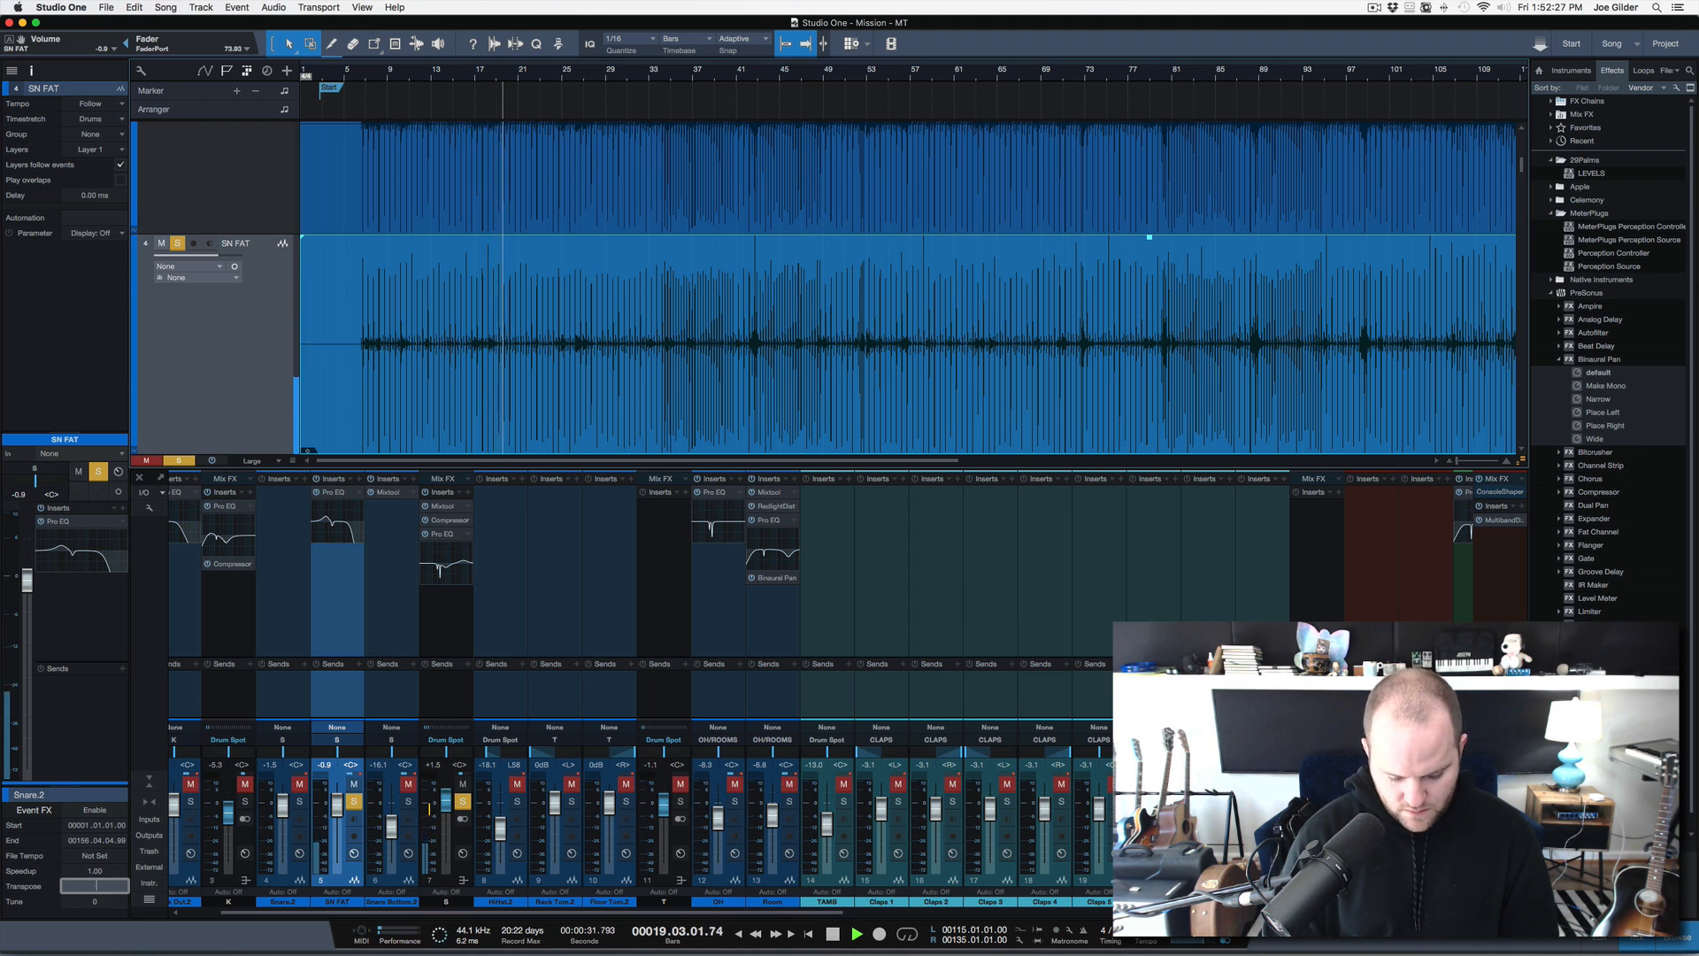
{"action": "type", "text": "8"}
{"action": "key", "text": "Return"}
{"action": "left_click", "coordinate": [108, 885]}
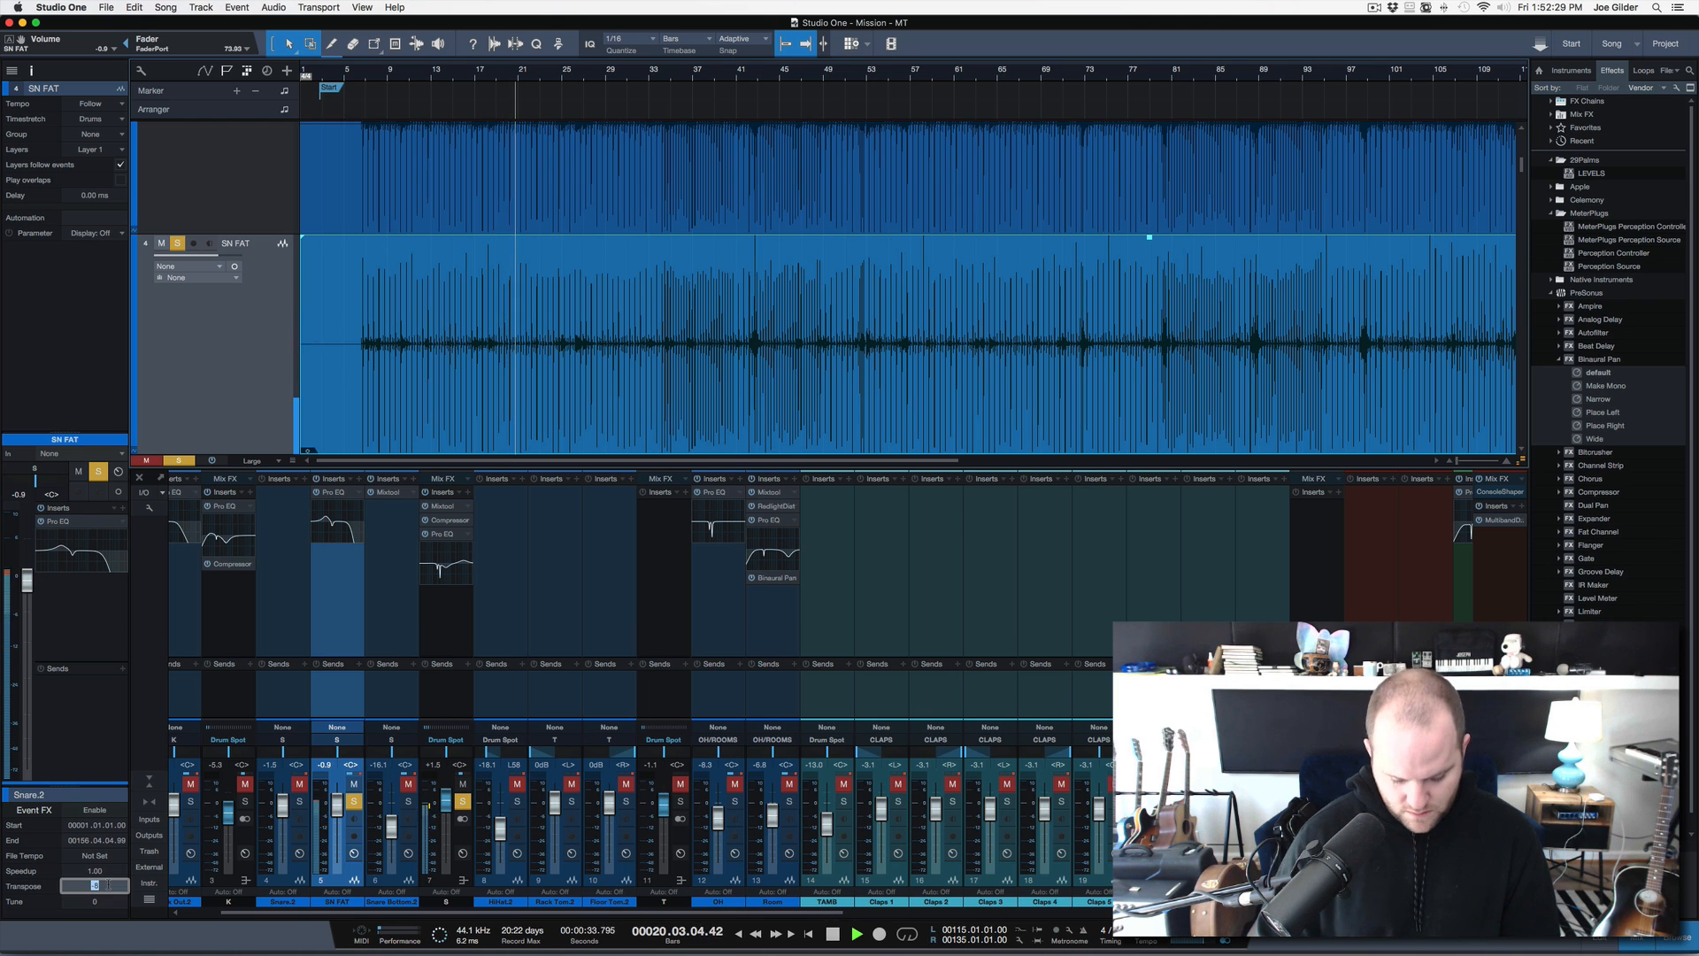
{"action": "type", "text": "-5"}
{"action": "key", "text": "Return"}
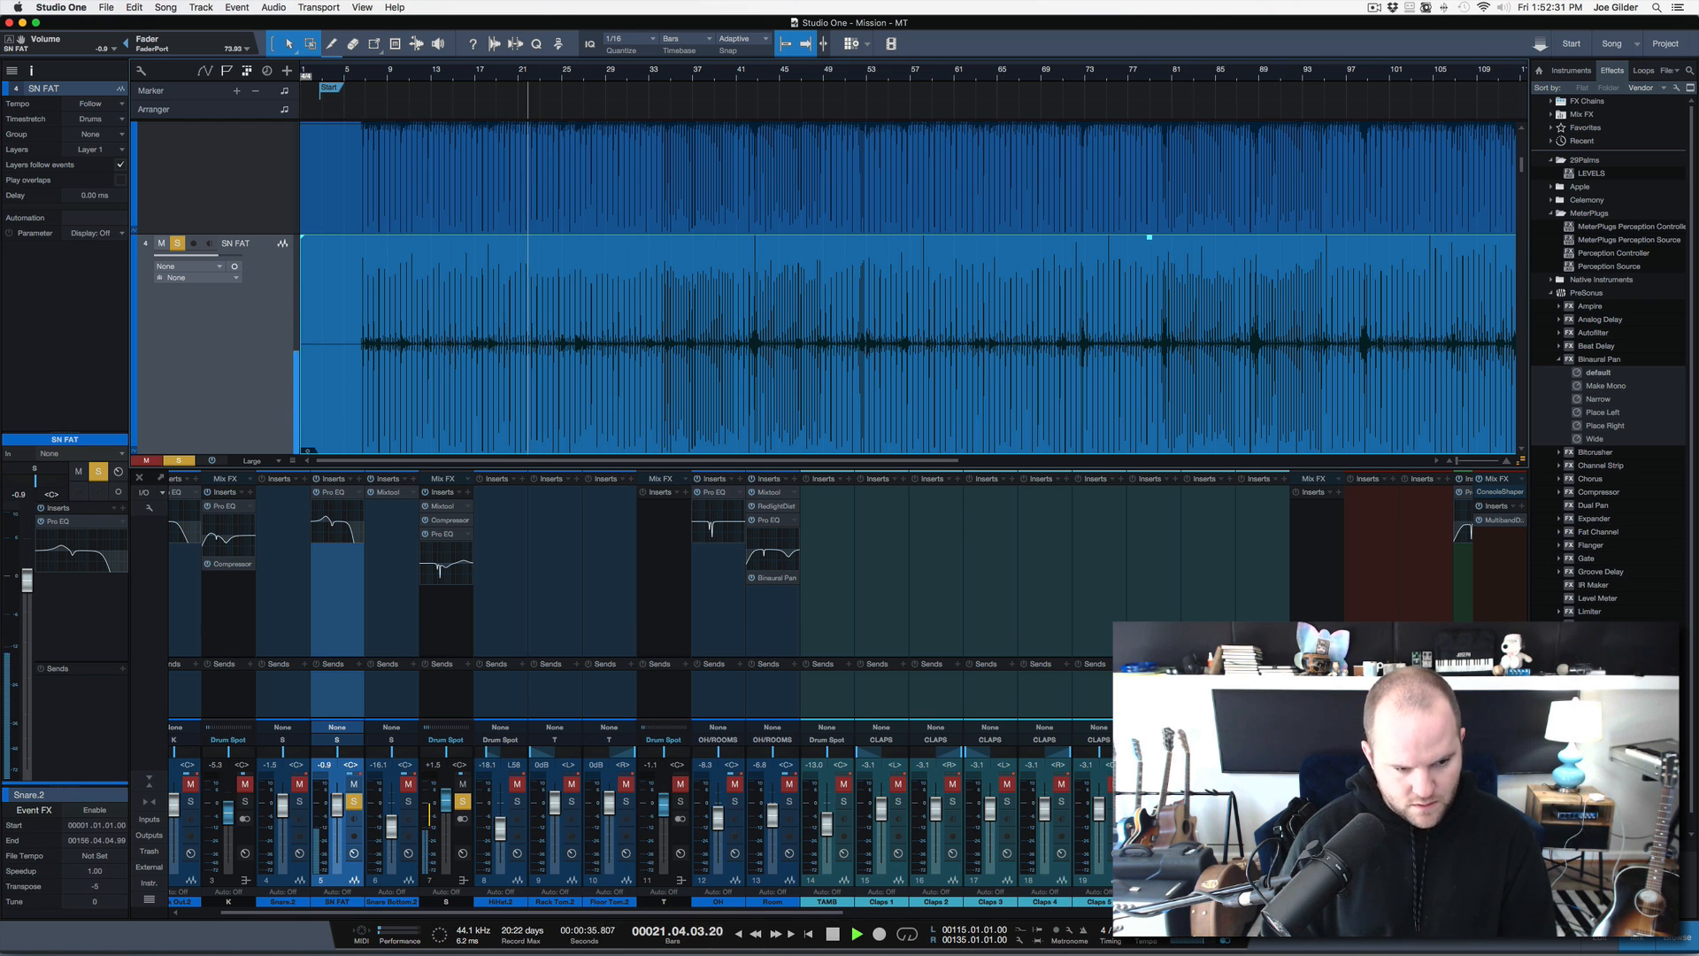
Compare transpose values of -6 and -7 on the SN FAT event in solo, ending on -6
{"action": "left_click", "coordinate": [108, 885]}
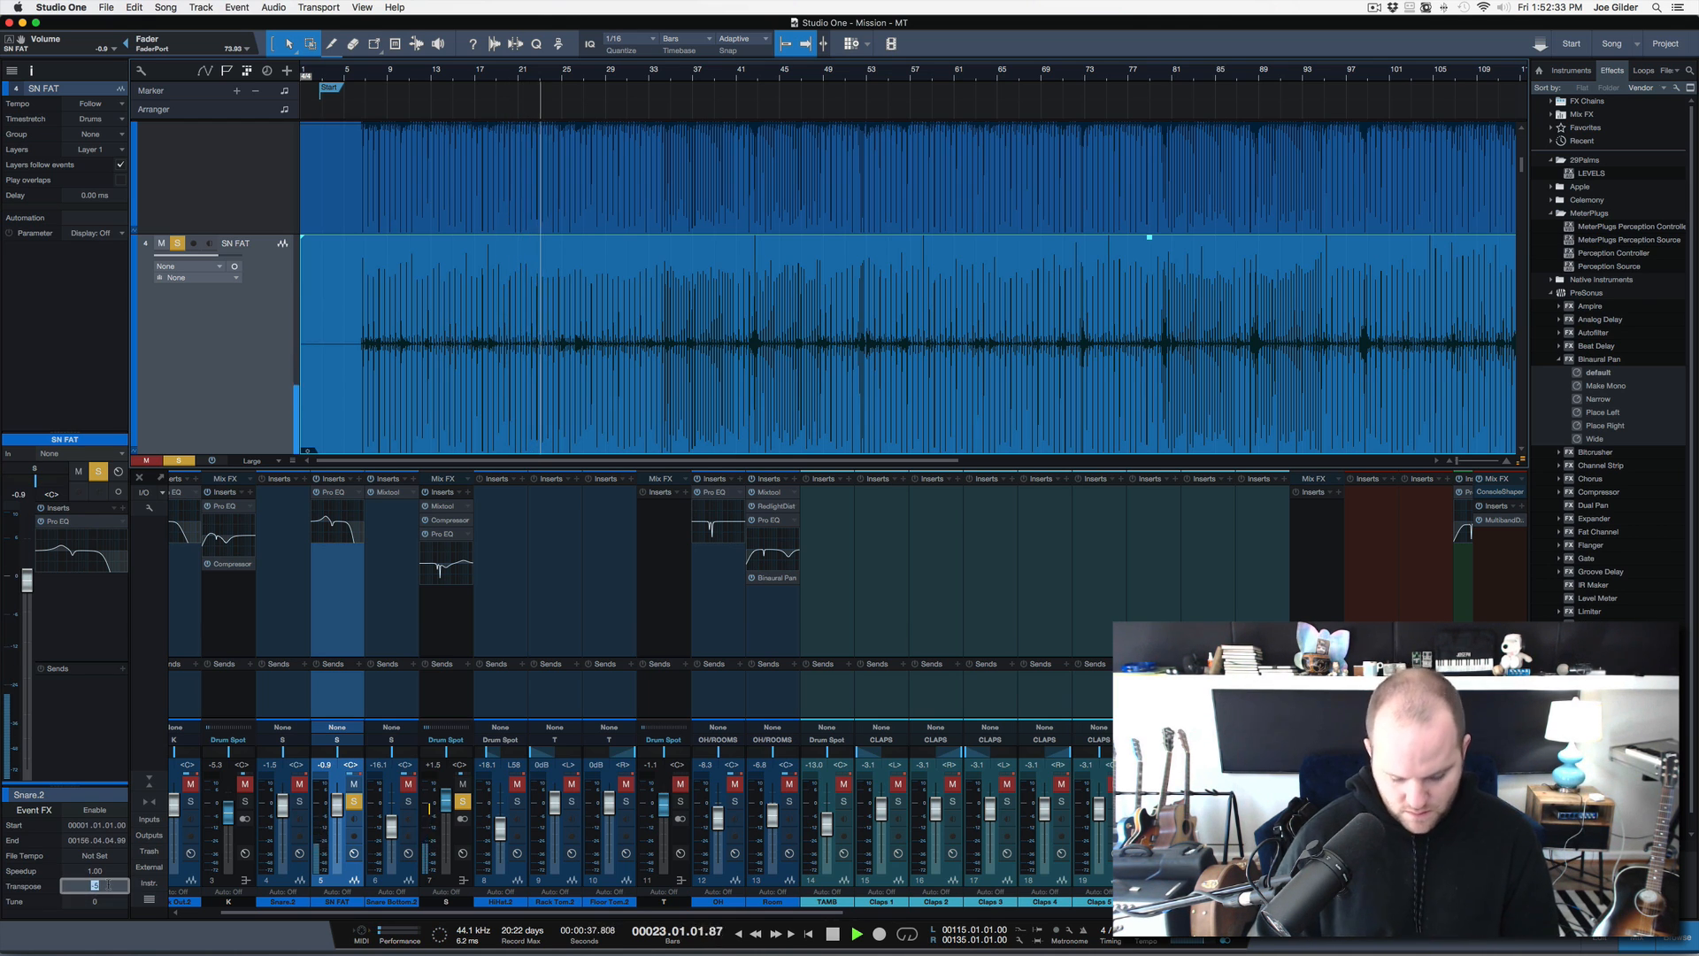
{"action": "type", "text": "-6"}
{"action": "key", "text": "Return"}
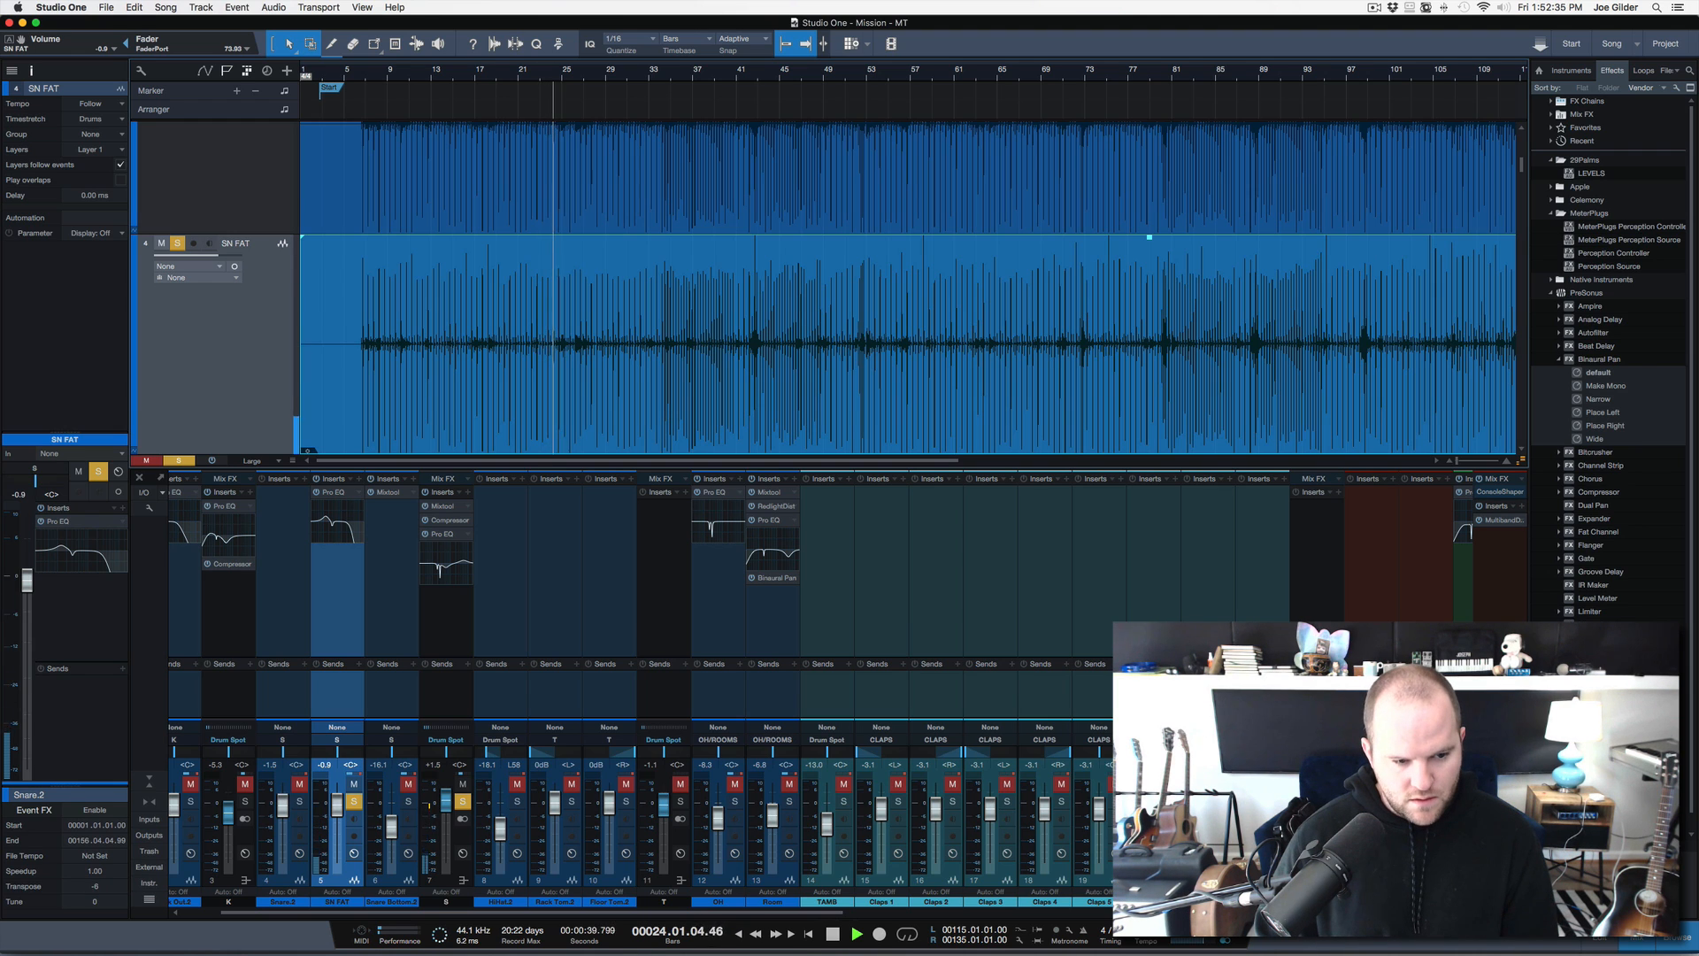
{"action": "left_click", "coordinate": [107, 885]}
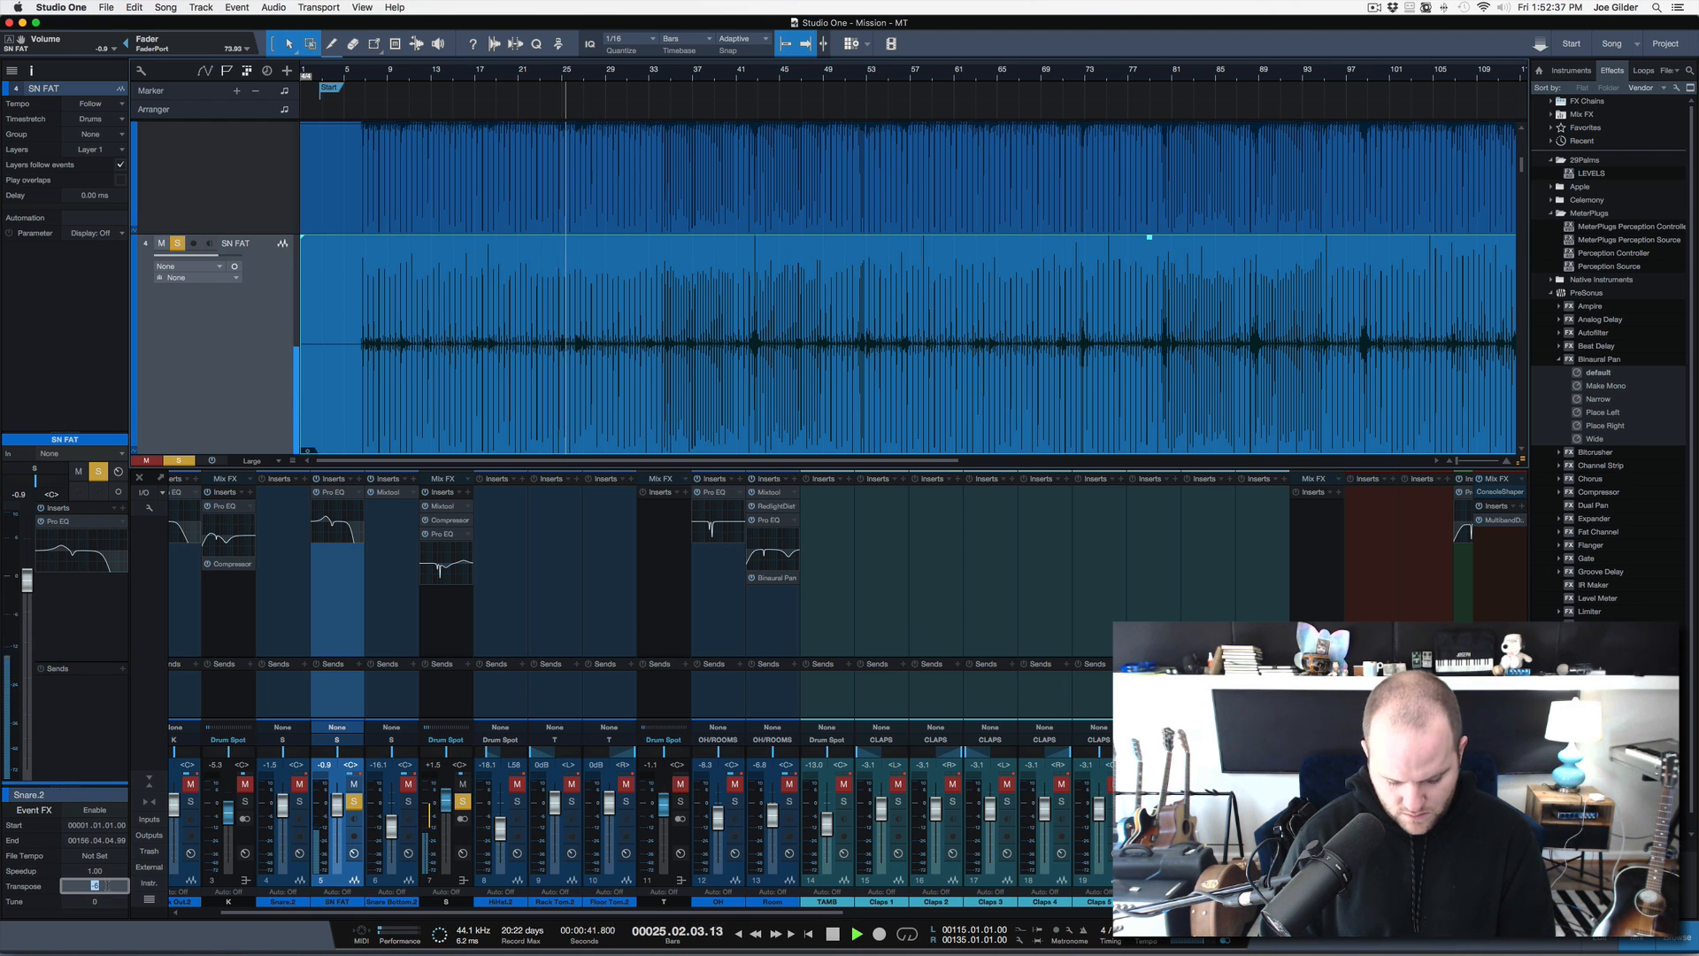
{"action": "type", "text": "-7"}
{"action": "key", "text": "Return"}
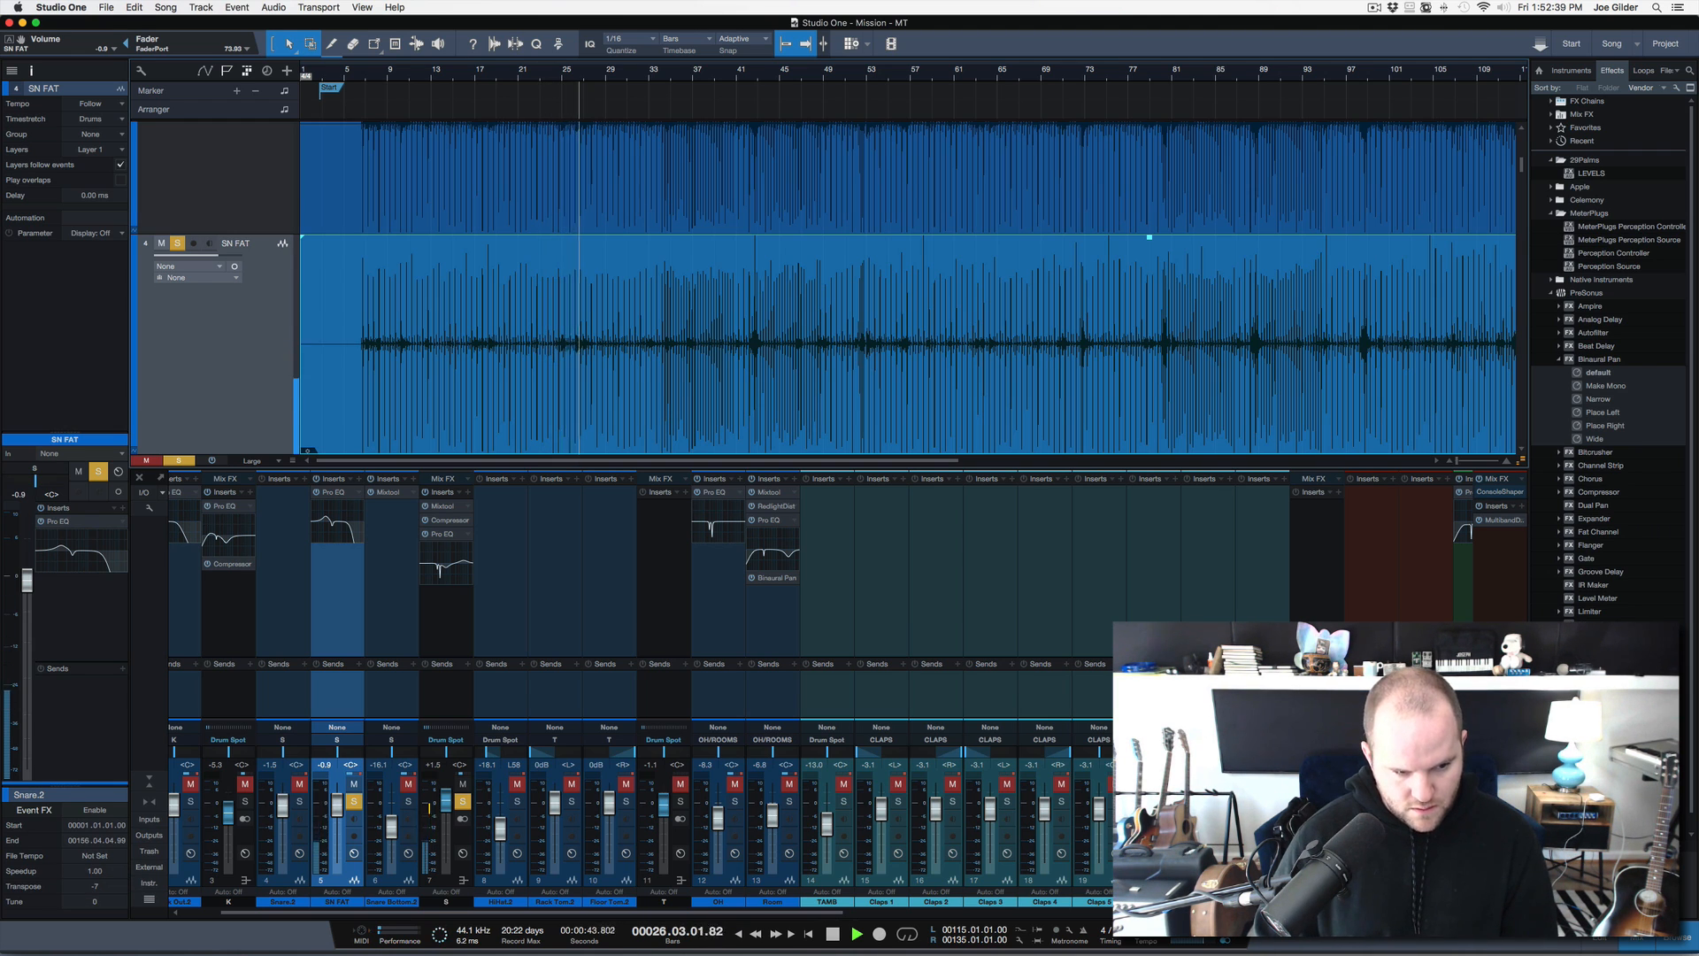
{"action": "left_click", "coordinate": [104, 885]}
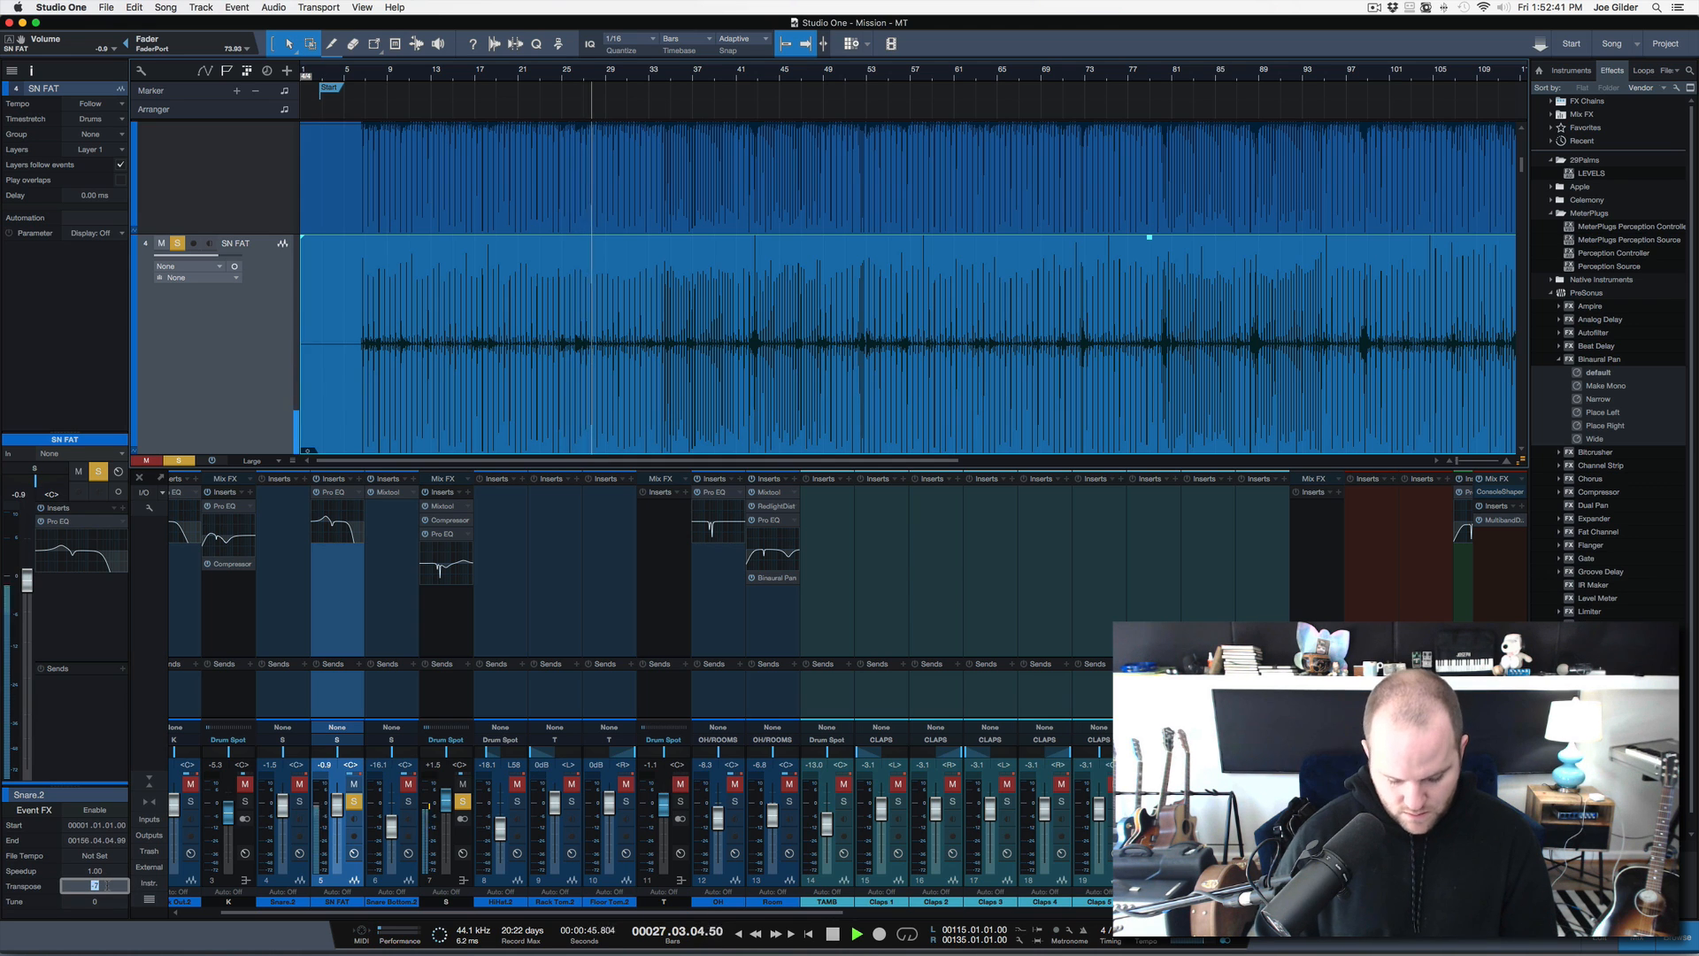
{"action": "type", "text": "-6"}
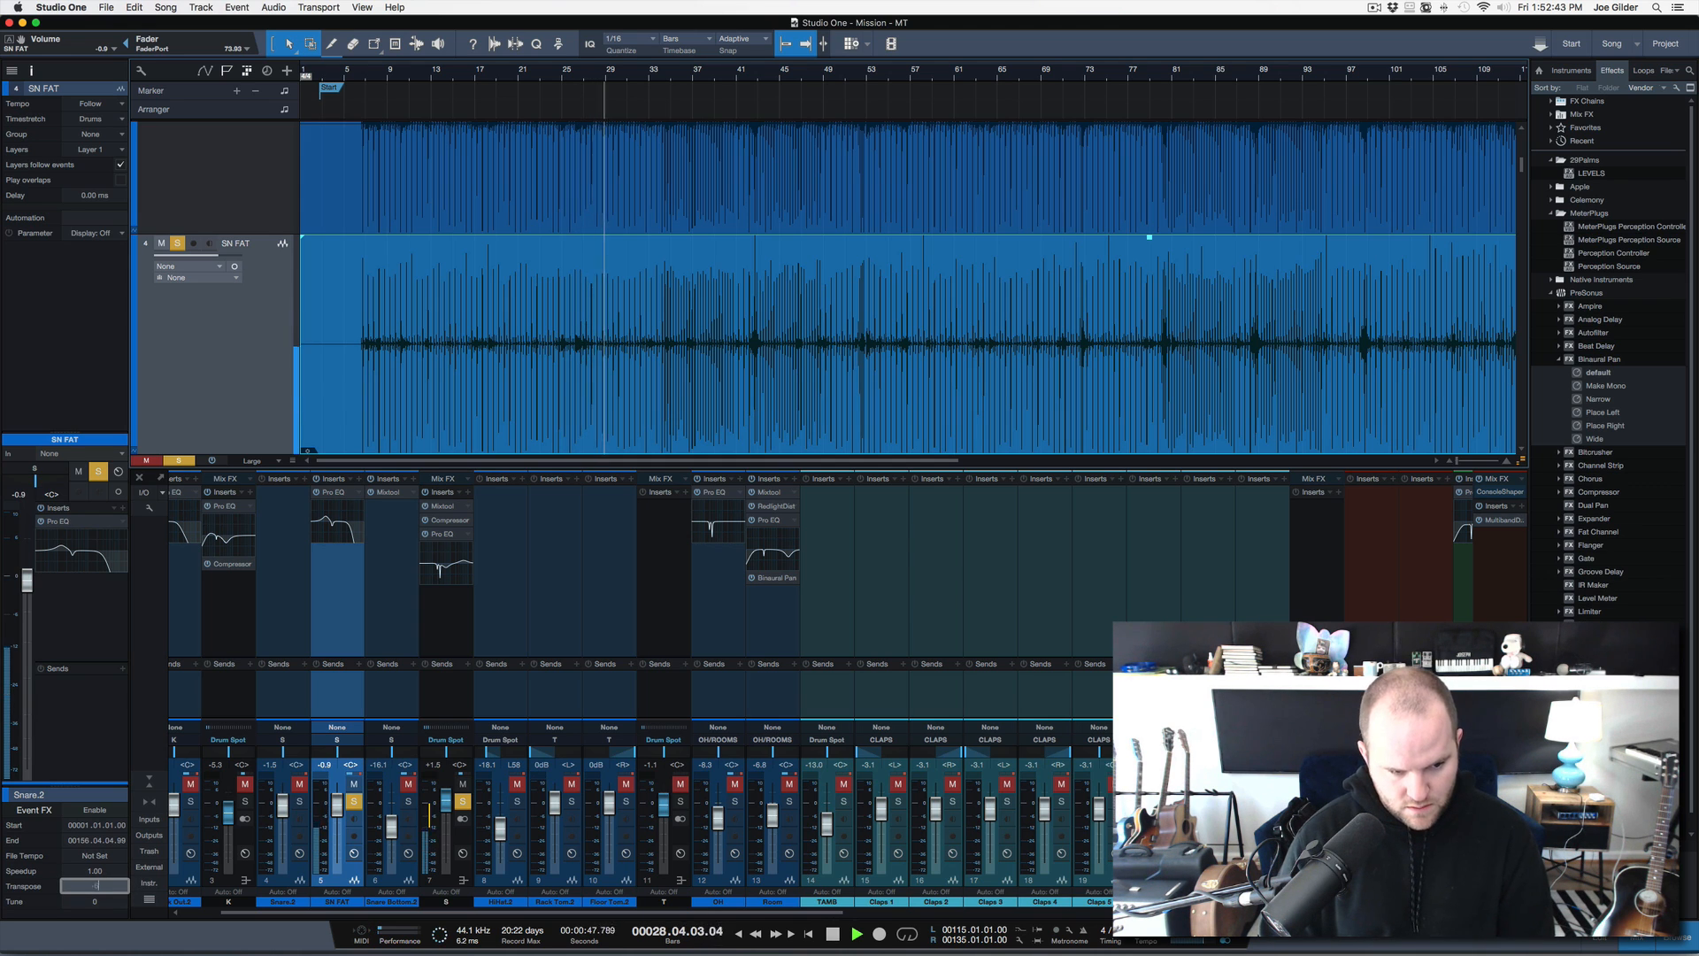
{"action": "key", "text": "Return"}
Audition SN FAT soloed together with Snare.2, set its transpose back to -7, and unsolo both tracks
{"action": "left_click", "coordinate": [299, 802]}
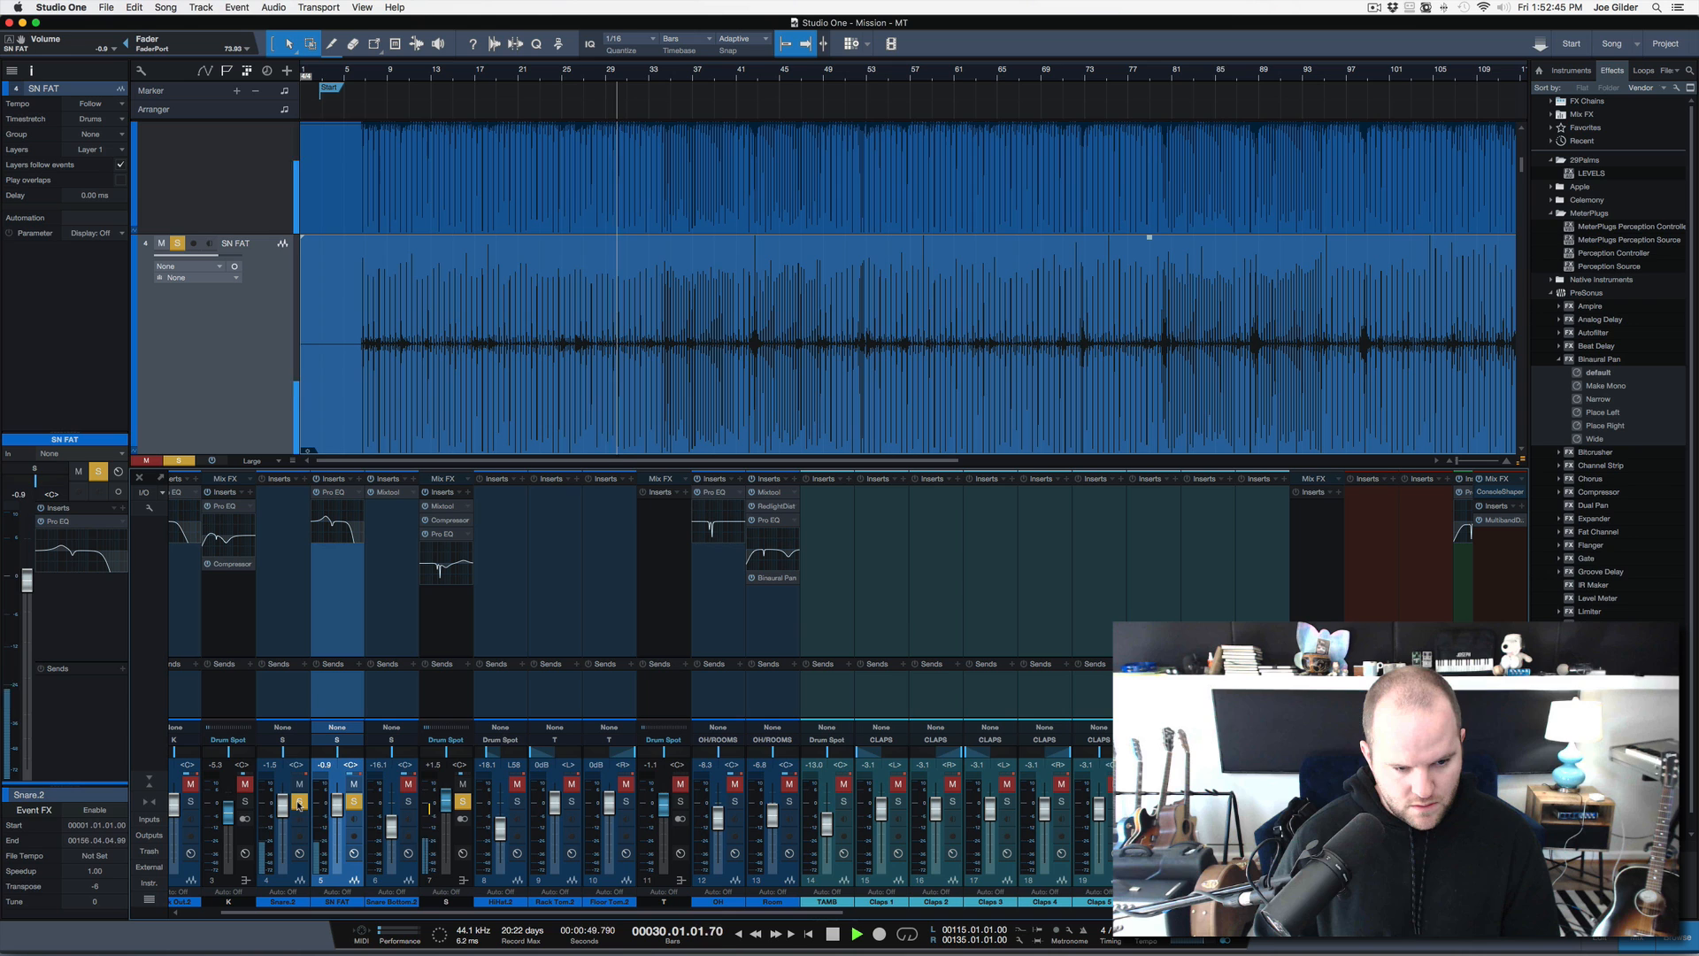
{"action": "left_click", "coordinate": [96, 885]}
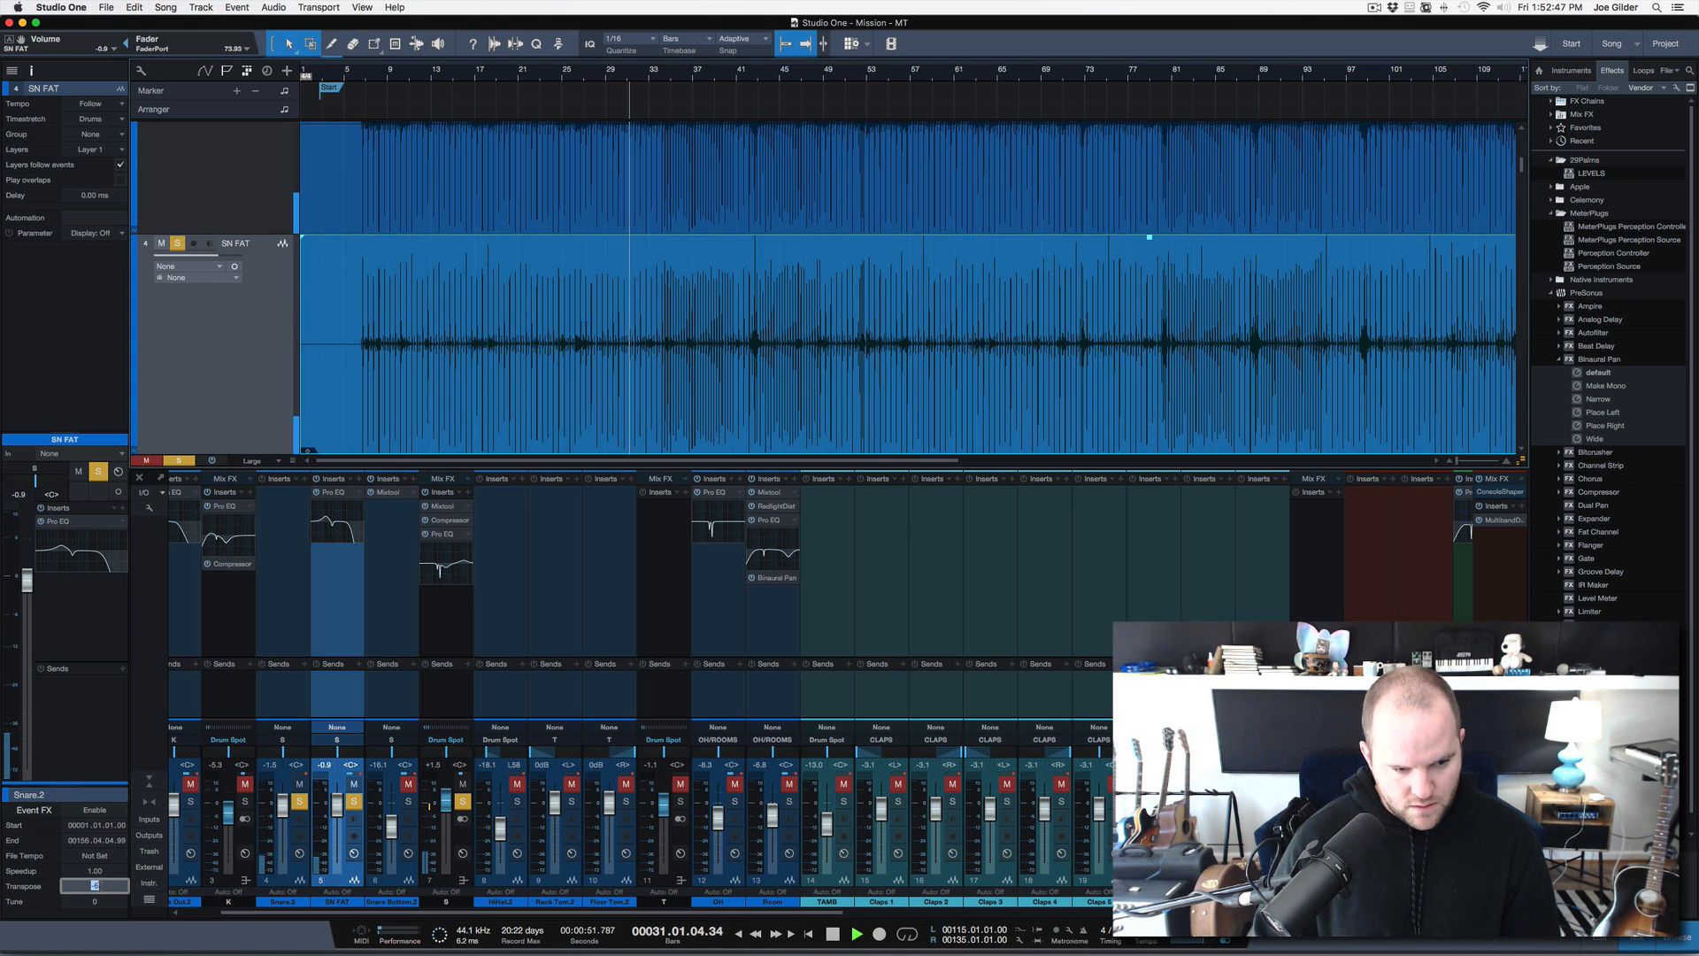
{"action": "type", "text": "-7"}
{"action": "key", "text": "Return"}
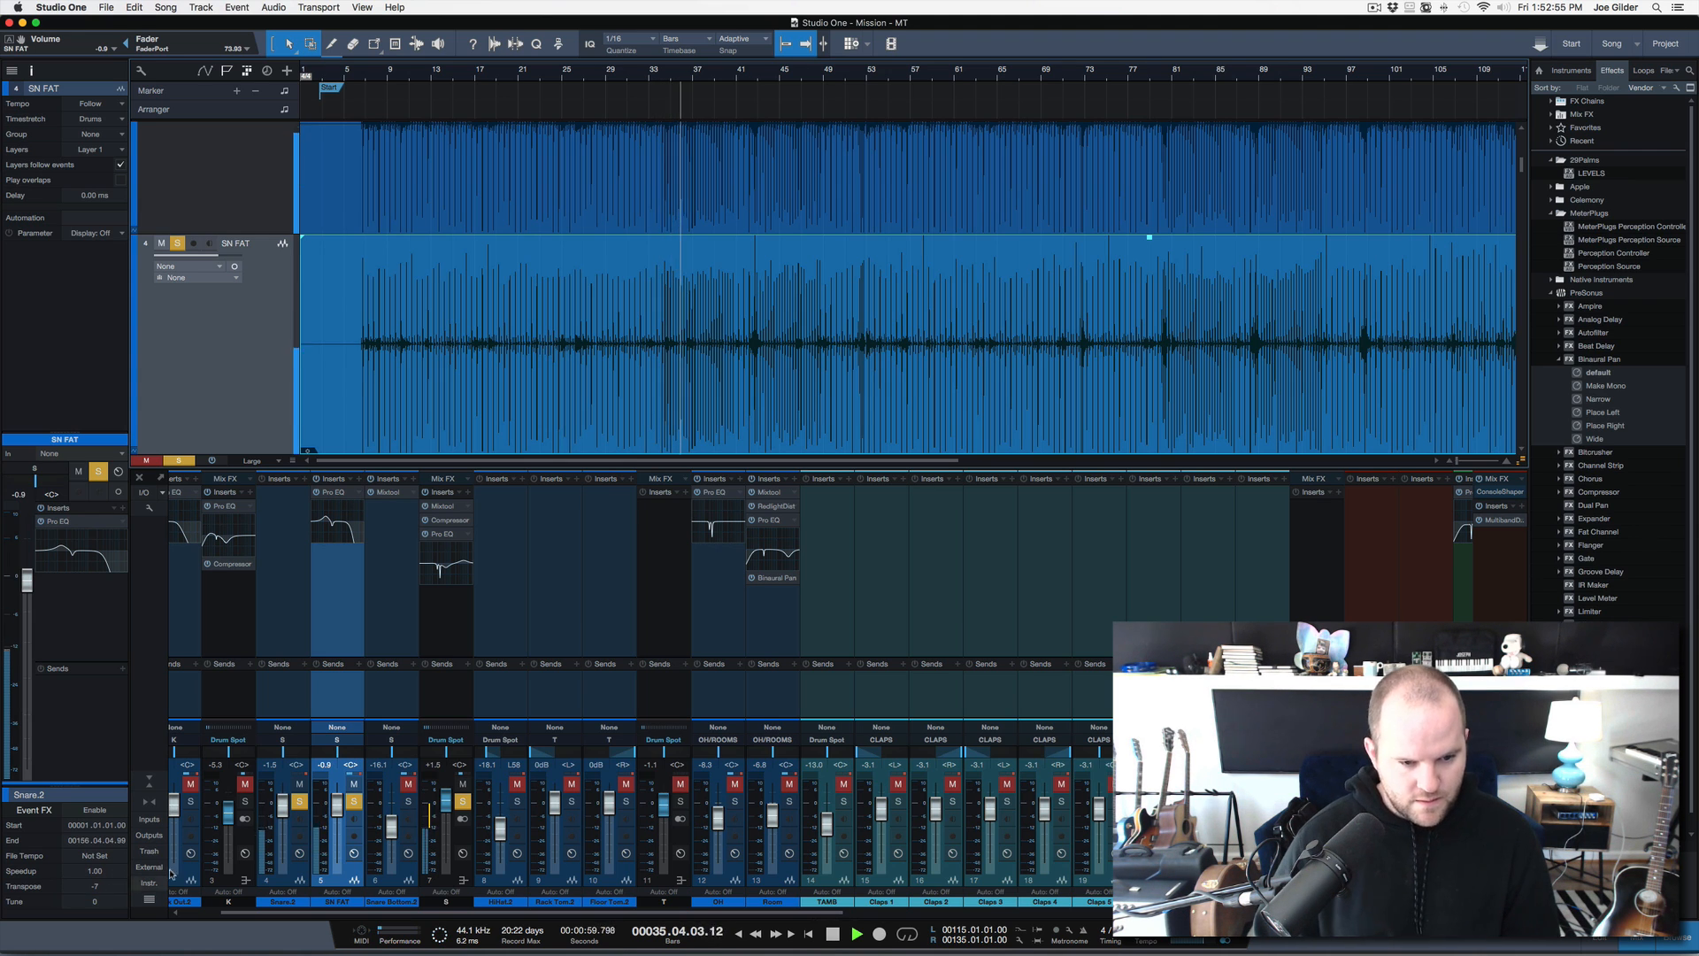
{"action": "left_click_drag", "start_coordinate": [299, 801], "coordinate": [353, 801]}
{"action": "key", "text": "space"}
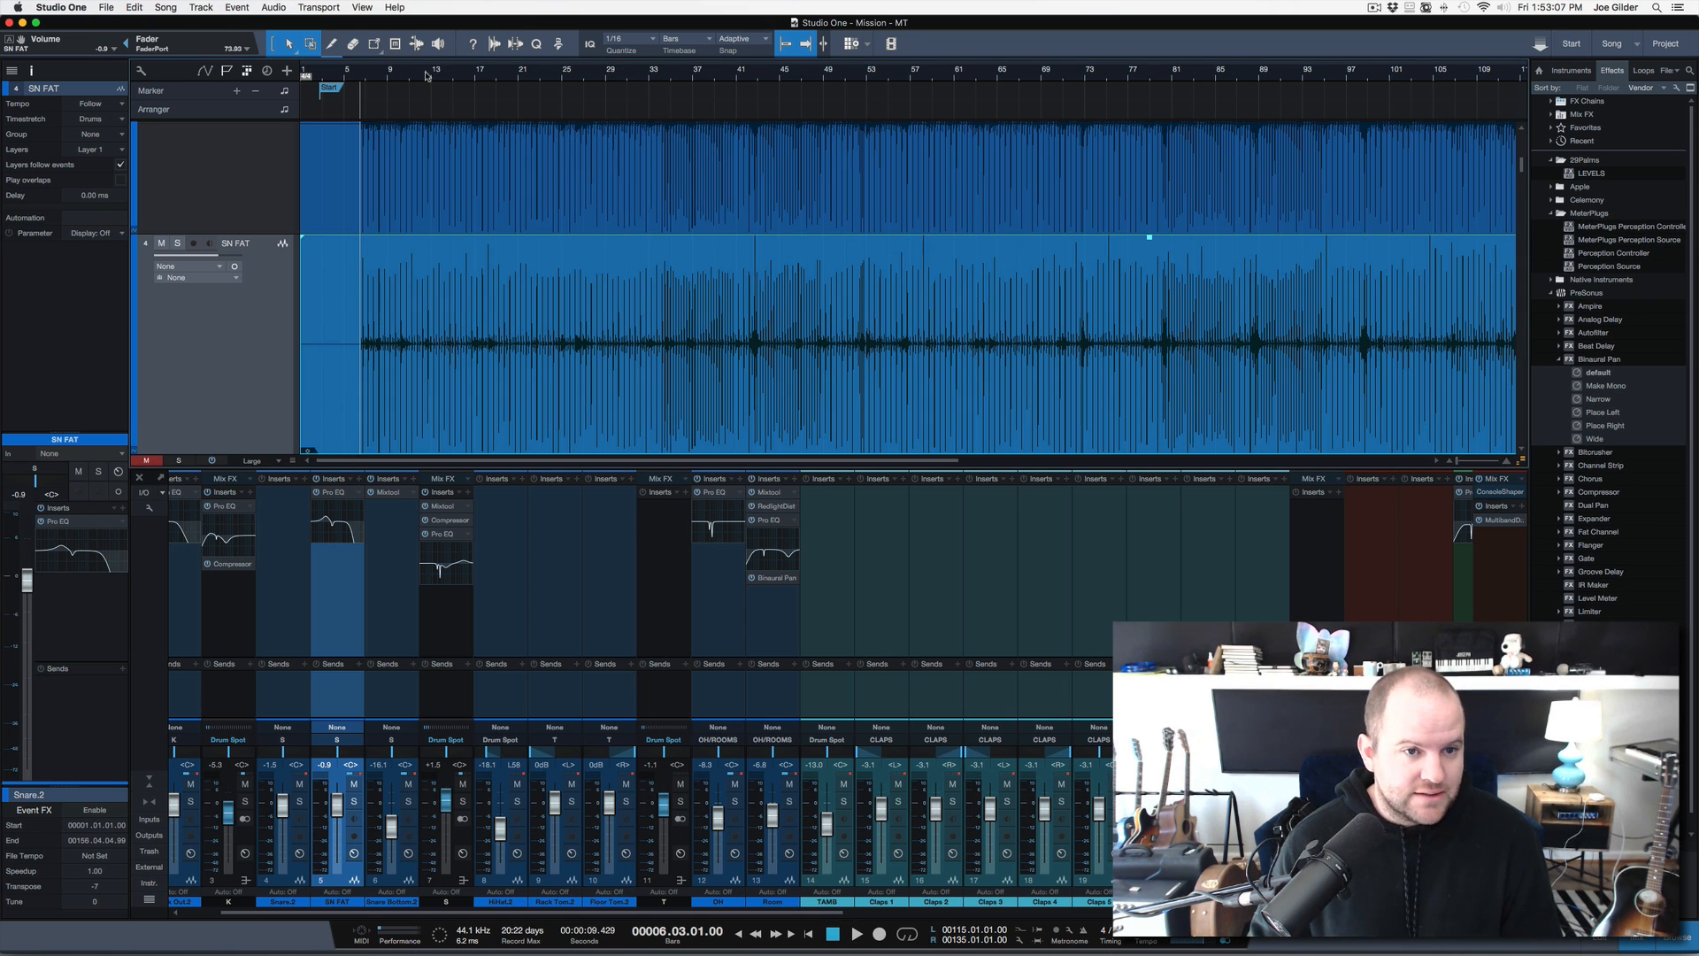
Move the playback position to bar 115 and play the full mix from there
{"action": "left_click_drag", "start_coordinate": [426, 75], "coordinate": [418, 47]}
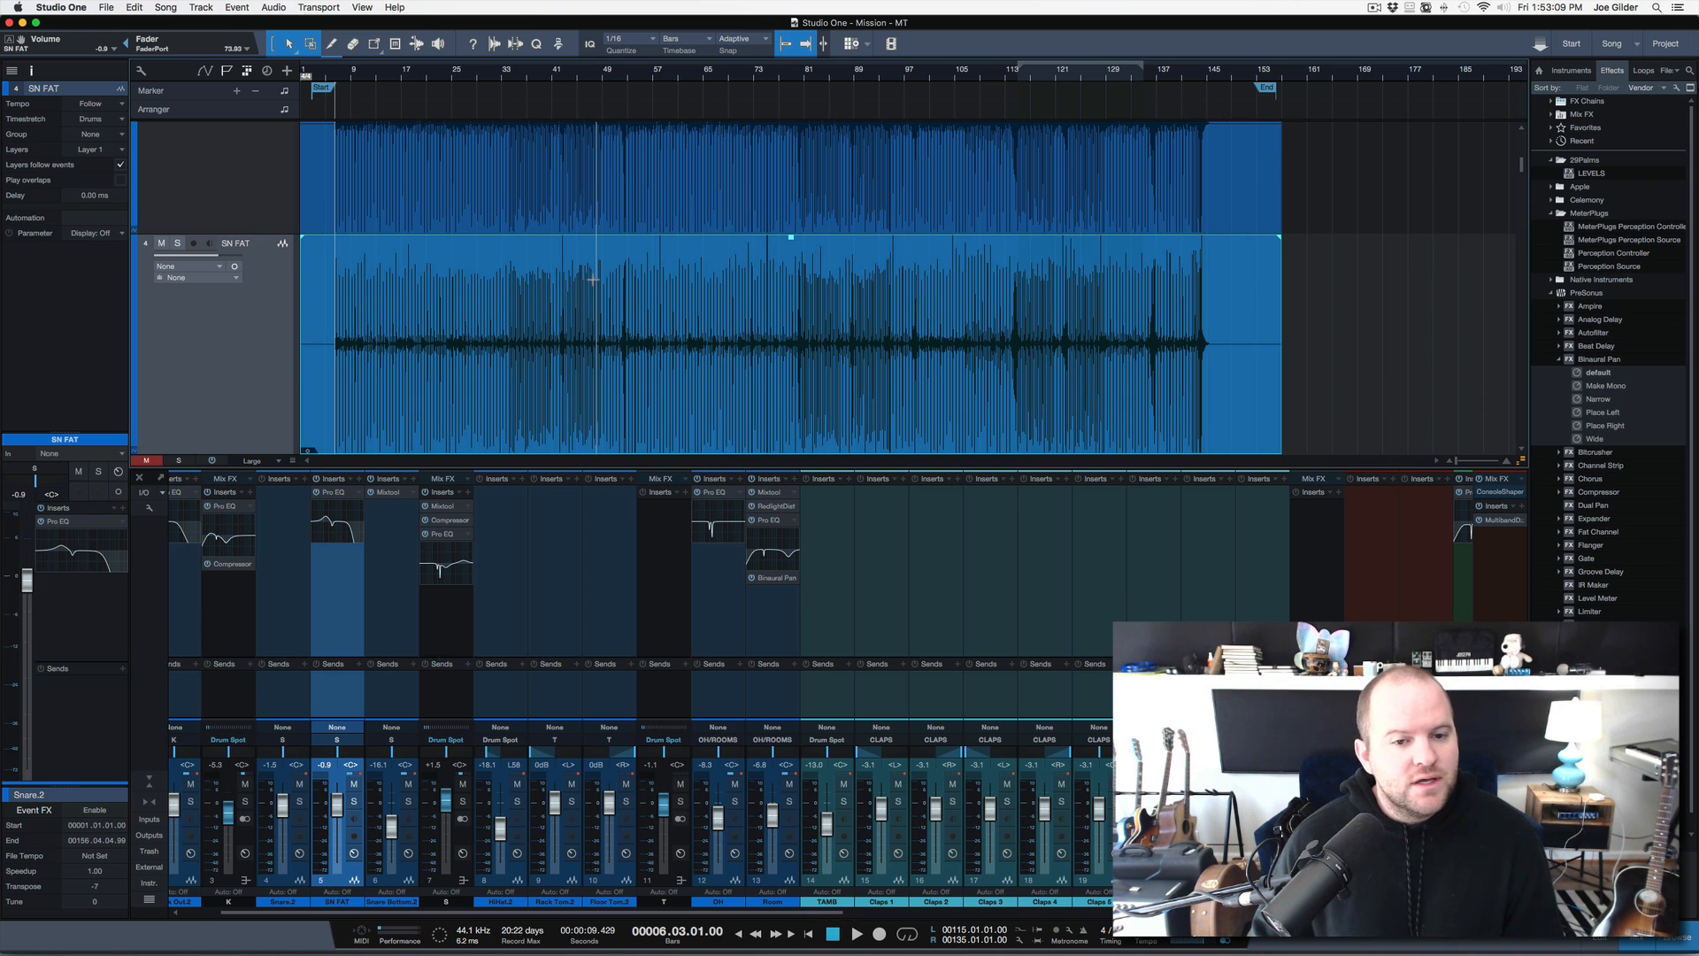
{"action": "scroll", "coordinate": [593, 280], "scroll_direction": "down", "scroll_amount": 5}
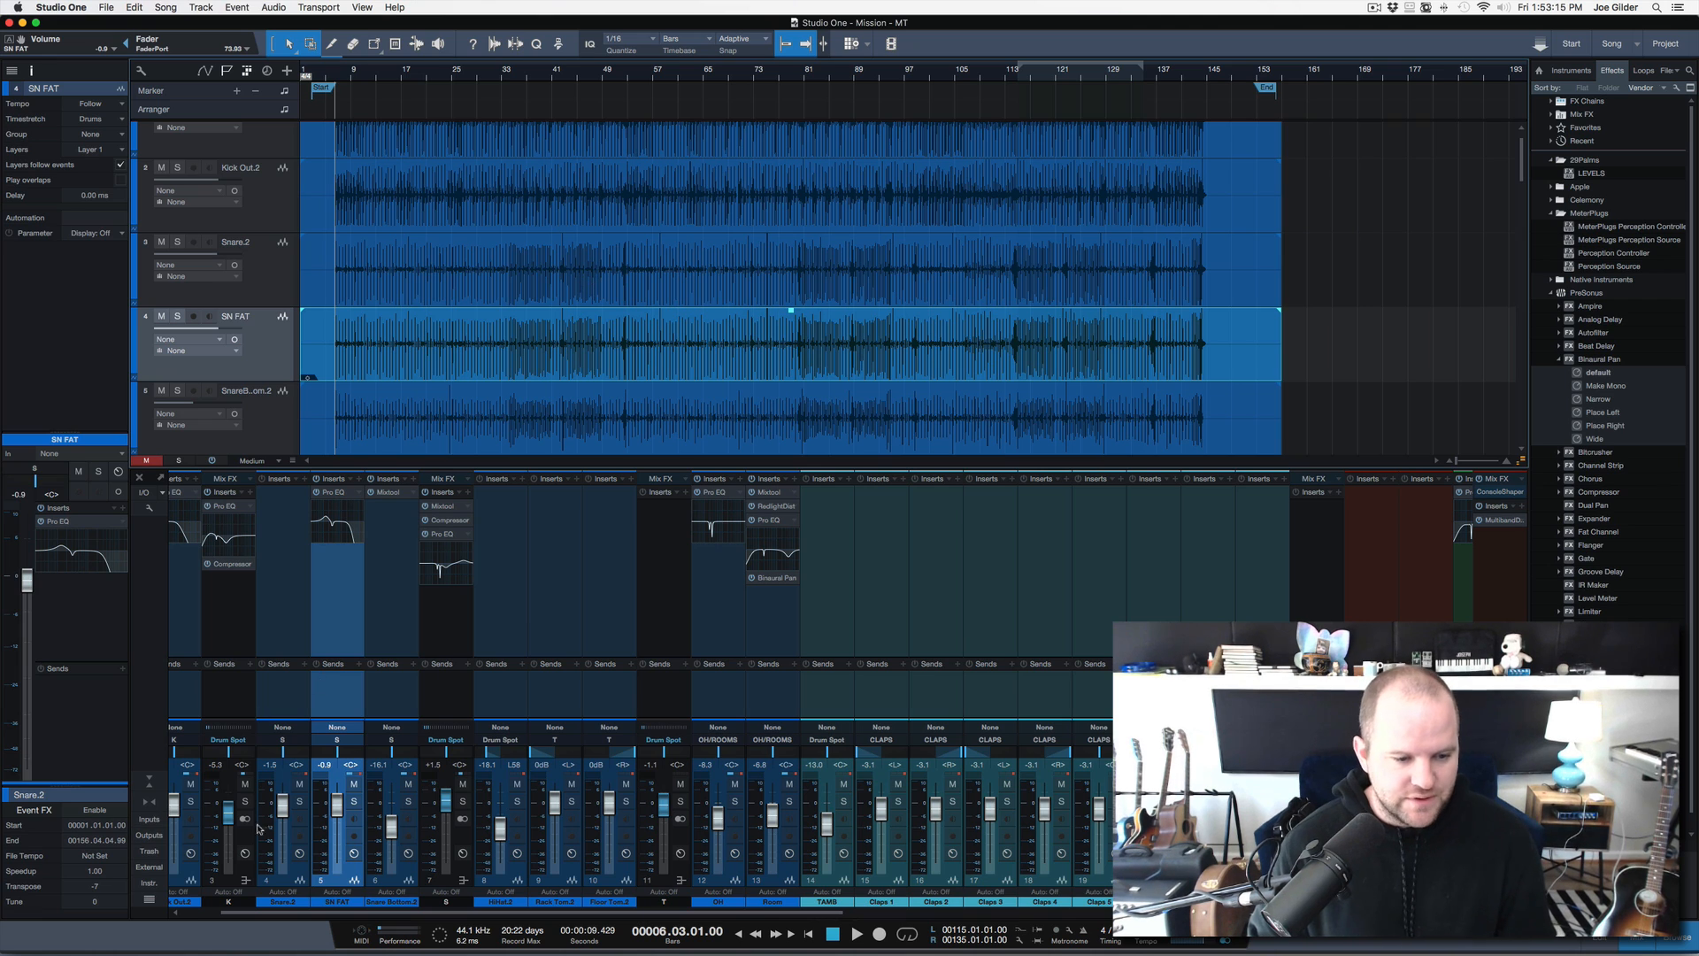
{"action": "scroll", "coordinate": [614, 647], "scroll_direction": "right", "scroll_amount": 10}
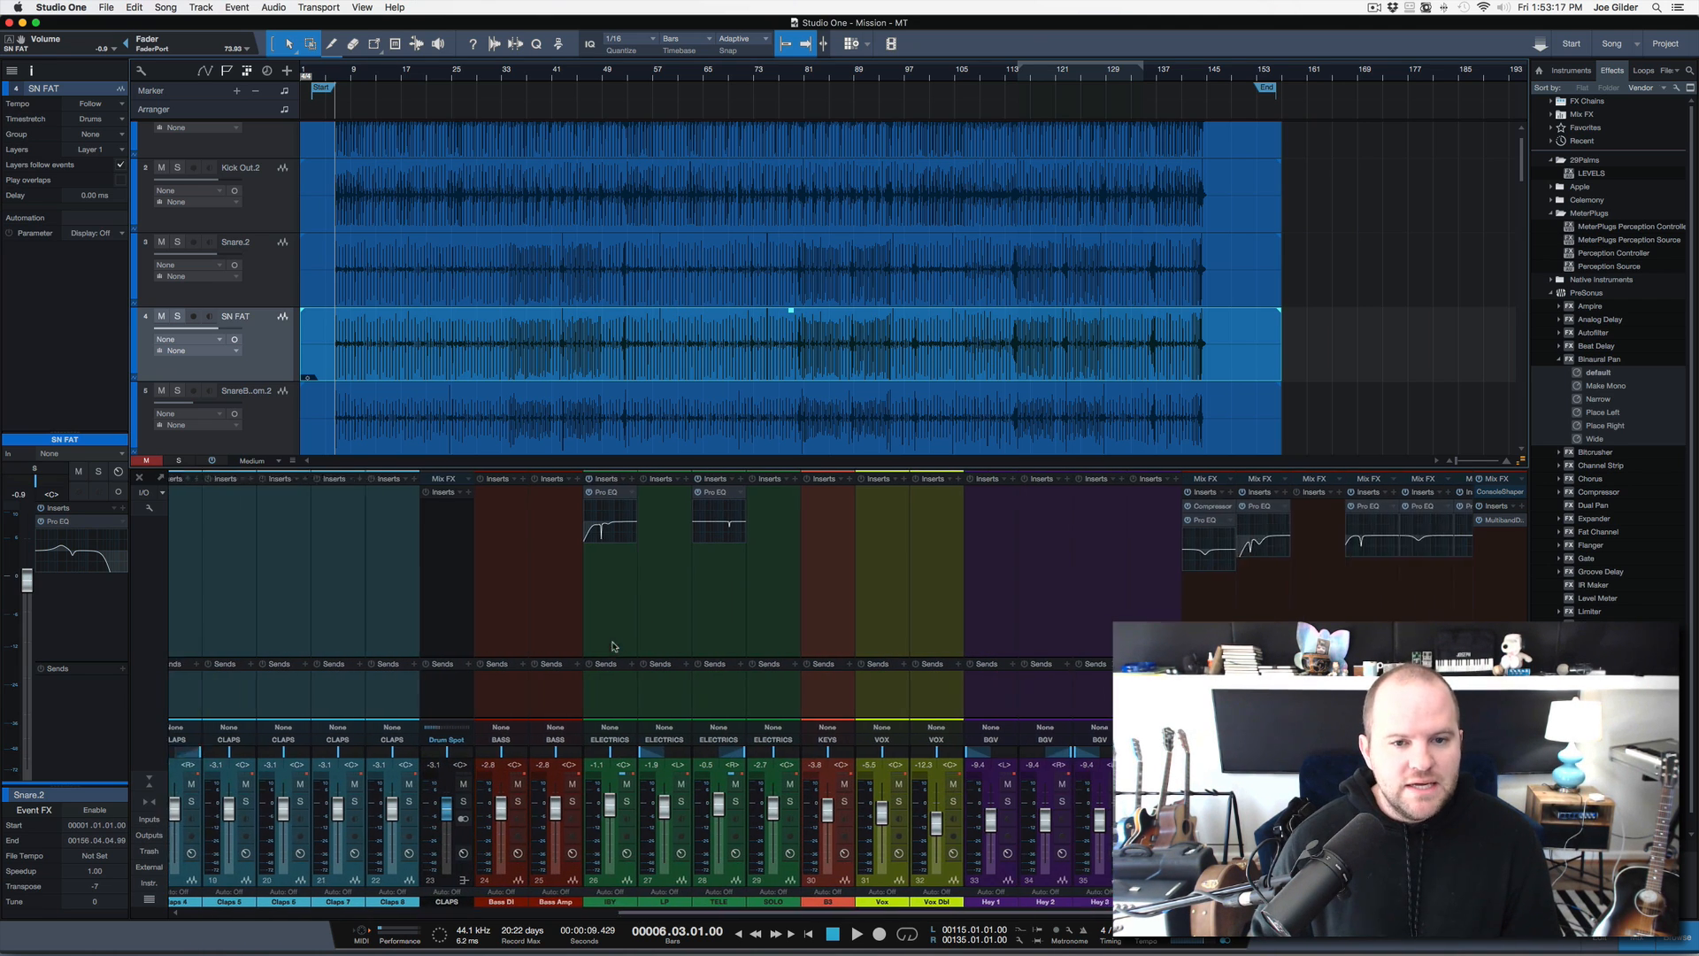
{"action": "left_click_drag", "start_coordinate": [1017, 76], "coordinate": [1023, 112]}
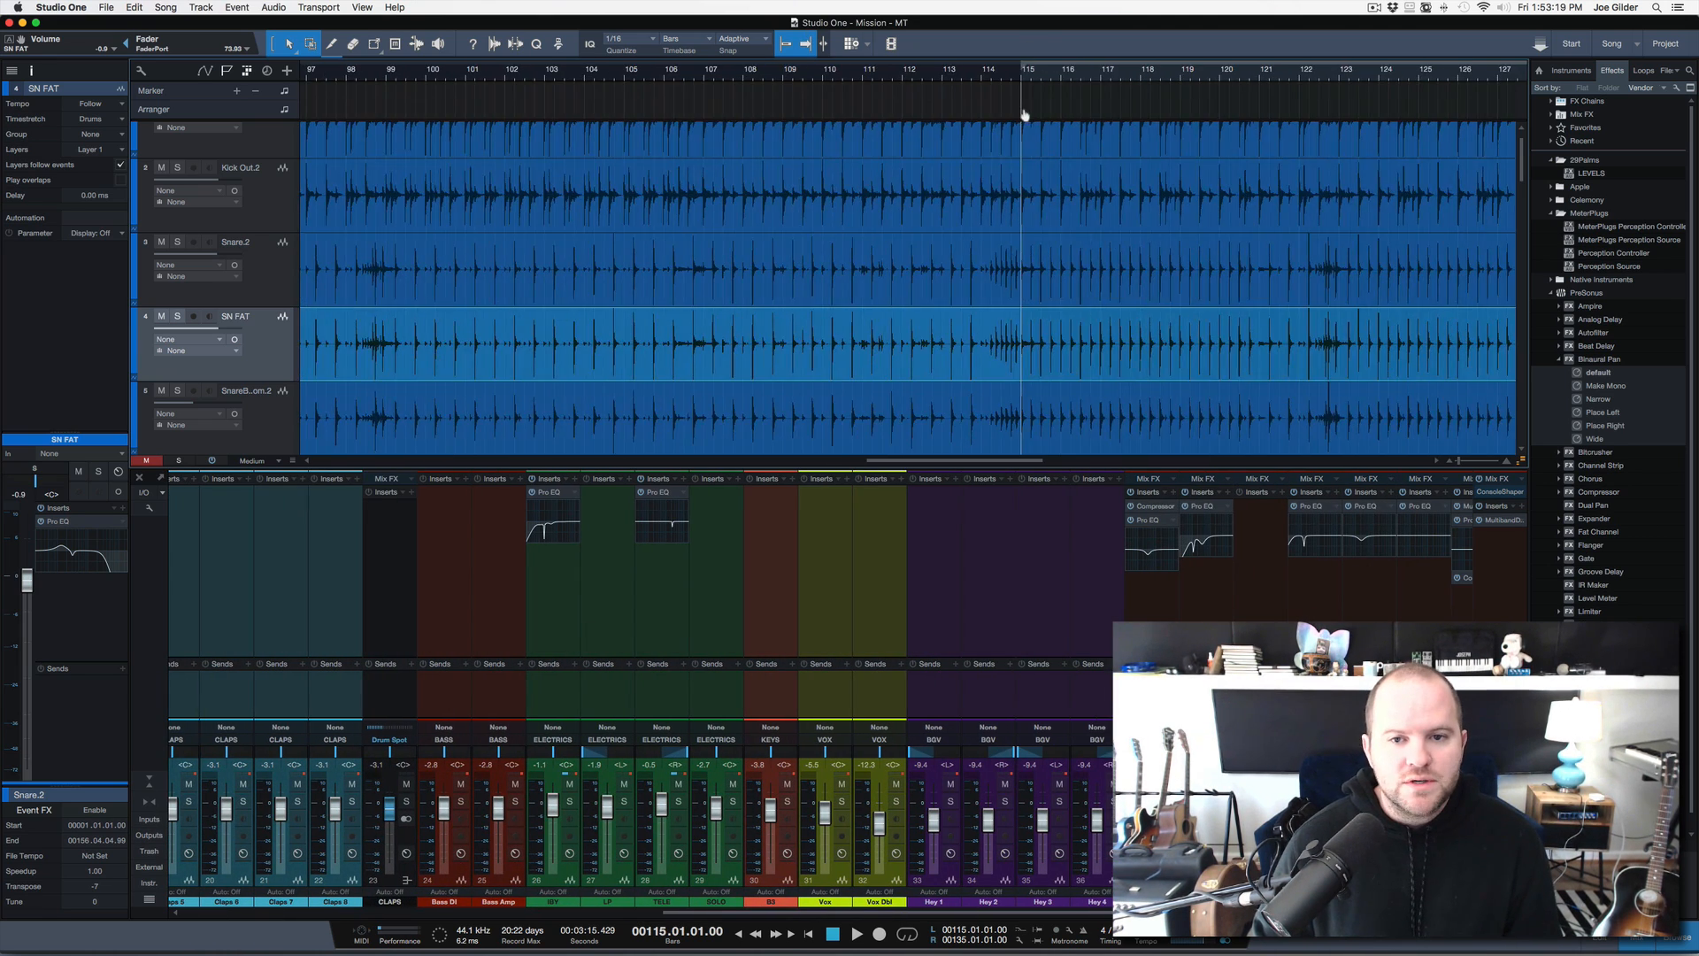
{"action": "scroll", "coordinate": [979, 166], "scroll_direction": "right", "scroll_amount": 10}
{"action": "scroll", "coordinate": [558, 225], "scroll_direction": "left", "scroll_amount": 10}
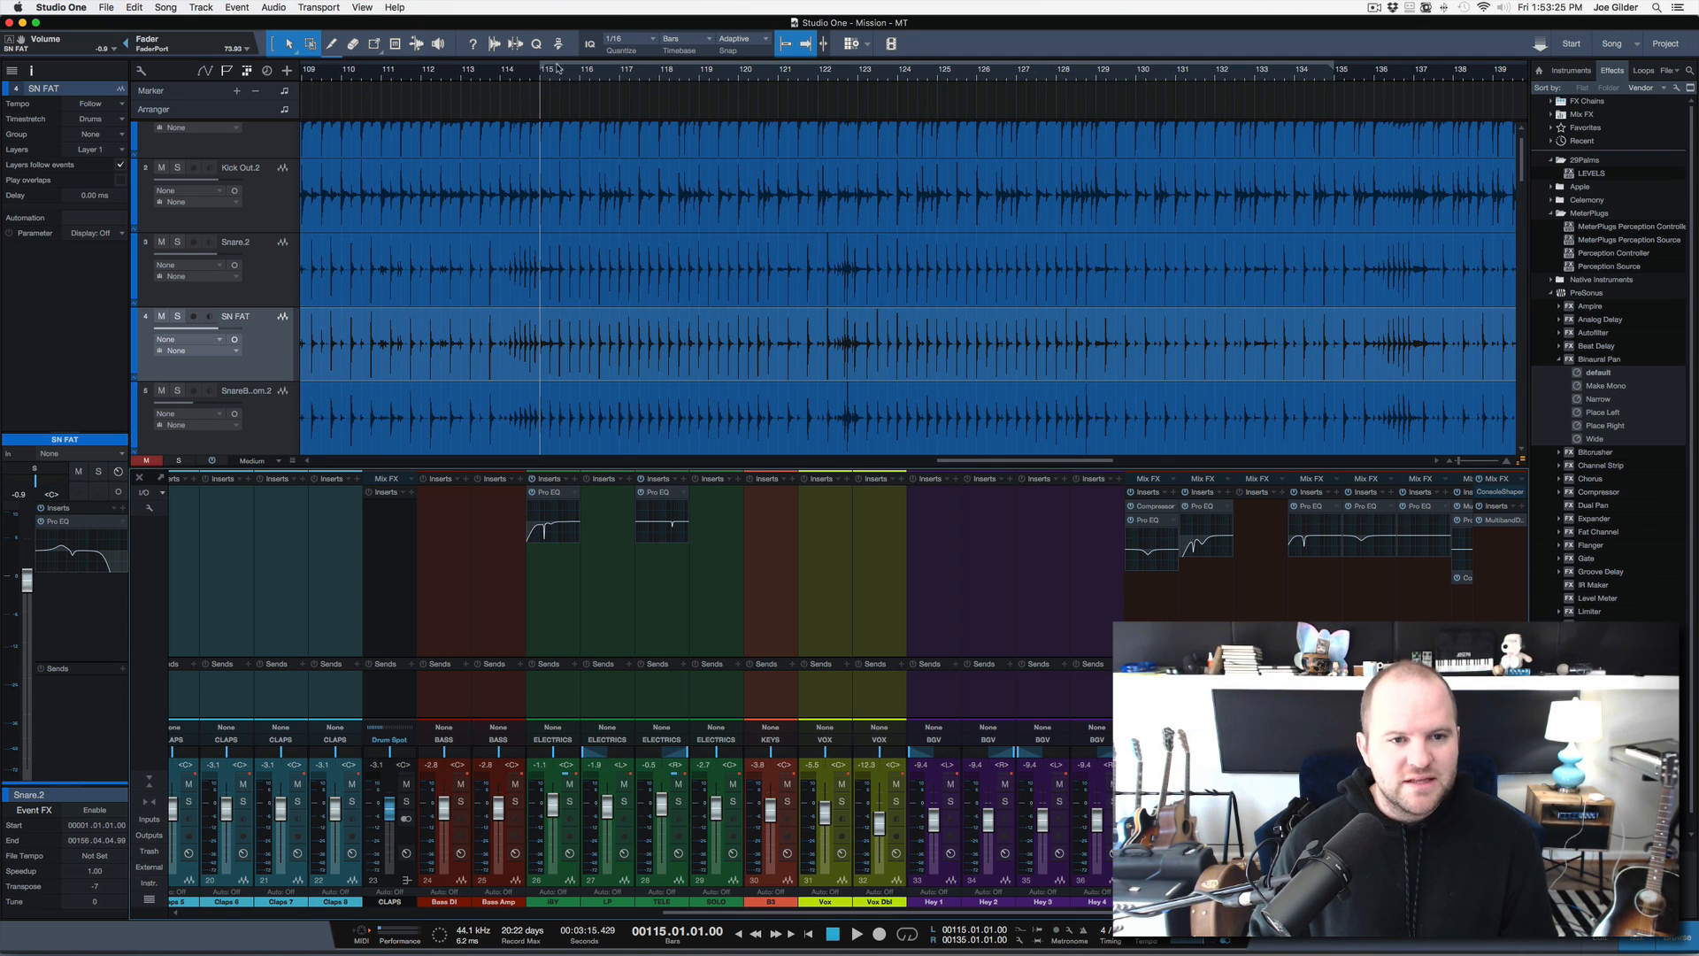
{"action": "left_click_drag", "start_coordinate": [558, 68], "coordinate": [497, 138]}
{"action": "key", "text": "space"}
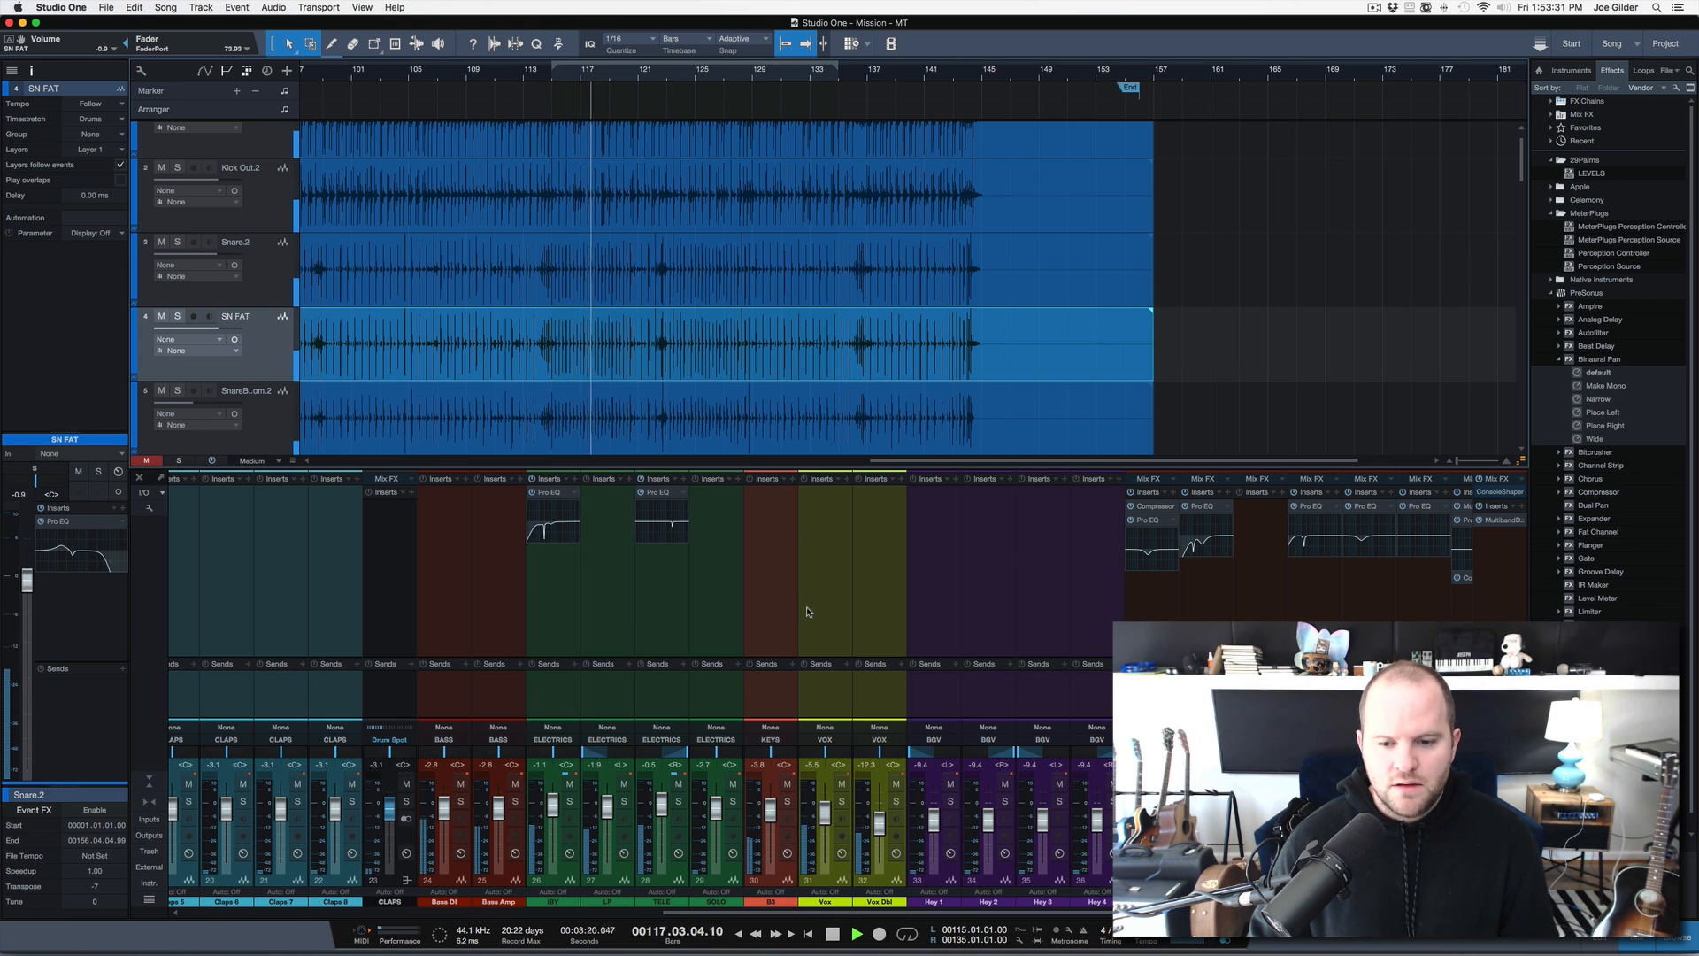
Check SN FAT's contribution to the full mix by muting and unmuting it, and soloing and unsoloing it
{"action": "scroll", "coordinate": [450, 788], "scroll_direction": "left", "scroll_amount": 15}
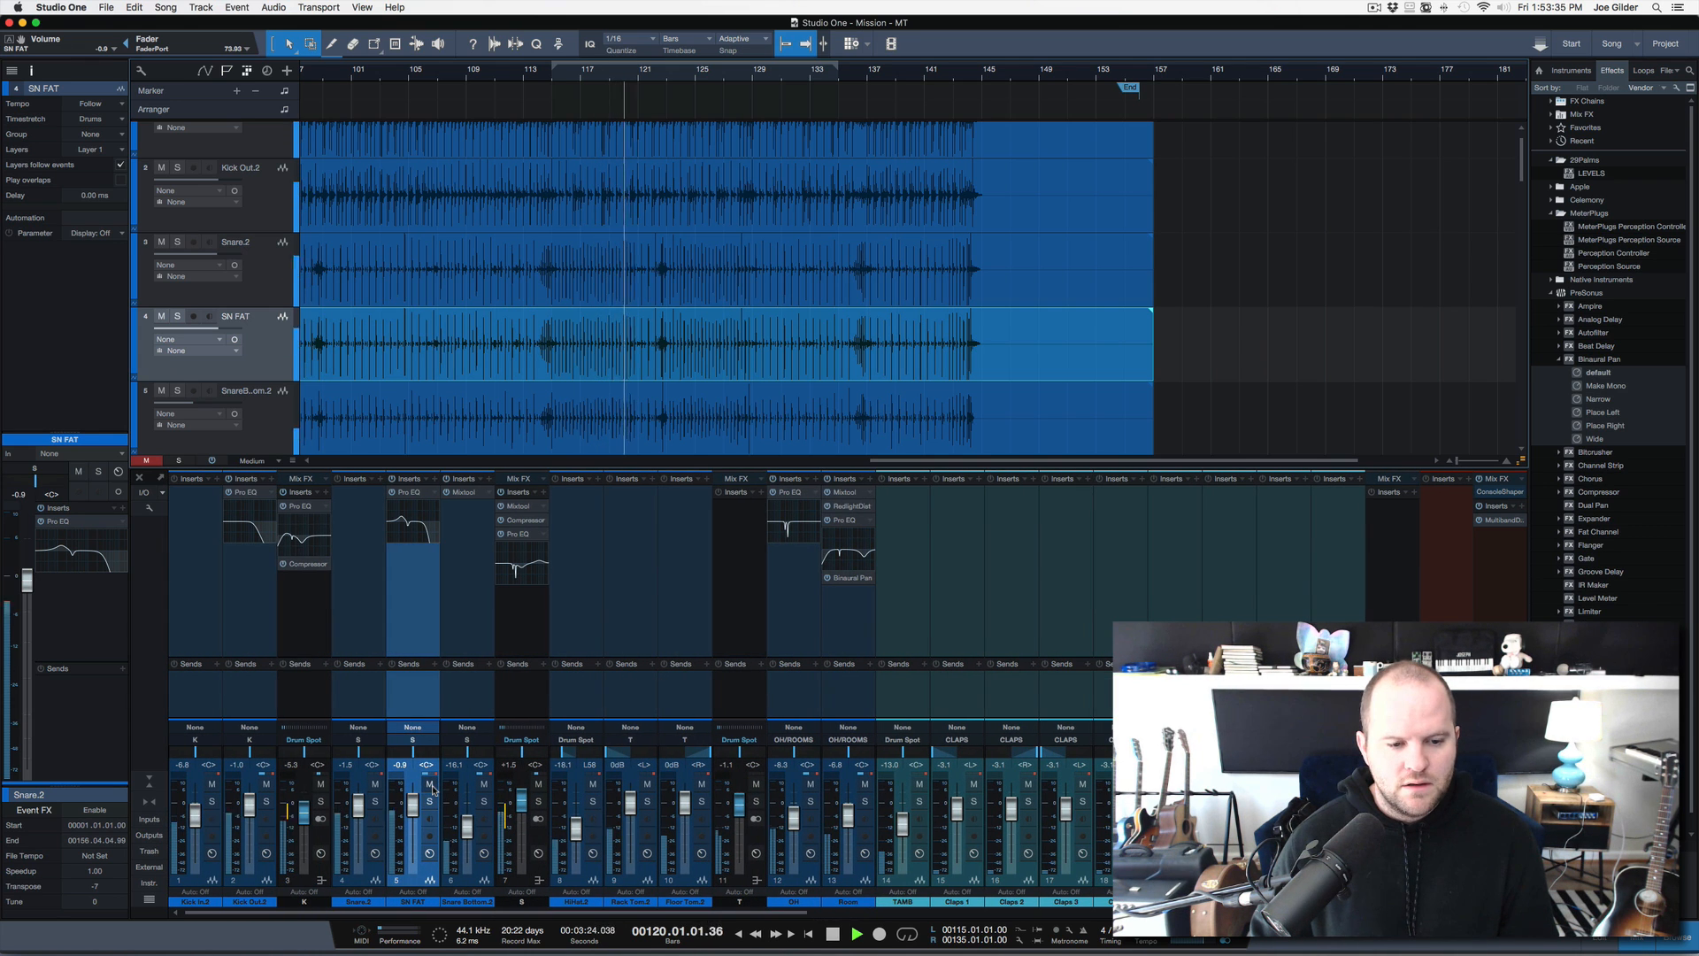
{"action": "left_click", "coordinate": [431, 785]}
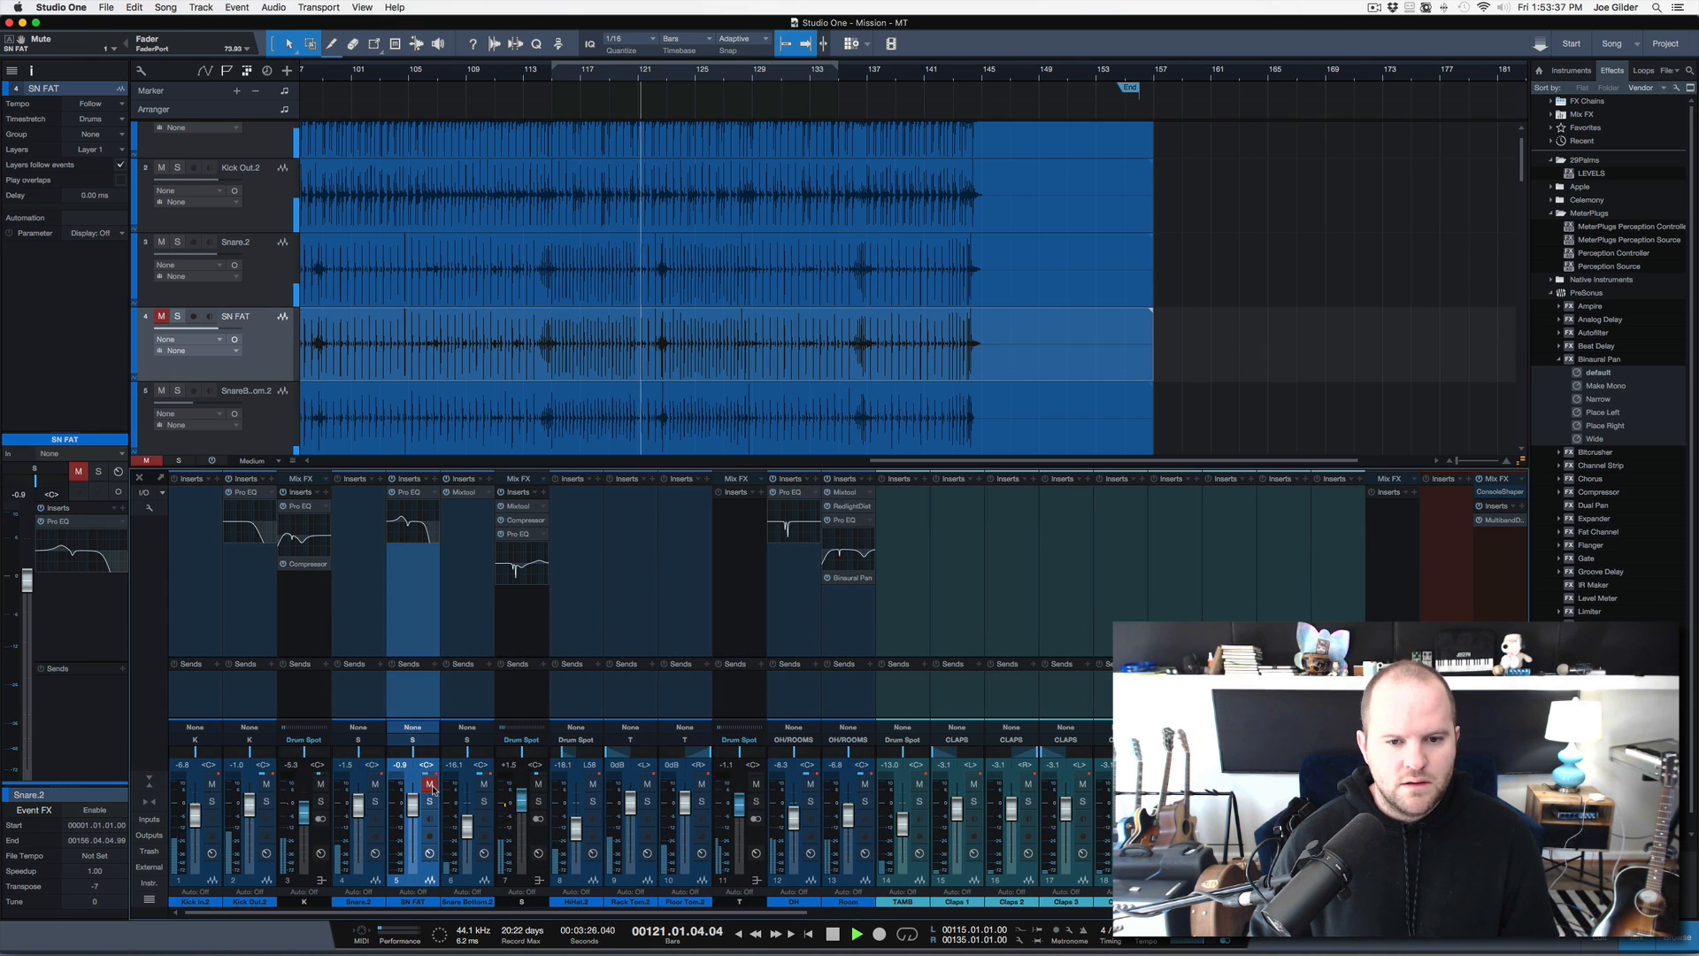
{"action": "left_click", "coordinate": [431, 785]}
{"action": "left_click", "coordinate": [430, 801]}
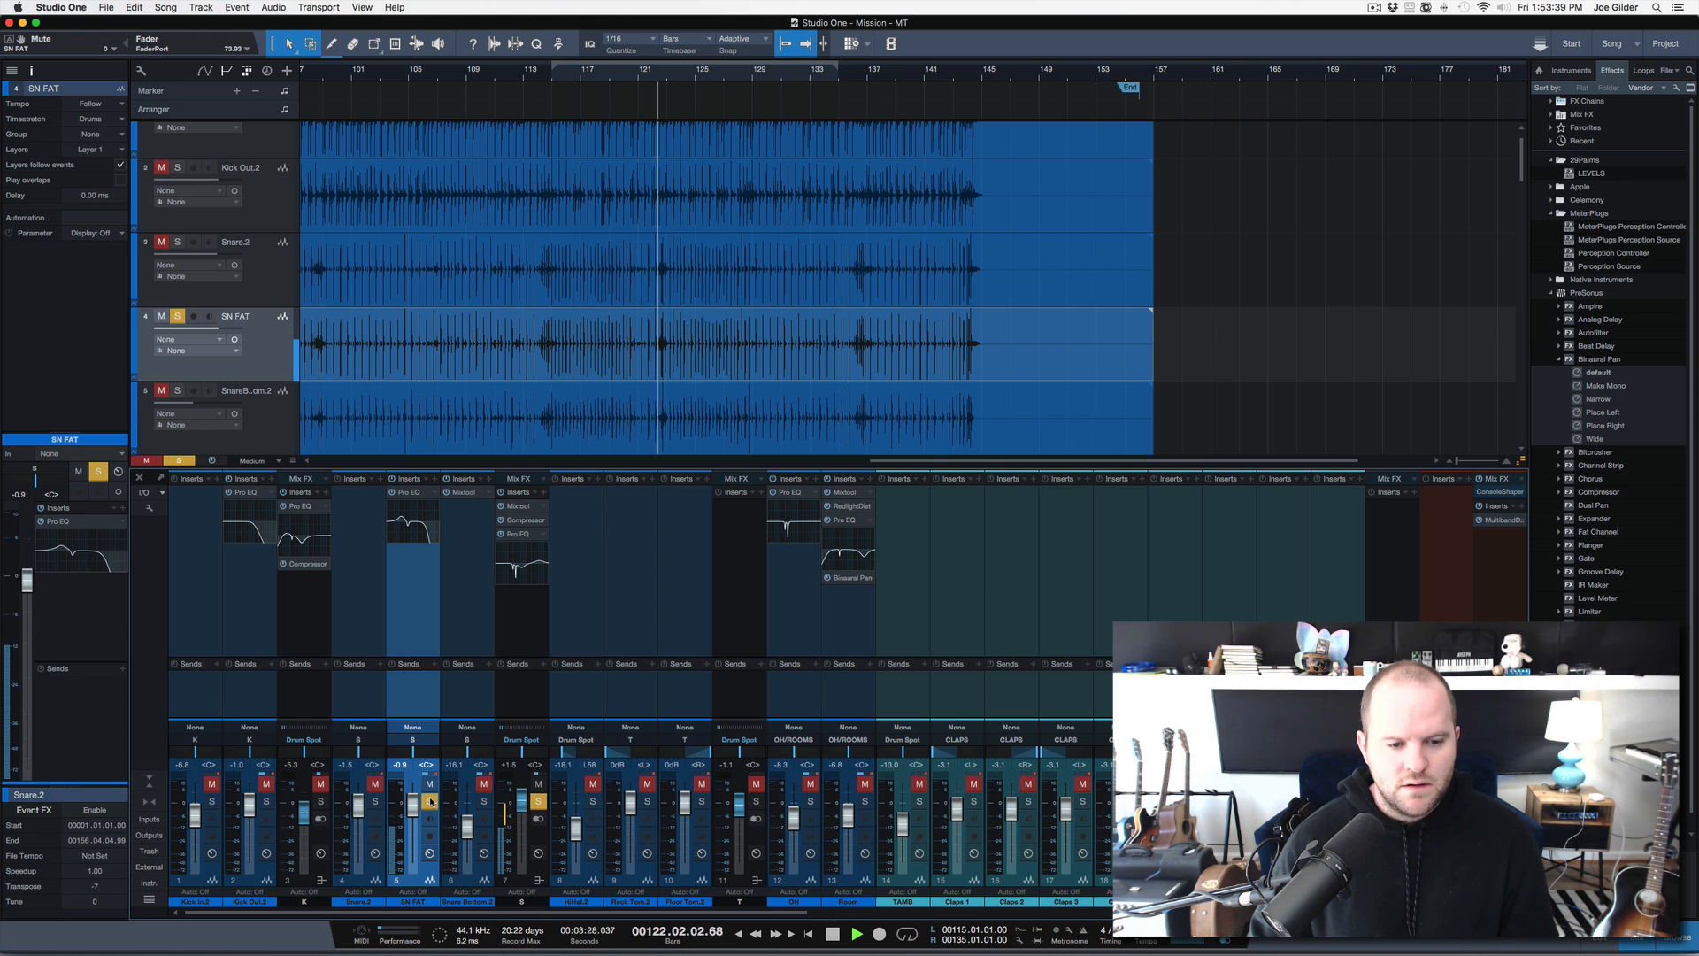
{"action": "left_click", "coordinate": [430, 802]}
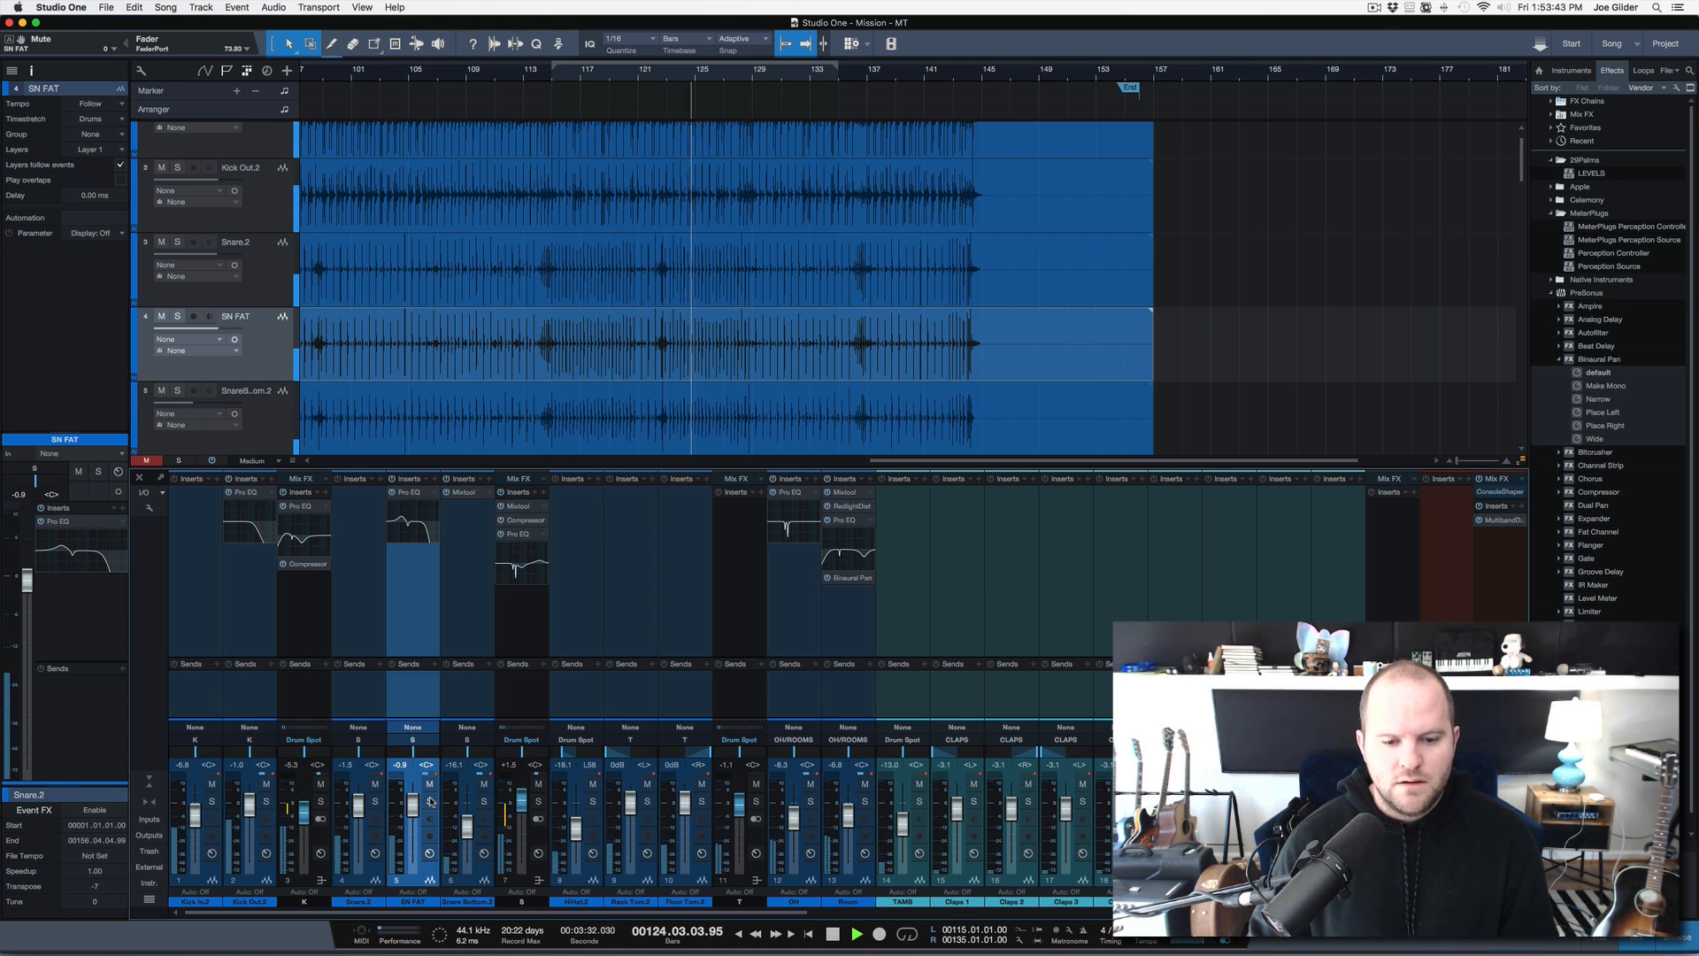
Set the Drum Spot bus level to +1.1 dB while the full mix plays, and stop playback
{"action": "left_click", "coordinate": [846, 632]}
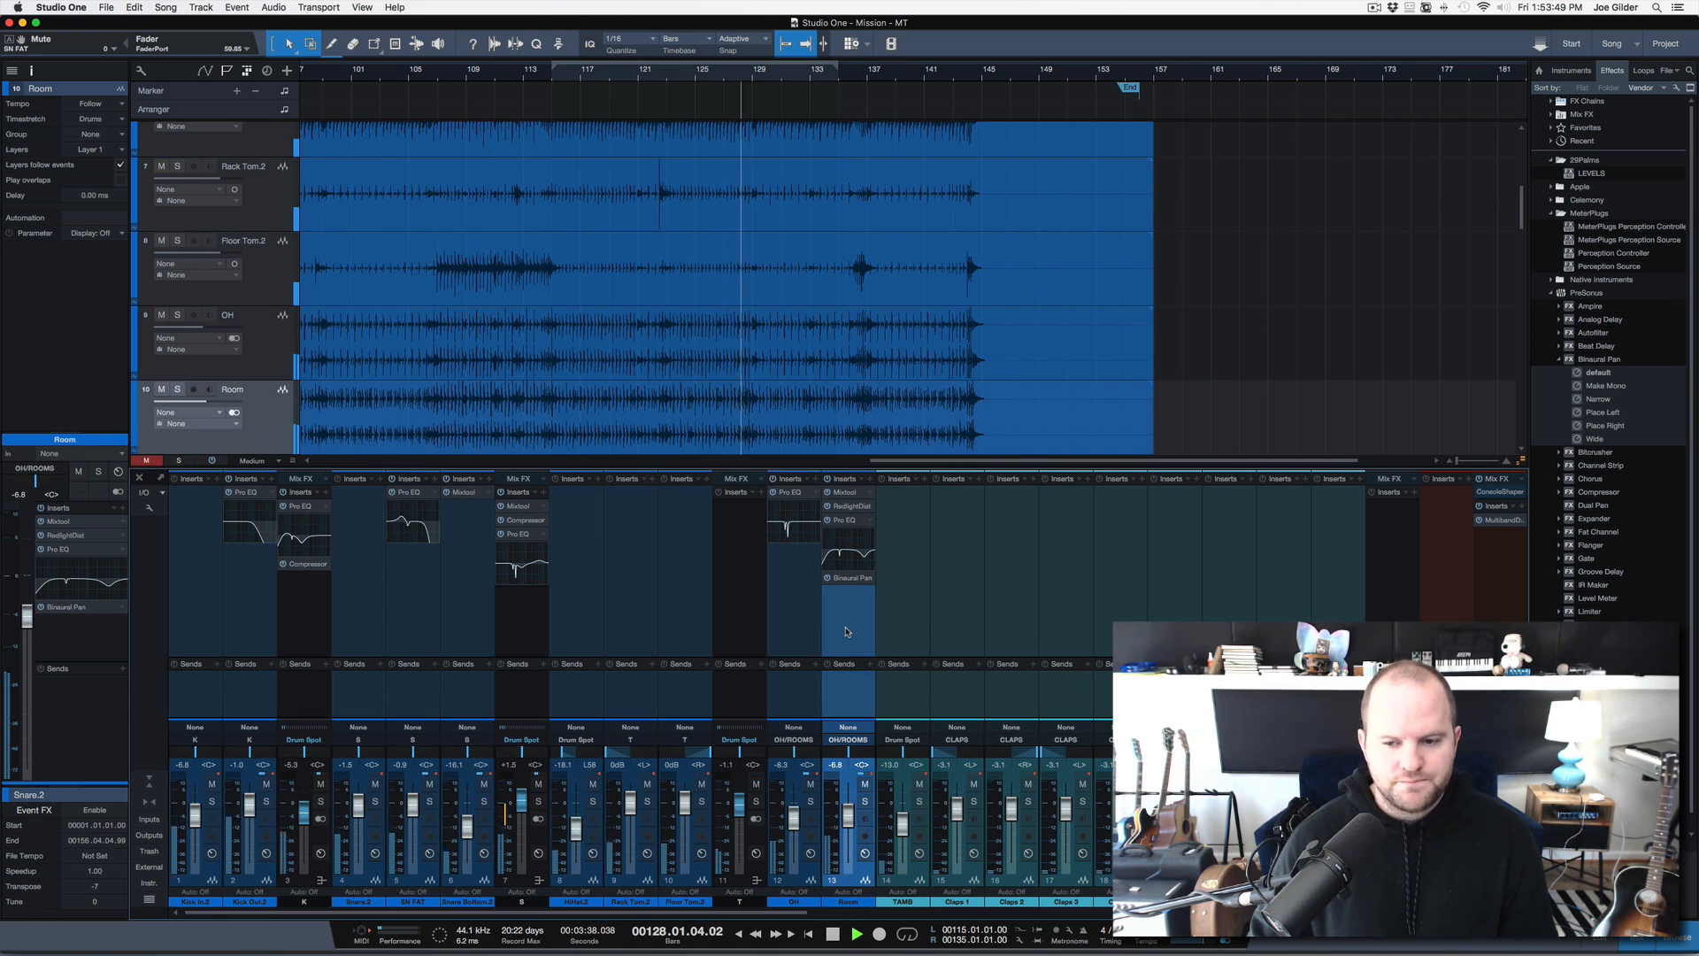
{"action": "scroll", "coordinate": [868, 636], "scroll_direction": "right", "scroll_amount": 4}
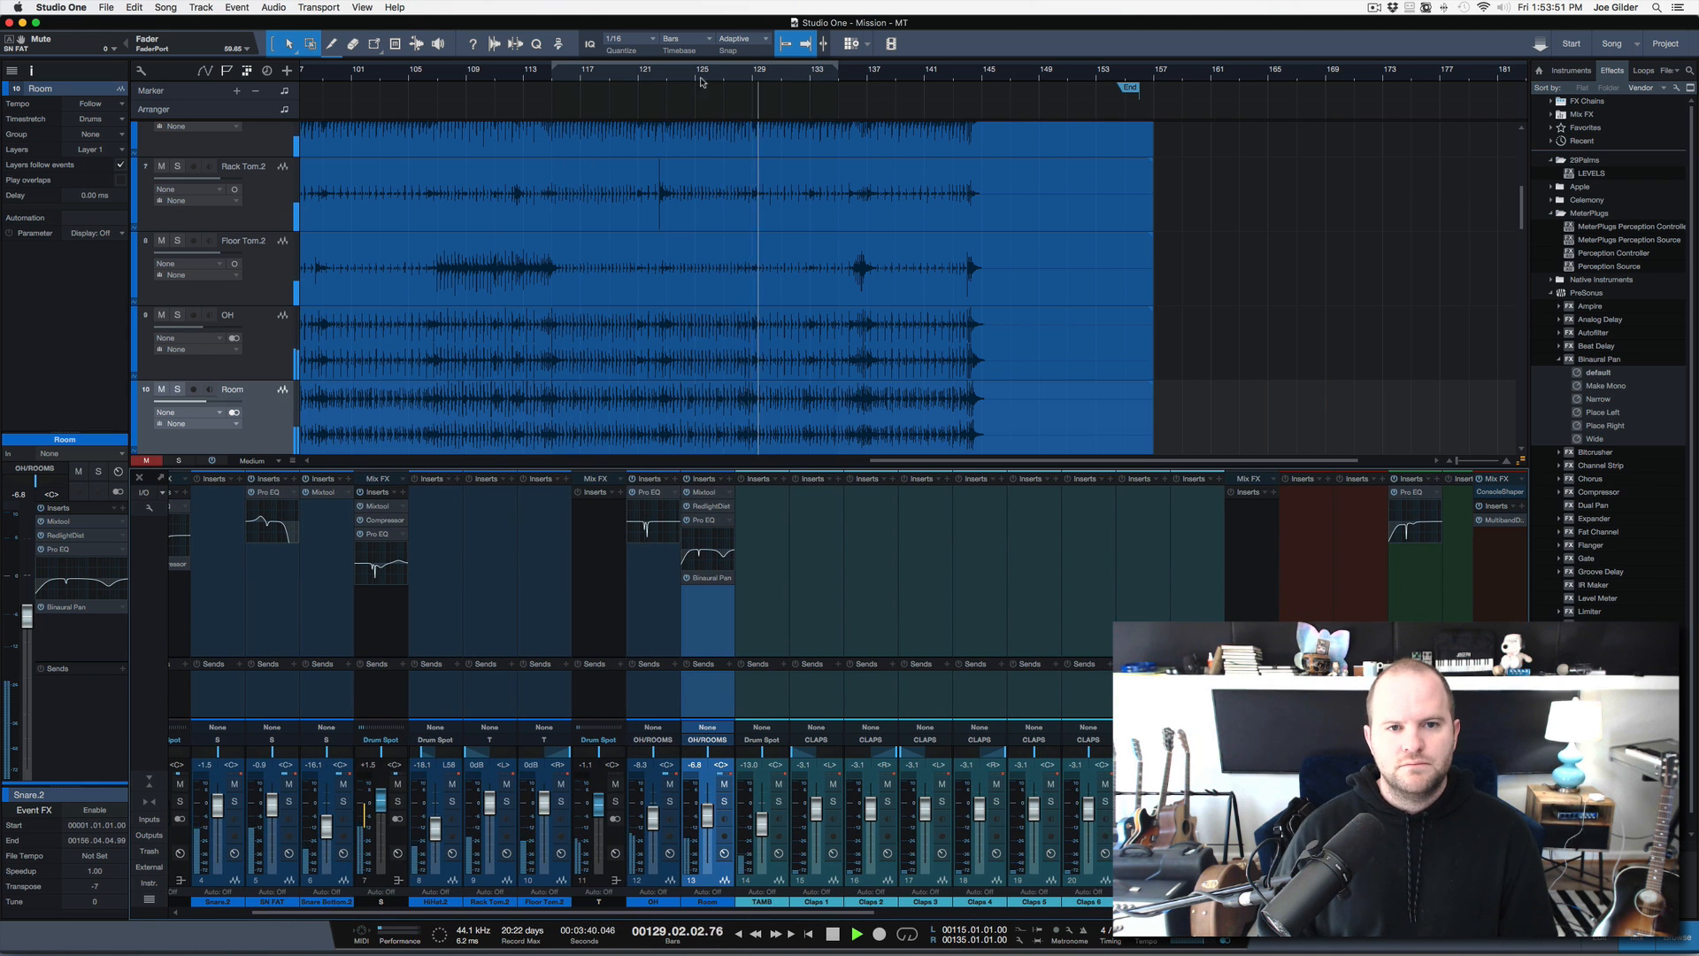
{"action": "left_click_drag", "start_coordinate": [617, 72], "coordinate": [607, 28]}
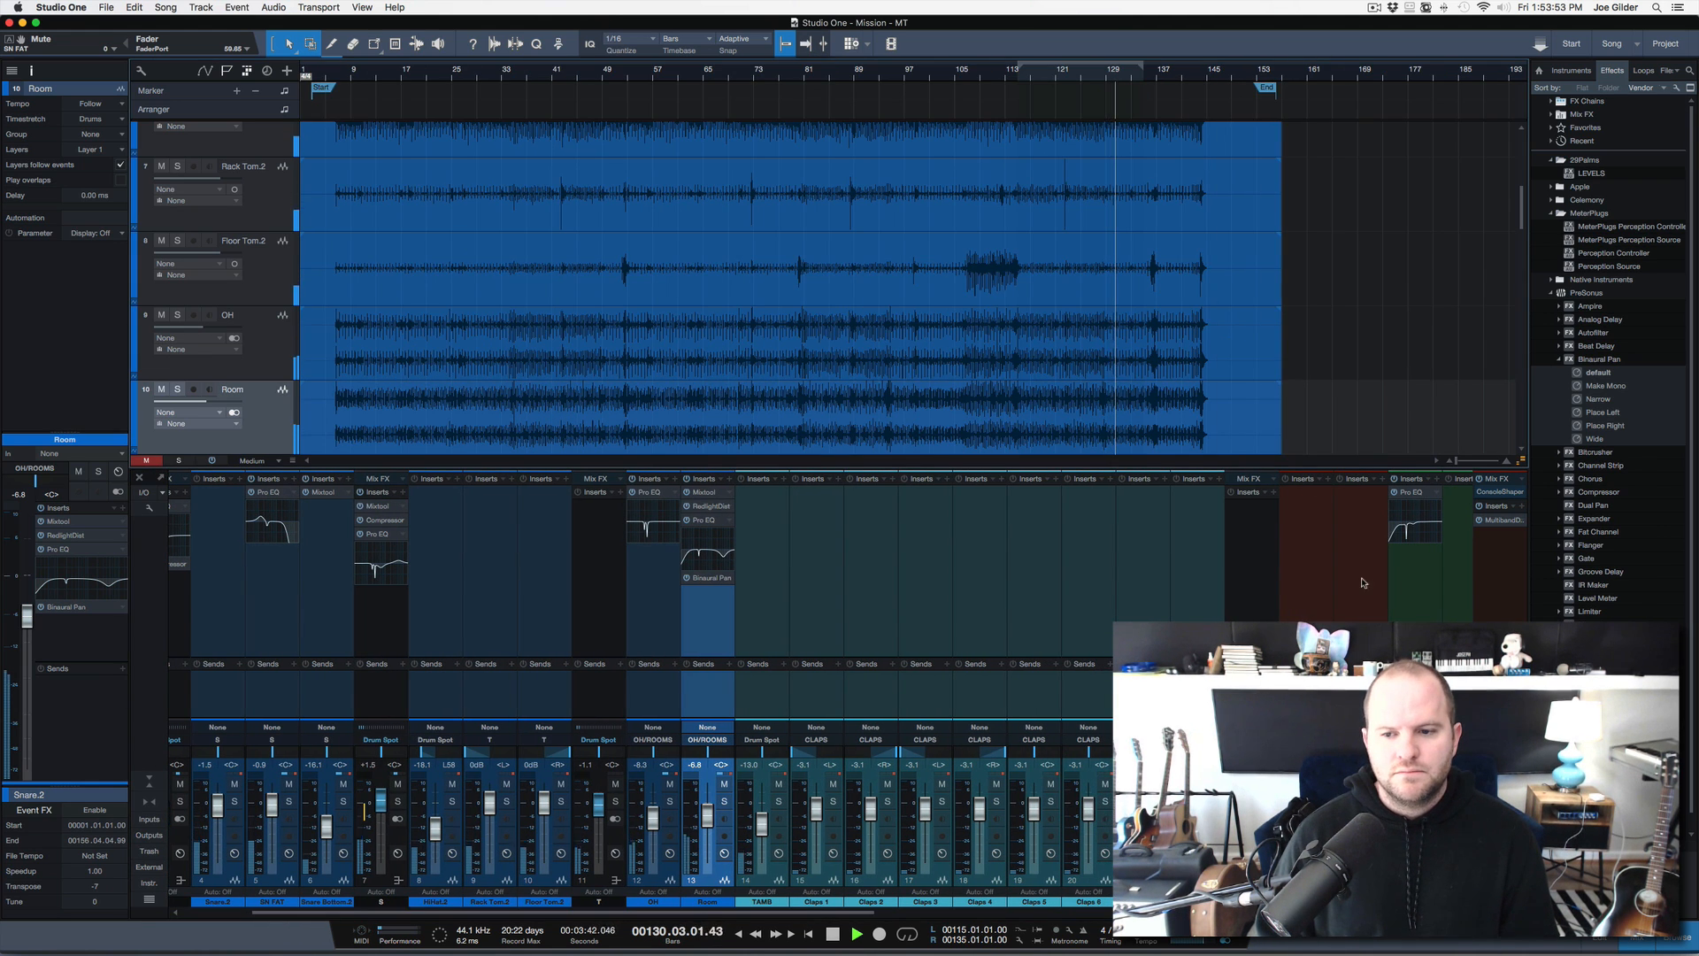
{"action": "scroll", "coordinate": [1365, 584], "scroll_direction": "right", "scroll_amount": 10}
{"action": "scroll", "coordinate": [1066, 695], "scroll_direction": "right", "scroll_amount": 10}
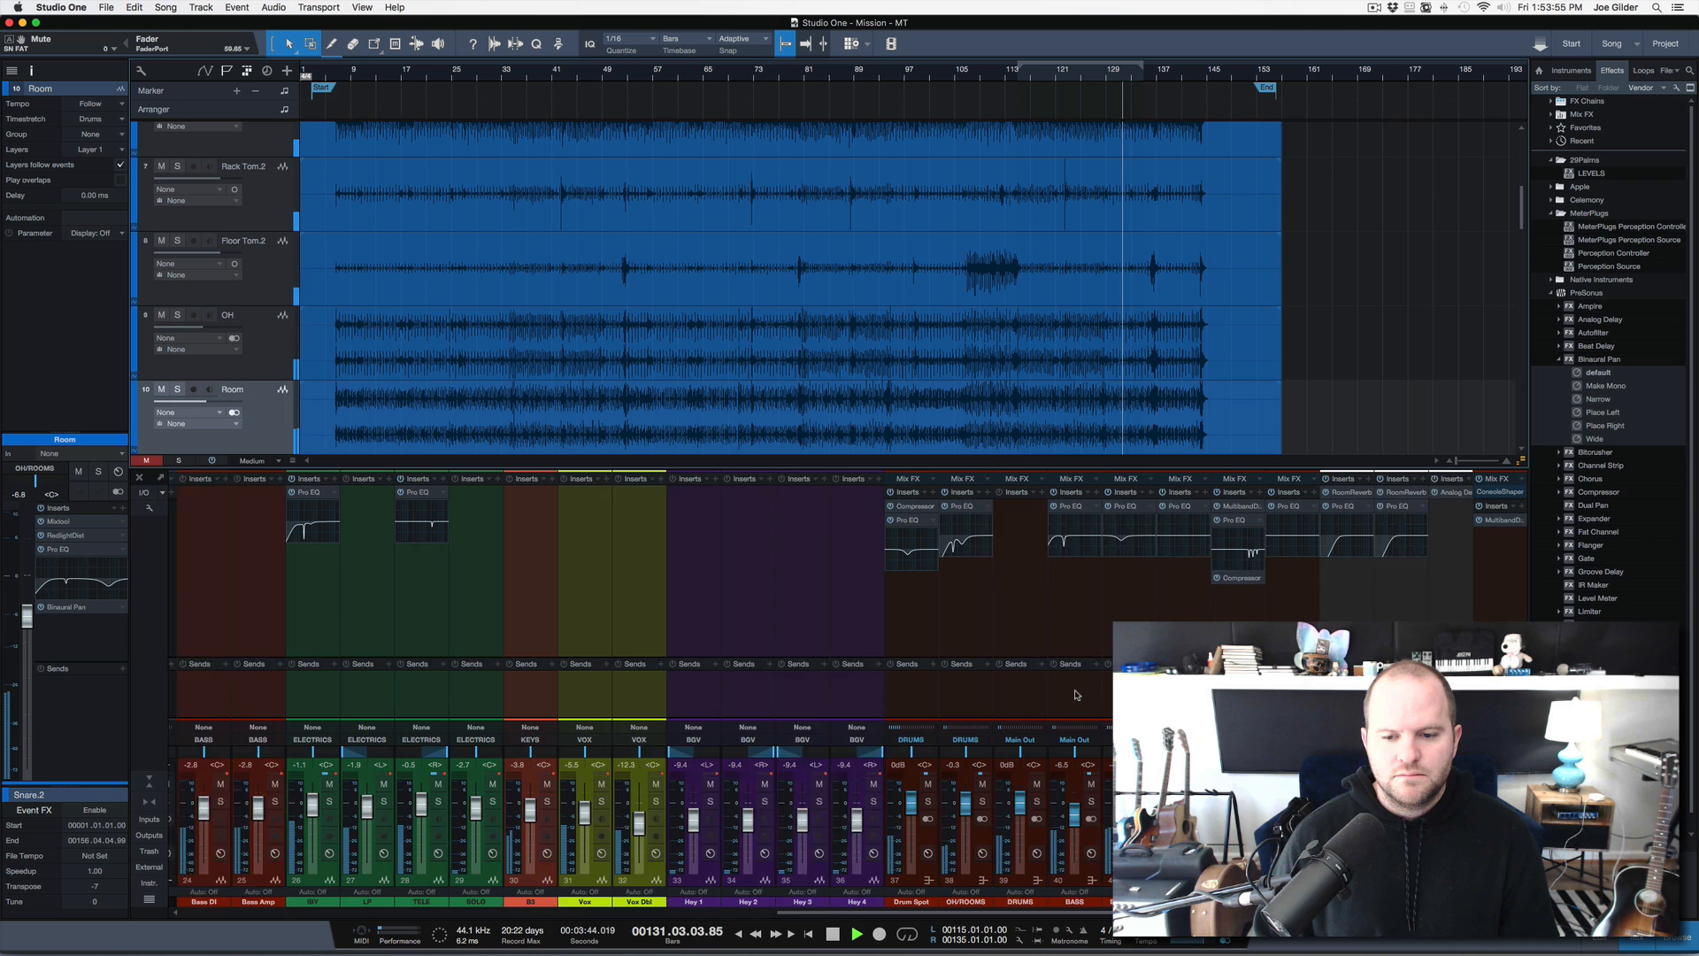
{"action": "left_click", "coordinate": [800, 708]}
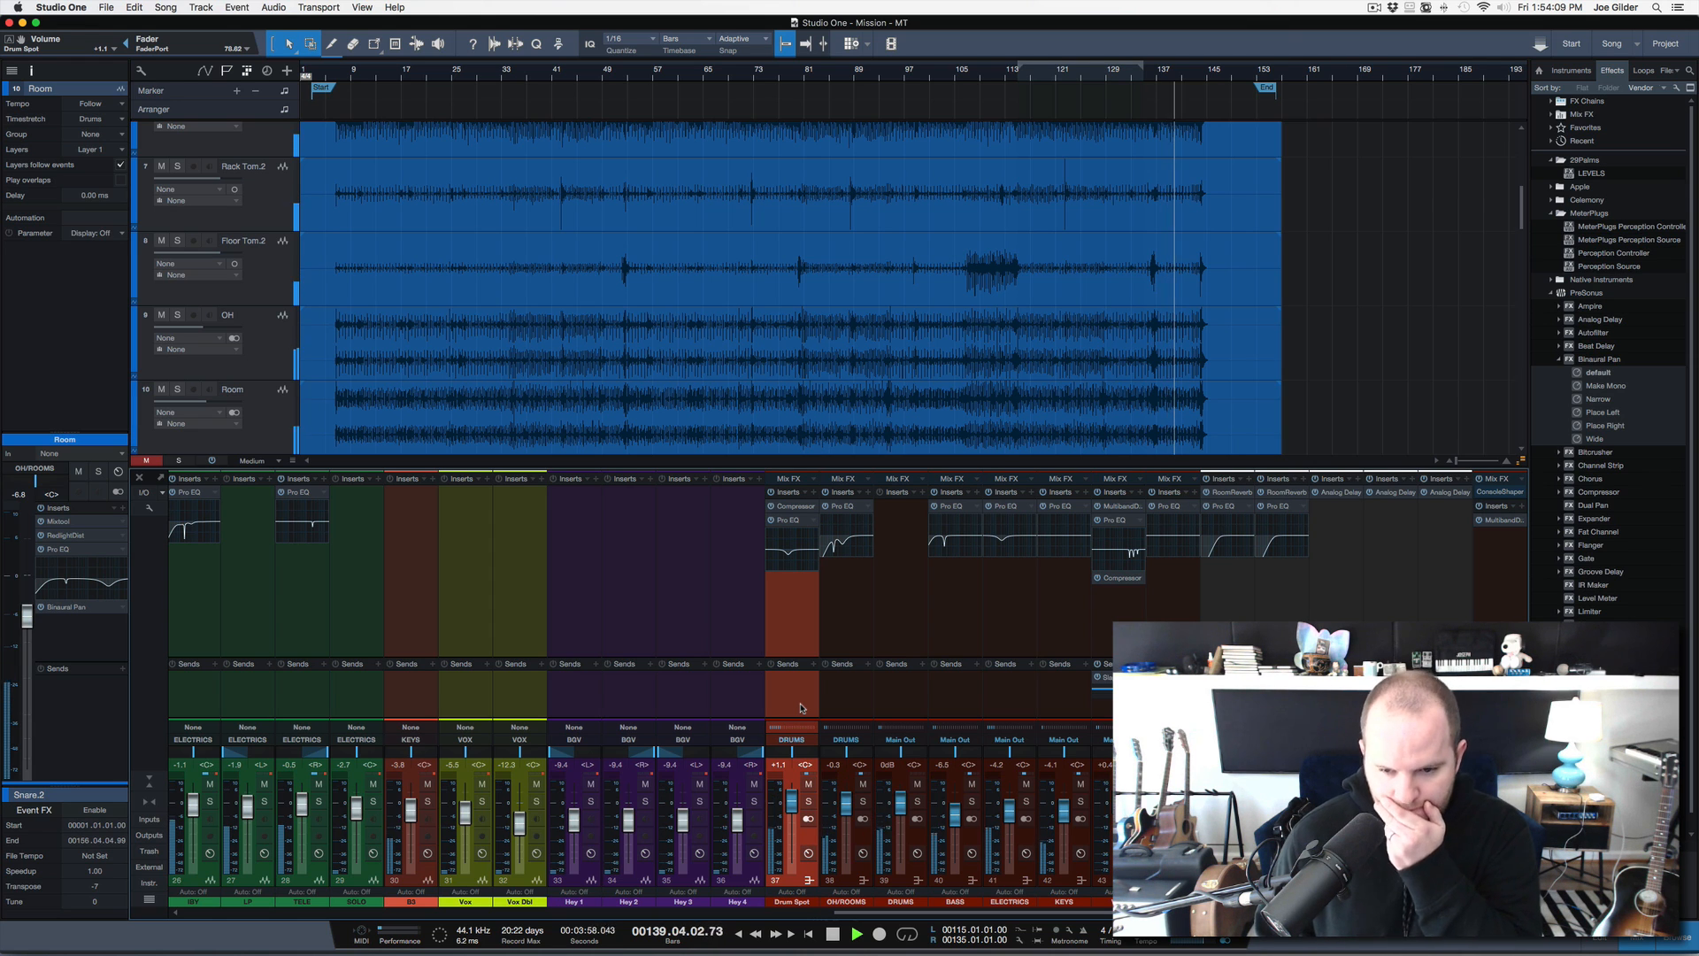
{"action": "key", "text": "space"}
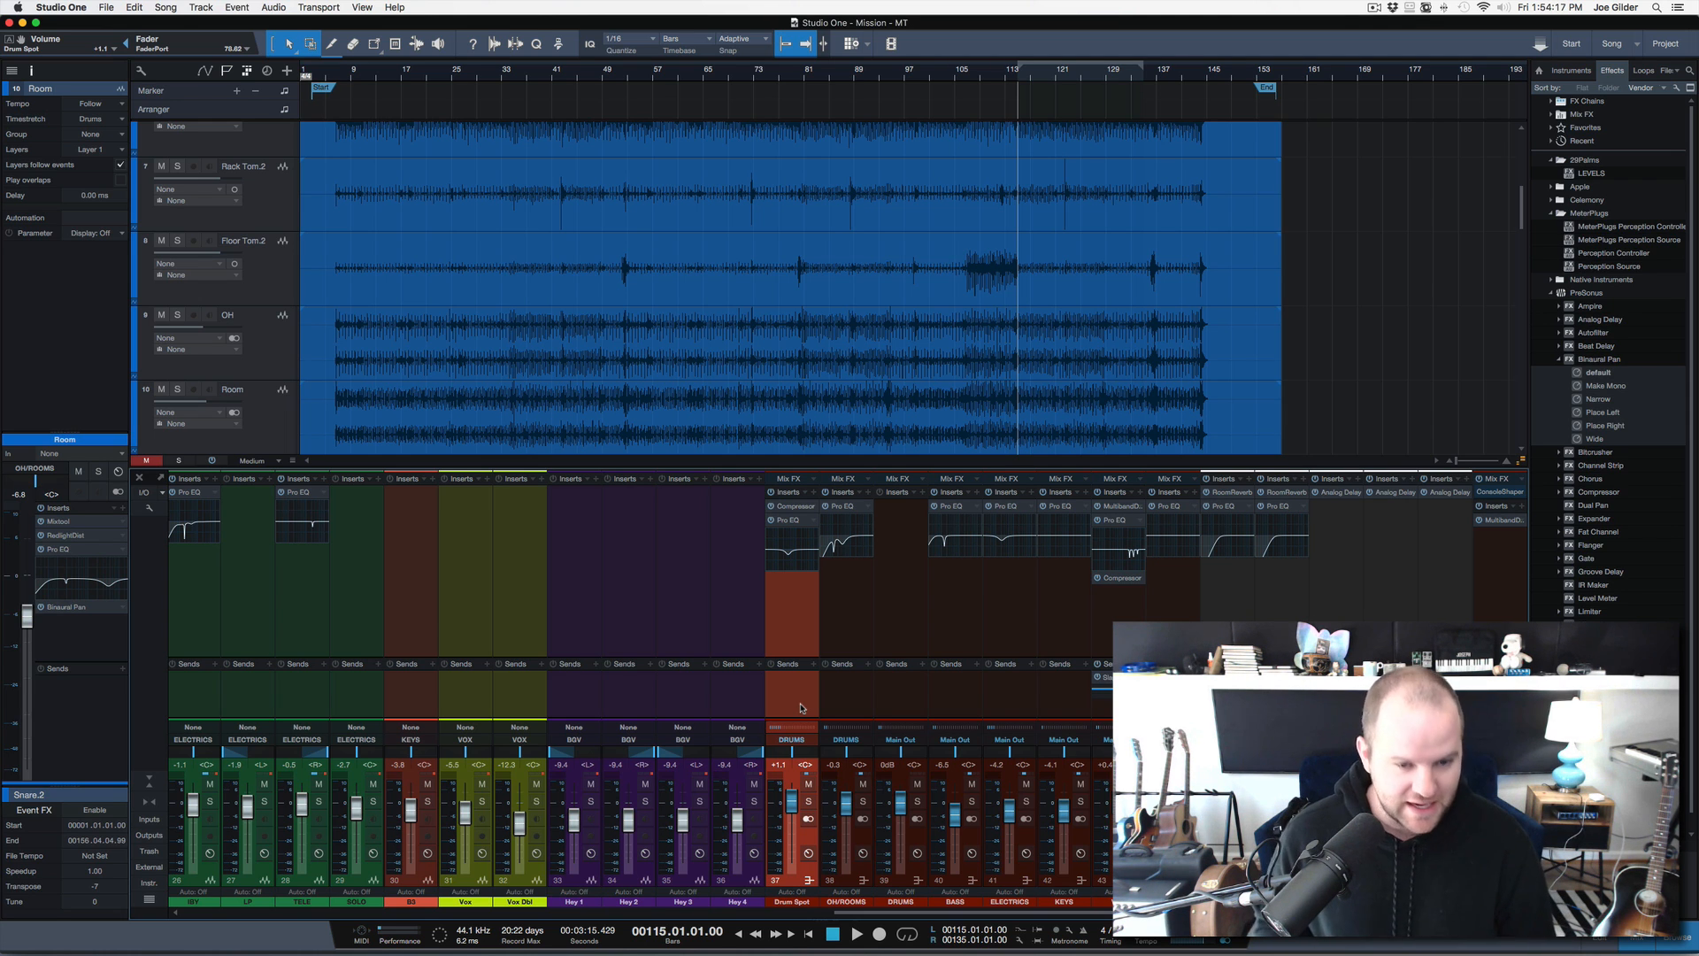
Reduce the arrangement's track height to Small so all ten drum tracks fit above the mixer
{"action": "key", "text": "F3"}
{"action": "scroll", "coordinate": [783, 595], "scroll_direction": "up", "scroll_amount": 5}
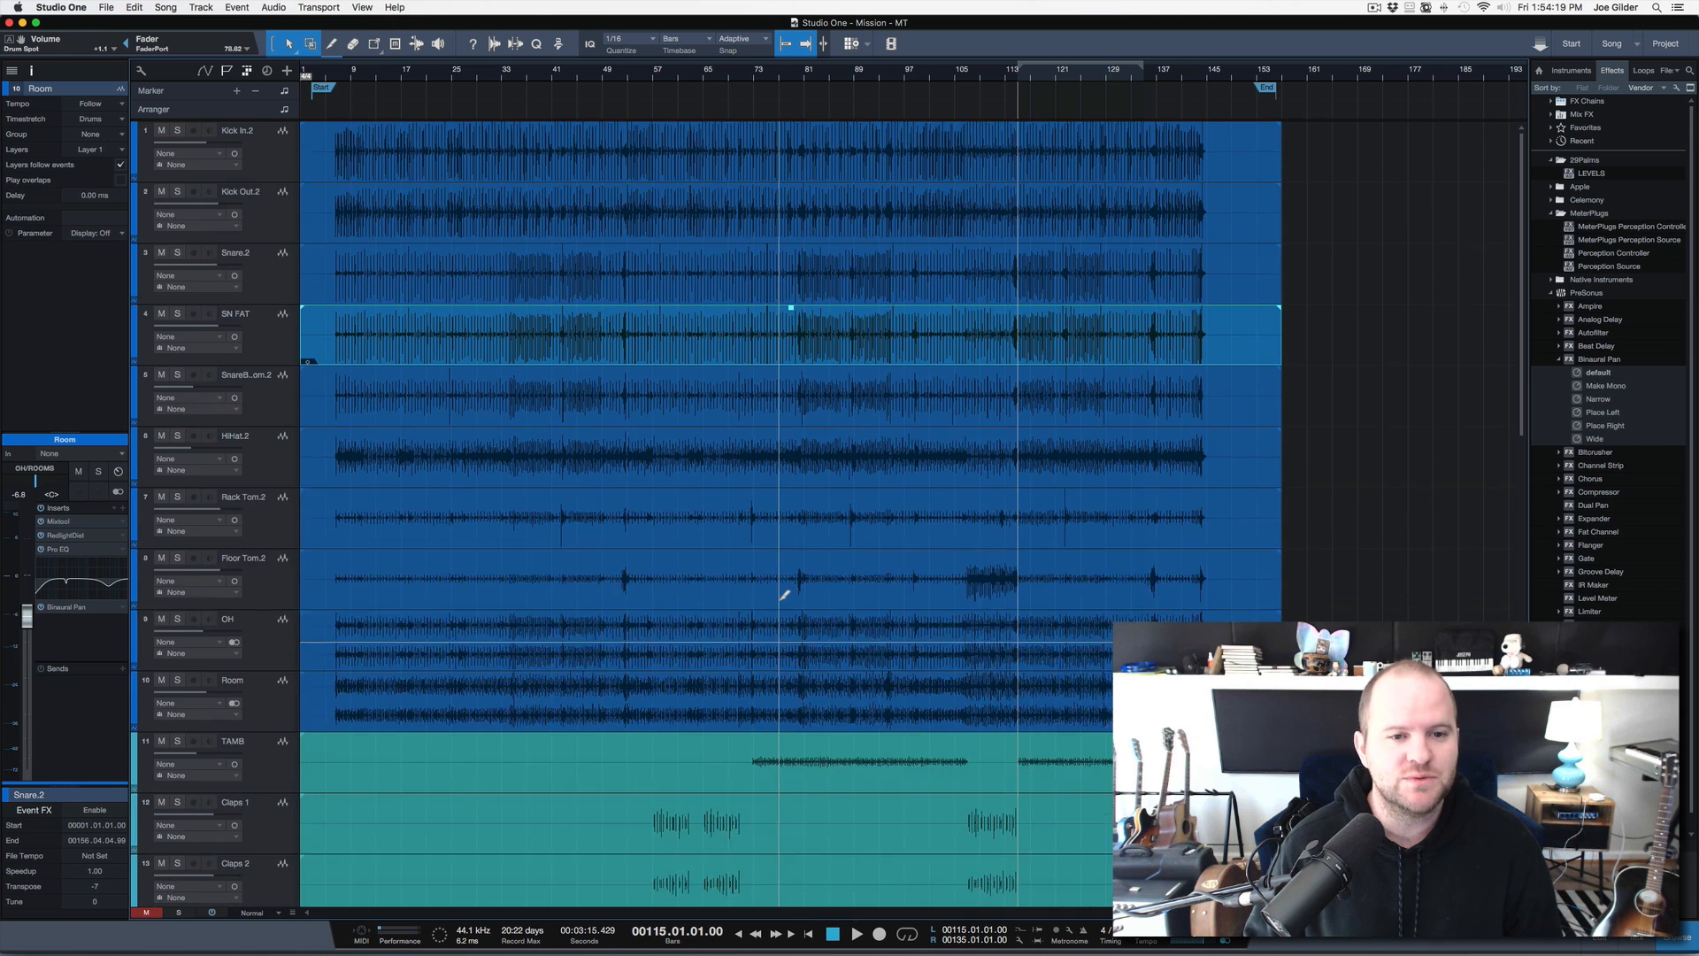
{"action": "scroll", "coordinate": [780, 602], "scroll_direction": "down", "scroll_amount": 1}
{"action": "key", "text": "F3"}
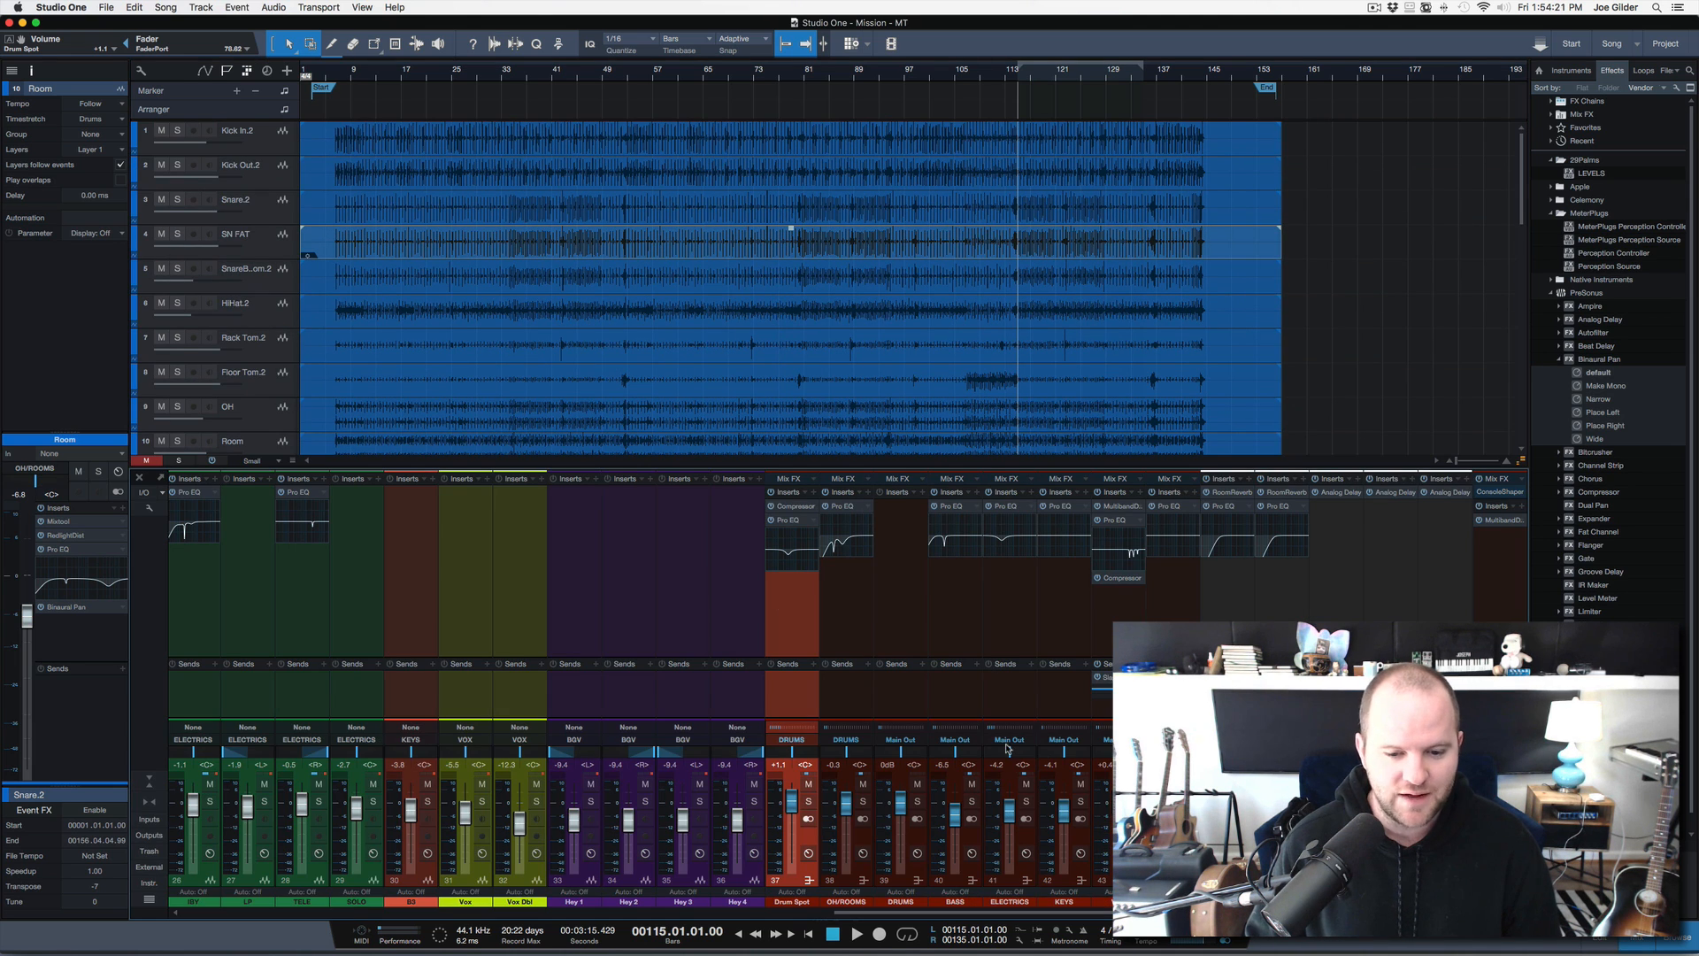
Solo the DRUMS bus and audition the complete drum mix from bar 115
{"action": "left_click", "coordinate": [919, 801]}
{"action": "key", "text": "space"}
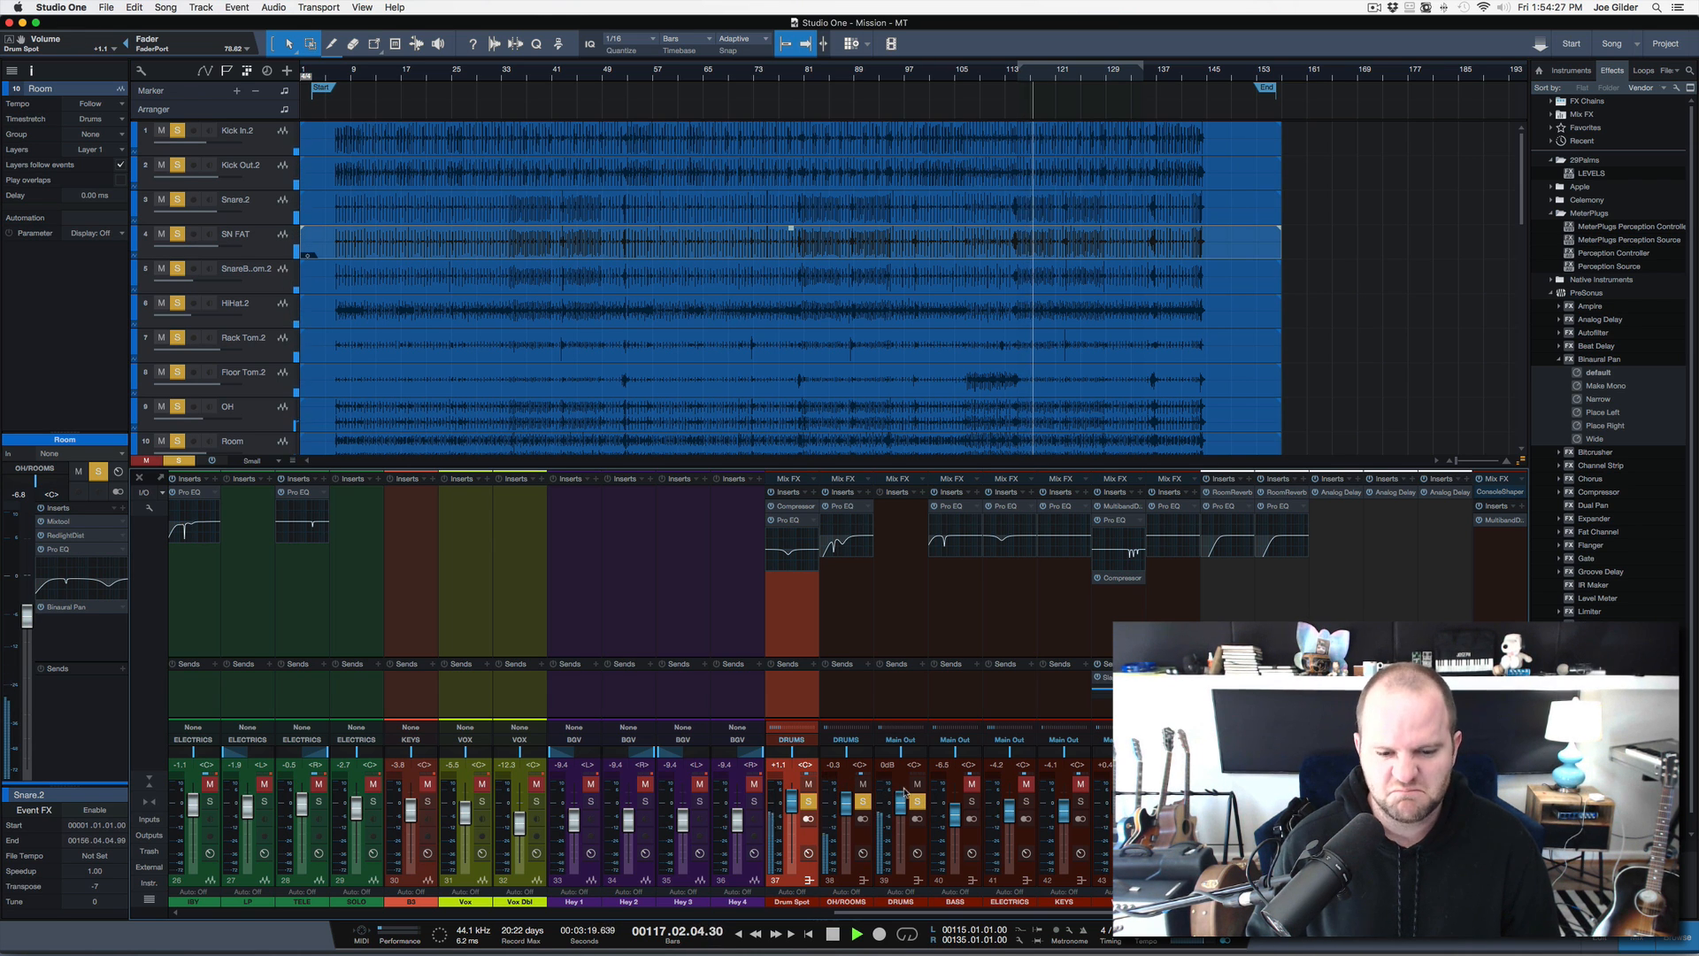
{"action": "scroll", "coordinate": [505, 664], "scroll_direction": "left", "scroll_amount": 5}
{"action": "key", "text": "space"}
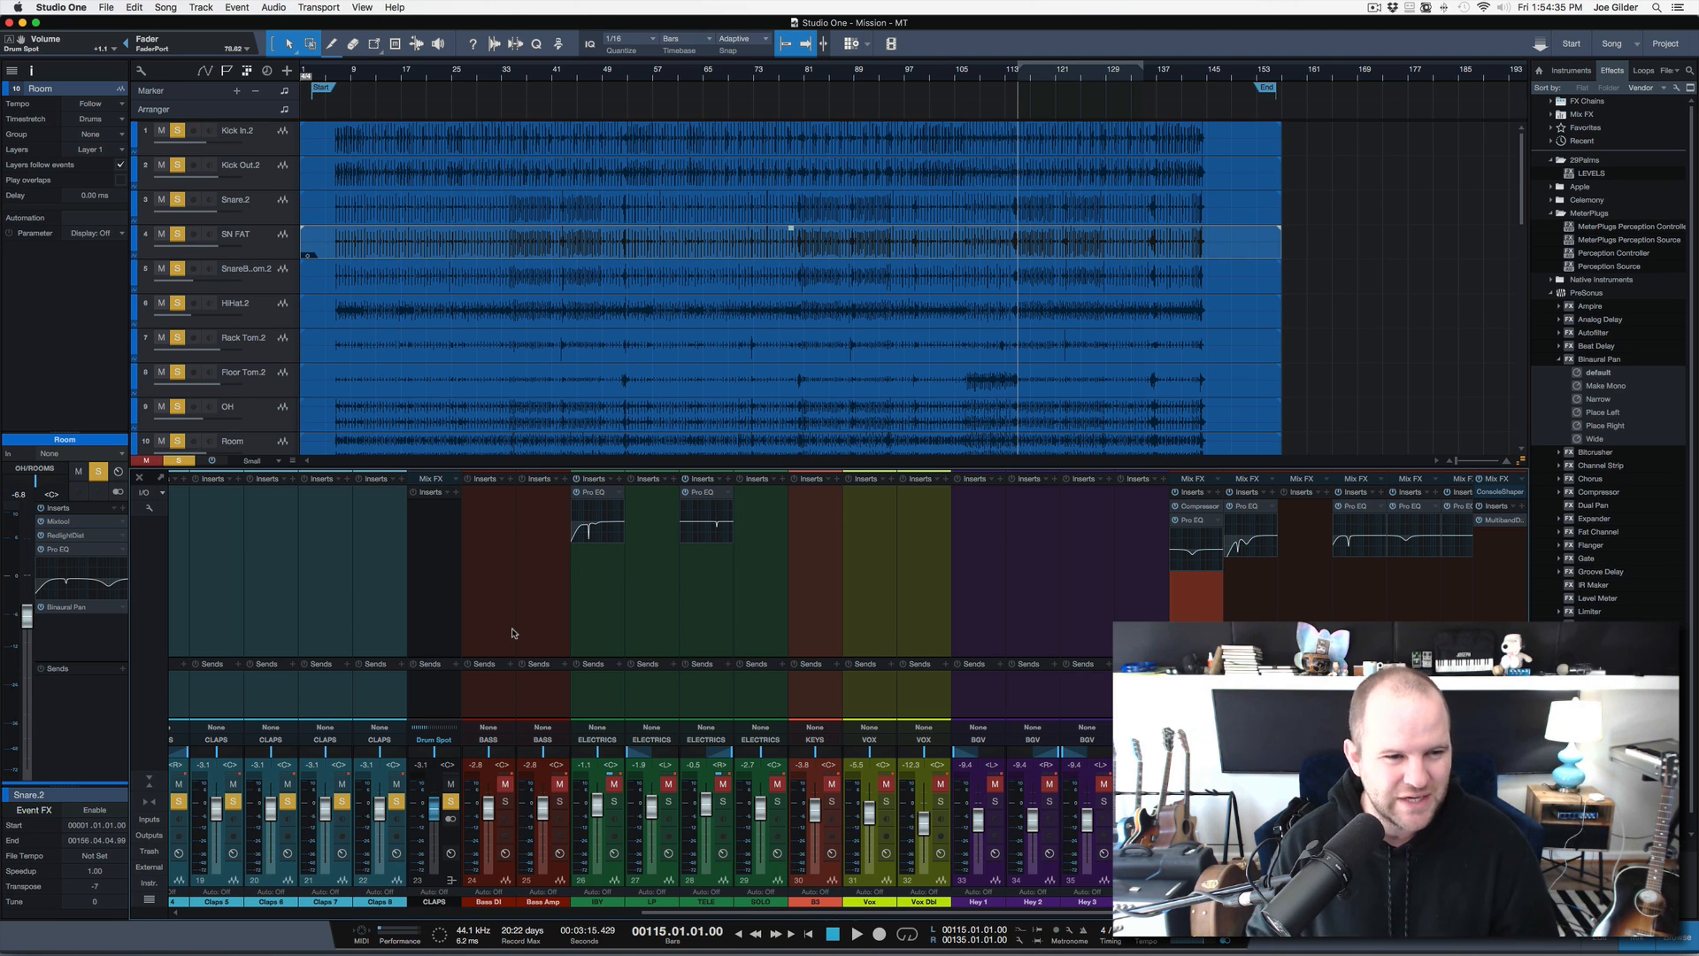
Compare the soloed drum mix from bar 115 with the version that mutes SN FAT and bypasses the Room track's RedlightDist and Pro EQ
{"action": "scroll", "coordinate": [637, 403], "scroll_direction": "down", "scroll_amount": 3}
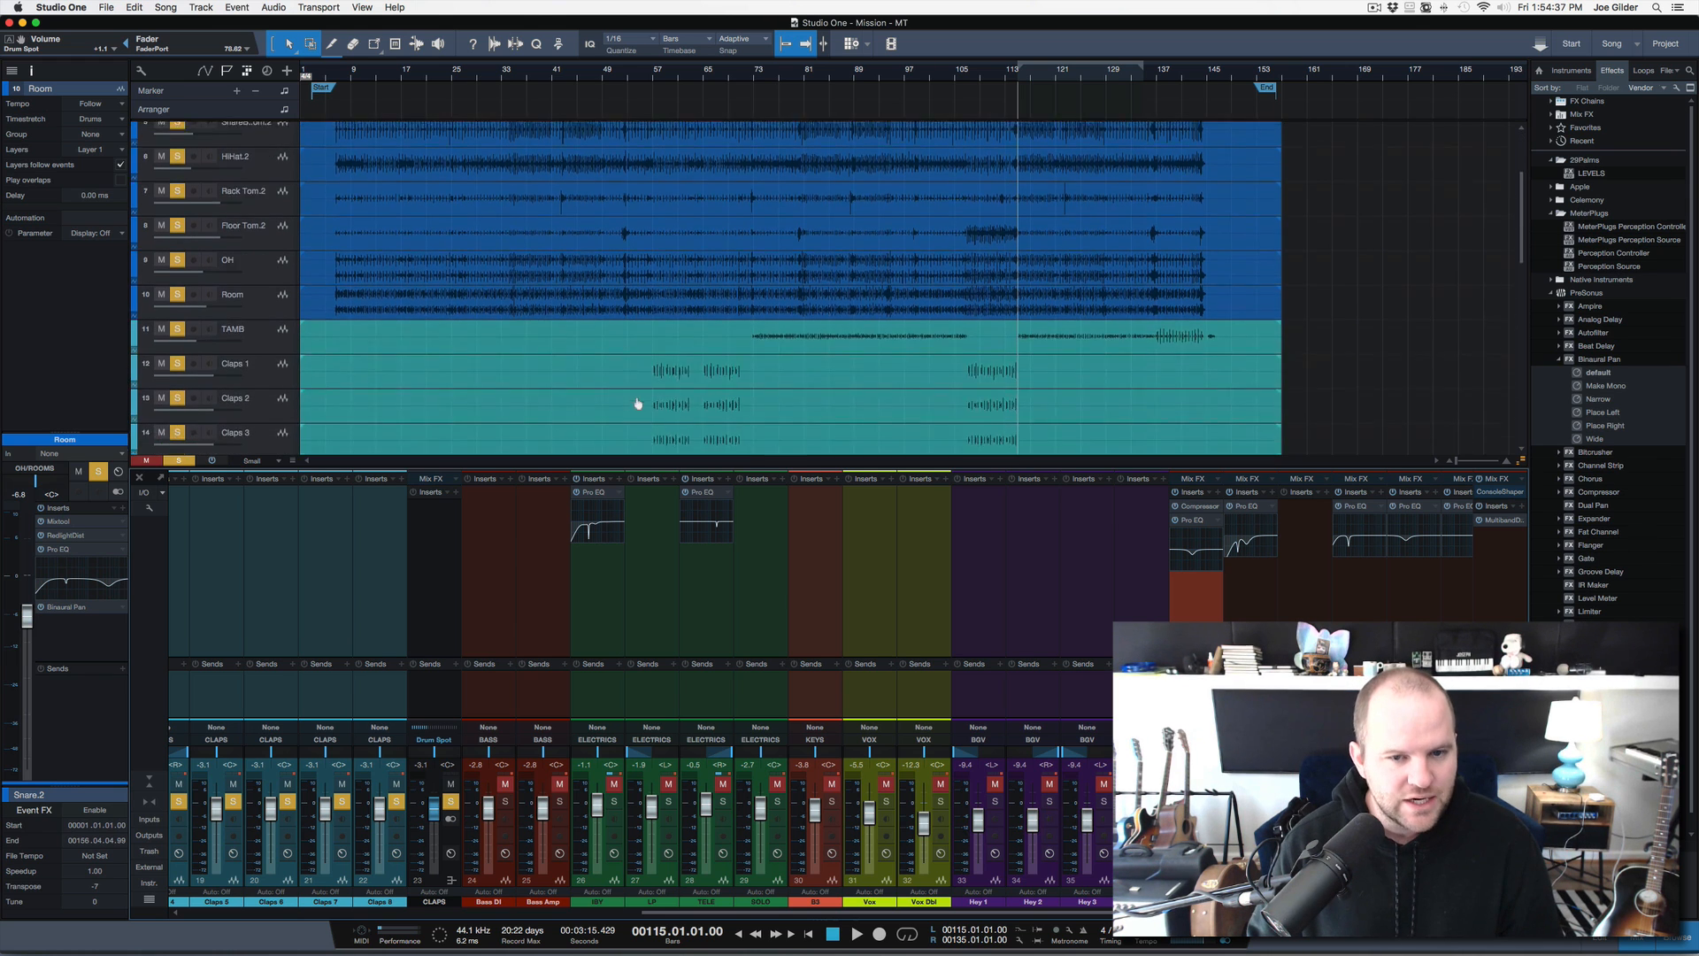
{"action": "scroll", "coordinate": [637, 403], "scroll_direction": "up", "scroll_amount": 3}
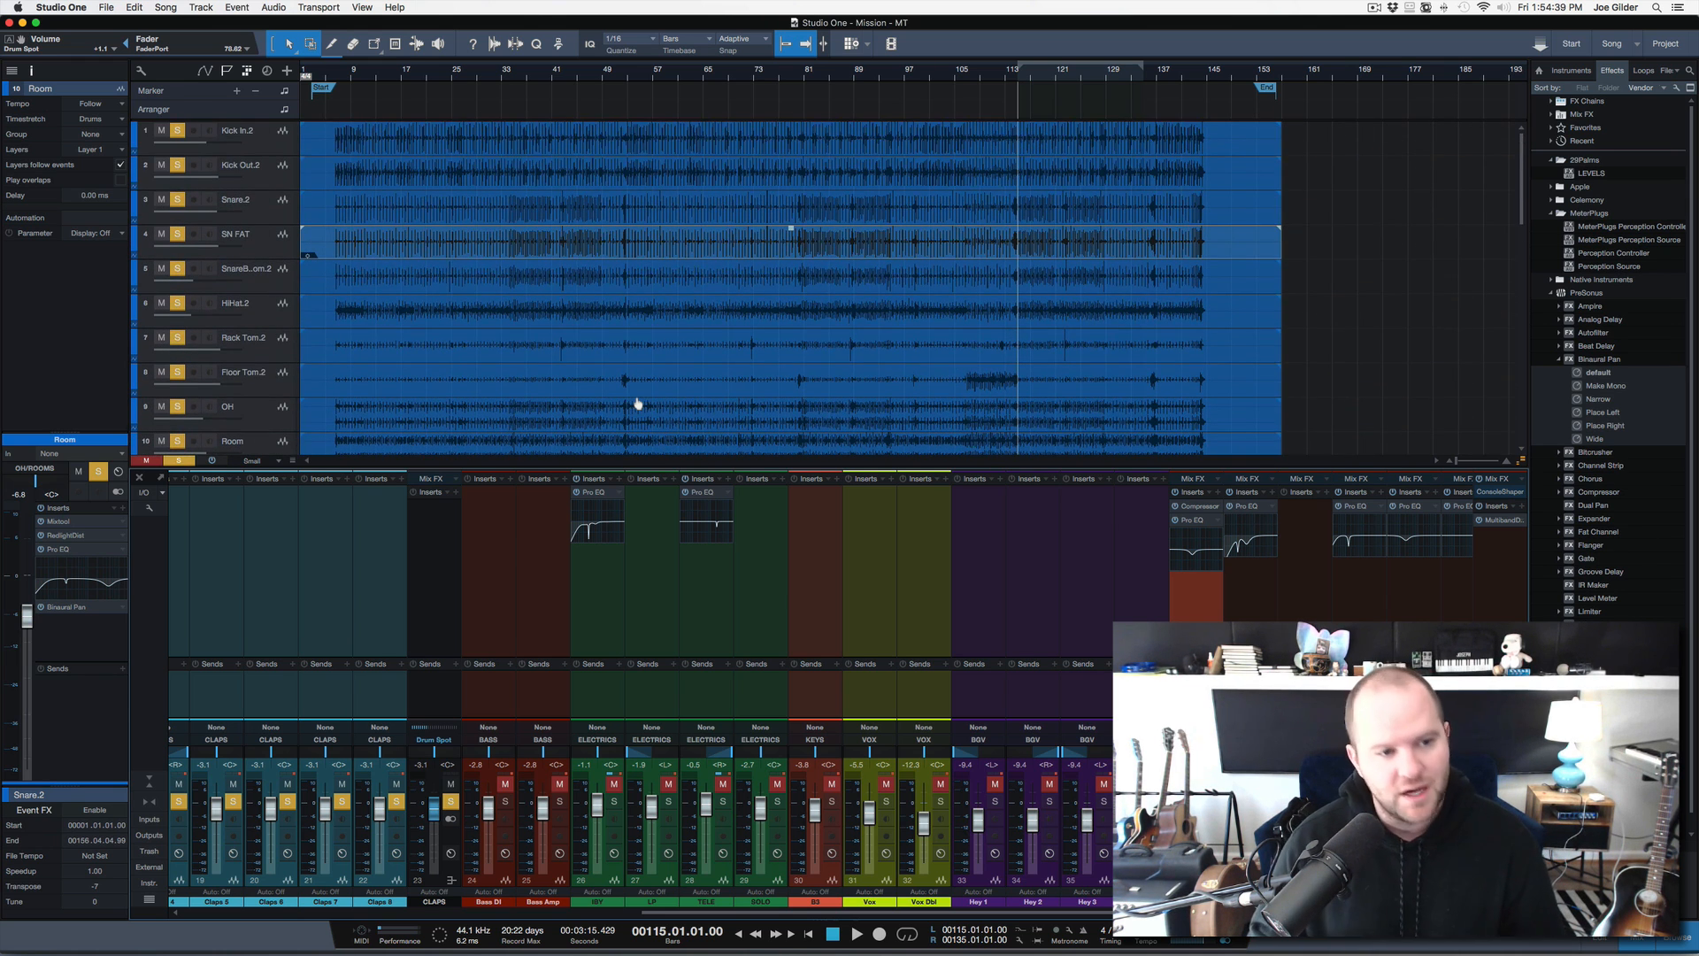
{"action": "scroll", "coordinate": [426, 588], "scroll_direction": "left", "scroll_amount": 15}
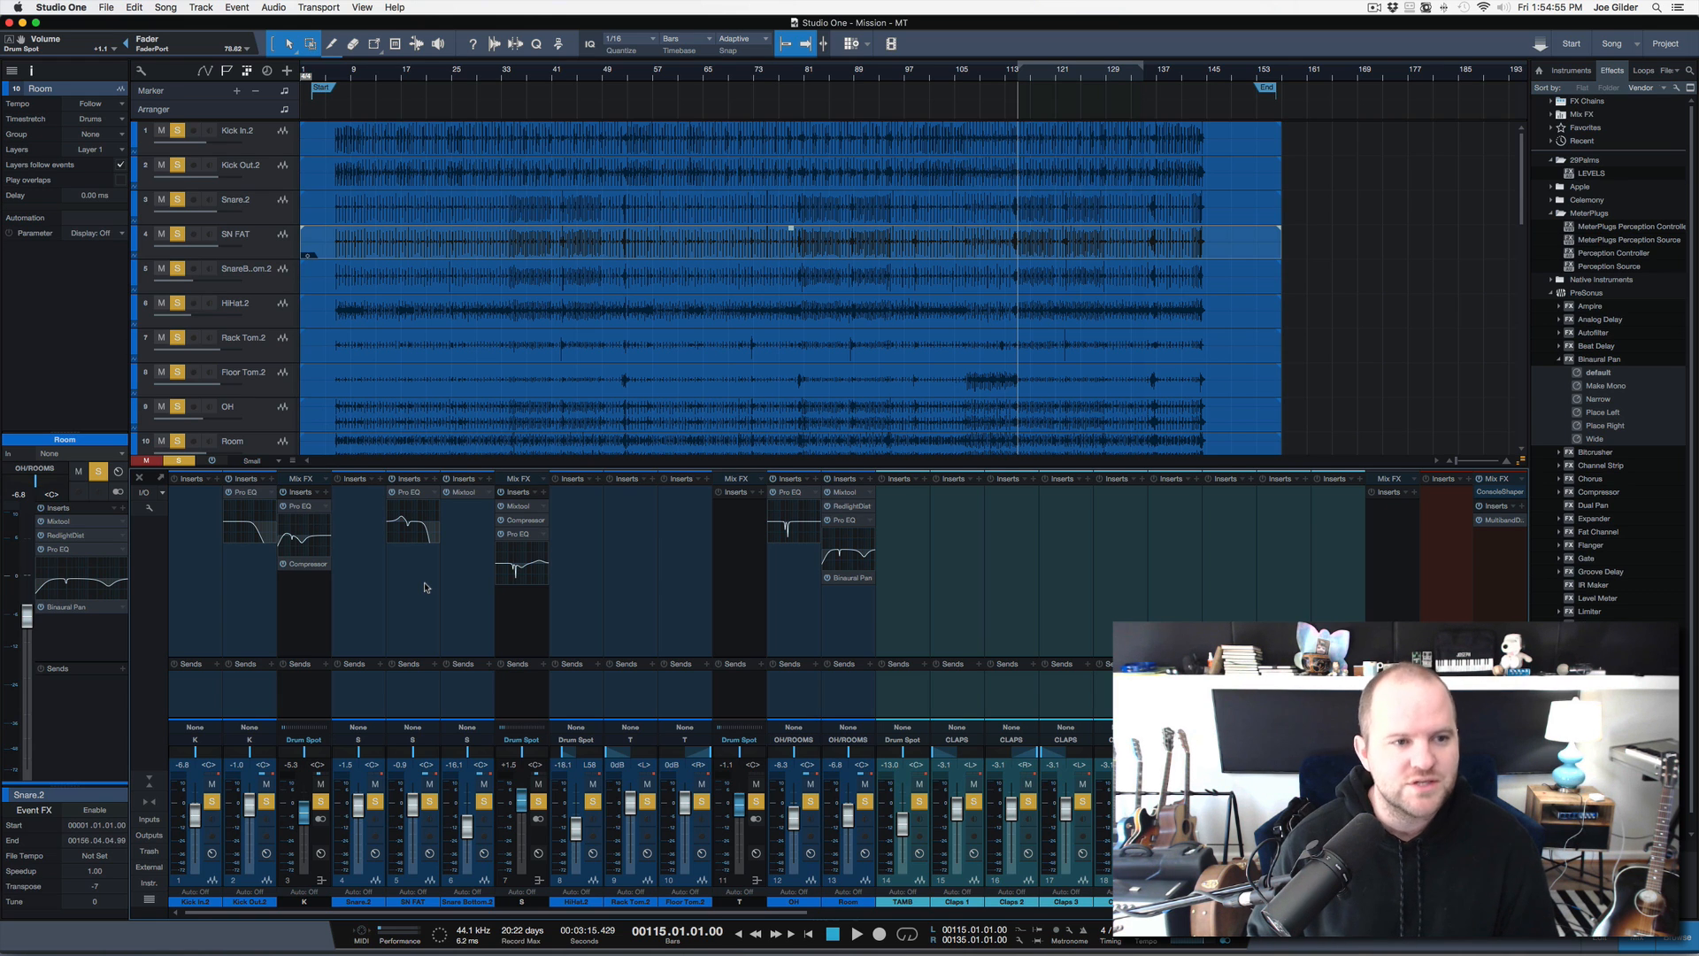
{"action": "key", "text": "space"}
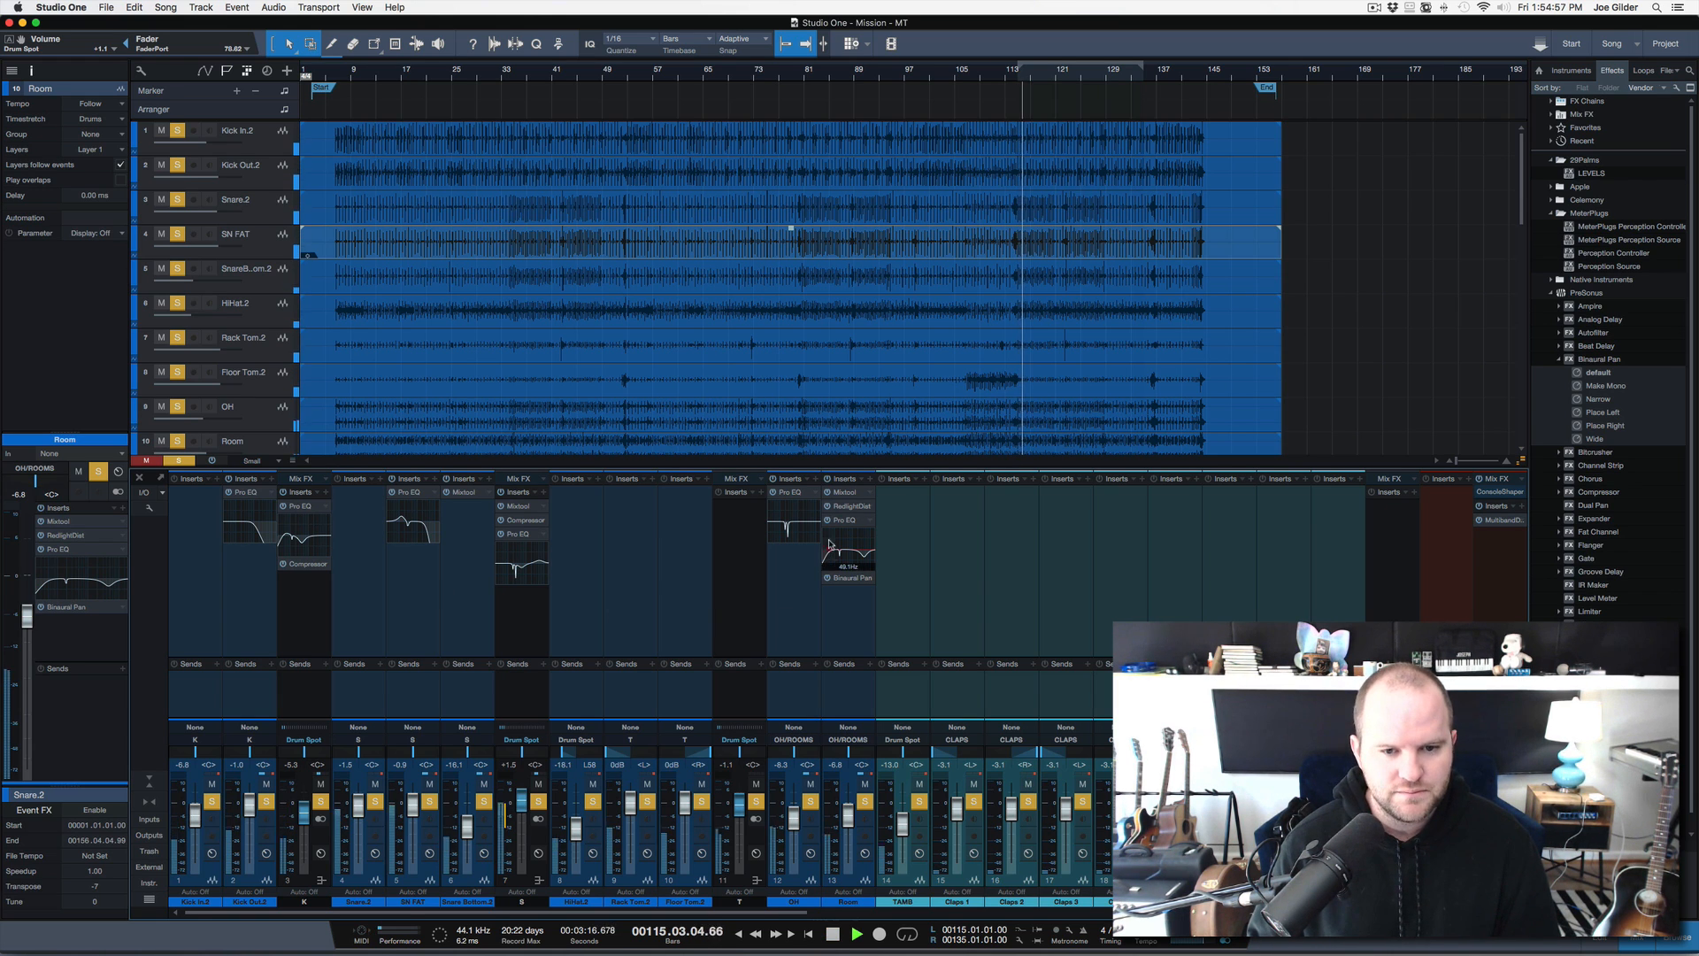
{"action": "key", "text": "space"}
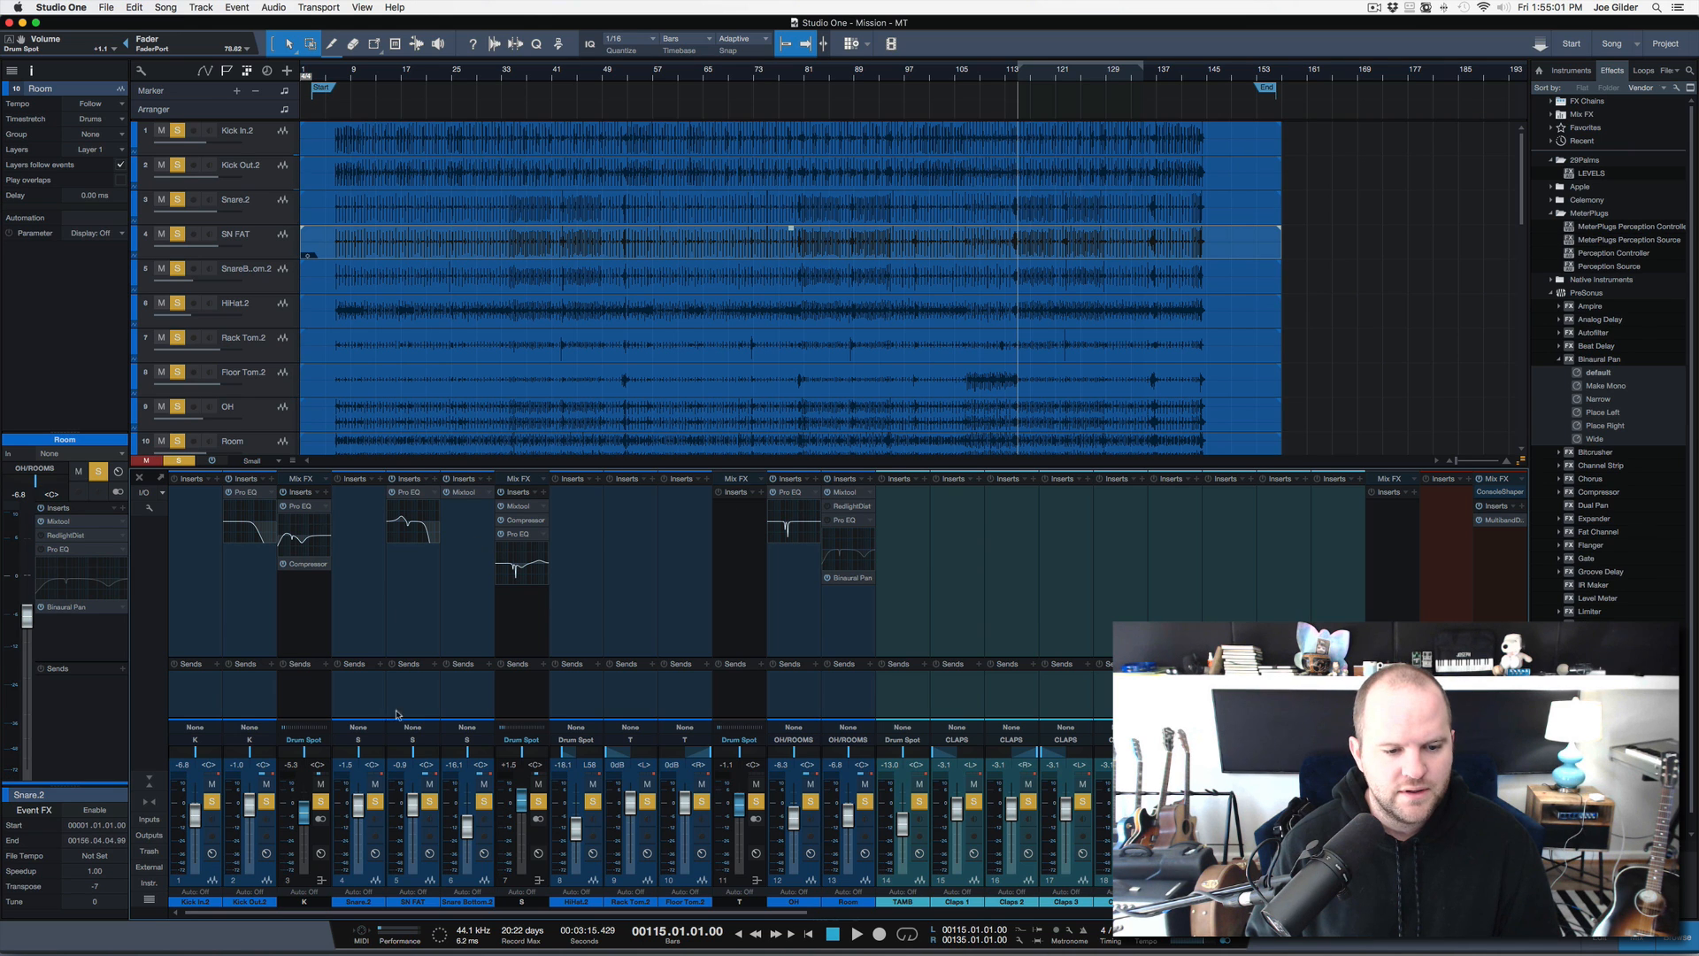
{"action": "key", "text": "space"}
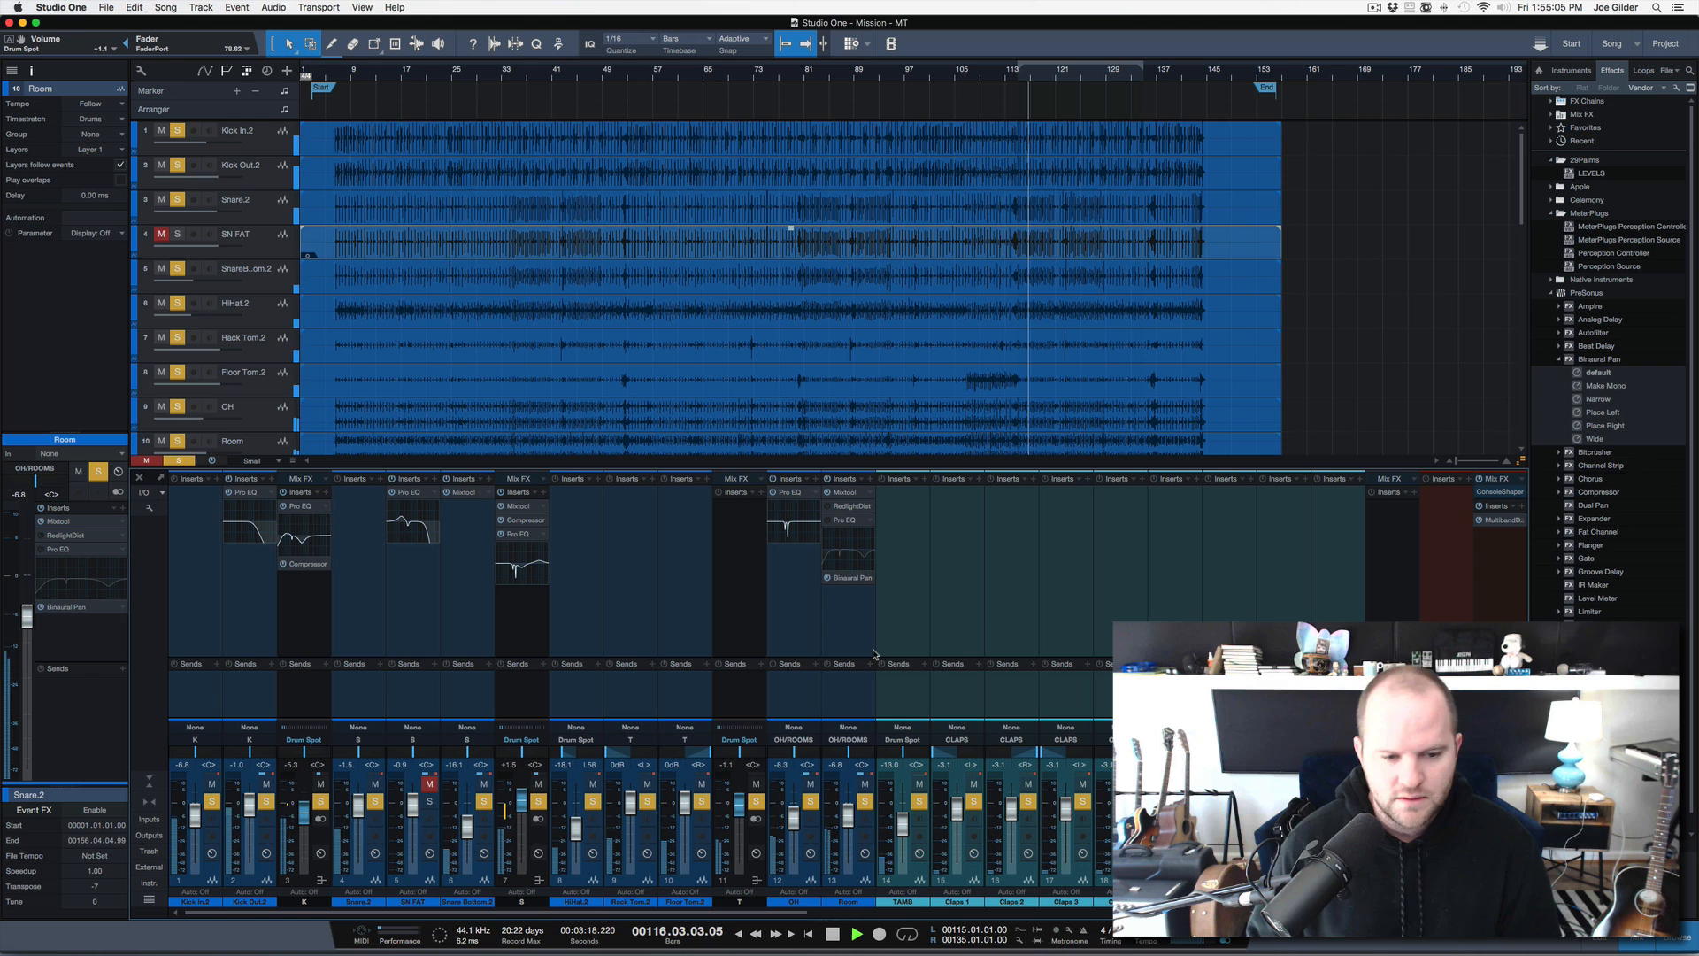
{"action": "key", "text": "space"}
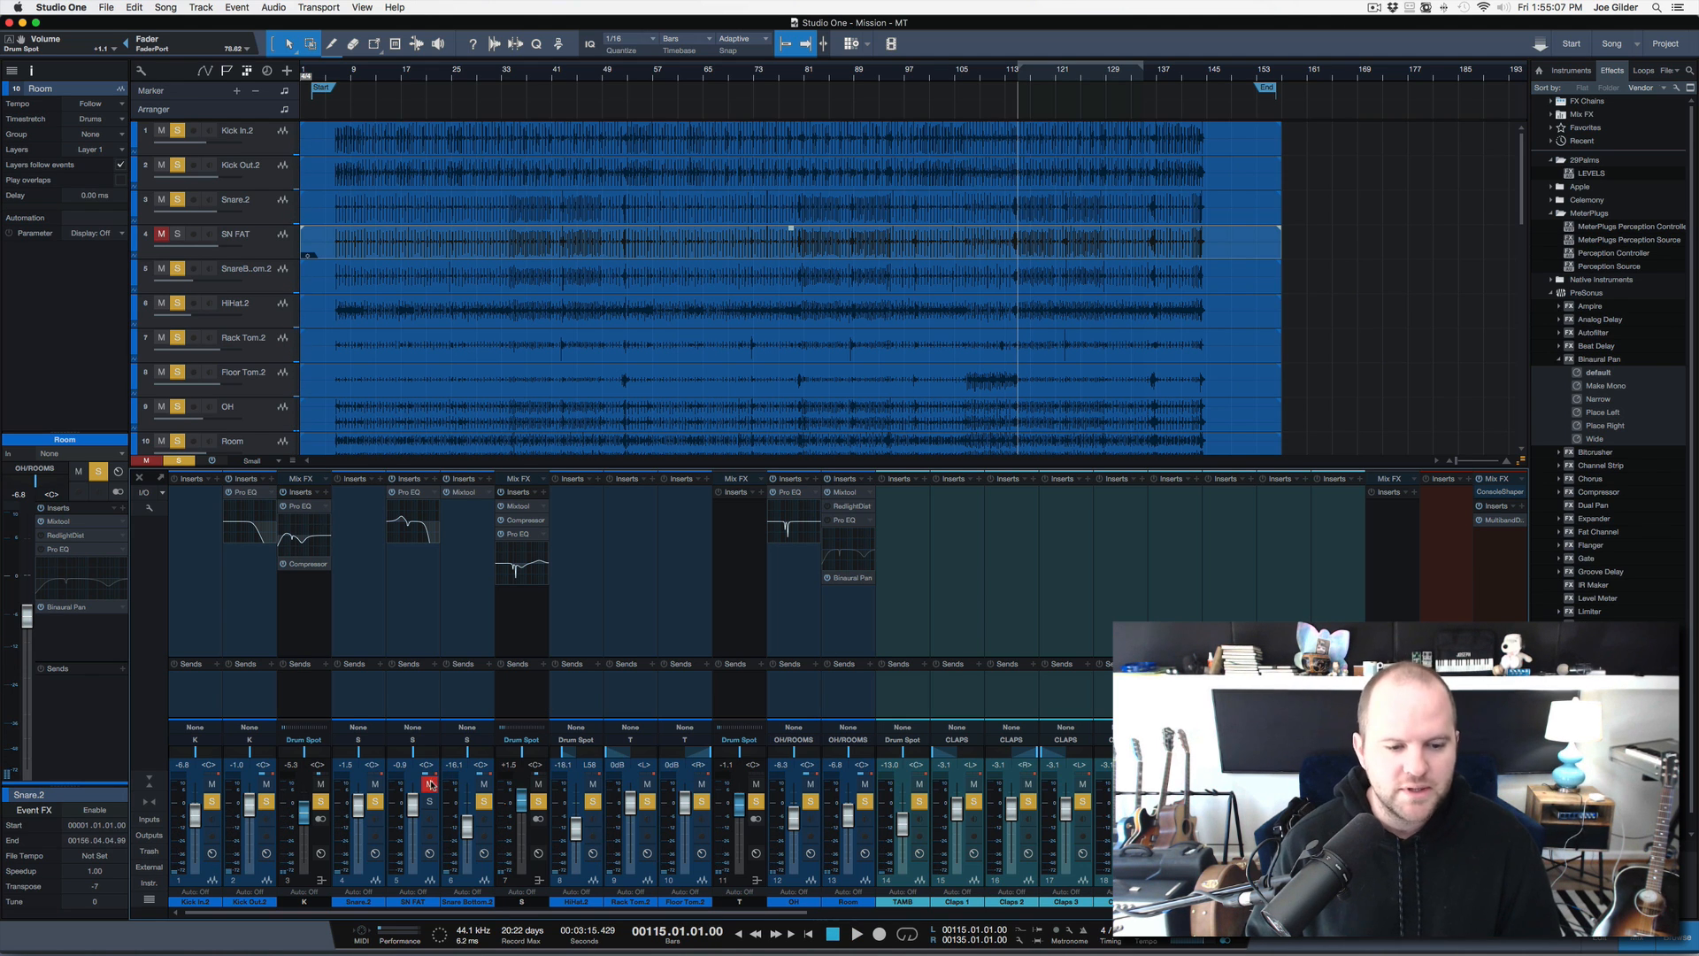
Unmute SN FAT and re-enable the RedlightDist and Pro EQ inserts on the Room track
{"action": "left_click", "coordinate": [429, 784]}
{"action": "left_click", "coordinate": [834, 510]}
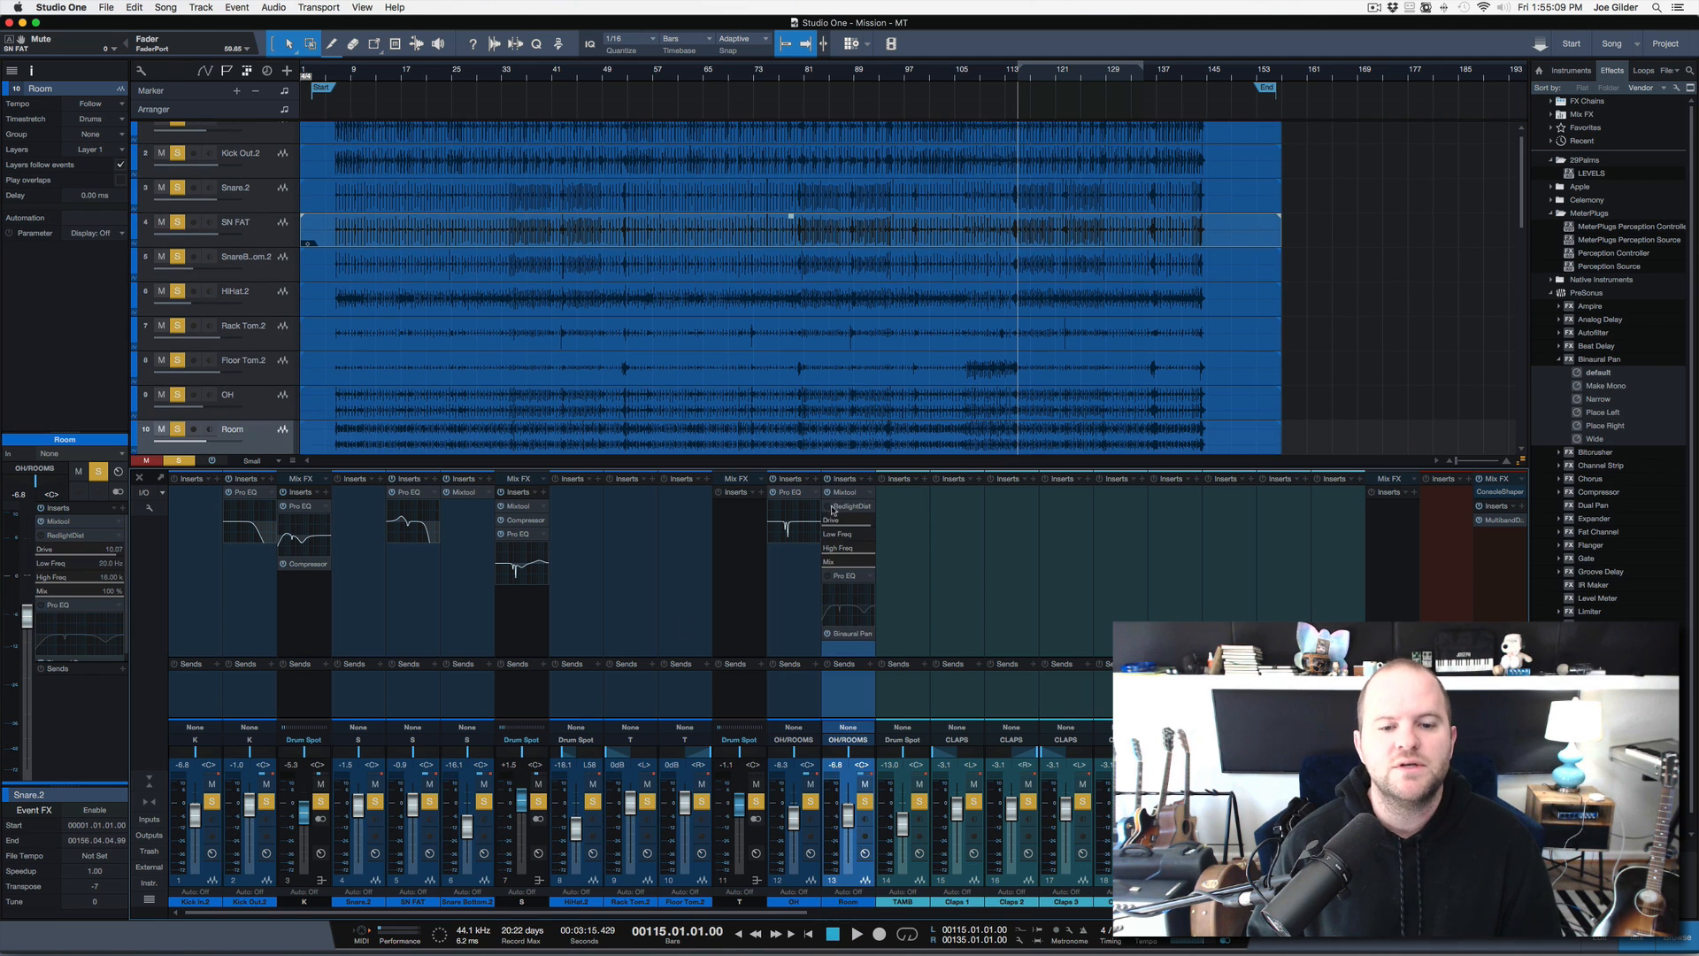
{"action": "left_click", "coordinate": [831, 510]}
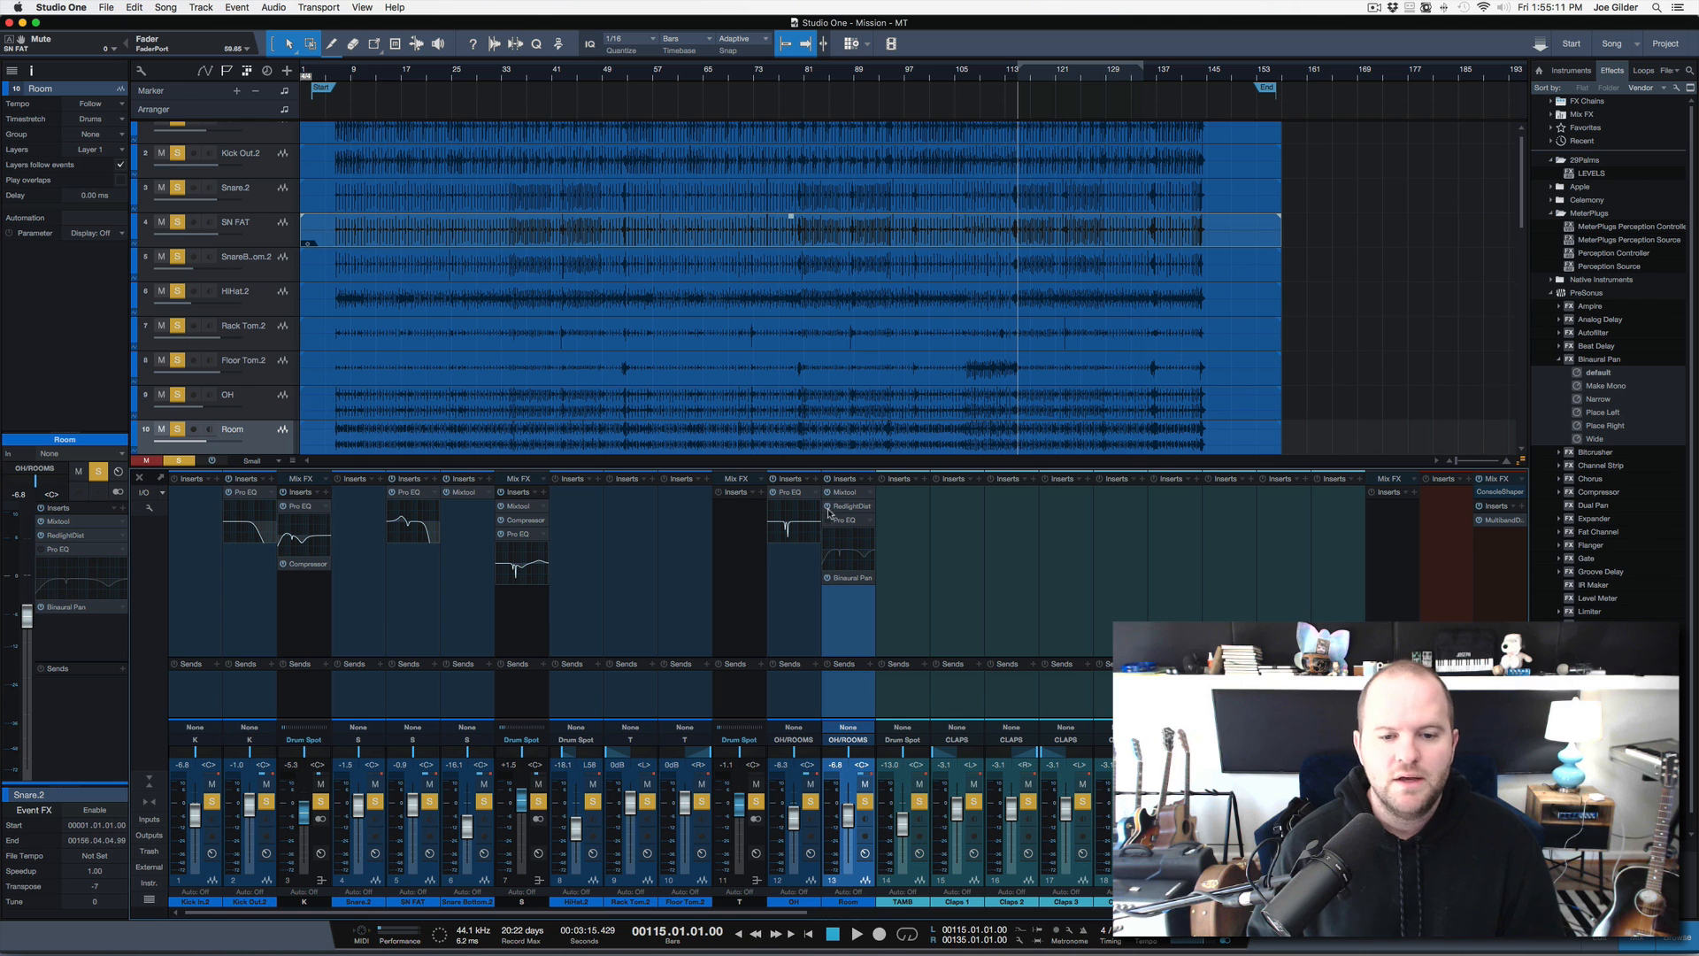
{"action": "left_click", "coordinate": [828, 522]}
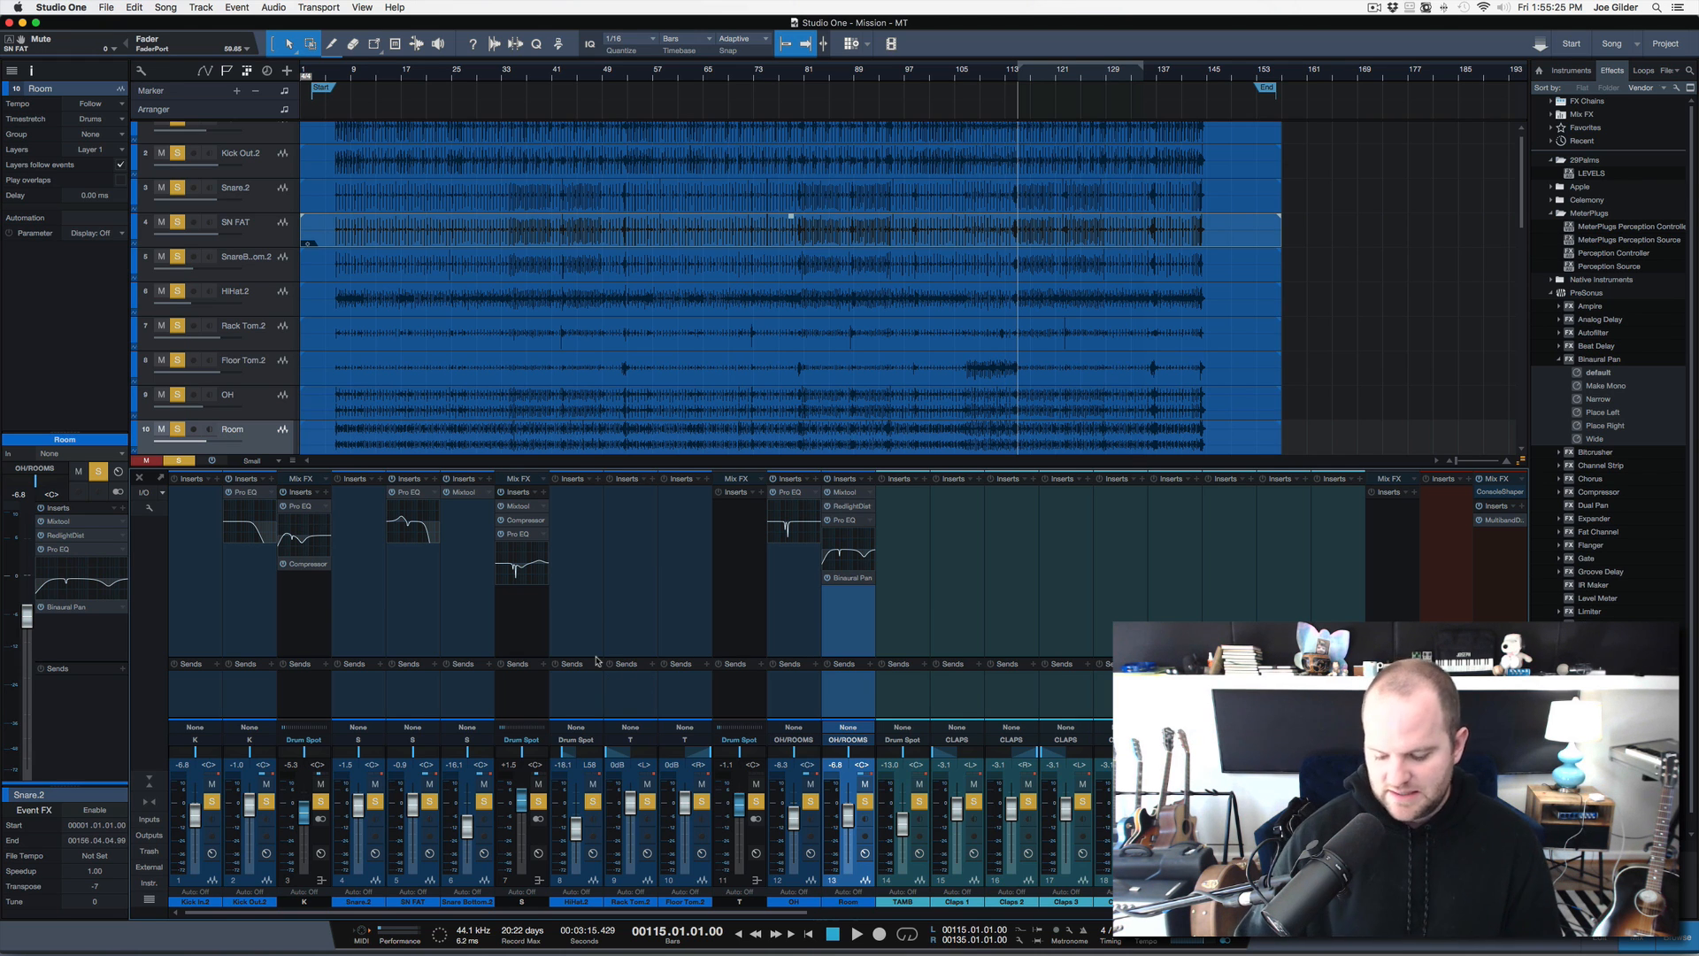
Play the drums from bar 115 and clear all solos during playback to hear them in the full mix
{"action": "key", "text": "space"}
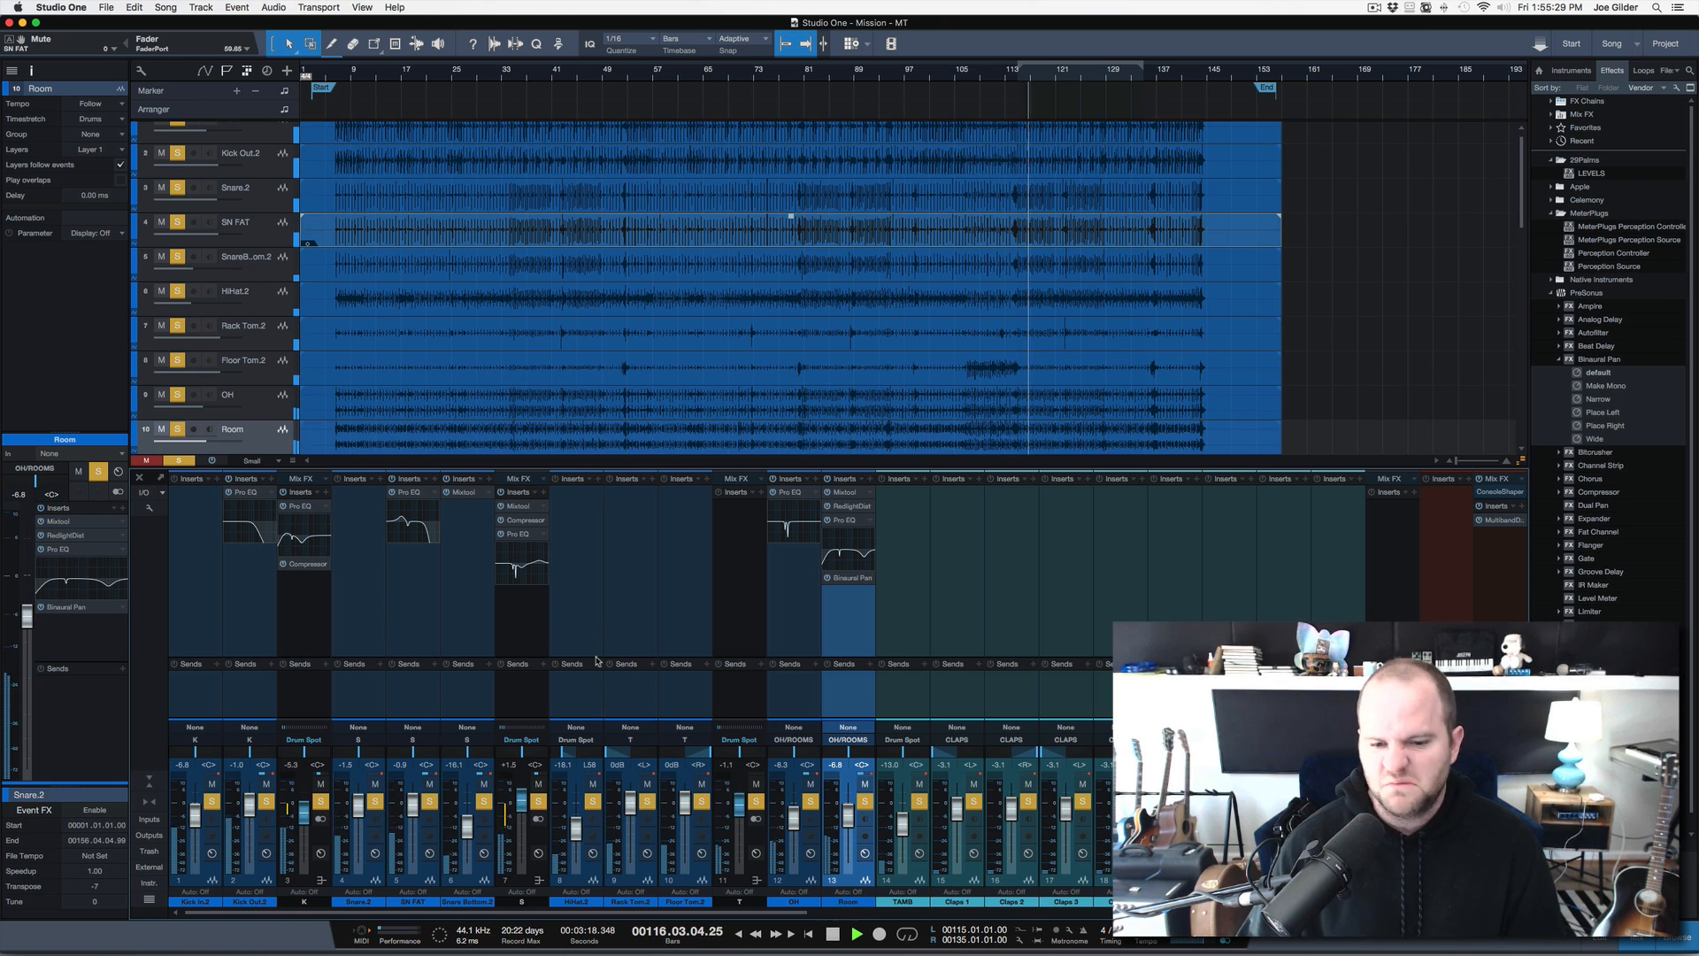
{"action": "key", "text": "shift+s"}
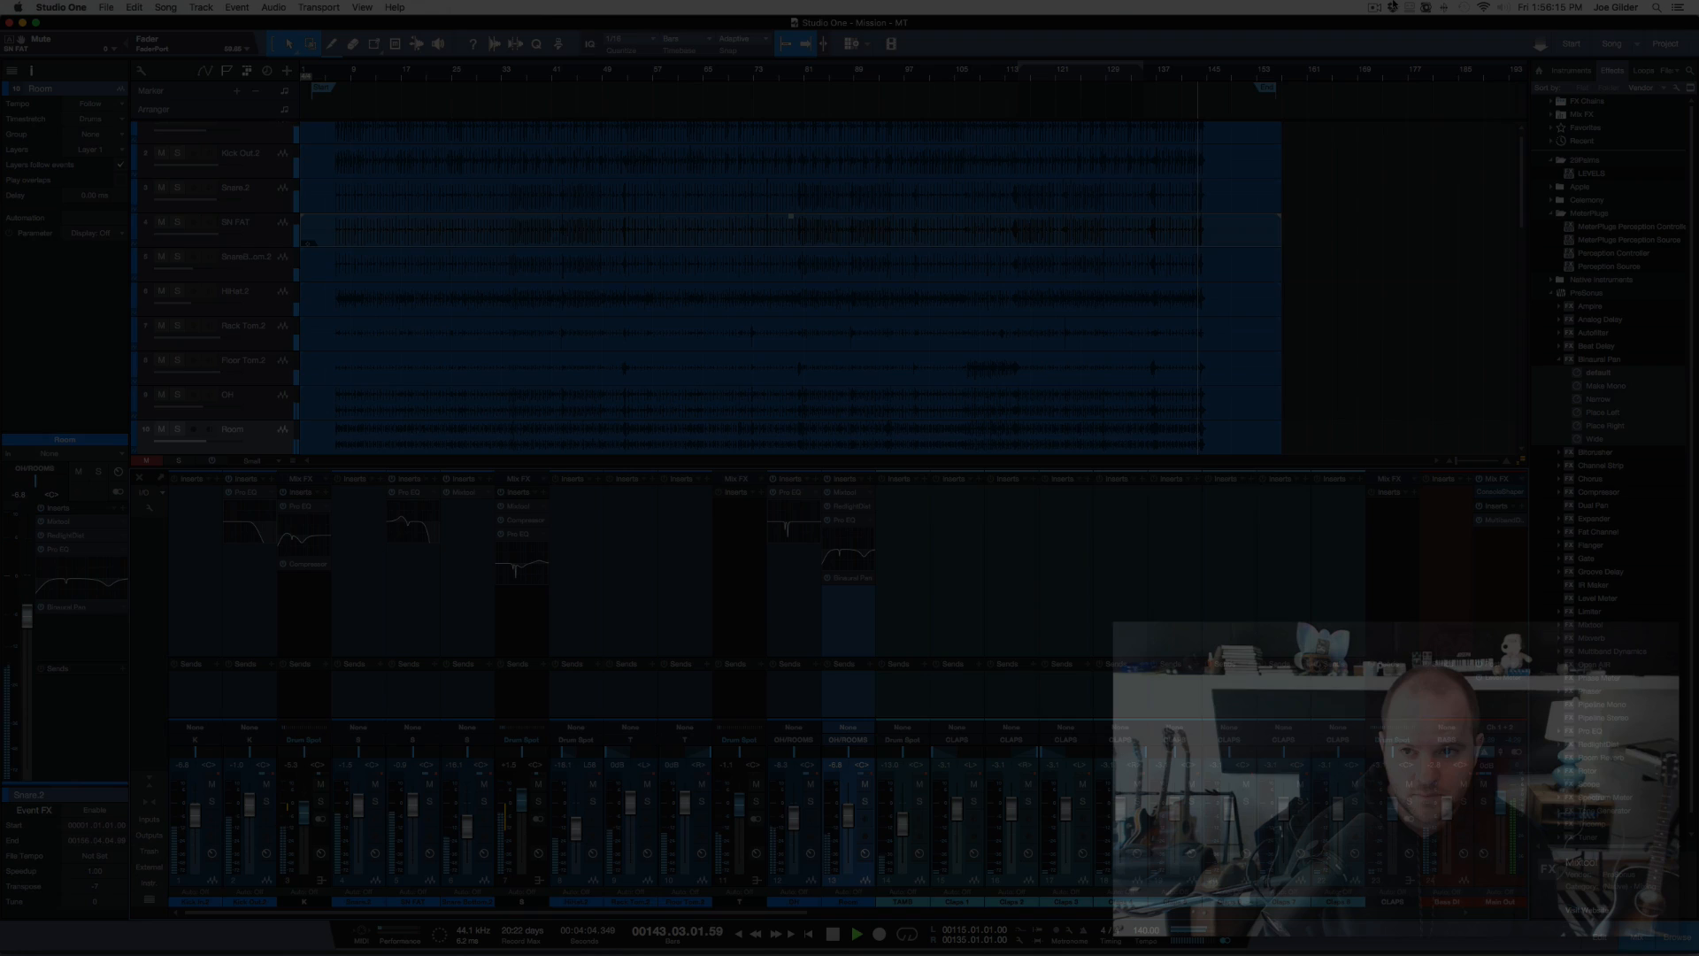
{"action": "left_click", "coordinate": [1373, 7]}
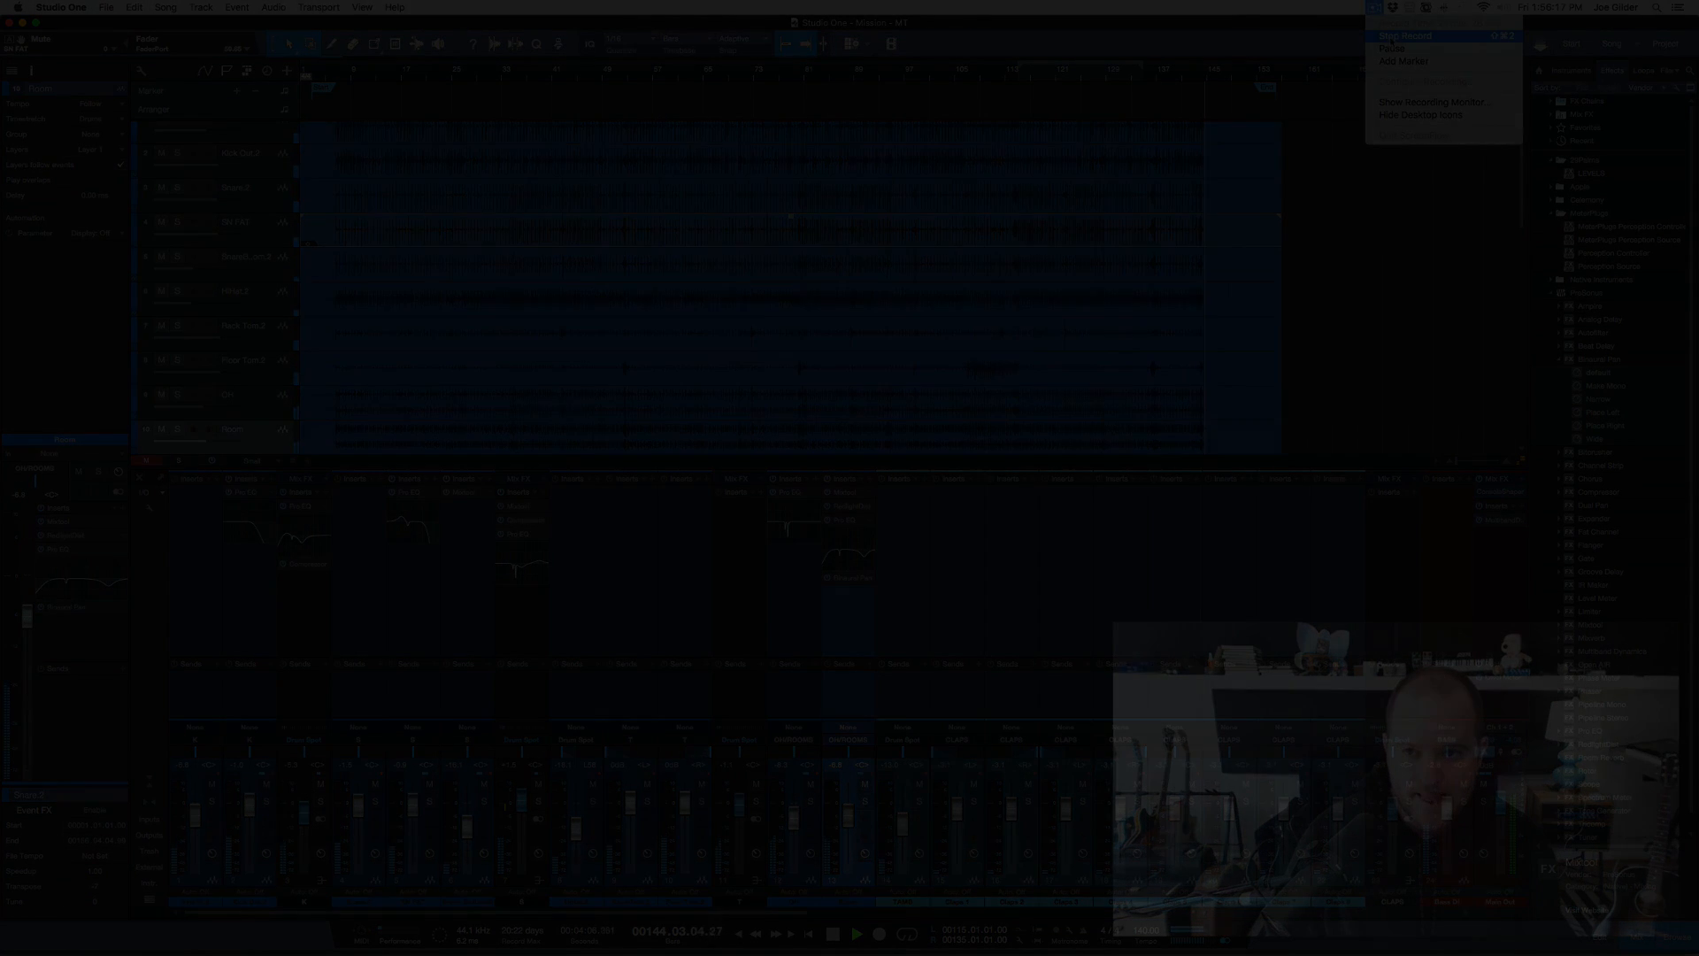